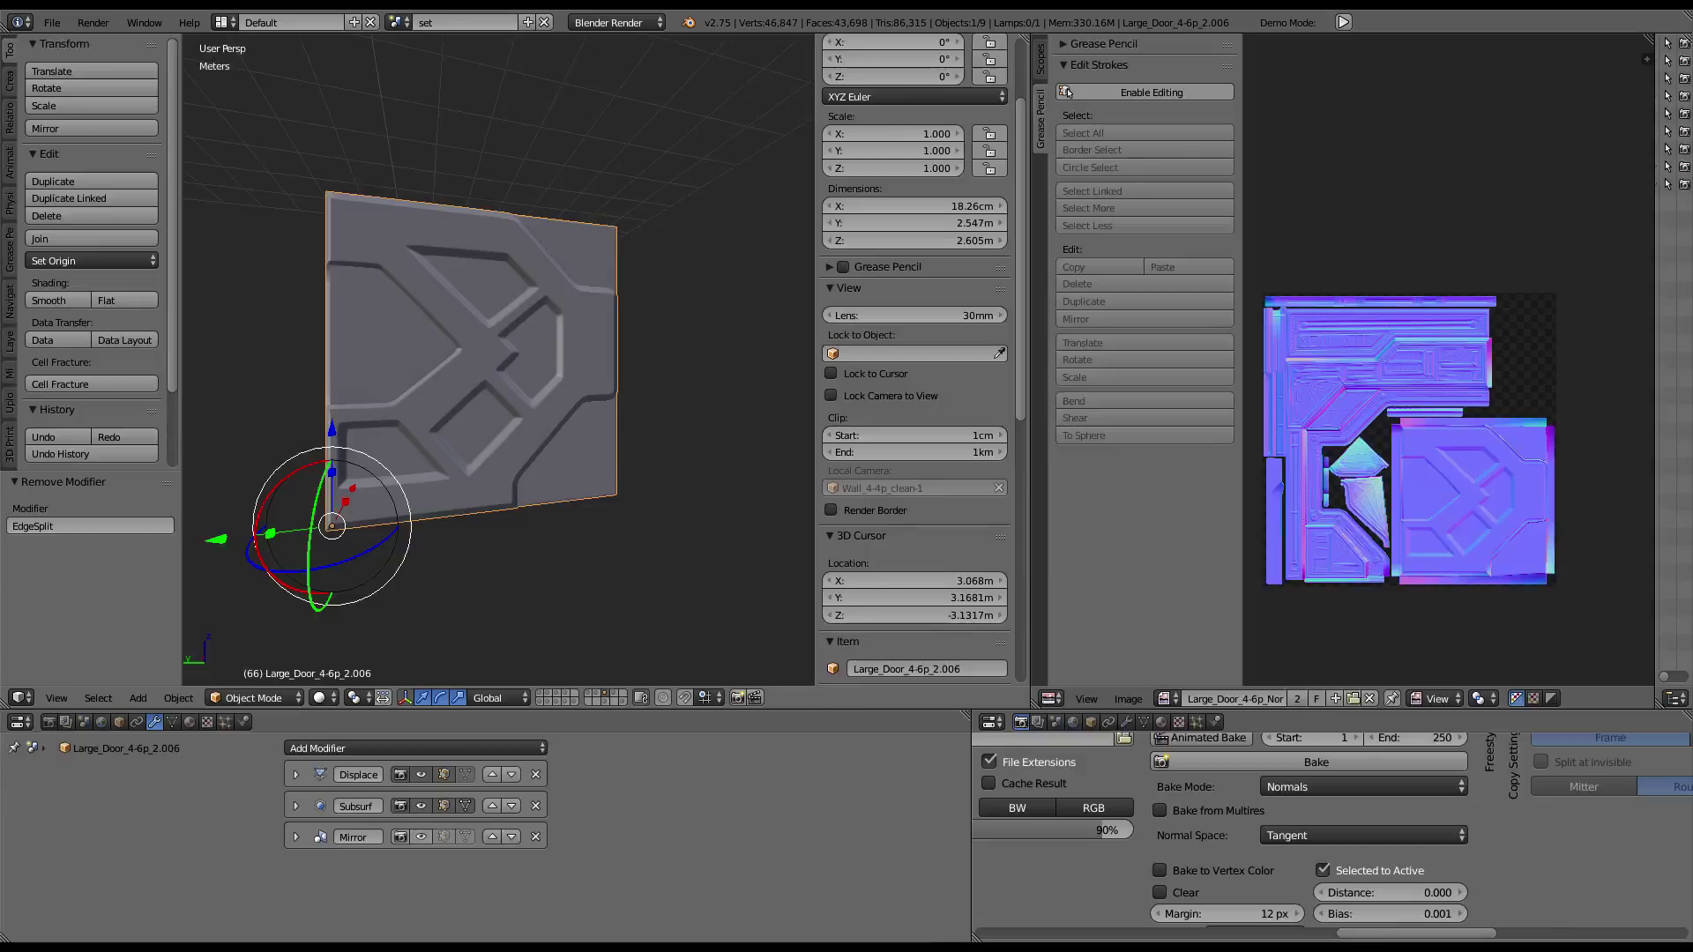
# Put the door panel into Sculpt Mode and pick the Blob brush
pyautogui.moveTo(291, 282); pyautogui.dragTo(267, 288, button='middle')
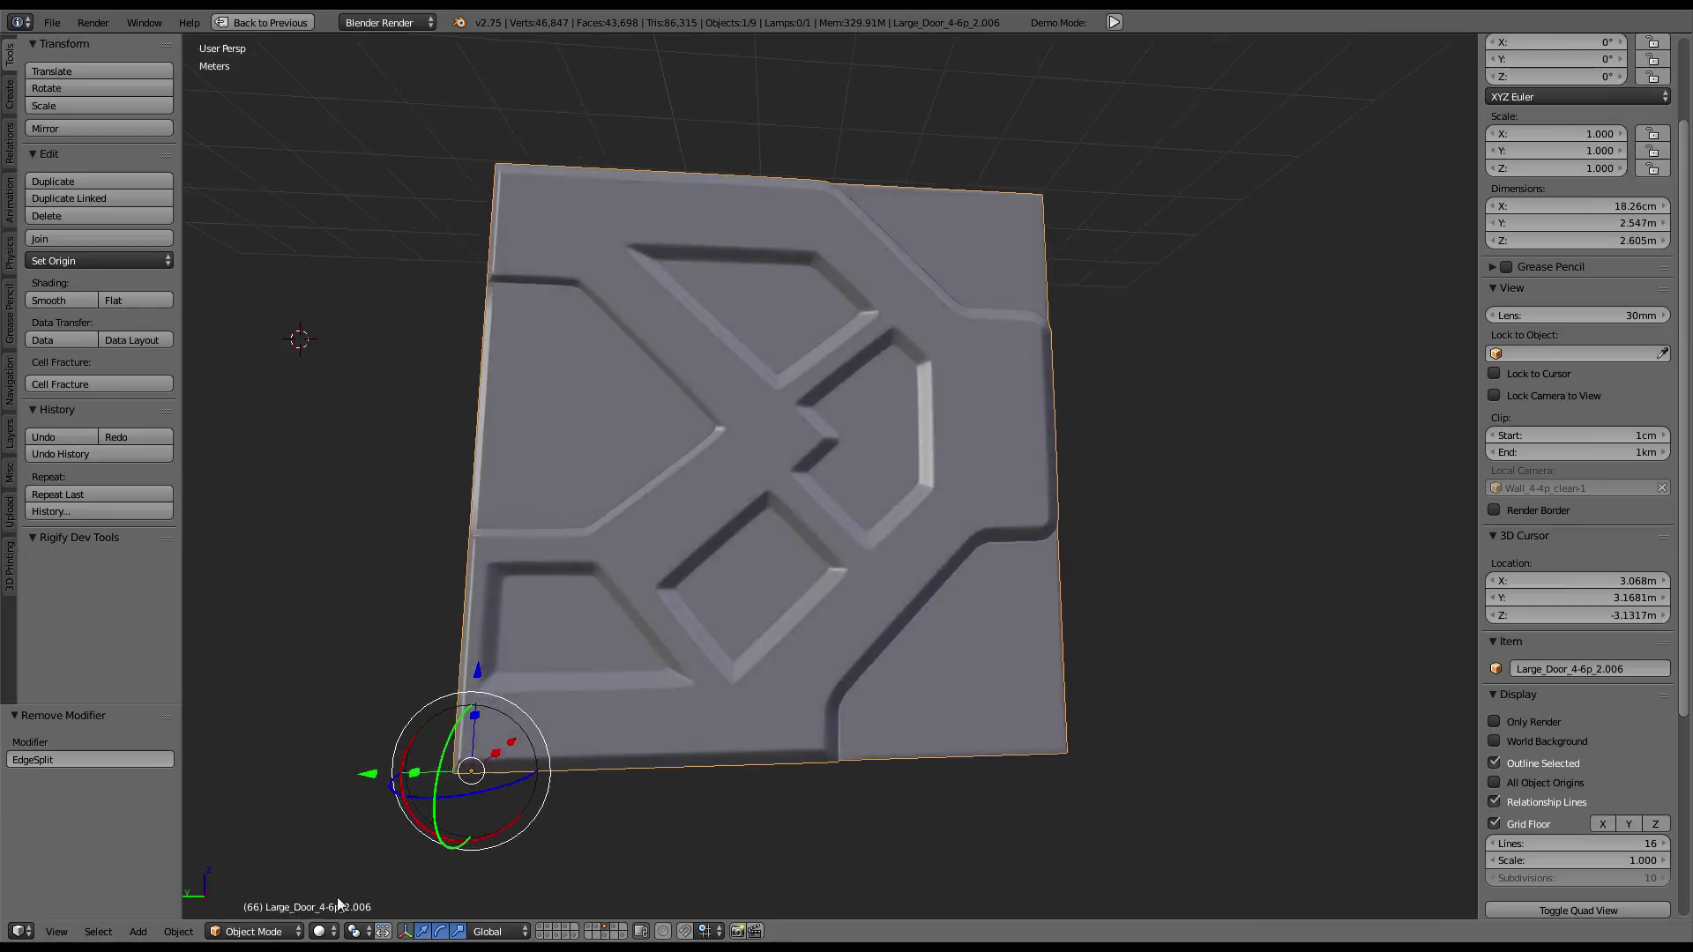
pyautogui.click(255, 931)
pyautogui.click(281, 871)
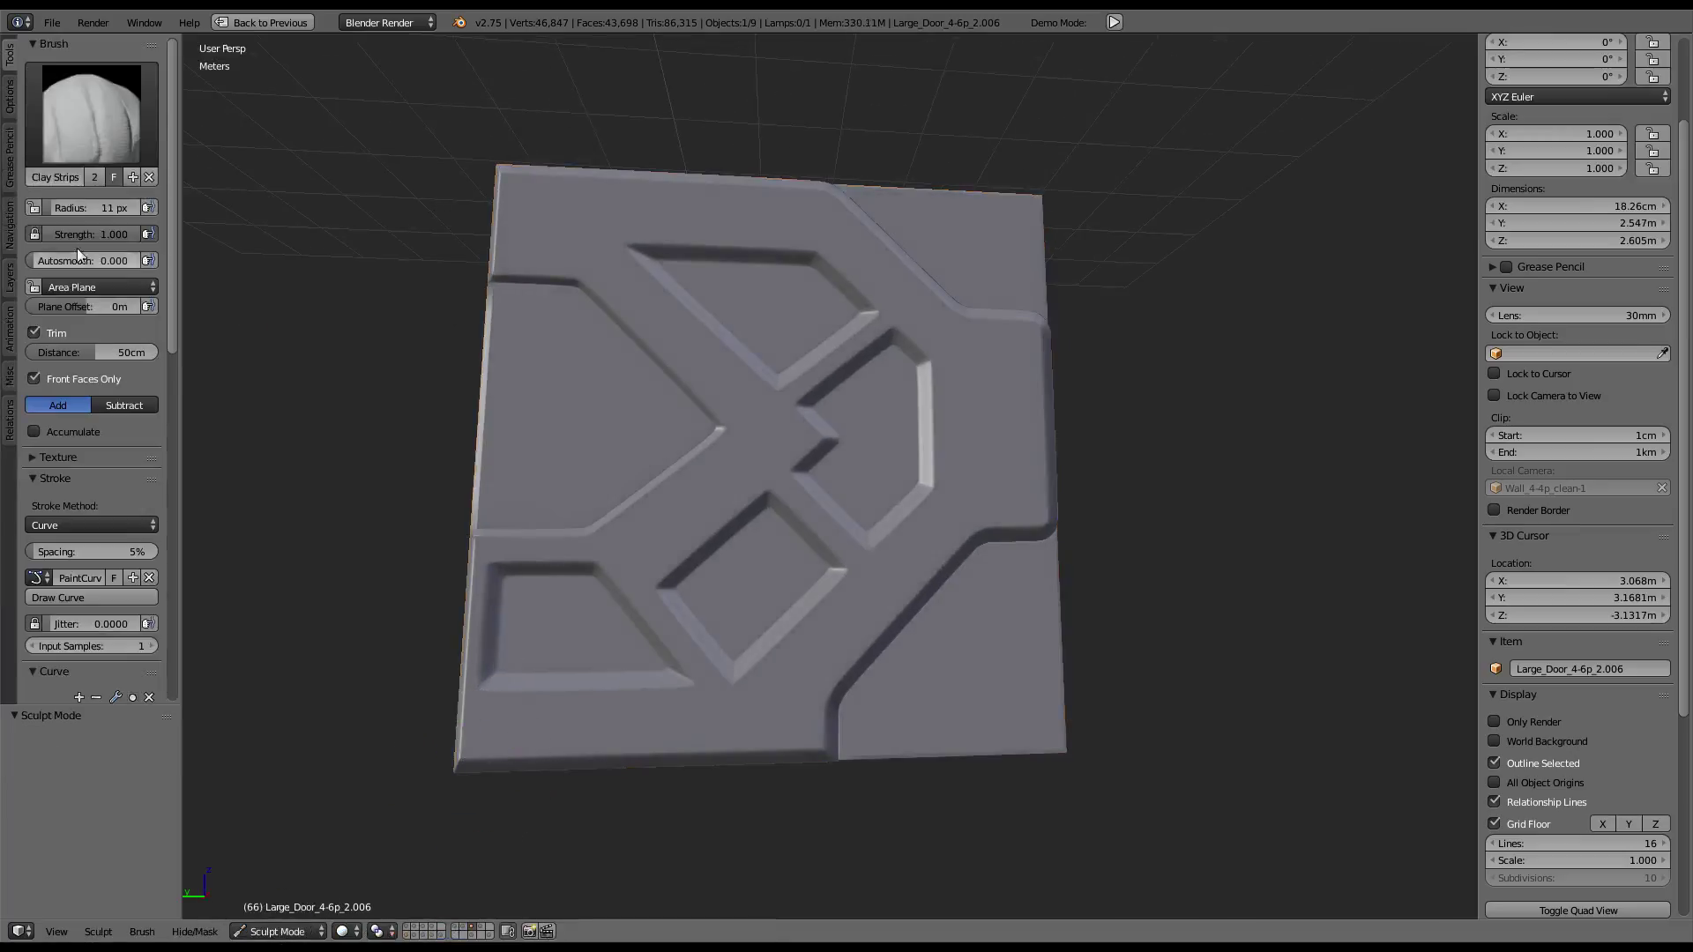
pyautogui.click(88, 154)
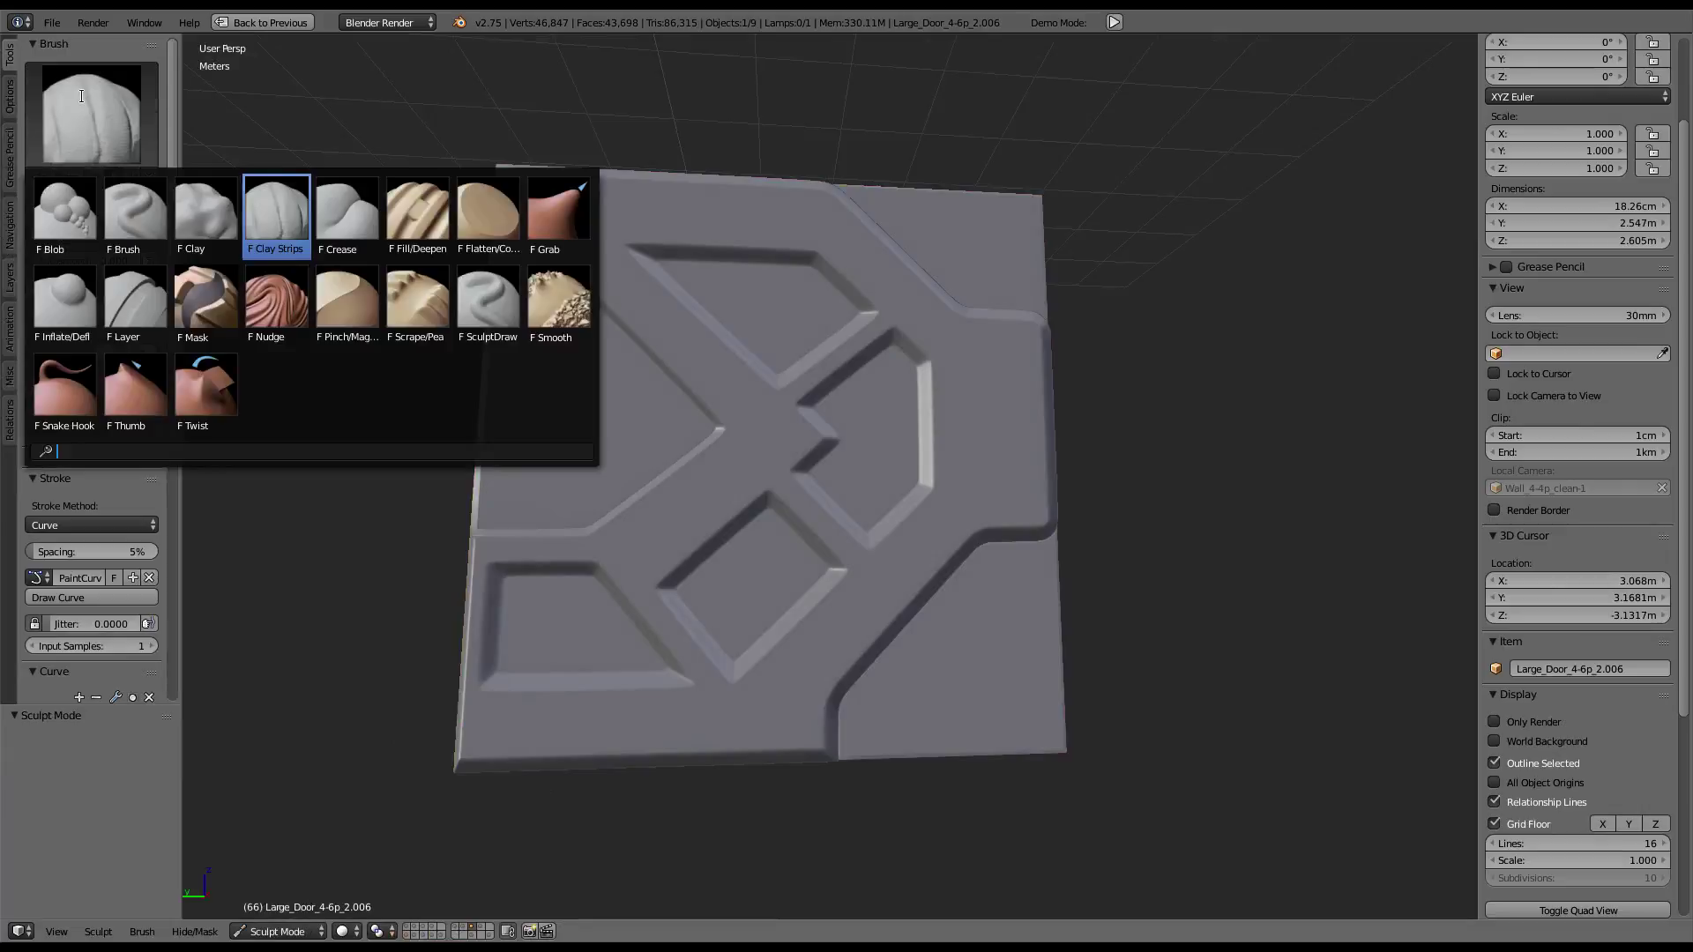
pyautogui.click(70, 198)
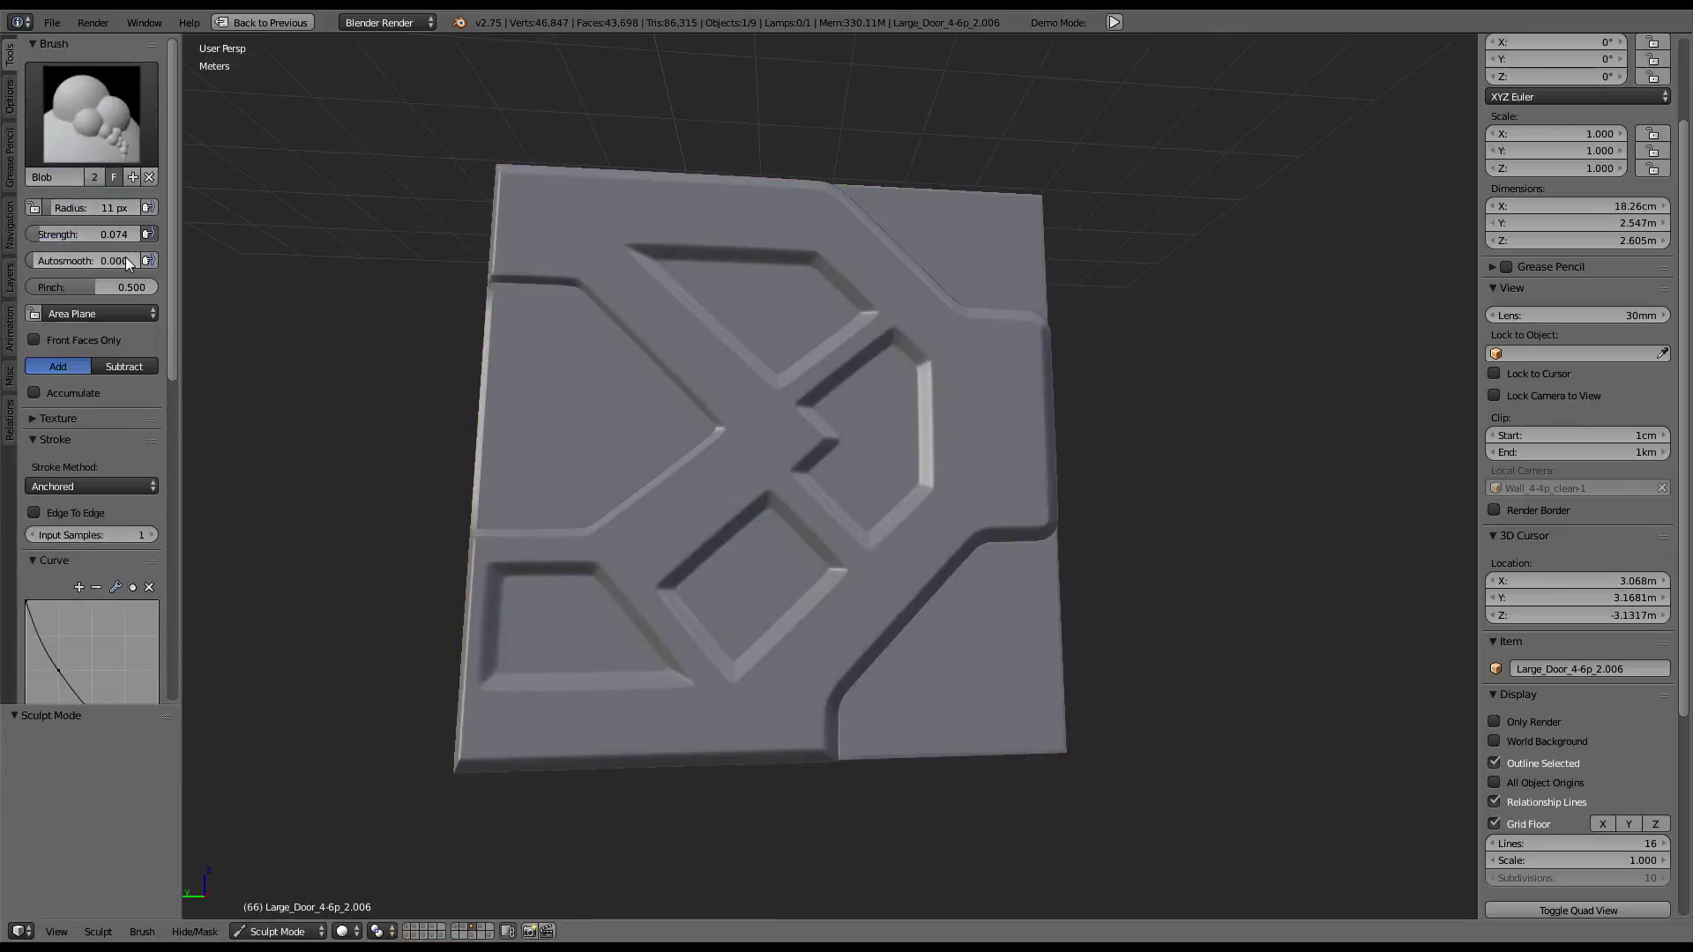
pyautogui.scroll(-5, 124, 483)
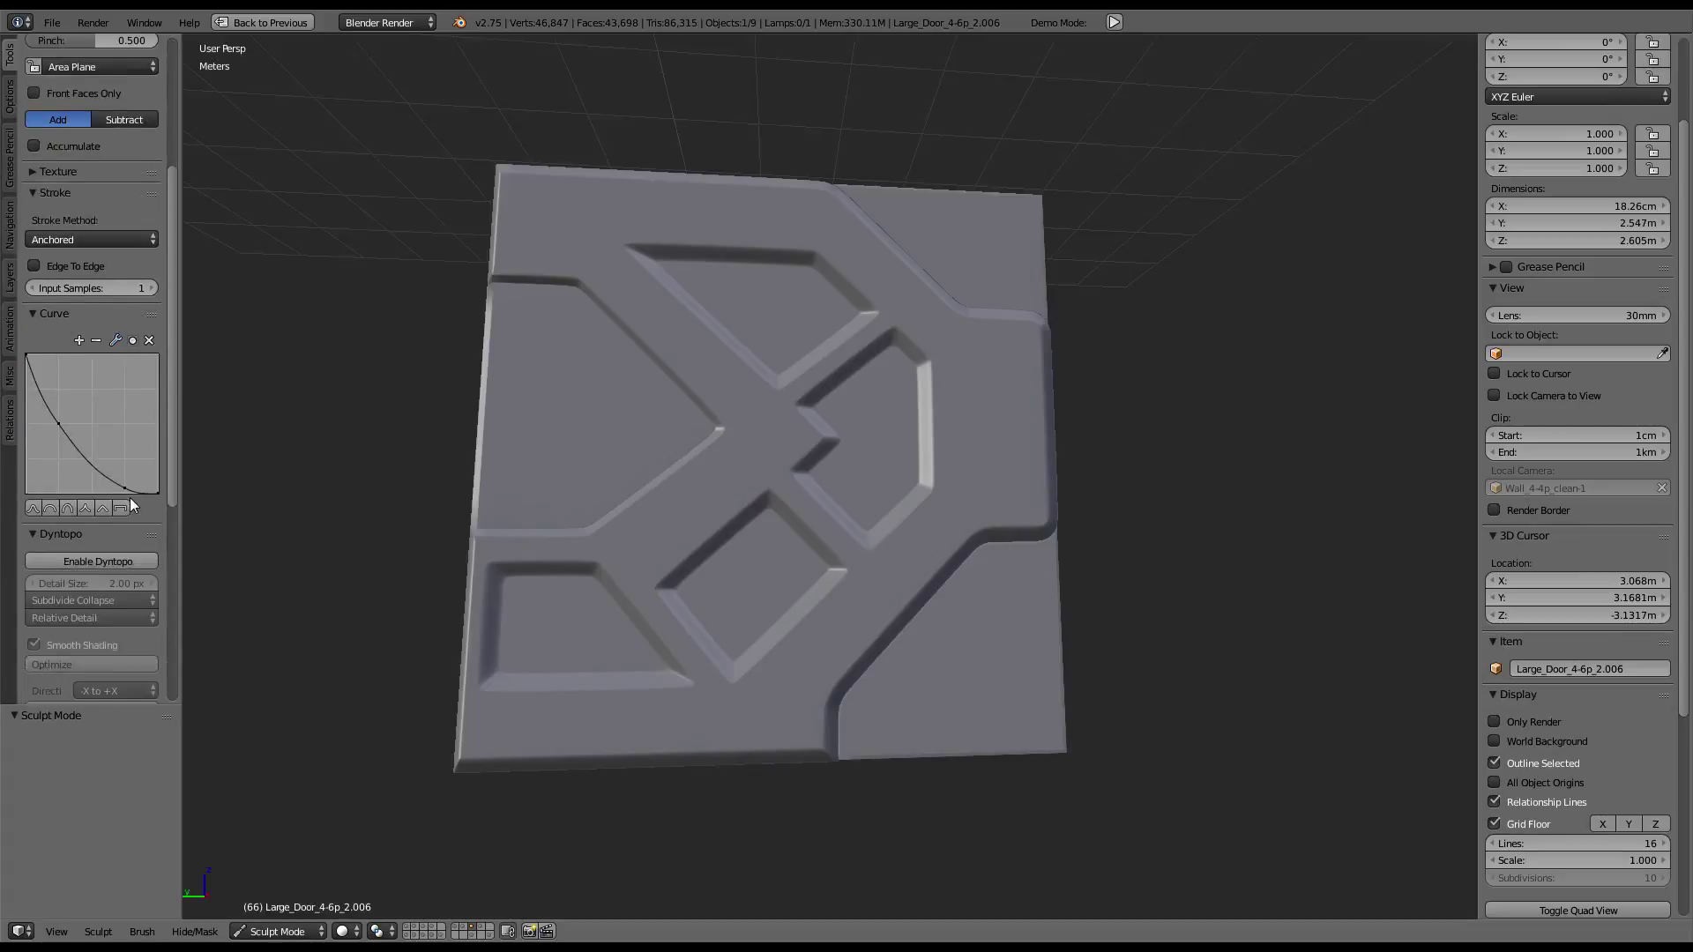
pyautogui.scroll(-5, 130, 497)
# Enable dynamic topology and inspect the retriangulated door face-on in orthographic wireframe
pyautogui.click(104, 420)
pyautogui.click(111, 425)
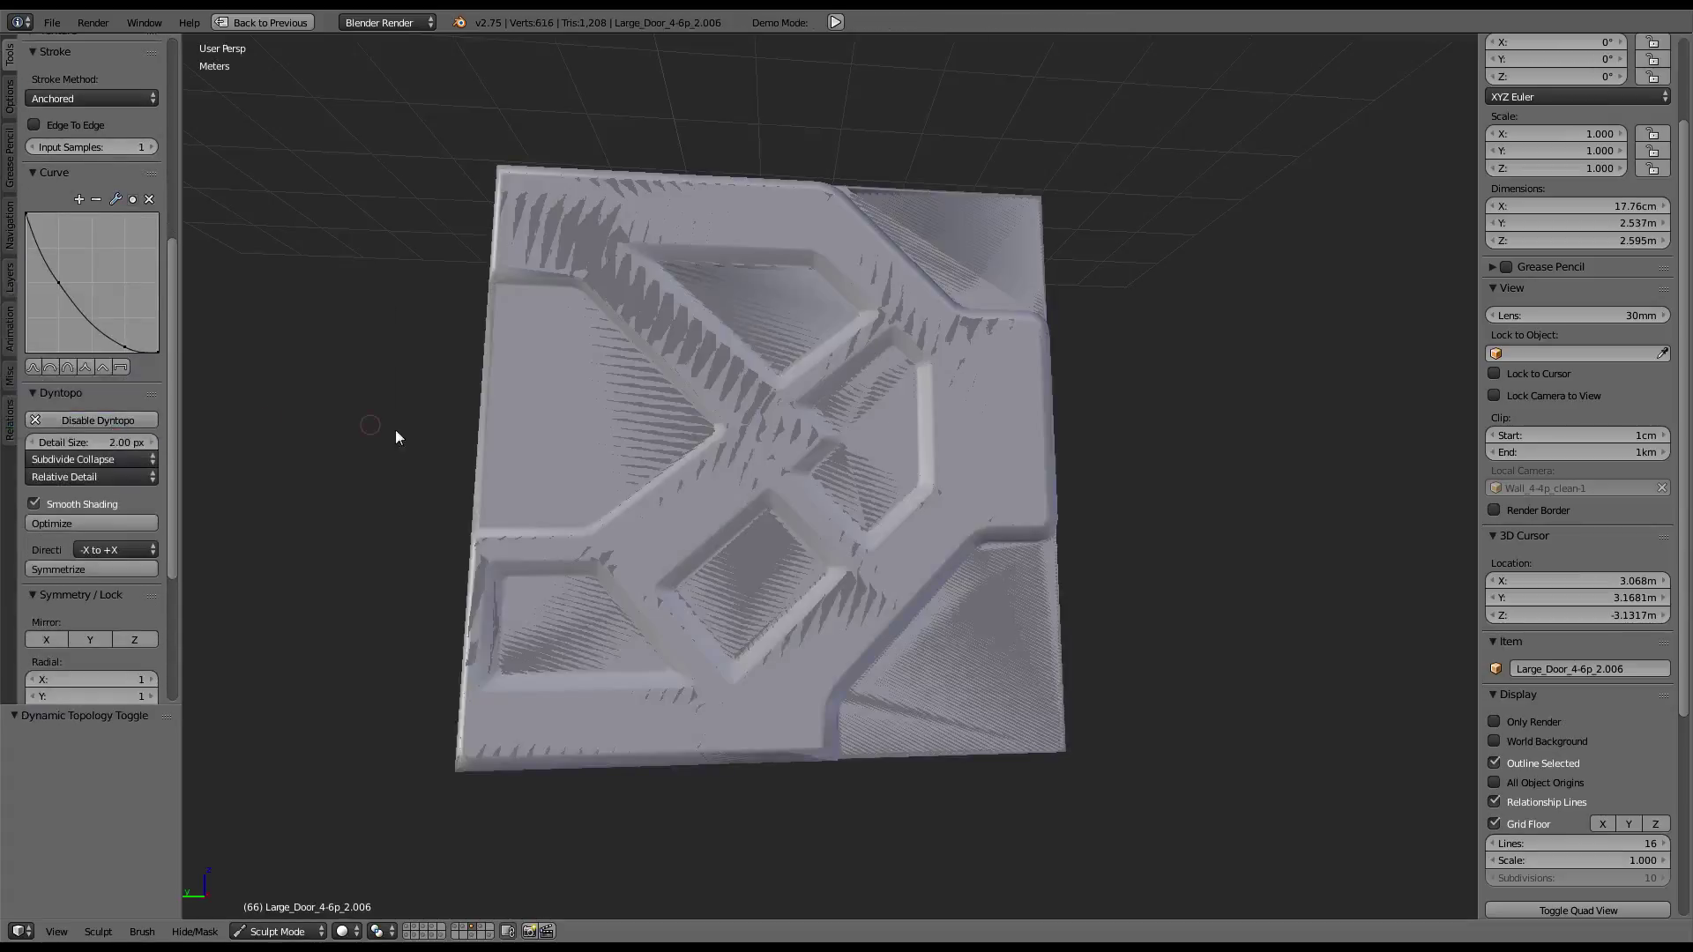
pyautogui.moveTo(707, 413)
pyautogui.mouseDown(button='middle')
pyautogui.moveTo(783, 478)
pyautogui.moveTo(719, 419)
pyautogui.moveTo(684, 420)
pyautogui.mouseUp(button='middle')
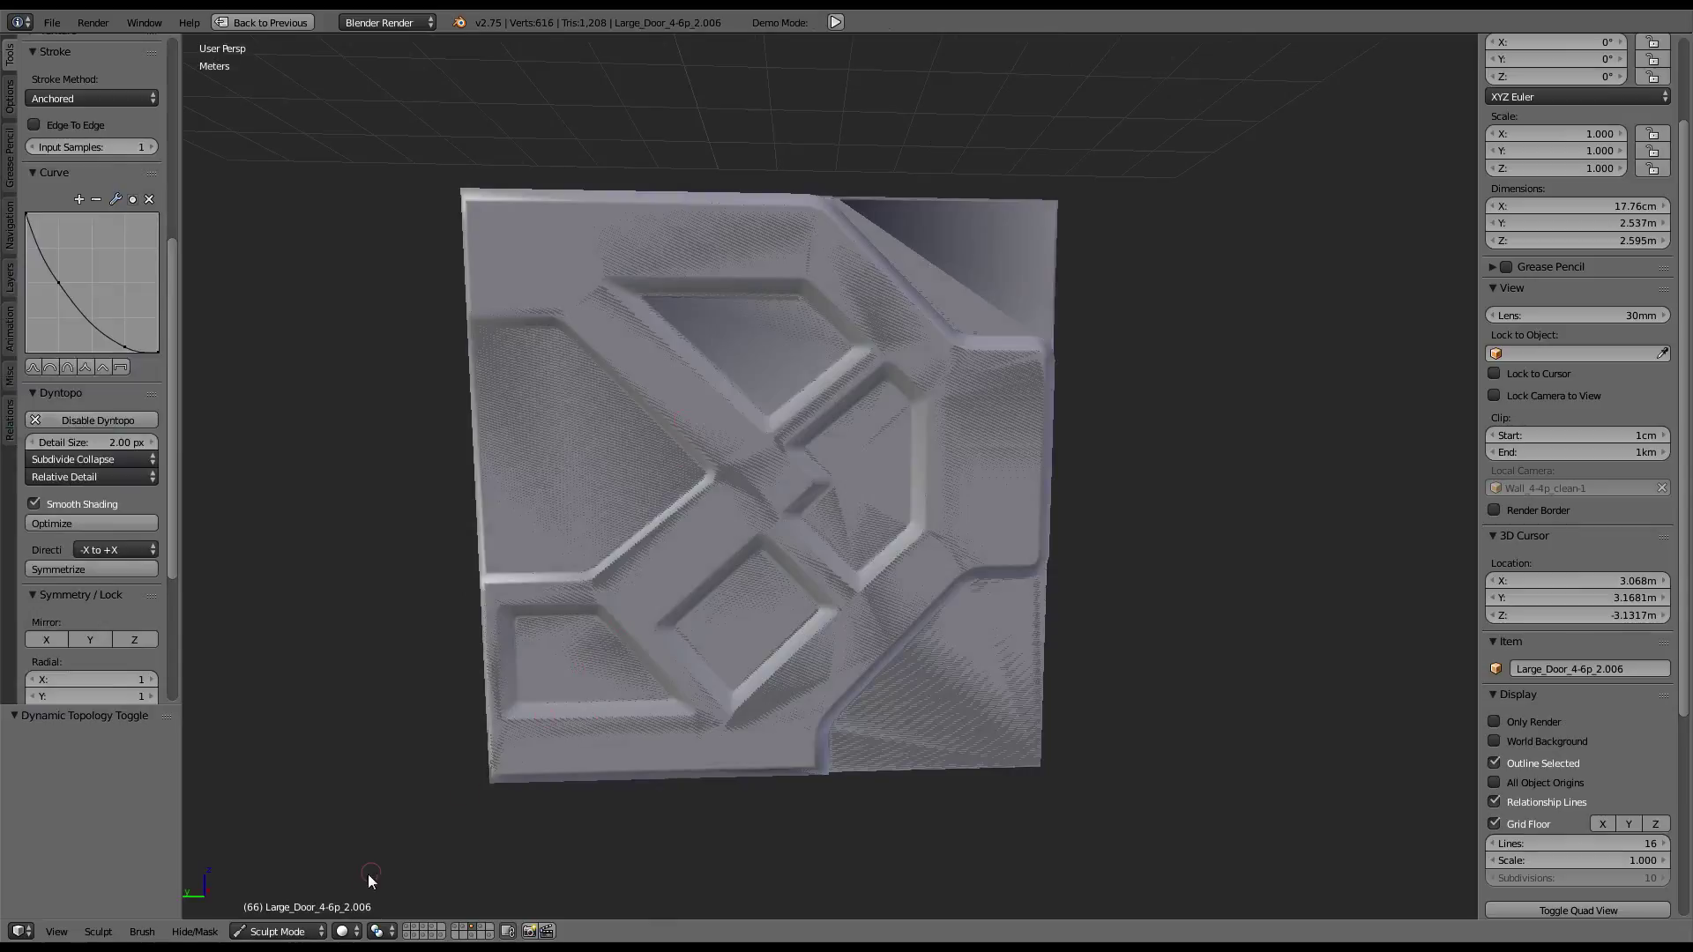
pyautogui.press('KP_1')
pyautogui.press('ctrl+KP_3')
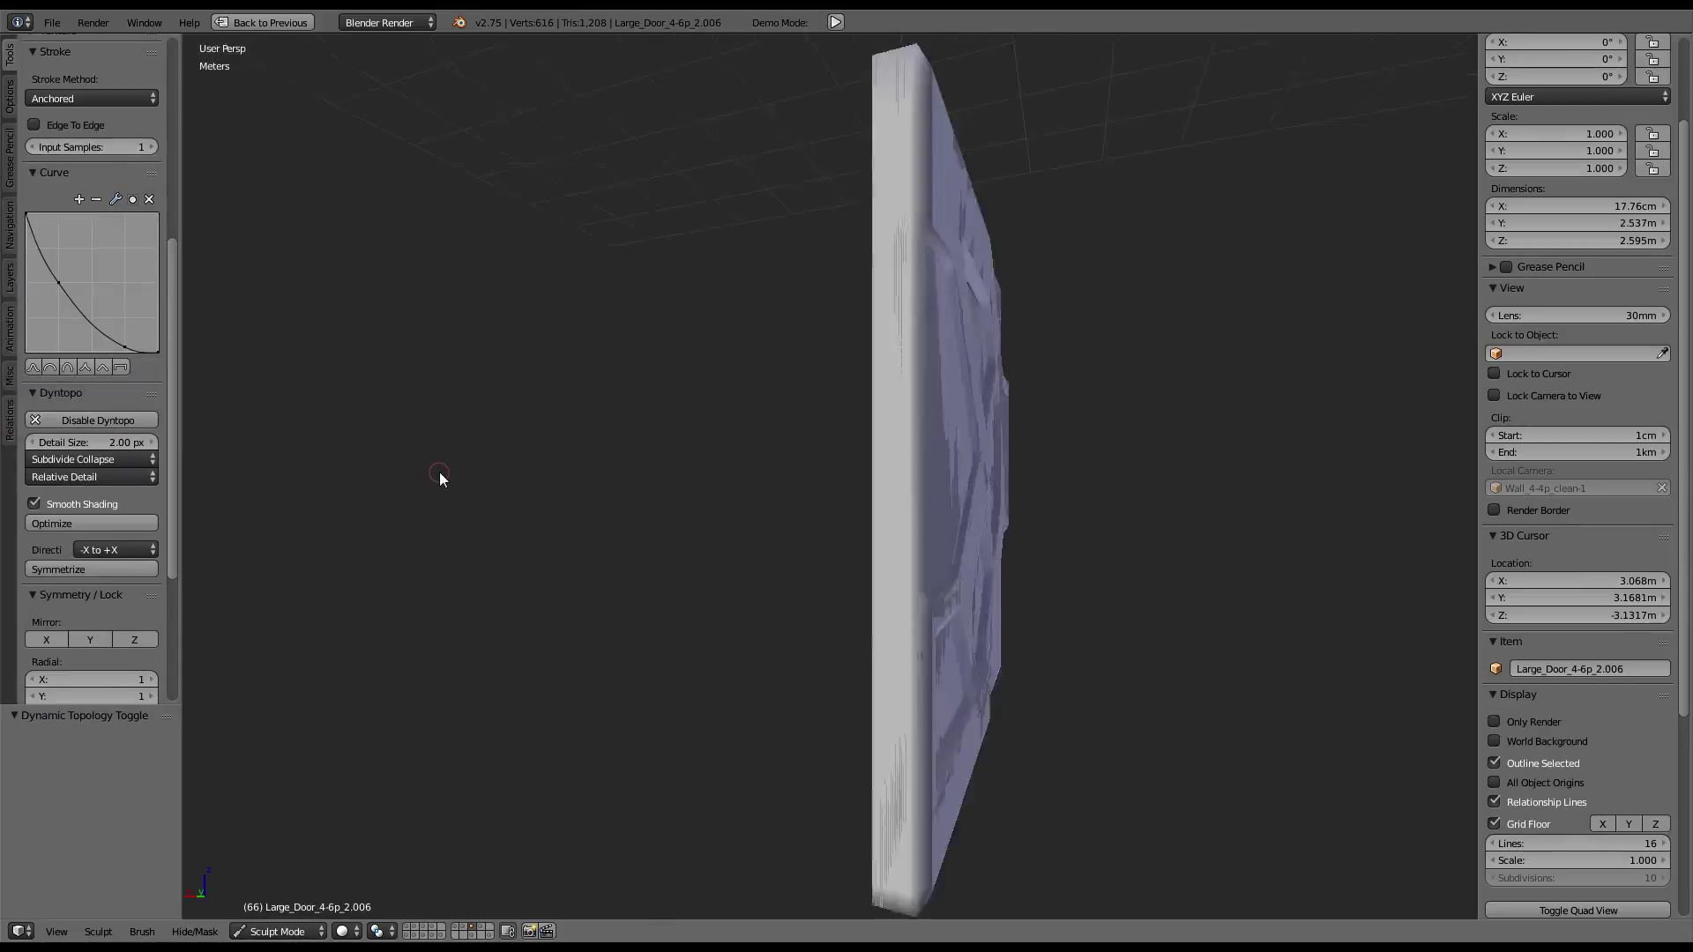
pyautogui.press('z')
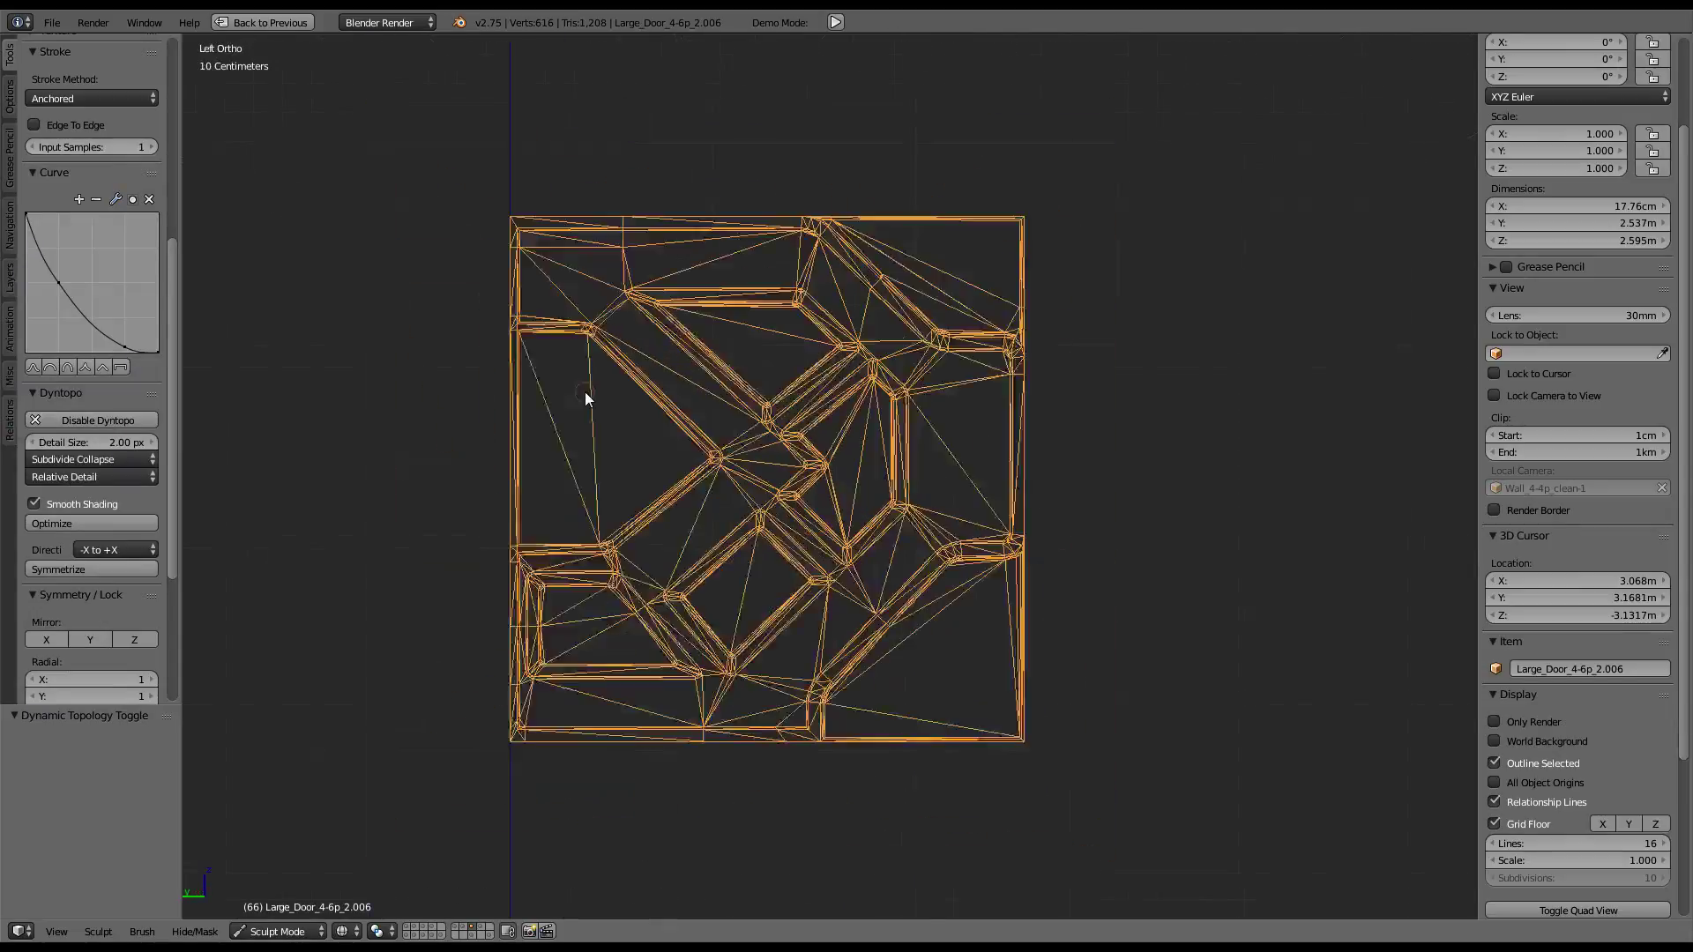
# Return the door to Object Mode and restore the multi-panel layout
pyautogui.click(295, 932)
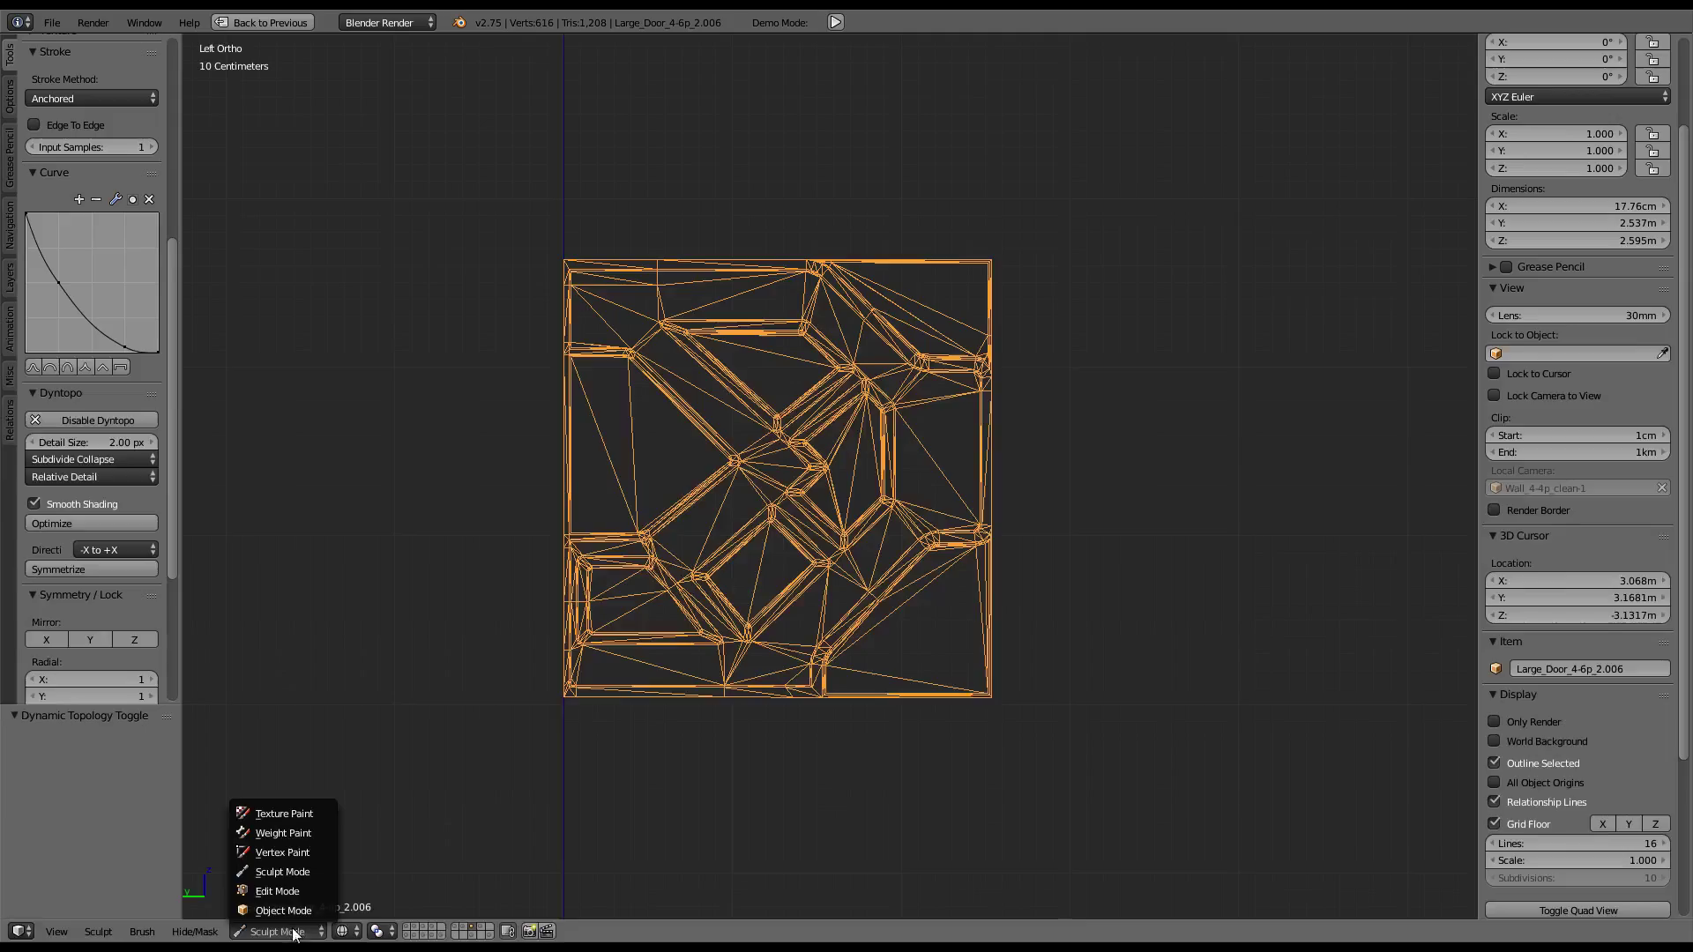
pyautogui.click(291, 910)
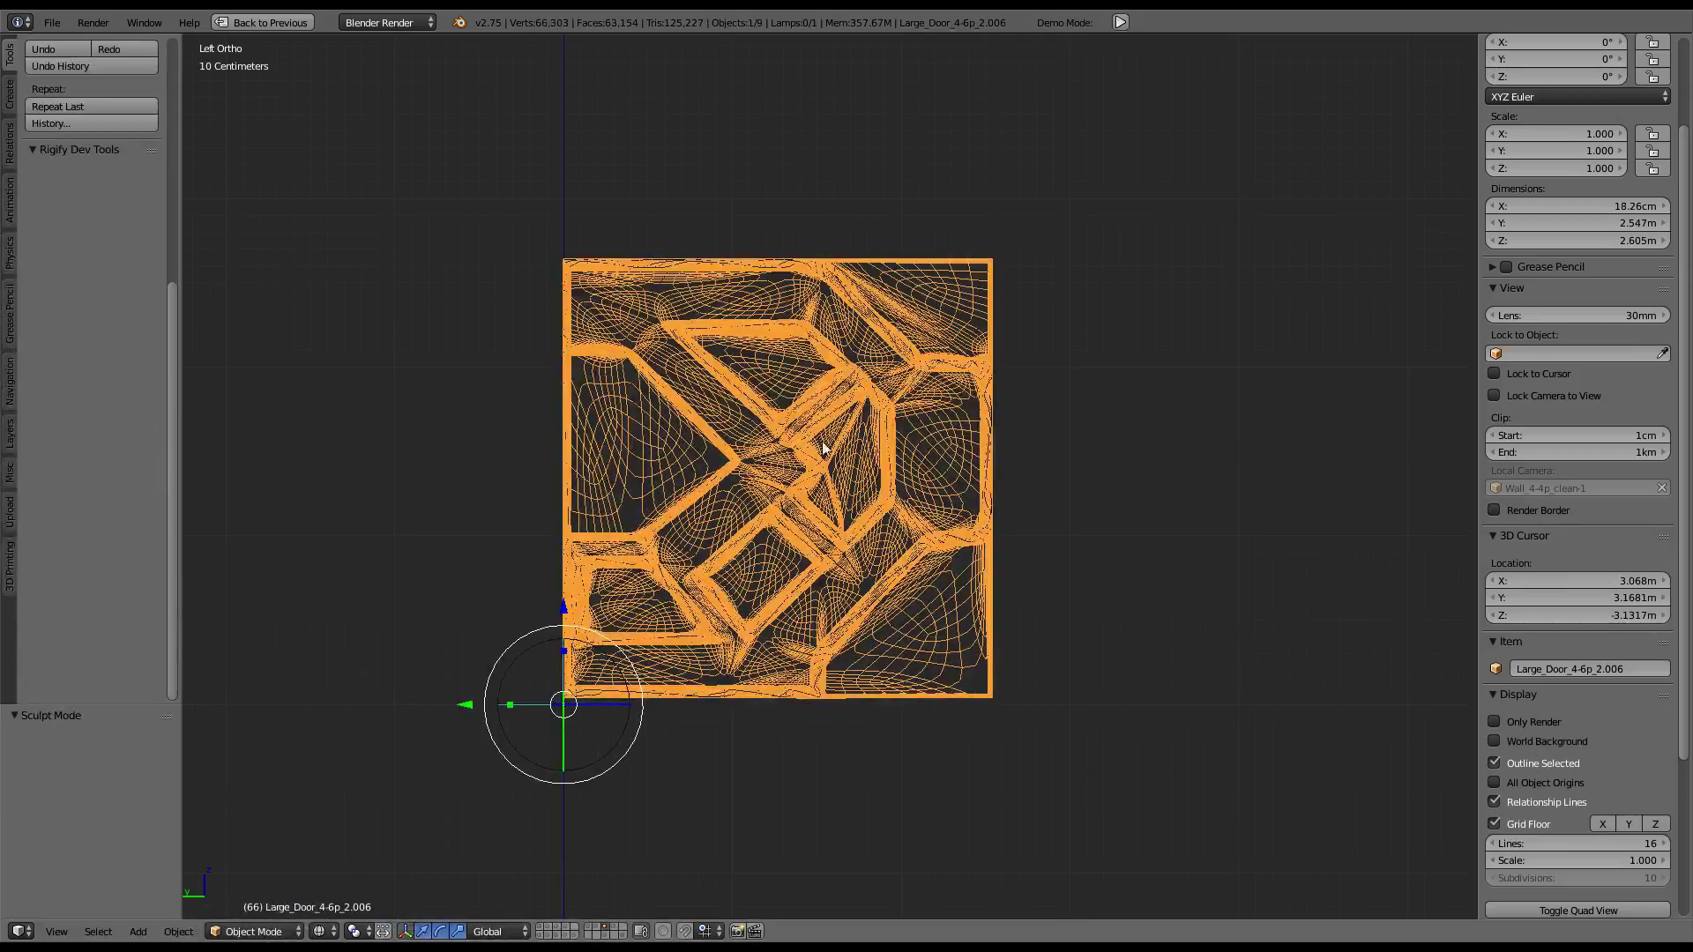
pyautogui.hotkey('ctrl', 'Up')
pyautogui.scroll(1, 686, 453)
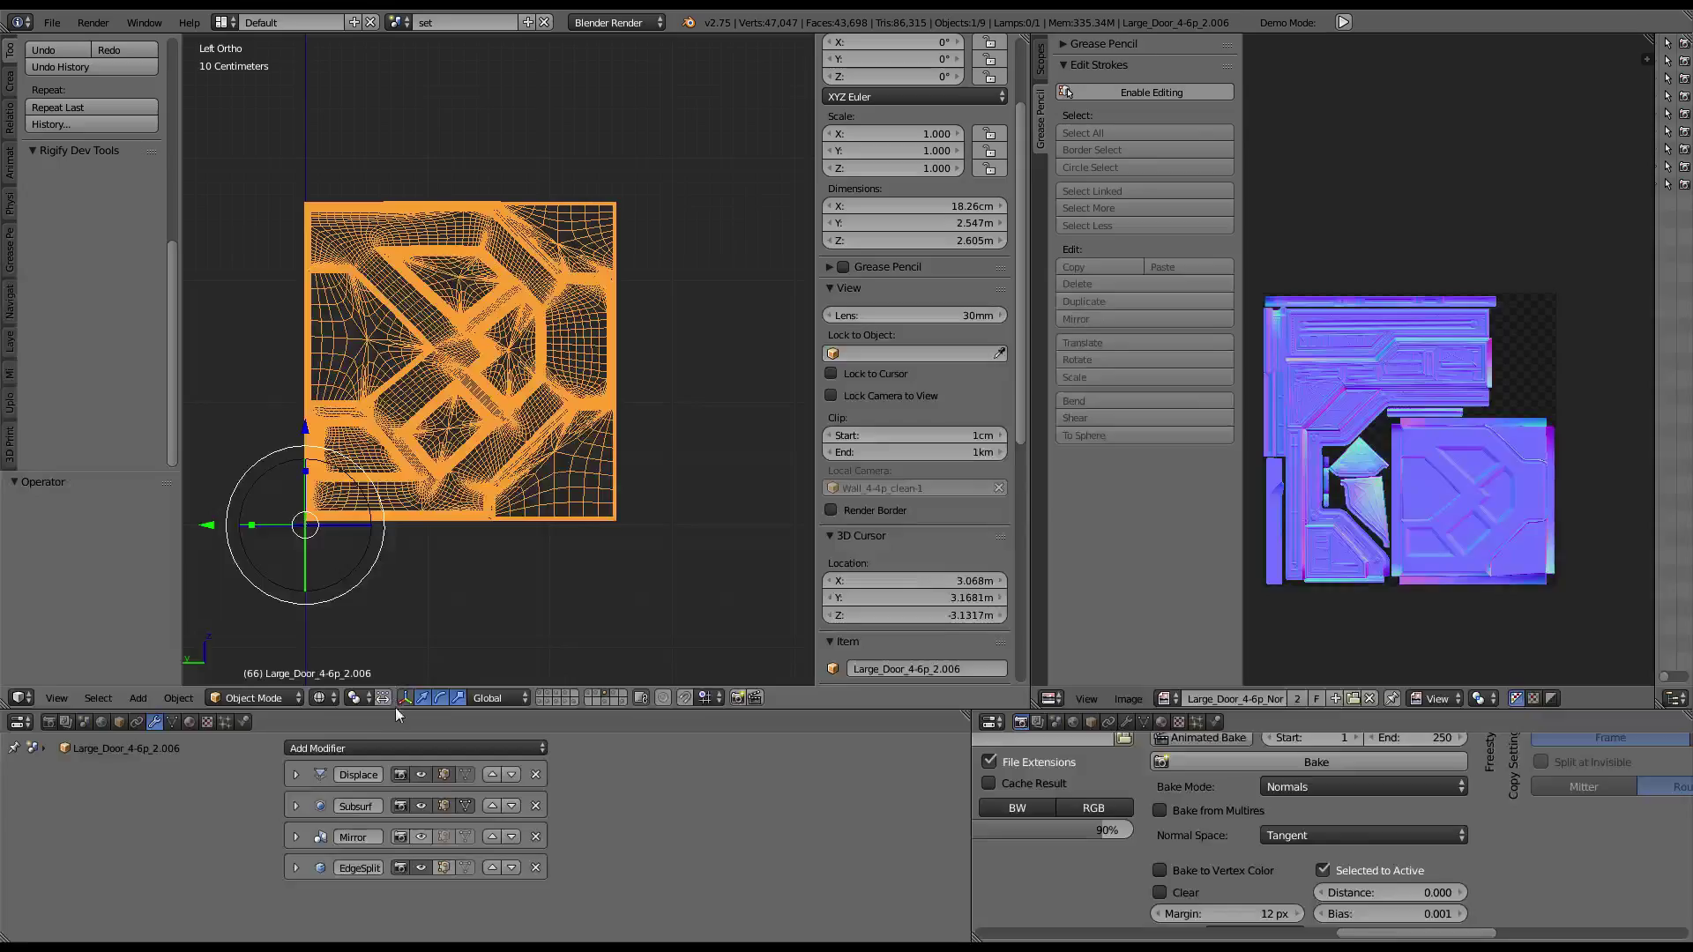
# Switch to solid shading, duplicate the door in place and hide the backup copy
pyautogui.click(326, 697)
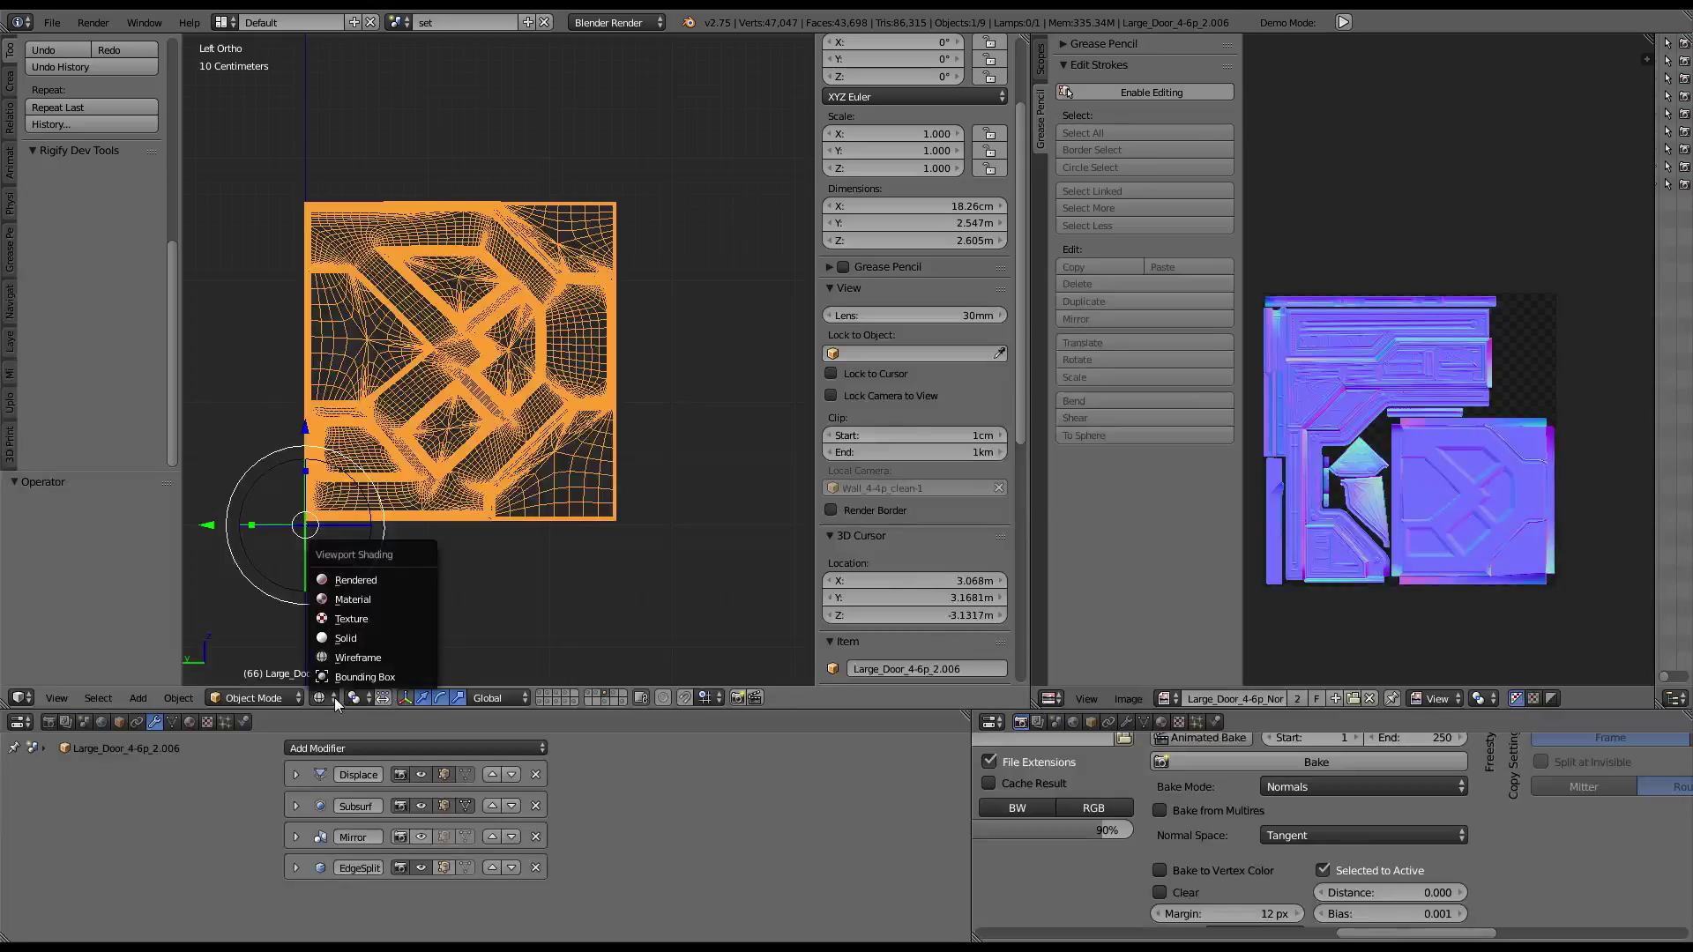
pyautogui.click(371, 643)
pyautogui.hotkey('shift', 'd')
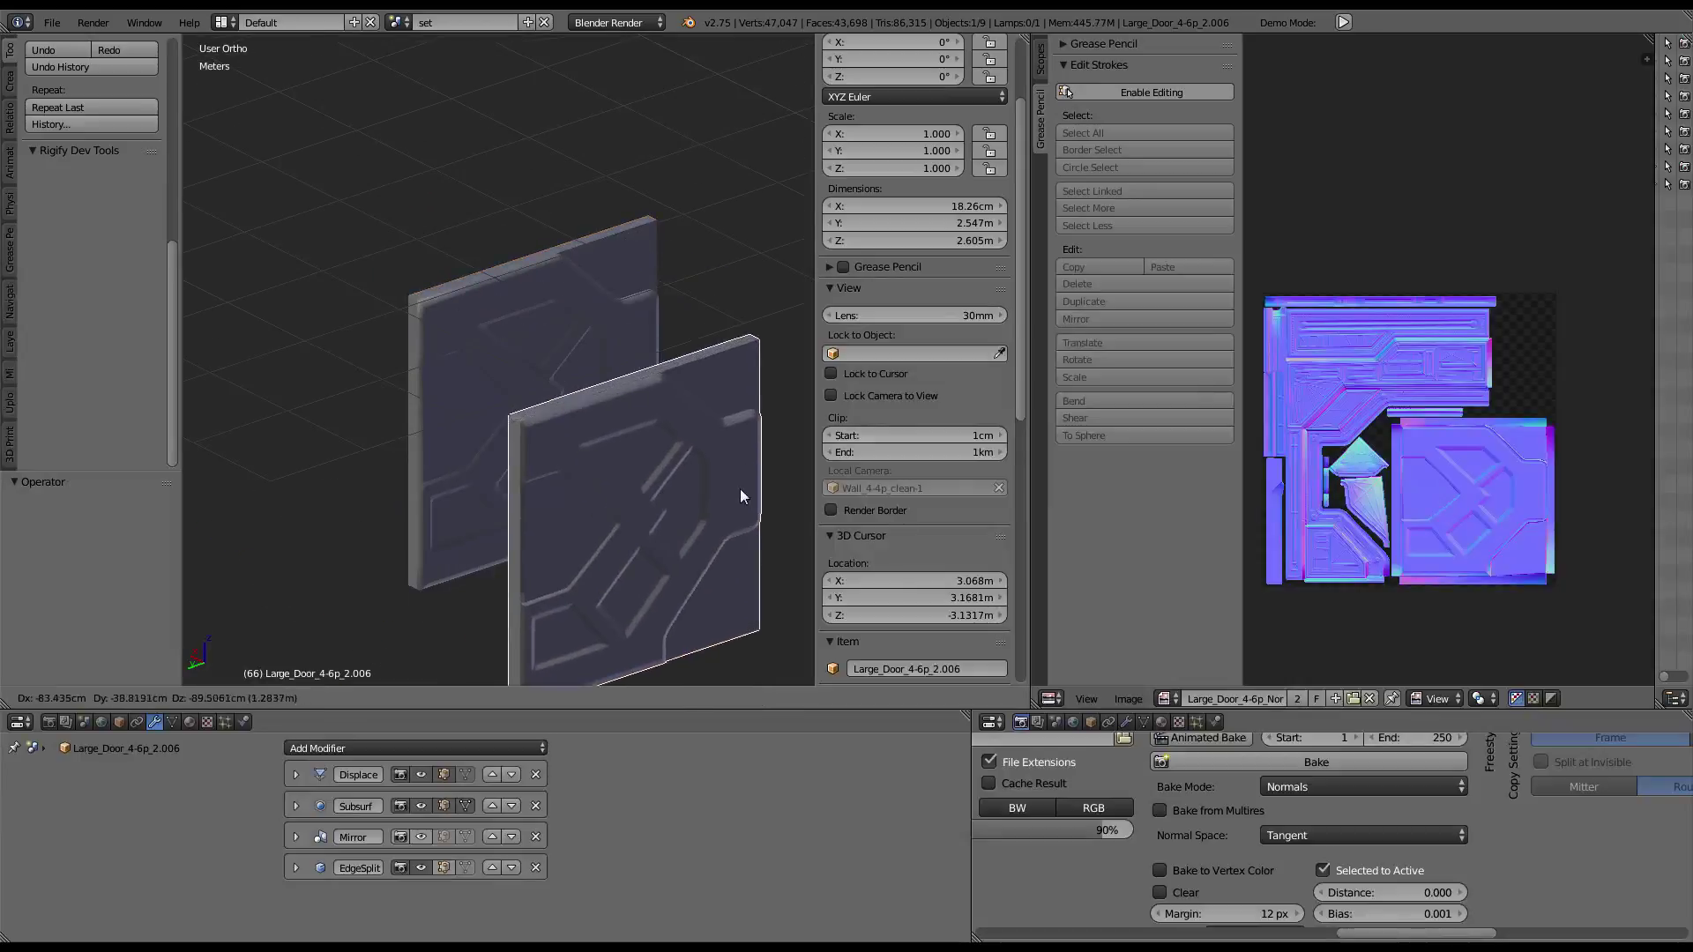
pyautogui.click(594, 426)
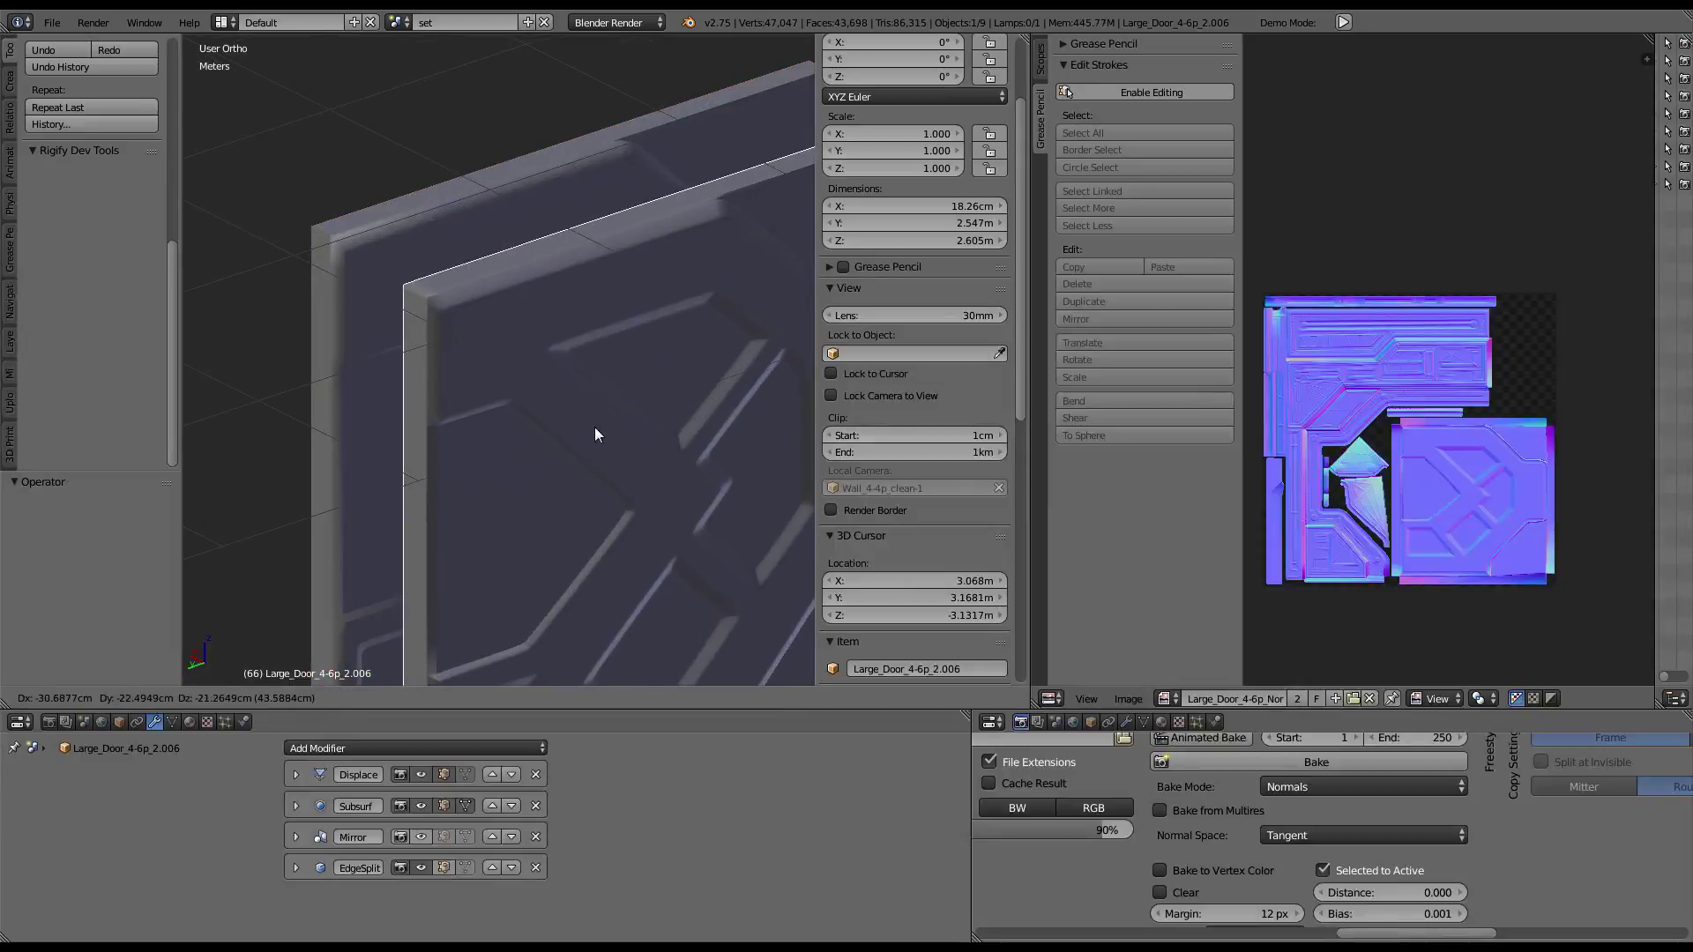
pyautogui.hotkey('shift', 'd')
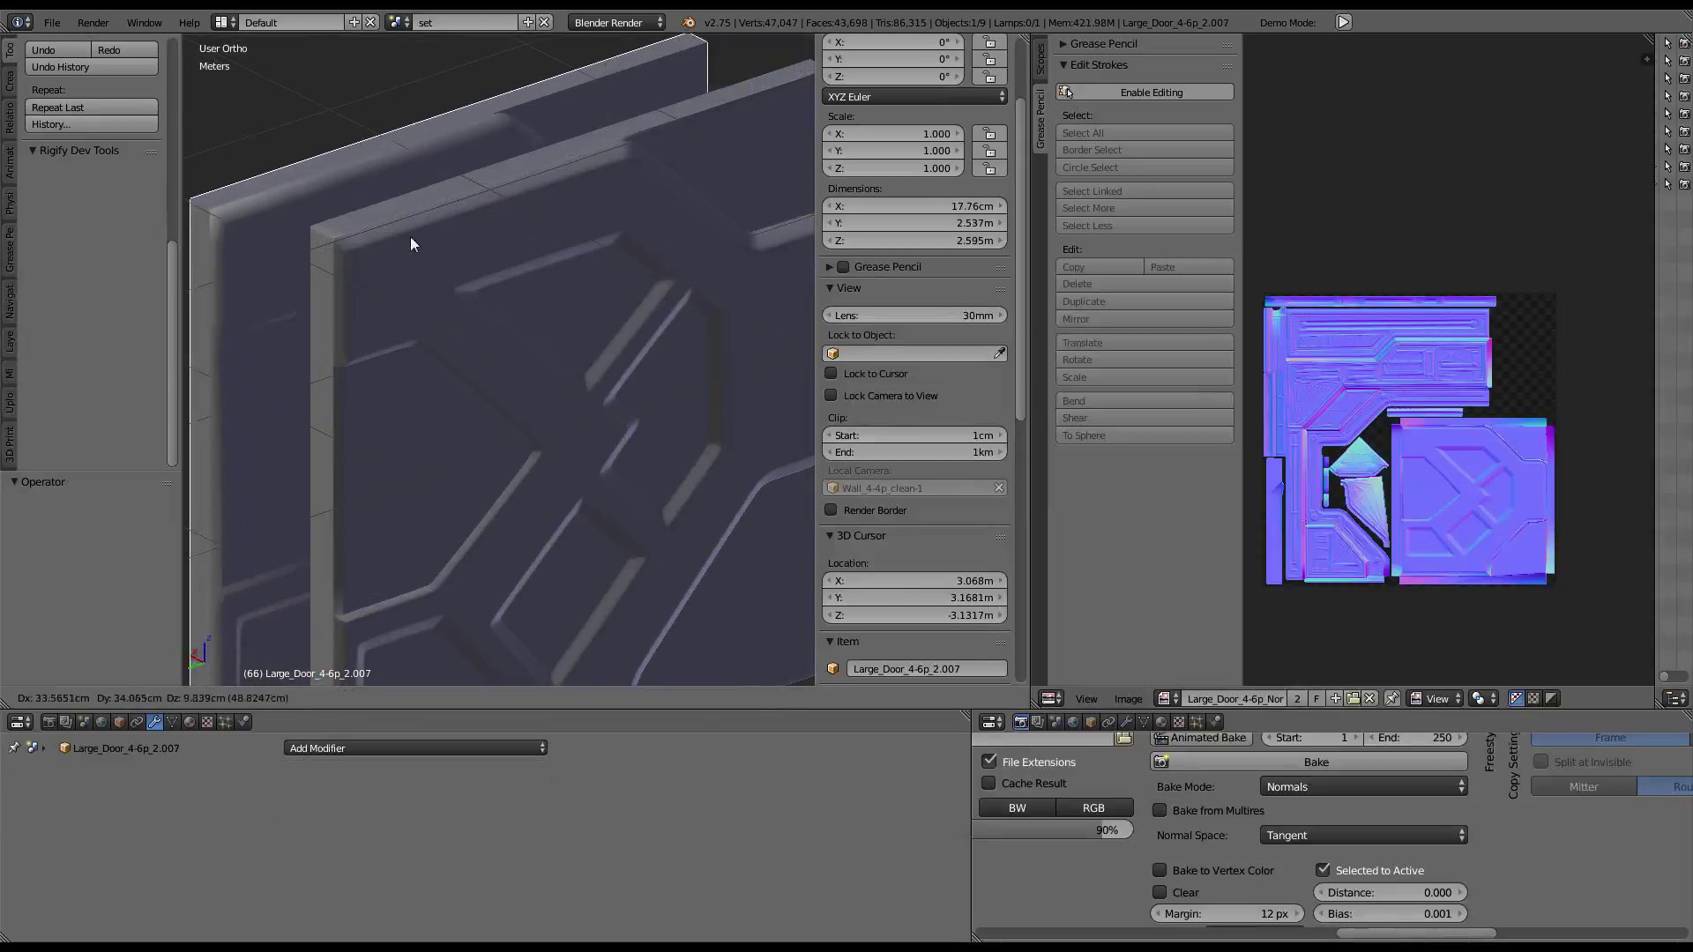
pyautogui.rightClick(517, 328)
pyautogui.press('h')
pyautogui.rightClick(520, 329)
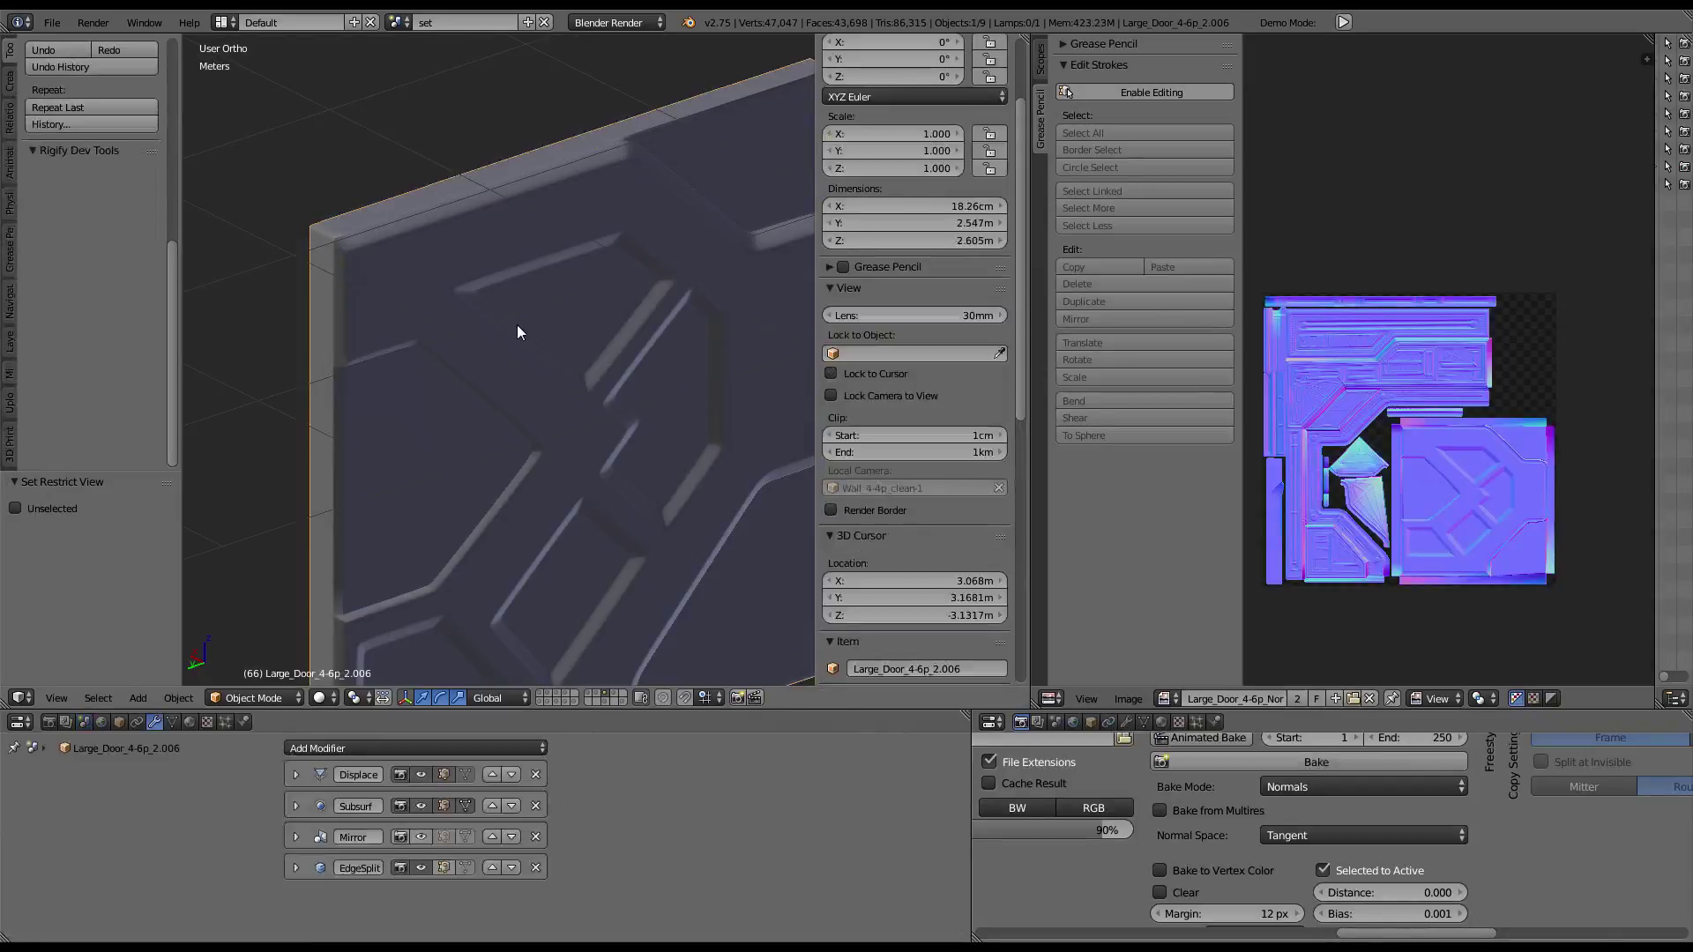
# Apply the Displace and Subsurf modifiers and remove Mirror and EdgeSplit
pyautogui.hotkey('ctrl', 'a')
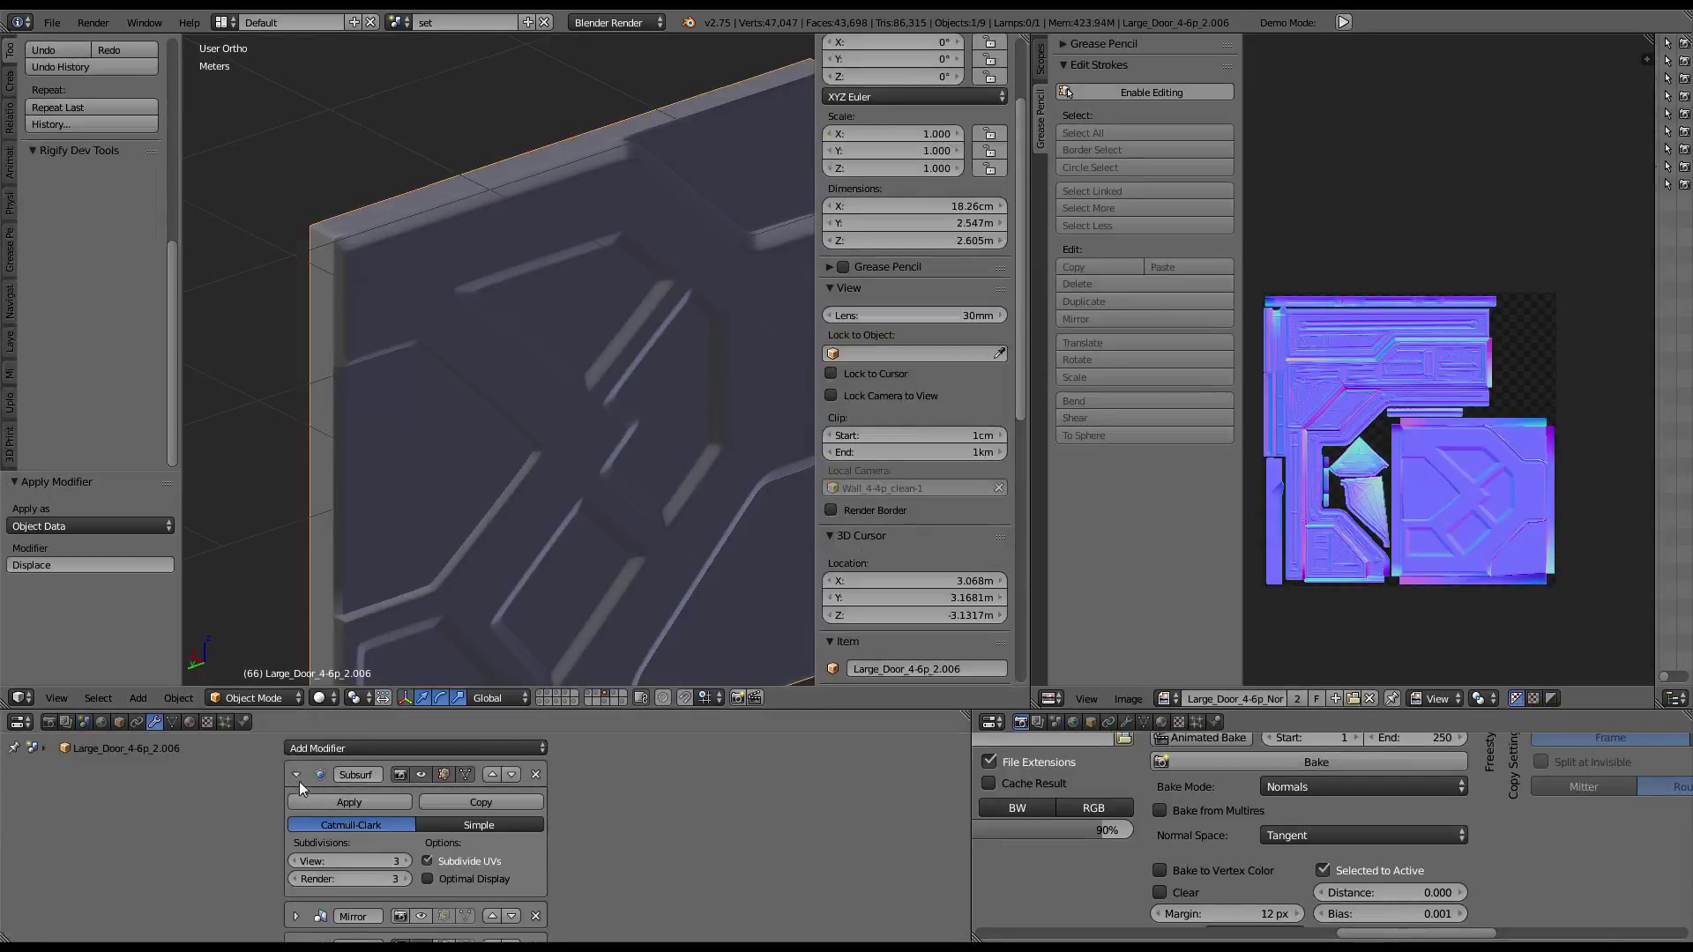
pyautogui.hotkey('ctrl', 'a')
pyautogui.click(536, 775)
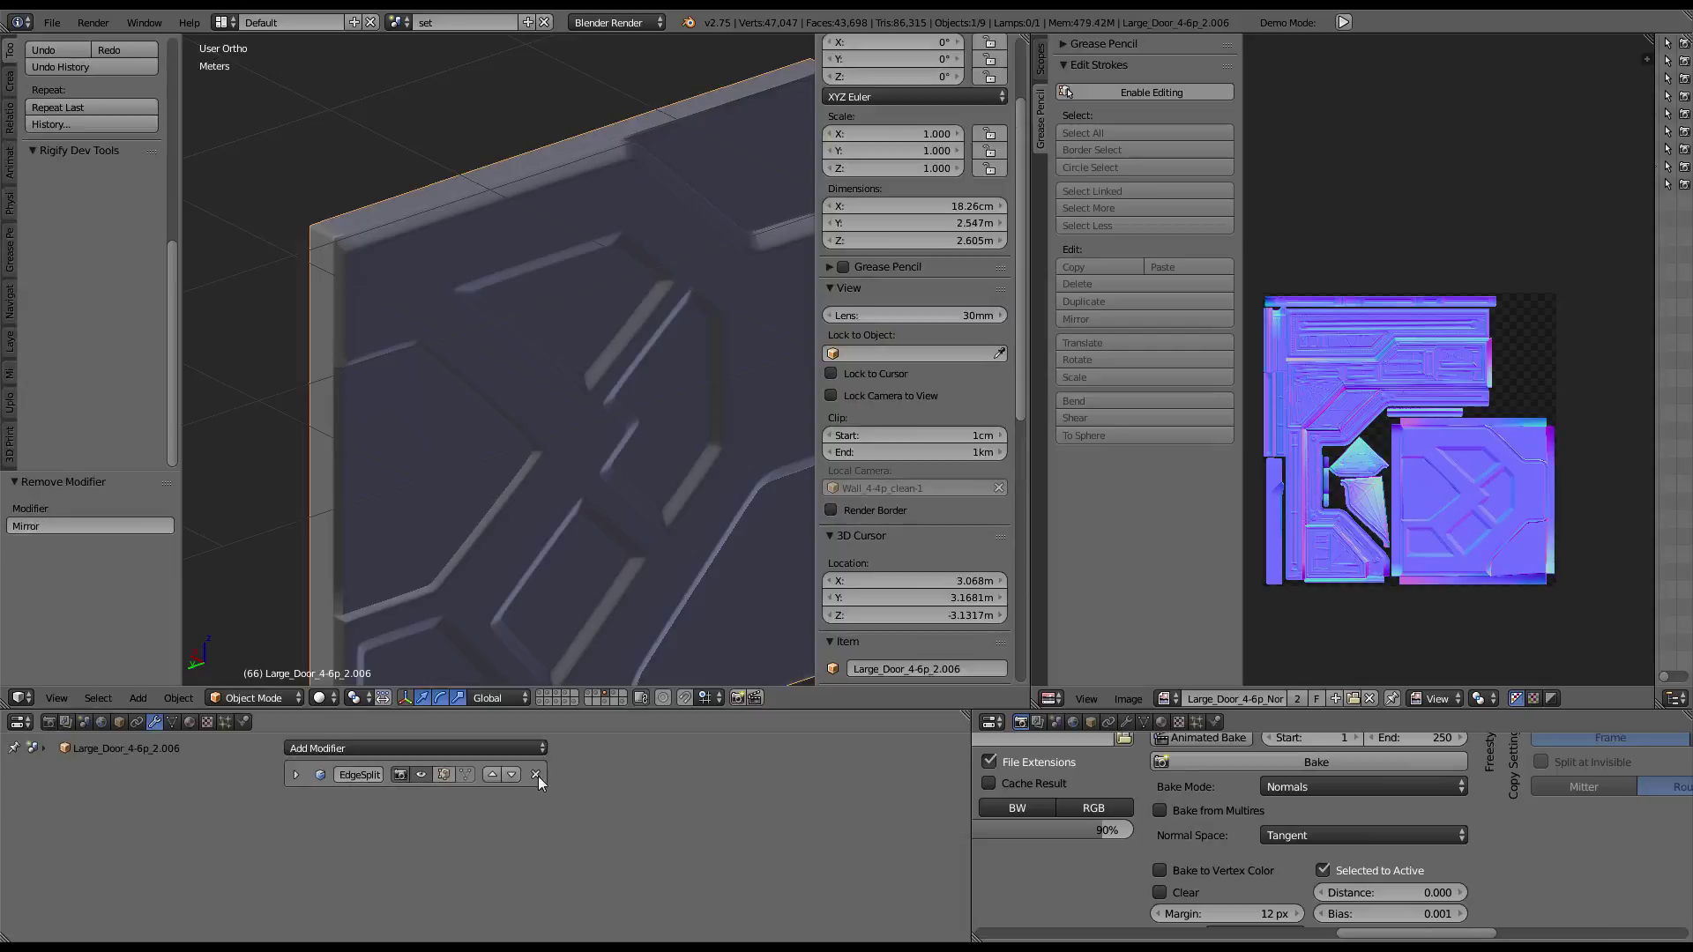
pyautogui.scroll(-5, 578, 426)
pyautogui.moveTo(579, 426); pyautogui.dragTo(542, 405, button='middle')
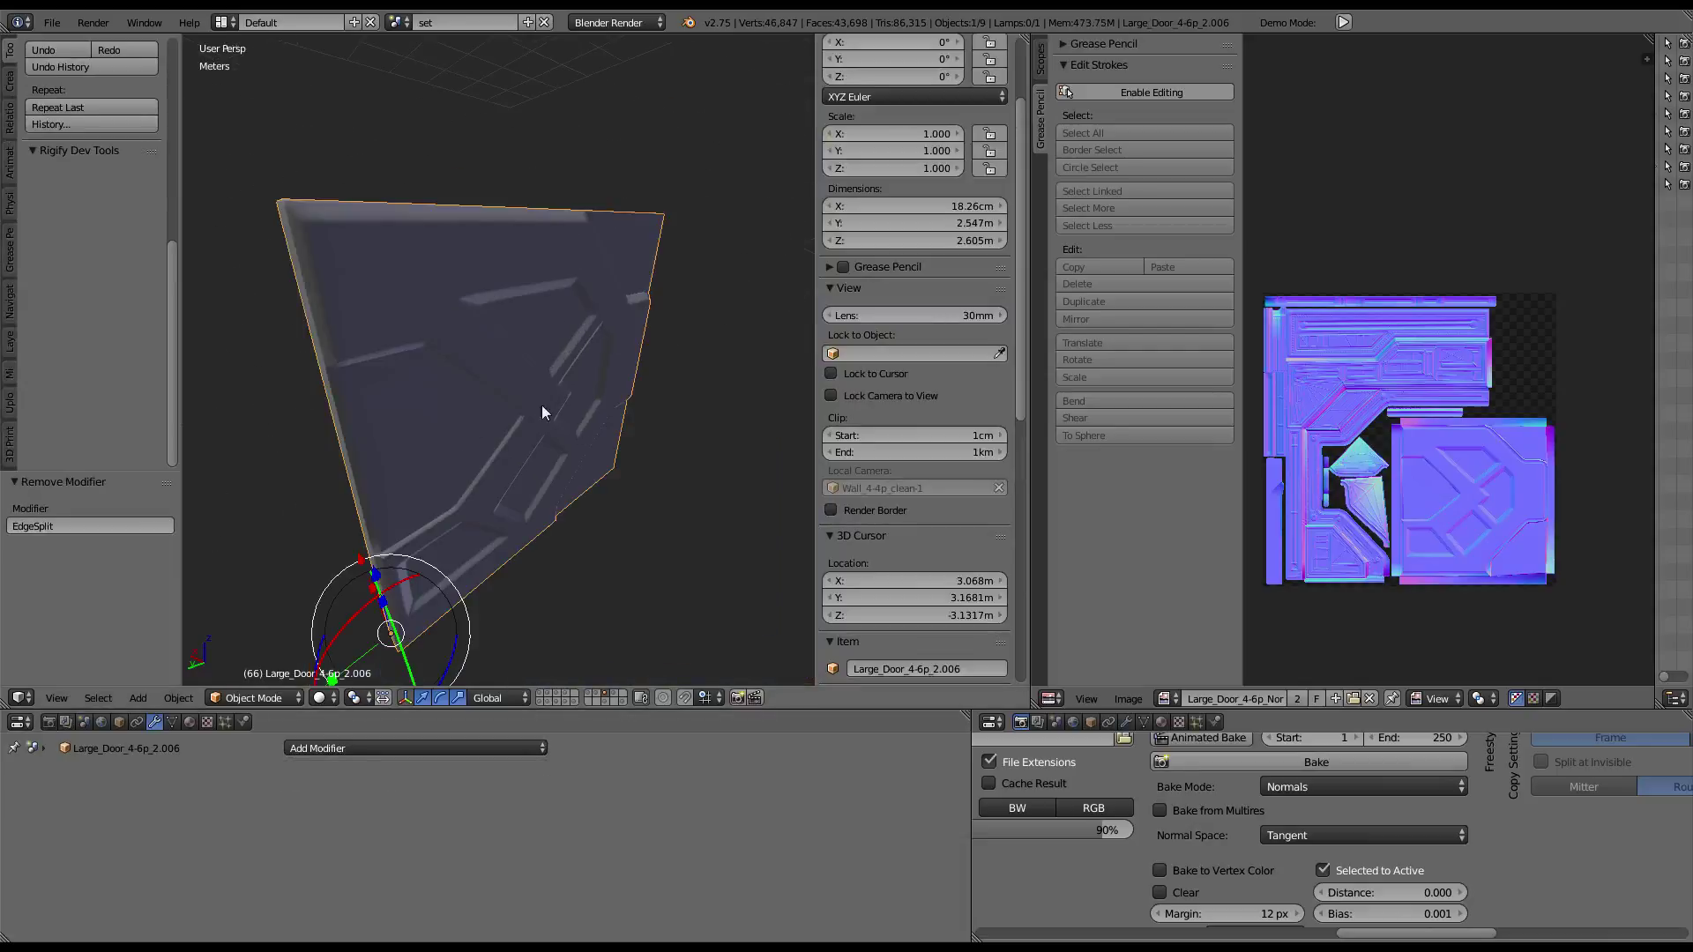
pyautogui.click(254, 697)
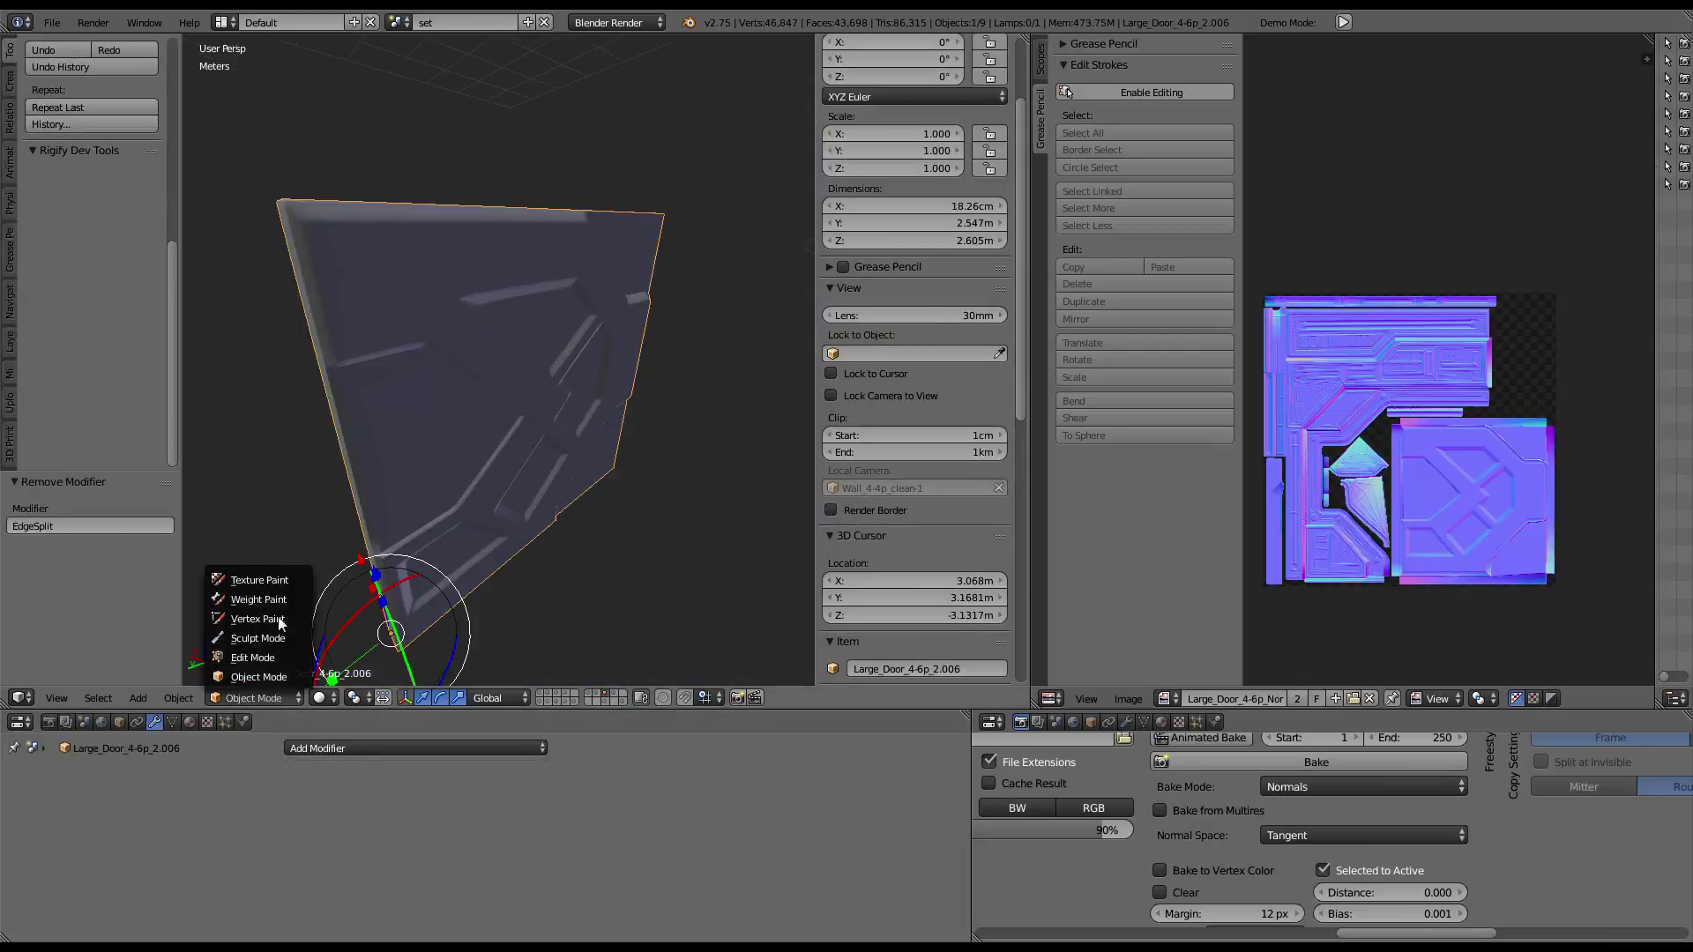
# Switch the door to Sculpt Mode in a maximized 3D view, near front-on
pyautogui.click(256, 639)
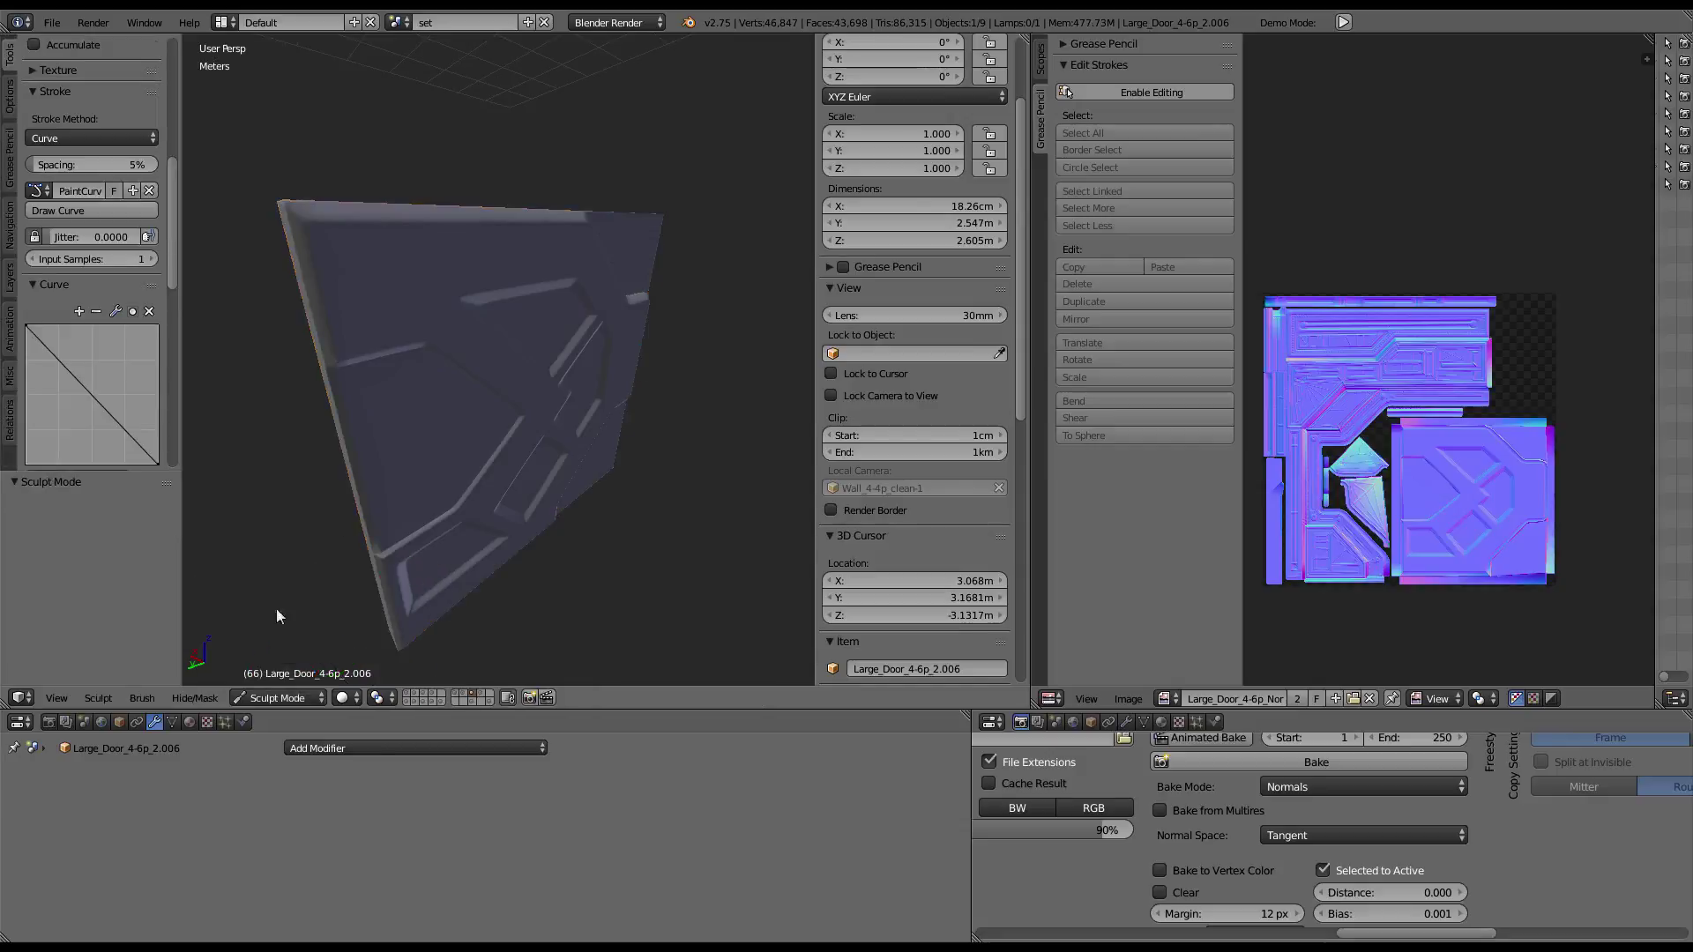
pyautogui.hotkey('ctrl', 'Up')
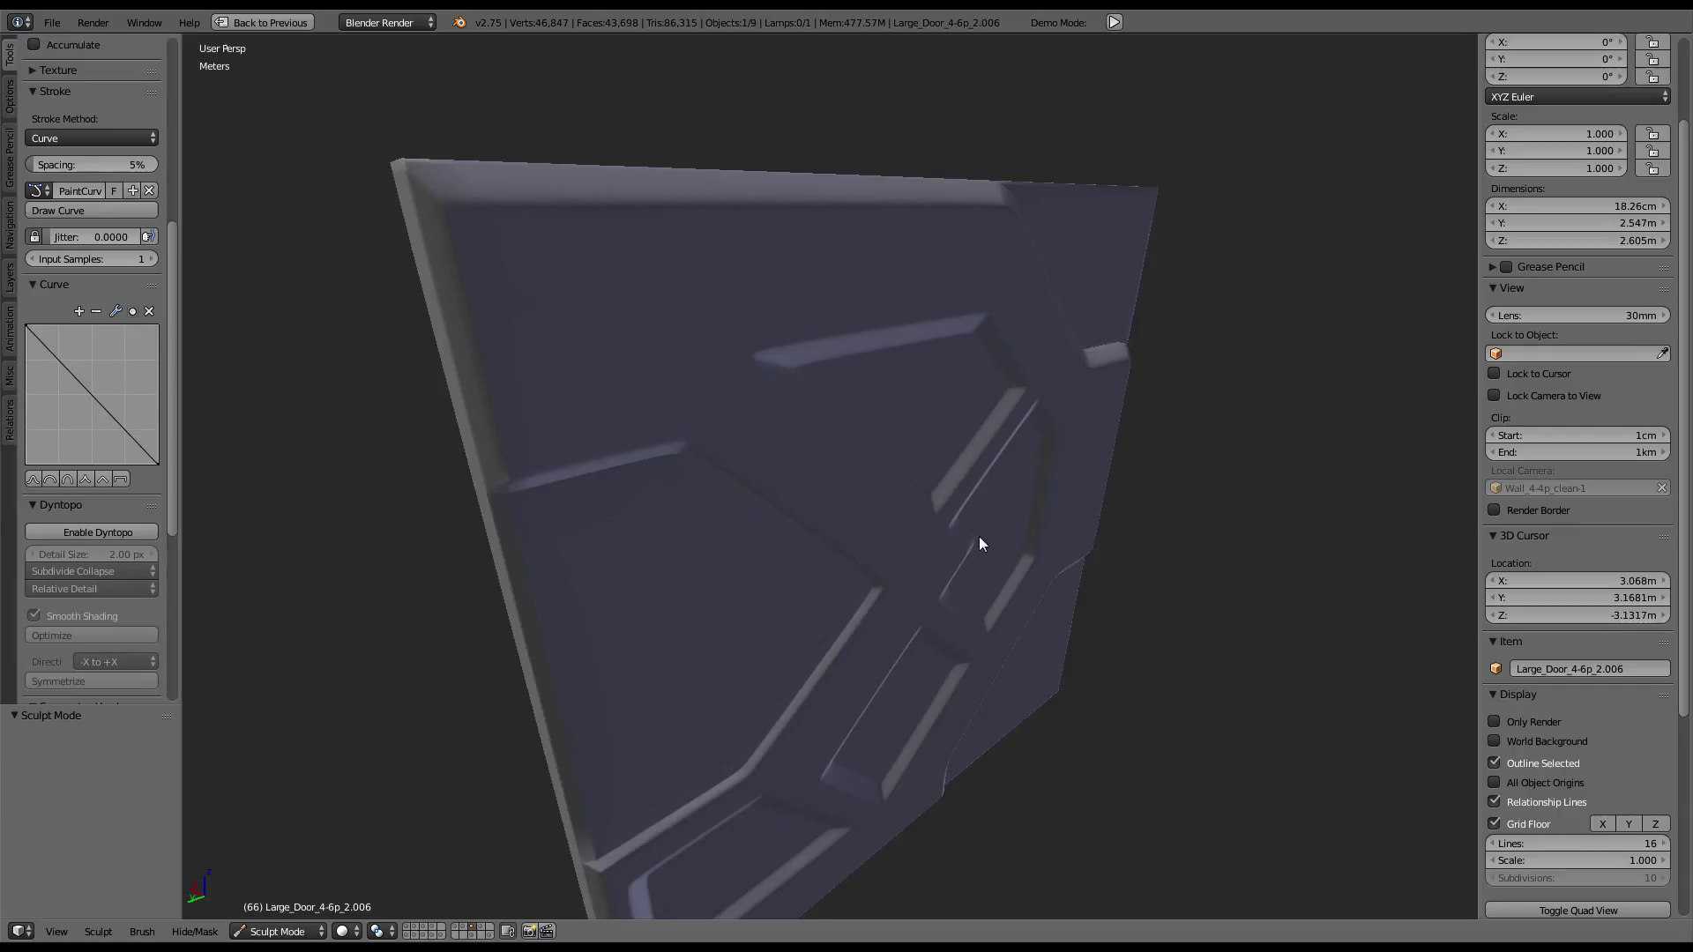
pyautogui.moveTo(979, 536); pyautogui.dragTo(903, 463, button='middle')
pyautogui.scroll(-1, 1475, 510)
pyautogui.scroll(-7, 1644, 554)
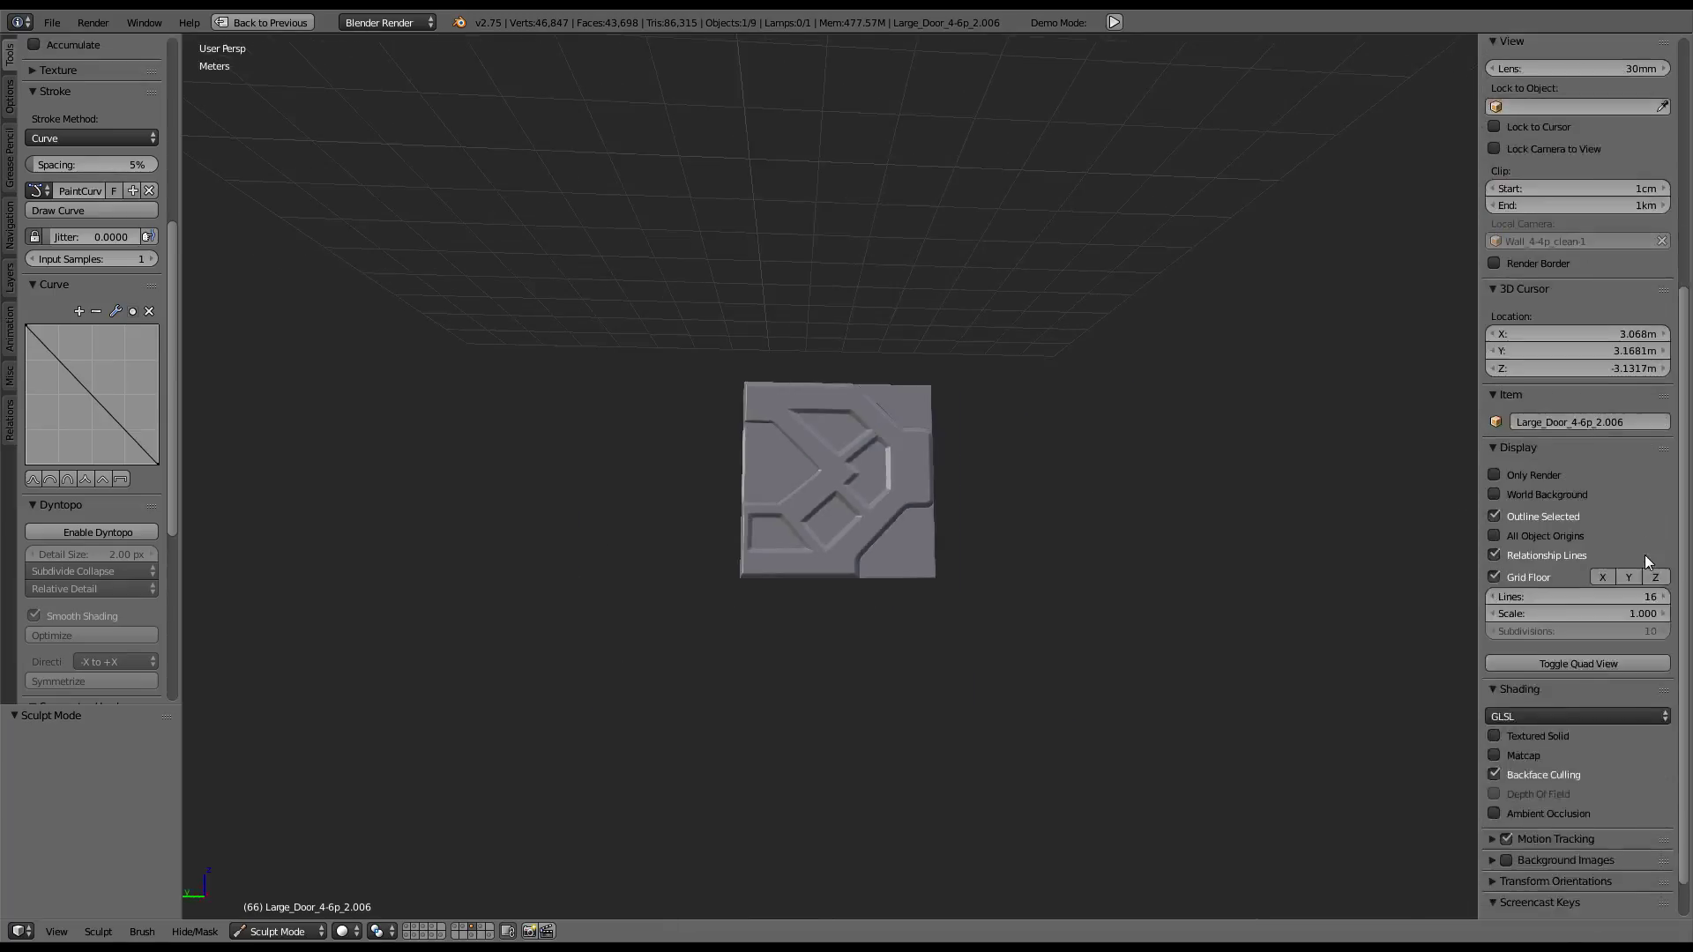
# Turn on matcap shading and settle on the chrome matcap
pyautogui.click(1508, 709)
pyautogui.click(1566, 748)
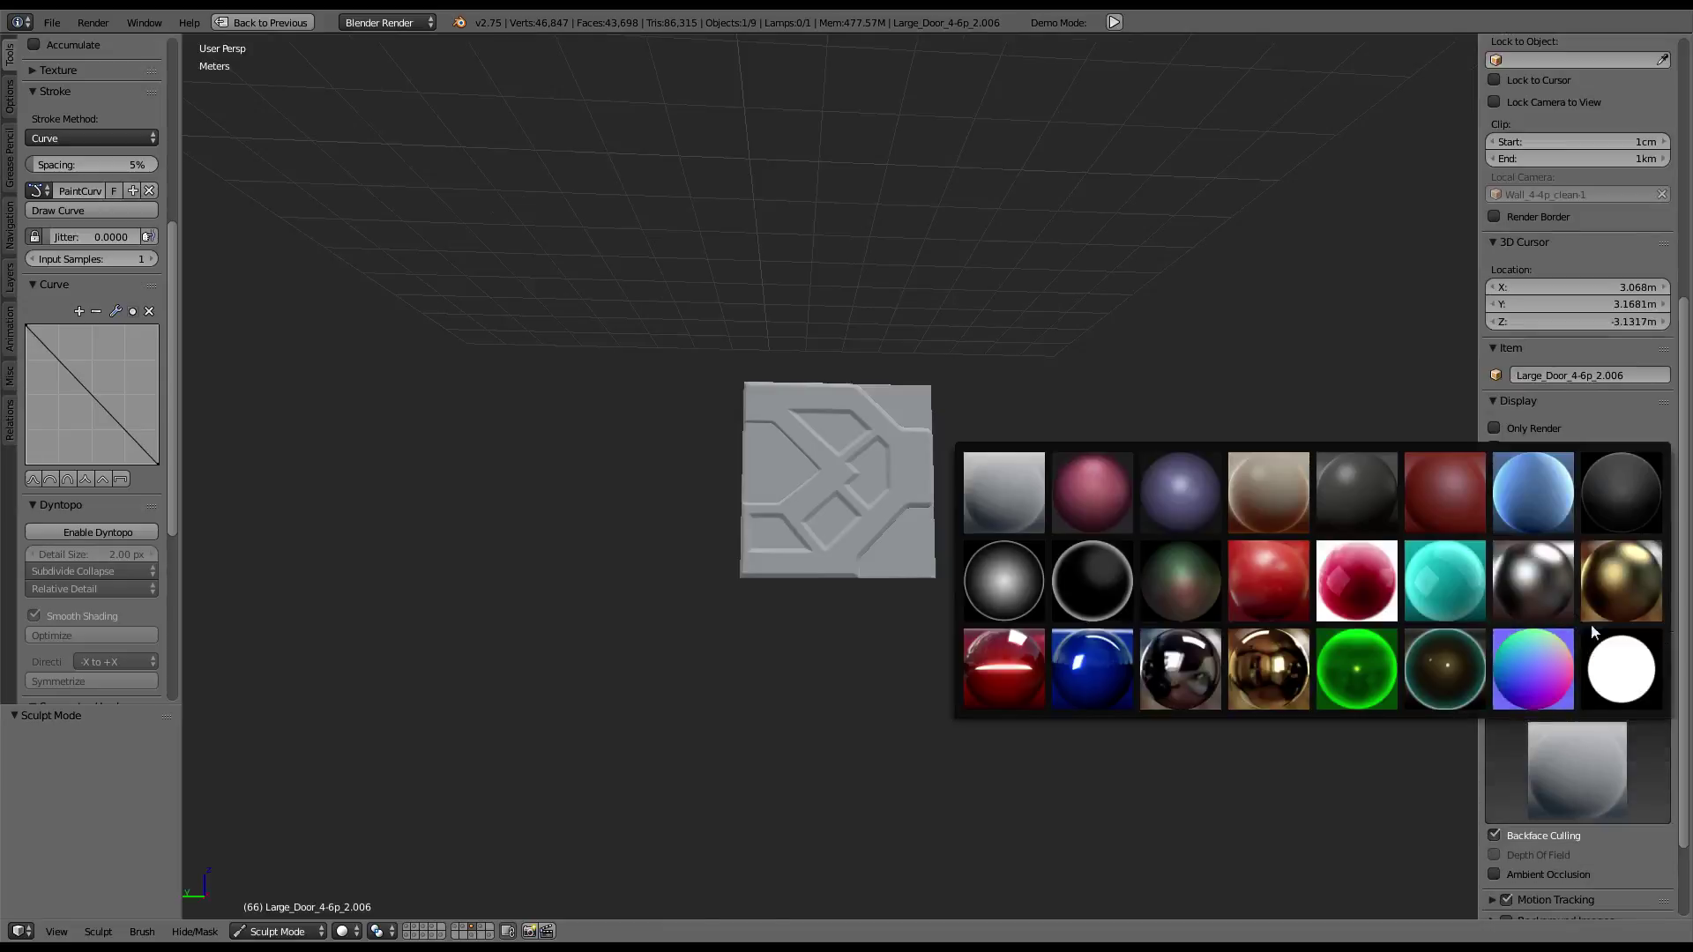
pyautogui.click(1608, 573)
pyautogui.click(1590, 760)
pyautogui.click(1537, 608)
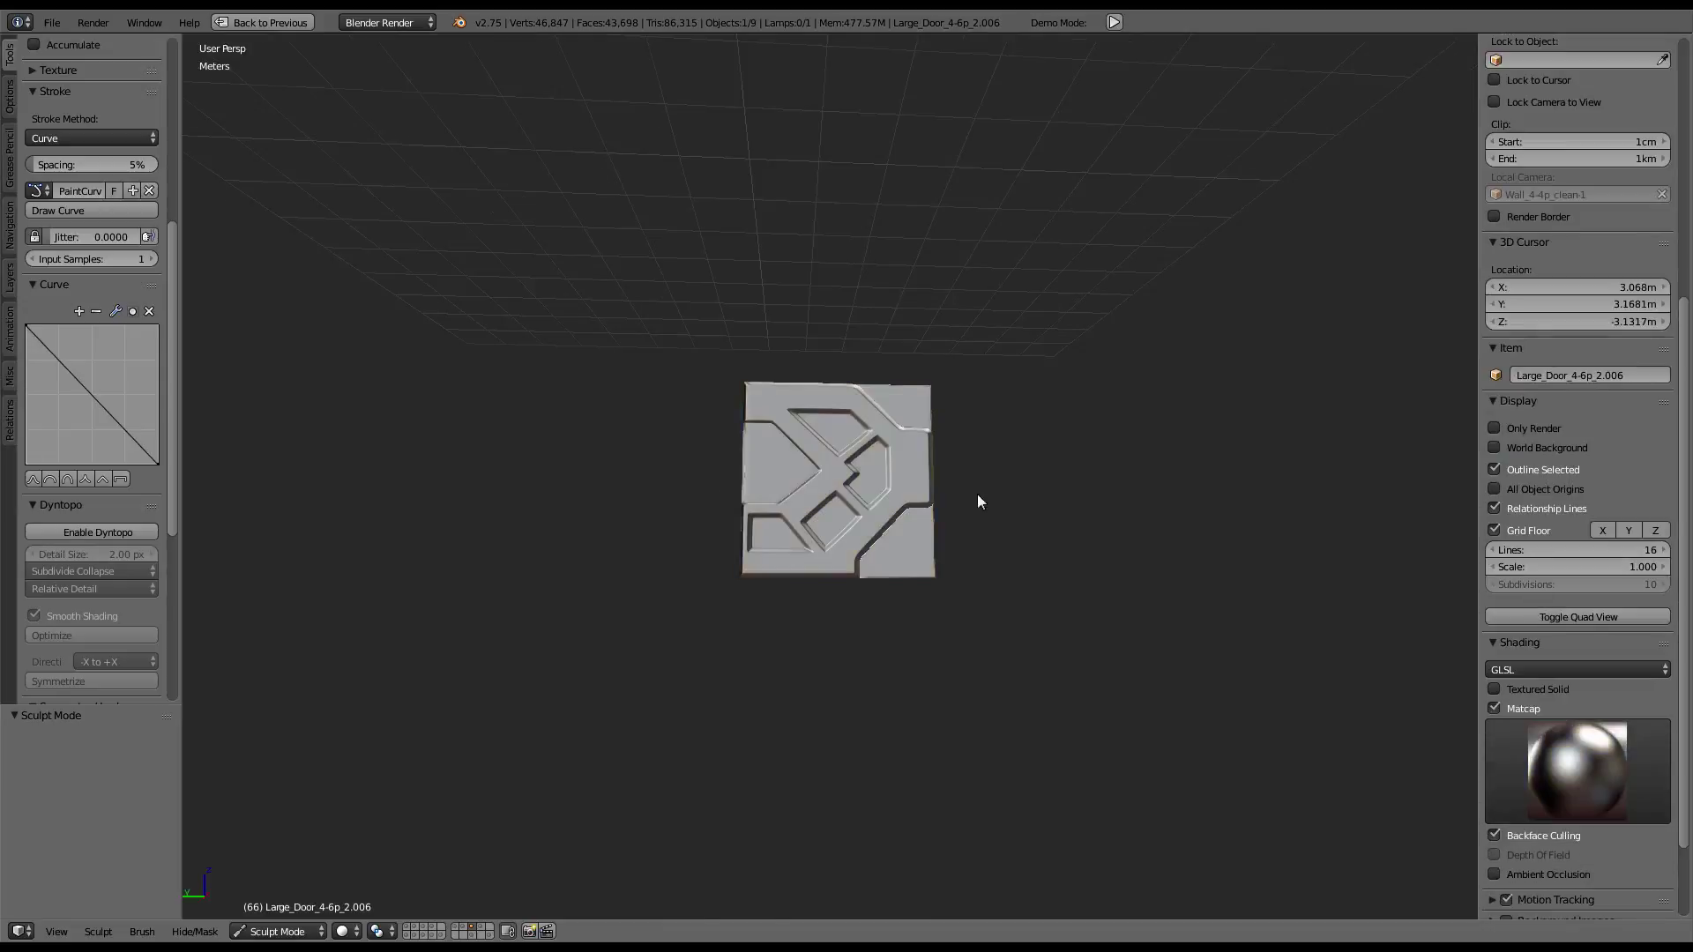
# Enable dynamic topology for sculpting and confirm the warning
pyautogui.scroll(5, 953, 507)
pyautogui.scroll(1, 928, 491)
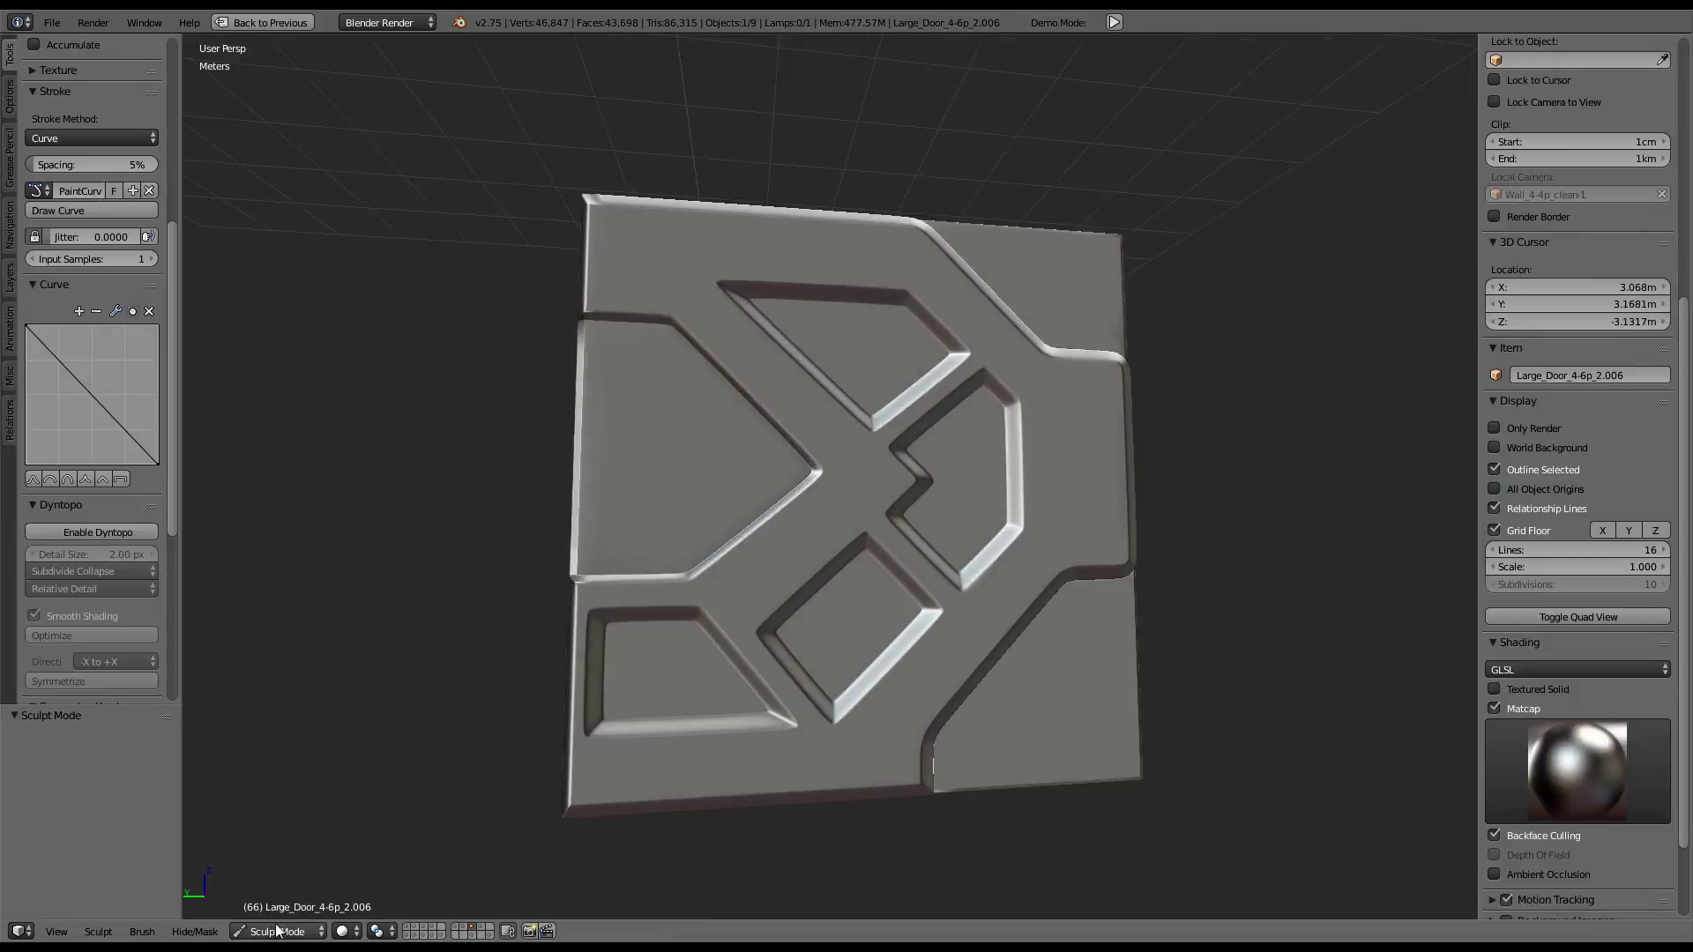
pyautogui.scroll(-1, 96, 473)
pyautogui.click(98, 492)
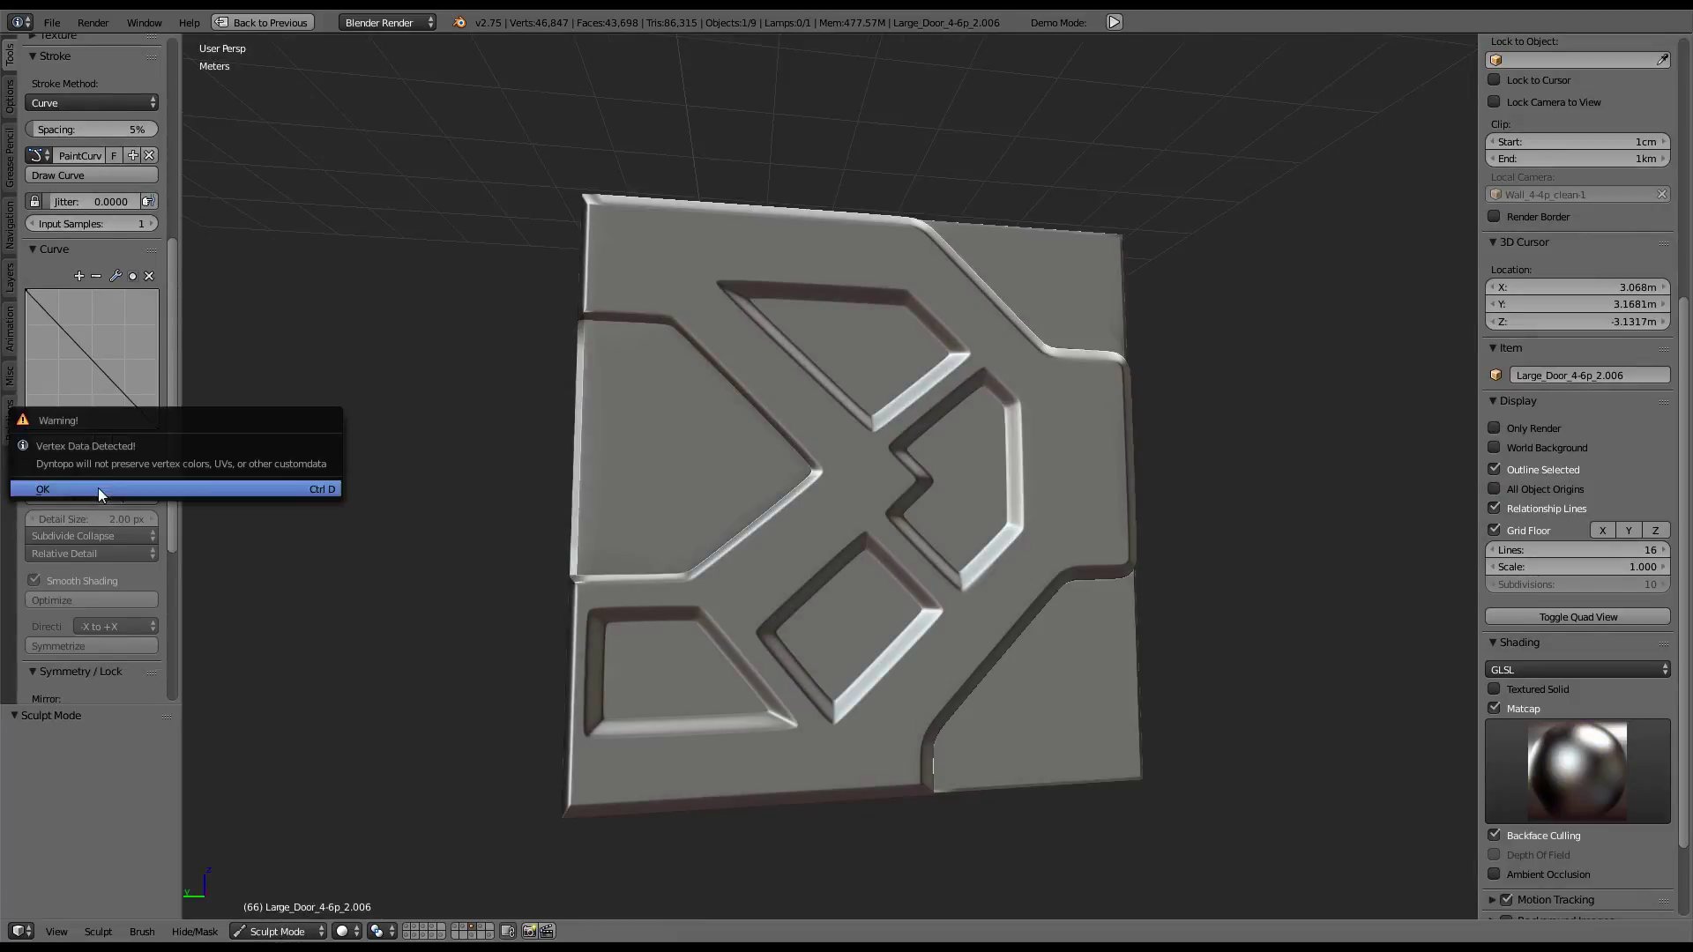
pyautogui.click(178, 489)
pyautogui.scroll(-3, 727, 428)
# Show the door in wireframe and enlarge the brush radius to 133 px
pyautogui.scroll(1, 727, 429)
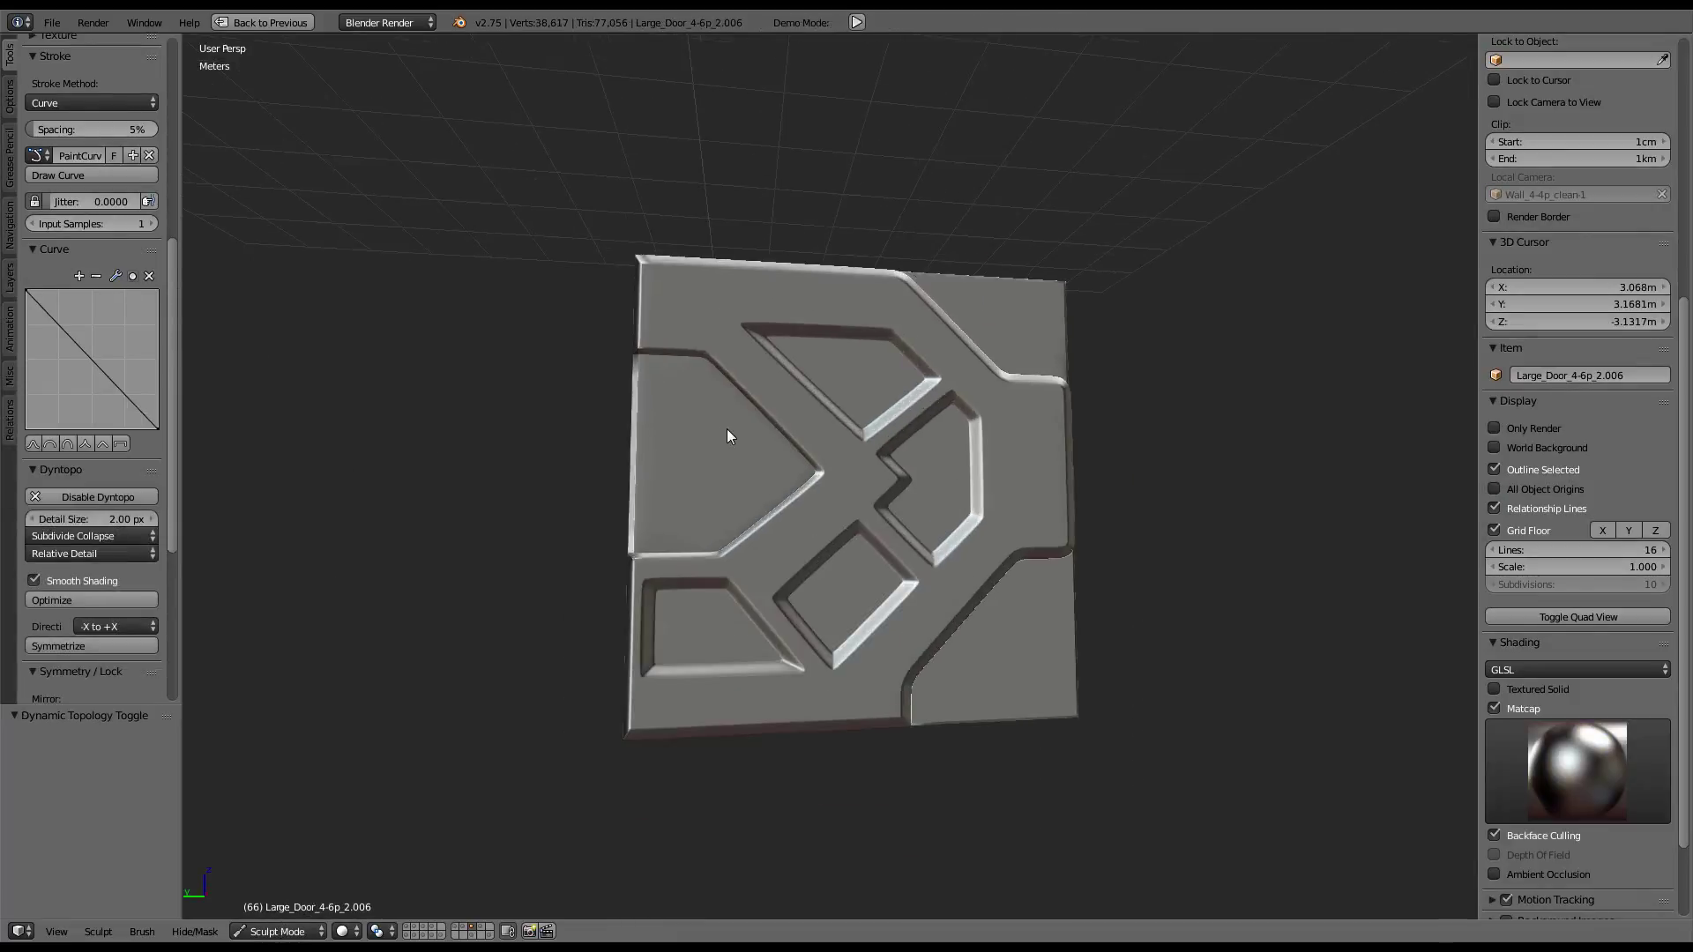
pyautogui.press('z')
pyautogui.moveTo(727, 434); pyautogui.dragTo(718, 431, button='middle')
pyautogui.scroll(5, 97, 272)
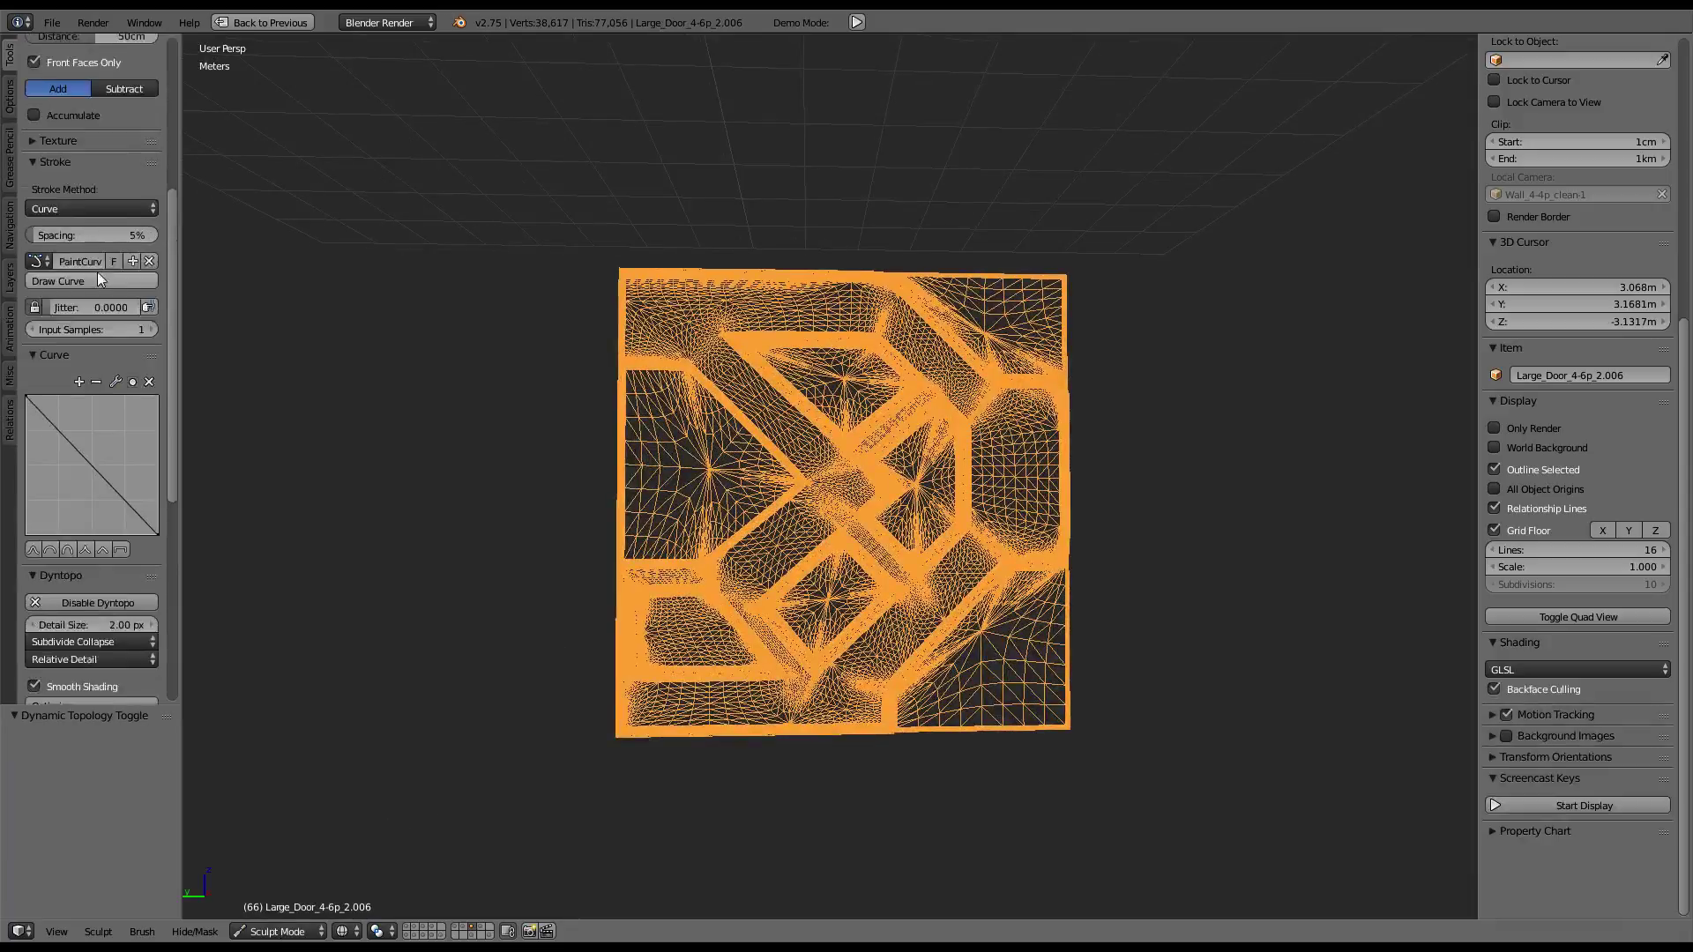
pyautogui.scroll(7, 97, 271)
pyautogui.moveTo(71, 209); pyautogui.dragTo(469, 238)
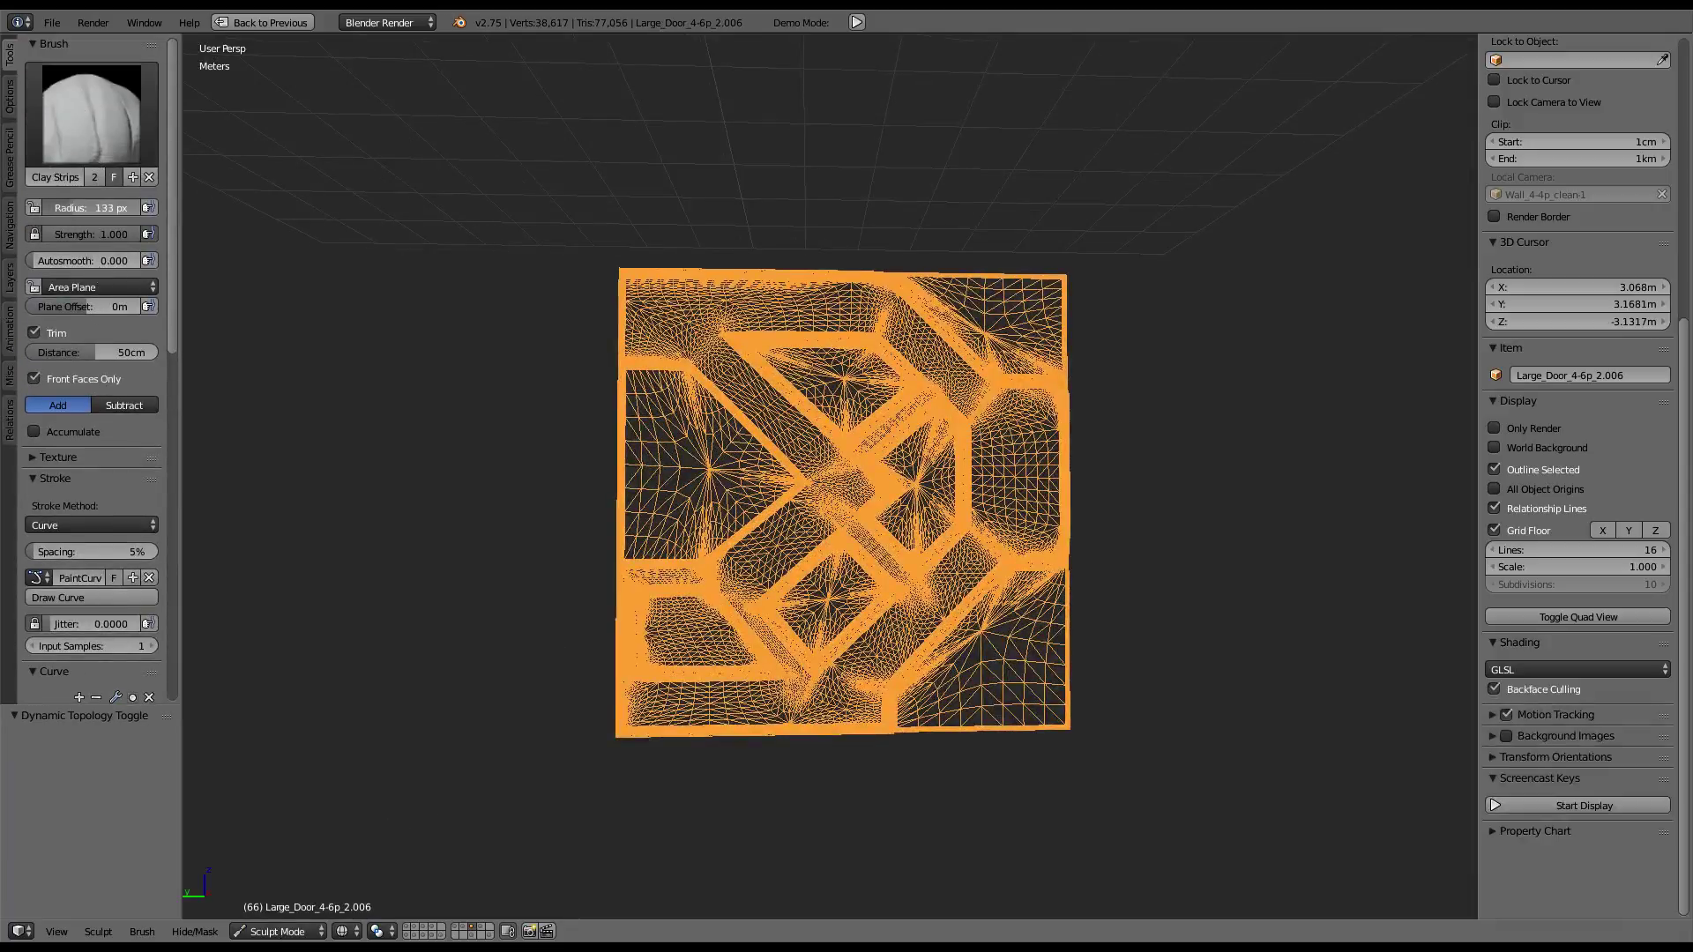
pyautogui.scroll(-4, 416, 168)
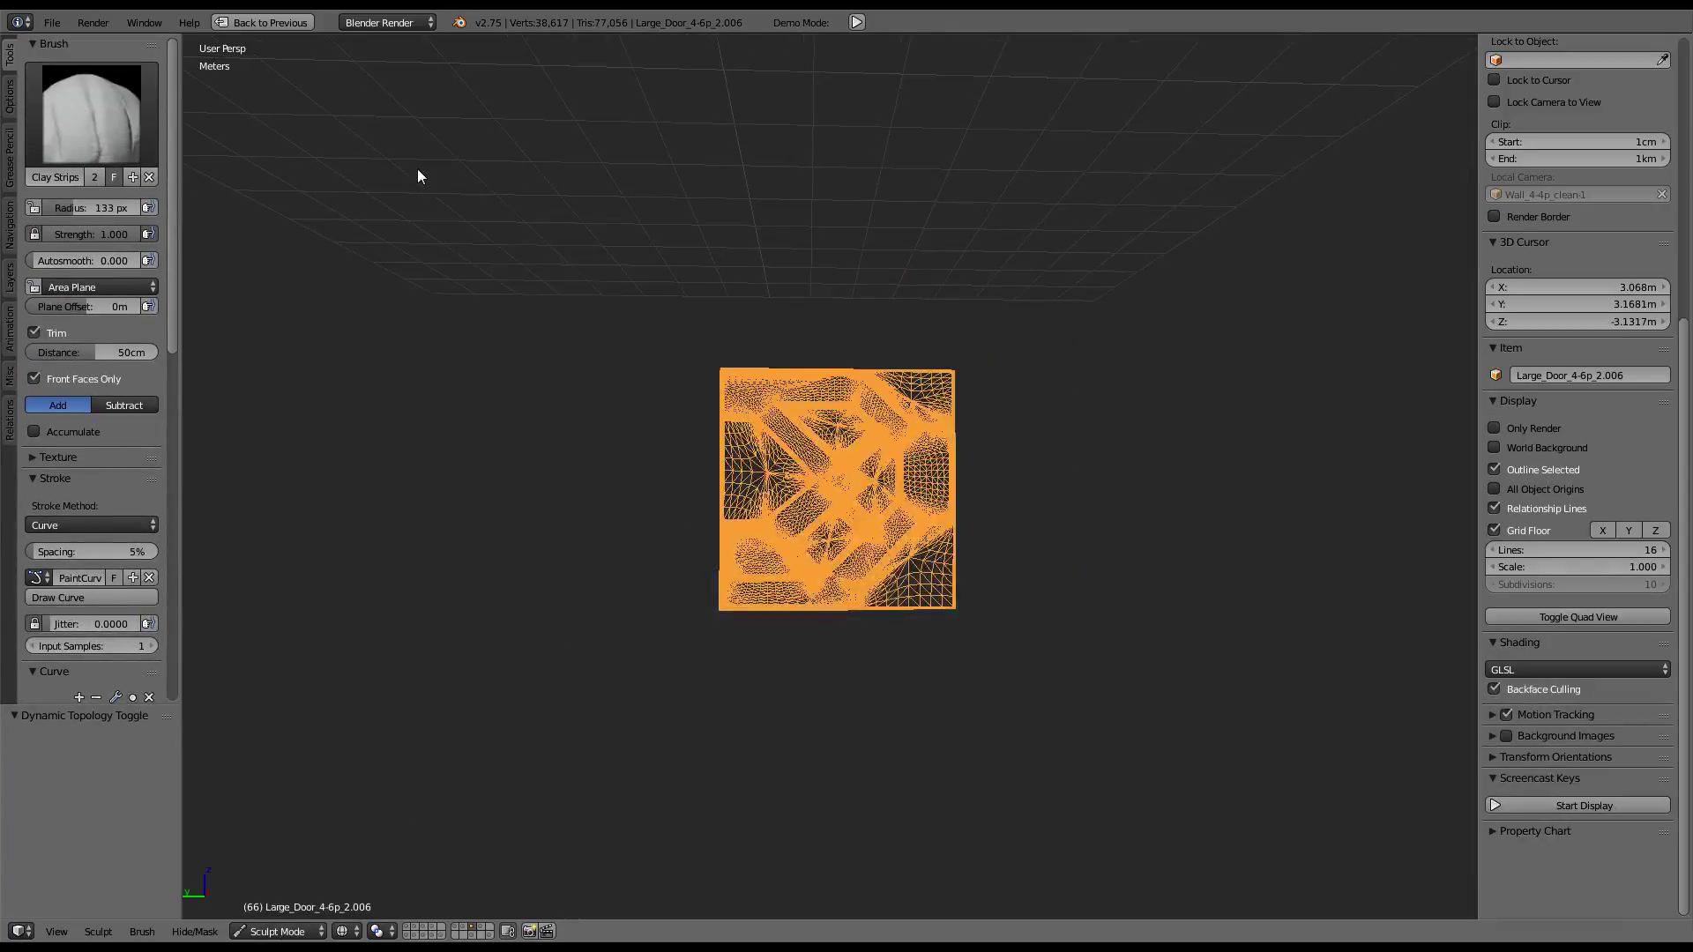
pyautogui.scroll(3, 538, 290)
# Set up the Blob brush face-on at zero strength, resized, with Dots stroke method
pyautogui.click(78, 127)
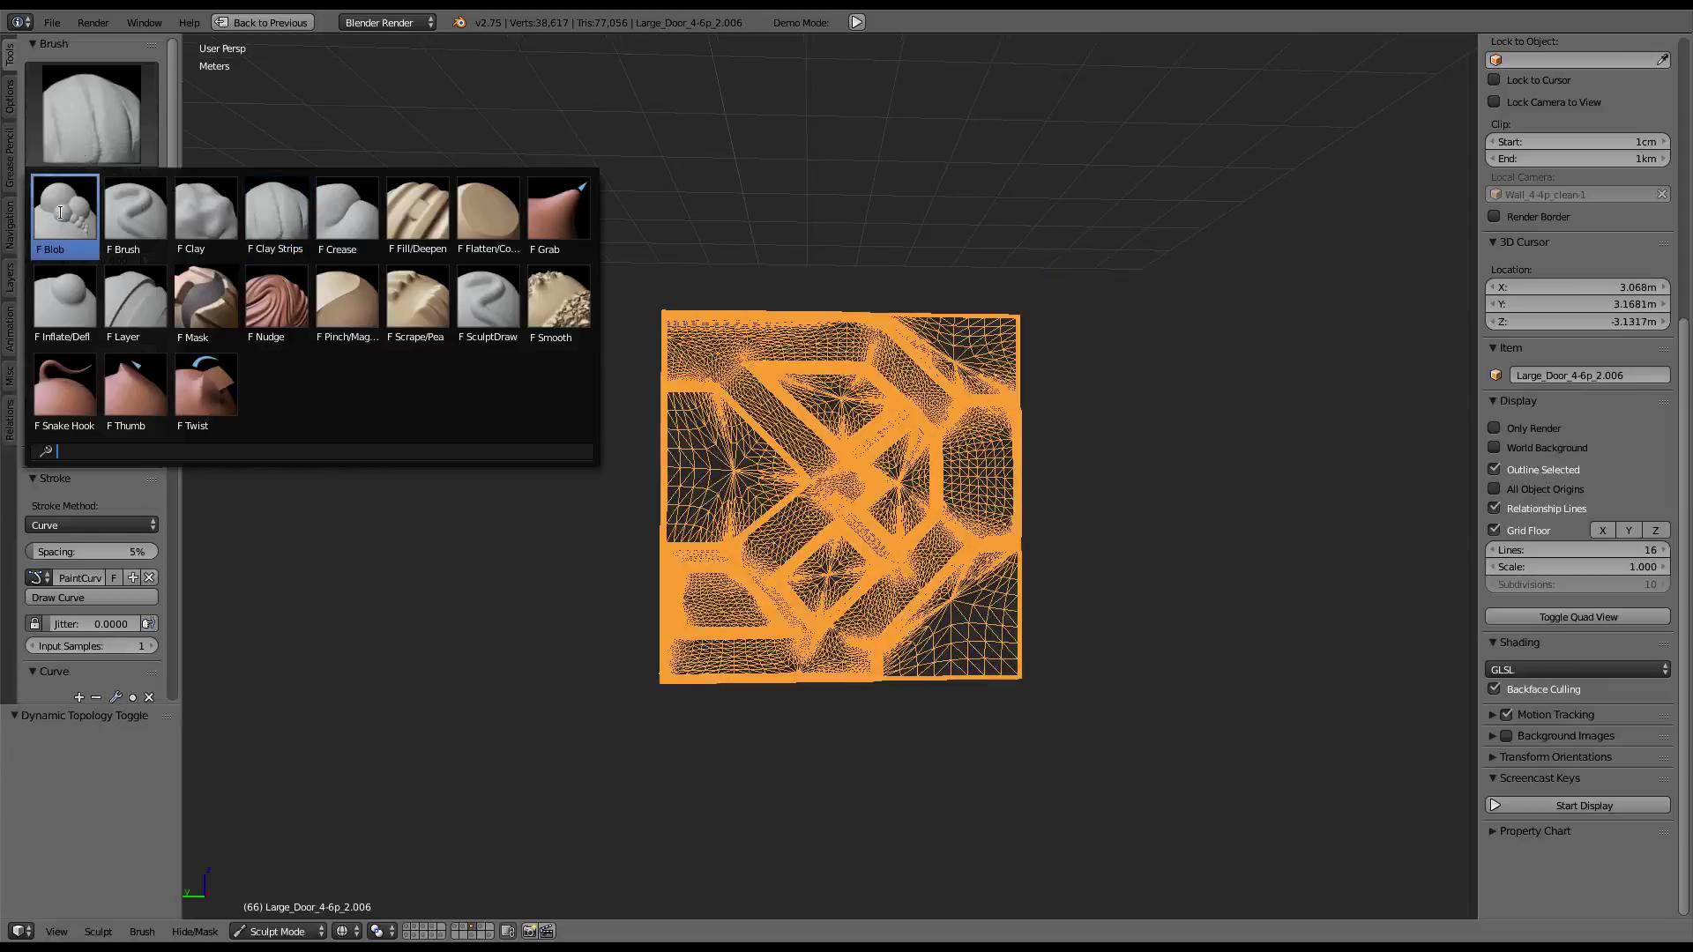
pyautogui.click(65, 216)
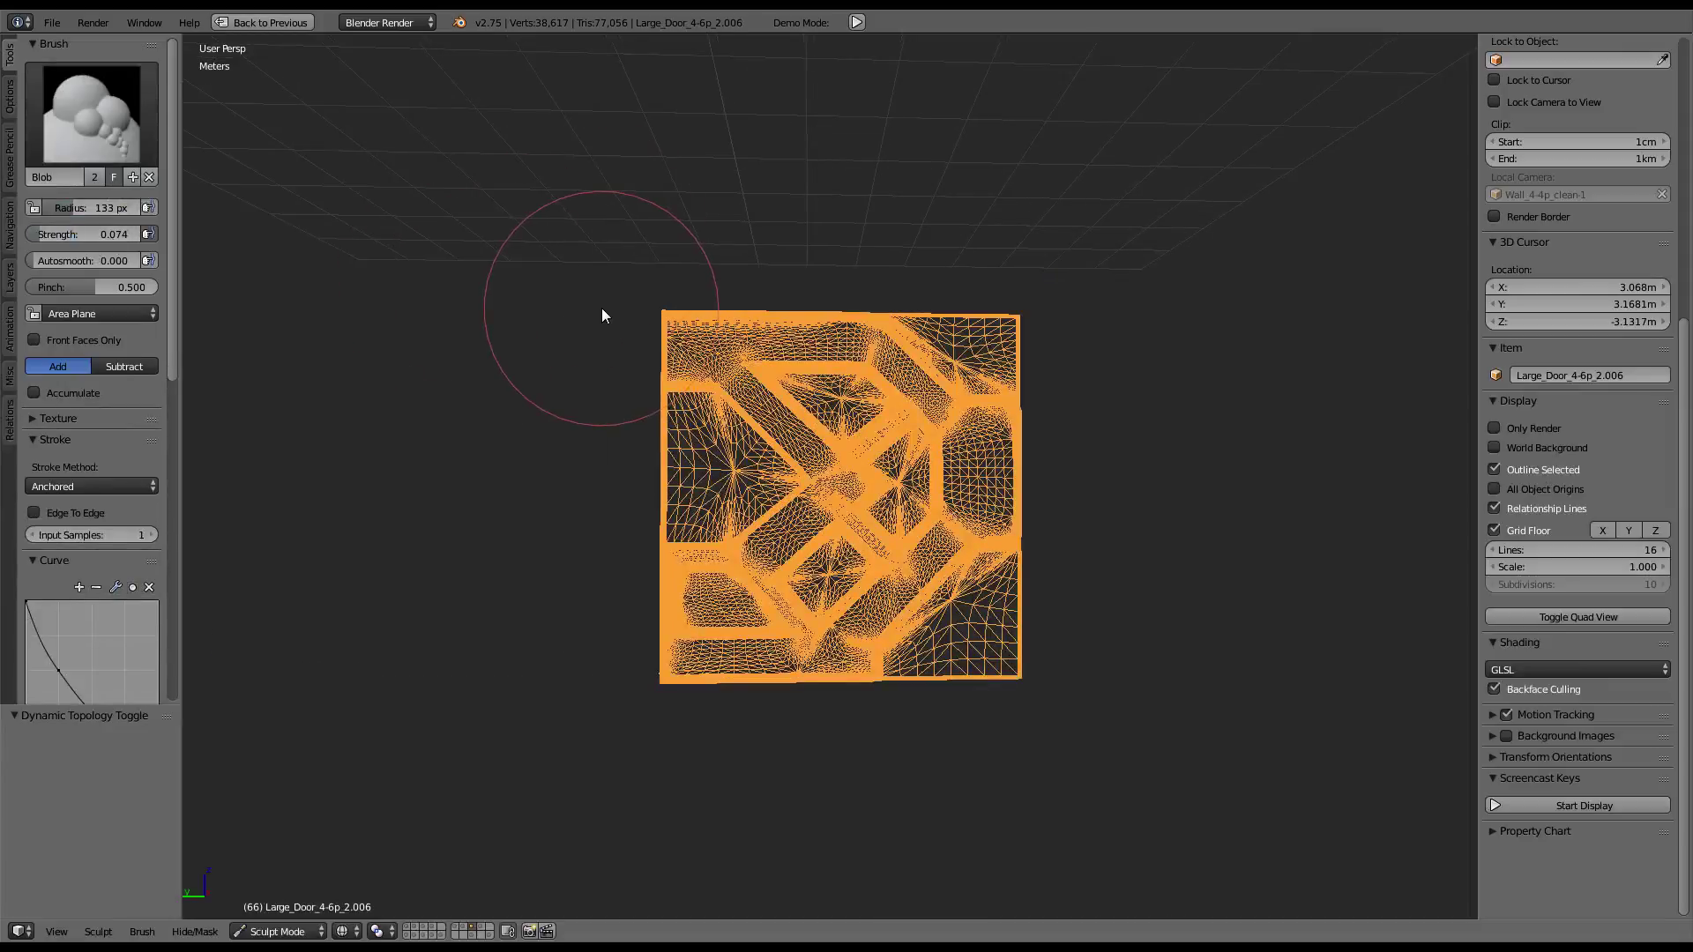
pyautogui.press('KP_3')
pyautogui.press('ctrl+KP_3')
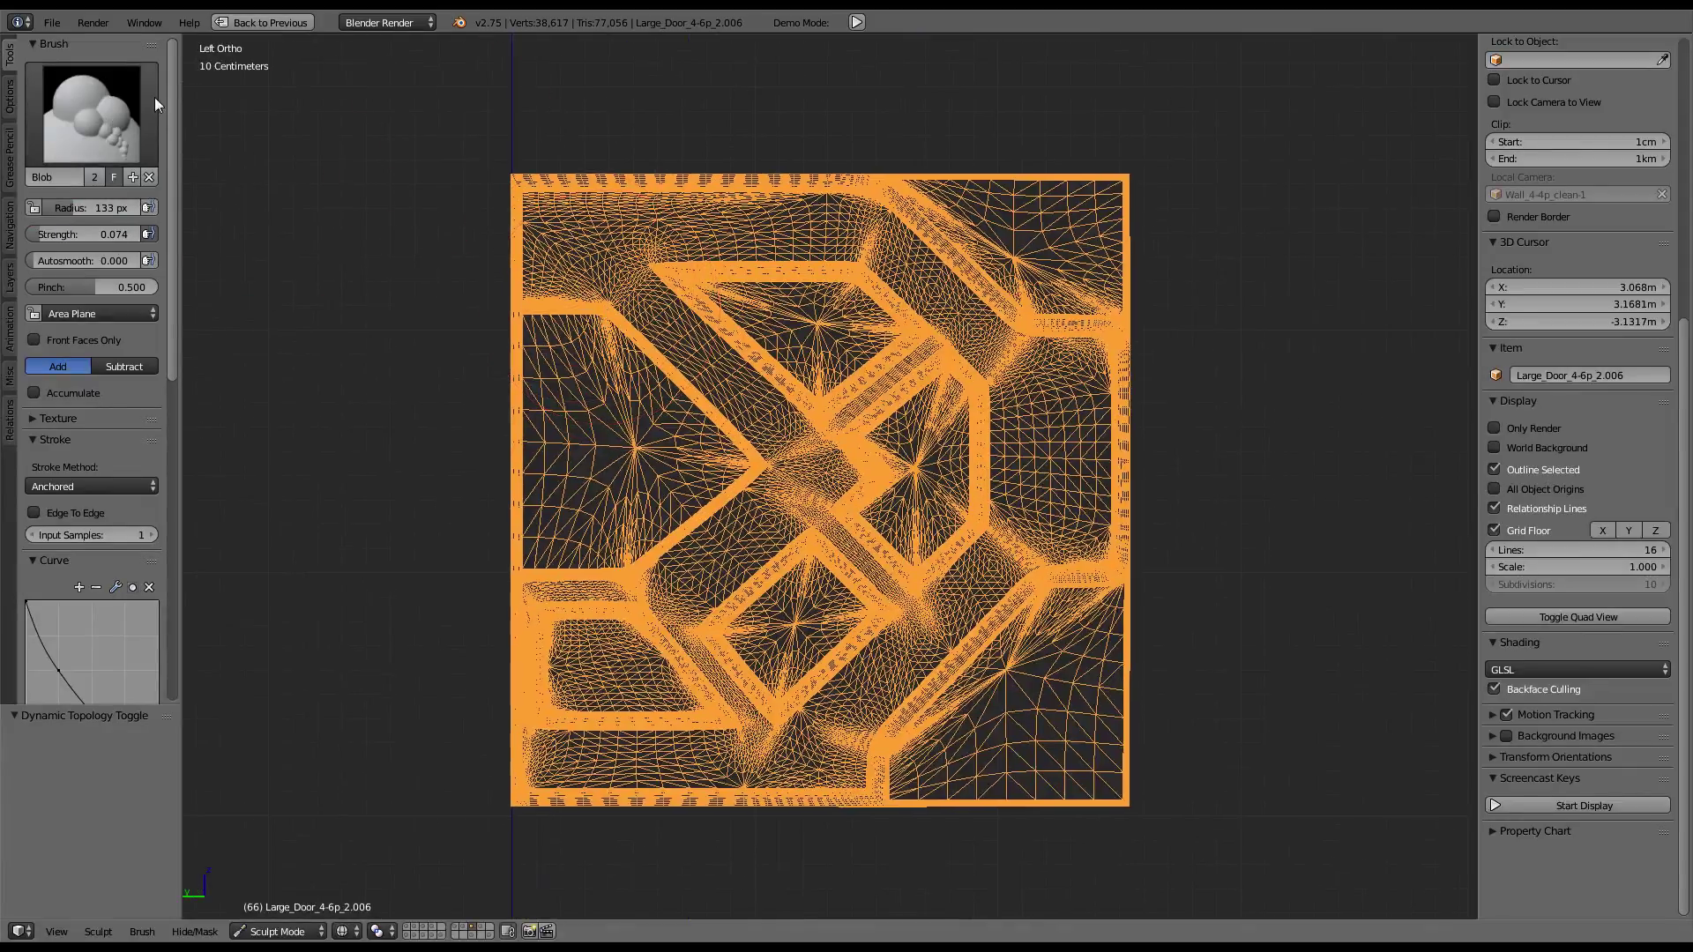
pyautogui.moveTo(53, 234); pyautogui.dragTo(5, 286)
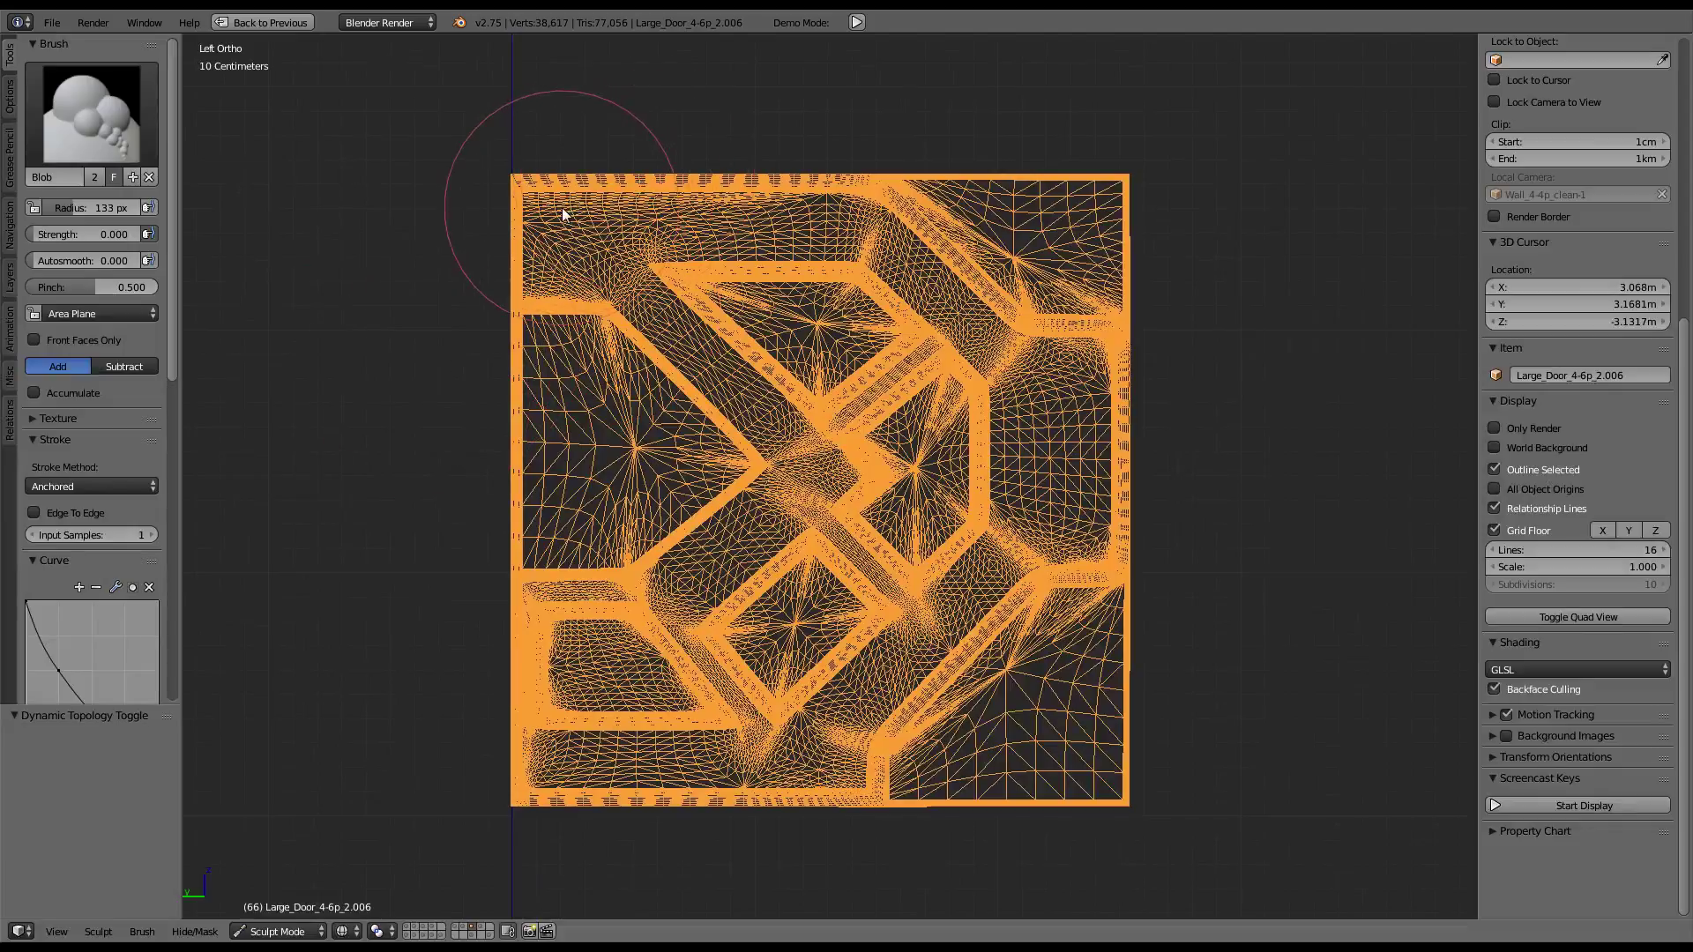
pyautogui.press('f')
pyautogui.moveTo(614, 445); pyautogui.dragTo(593, 364)
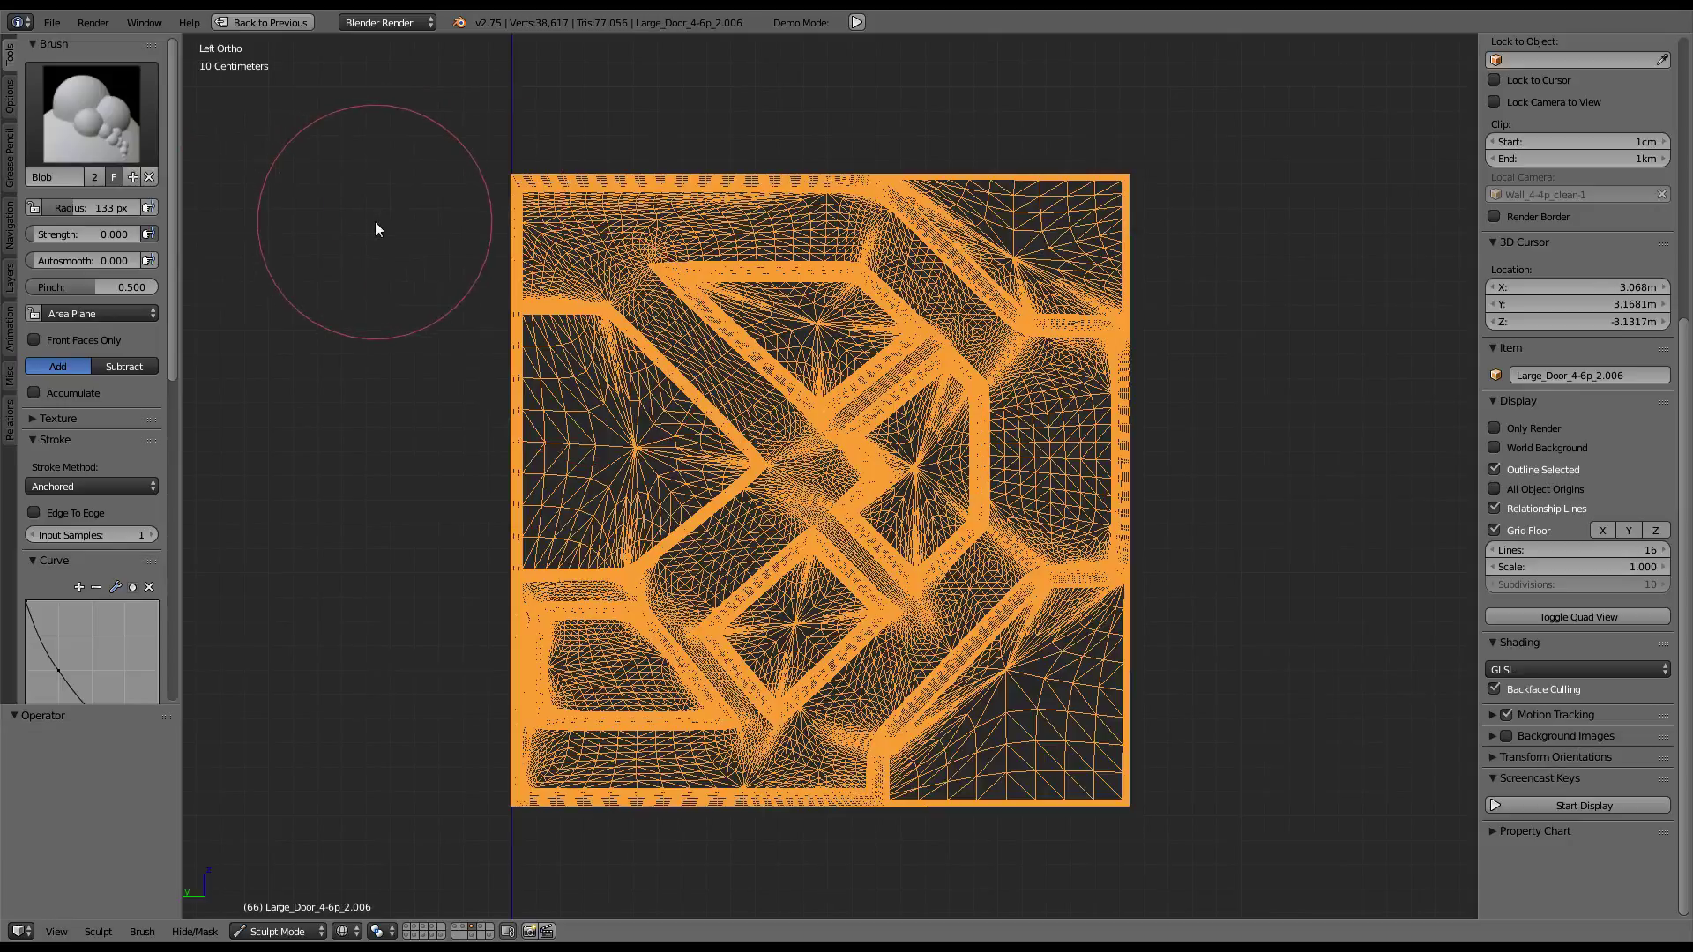
pyautogui.press('e')
pyautogui.click(374, 225)
# Stroke across the top-left, left side, centre-right and lower centre to remesh the door
pyautogui.click(621, 256)
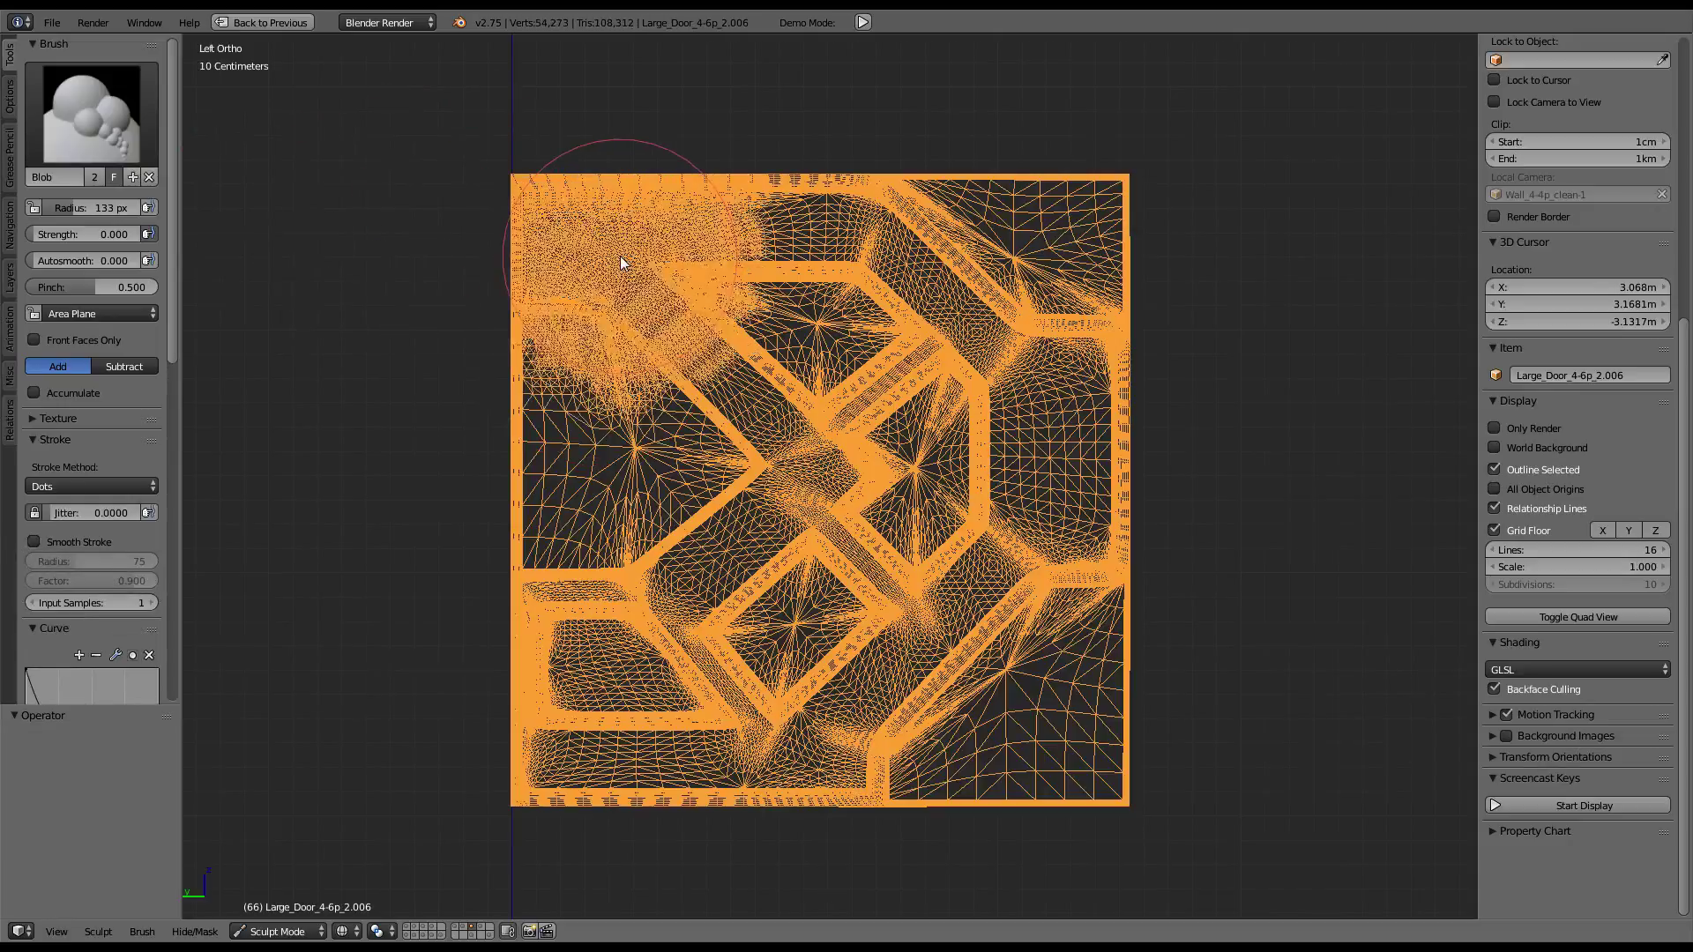
pyautogui.moveTo(573, 385)
pyautogui.mouseDown()
pyautogui.moveTo(583, 672)
pyautogui.moveTo(787, 742)
pyautogui.moveTo(1125, 744)
pyautogui.moveTo(1023, 616)
pyautogui.moveTo(1087, 596)
pyautogui.moveTo(1099, 252)
pyautogui.moveTo(870, 219)
pyautogui.moveTo(847, 300)
pyautogui.moveTo(785, 357)
pyautogui.mouseUp()
pyautogui.moveTo(959, 411)
pyautogui.mouseDown()
pyautogui.moveTo(935, 501)
pyautogui.moveTo(835, 590)
pyautogui.moveTo(661, 526)
pyautogui.mouseUp()
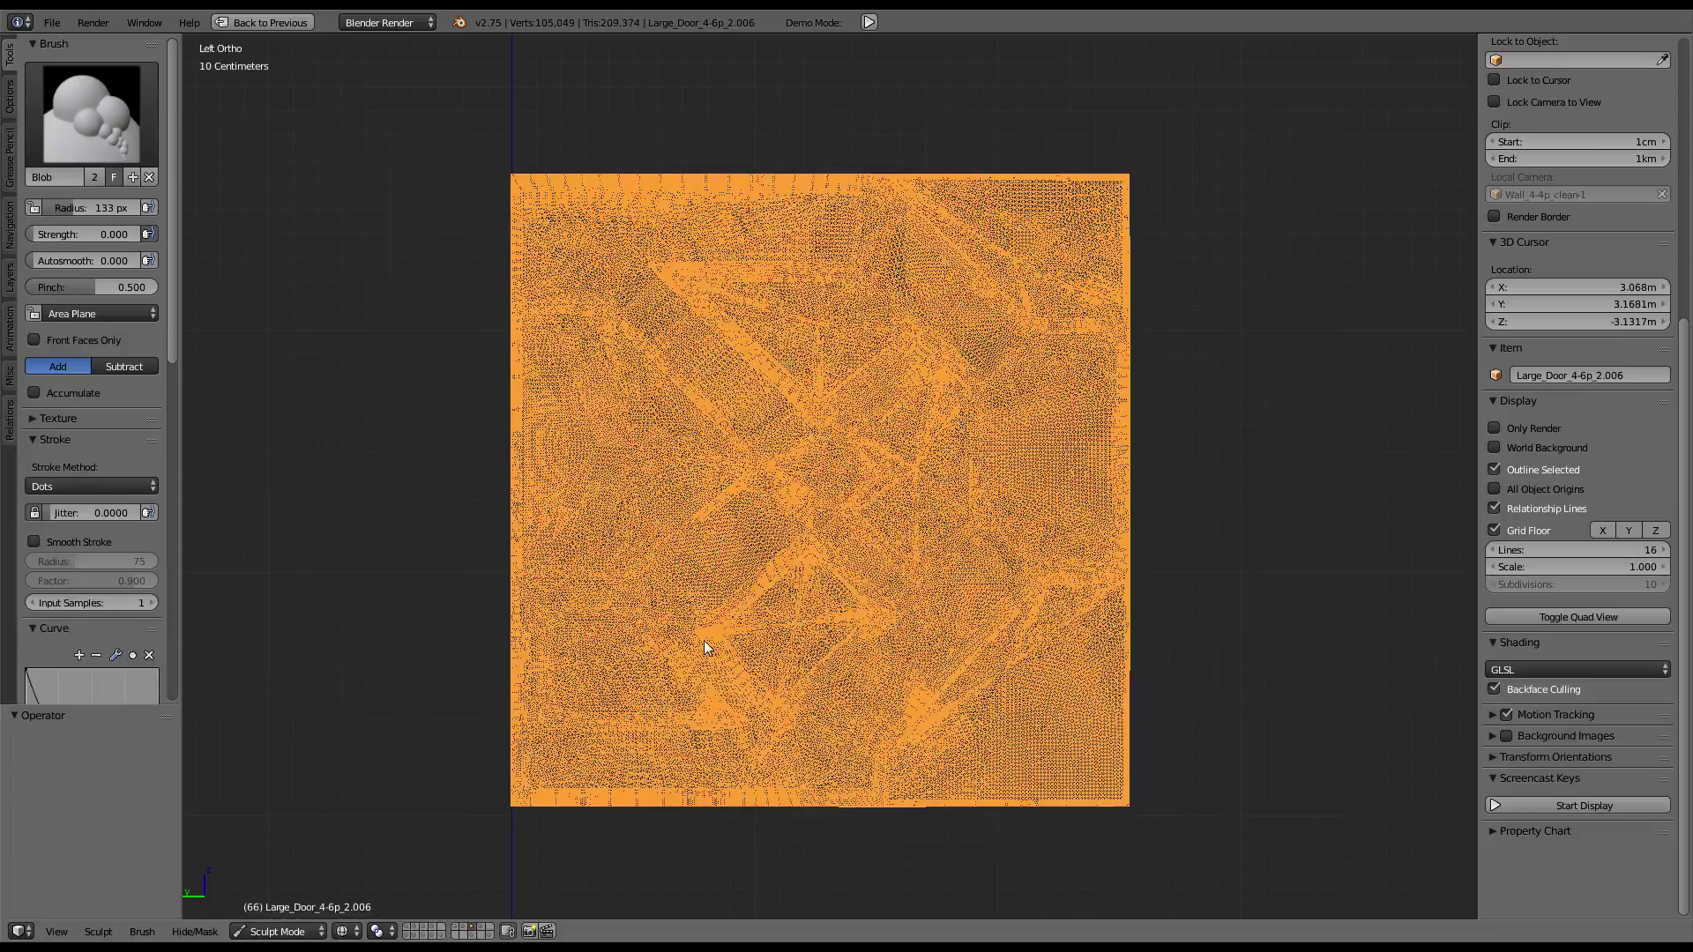
pyautogui.moveTo(705, 642); pyautogui.dragTo(852, 632)
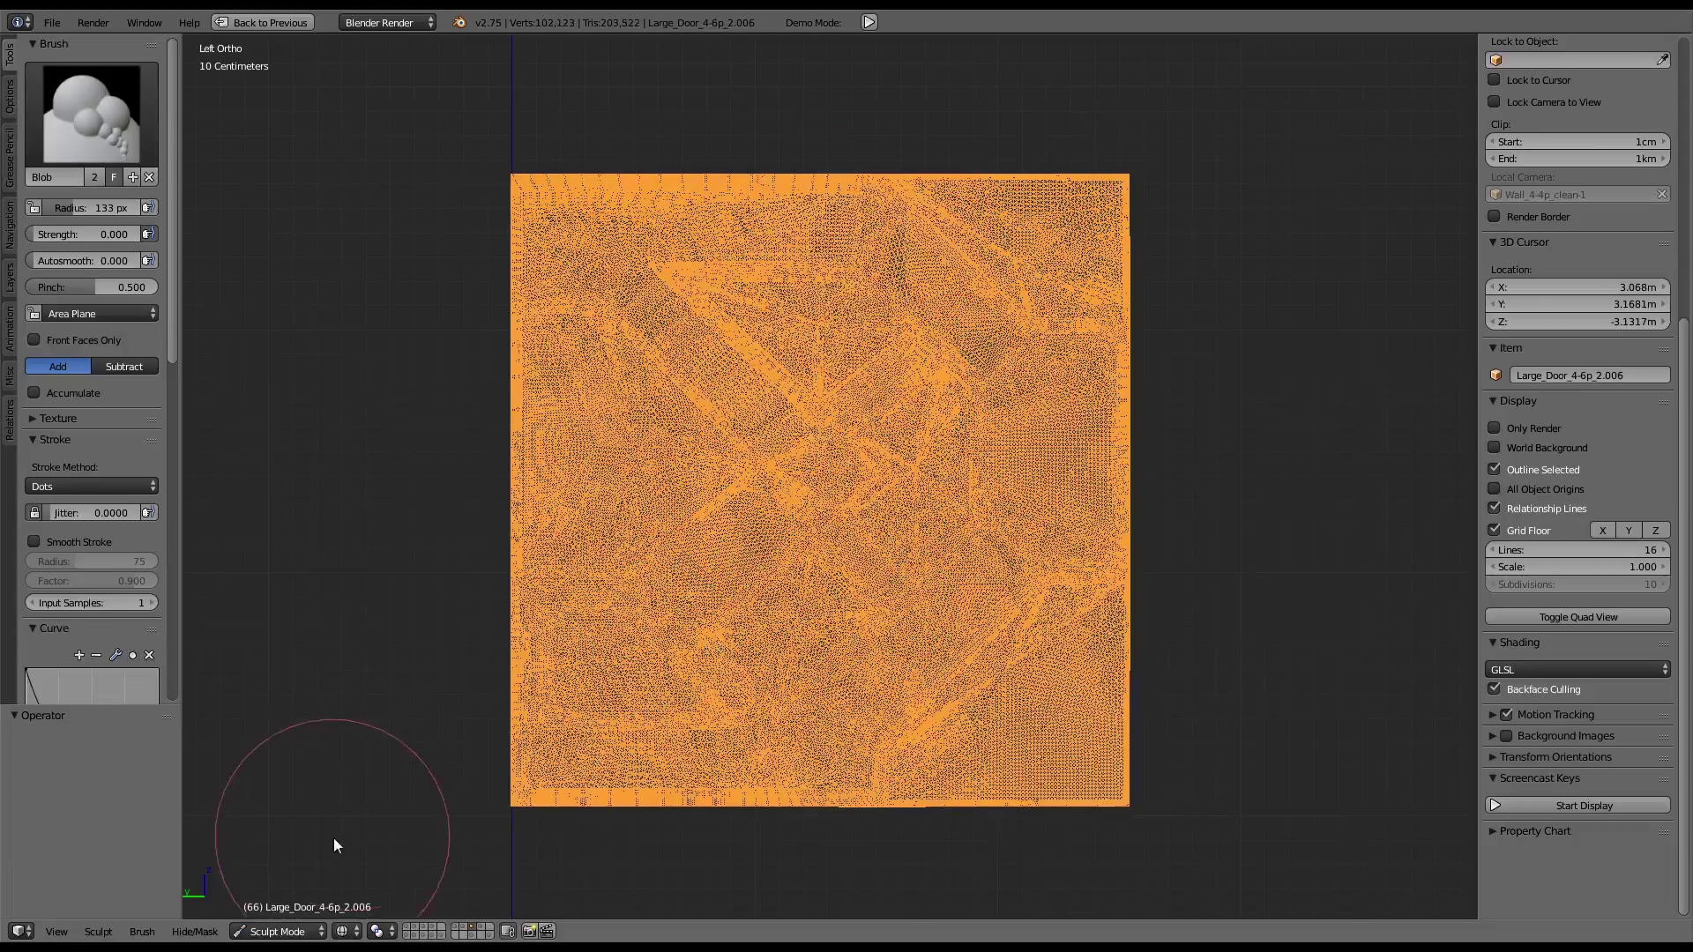
# Switch to solid shading and enter 0.5 as the Dyntopo detail size
pyautogui.click(344, 932)
pyautogui.click(369, 872)
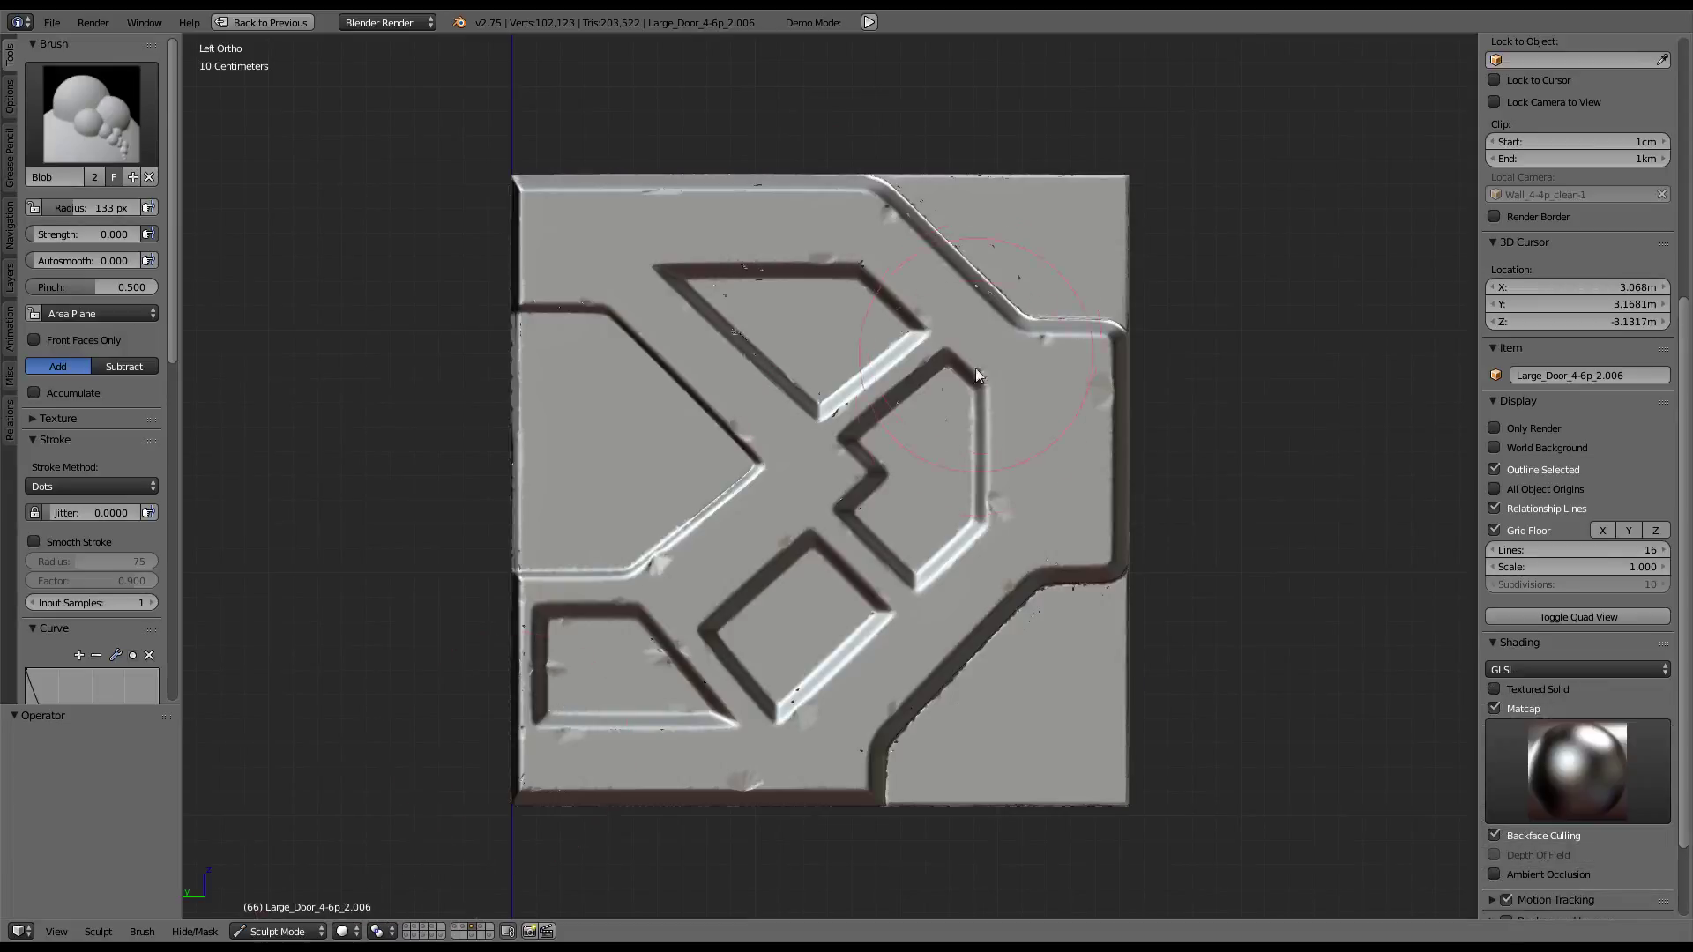
pyautogui.scroll(4, 977, 484)
pyautogui.scroll(-5, 977, 484)
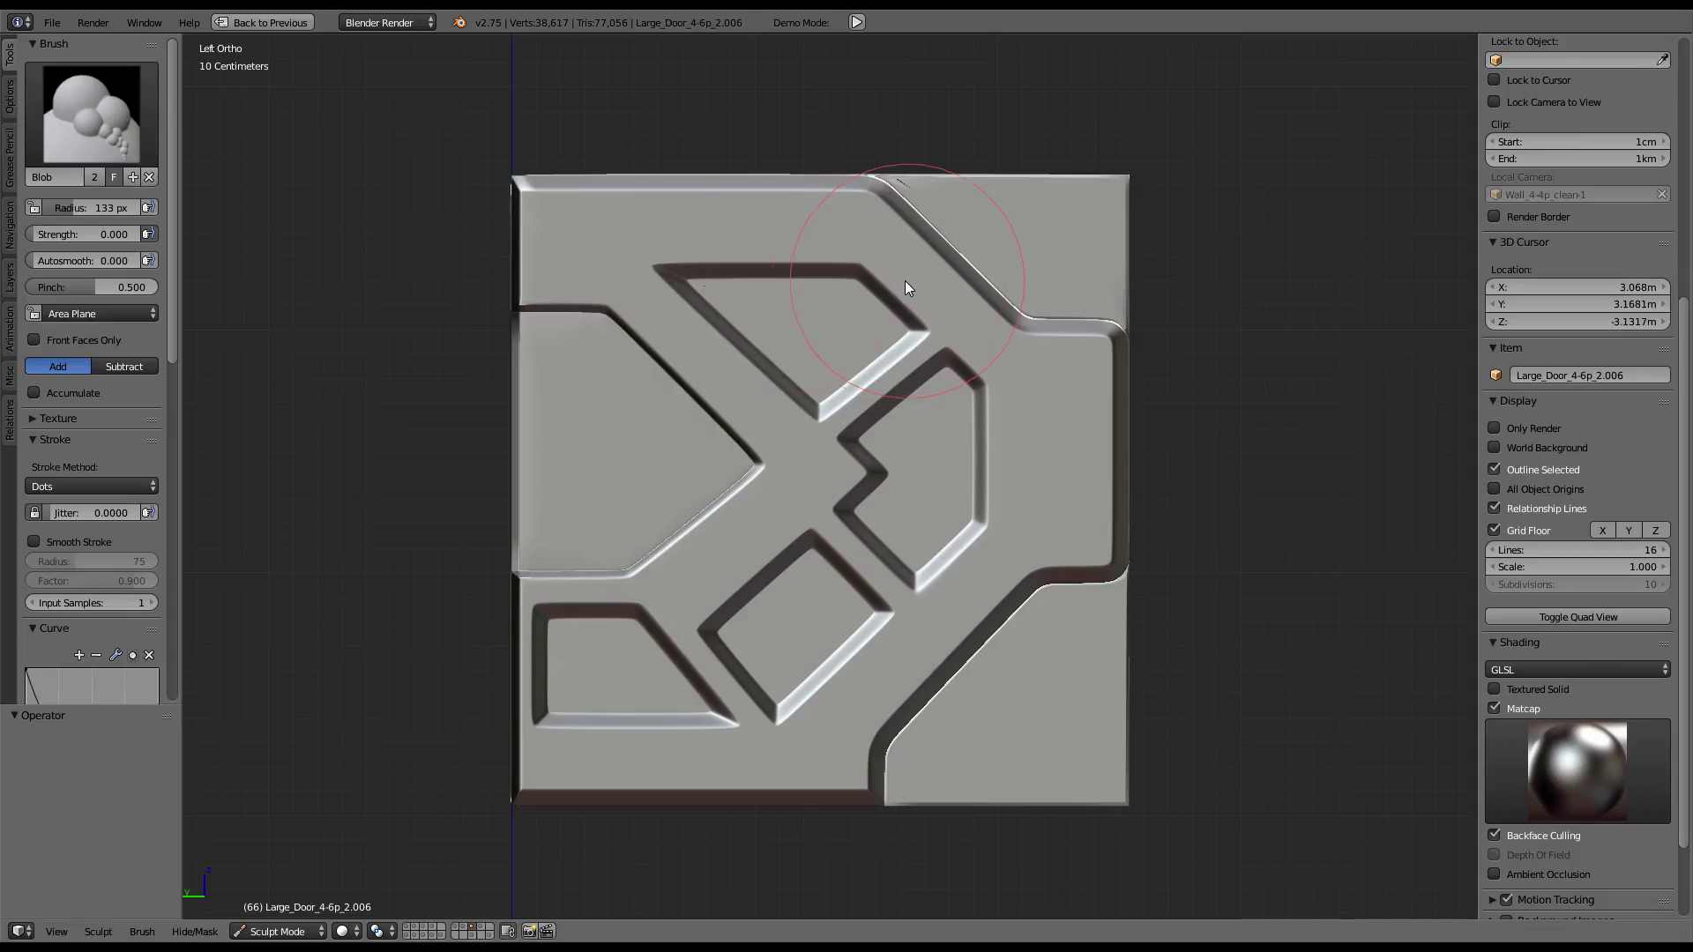
pyautogui.scroll(-5, 136, 654)
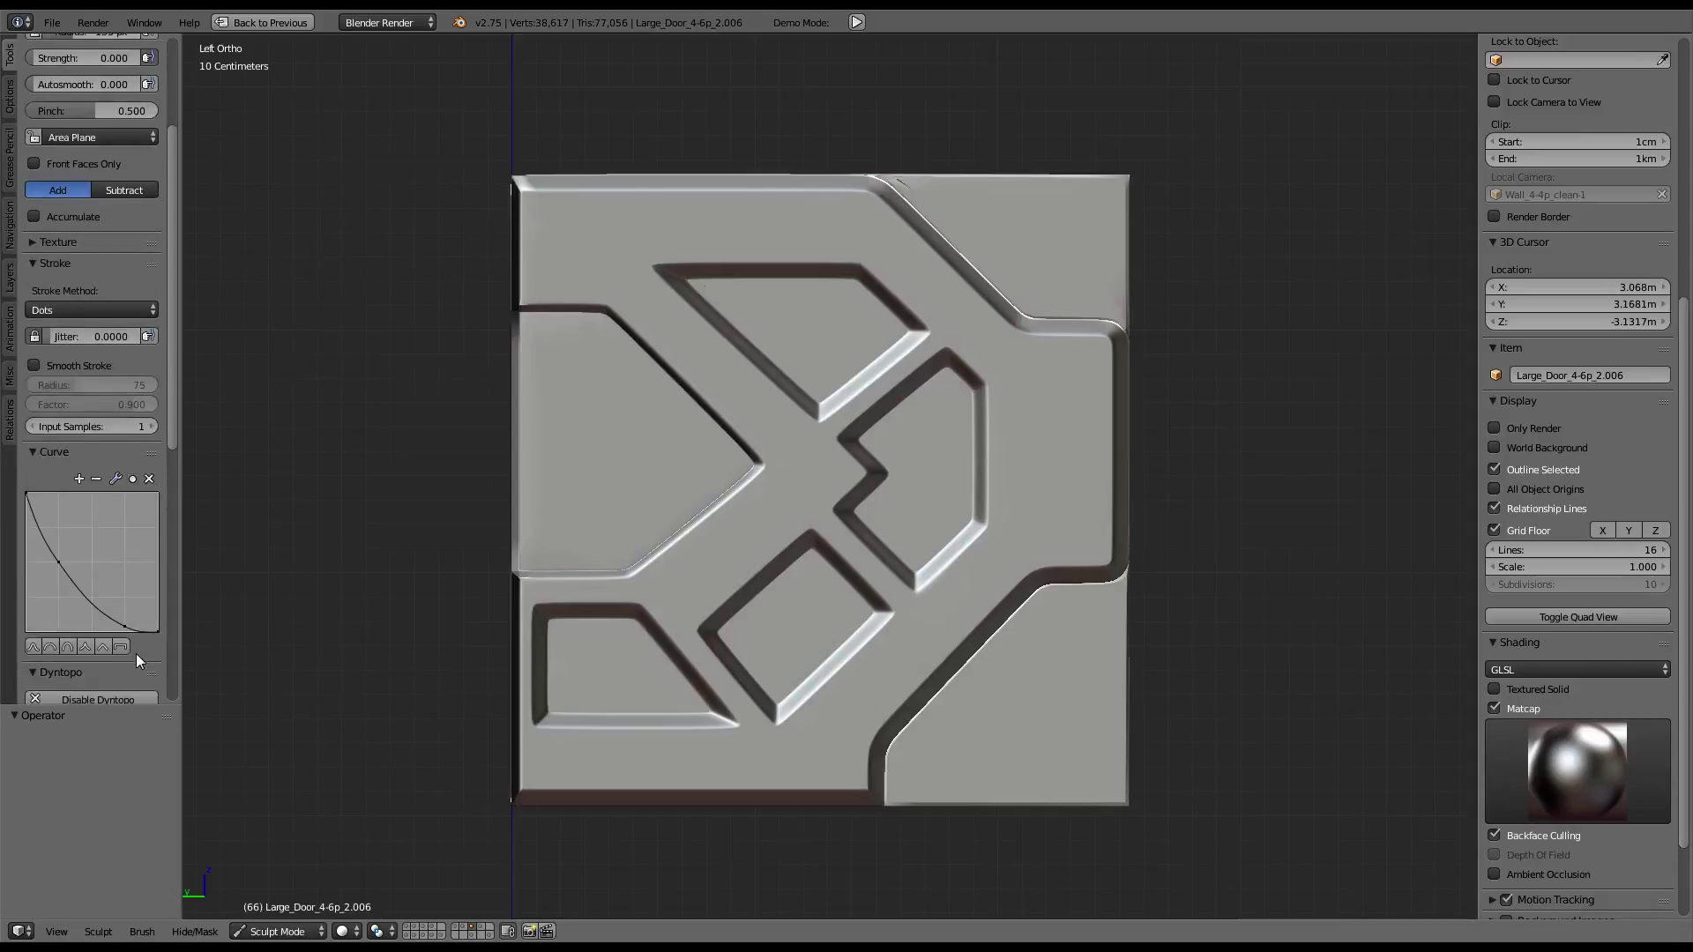
pyautogui.scroll(-5, 136, 651)
pyautogui.scroll(-9, 136, 648)
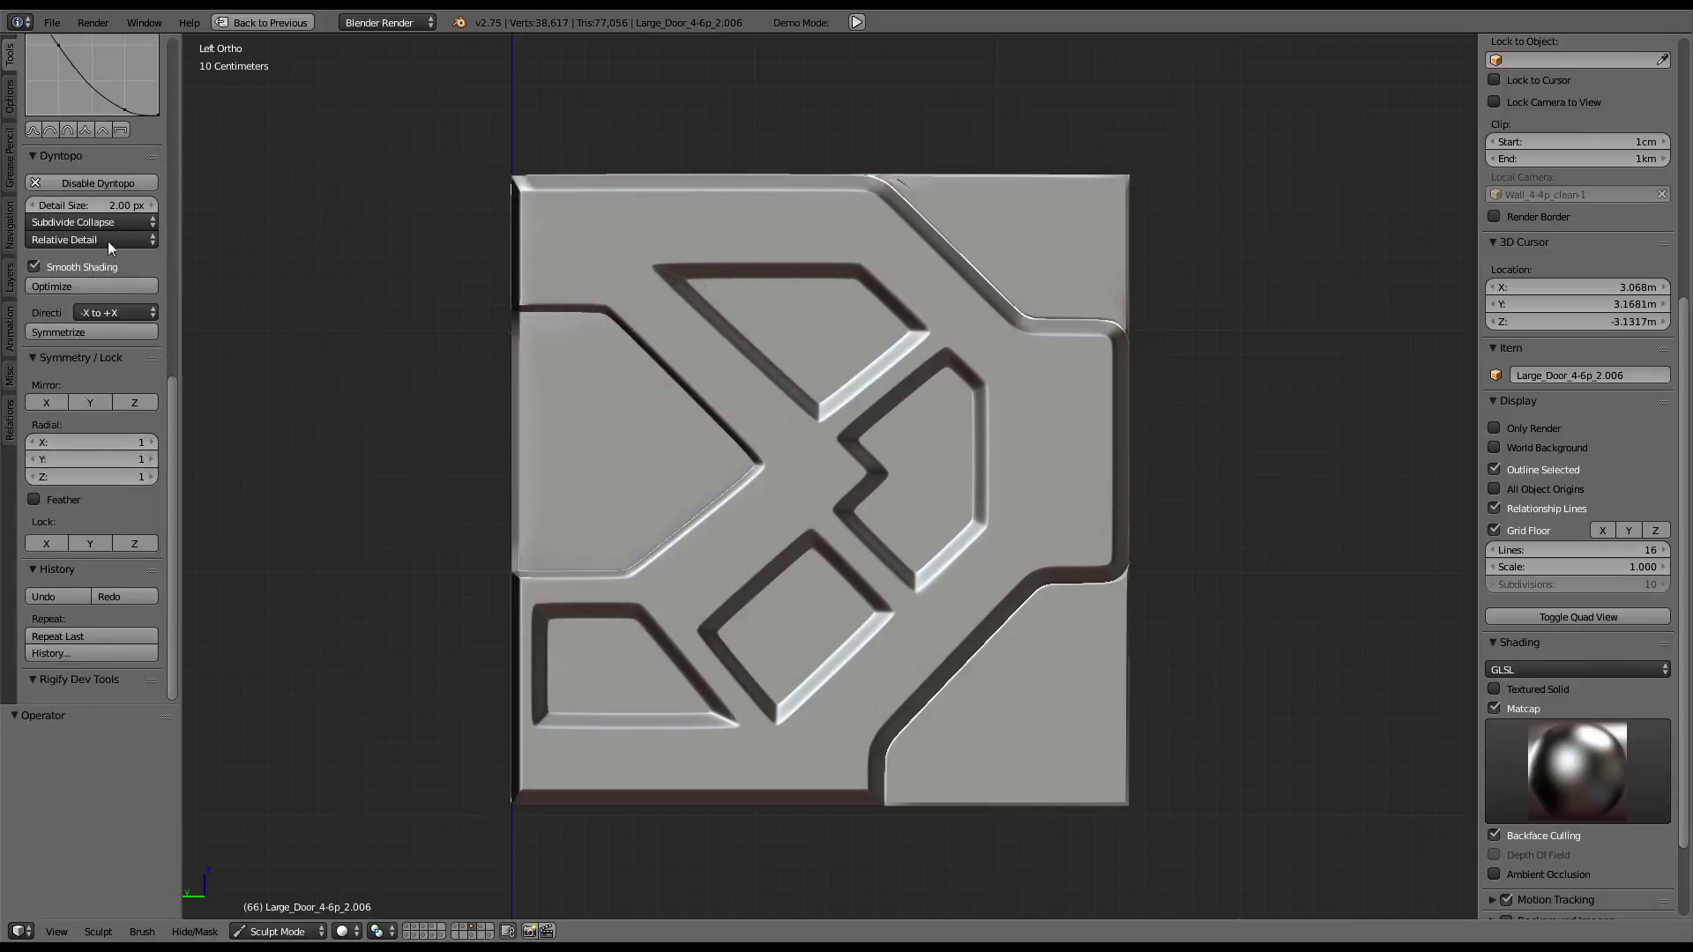
pyautogui.click(53, 205)
pyautogui.write('0.5')
pyautogui.press('Return')
# Refine mesh detail along the top-left and left edges and upper-left recess
pyautogui.moveTo(536, 200)
pyautogui.mouseDown()
pyautogui.moveTo(679, 258)
pyautogui.moveTo(550, 323)
pyautogui.moveTo(551, 418)
pyautogui.mouseUp()
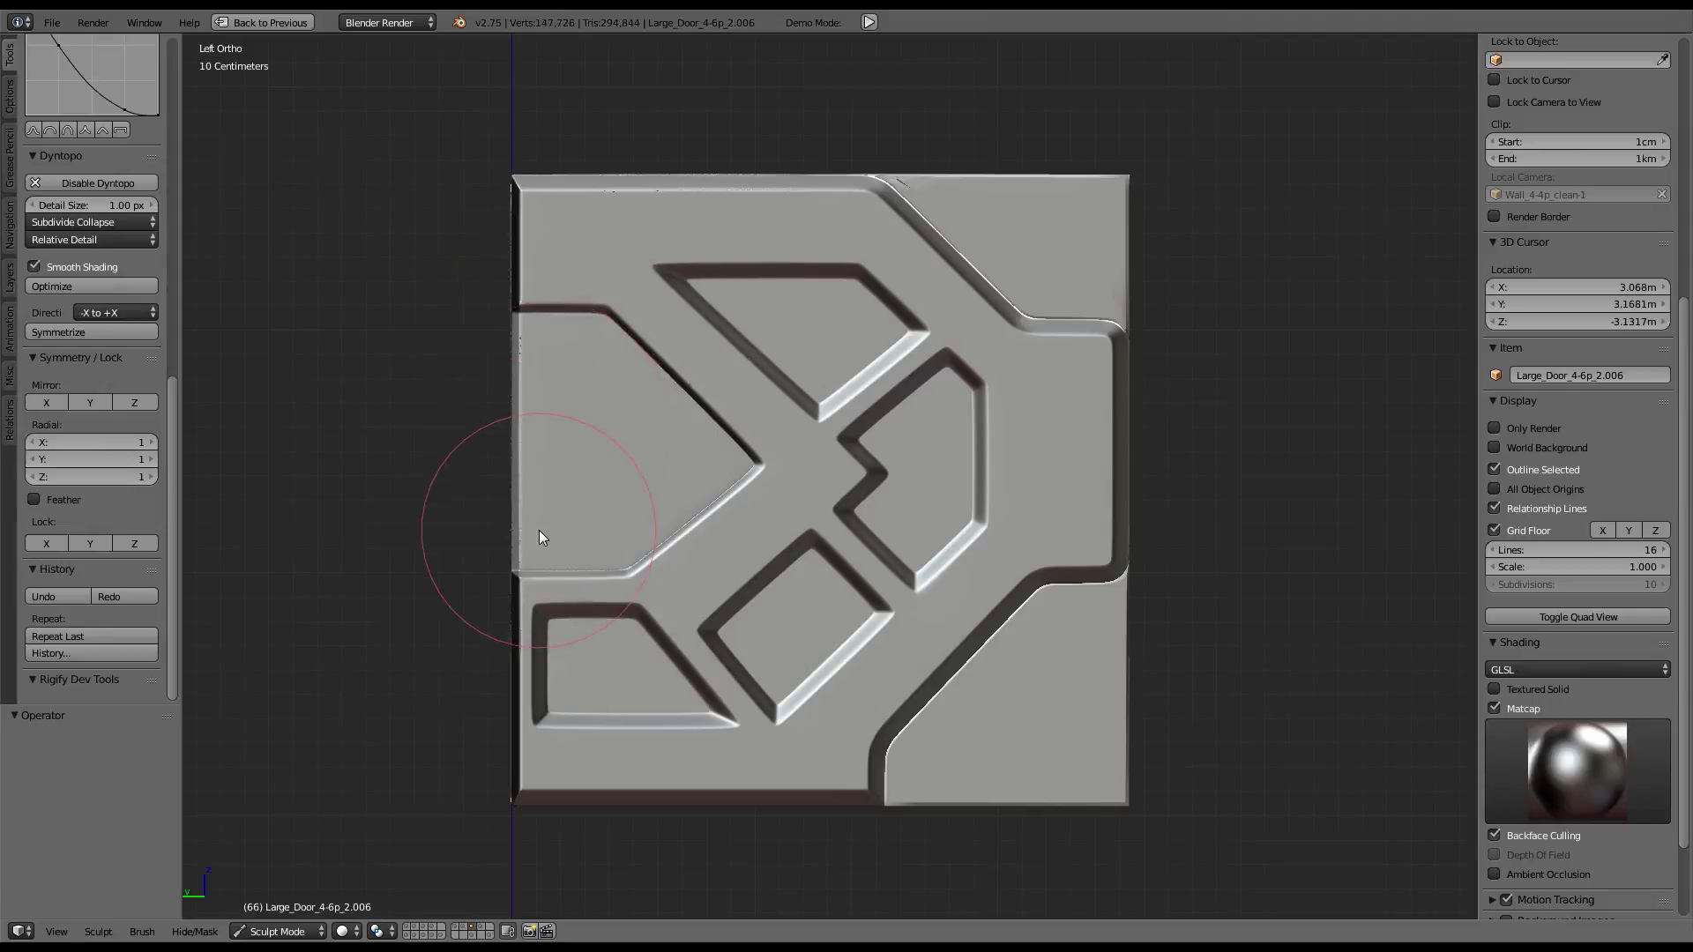
pyautogui.moveTo(538, 531); pyautogui.dragTo(538, 784)
pyautogui.moveTo(680, 771)
pyautogui.mouseDown()
pyautogui.moveTo(668, 731)
pyautogui.moveTo(723, 695)
pyautogui.moveTo(650, 580)
pyautogui.mouseUp()
pyautogui.click(756, 556)
pyautogui.moveTo(769, 494)
pyautogui.mouseDown()
pyautogui.moveTo(854, 483)
pyautogui.moveTo(872, 794)
pyautogui.mouseUp()
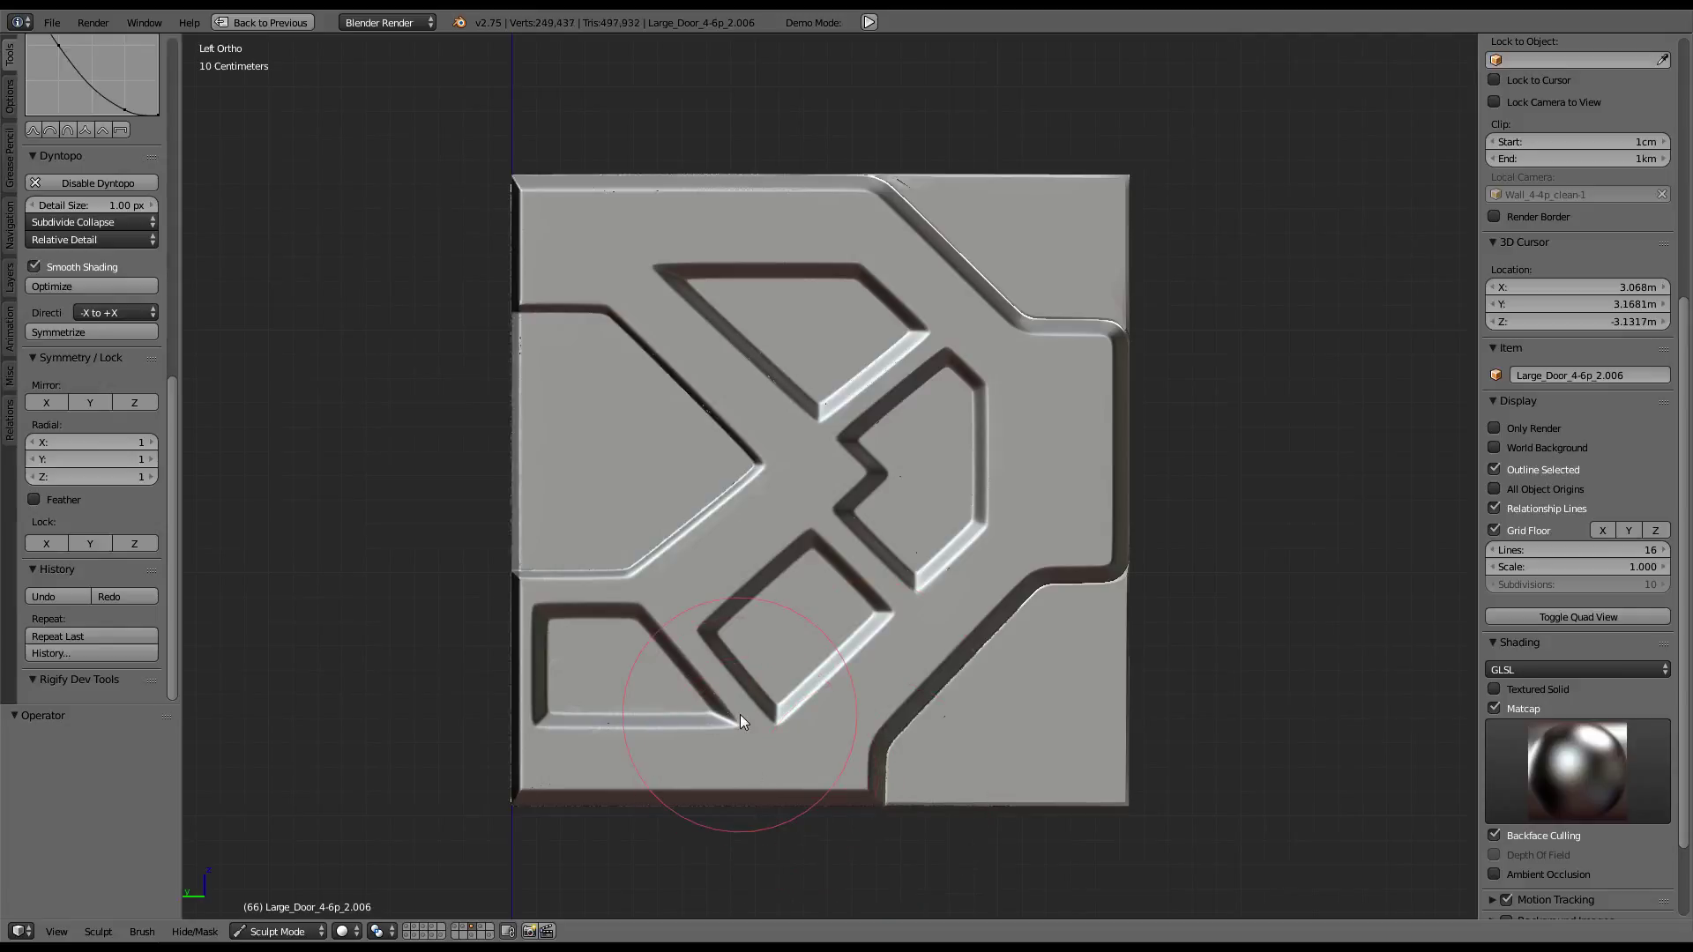
# Refine the diagonal groove, right edge and upper-right diagonal, undoing the last two strokes
pyautogui.moveTo(997, 716); pyautogui.dragTo(1030, 743)
pyautogui.moveTo(1117, 782)
pyautogui.mouseDown()
pyautogui.moveTo(1123, 549)
pyautogui.moveTo(998, 603)
pyautogui.moveTo(962, 680)
pyautogui.mouseUp()
pyautogui.moveTo(1113, 410)
pyautogui.mouseDown()
pyautogui.moveTo(1108, 295)
pyautogui.moveTo(972, 327)
pyautogui.moveTo(1077, 324)
pyautogui.moveTo(983, 295)
pyautogui.mouseUp()
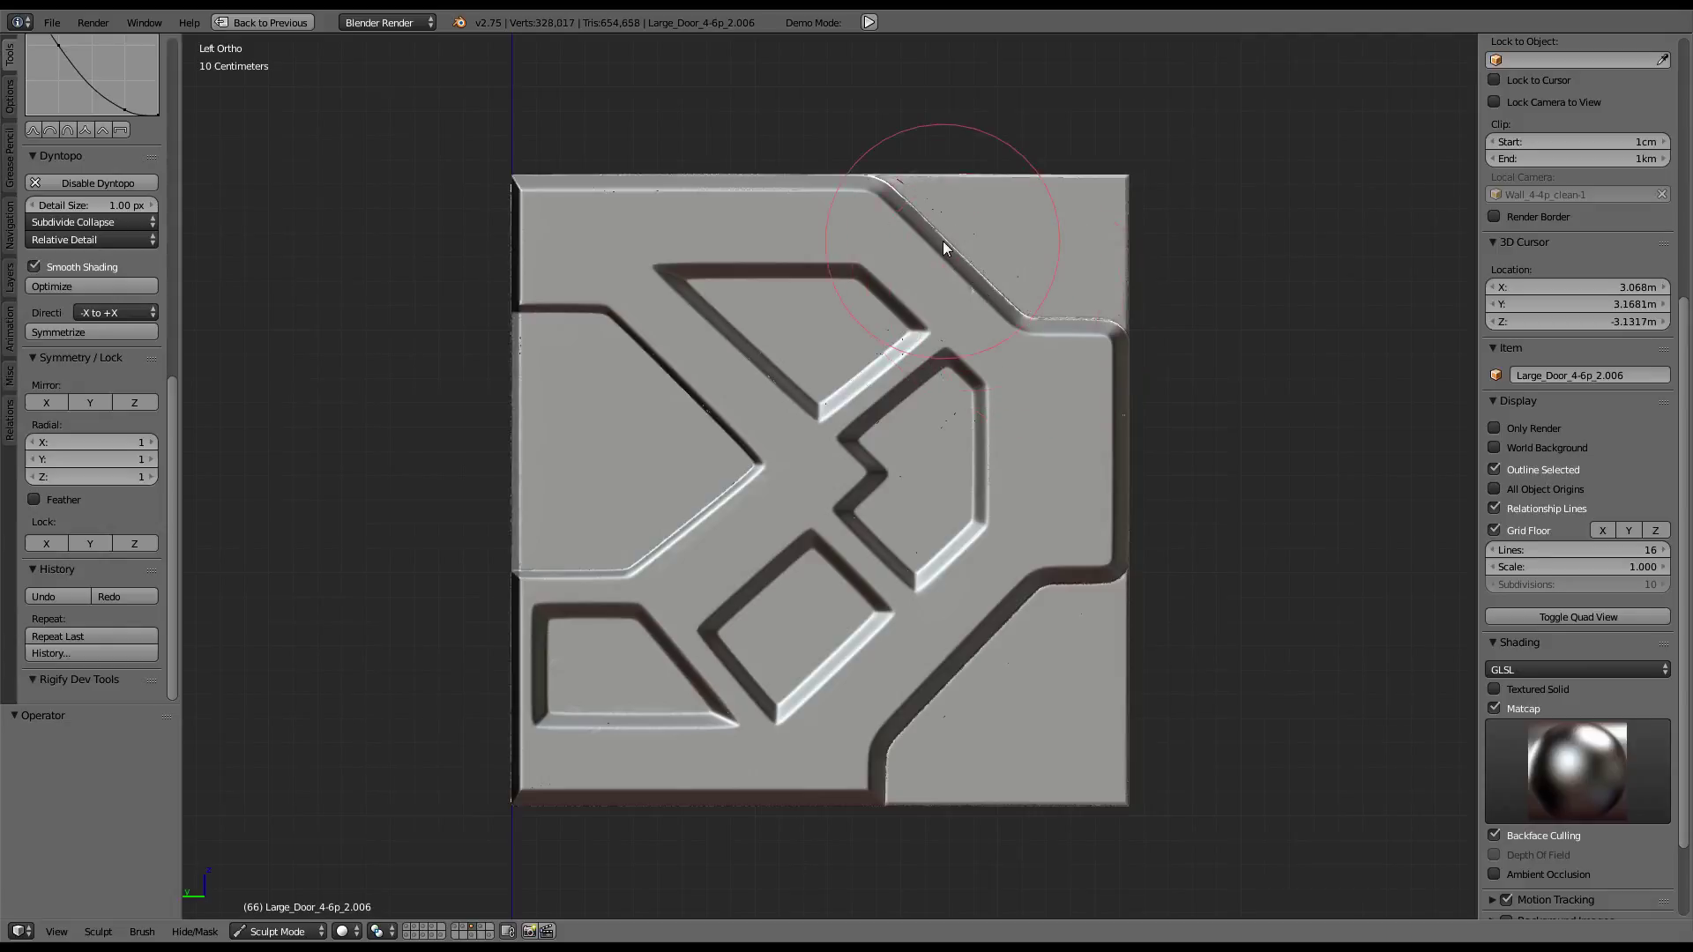
pyautogui.moveTo(942, 239); pyautogui.dragTo(911, 185)
pyautogui.hotkey('ctrl', 'z')
pyautogui.hotkey('ctrl', 'z')
pyautogui.hotkey('ctrl', 'z')
pyautogui.hotkey('ctrl', 'z')
pyautogui.hotkey('ctrl', 'z')
# Check the mesh in wireframe, undo dense patches, remesh a small spot, then return to solid
pyautogui.press('z')
pyautogui.hotkey('ctrl', 'z')
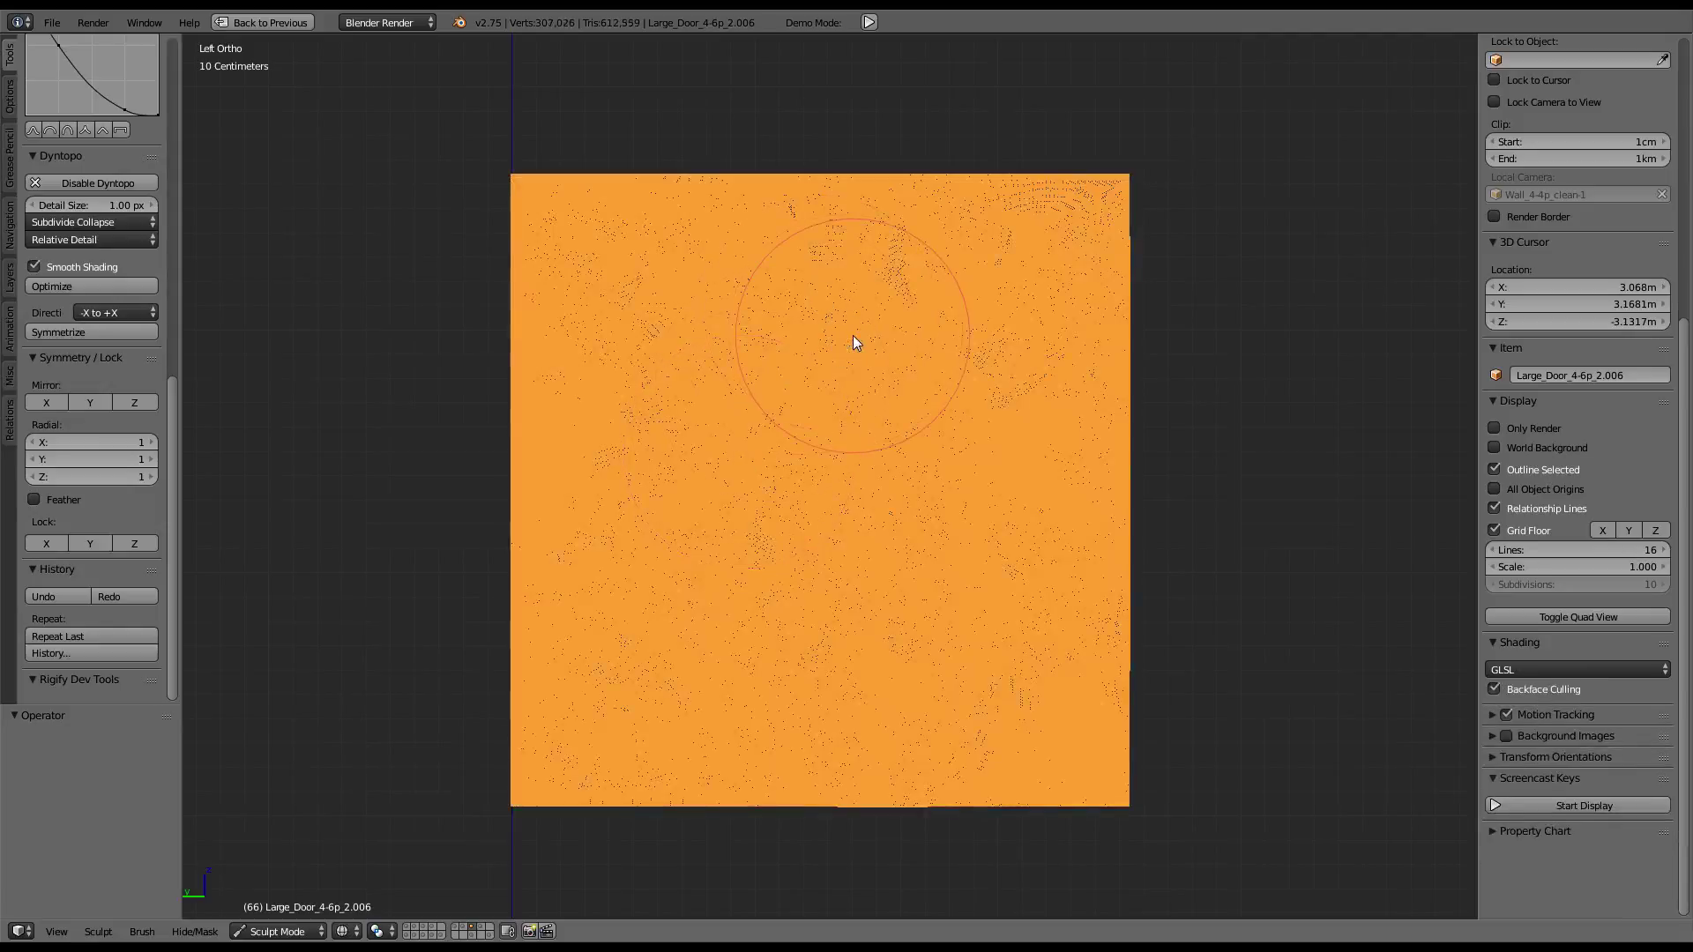
pyautogui.hotkey('ctrl', 'z')
pyautogui.moveTo(1017, 239); pyautogui.dragTo(1024, 241)
pyautogui.scroll(1, 948, 342)
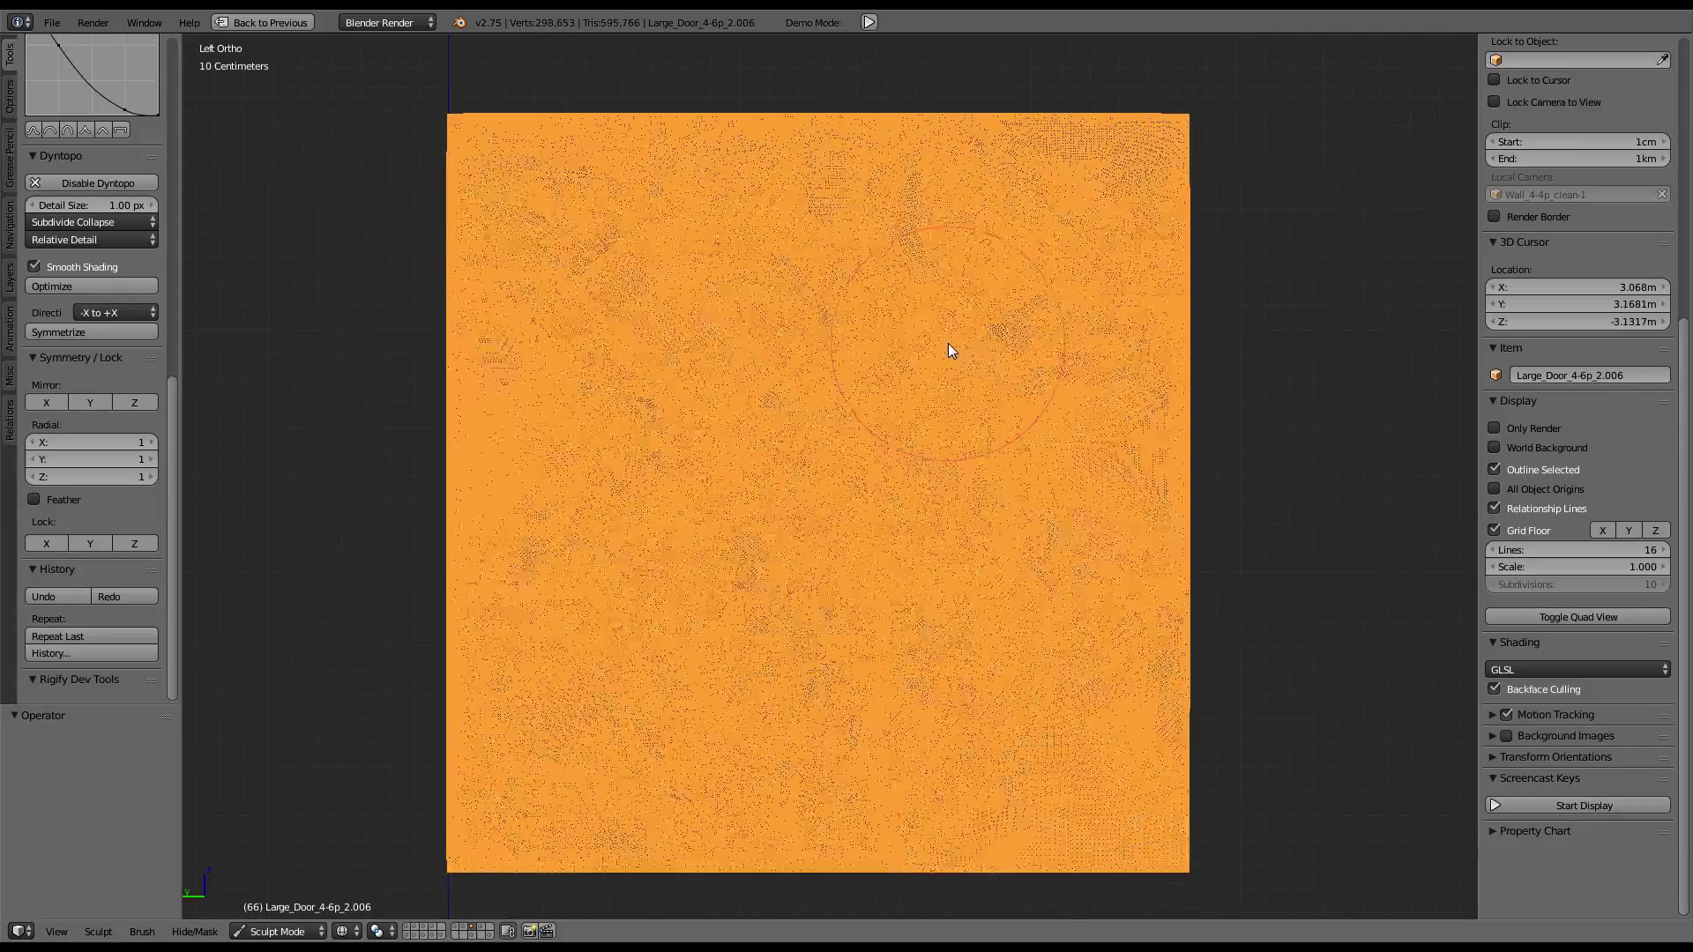
pyautogui.scroll(1, 949, 343)
pyautogui.press('z')
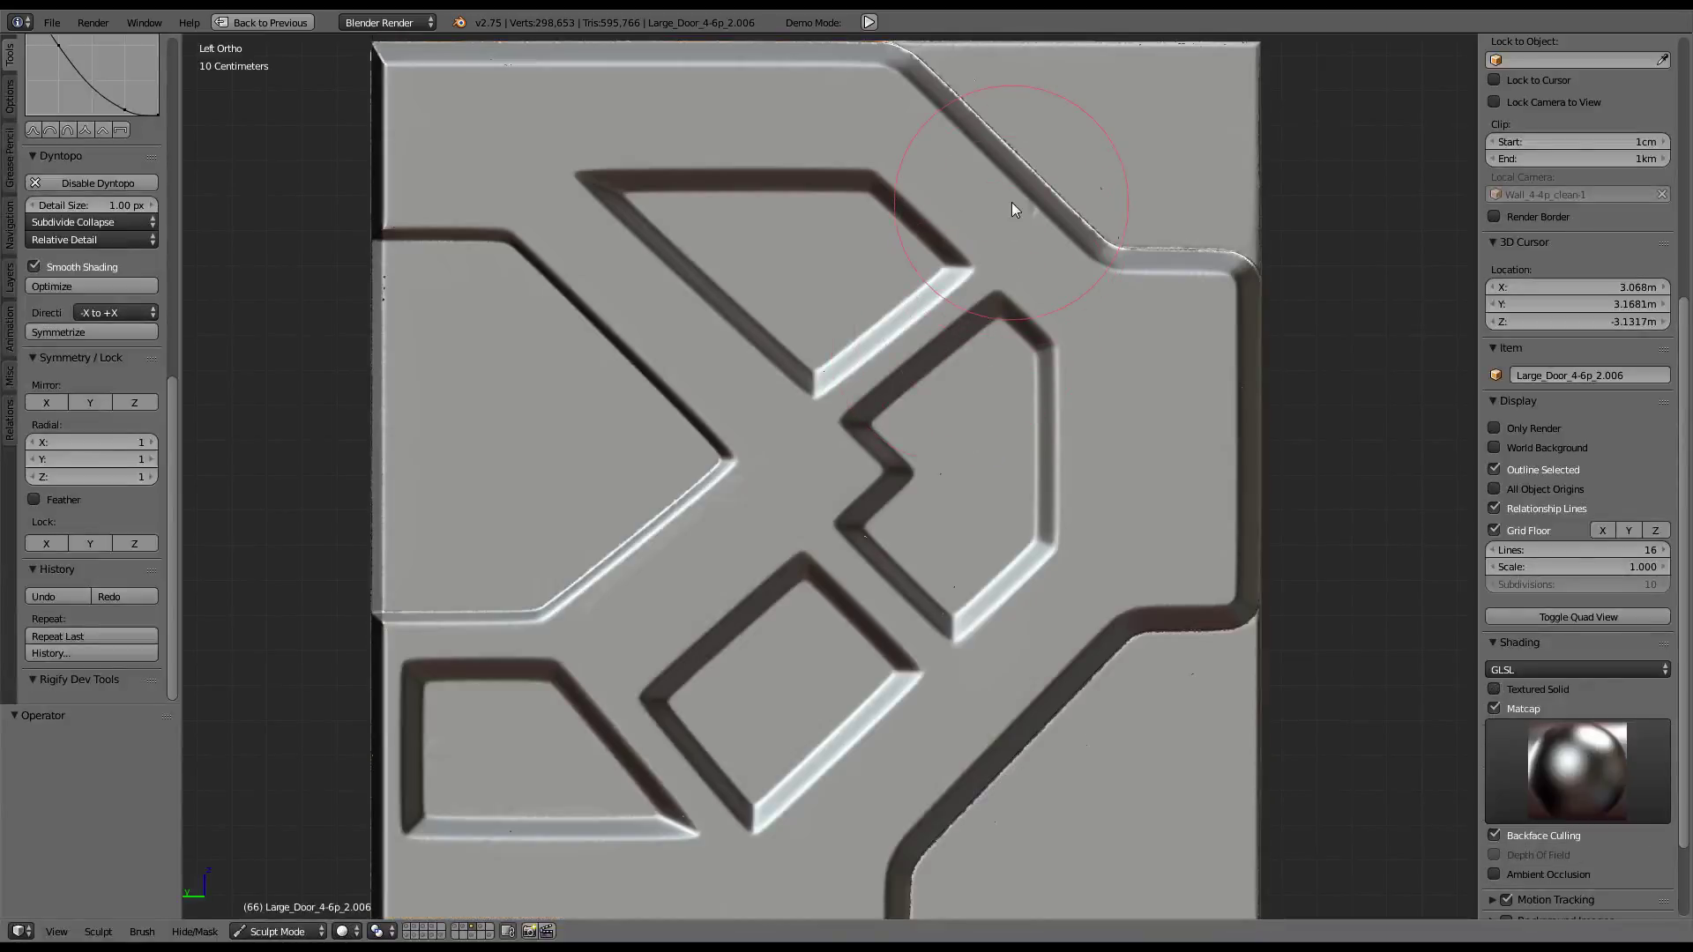
# Refine the top-right corner, upper diagonal, top edge and left edge
pyautogui.moveTo(1124, 231); pyautogui.dragTo(1247, 272)
pyautogui.moveTo(1066, 272)
pyautogui.mouseDown()
pyautogui.moveTo(1045, 208)
pyautogui.moveTo(951, 109)
pyautogui.mouseUp()
pyautogui.moveTo(817, 55); pyautogui.dragTo(383, 66)
pyautogui.moveTo(381, 178); pyautogui.dragTo(388, 499)
pyautogui.scroll(5, 80, 502)
# Set detail size to 0.5 and refine the left edge, long diagonal and central notch
pyautogui.click(120, 381)
pyautogui.write('0.5')
pyautogui.press('Return')
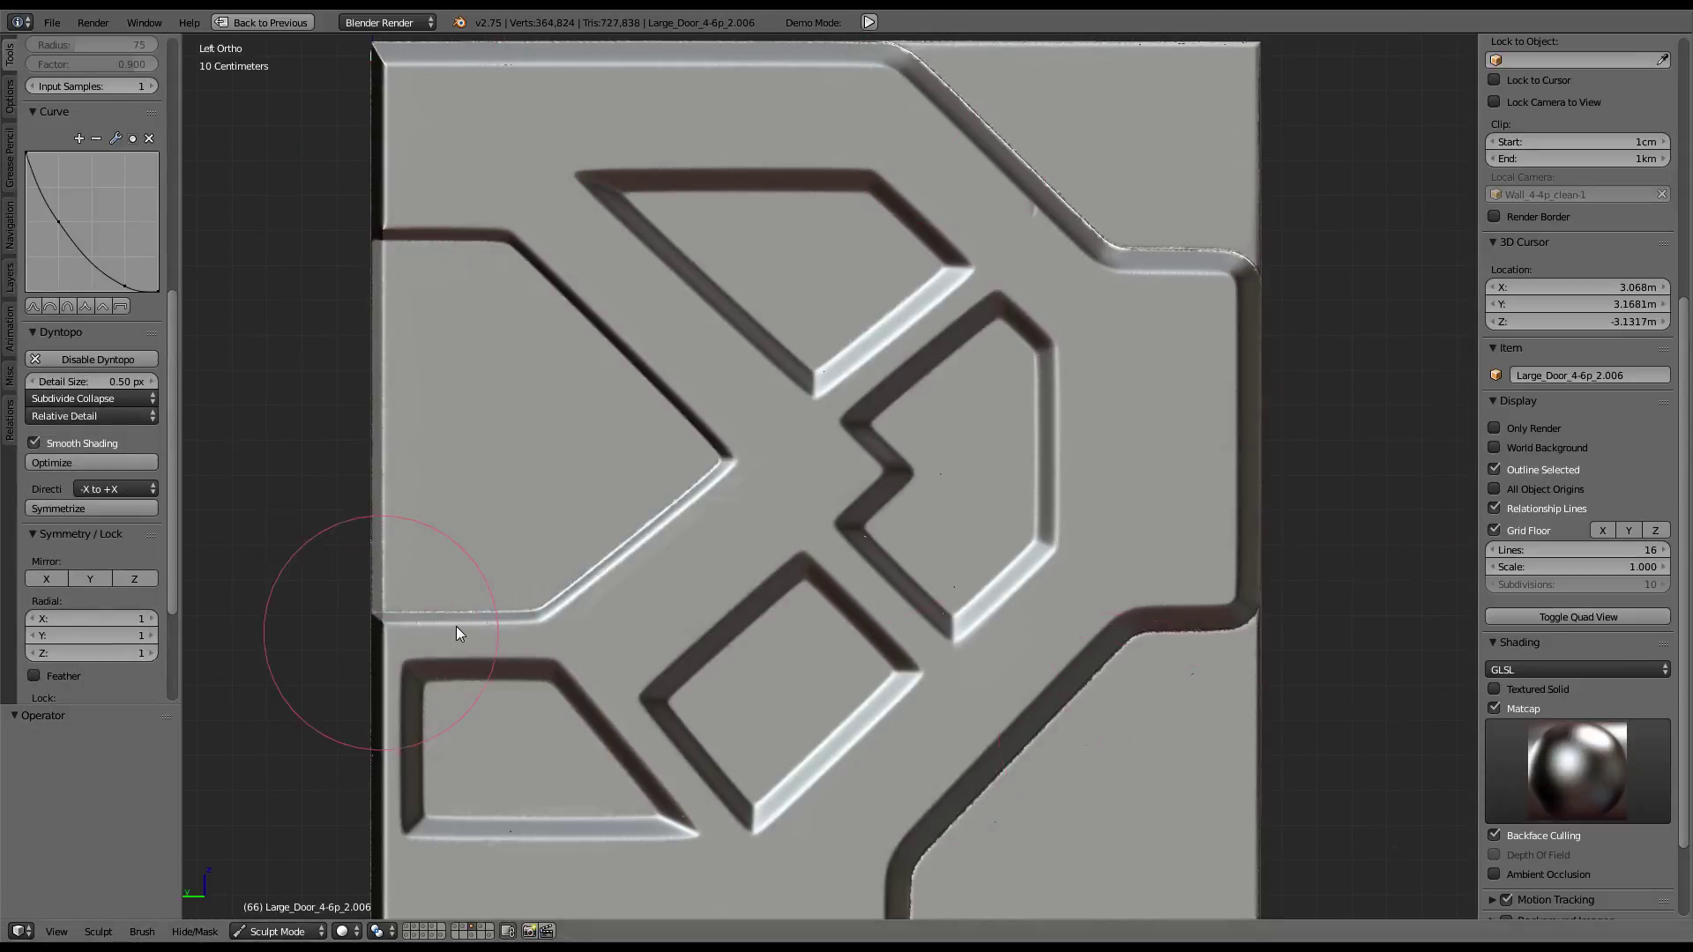
pyautogui.moveTo(390, 623)
pyautogui.mouseDown()
pyautogui.moveTo(358, 622)
pyautogui.moveTo(455, 607)
pyautogui.mouseUp()
pyautogui.moveTo(600, 614)
pyautogui.mouseDown()
pyautogui.moveTo(687, 527)
pyautogui.moveTo(827, 565)
pyautogui.moveTo(852, 548)
pyautogui.mouseUp()
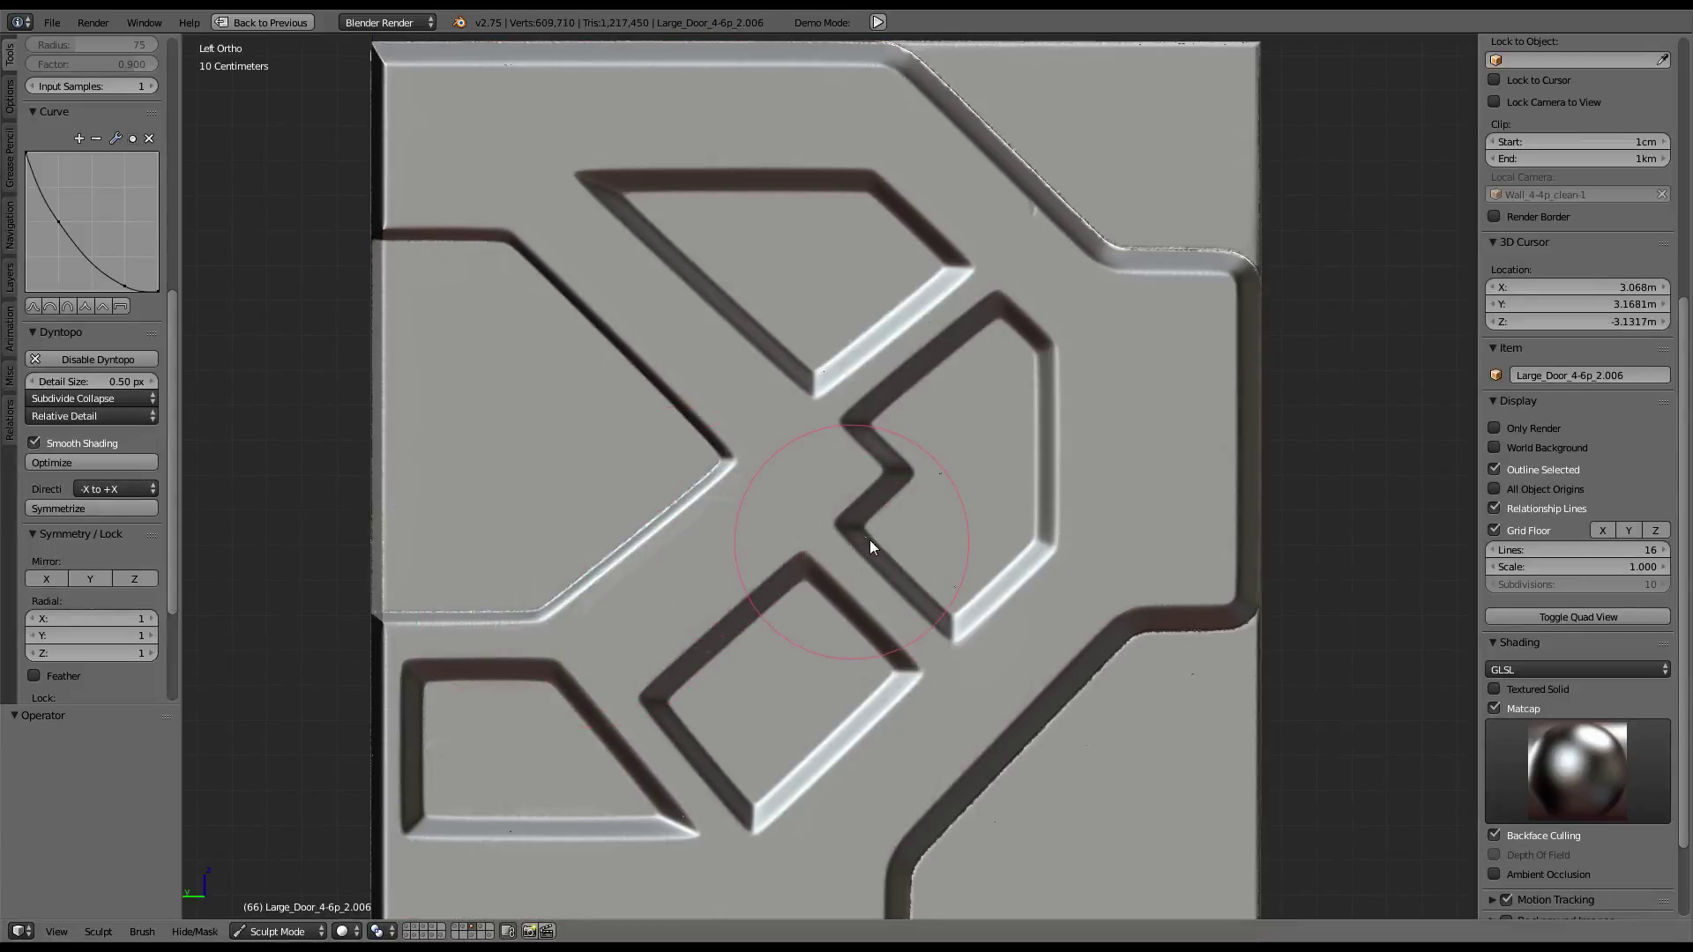
pyautogui.moveTo(871, 561); pyautogui.dragTo(955, 632)
# Refine the upper diagonal, top-right corner and the door's bottom edge
pyautogui.moveTo(1136, 320); pyautogui.dragTo(1050, 192)
pyautogui.moveTo(1162, 252)
pyautogui.mouseDown()
pyautogui.moveTo(1230, 269)
pyautogui.moveTo(1232, 605)
pyautogui.moveTo(1074, 688)
pyautogui.mouseUp()
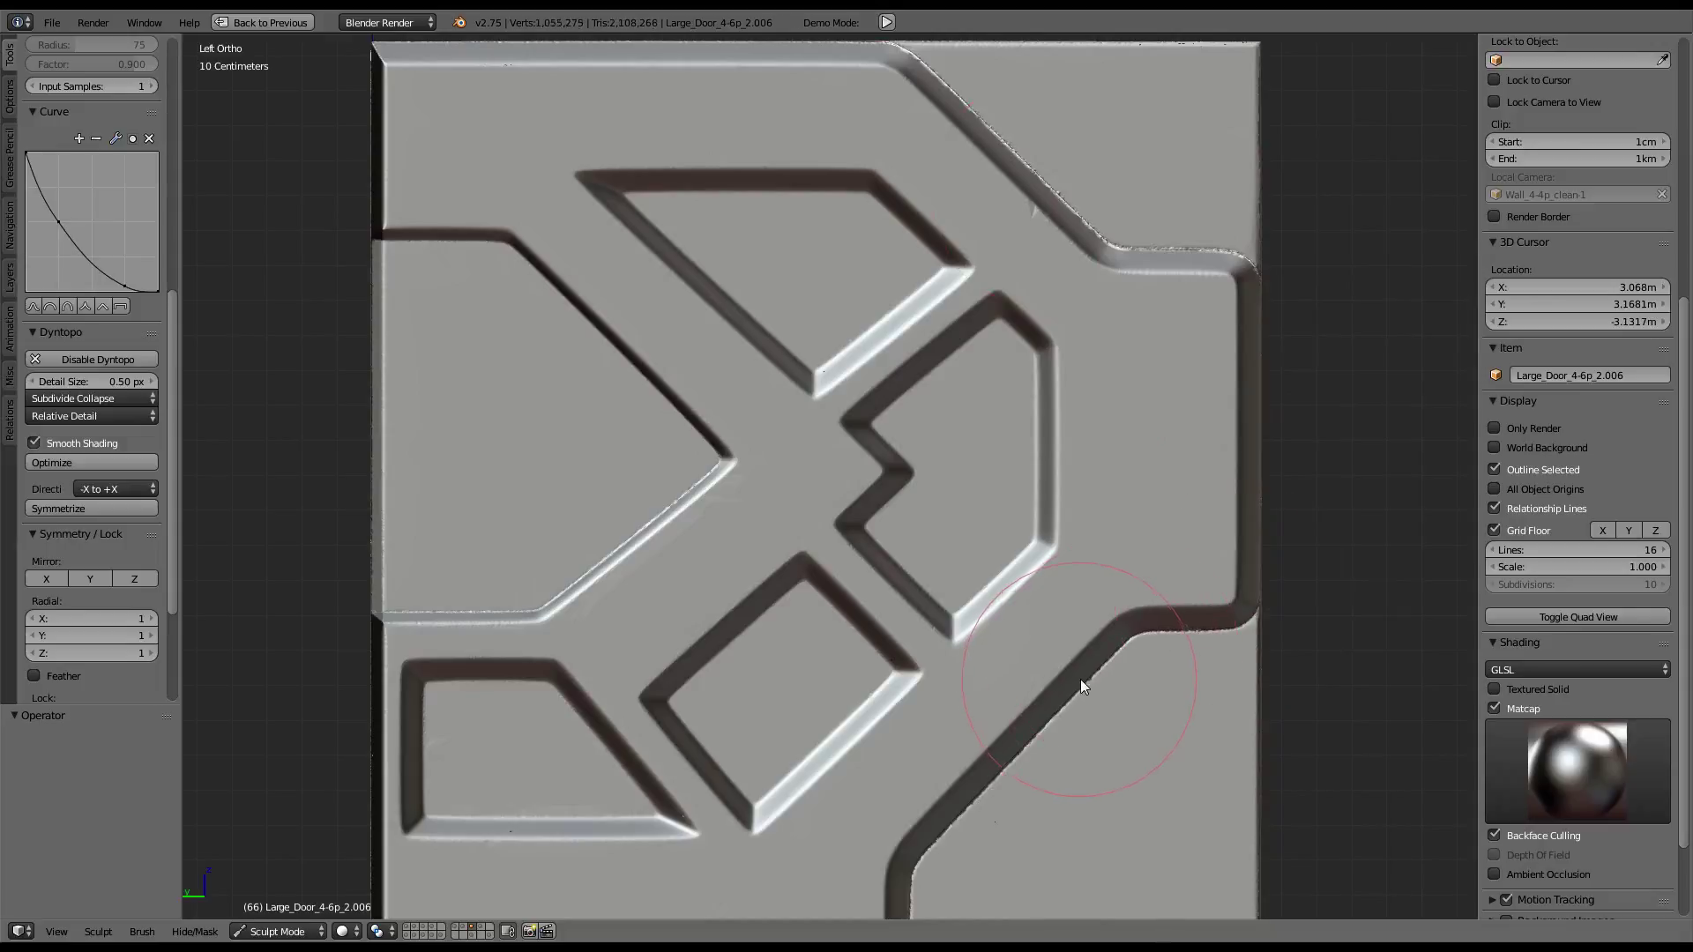
pyautogui.keyDown('shift'); pyautogui.moveTo(1072, 688); pyautogui.dragTo(1161, 502, button='middle'); pyautogui.keyUp('shift')
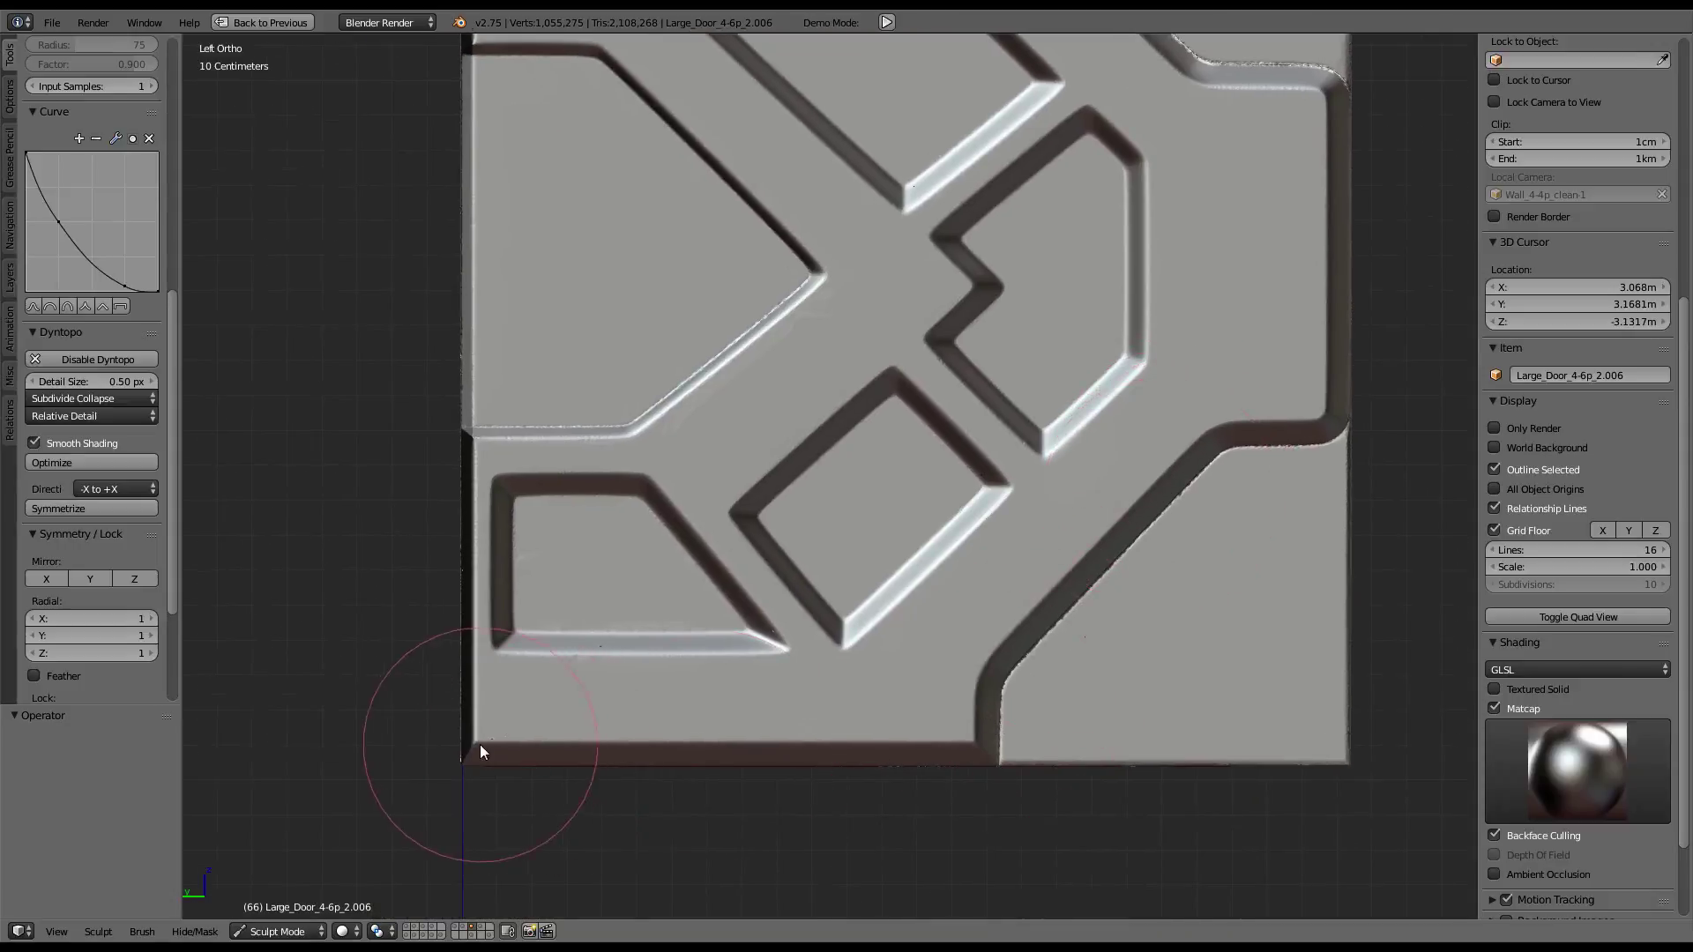
pyautogui.moveTo(467, 752)
pyautogui.mouseDown()
pyautogui.moveTo(1008, 752)
pyautogui.moveTo(986, 753)
pyautogui.mouseUp()
pyautogui.scroll(-1, 794, 591)
pyautogui.keyDown('shift'); pyautogui.moveTo(804, 584); pyautogui.dragTo(792, 638, button='middle'); pyautogui.keyUp('shift')
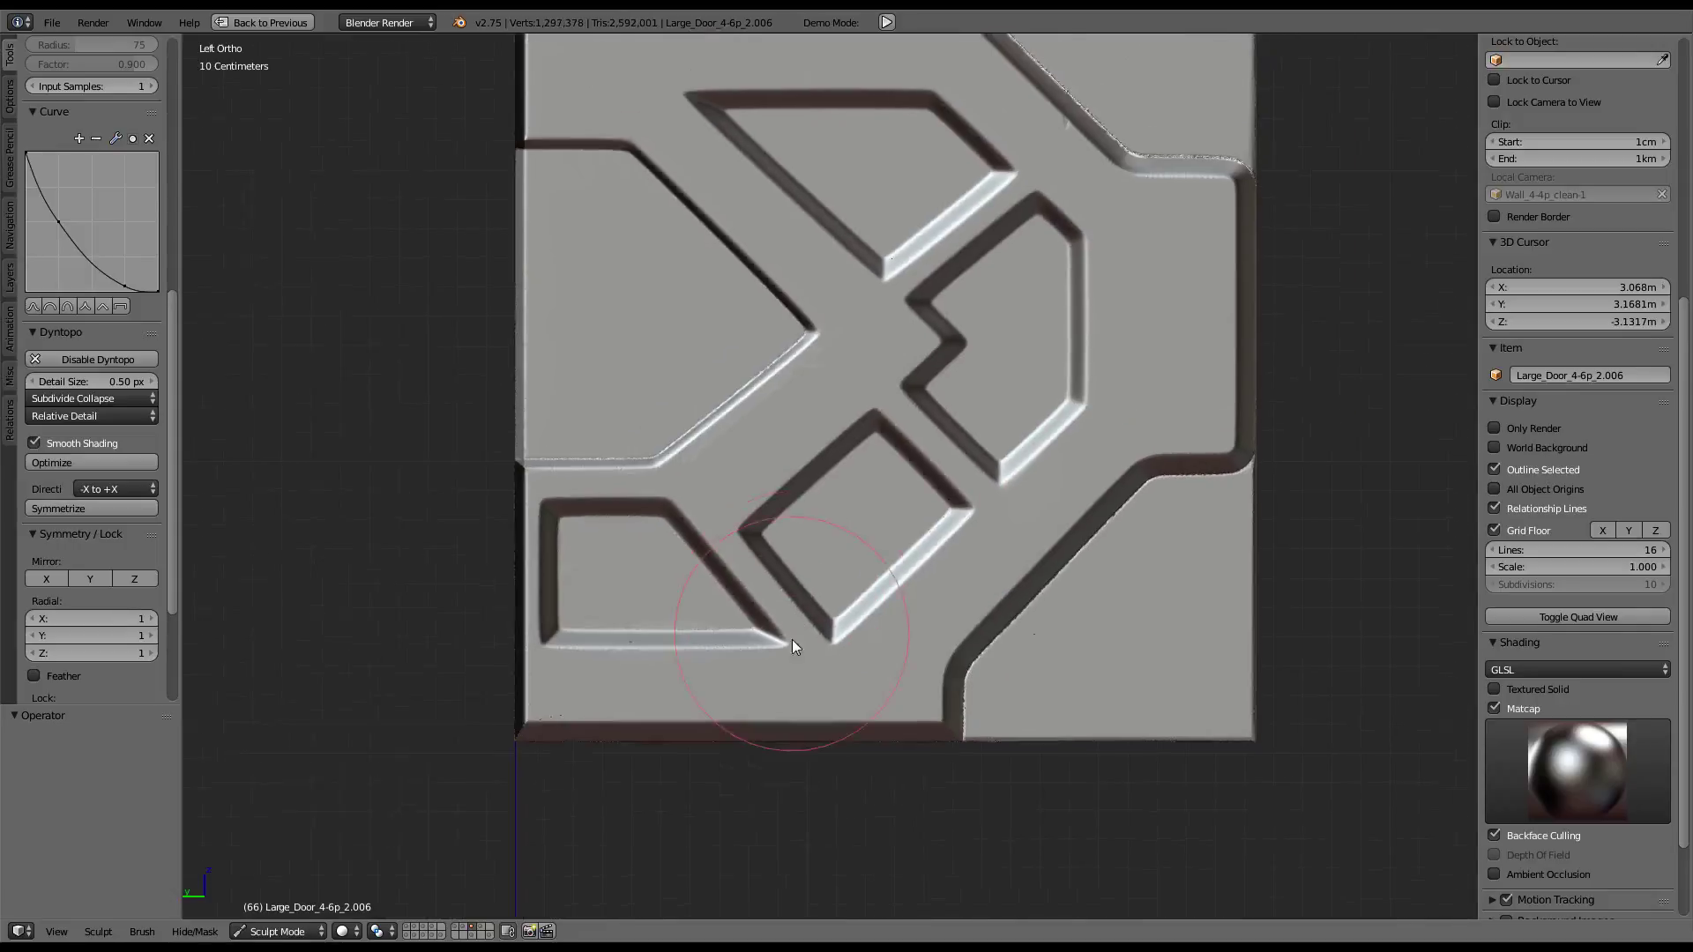
pyautogui.click(98, 377)
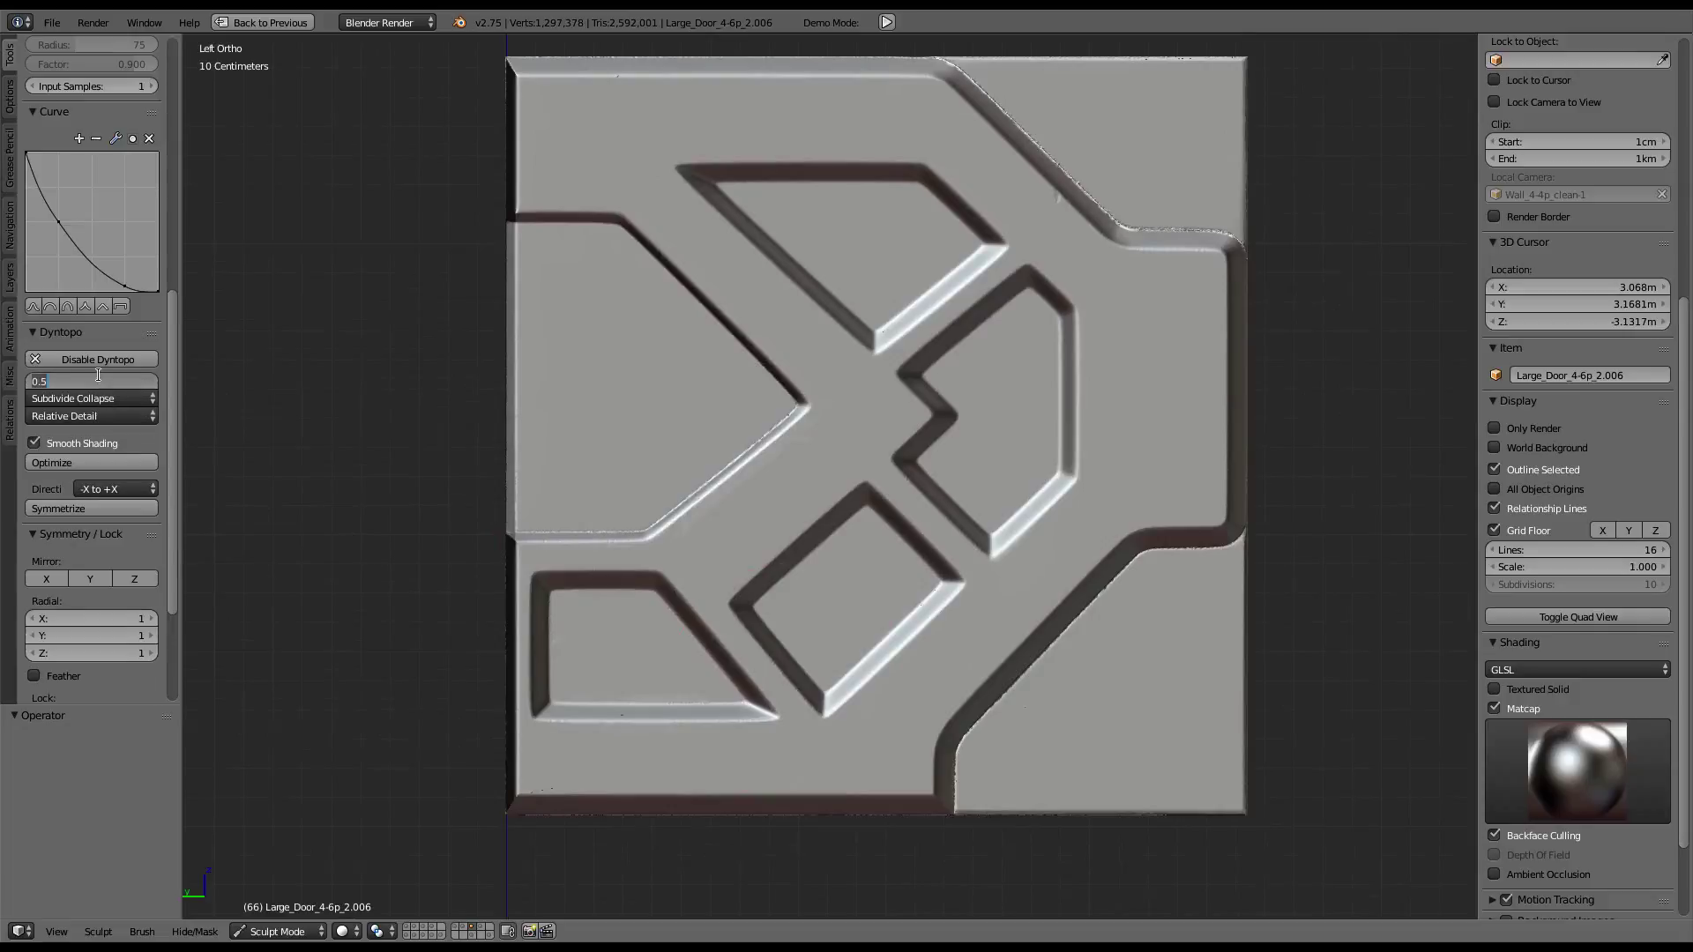
# Set detail size to 1 and coarsen the mesh along the top edge
pyautogui.write('1')
pyautogui.press('Return')
pyautogui.keyDown('shift'); pyautogui.moveTo(295, 408); pyautogui.dragTo(335, 471, button='middle'); pyautogui.keyUp('shift')
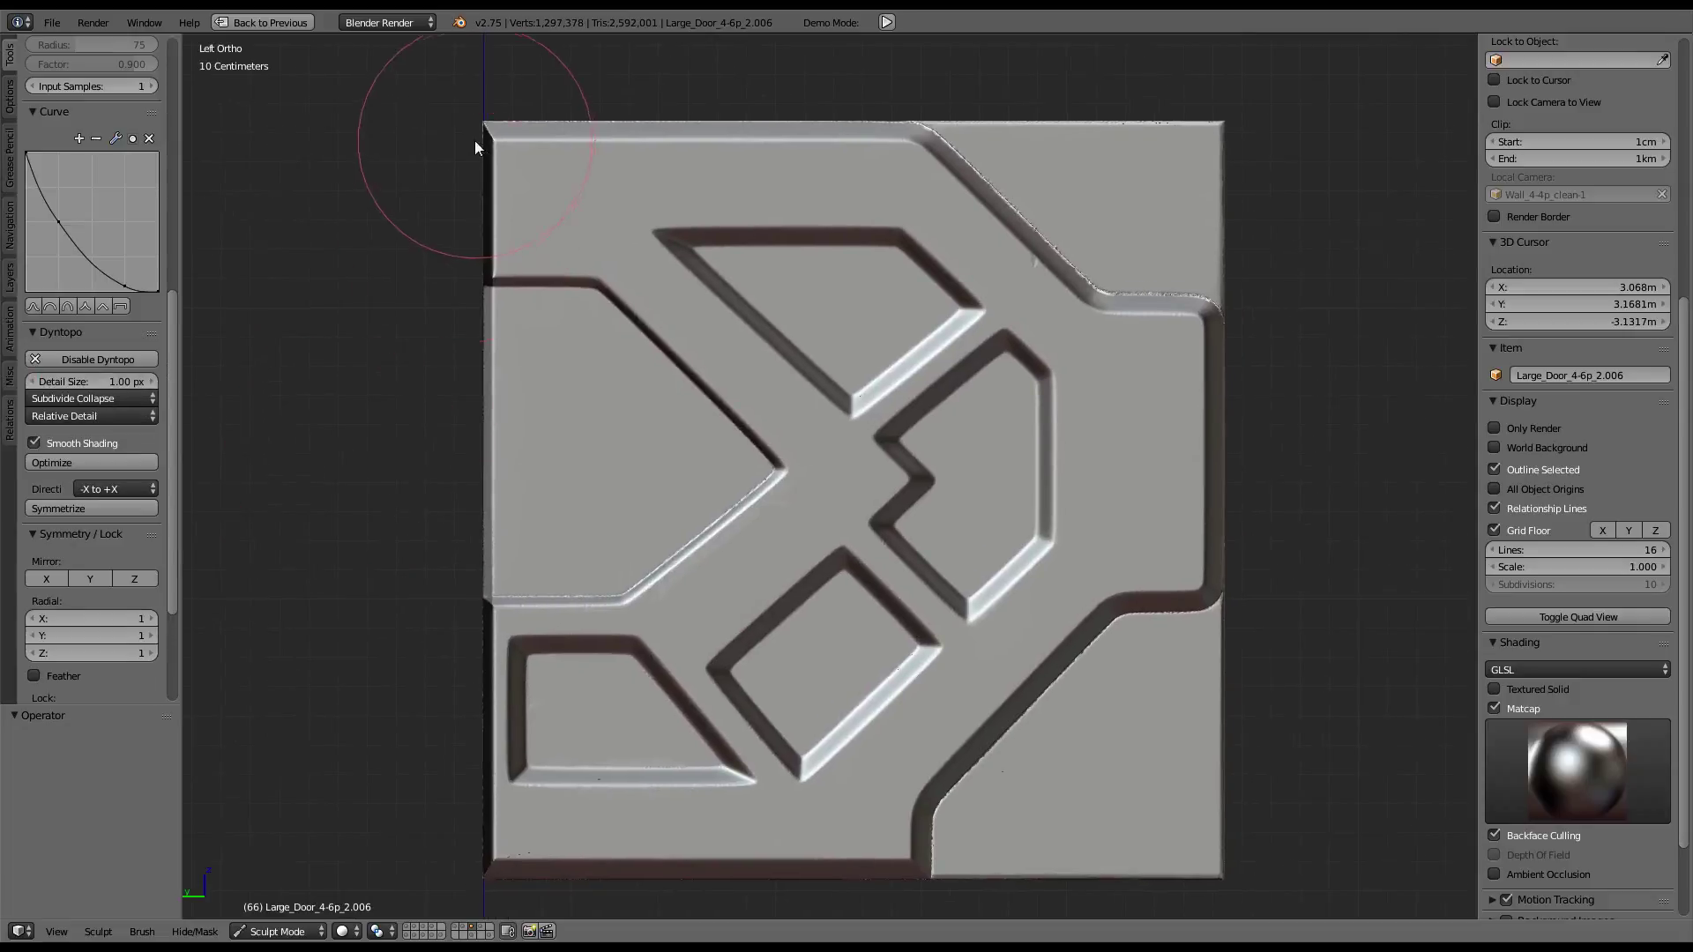
pyautogui.moveTo(490, 148)
pyautogui.mouseDown()
pyautogui.moveTo(1002, 163)
pyautogui.moveTo(1211, 150)
pyautogui.moveTo(1204, 270)
pyautogui.moveTo(1093, 266)
pyautogui.mouseUp()
# In wireframe, thin dense mesh on the right edge, upper-left, left-centre and lower areas
pyautogui.press('z')
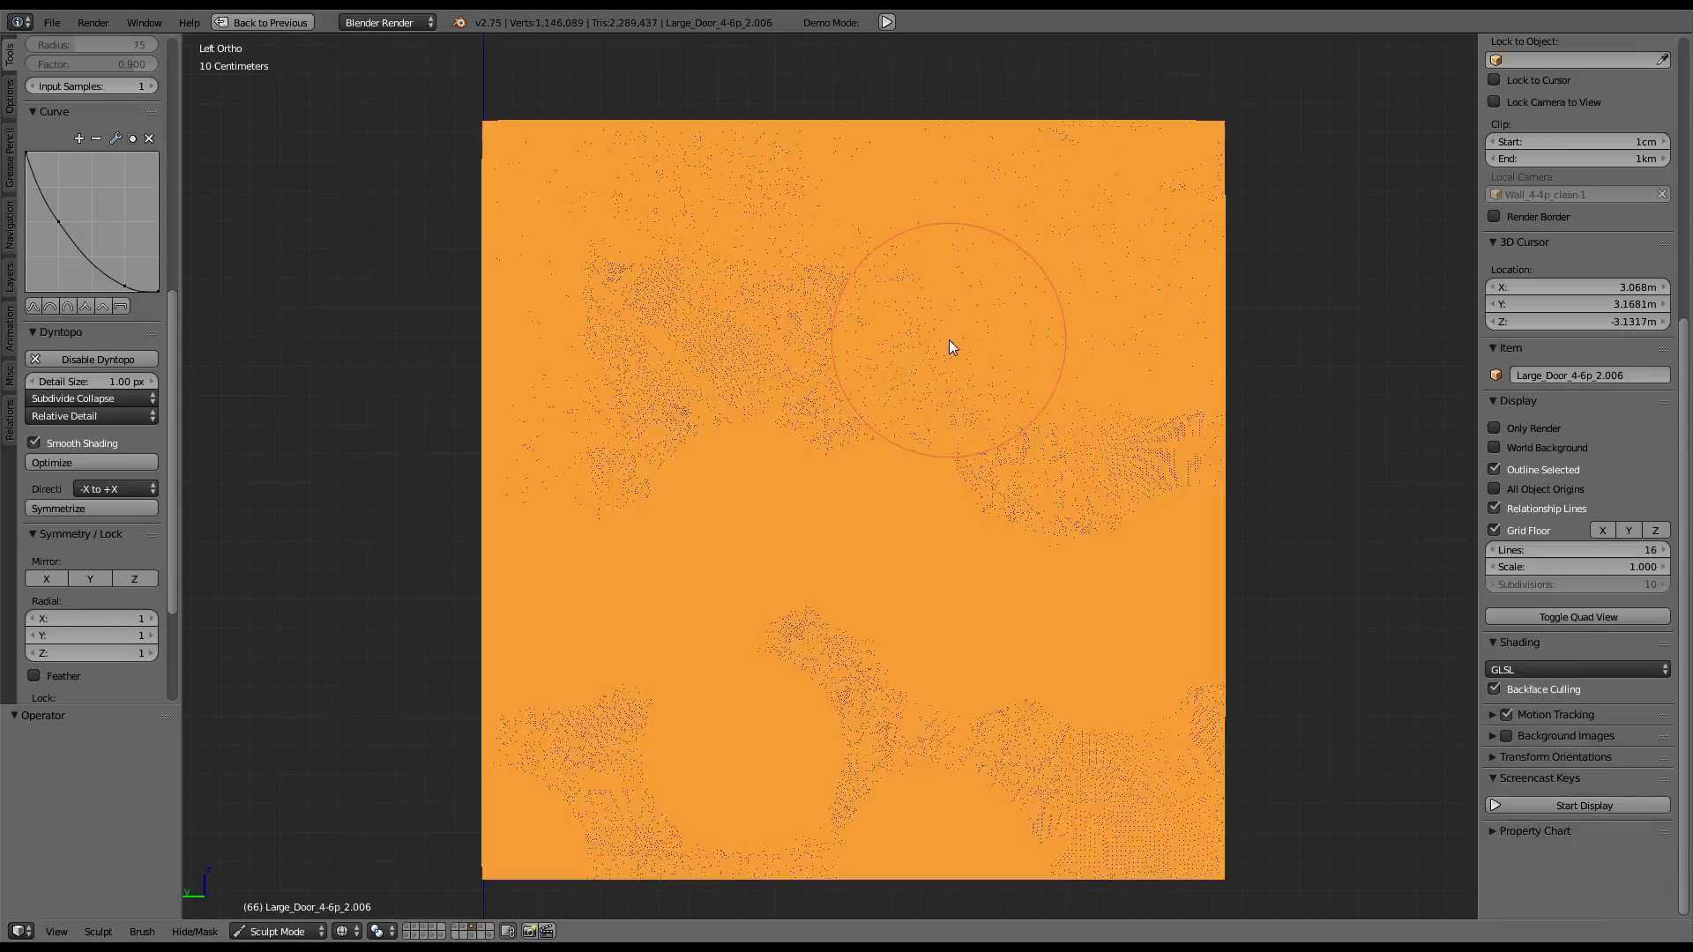
pyautogui.moveTo(1008, 434)
pyautogui.mouseDown()
pyautogui.moveTo(1203, 479)
pyautogui.moveTo(1060, 515)
pyautogui.mouseUp()
pyautogui.moveTo(850, 411); pyautogui.dragTo(748, 353)
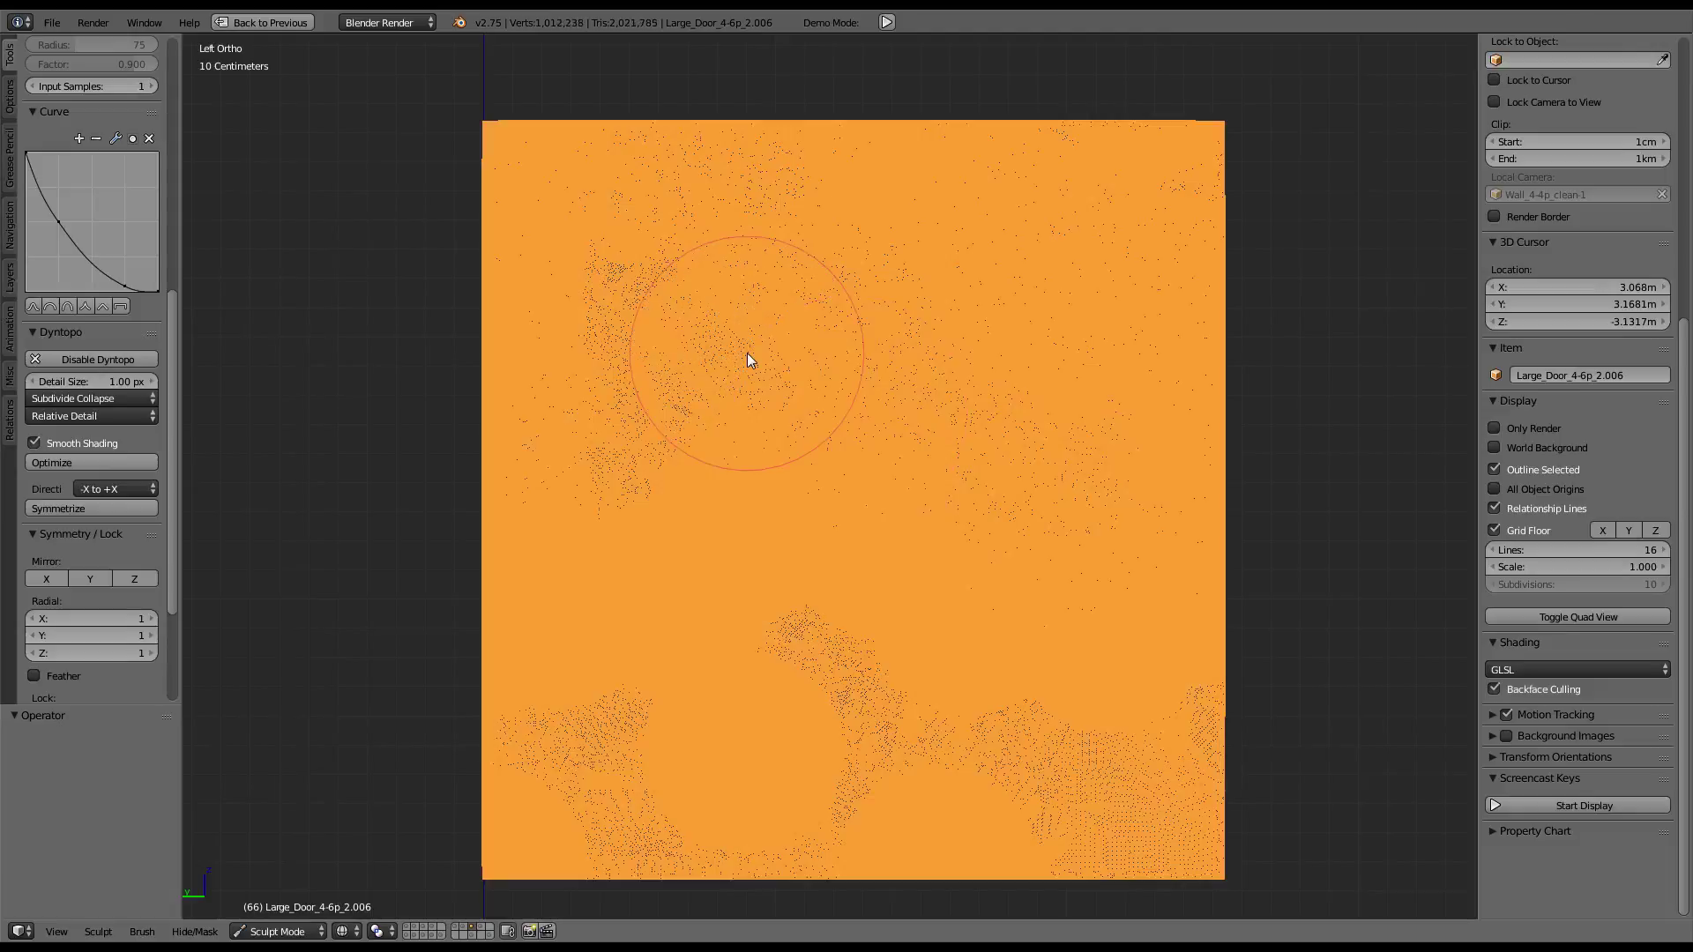
pyautogui.click(669, 446)
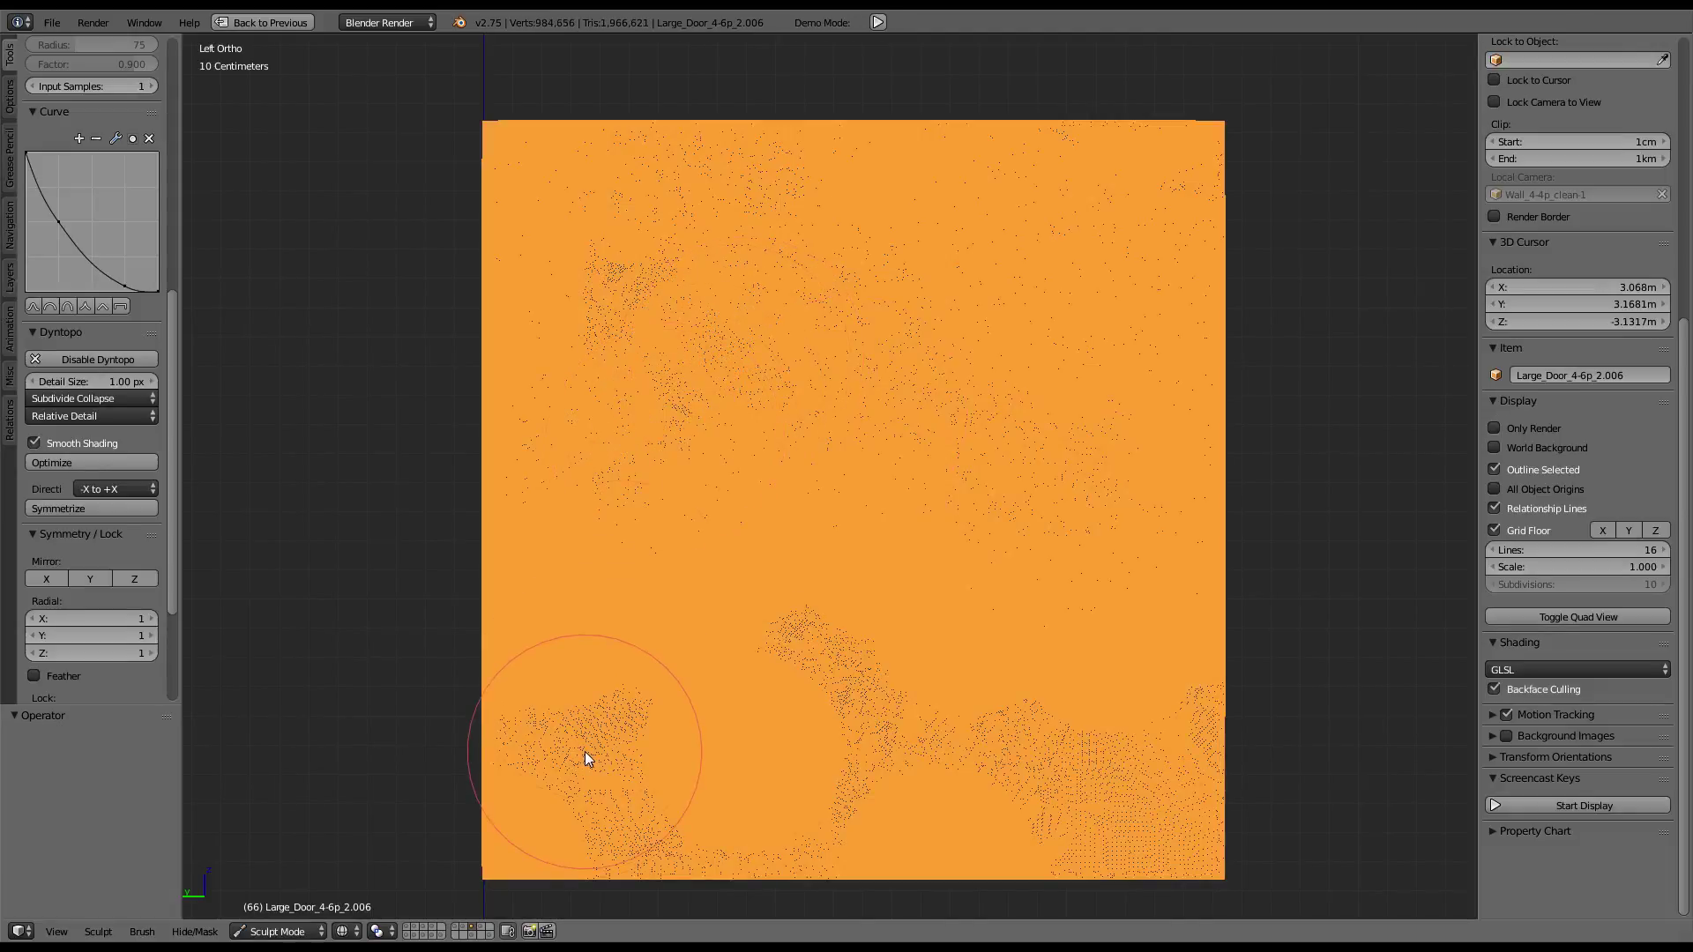
pyautogui.moveTo(585, 751)
pyautogui.mouseDown()
pyautogui.moveTo(669, 843)
pyautogui.moveTo(897, 804)
pyautogui.mouseUp()
pyautogui.moveTo(885, 735)
pyautogui.mouseDown()
pyautogui.moveTo(824, 631)
pyautogui.moveTo(797, 623)
pyautogui.moveTo(1110, 822)
pyautogui.moveTo(1183, 709)
pyautogui.mouseUp()
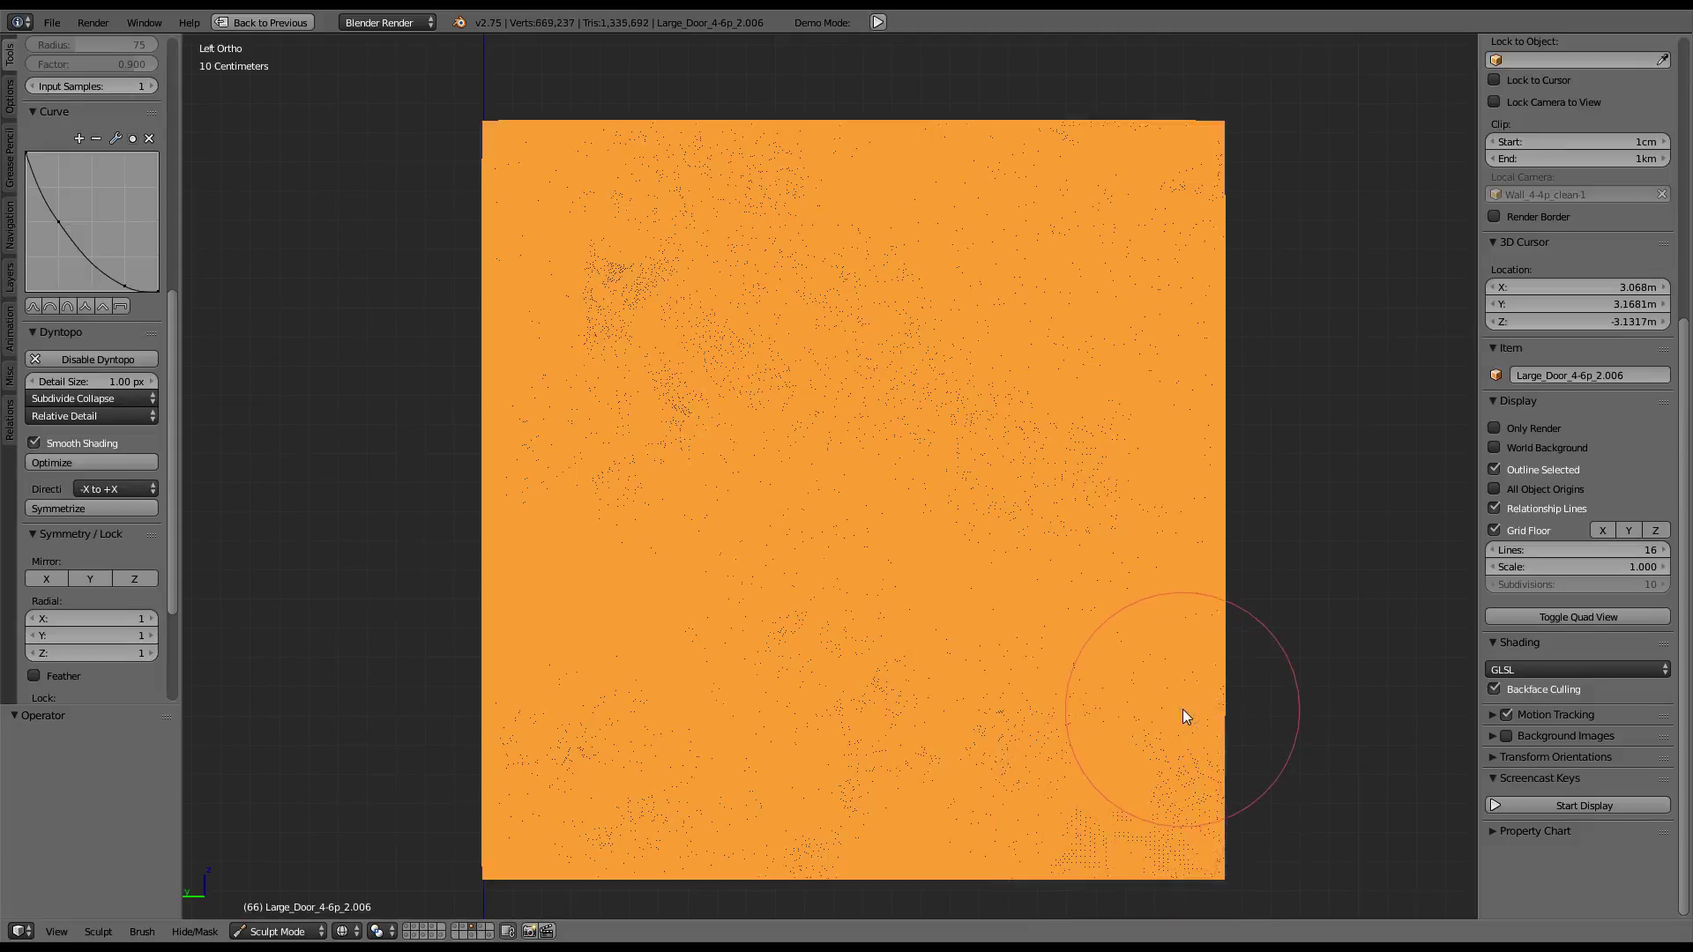
pyautogui.click(1183, 709)
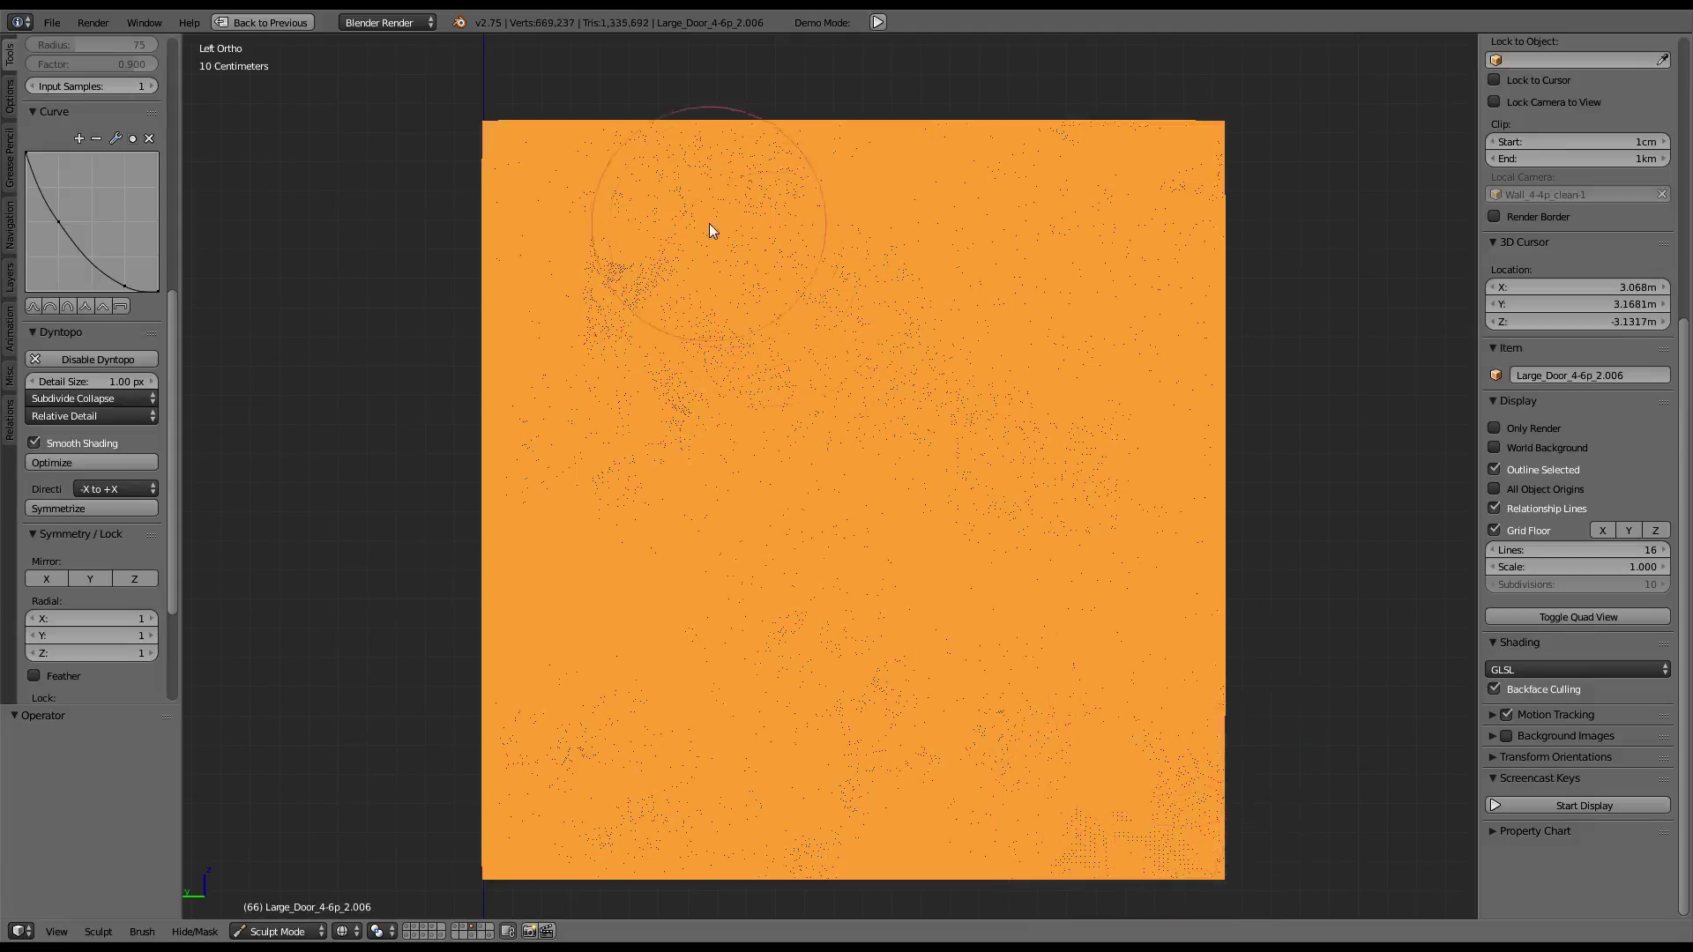
pyautogui.click(346, 931)
# Return to solid shading and select the Smooth brush
pyautogui.click(367, 871)
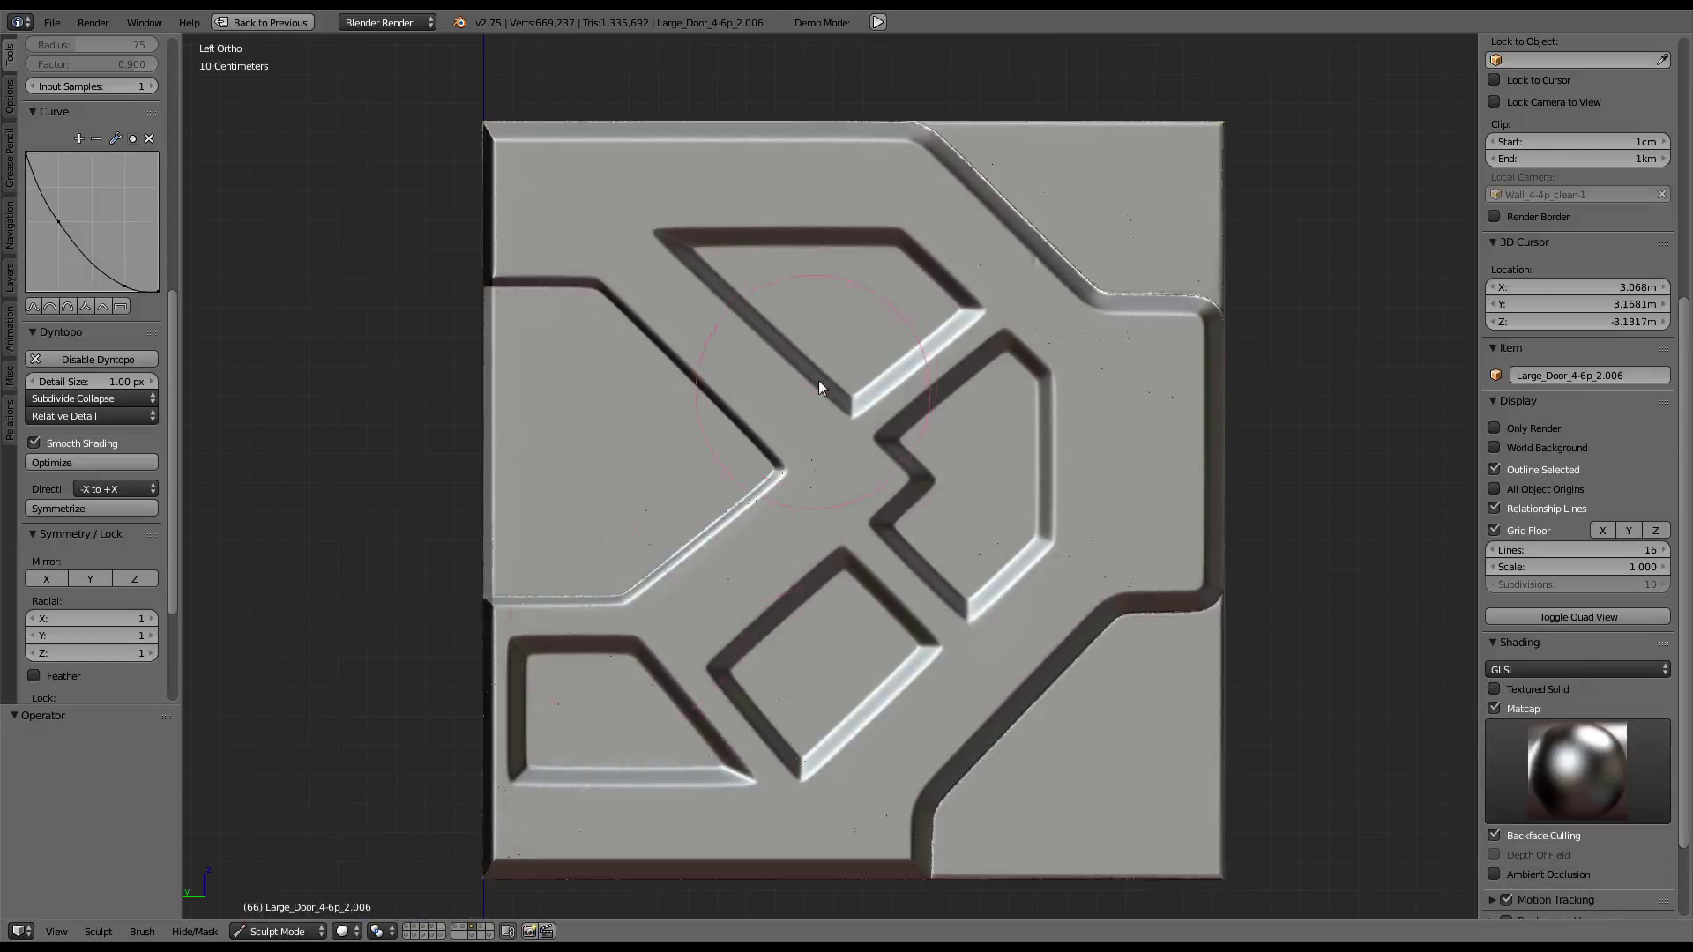
pyautogui.scroll(2, 980, 489)
pyautogui.scroll(1, 988, 479)
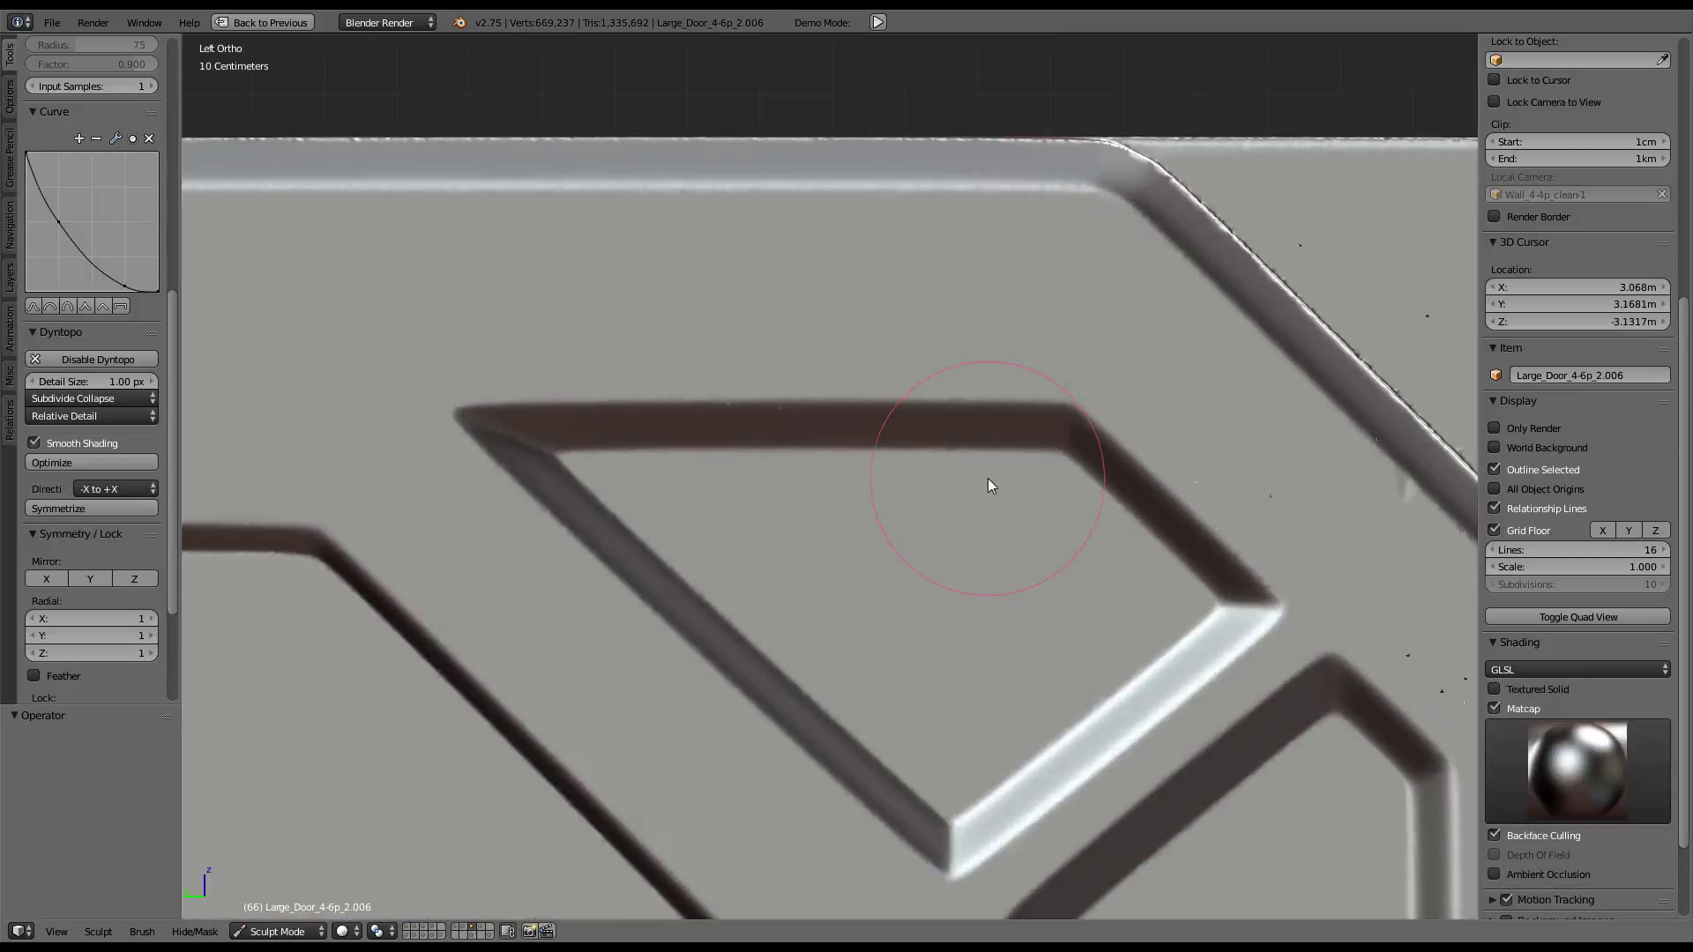
pyautogui.scroll(-1, 988, 478)
pyautogui.scroll(-2, 988, 478)
pyautogui.scroll(3, 34, 240)
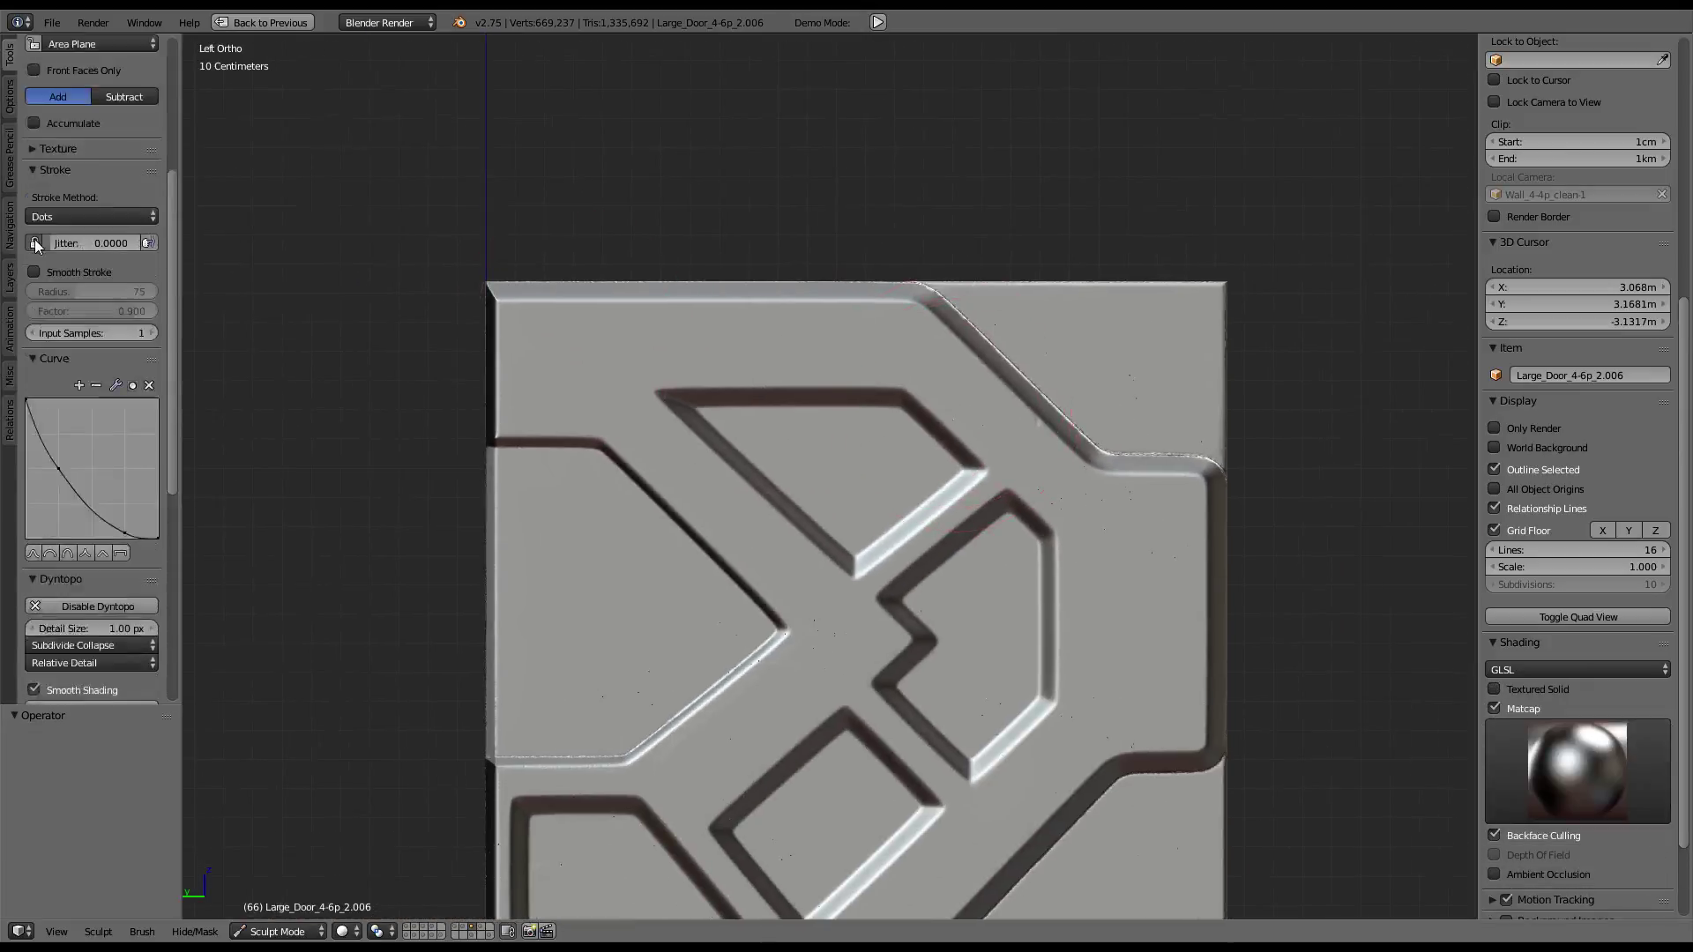
pyautogui.scroll(3, 35, 240)
pyautogui.click(71, 118)
pyautogui.click(559, 300)
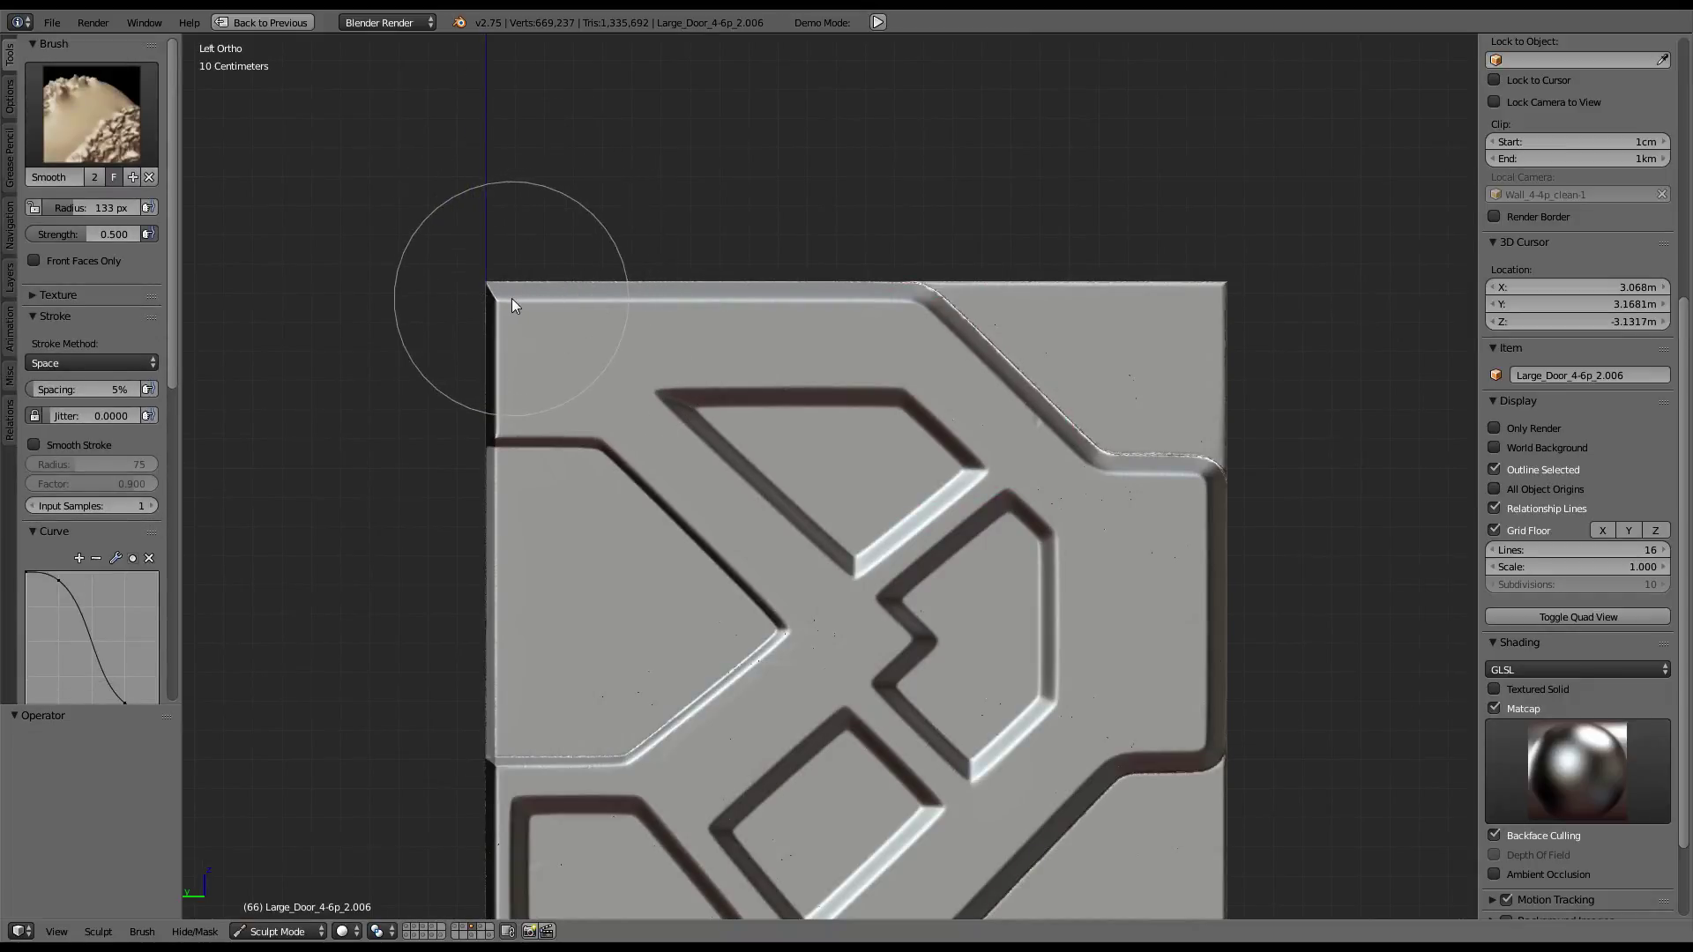
# Smooth the top, diagonal and right edges, lowering strength to 0.115
pyautogui.moveTo(651, 310)
pyautogui.mouseDown()
pyautogui.moveTo(852, 298)
pyautogui.moveTo(939, 318)
pyautogui.moveTo(1107, 448)
pyautogui.moveTo(1208, 472)
pyautogui.mouseUp()
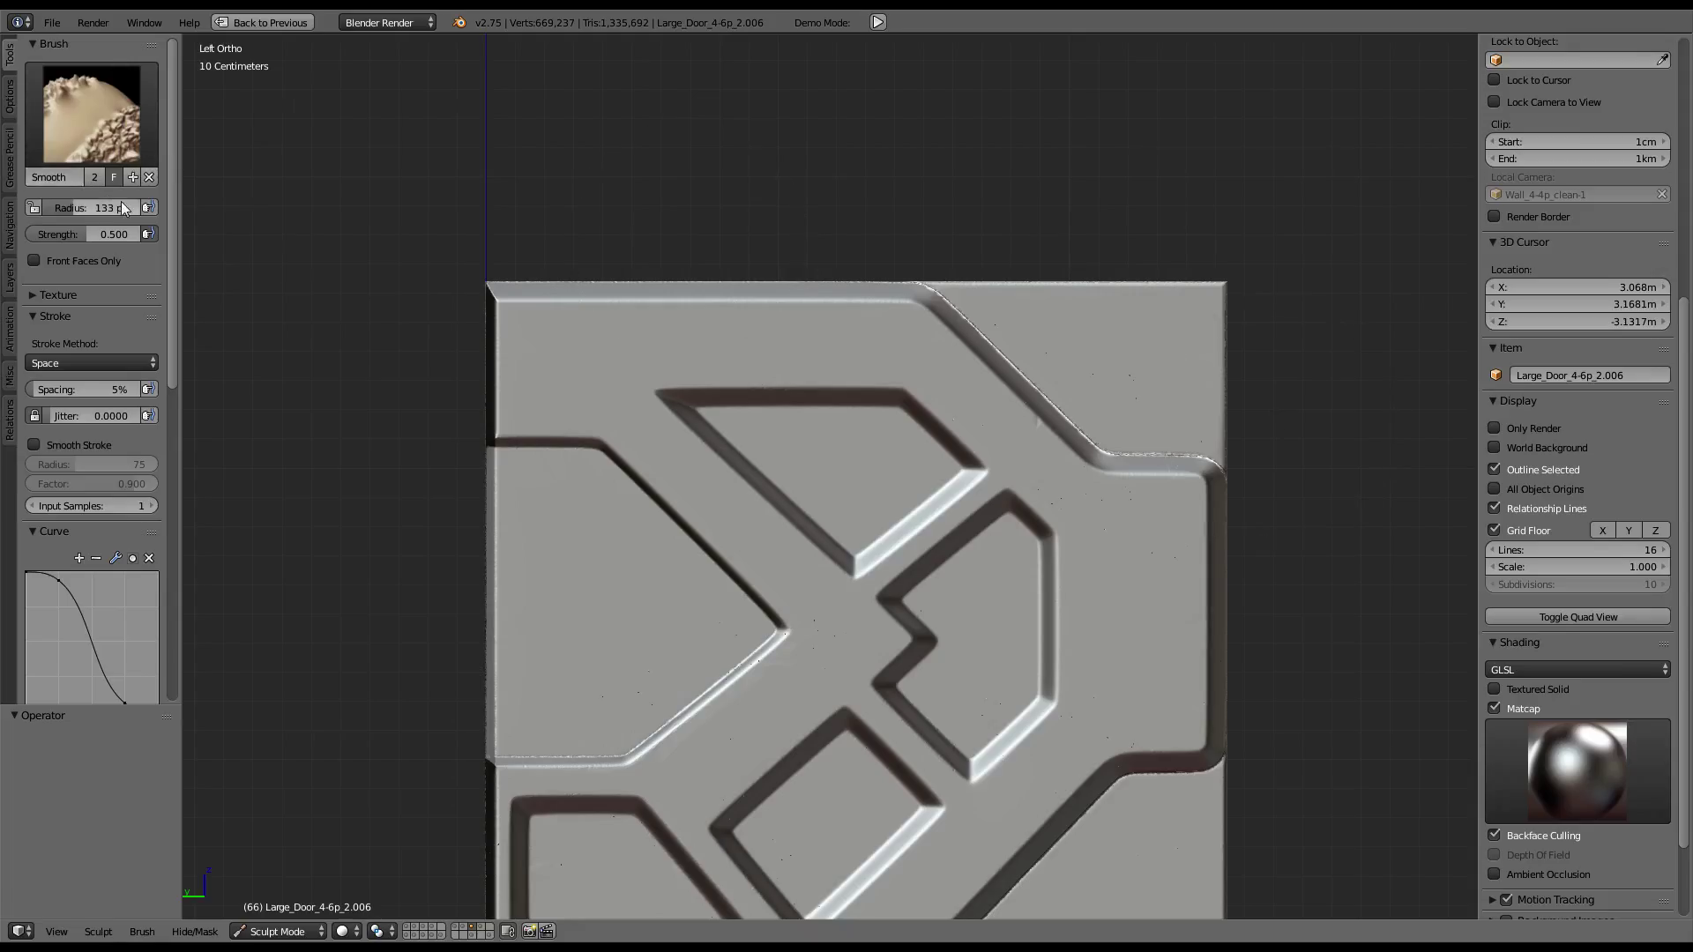
pyautogui.moveTo(114, 235); pyautogui.dragTo(68, 235)
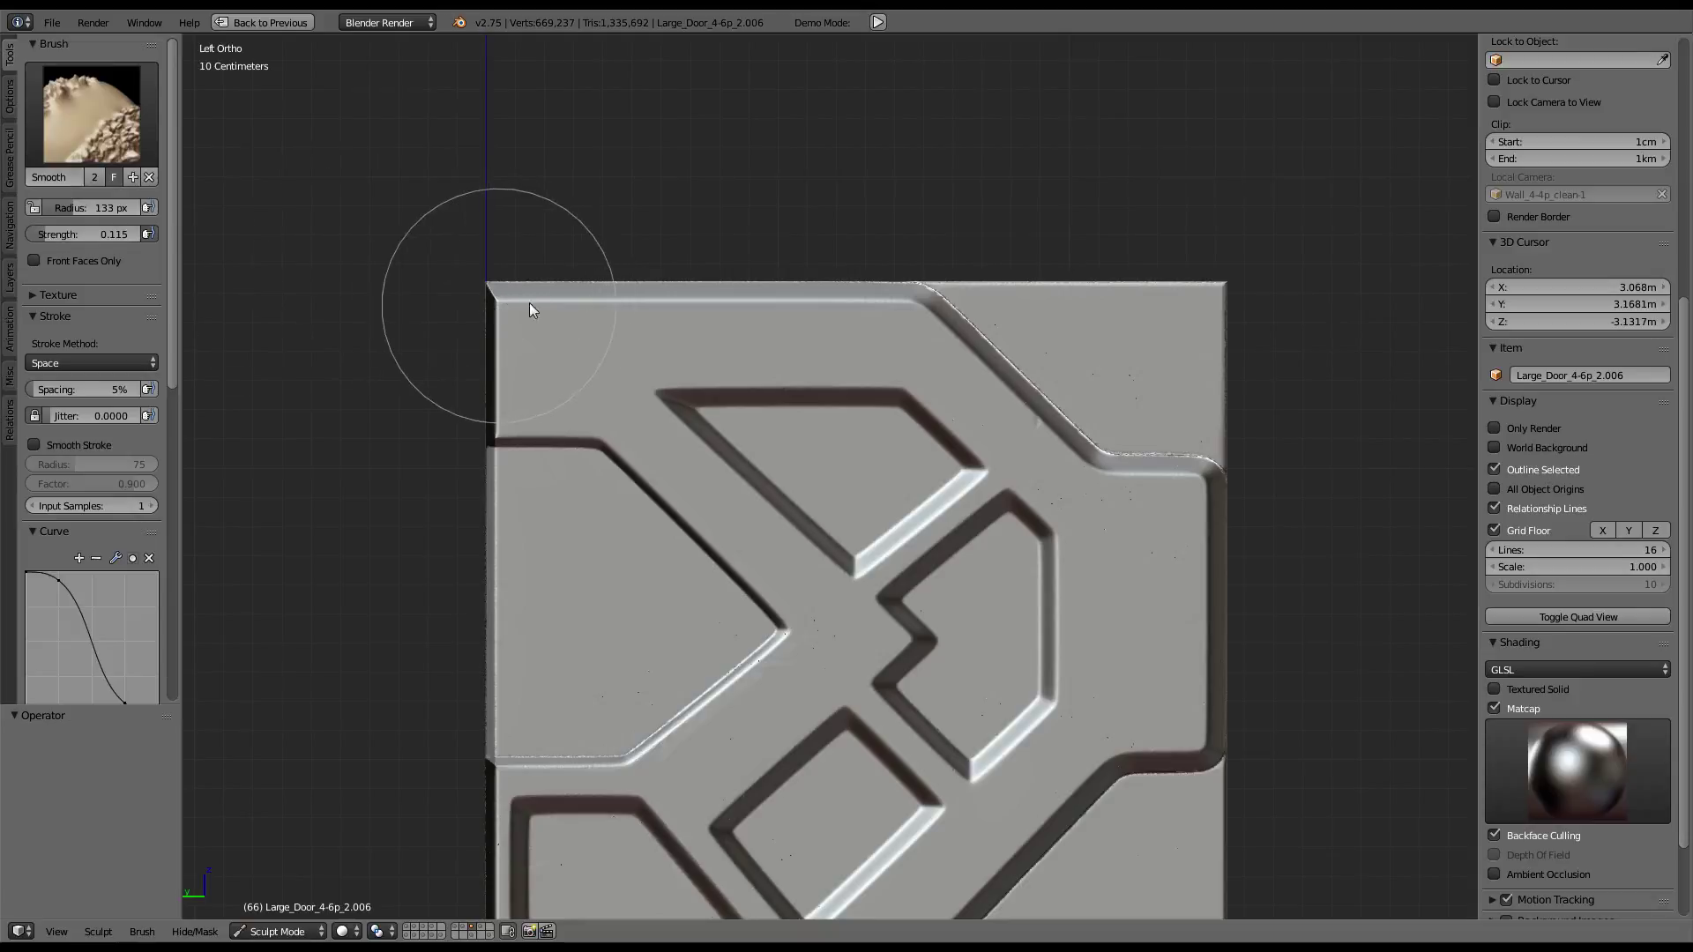
pyautogui.moveTo(902, 298)
pyautogui.mouseDown()
pyautogui.moveTo(967, 319)
pyautogui.moveTo(1062, 408)
pyautogui.moveTo(1210, 455)
pyautogui.moveTo(1218, 291)
pyautogui.mouseUp()
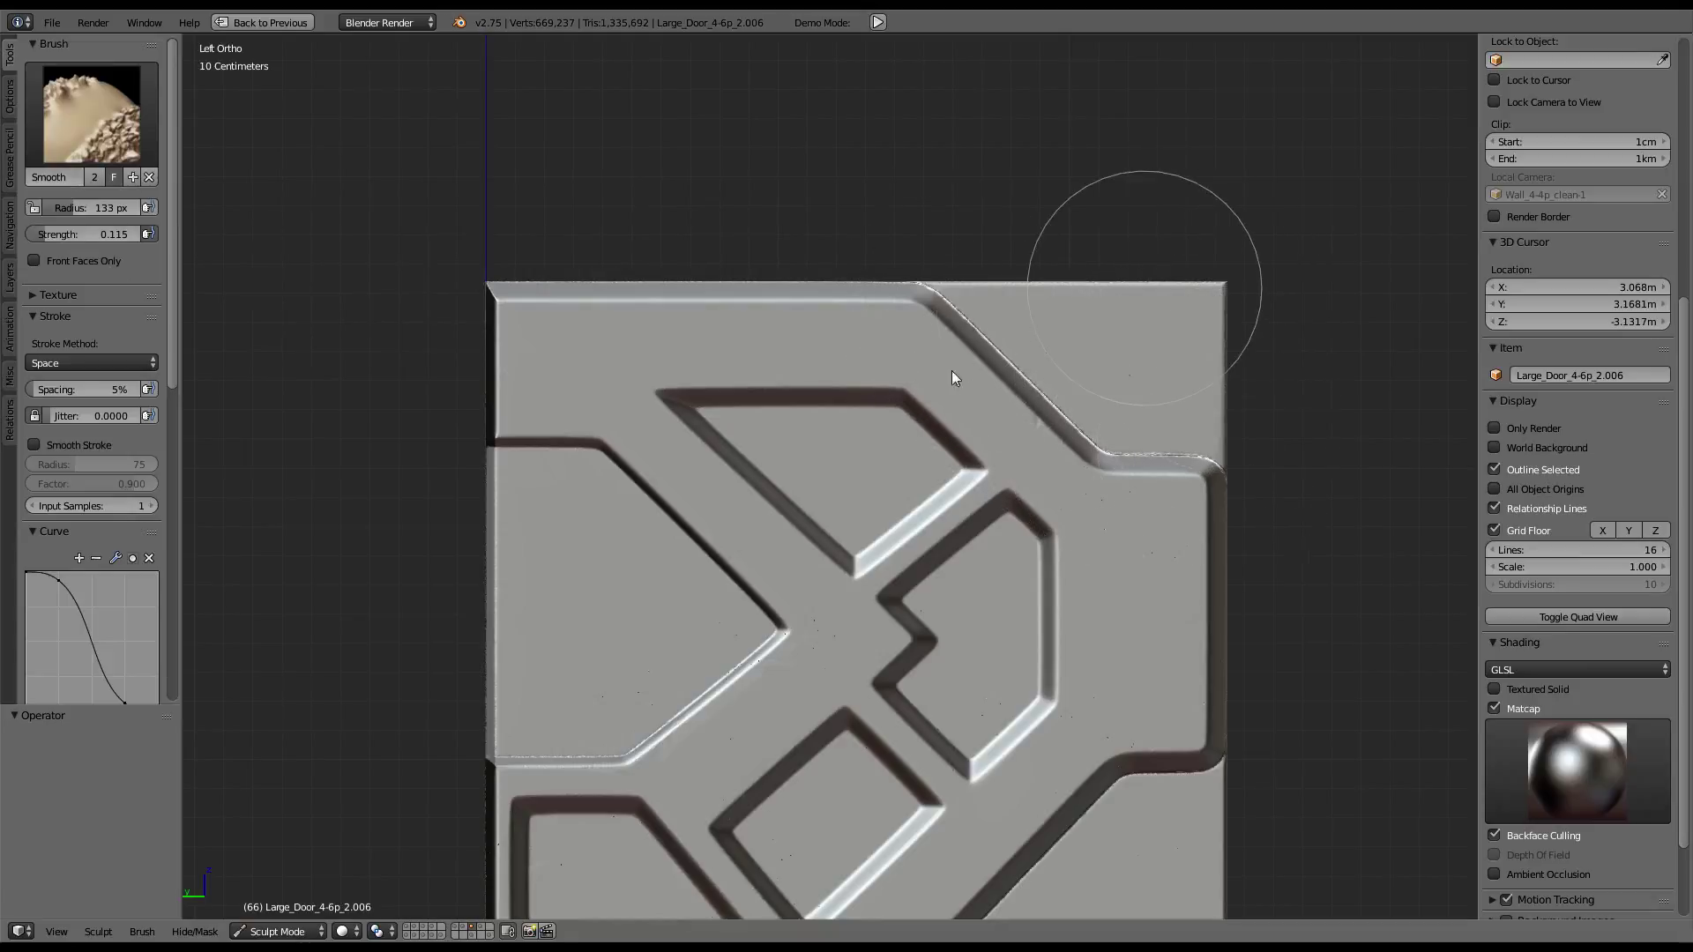
pyautogui.moveTo(1084, 497)
pyautogui.mouseDown()
pyautogui.moveTo(1183, 503)
pyautogui.moveTo(1217, 650)
pyautogui.moveTo(1217, 756)
pyautogui.moveTo(1125, 781)
pyautogui.mouseUp()
# Smooth the door panel's left and bottom edges with the Smooth brush
pyautogui.scroll(-1, 873, 459)
pyautogui.keyDown('shift'); pyautogui.moveTo(874, 460); pyautogui.dragTo(939, 284, button='middle'); pyautogui.keyUp('shift')
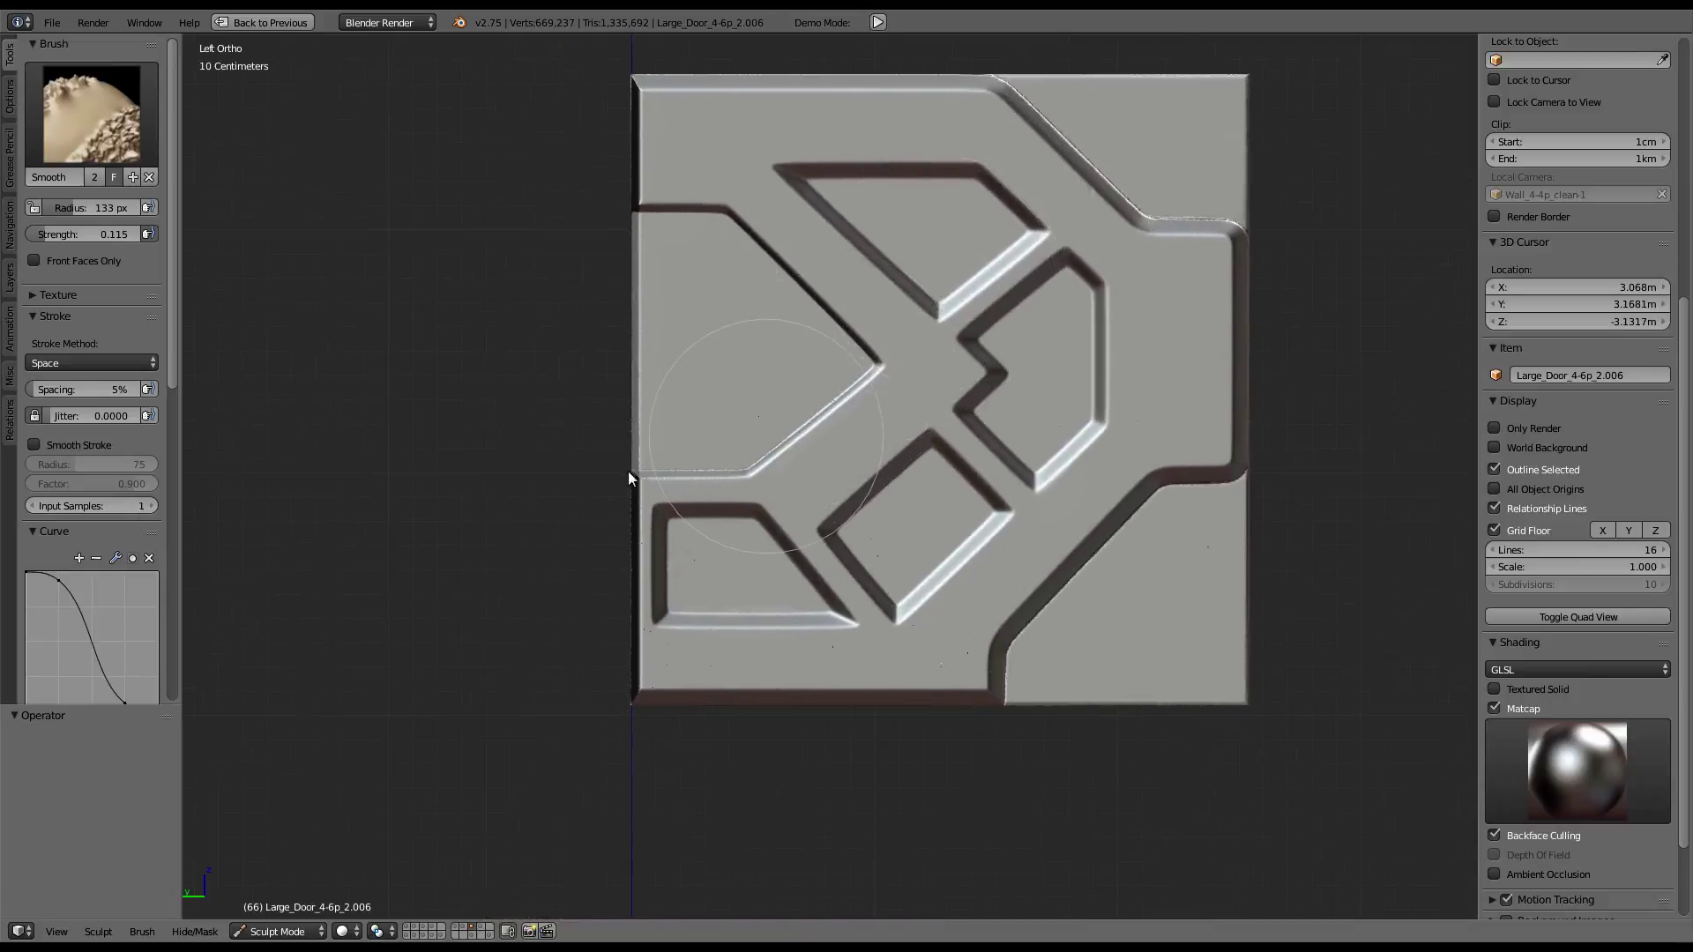
pyautogui.scroll(1, 612, 463)
pyautogui.scroll(1, 627, 478)
pyautogui.scroll(1, 746, 522)
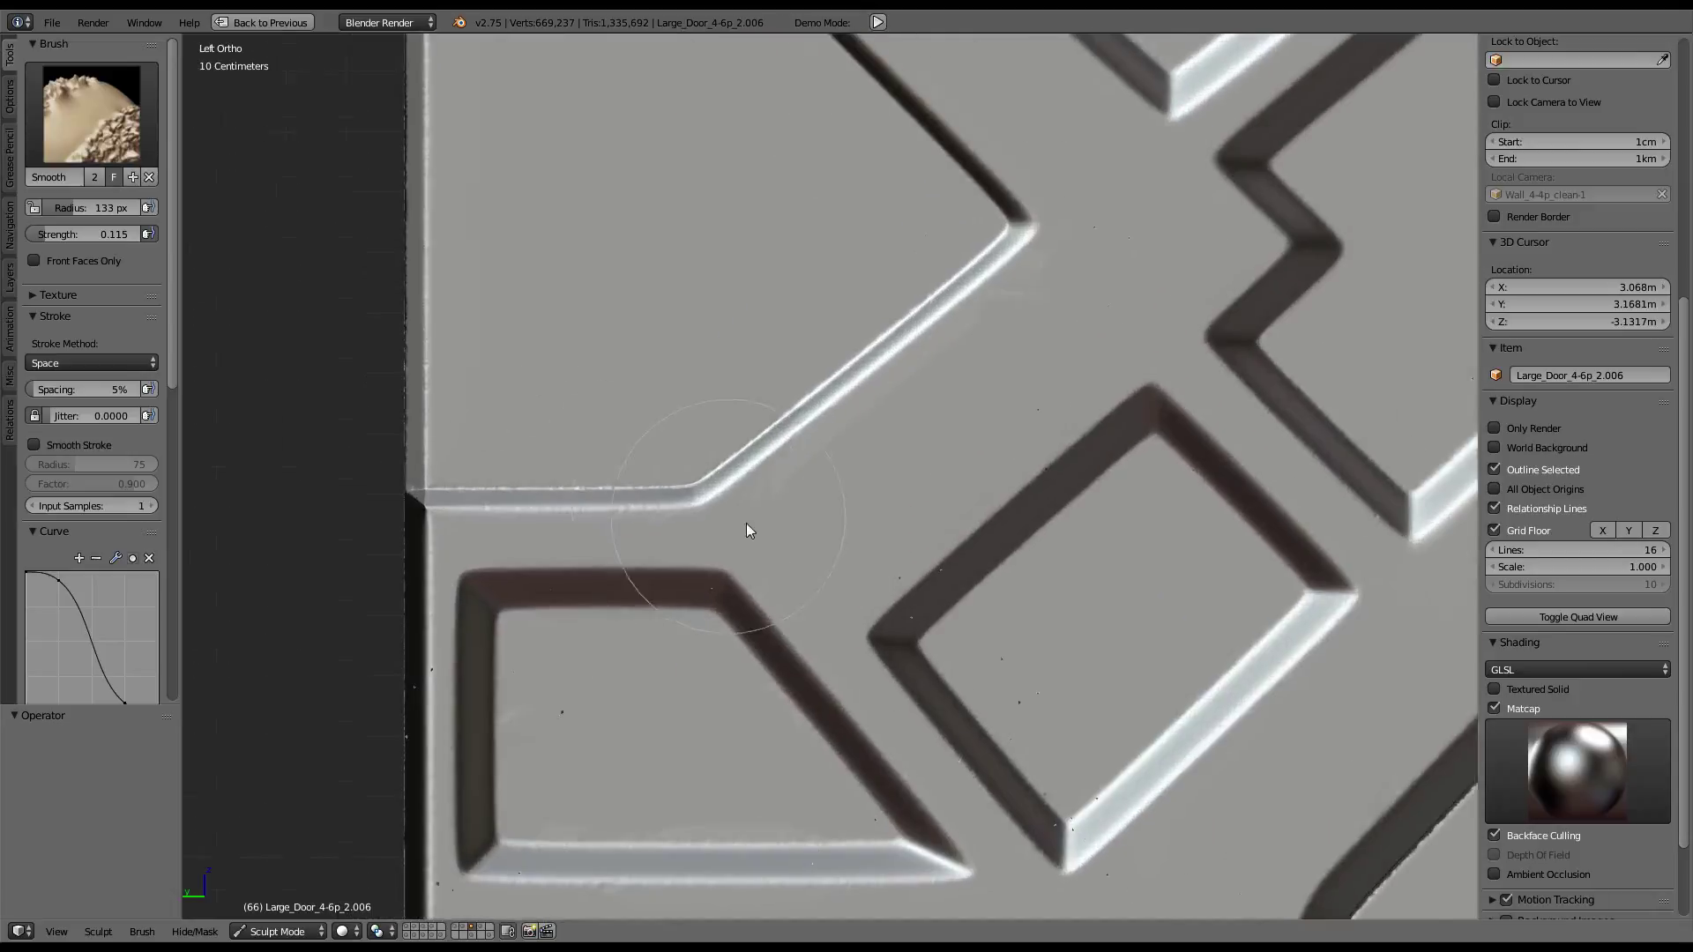
pyautogui.scroll(1, 618, 519)
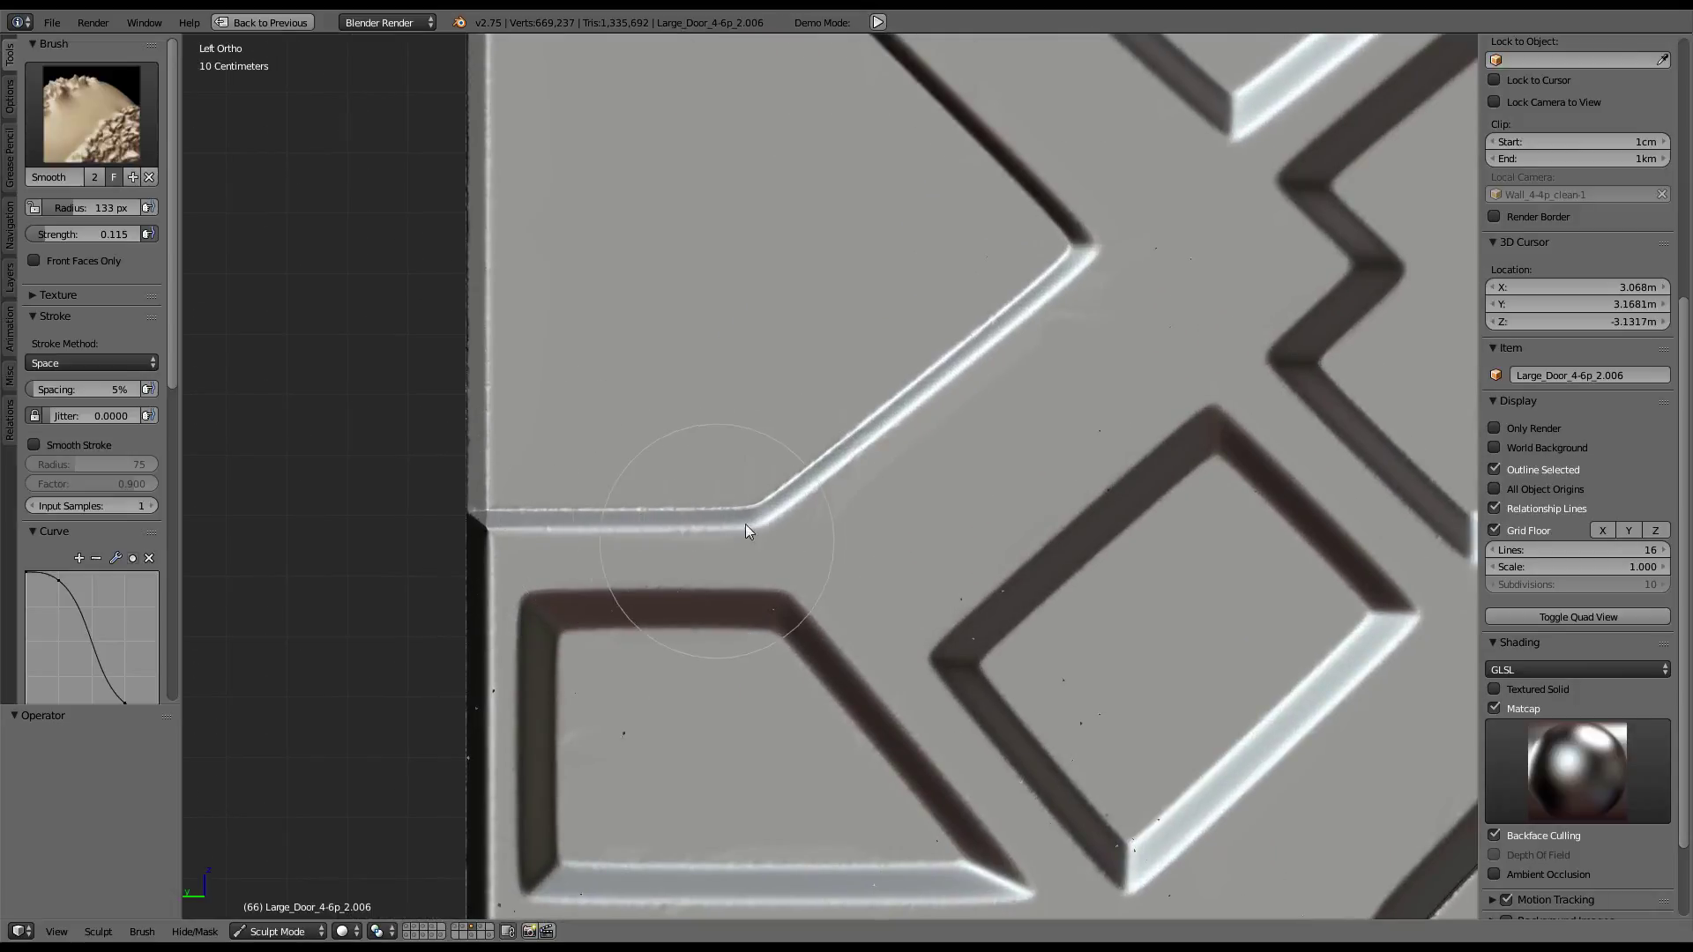
pyautogui.keyDown('shift'); pyautogui.scroll(-3, 1054, 243); pyautogui.keyUp('shift')
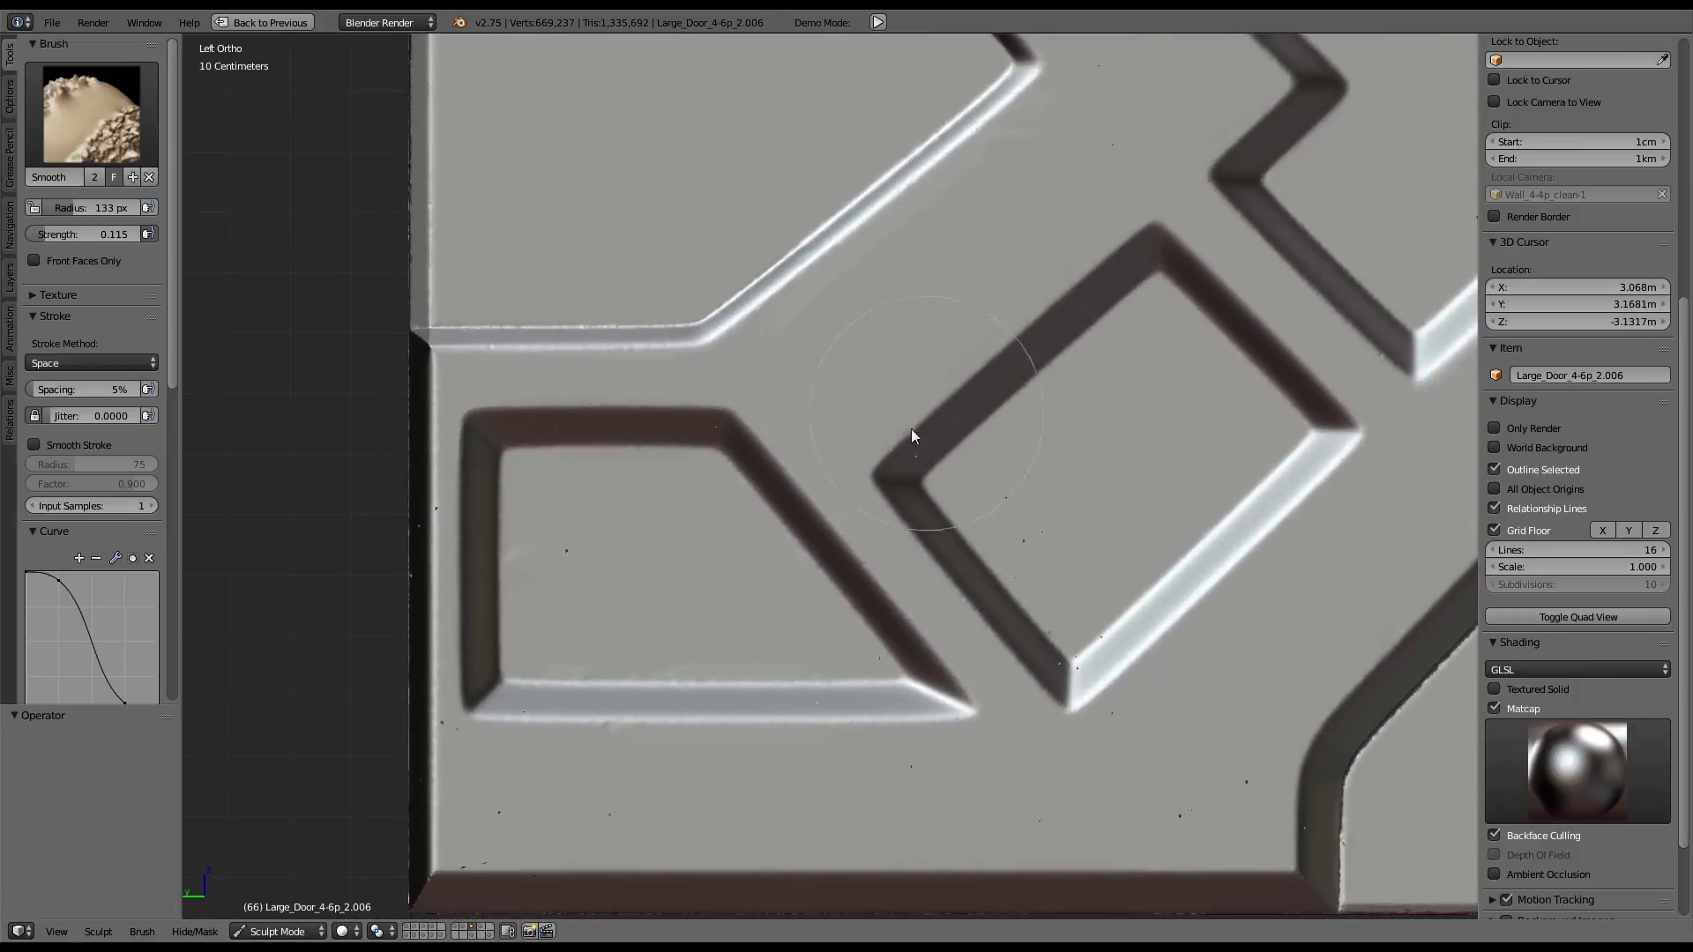
pyautogui.keyDown('shift'); pyautogui.moveTo(1069, 645); pyautogui.dragTo(1207, 531, button='middle'); pyautogui.keyUp('shift')
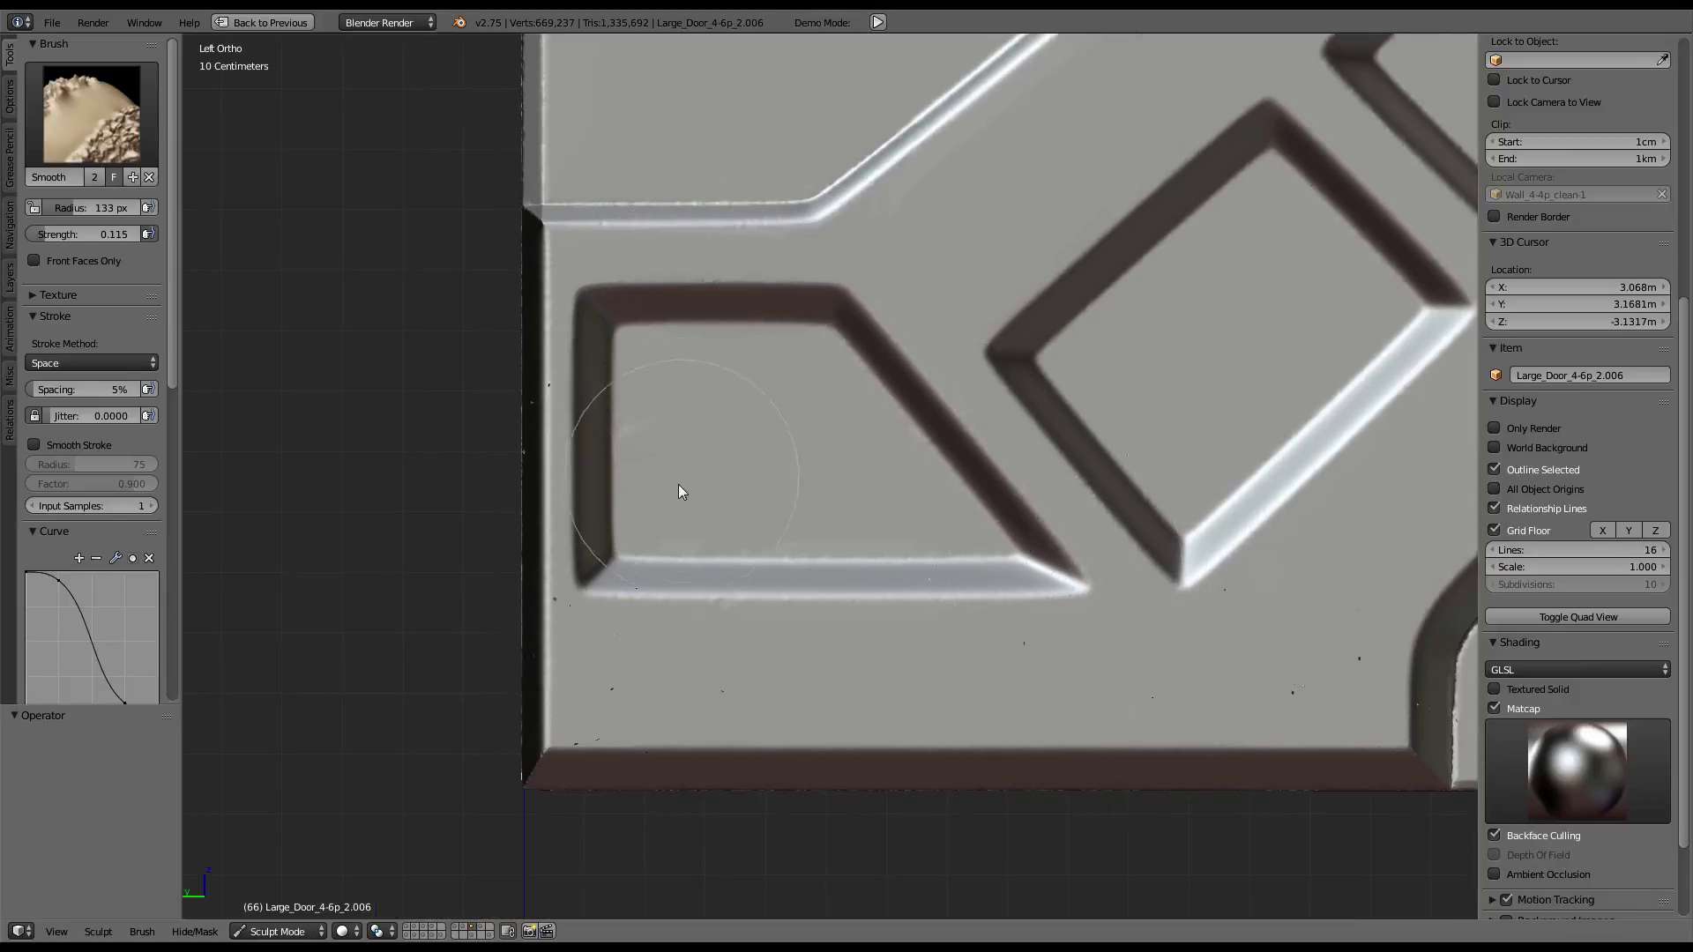
pyautogui.moveTo(541, 451); pyautogui.dragTo(834, 737)
# Smooth the diagonal groove's jagged corner and edge
pyautogui.keyDown('shift'); pyautogui.moveTo(792, 711); pyautogui.dragTo(427, 617, button='middle'); pyautogui.keyUp('shift')
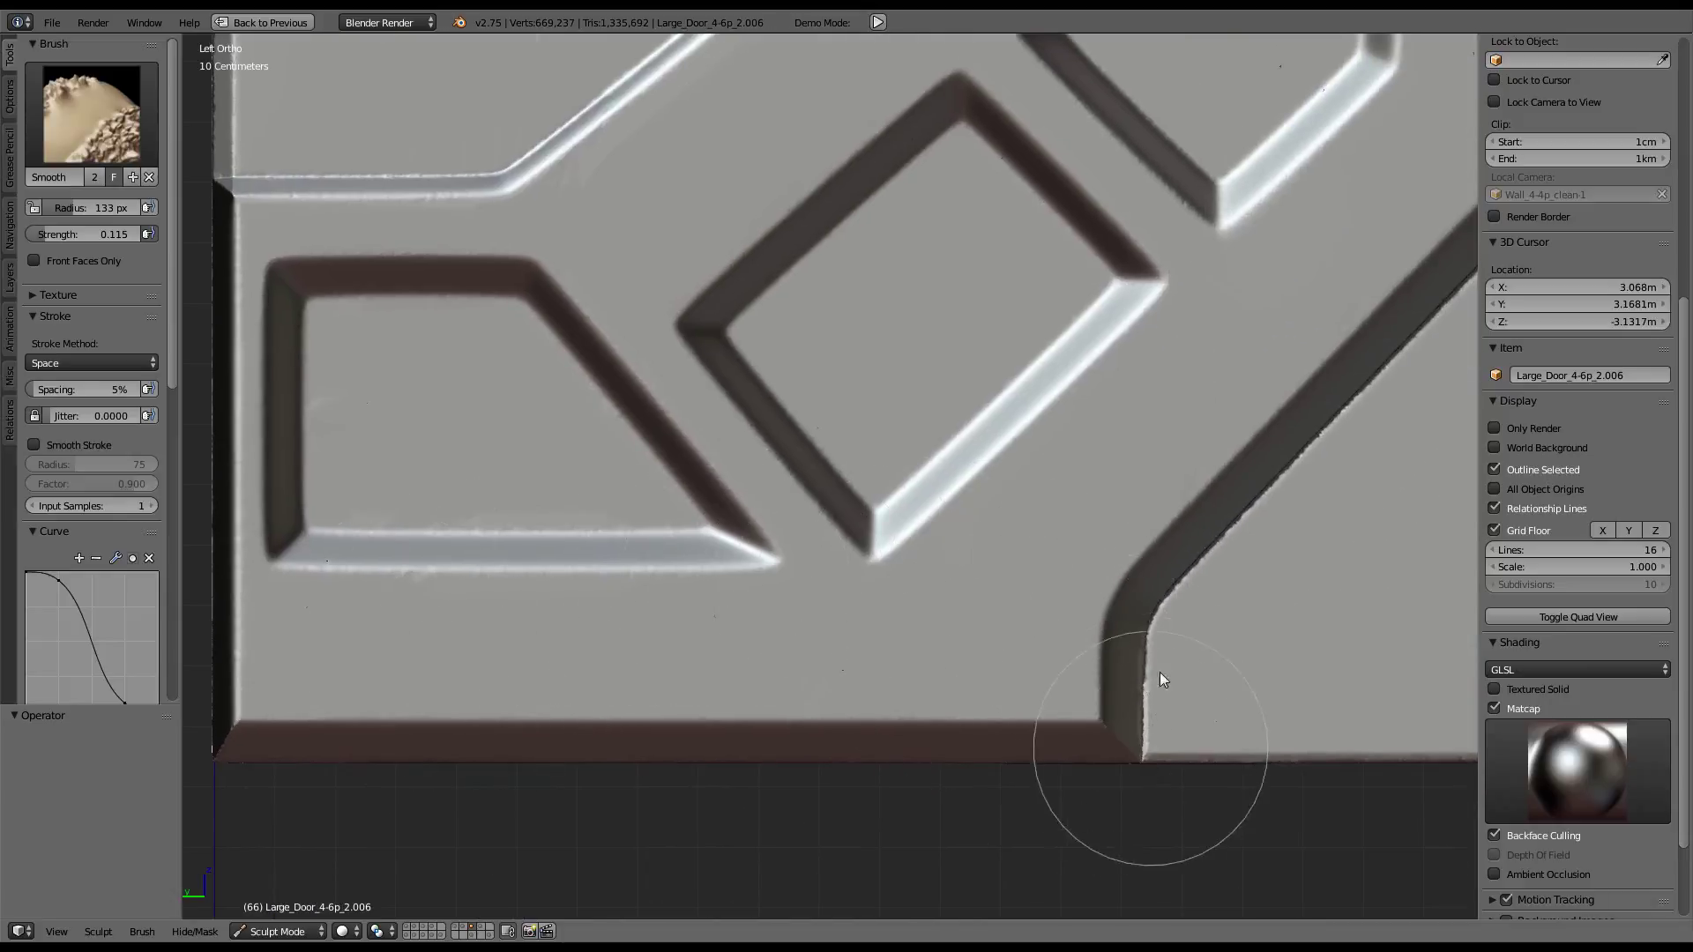
pyautogui.keyDown('shift'); pyautogui.moveTo(1151, 577); pyautogui.dragTo(637, 685, button='middle'); pyautogui.keyUp('shift')
pyautogui.scroll(3, 638, 684)
pyautogui.moveTo(637, 685)
pyautogui.mouseDown()
pyautogui.moveTo(637, 799)
pyautogui.moveTo(1039, 358)
pyautogui.moveTo(1235, 268)
pyautogui.mouseUp()
# Smooth the sharp lower-right groove corner and along the groove toward the top-left
pyautogui.scroll(-5, 1234, 277)
pyautogui.scroll(-1, 1124, 315)
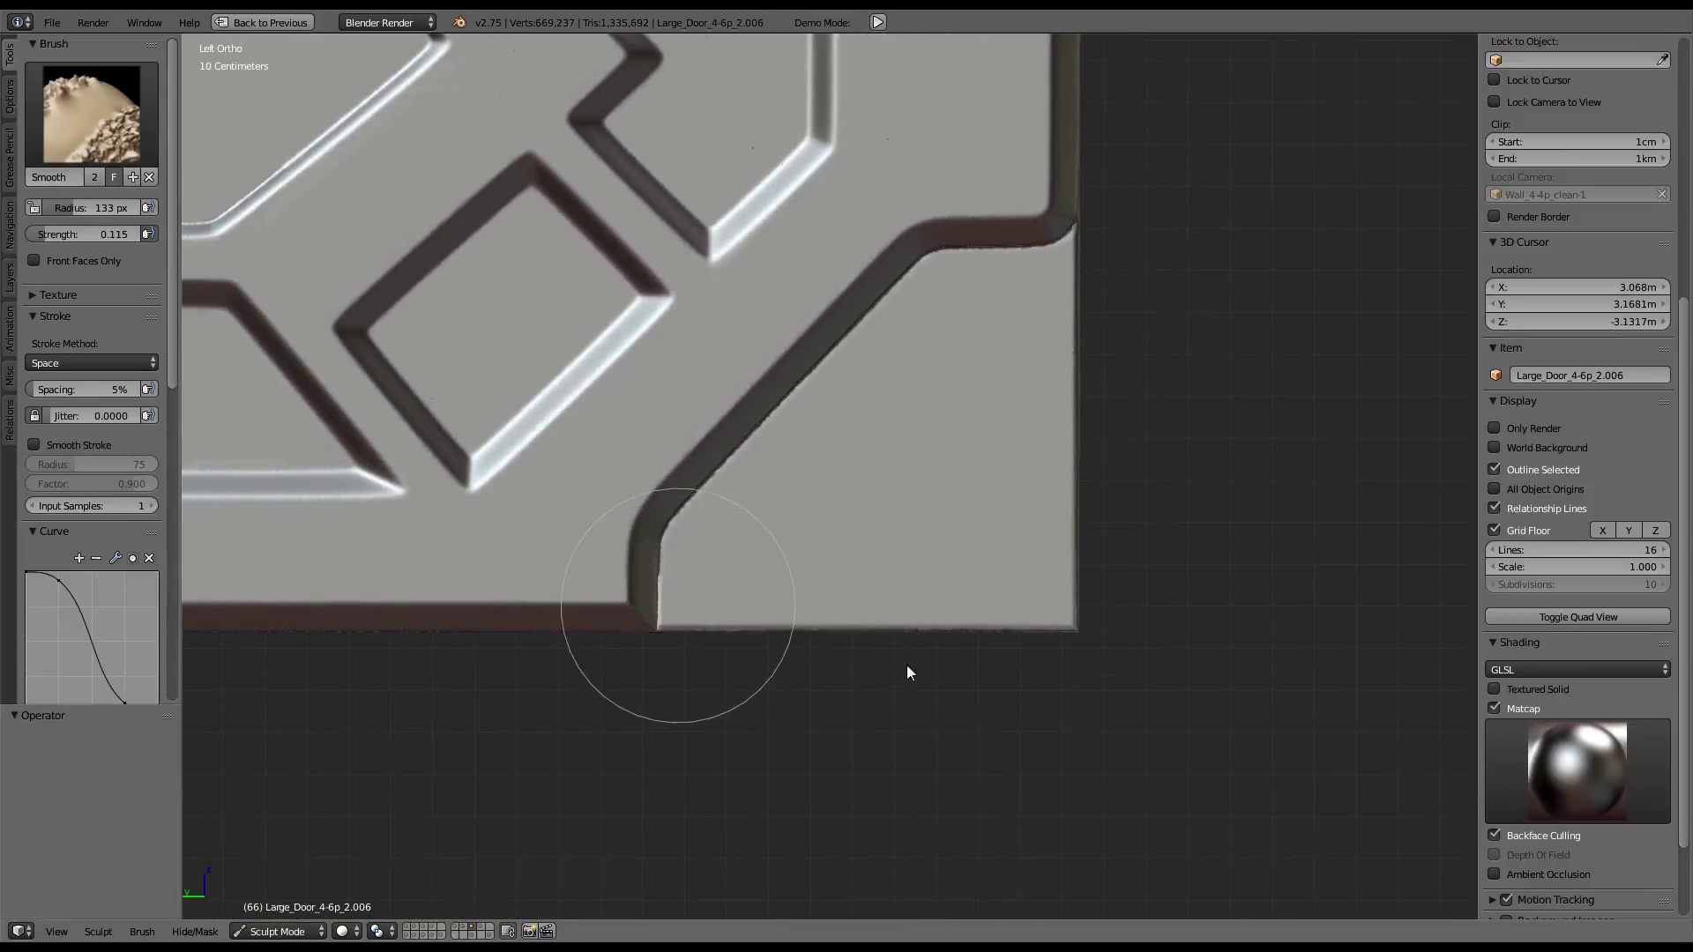
pyautogui.keyDown('shift'); pyautogui.moveTo(974, 332); pyautogui.dragTo(891, 685, button='middle'); pyautogui.keyUp('shift')
pyautogui.moveTo(891, 685)
pyautogui.mouseDown()
pyautogui.moveTo(974, 545)
pyautogui.moveTo(956, 215)
pyautogui.moveTo(886, 134)
pyautogui.moveTo(767, 141)
pyautogui.mouseUp()
pyautogui.keyDown('shift'); pyautogui.moveTo(768, 141); pyautogui.dragTo(769, 603, button='middle'); pyautogui.keyUp('shift')
pyautogui.scroll(4, 908, 688)
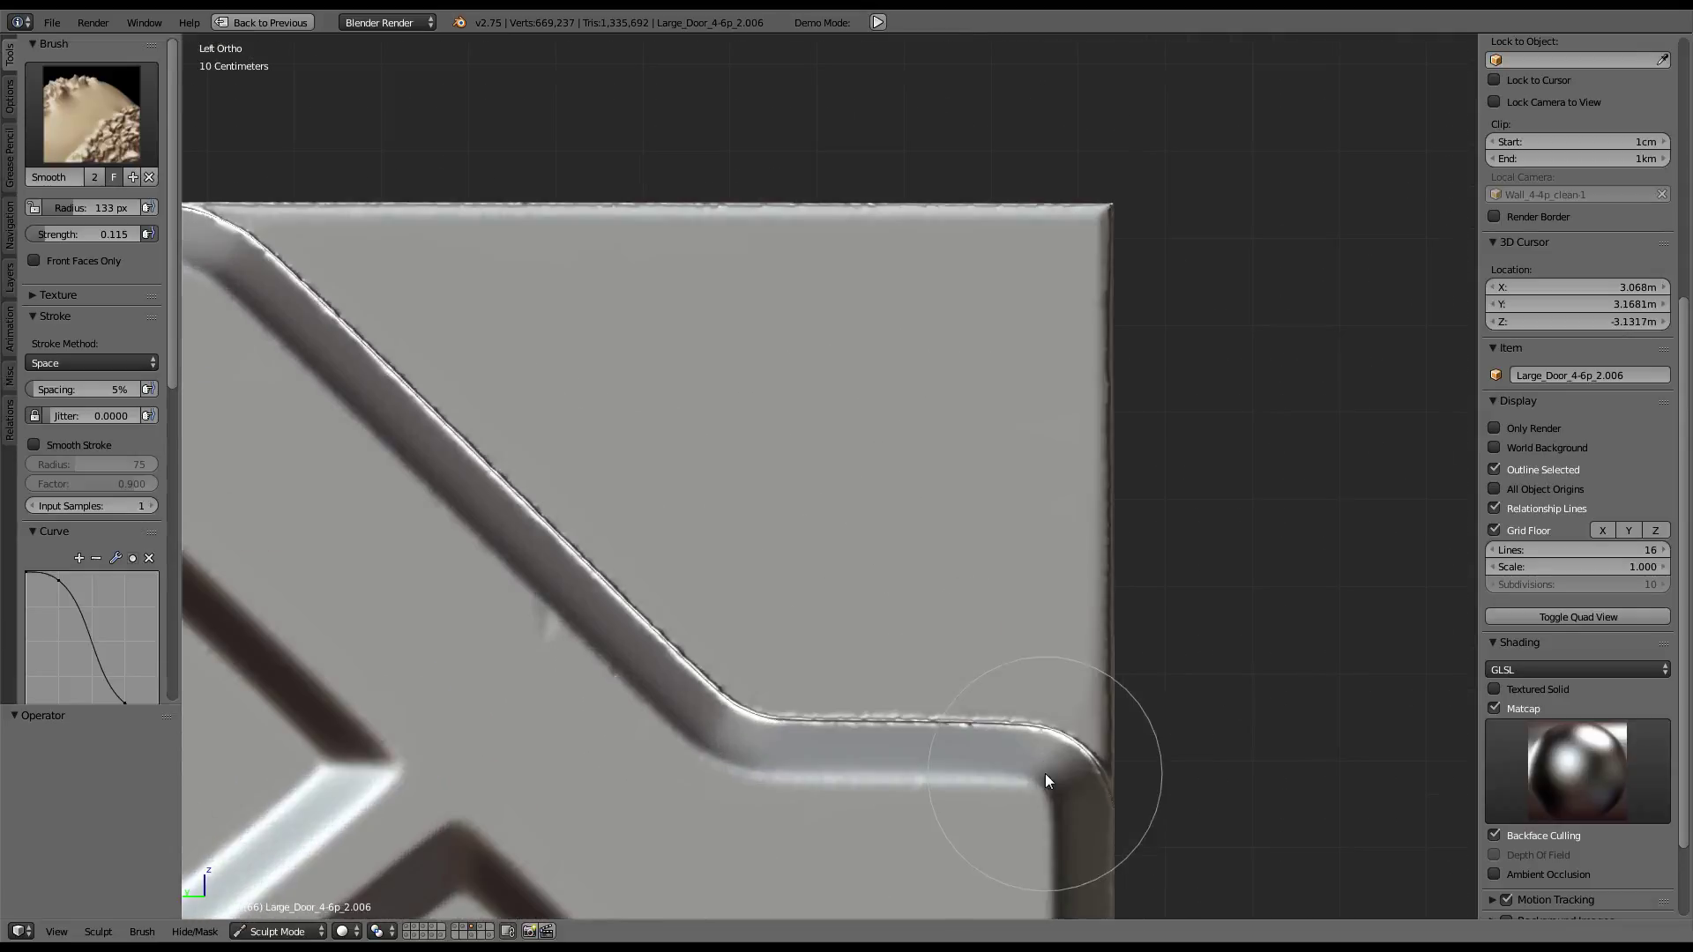
pyautogui.moveTo(997, 722)
pyautogui.mouseDown()
pyautogui.moveTo(751, 702)
pyautogui.moveTo(267, 219)
pyautogui.mouseUp()
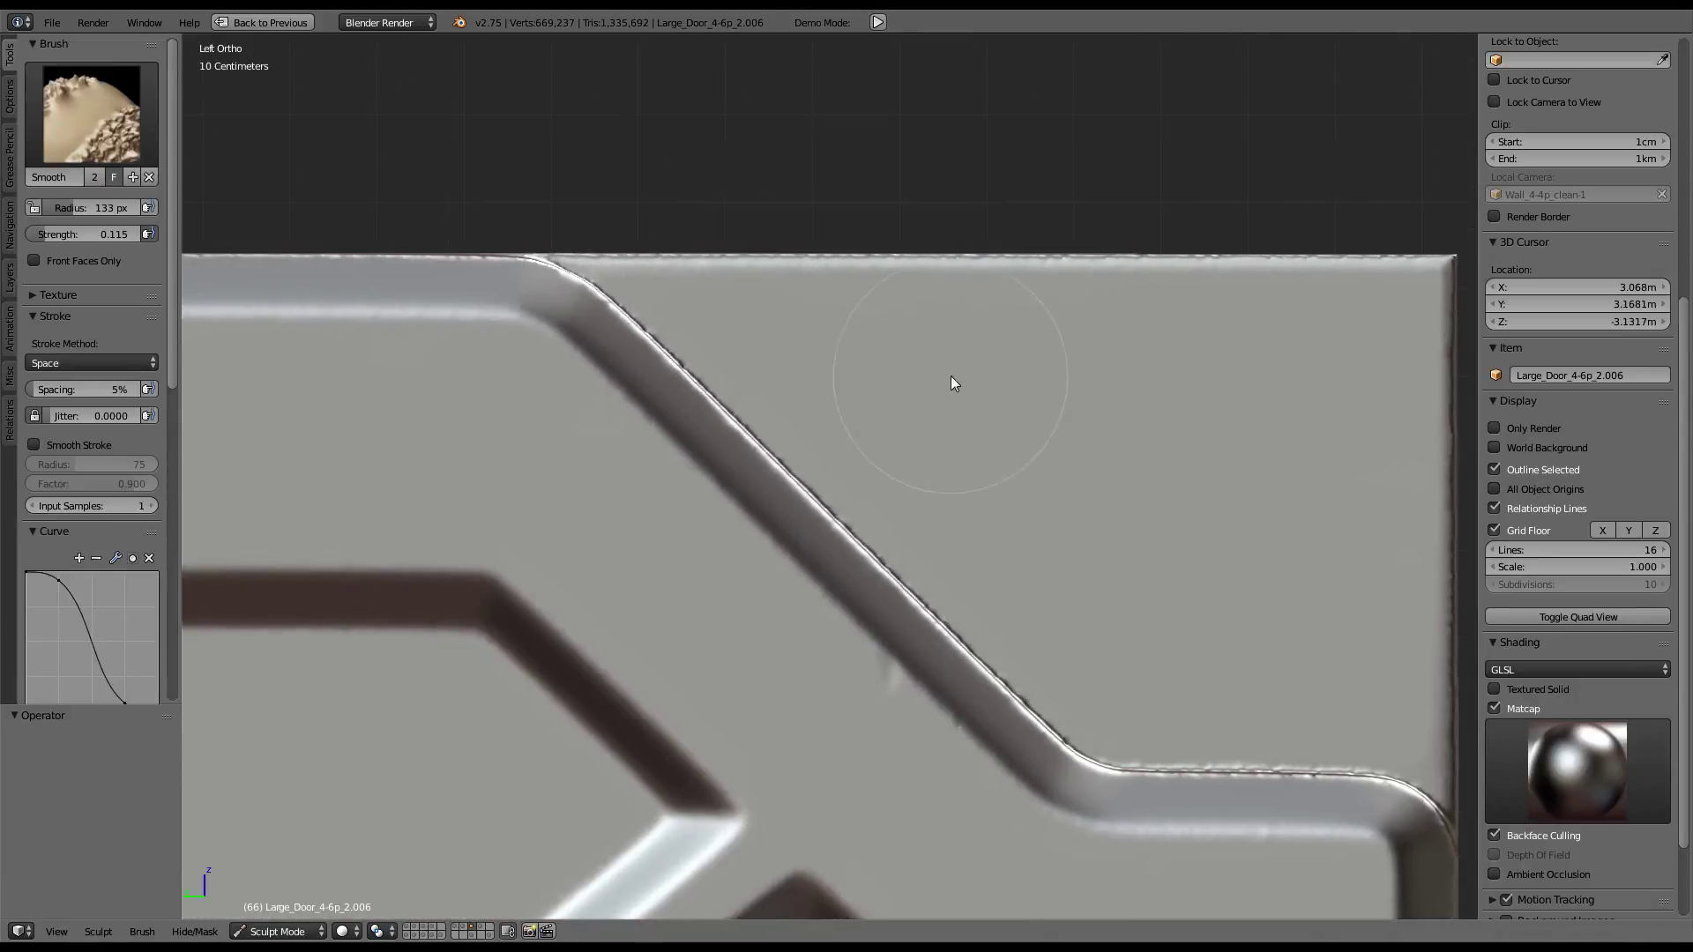
# Retune the Smooth brush to 79 px radius and 0.328 strength, smoothing the diagonal groove edge
pyautogui.keyDown('shift'); pyautogui.moveTo(609, 324); pyautogui.dragTo(951, 375, button='middle'); pyautogui.keyUp('shift')
pyautogui.moveTo(88, 207)
pyautogui.mouseDown()
pyautogui.moveTo(44, 208)
pyautogui.moveTo(62, 234)
pyautogui.mouseUp()
pyautogui.moveTo(599, 313); pyautogui.dragTo(906, 602)
pyautogui.moveTo(70, 207)
pyautogui.mouseDown()
pyautogui.moveTo(119, 207)
pyautogui.moveTo(84, 239)
pyautogui.mouseUp()
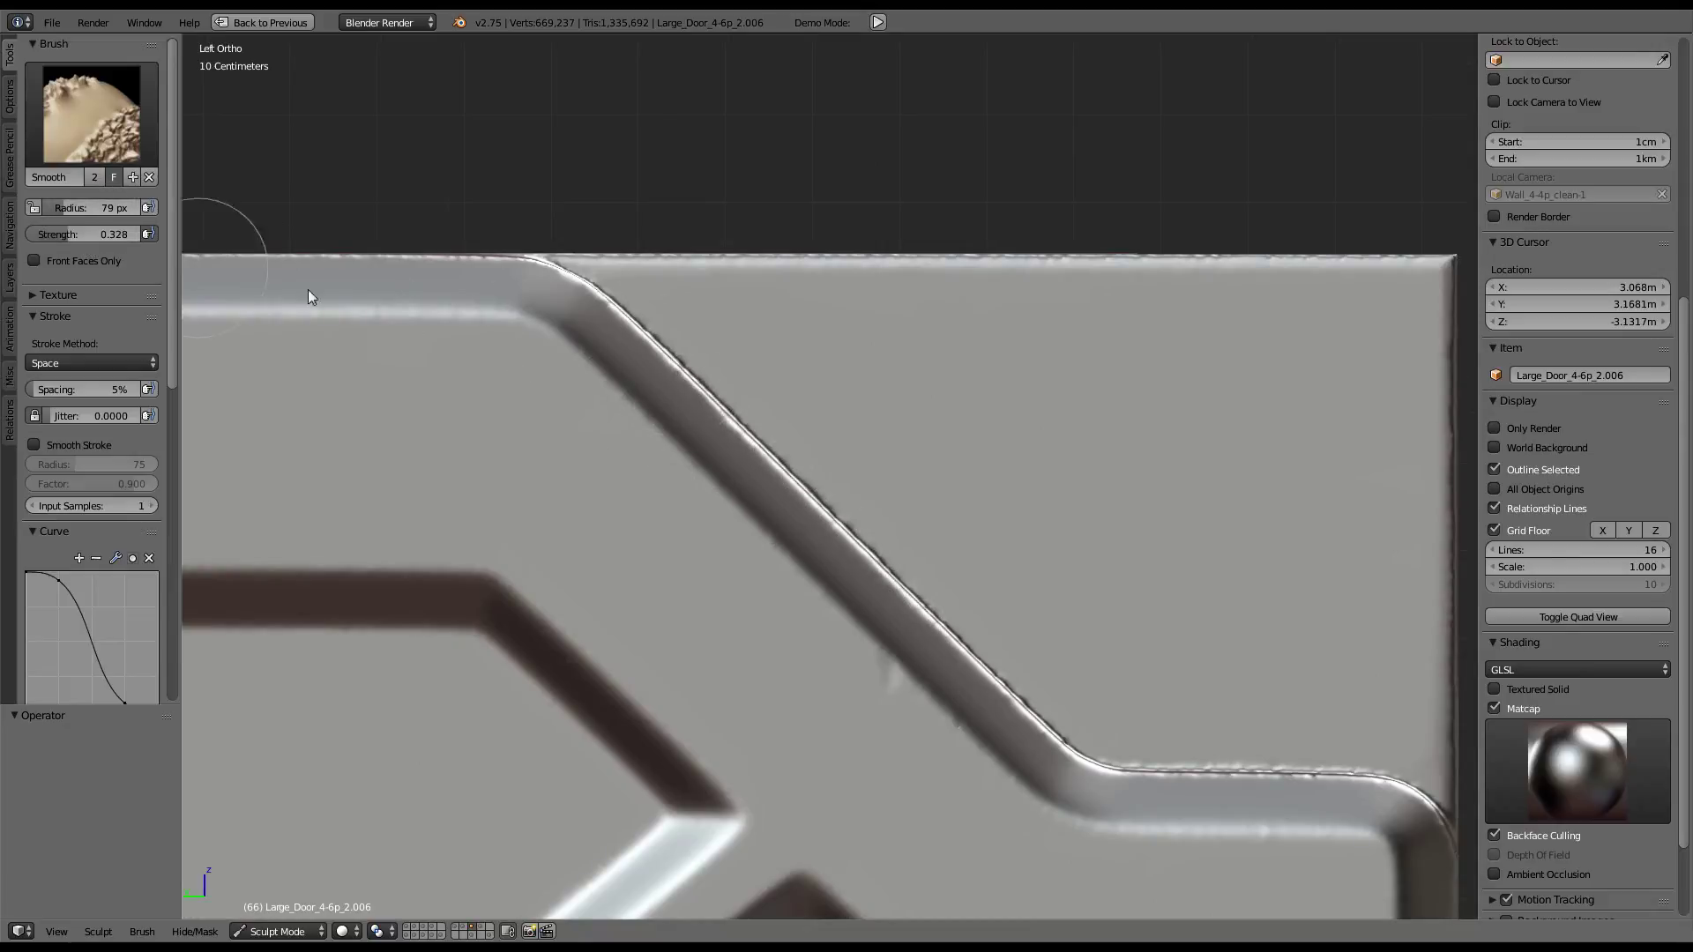
pyautogui.keyDown('shift'); pyautogui.moveTo(689, 374); pyautogui.dragTo(531, 321, button='middle'); pyautogui.keyUp('shift')
pyautogui.moveTo(504, 291)
pyautogui.mouseDown()
pyautogui.moveTo(684, 448)
pyautogui.moveTo(854, 632)
pyautogui.moveTo(991, 716)
pyautogui.moveTo(1267, 737)
pyautogui.moveTo(1104, 774)
pyautogui.mouseUp()
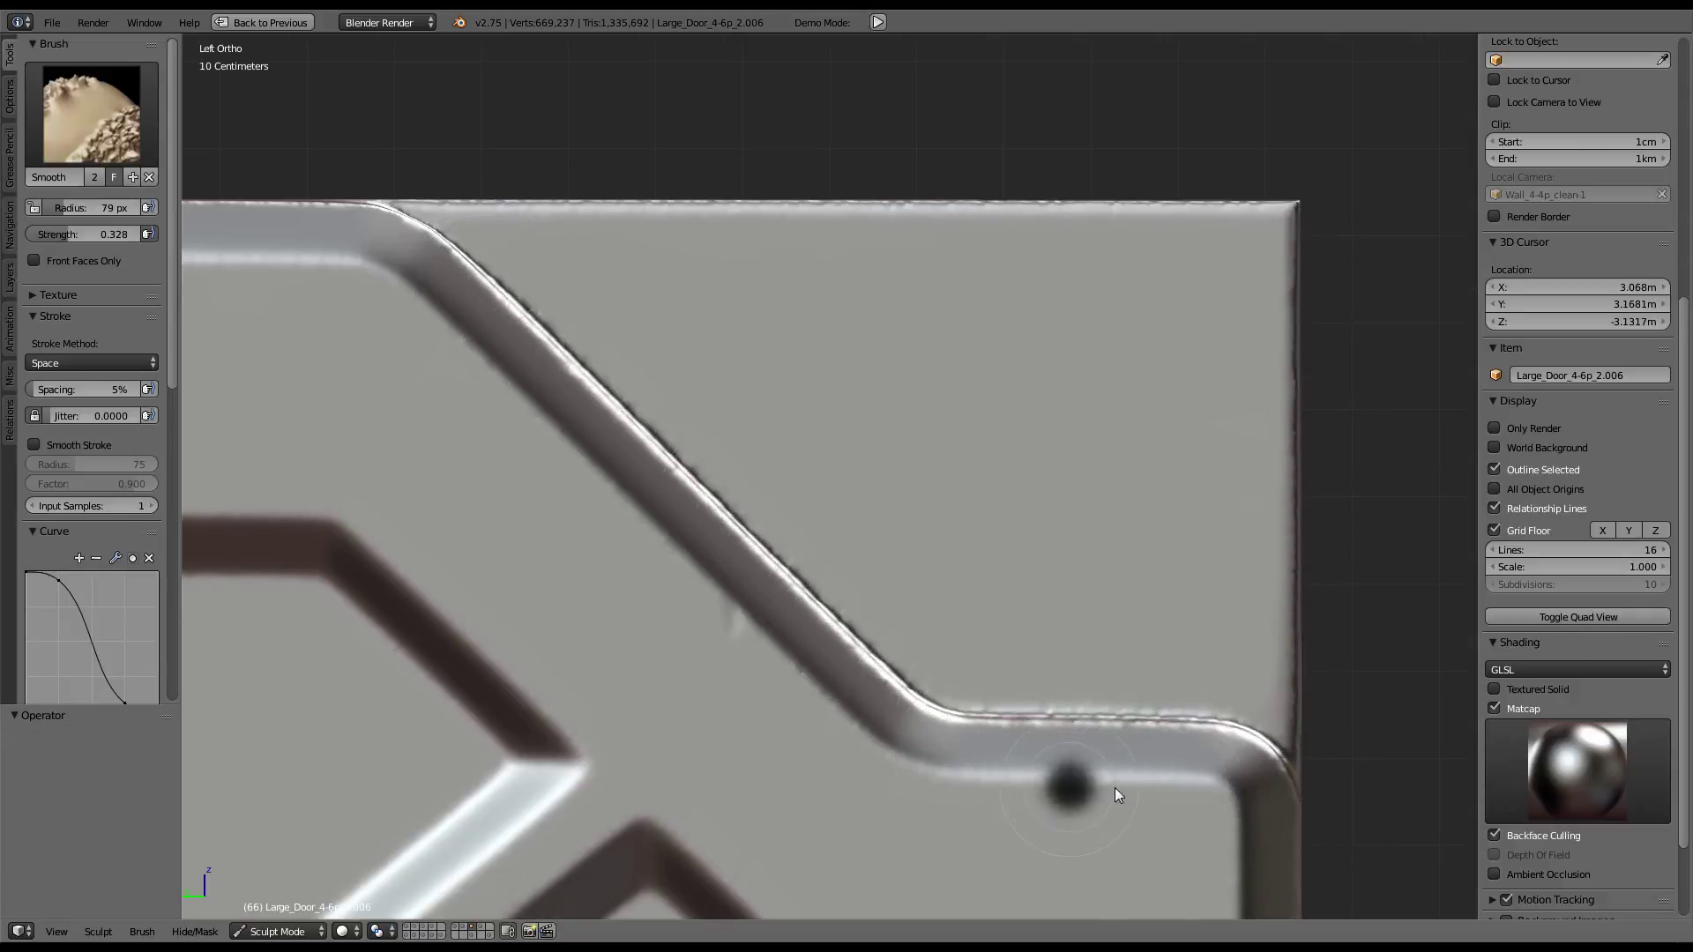
# Shrink the Smooth brush to 51 px and smooth the door's top edge to the left corner
pyautogui.click(1115, 787)
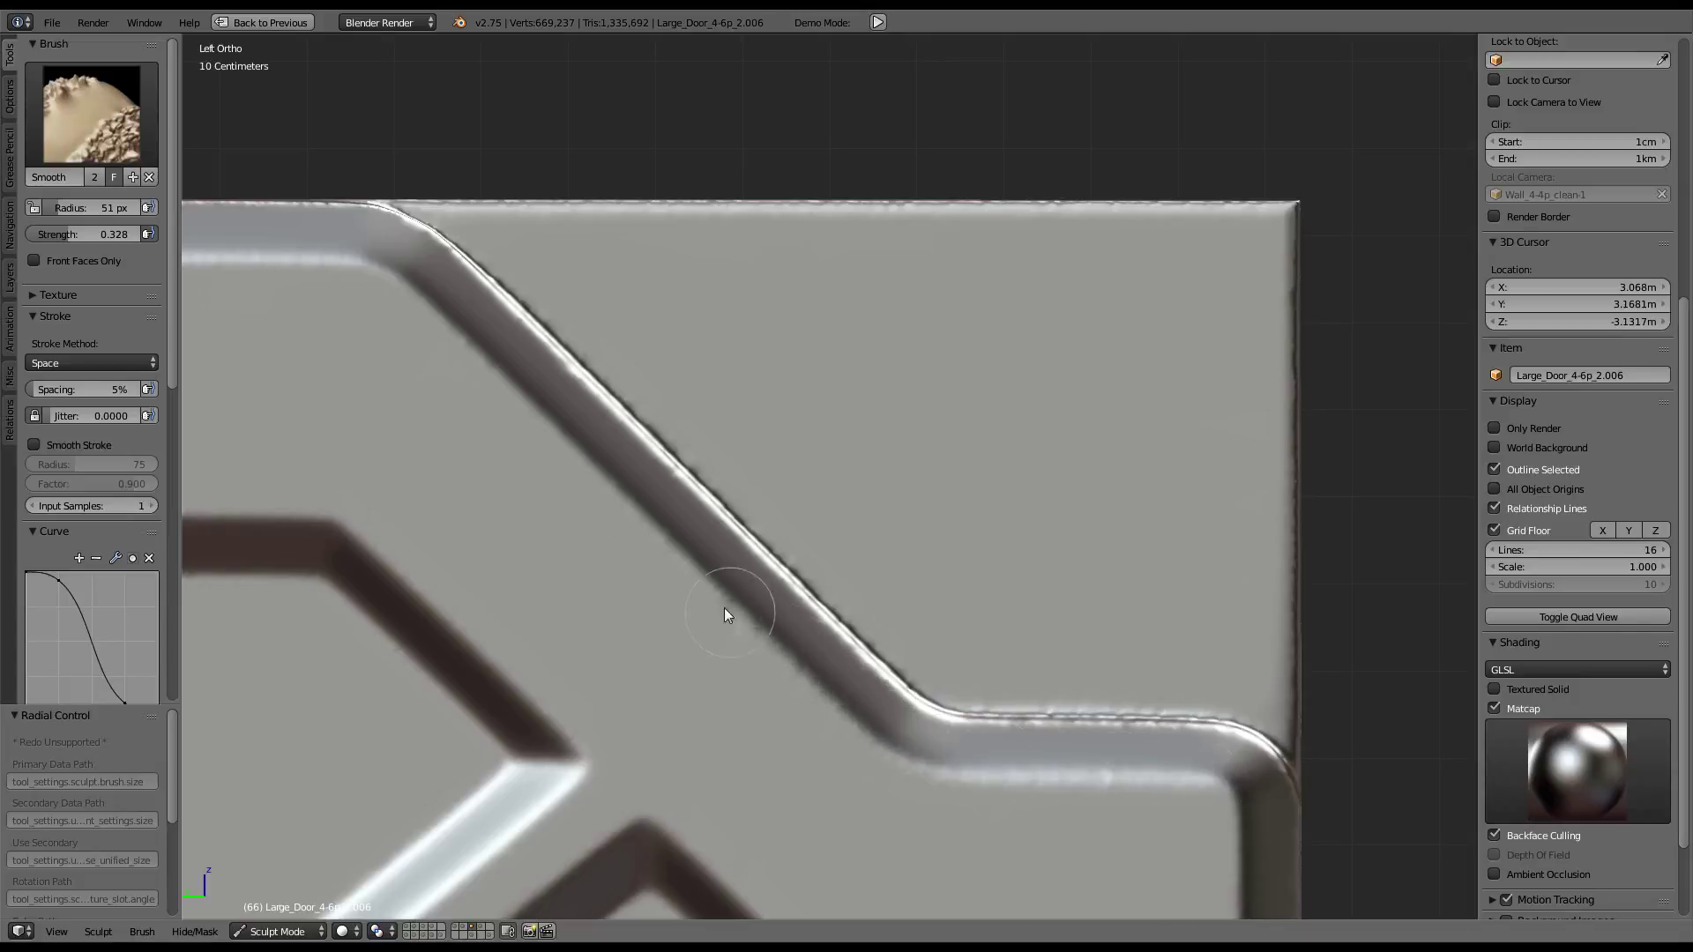
pyautogui.keyDown('shift'); pyautogui.moveTo(369, 277); pyautogui.dragTo(1123, 533, button='middle'); pyautogui.keyUp('shift')
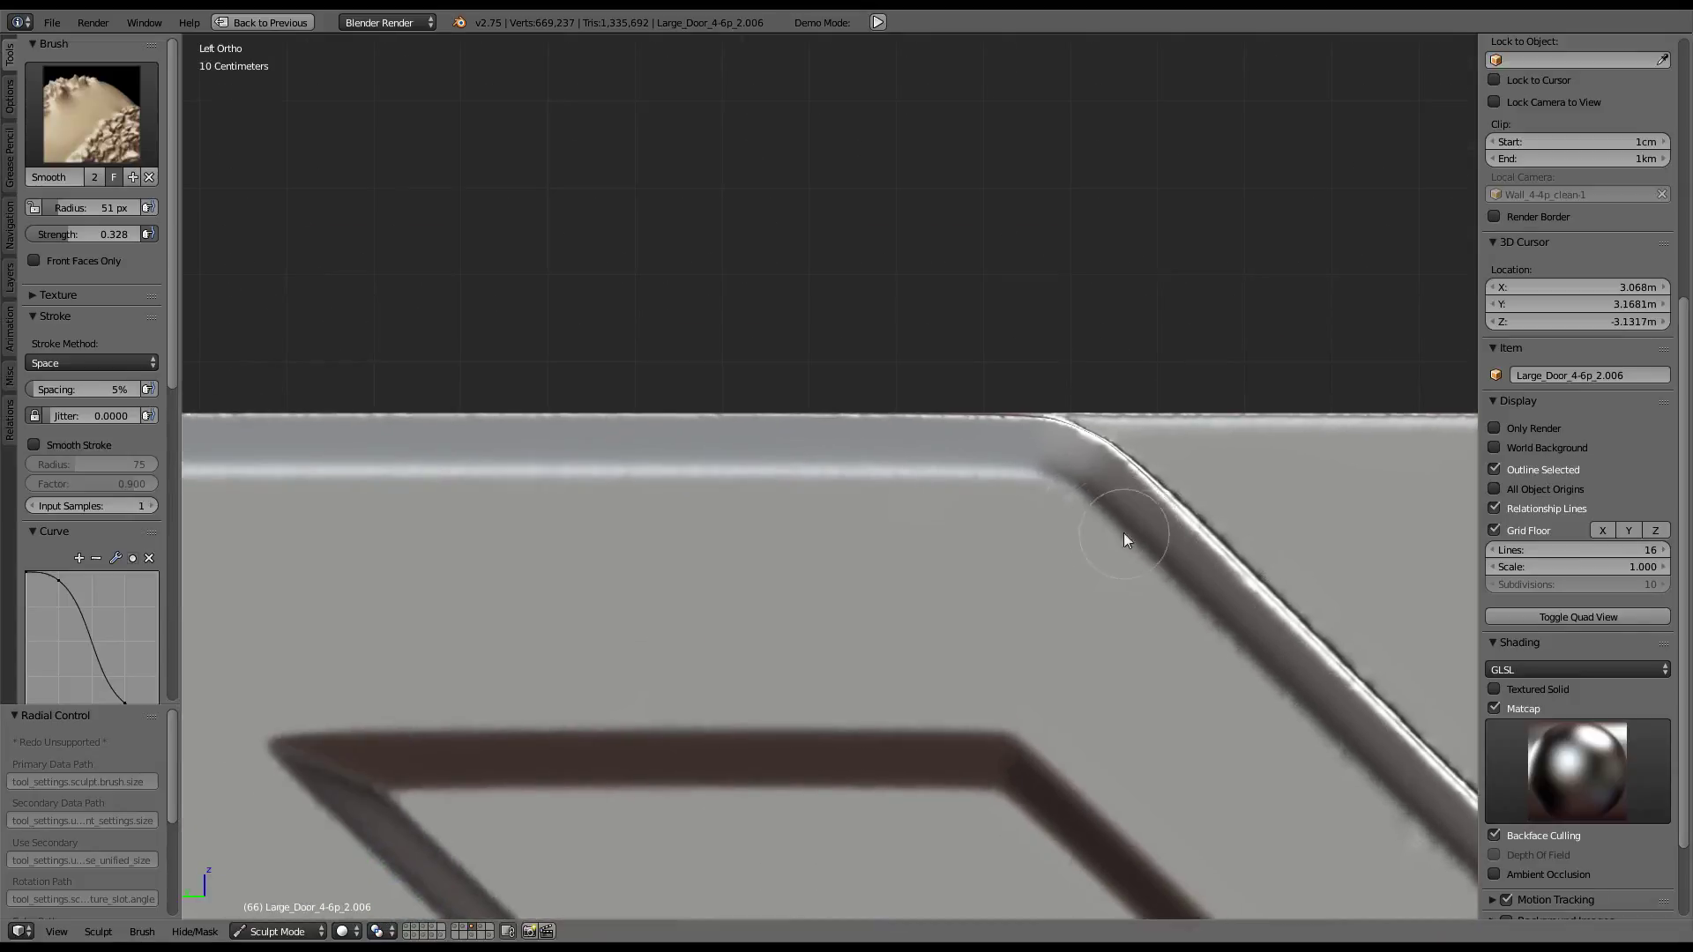
pyautogui.moveTo(998, 476); pyautogui.dragTo(739, 479)
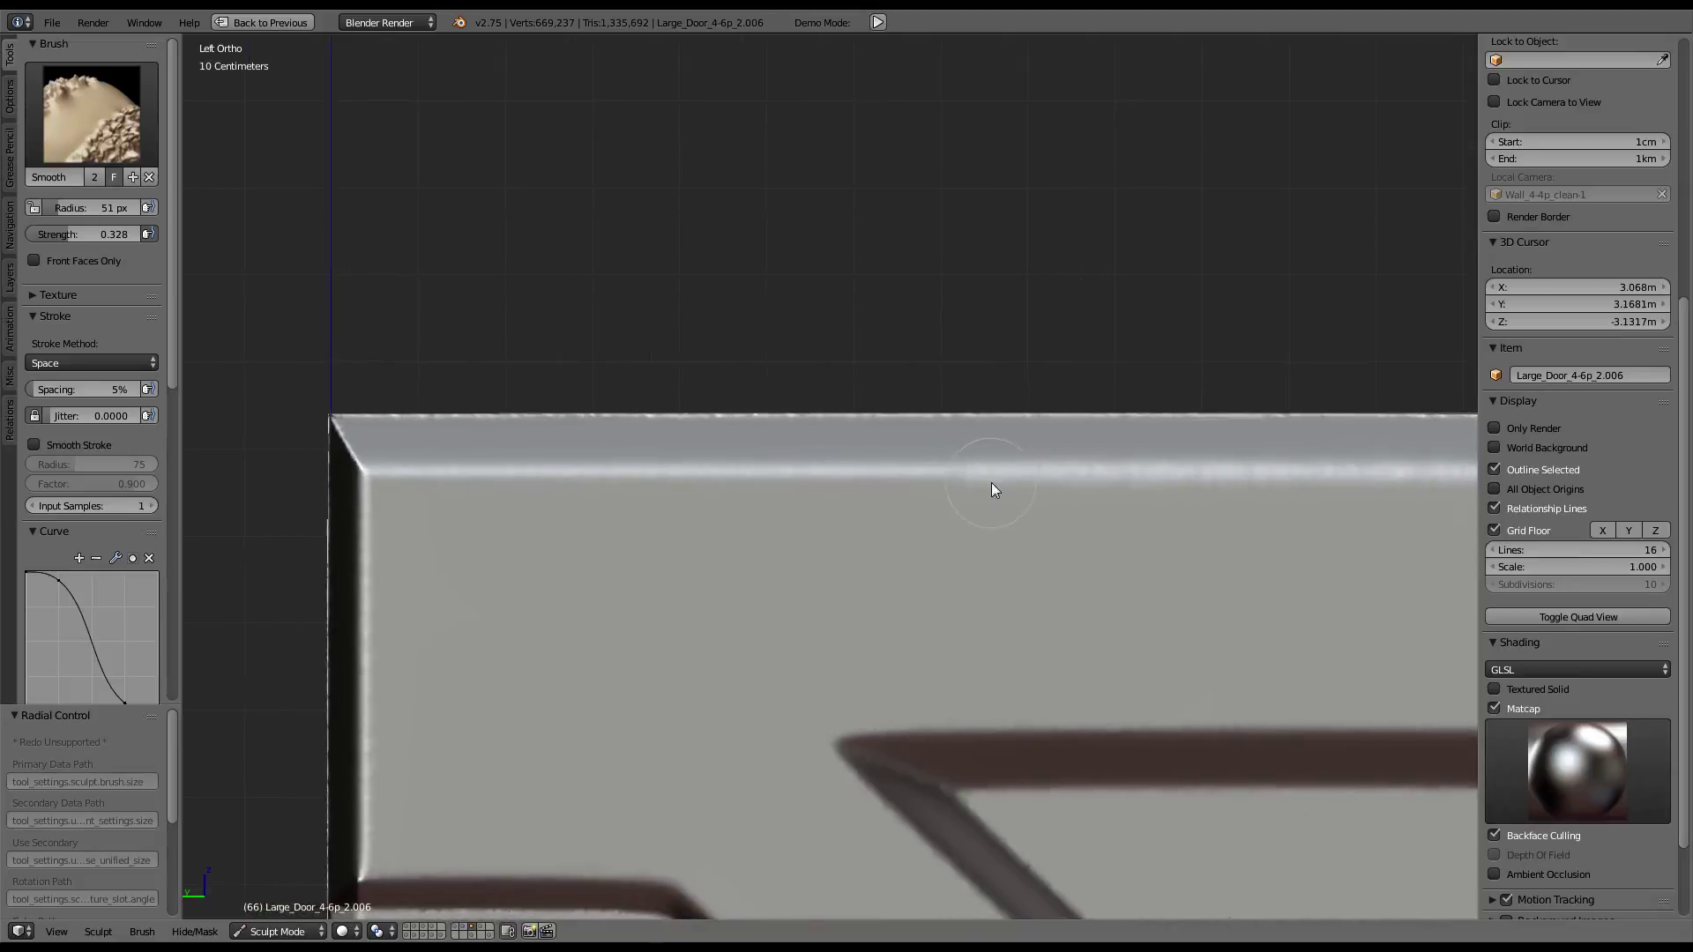
pyautogui.moveTo(991, 484); pyautogui.dragTo(427, 464)
# Smooth the lower bar's top edge and its dark and bright diagonal edges
pyautogui.keyDown('shift'); pyautogui.moveTo(462, 473); pyautogui.dragTo(511, 261, button='middle'); pyautogui.keyUp('shift')
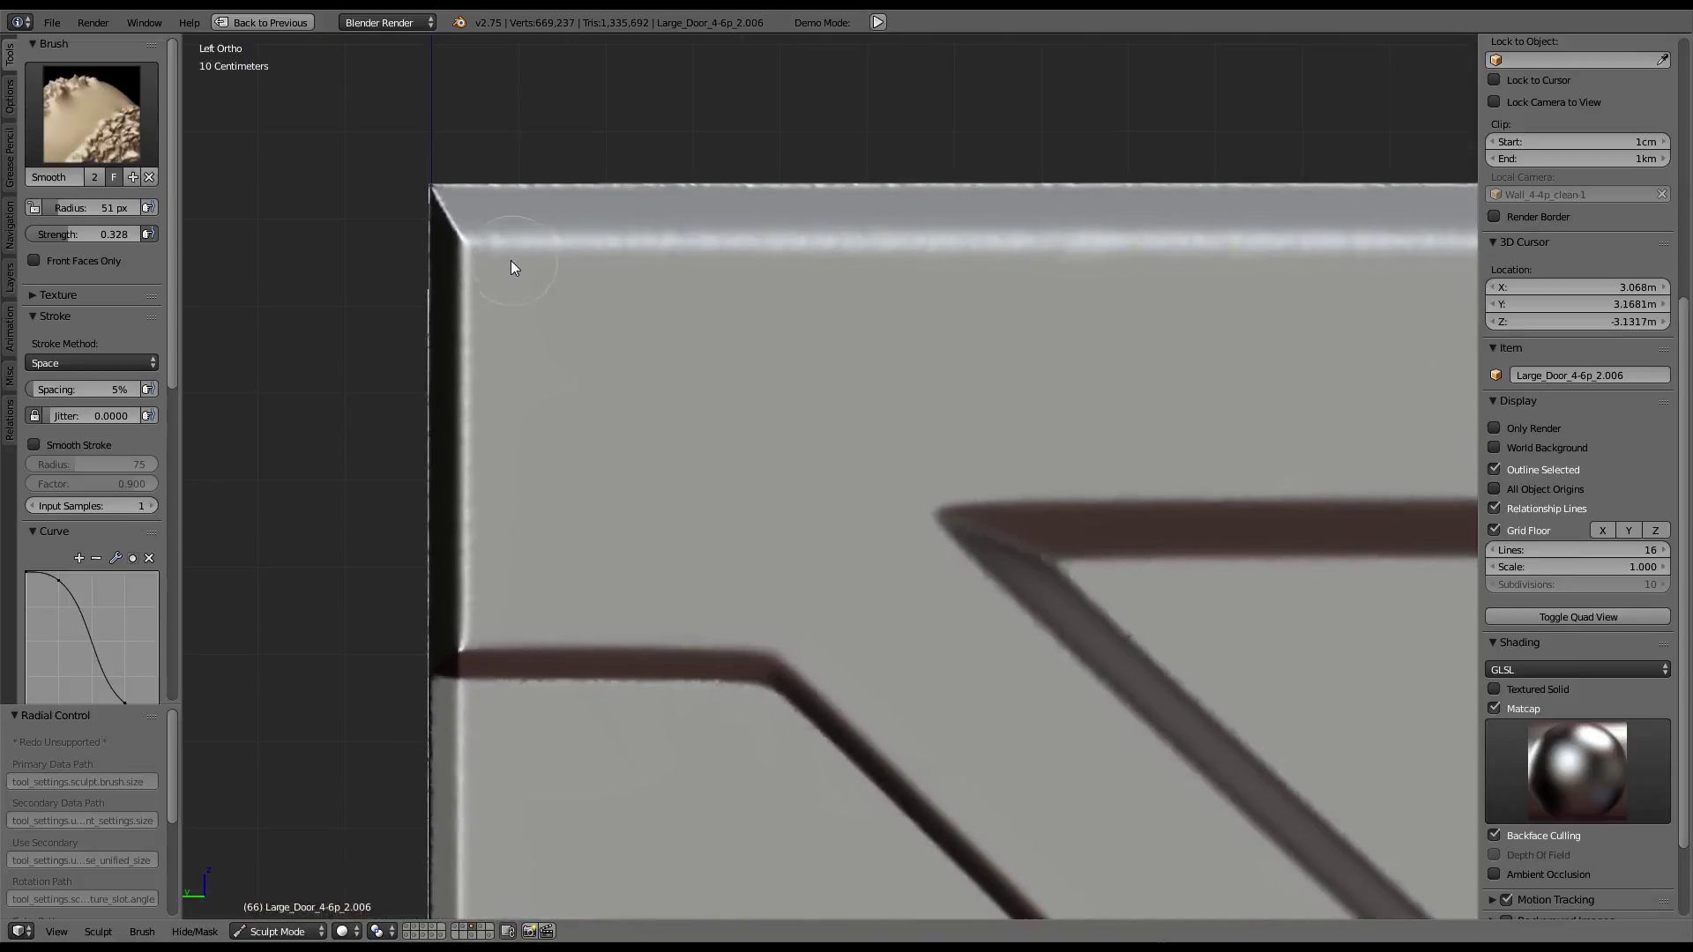
pyautogui.keyDown('shift'); pyautogui.moveTo(473, 619); pyautogui.dragTo(393, 468, button='middle'); pyautogui.keyUp('shift')
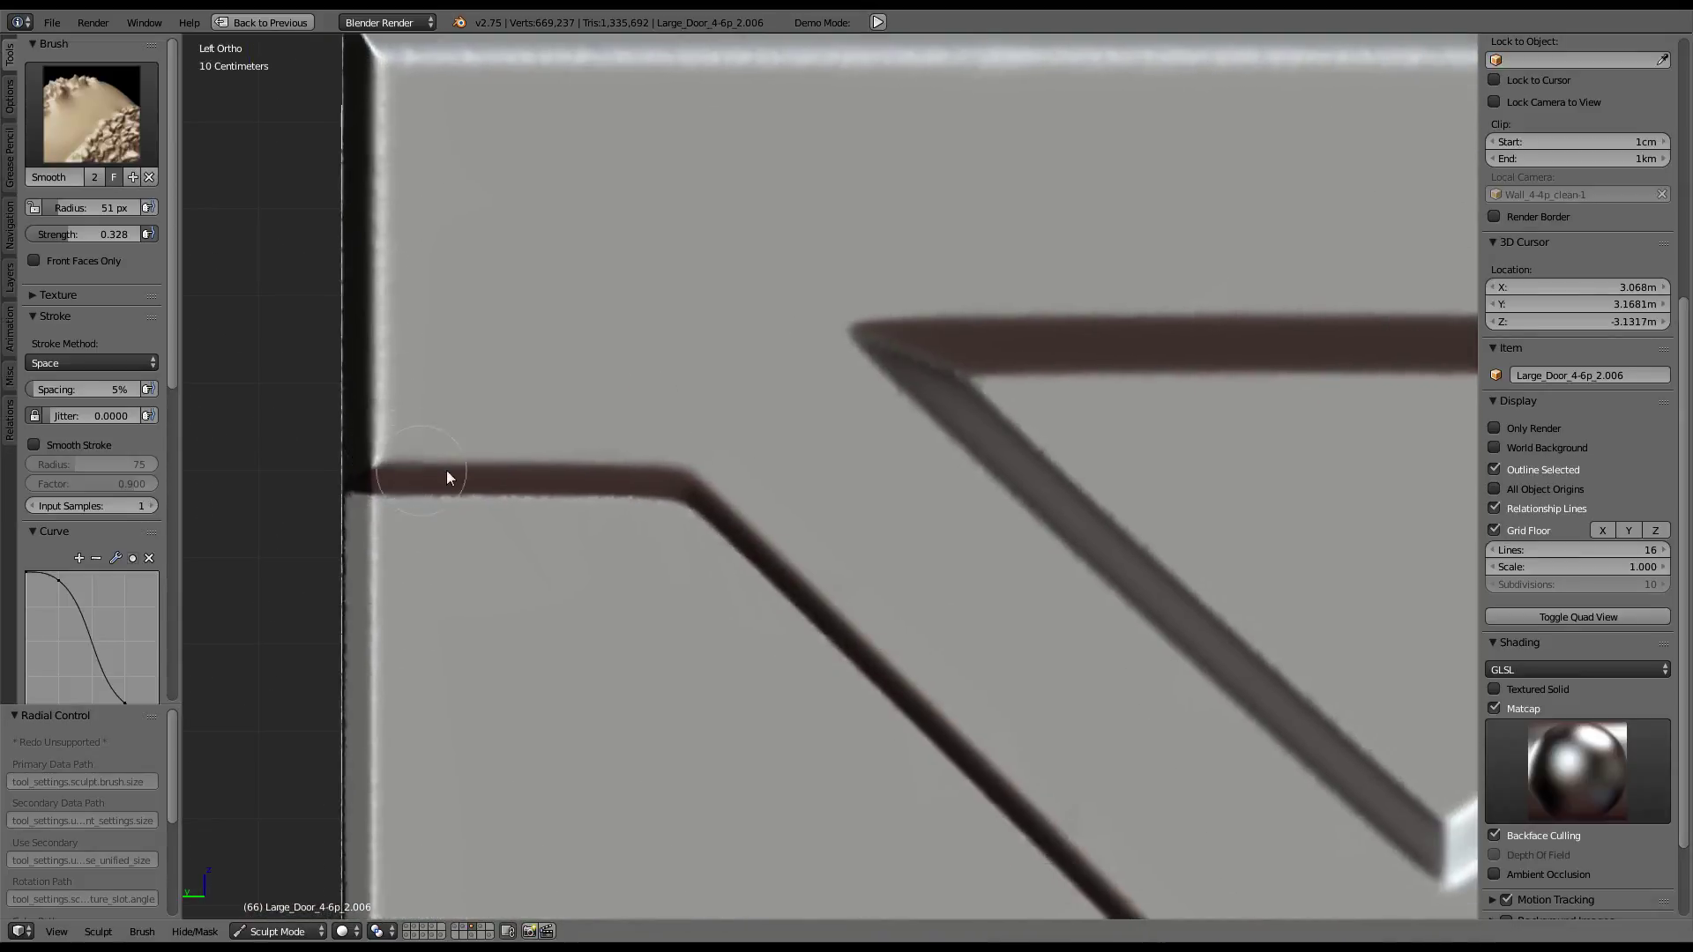
pyautogui.moveTo(447, 470); pyautogui.dragTo(788, 552)
pyautogui.keyDown('shift'); pyautogui.moveTo(789, 552); pyautogui.dragTo(580, 224, button='middle'); pyautogui.keyUp('shift')
pyautogui.moveTo(582, 231)
pyautogui.mouseDown()
pyautogui.moveTo(747, 370)
pyautogui.moveTo(944, 607)
pyautogui.mouseUp()
pyautogui.keyDown('shift'); pyautogui.moveTo(890, 757); pyautogui.dragTo(1186, 391, button='middle'); pyautogui.keyUp('shift')
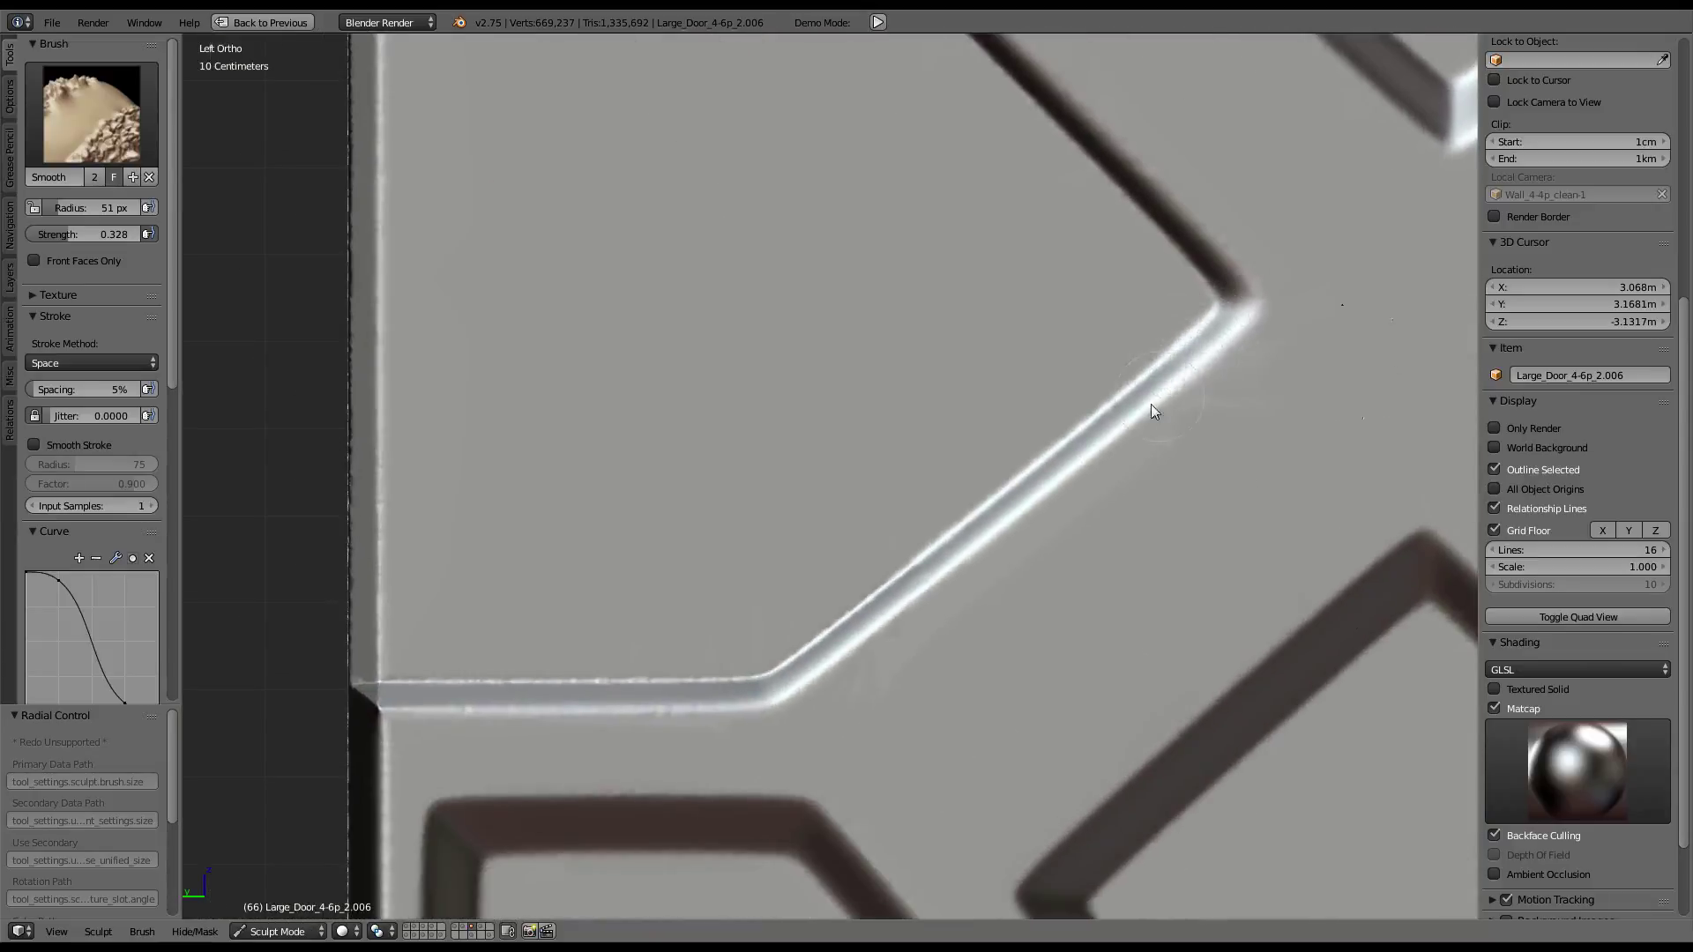
pyautogui.moveTo(1151, 404); pyautogui.dragTo(918, 601)
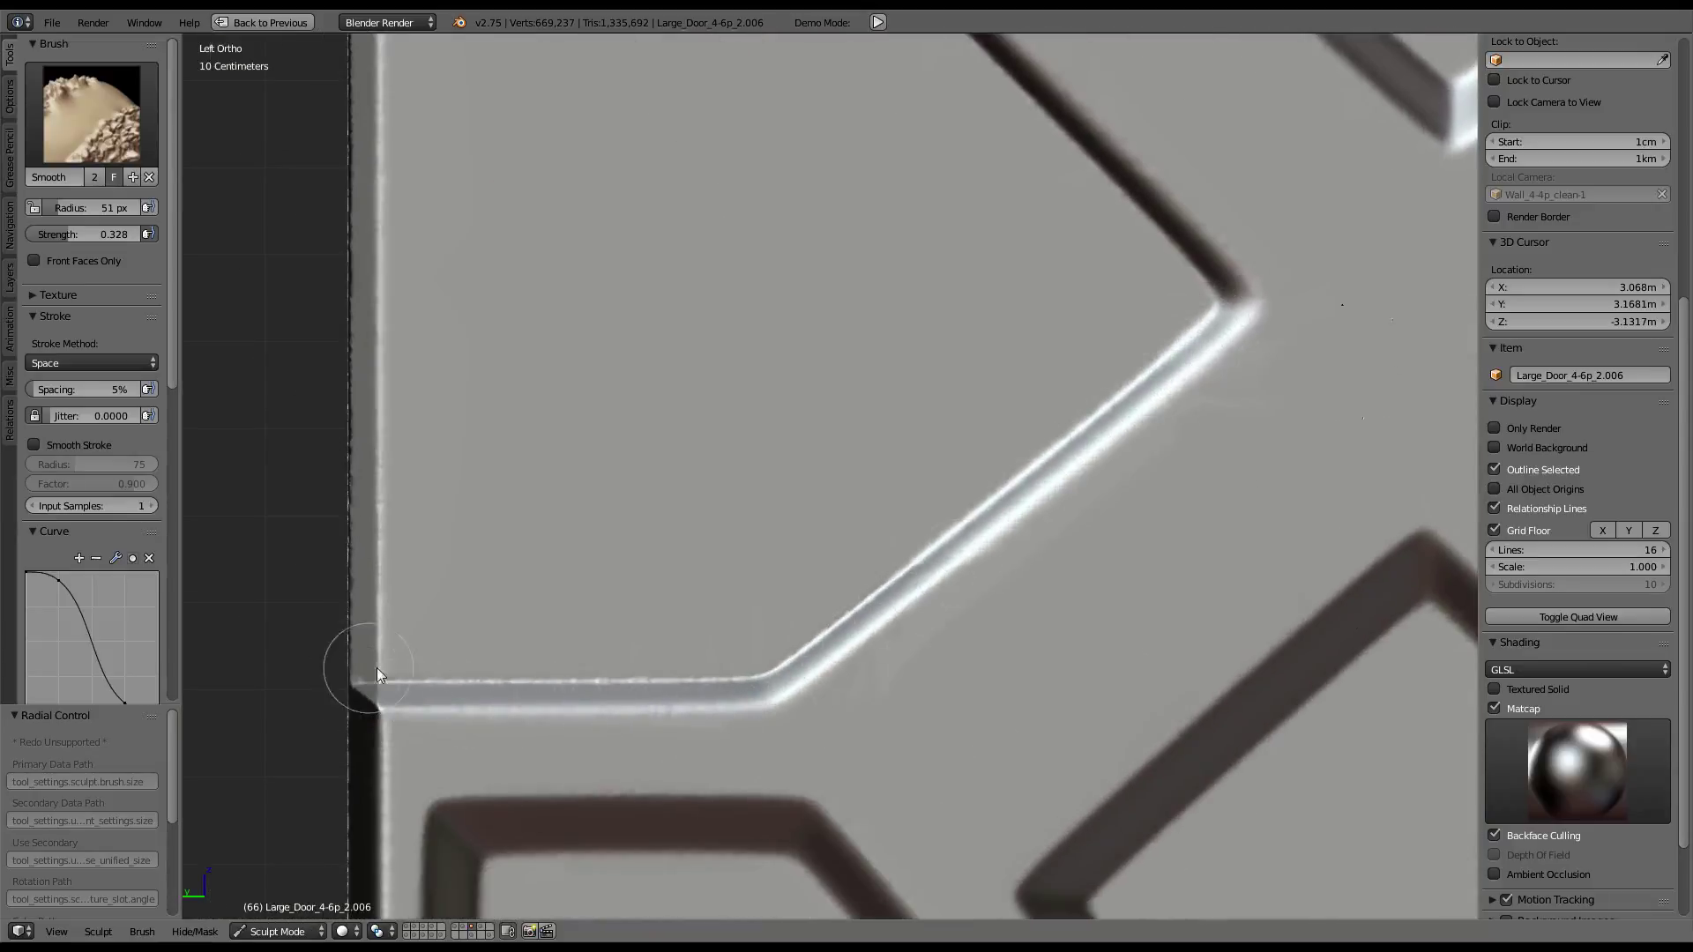
pyautogui.moveTo(377, 668); pyautogui.dragTo(588, 691)
pyautogui.moveTo(960, 538); pyautogui.dragTo(1168, 344)
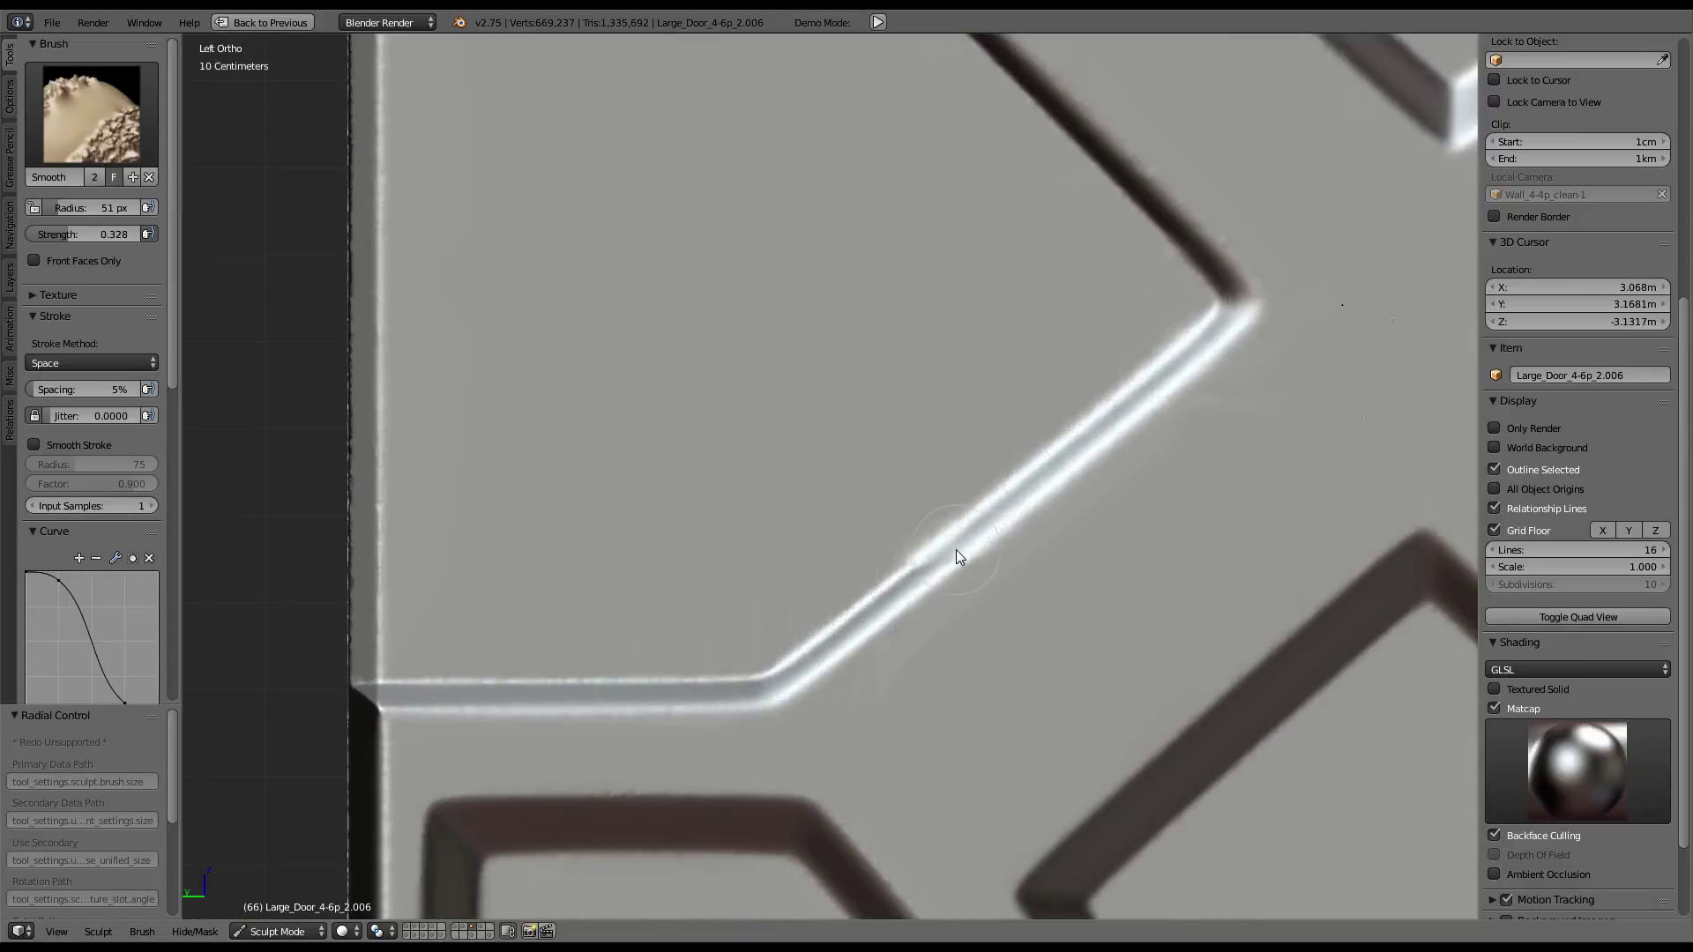
# Smooth the diagonal, top, inner and vertical bevel edges
pyautogui.scroll(-2, 818, 638)
pyautogui.scroll(-2, 900, 501)
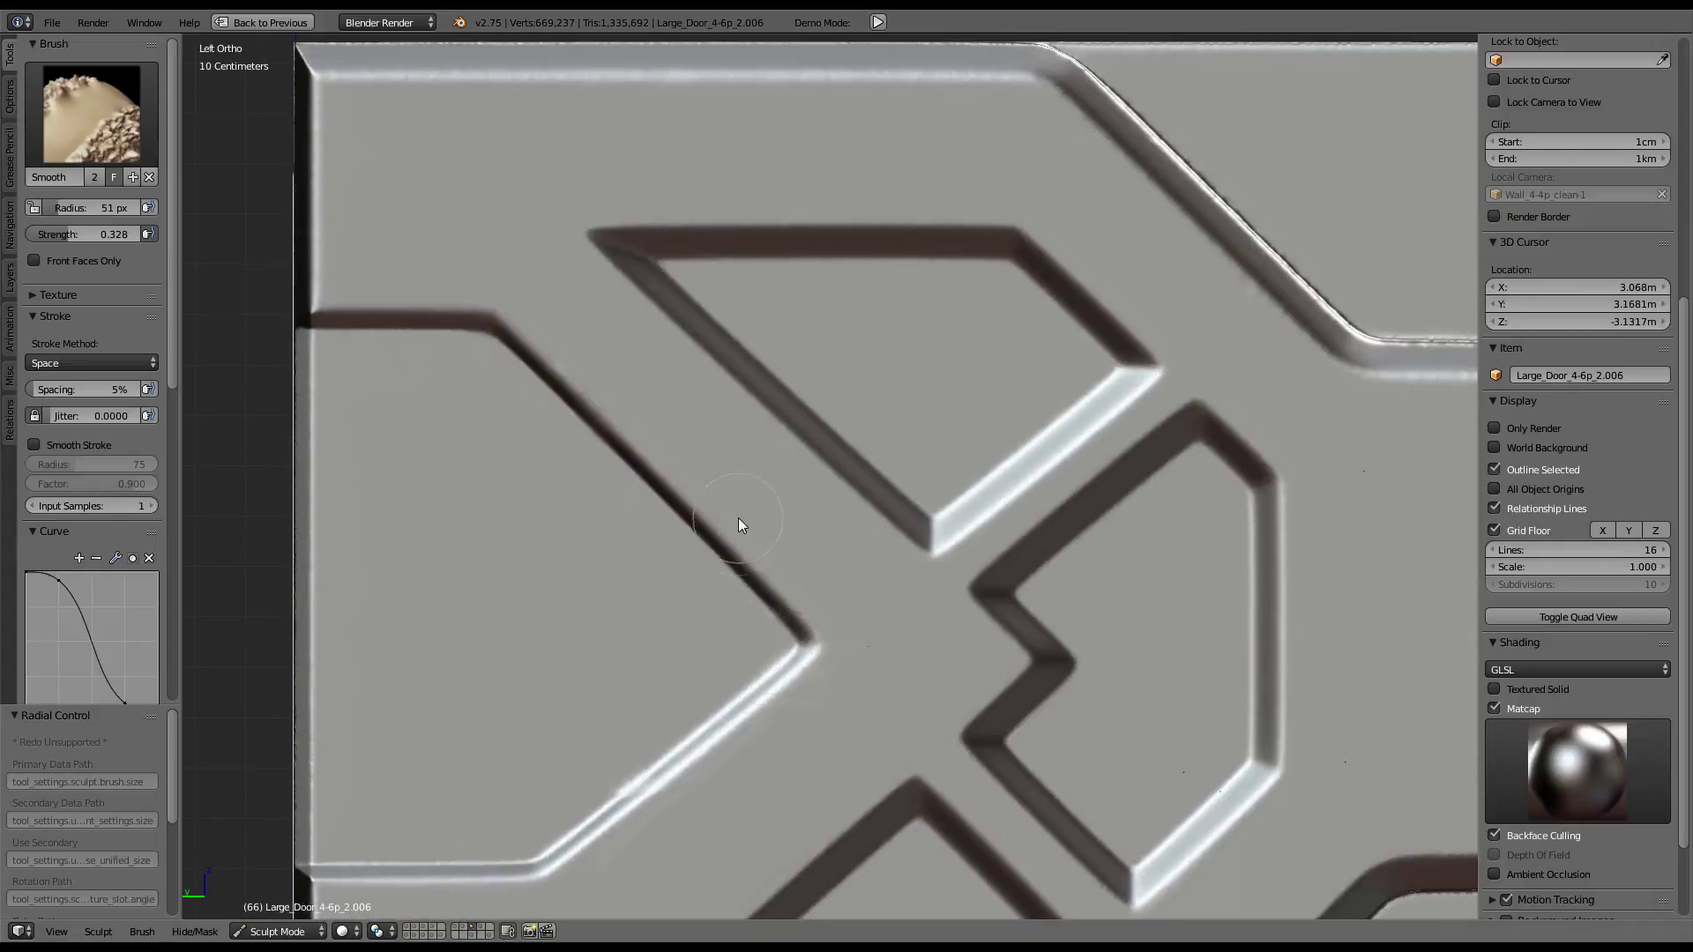
pyautogui.scroll(1, 600, 217)
pyautogui.moveTo(623, 266)
pyautogui.mouseDown()
pyautogui.moveTo(798, 447)
pyautogui.moveTo(940, 553)
pyautogui.moveTo(1156, 411)
pyautogui.mouseUp()
pyautogui.moveTo(1006, 176); pyautogui.dragTo(569, 183)
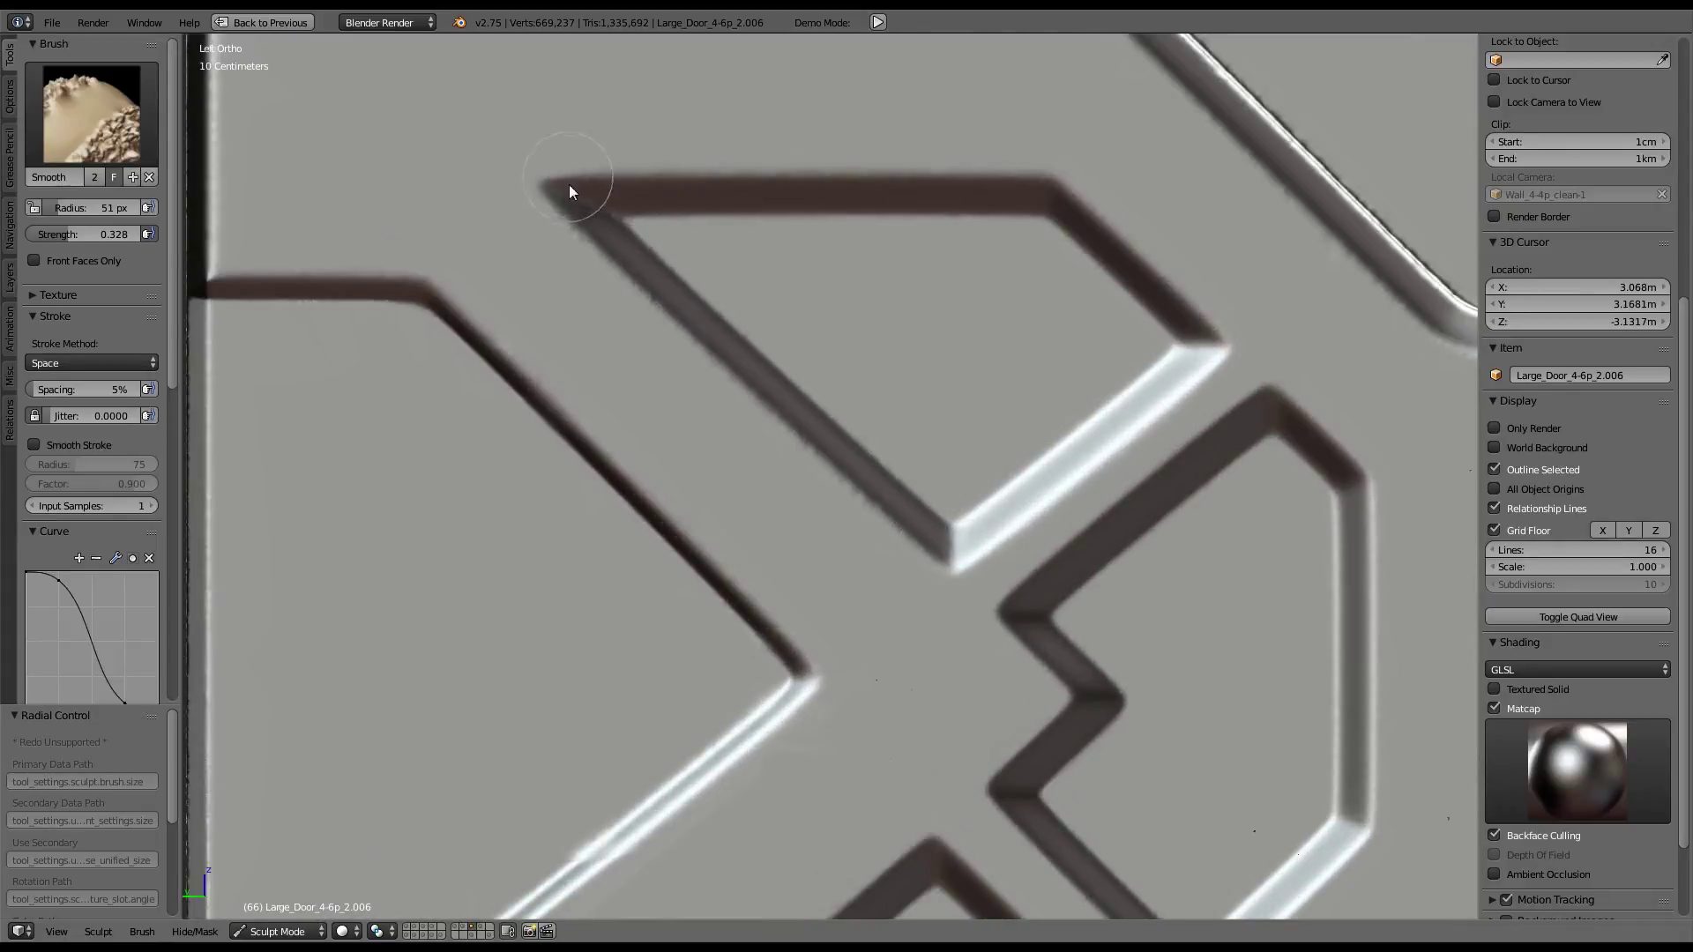
pyautogui.keyDown('shift'); pyautogui.moveTo(1063, 463); pyautogui.dragTo(806, 362, button='middle'); pyautogui.keyUp('shift')
pyautogui.moveTo(996, 278); pyautogui.dragTo(762, 472)
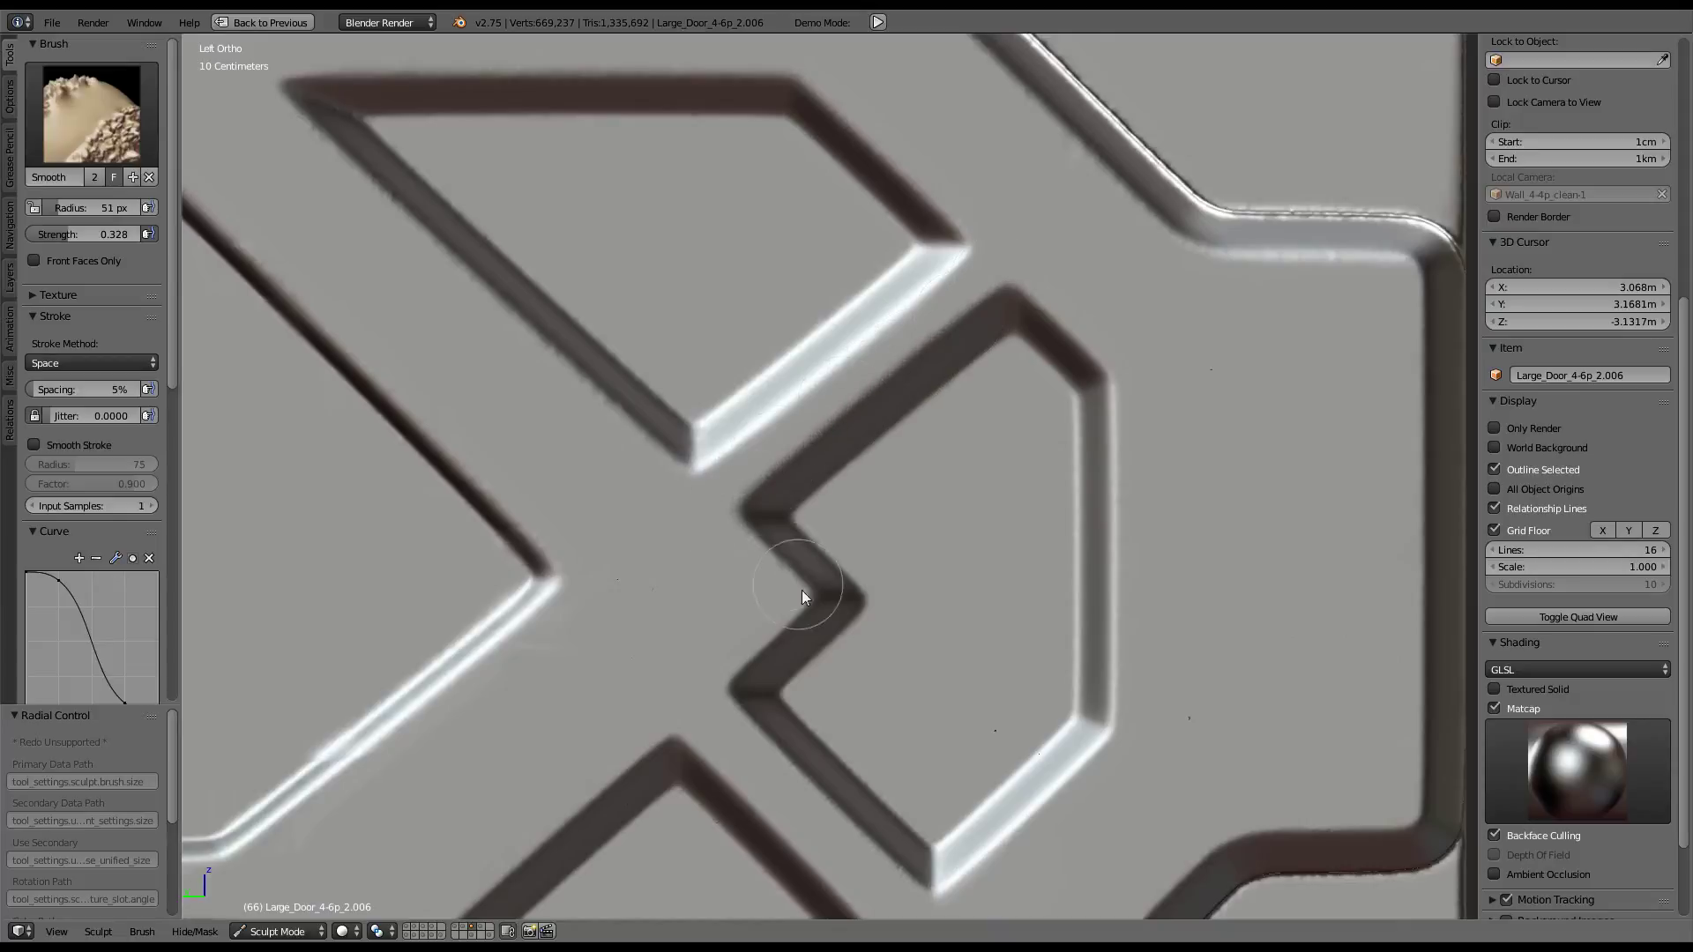
pyautogui.moveTo(754, 727)
pyautogui.mouseDown()
pyautogui.moveTo(917, 871)
pyautogui.moveTo(1064, 829)
pyautogui.mouseUp()
pyautogui.moveTo(1133, 610); pyautogui.dragTo(1085, 341)
# Smooth the zigzag bevel's lower edge and the square panel's inner edge
pyautogui.scroll(3, 1108, 525)
pyautogui.keyDown('shift'); pyautogui.moveTo(1046, 647); pyautogui.dragTo(809, 351, button='middle'); pyautogui.keyUp('shift')
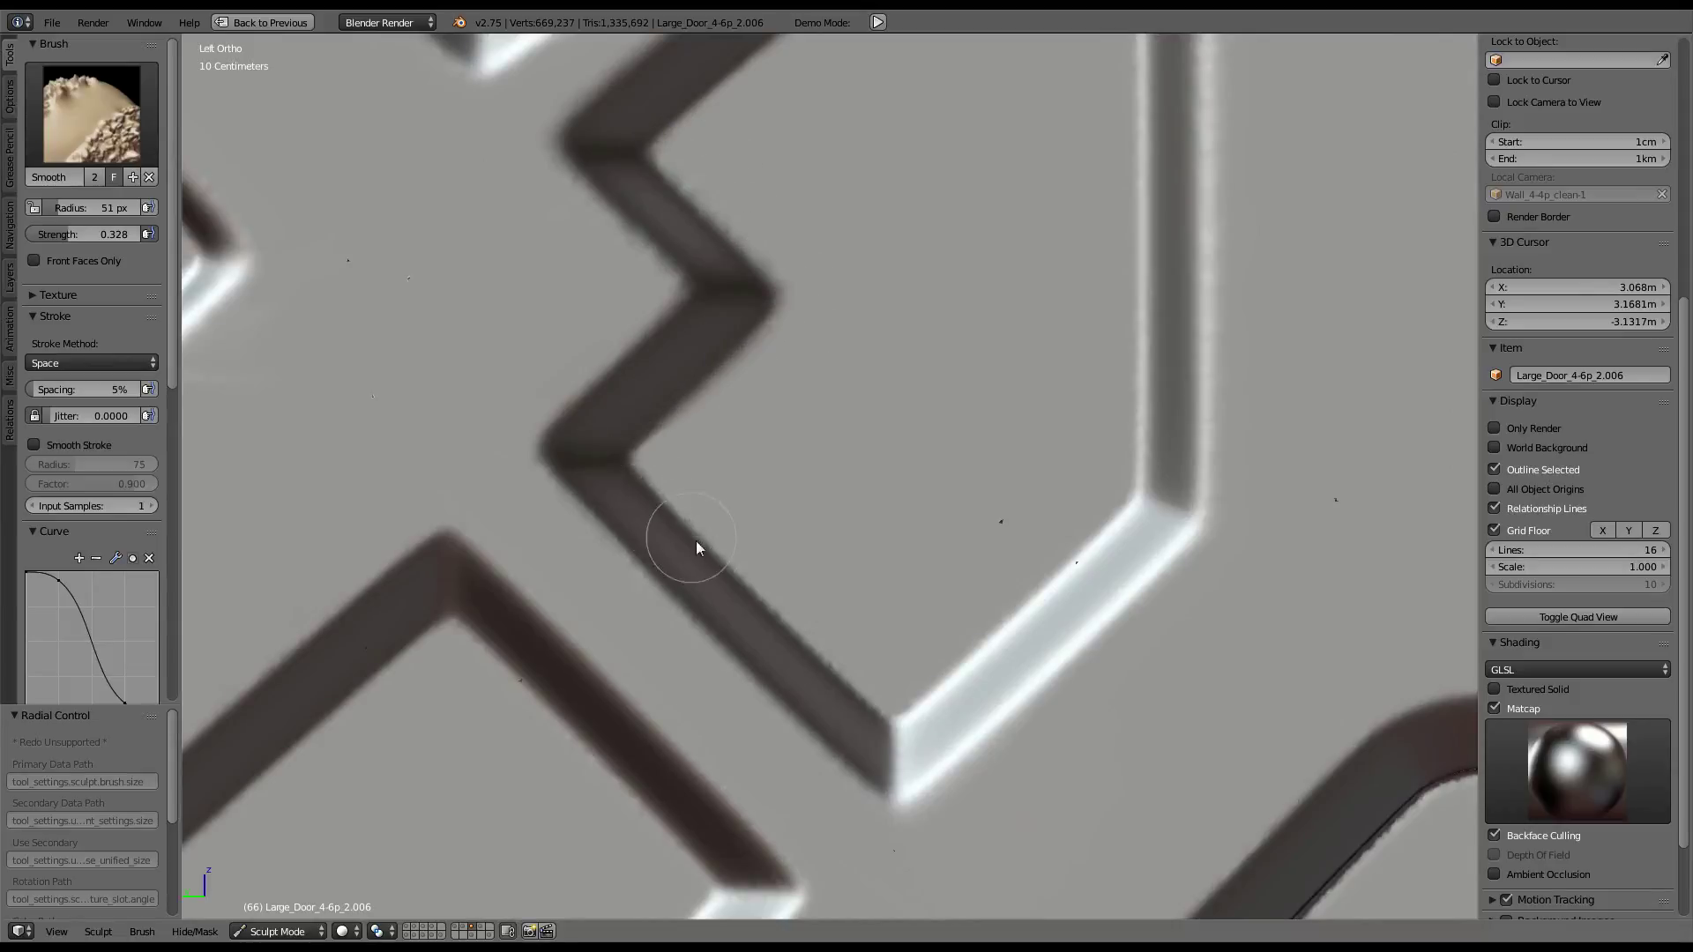
pyautogui.moveTo(696, 542); pyautogui.dragTo(862, 676)
pyautogui.keyDown('shift'); pyautogui.moveTo(1131, 457); pyautogui.dragTo(1113, 707, button='middle'); pyautogui.keyUp('shift')
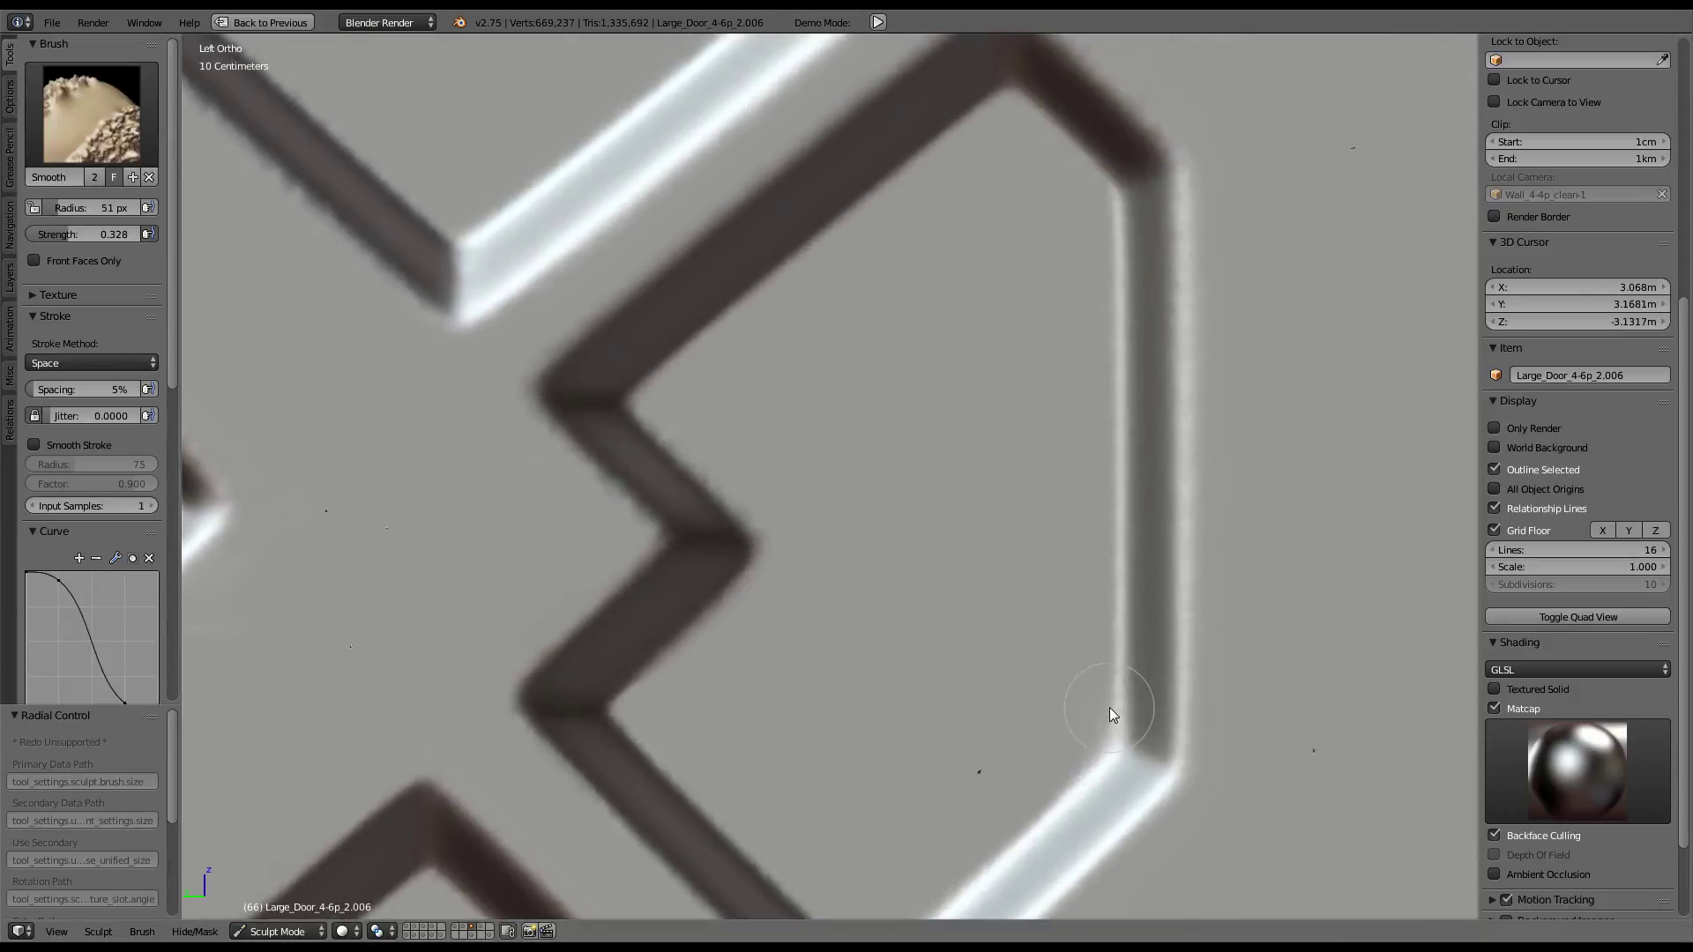
pyautogui.moveTo(1019, 102)
pyautogui.keyDown('ctrl'); pyautogui.mouseDown(button='middle')
pyautogui.moveTo(1013, 605)
pyautogui.moveTo(847, 423)
pyautogui.moveTo(964, 442)
pyautogui.moveTo(723, 51)
pyautogui.moveTo(908, 293)
pyautogui.moveTo(785, 167)
pyautogui.mouseUp(button='middle'); pyautogui.keyUp('ctrl')
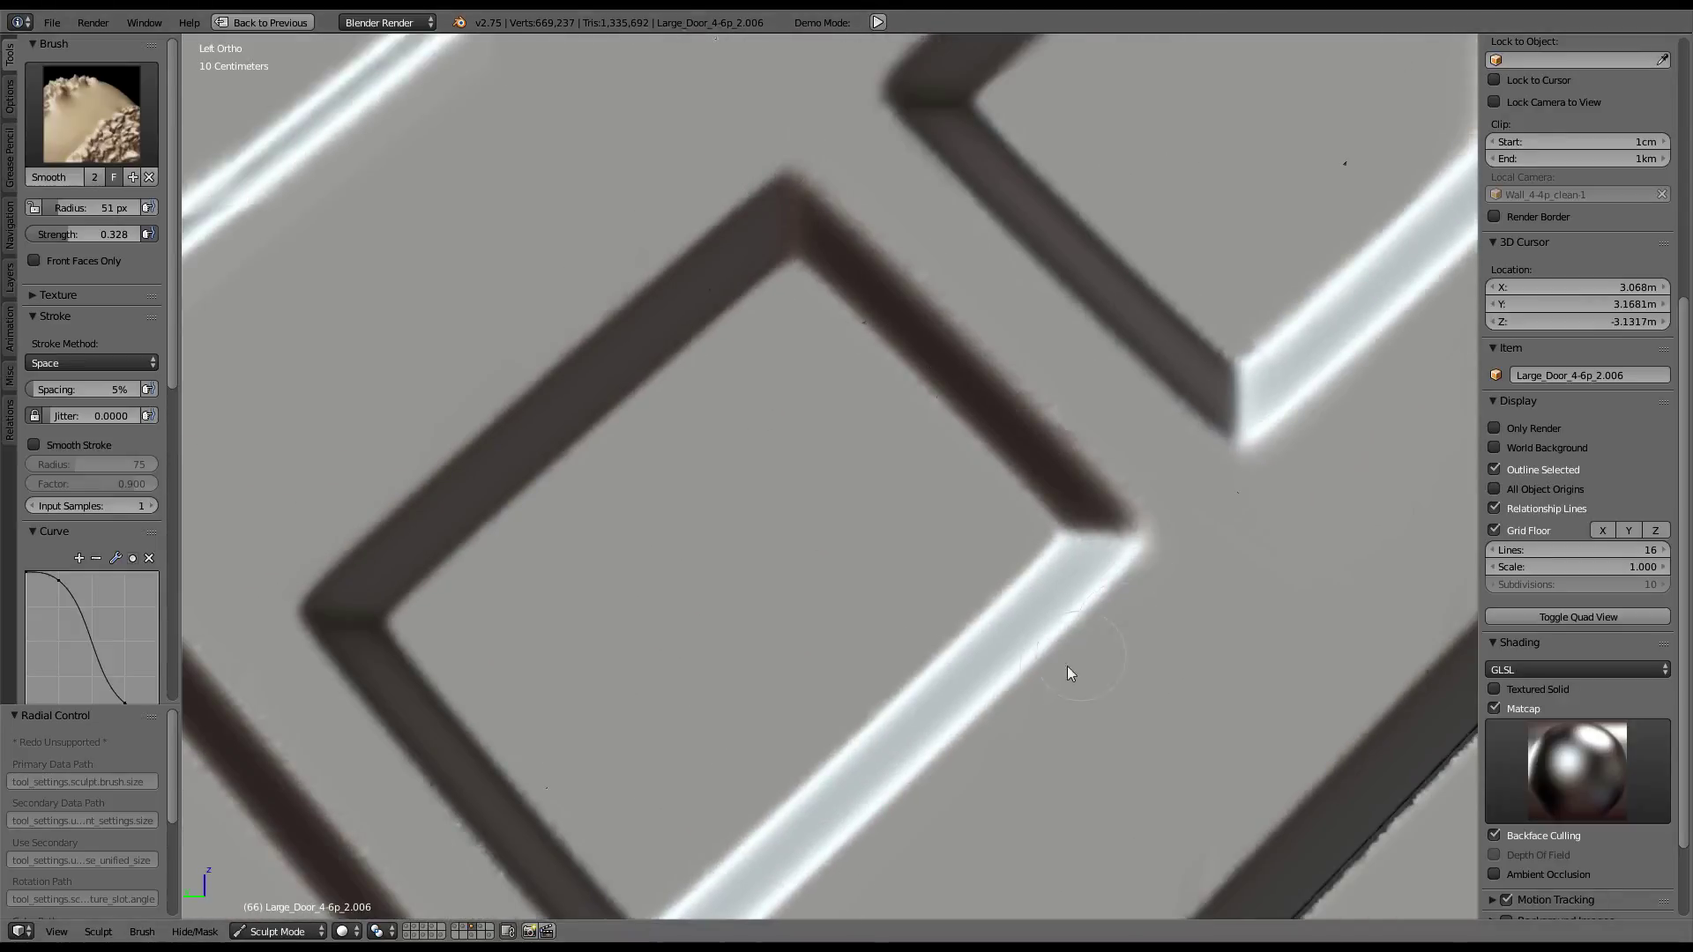
pyautogui.moveTo(1067, 665)
pyautogui.keyDown('shift'); pyautogui.mouseDown(button='middle')
pyautogui.moveTo(1215, 523)
pyautogui.moveTo(1299, 402)
pyautogui.mouseUp(button='middle'); pyautogui.keyUp('shift')
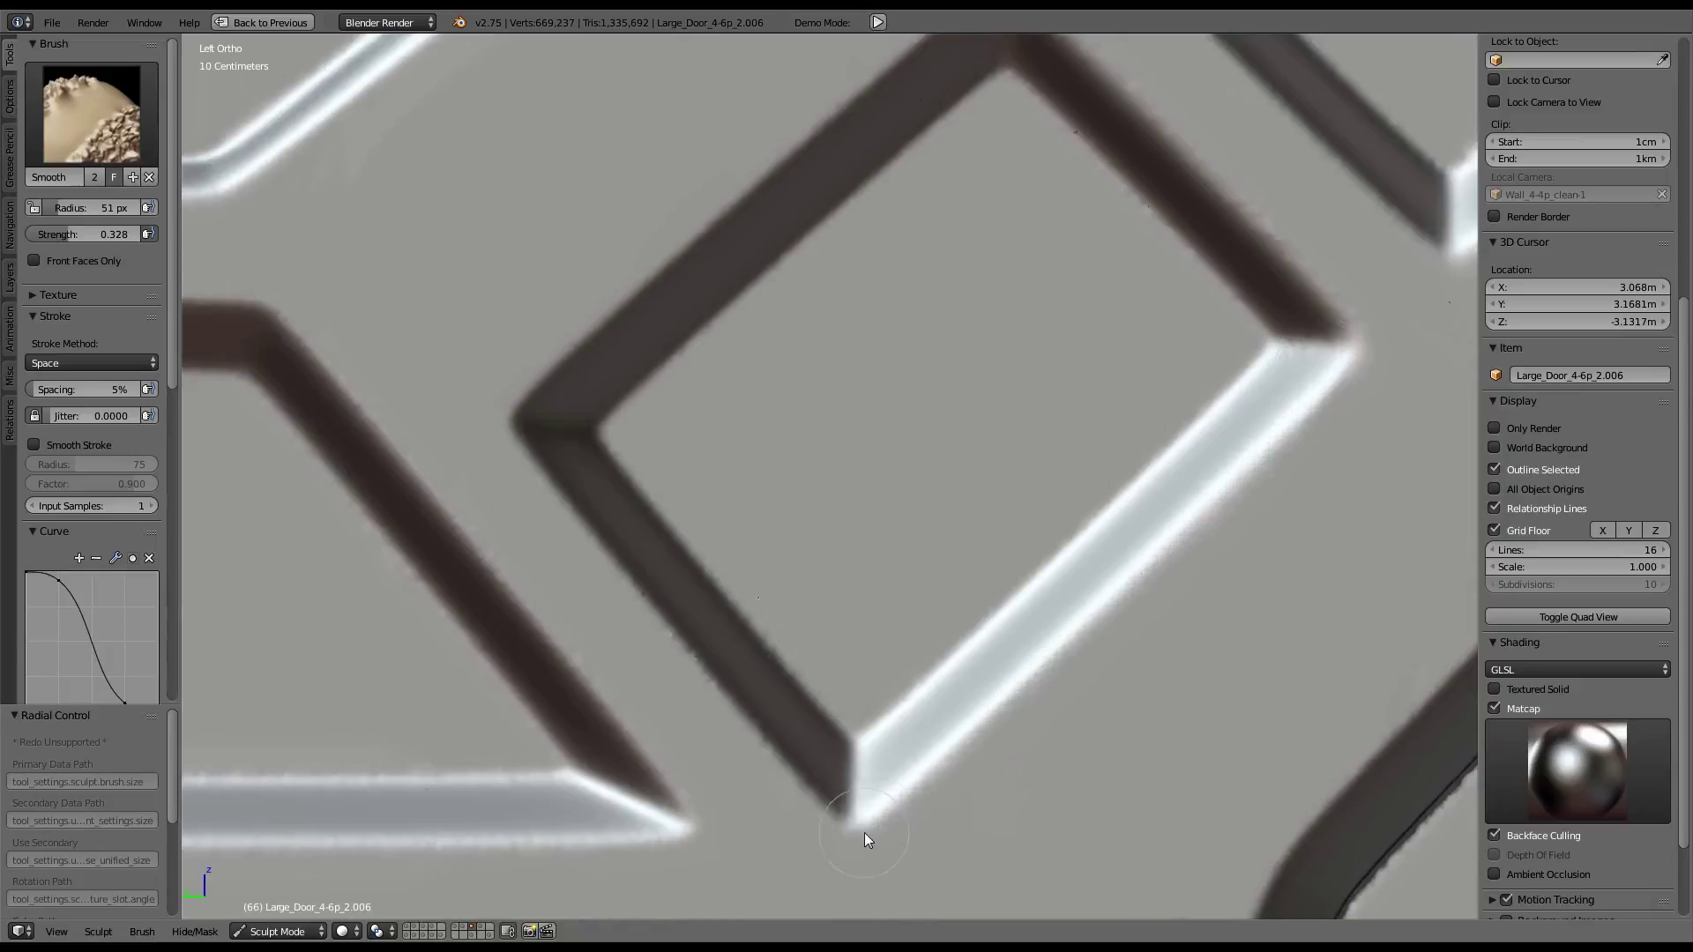
pyautogui.moveTo(864, 832)
pyautogui.mouseDown()
pyautogui.moveTo(549, 427)
pyautogui.moveTo(859, 115)
pyautogui.moveTo(1002, 81)
pyautogui.moveTo(844, 194)
pyautogui.mouseUp()
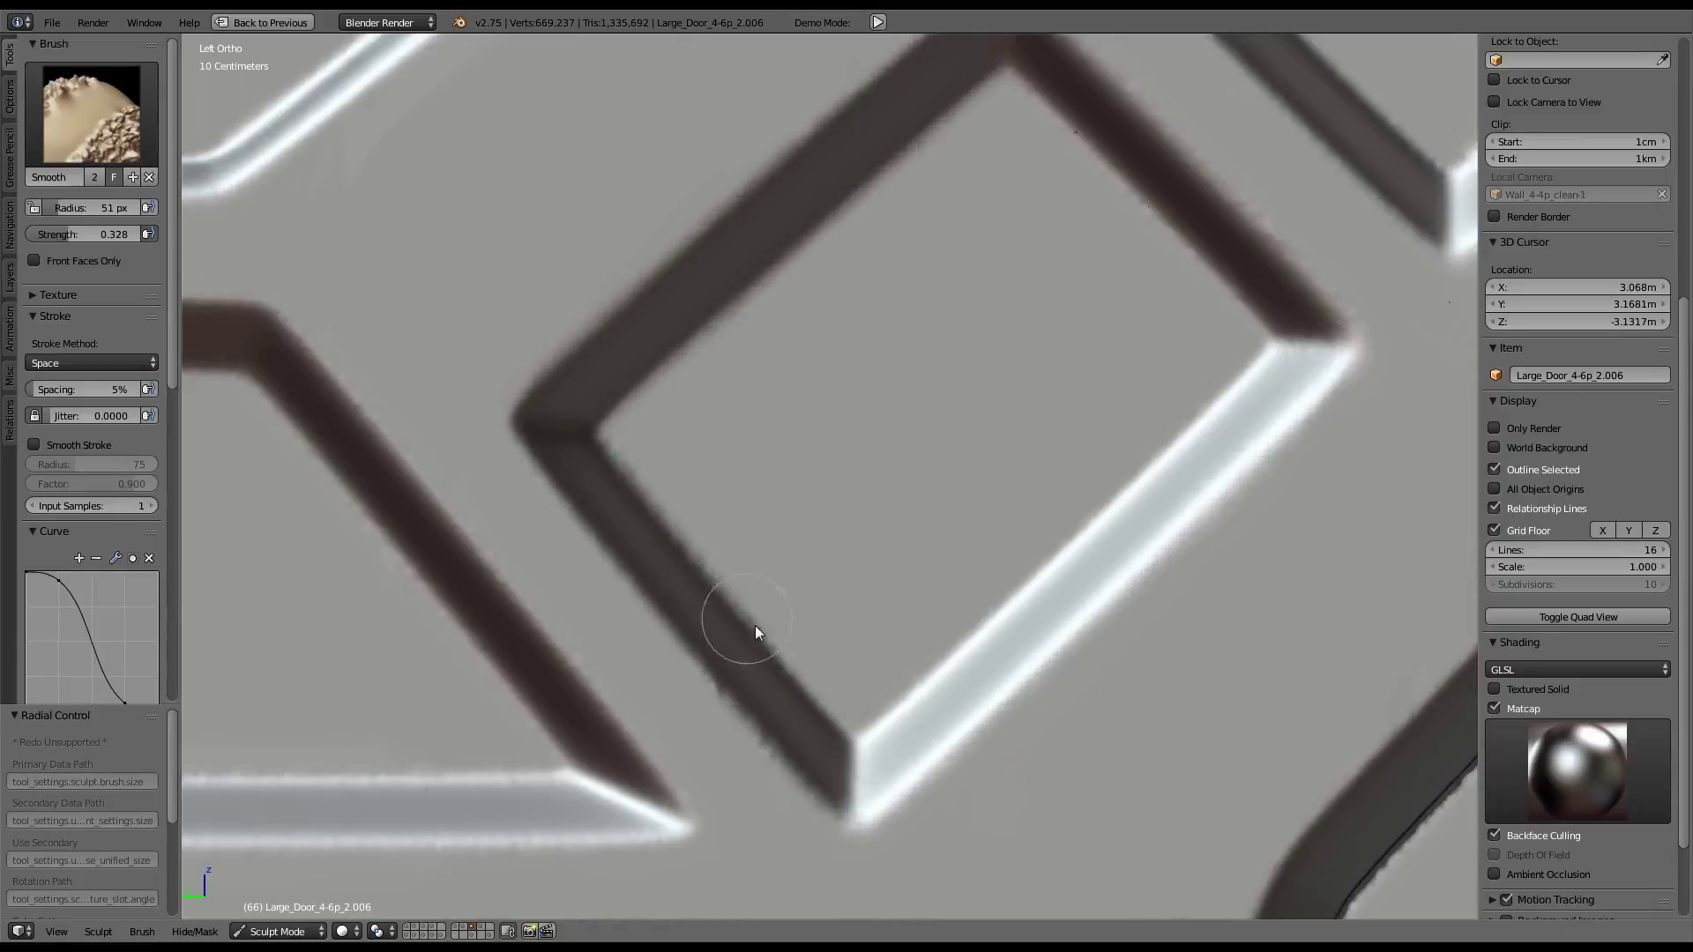
# Smooth the trapezoid panel's top and diagonal edges
pyautogui.moveTo(655, 612)
pyautogui.keyDown('shift'); pyautogui.mouseDown(button='middle')
pyautogui.moveTo(1287, 492)
pyautogui.moveTo(1362, 494)
pyautogui.mouseUp(button='middle'); pyautogui.keyUp('shift')
pyautogui.moveTo(486, 741)
pyautogui.mouseDown()
pyautogui.moveTo(1108, 747)
pyautogui.moveTo(1352, 723)
pyautogui.moveTo(1018, 283)
pyautogui.moveTo(866, 192)
pyautogui.moveTo(575, 194)
pyautogui.mouseUp()
pyautogui.moveTo(484, 231)
pyautogui.mouseDown()
pyautogui.moveTo(597, 271)
pyautogui.moveTo(907, 276)
pyautogui.moveTo(1068, 453)
pyautogui.moveTo(1205, 677)
pyautogui.moveTo(570, 659)
pyautogui.moveTo(547, 496)
pyautogui.moveTo(563, 306)
pyautogui.mouseUp()
pyautogui.scroll(-2, 952, 453)
pyautogui.keyDown('shift'); pyautogui.moveTo(952, 454); pyautogui.dragTo(1009, 531, button='middle'); pyautogui.keyUp('shift')
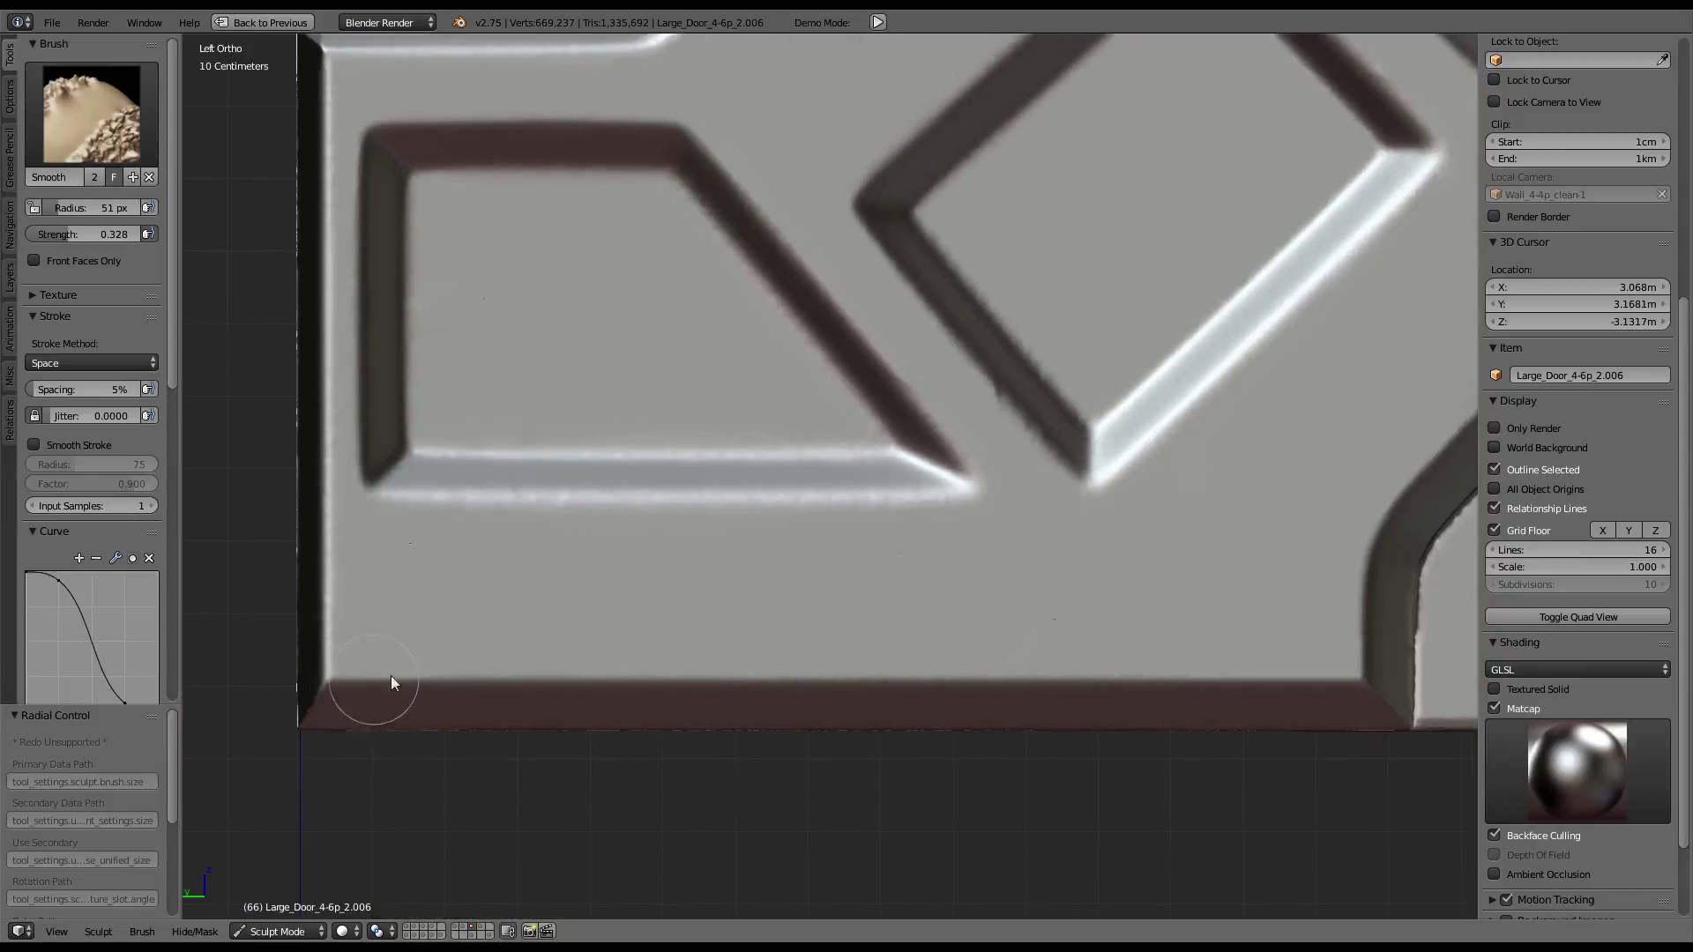
# Smooth the groove along the door's bottom edge and its vertical curved bend
pyautogui.moveTo(391, 684); pyautogui.dragTo(1349, 672)
pyautogui.keyDown('shift'); pyautogui.moveTo(1349, 672); pyautogui.dragTo(738, 705, button='middle'); pyautogui.keyUp('shift')
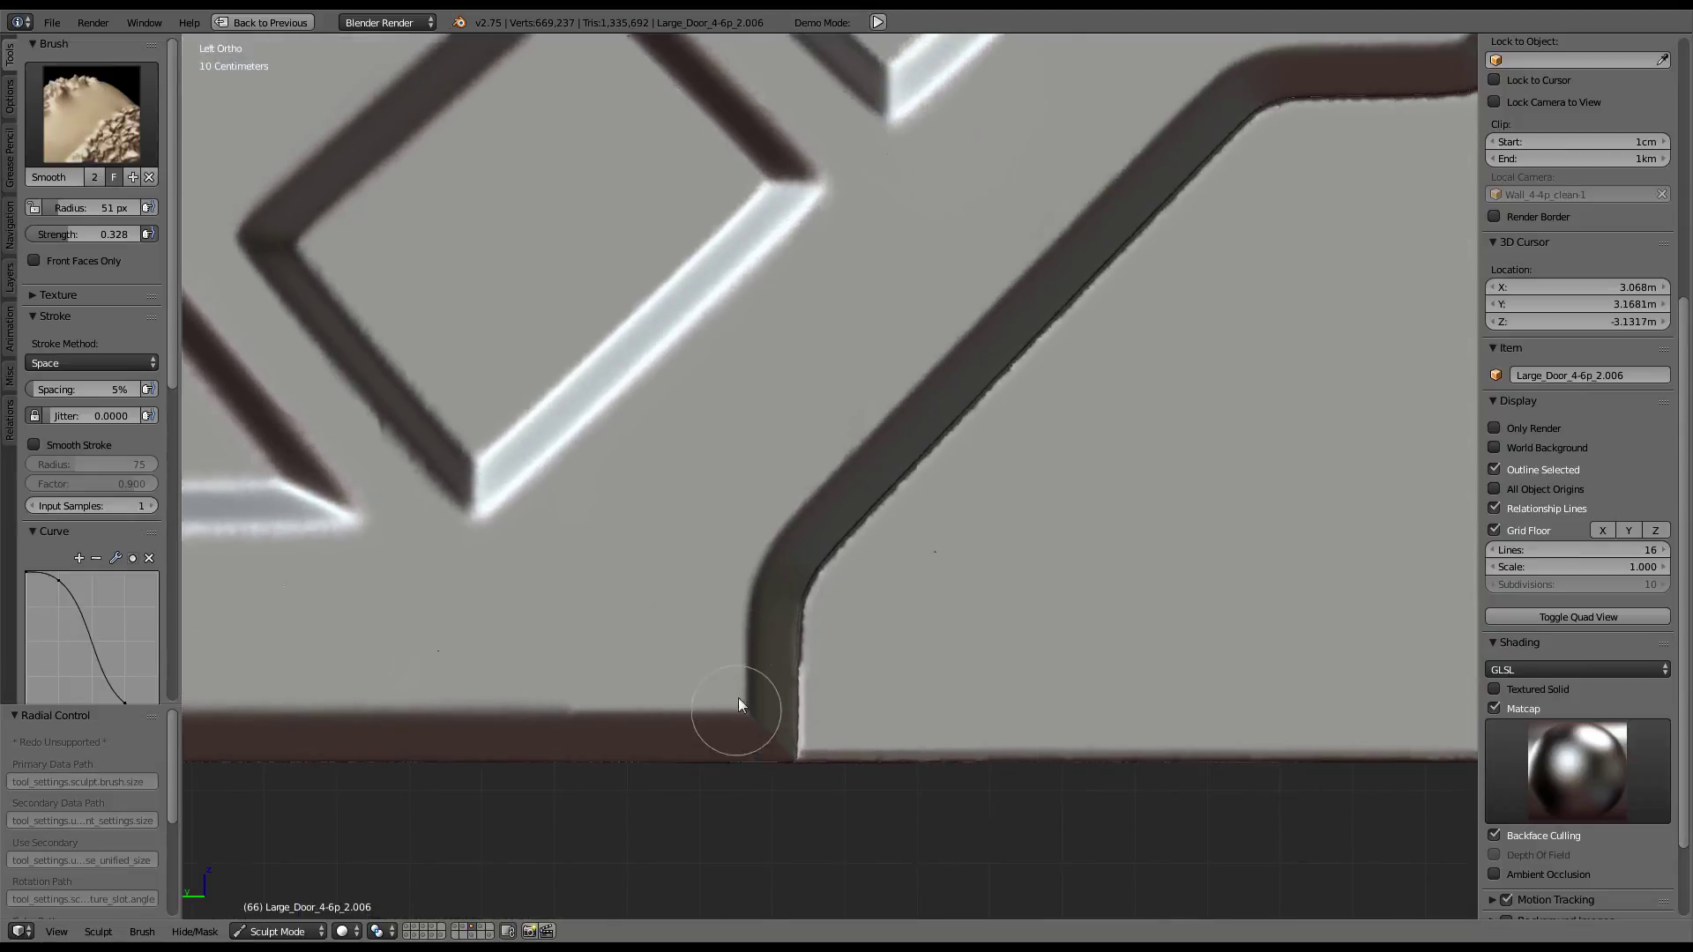
pyautogui.moveTo(738, 705); pyautogui.dragTo(836, 475)
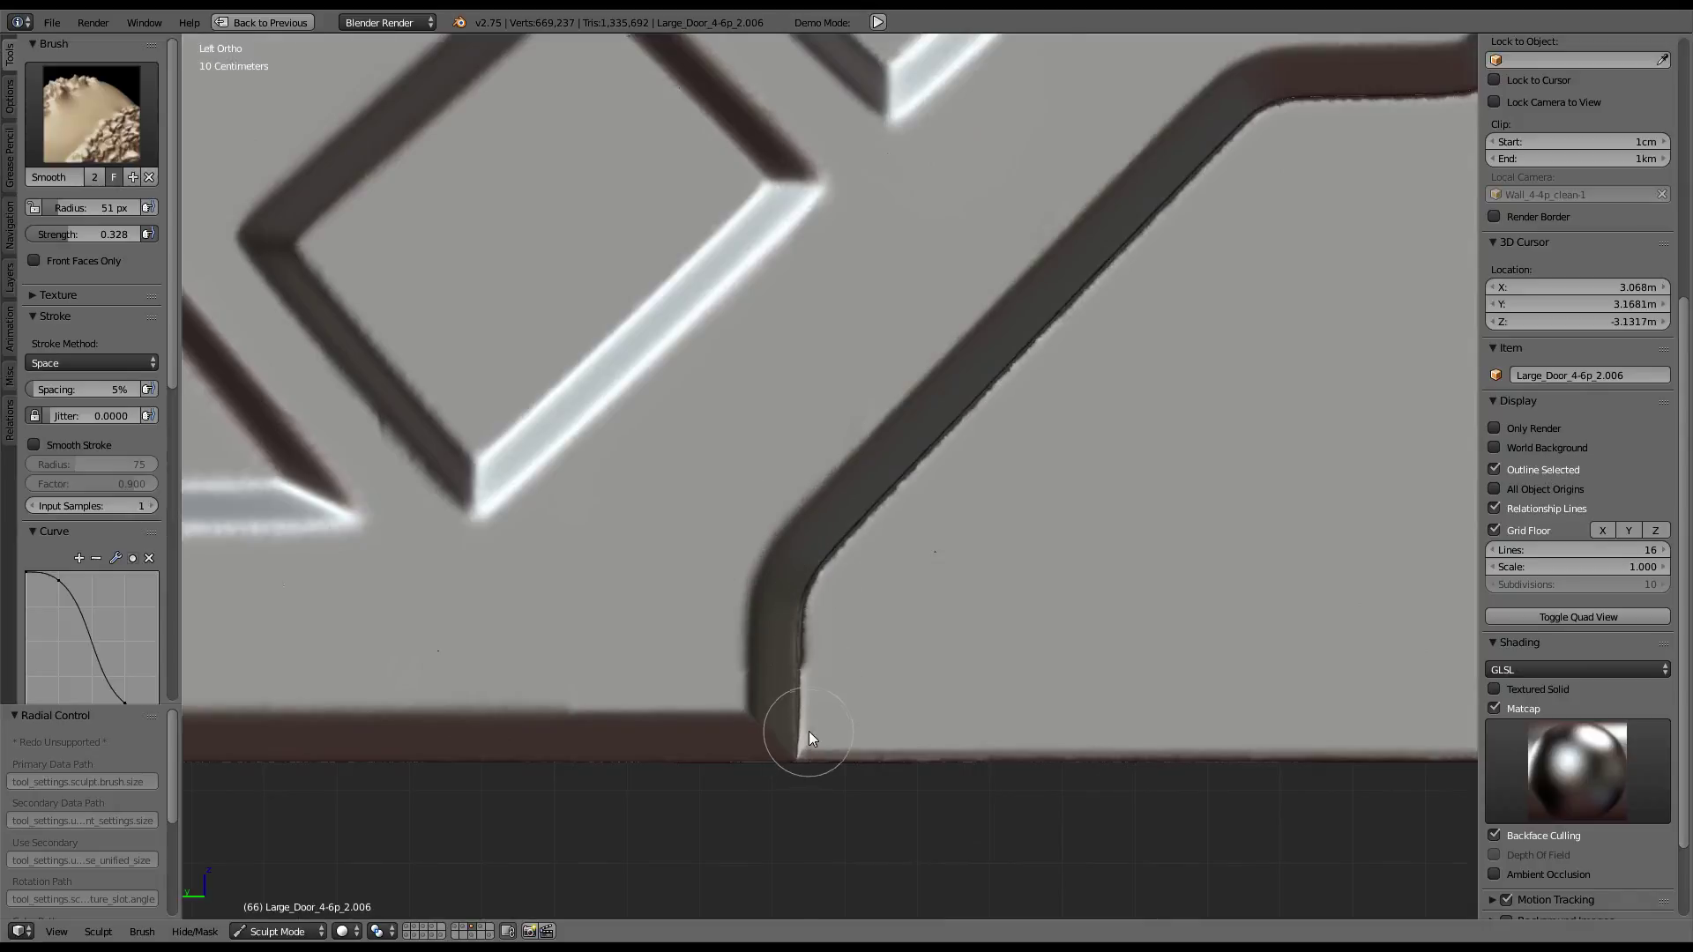
pyautogui.scroll(3, 808, 732)
pyautogui.moveTo(703, 681); pyautogui.dragTo(771, 535)
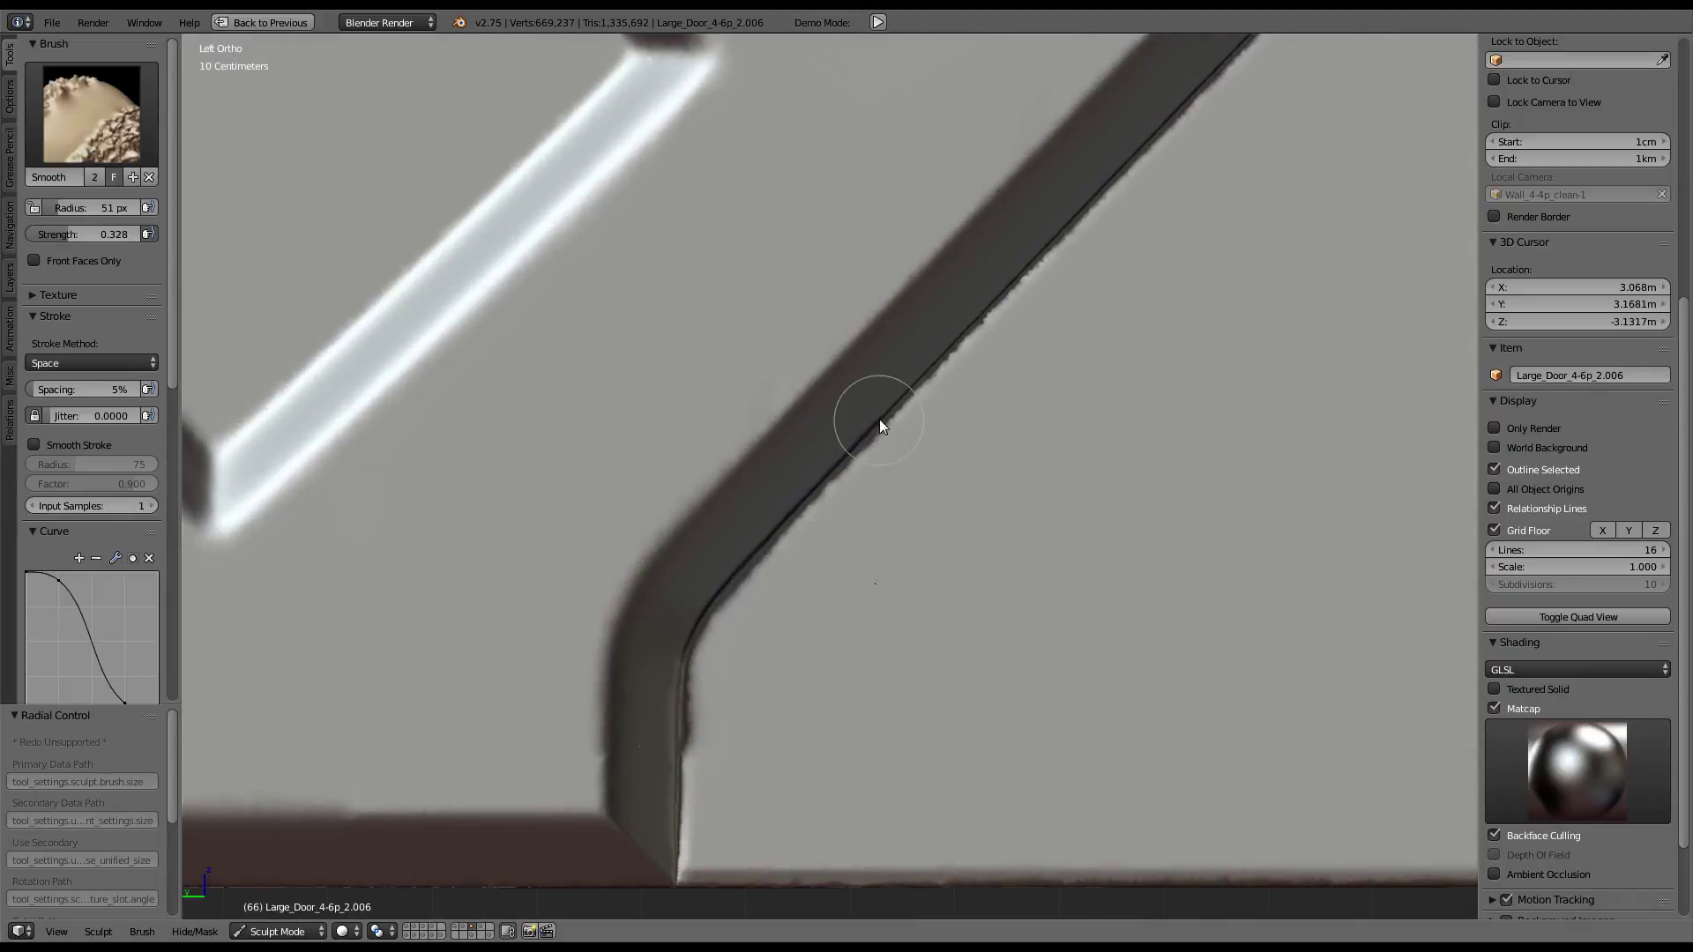
pyautogui.scroll(-2, 880, 420)
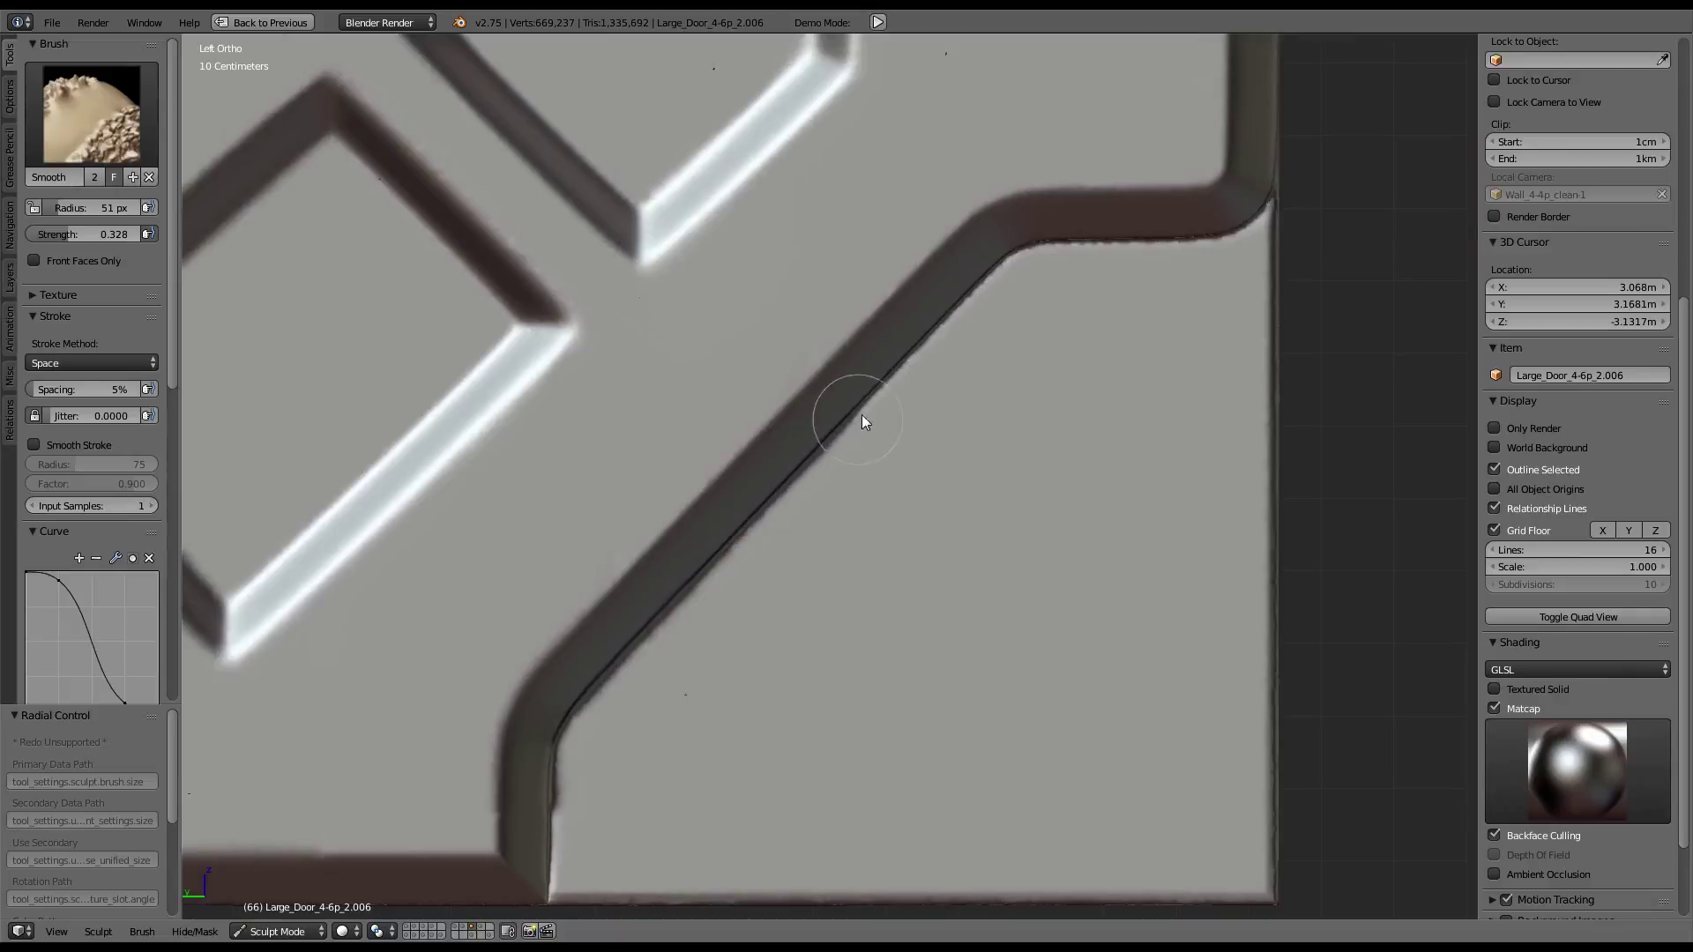
# Smooth the jagged groove edge running up from the bend
pyautogui.moveTo(1289, 201)
pyautogui.keyDown('shift'); pyautogui.mouseDown(button='middle')
pyautogui.moveTo(1162, 658)
pyautogui.moveTo(1040, 862)
pyautogui.moveTo(1205, 569)
pyautogui.mouseUp(button='middle'); pyautogui.keyUp('shift')
pyautogui.scroll(2, 1337, 516)
pyautogui.scroll(-1, 1337, 517)
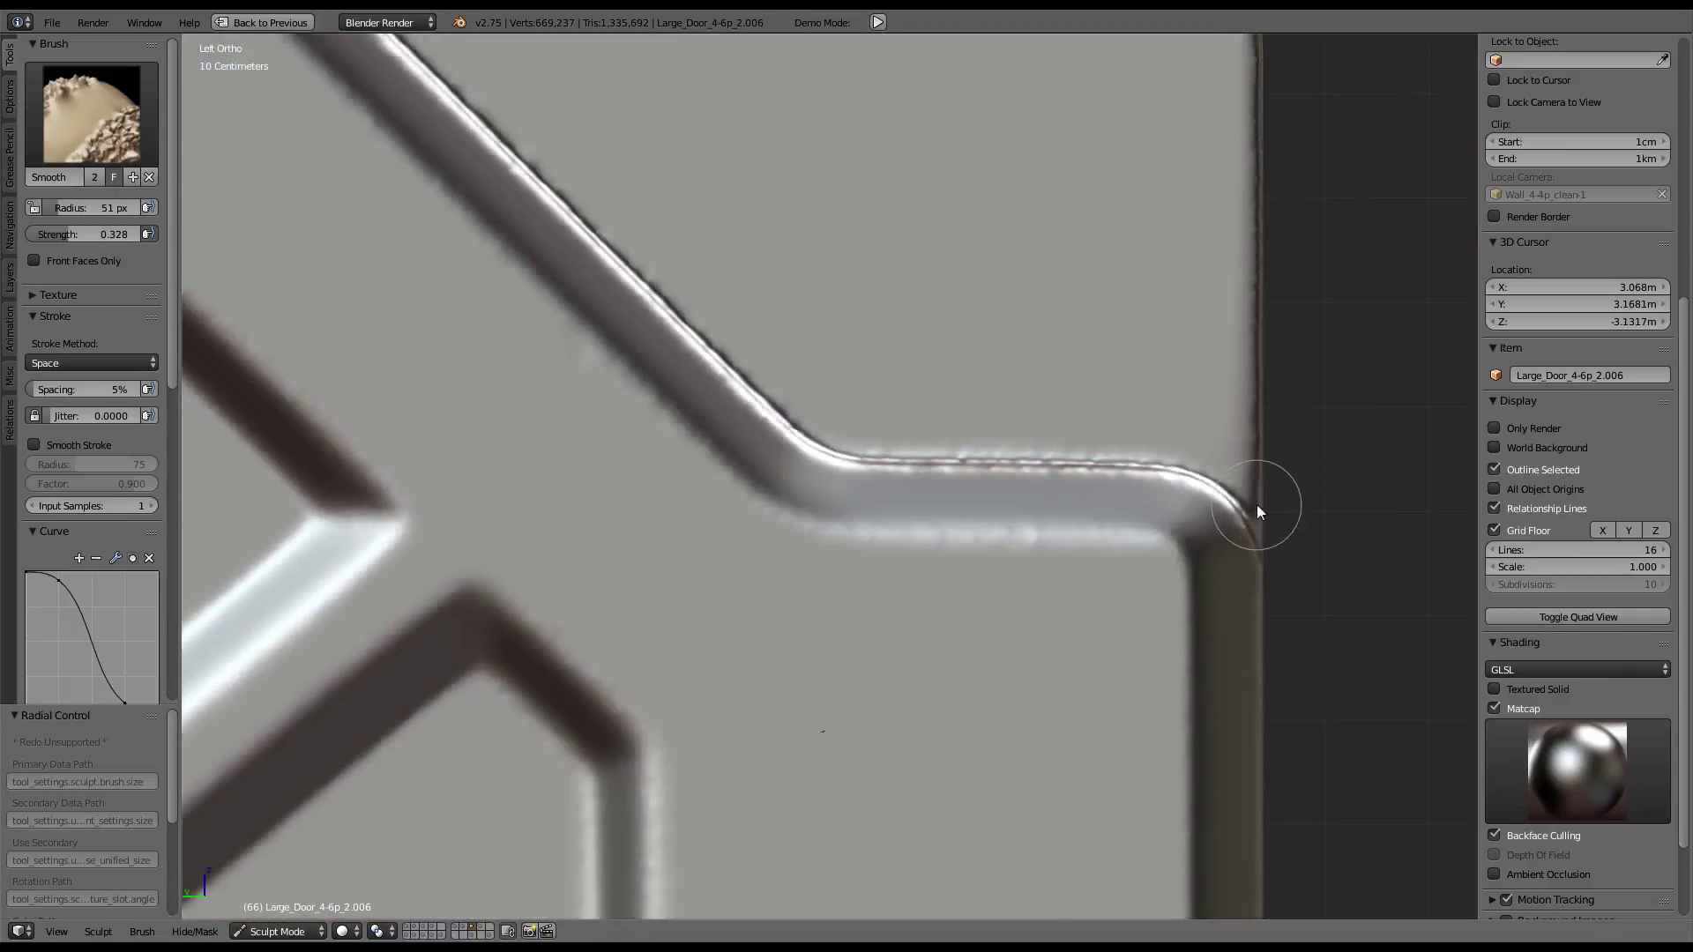
pyautogui.keyDown('shift'); pyautogui.moveTo(872, 472); pyautogui.dragTo(1107, 736, button='middle'); pyautogui.keyUp('shift')
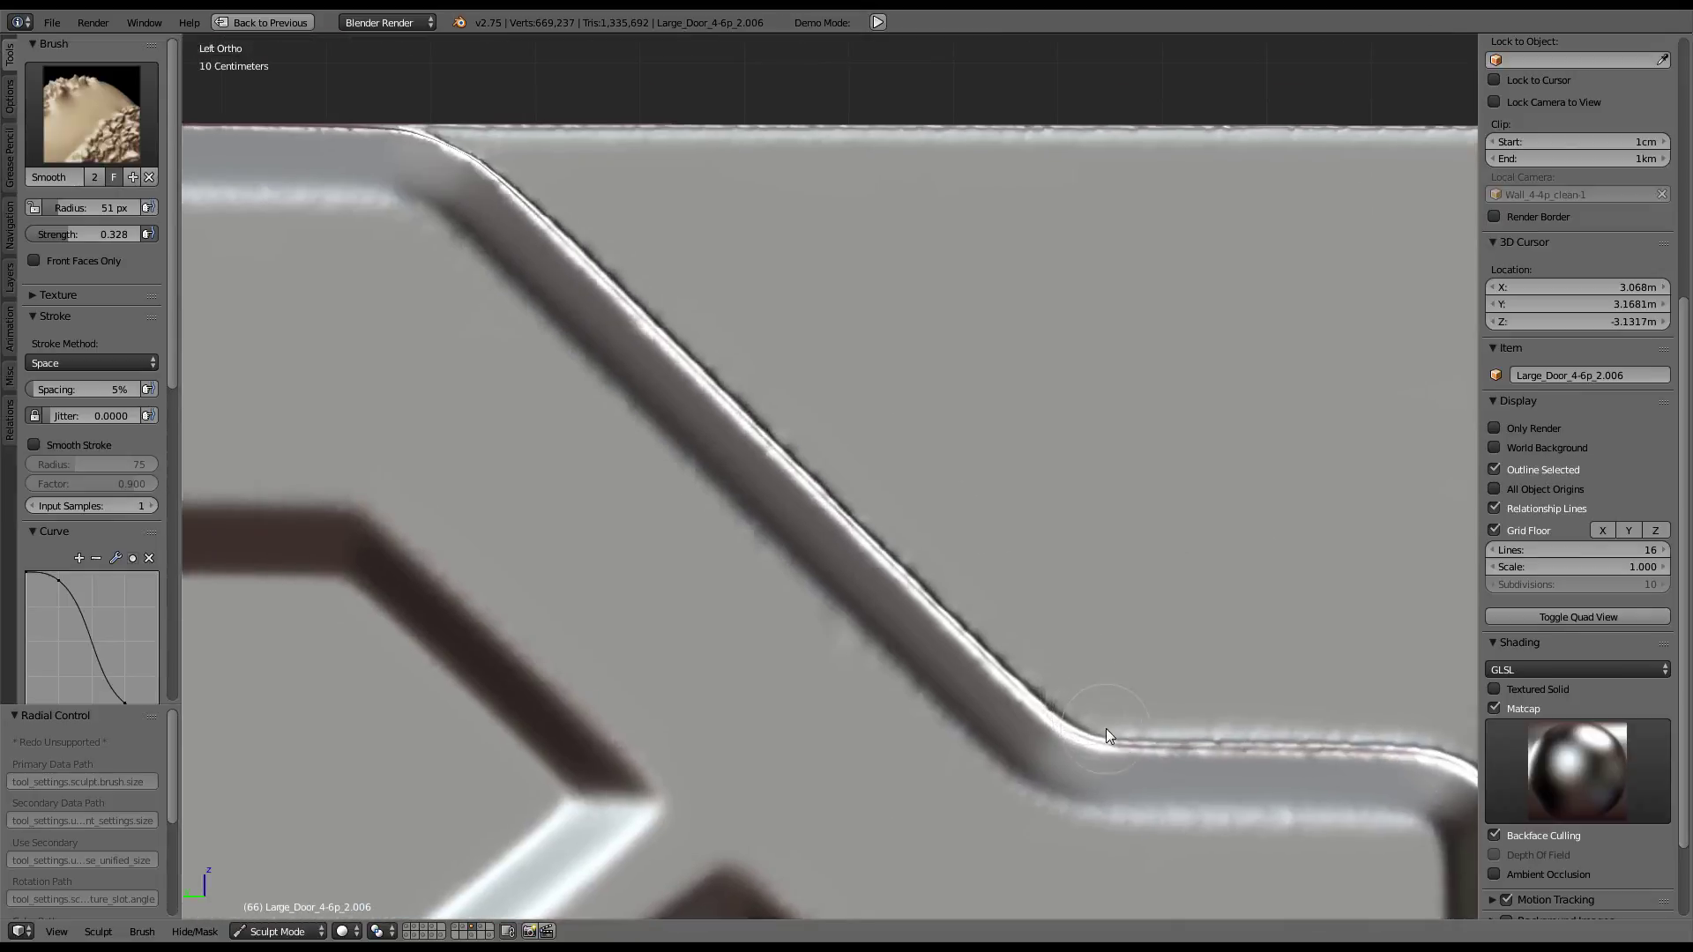
pyautogui.moveTo(977, 628)
pyautogui.mouseDown()
pyautogui.moveTo(702, 348)
pyautogui.moveTo(499, 194)
pyautogui.mouseUp()
# Turn on Ambient Occlusion in the viewport shading settings
pyautogui.scroll(-3, 1596, 712)
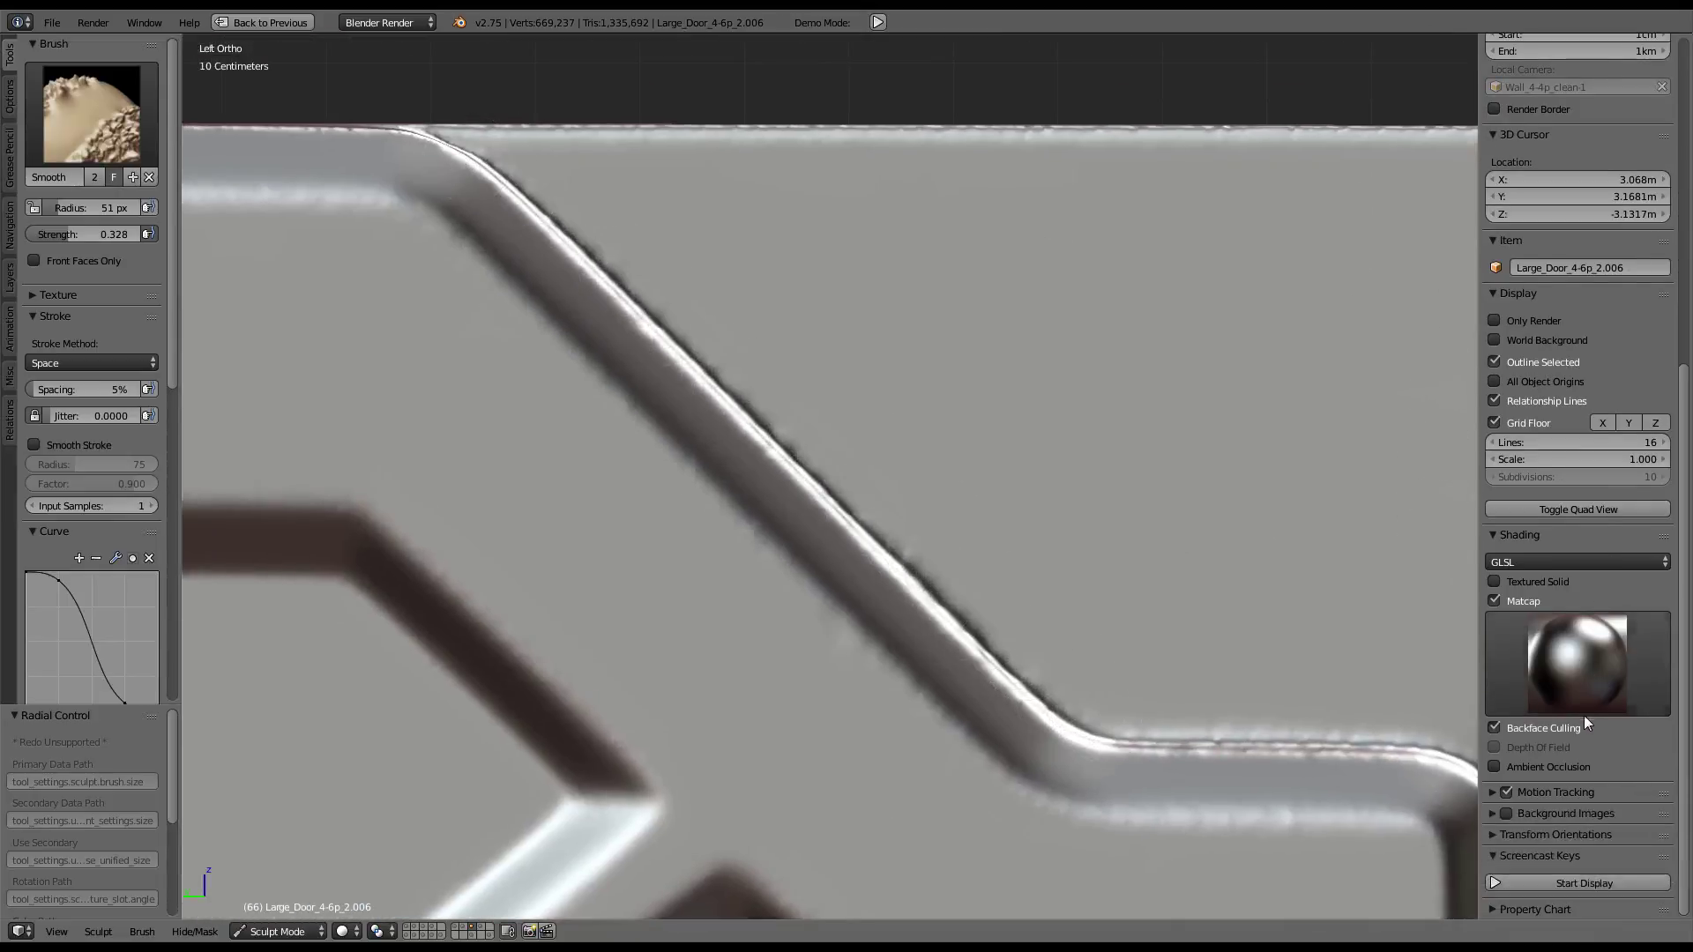
pyautogui.click(1493, 766)
pyautogui.scroll(-3, 1577, 785)
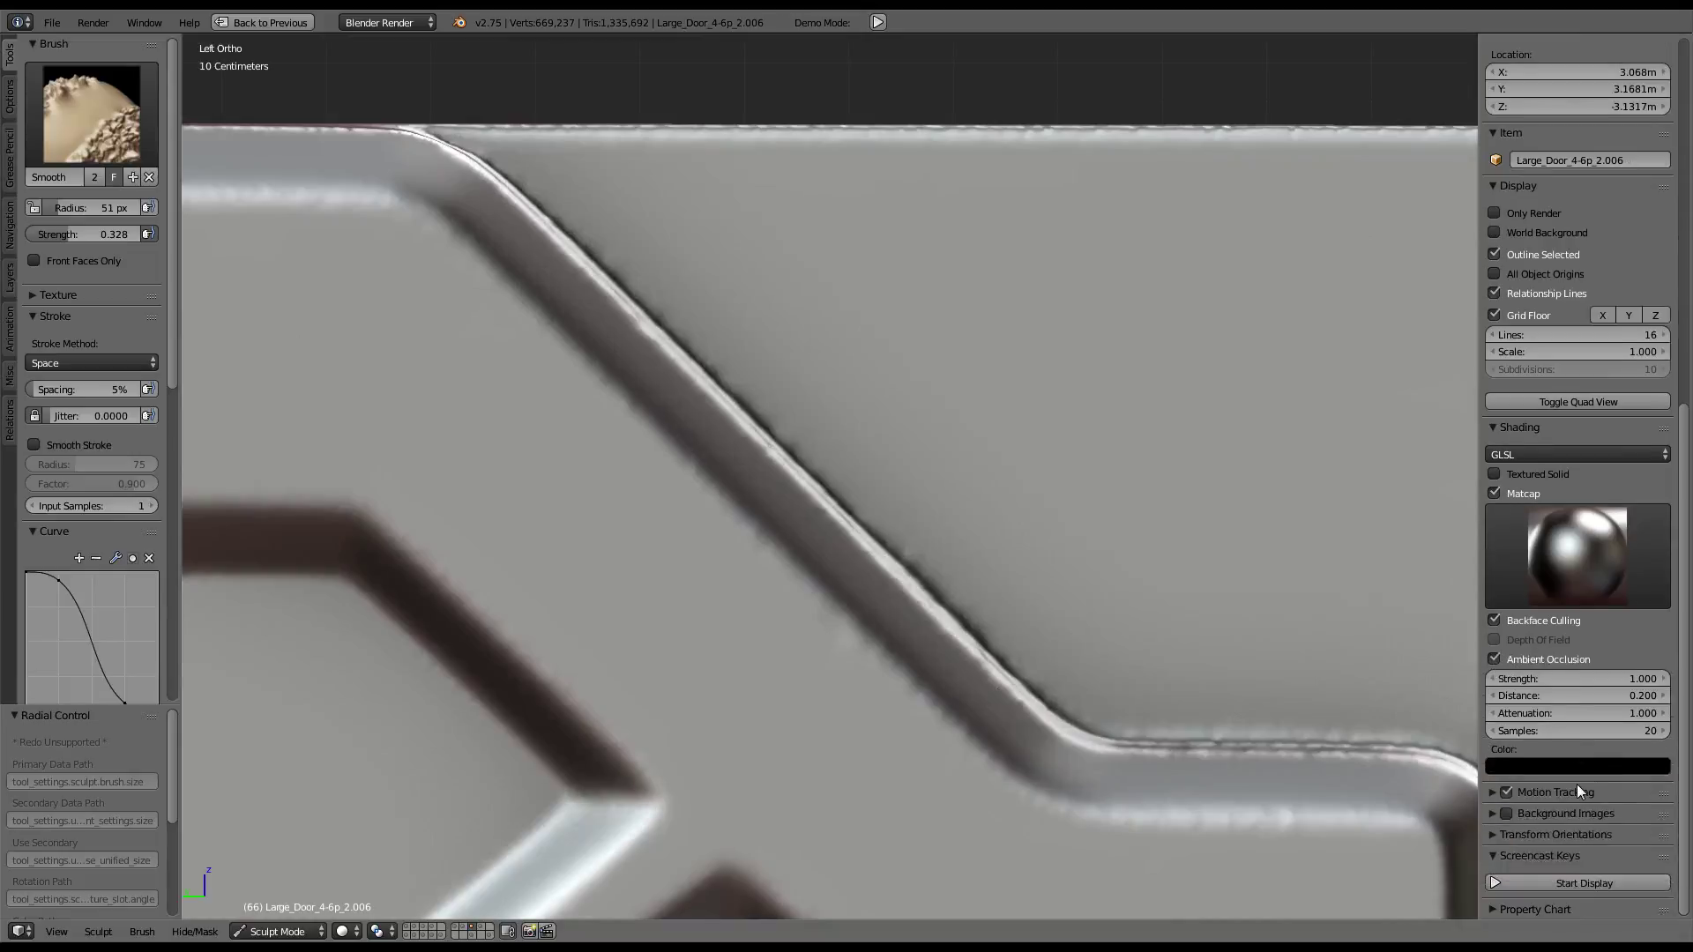
pyautogui.scroll(-2, 760, 657)
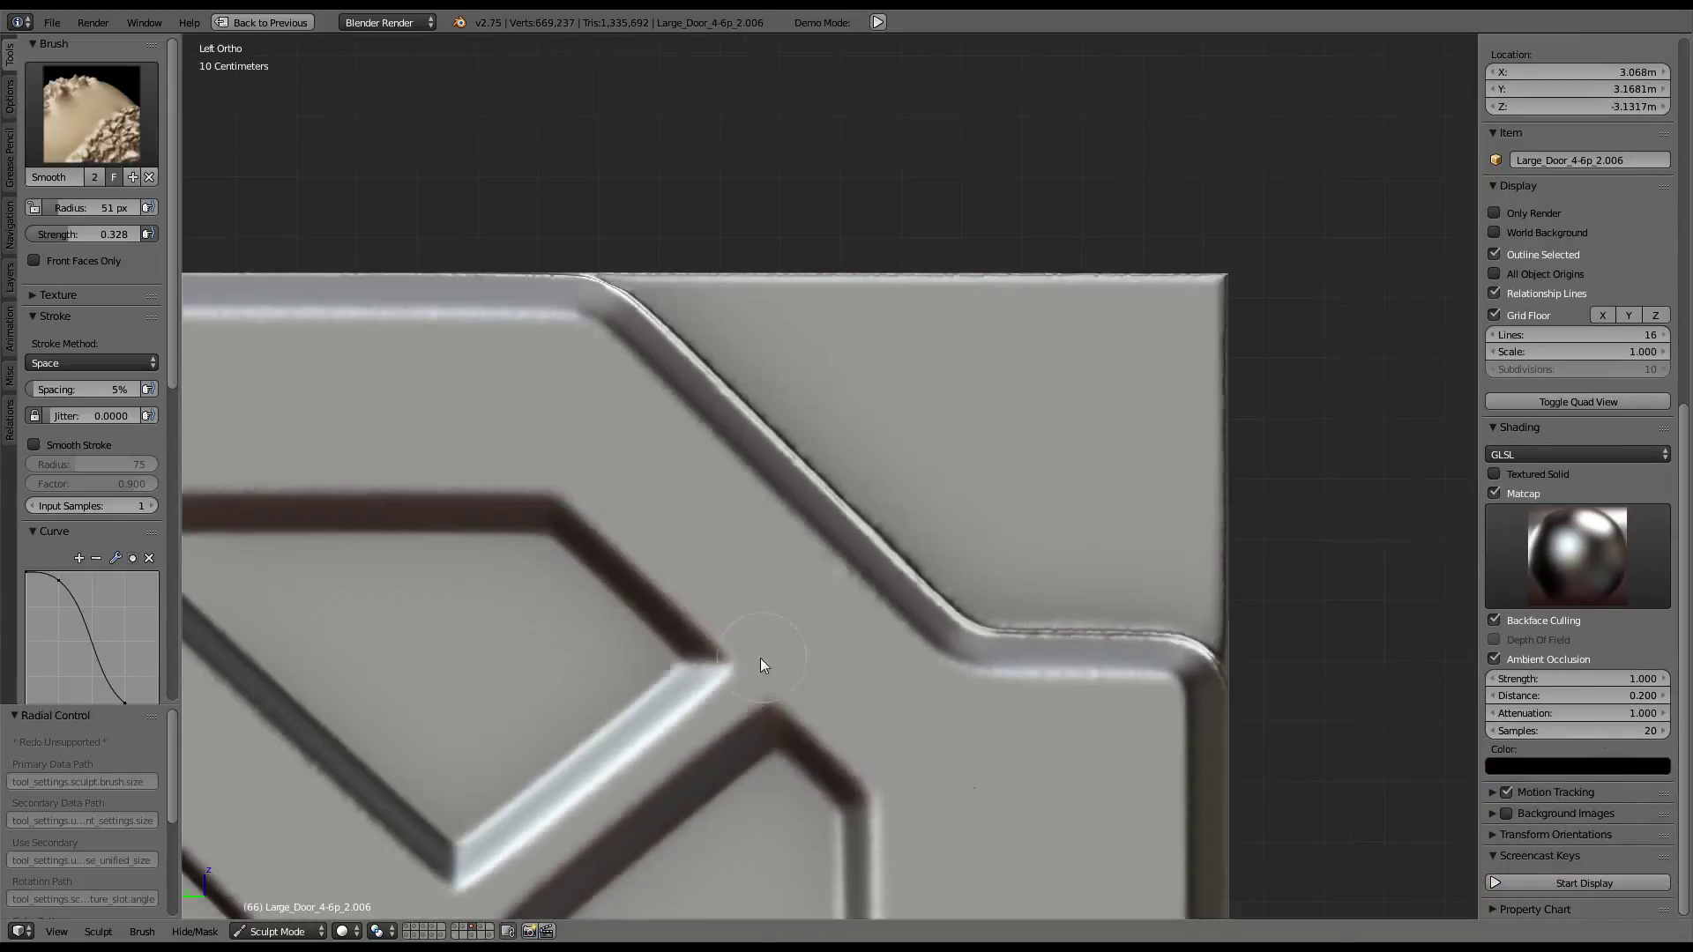
pyautogui.scroll(3, 1085, 469)
pyautogui.scroll(2, 1078, 536)
pyautogui.scroll(2, 1151, 569)
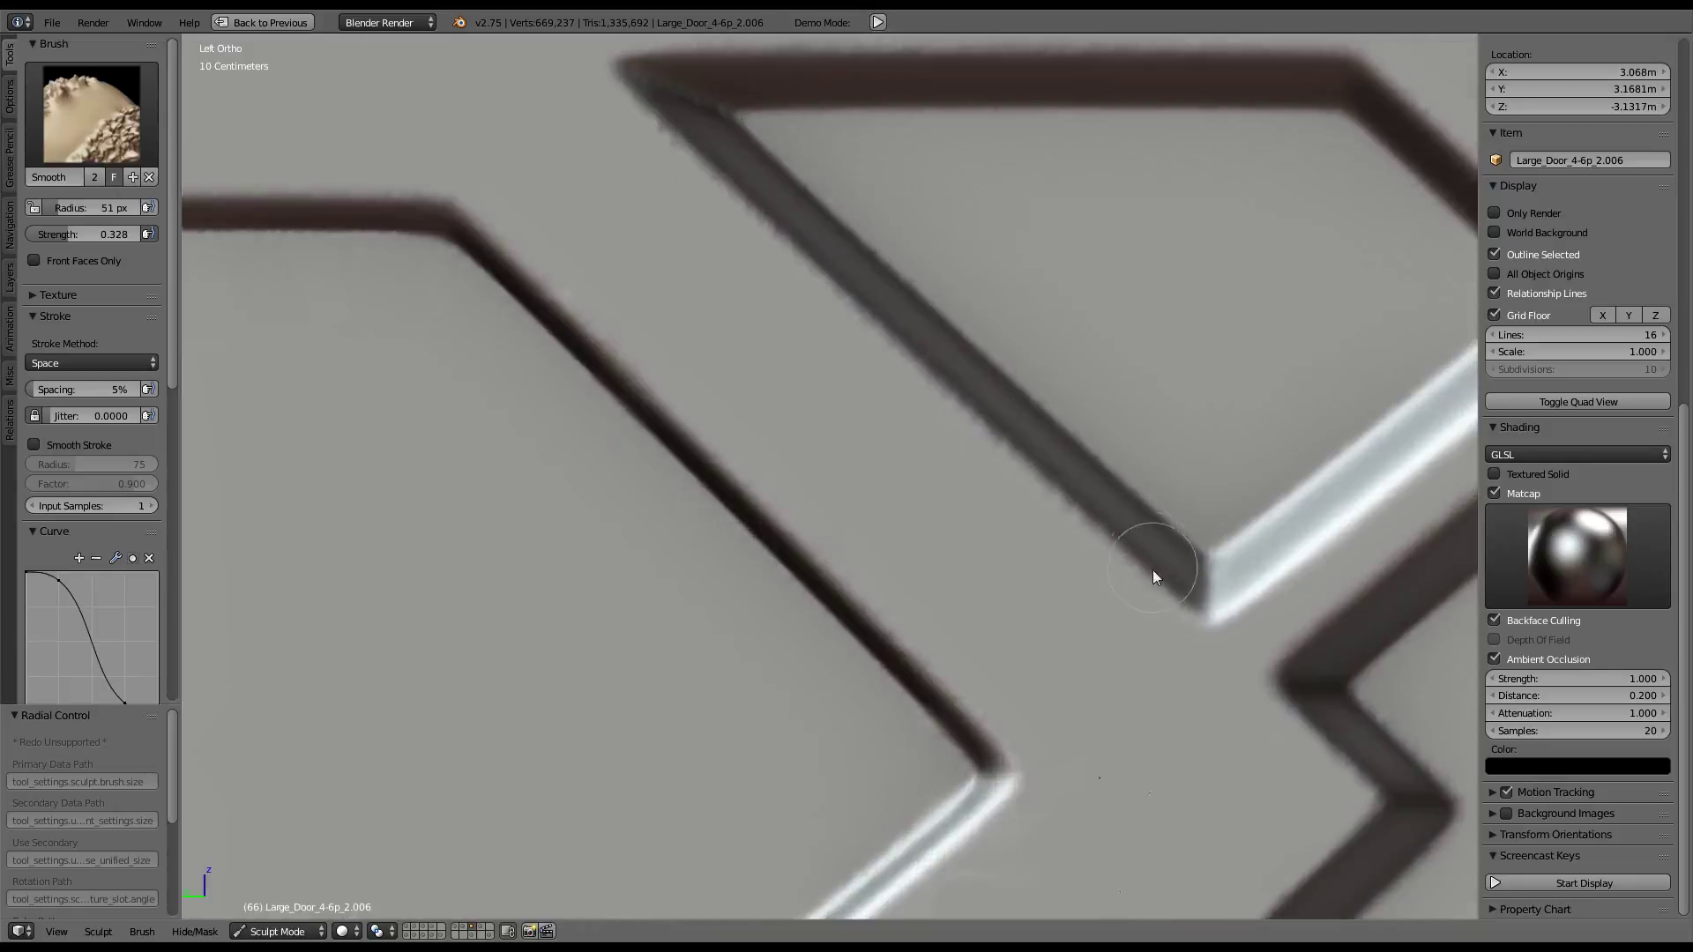
pyautogui.scroll(1, 1178, 700)
pyautogui.scroll(-2, 1106, 611)
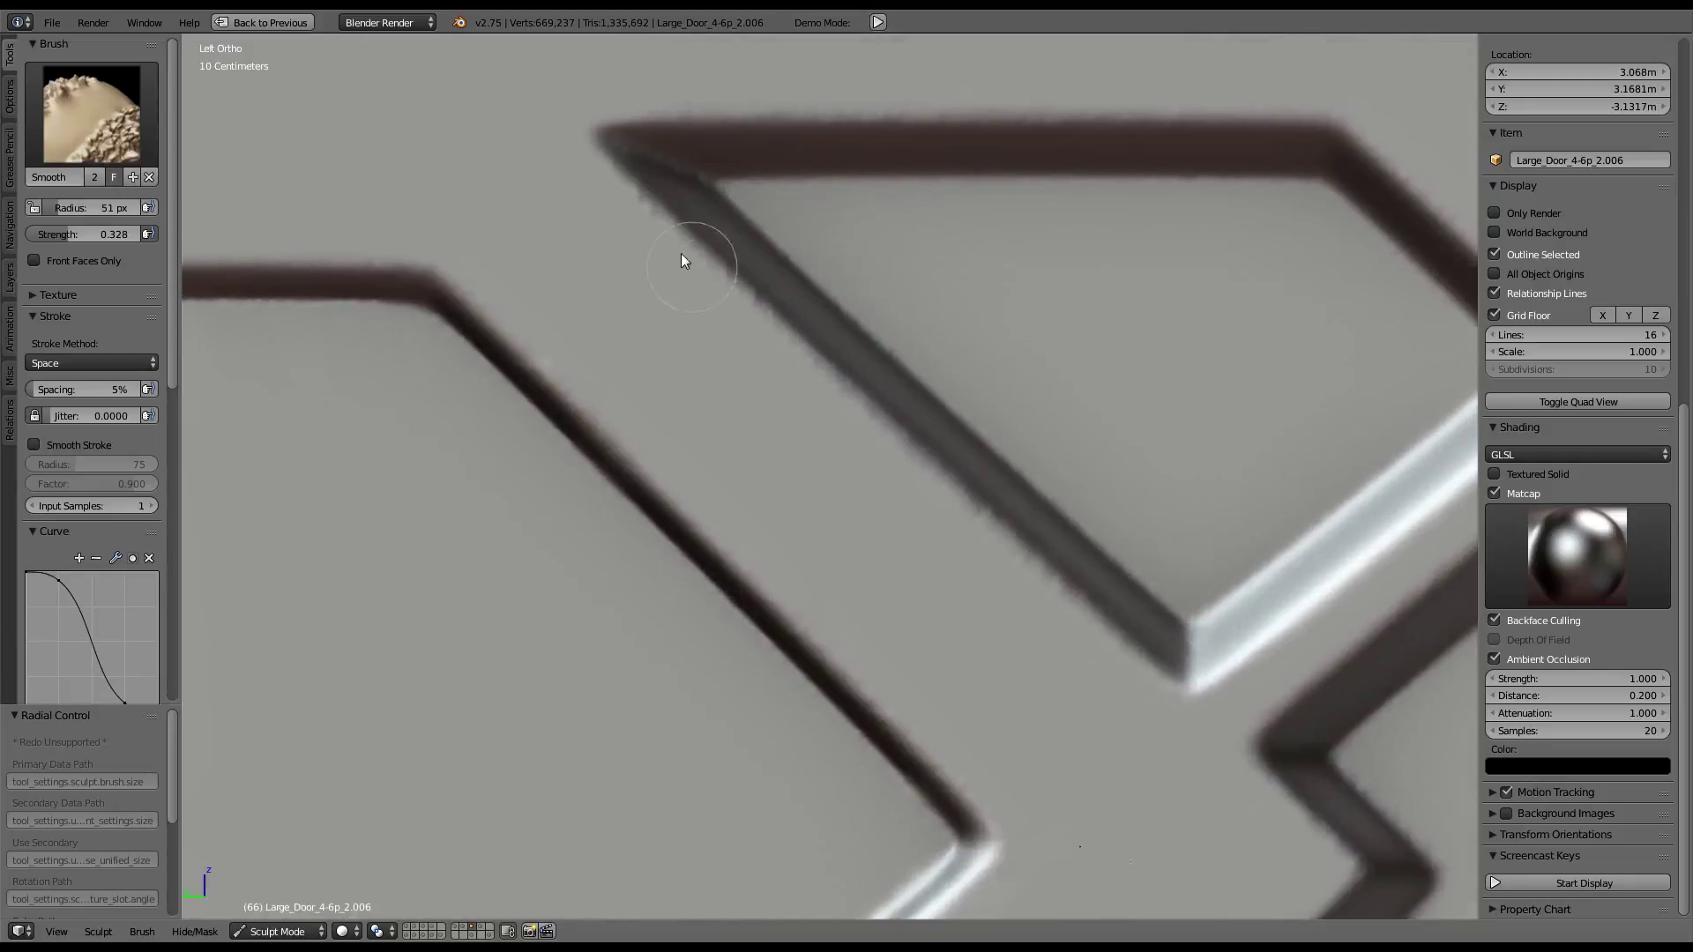
pyautogui.scroll(-2, 819, 447)
pyautogui.scroll(-2, 1004, 522)
pyautogui.scroll(-2, 1003, 522)
# Orbit around the door and smooth its top-left corner bevel
pyautogui.moveTo(1019, 531); pyautogui.dragTo(1021, 457, button='middle')
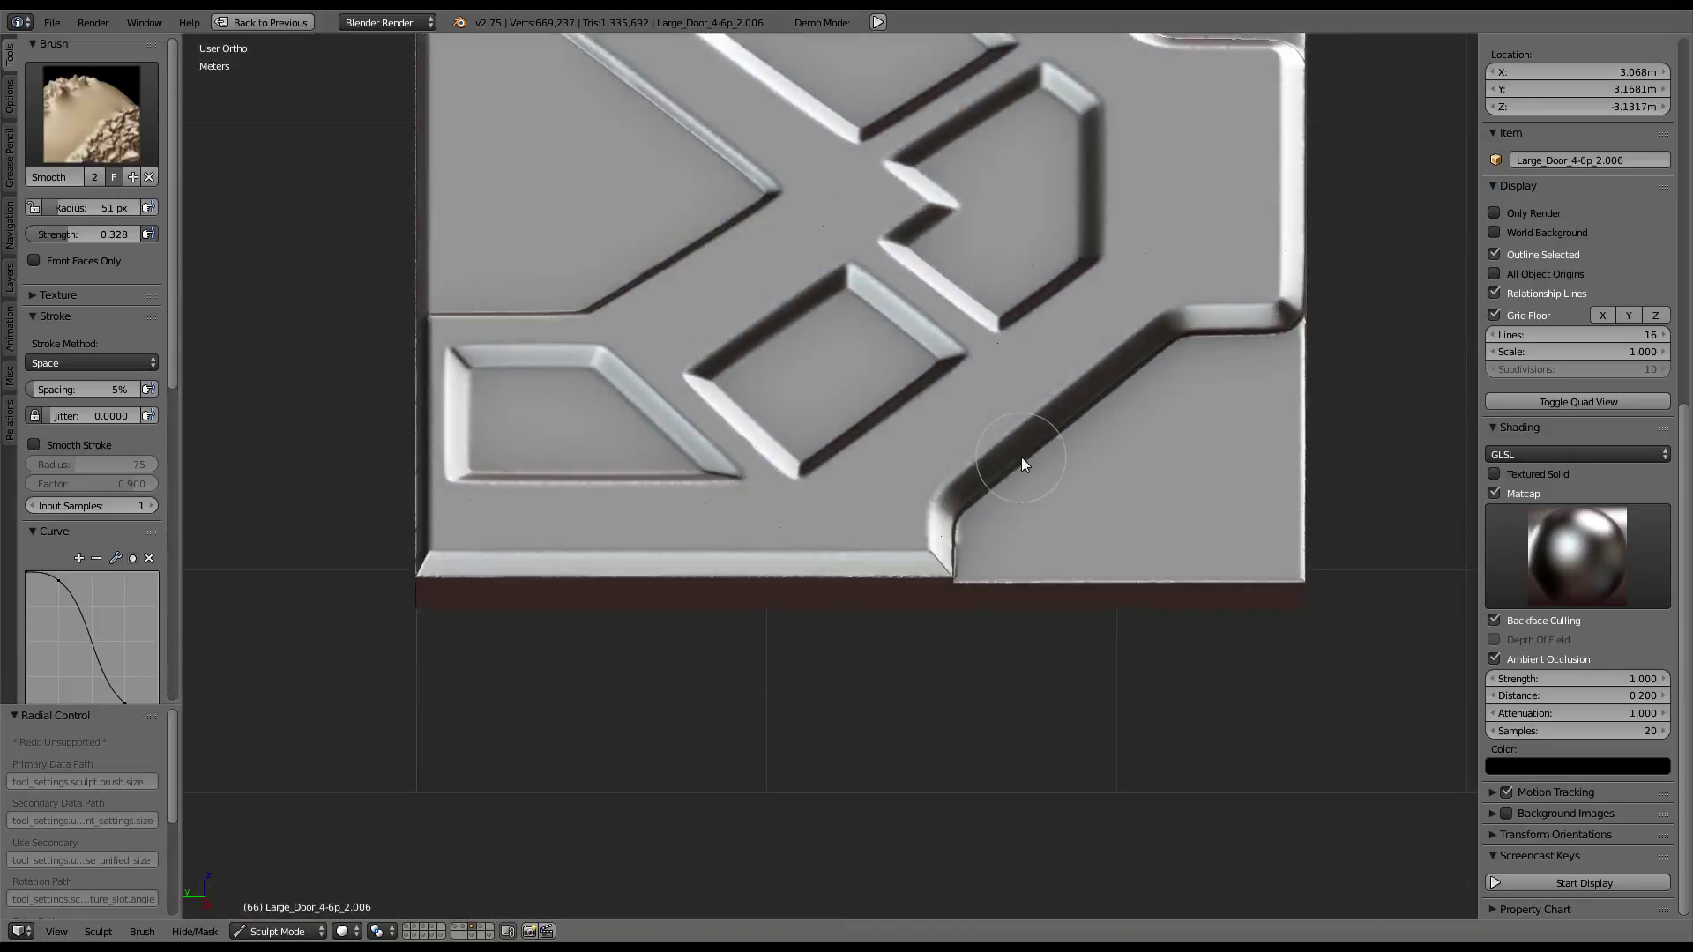
pyautogui.scroll(4, 1022, 456)
pyautogui.scroll(-5, 1022, 456)
pyautogui.moveTo(1030, 270)
pyautogui.mouseDown(button='middle')
pyautogui.moveTo(912, 425)
pyautogui.moveTo(919, 649)
pyautogui.moveTo(1005, 765)
pyautogui.mouseUp(button='middle')
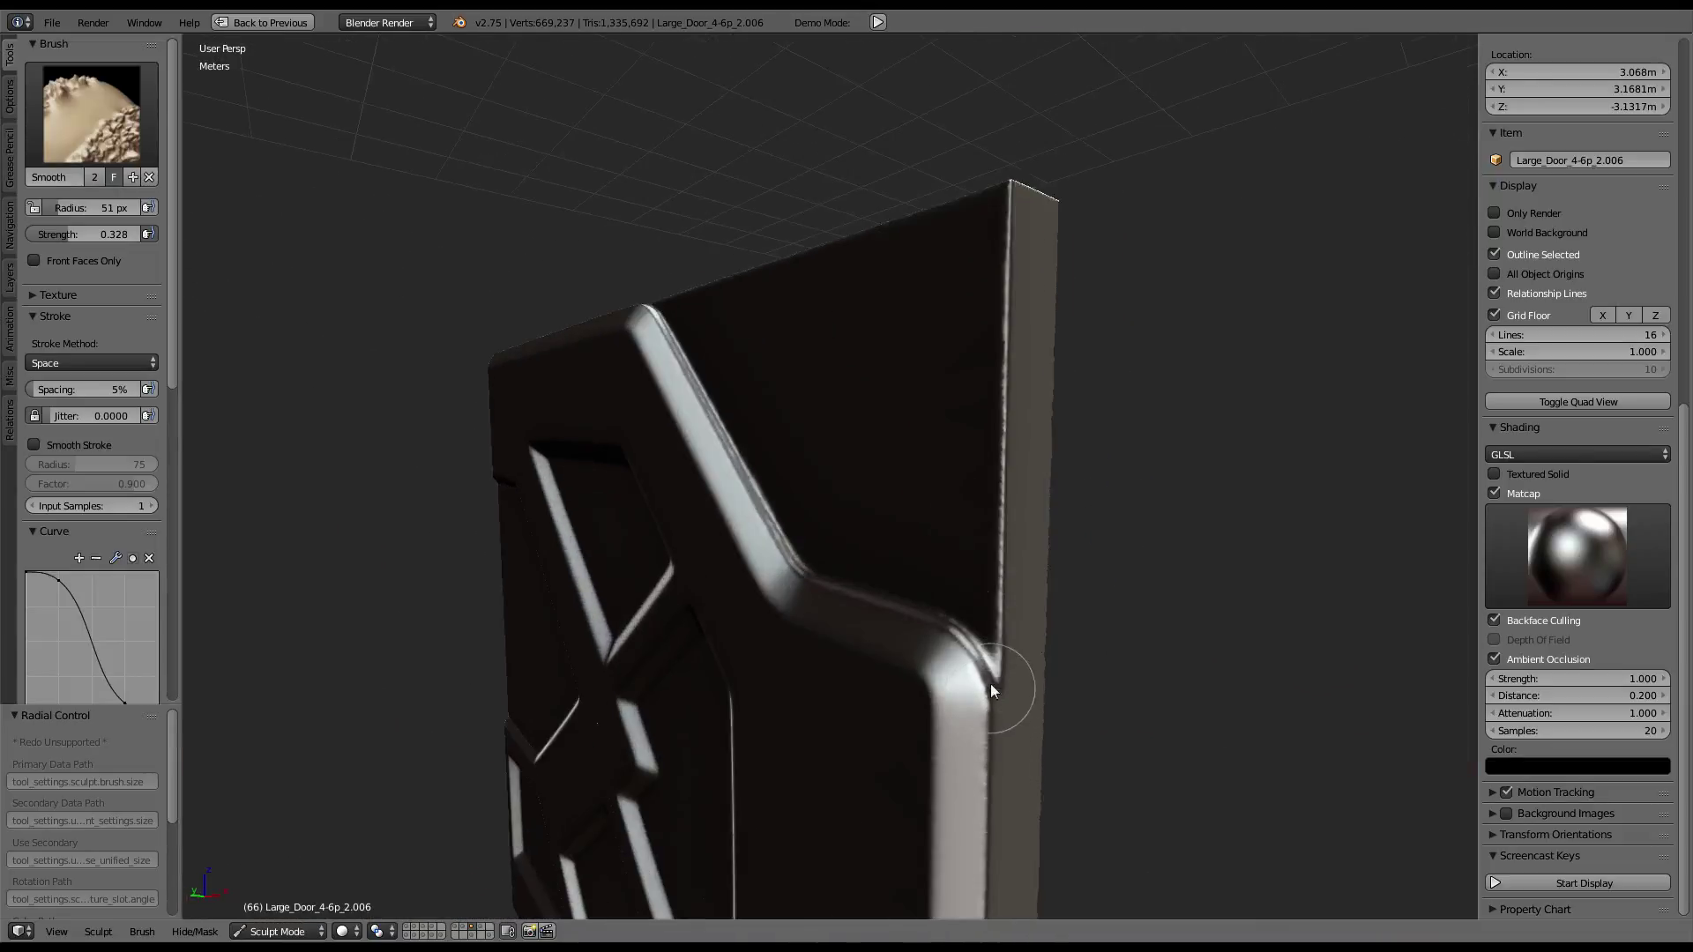
pyautogui.moveTo(1008, 204); pyautogui.dragTo(1176, 451, button='middle')
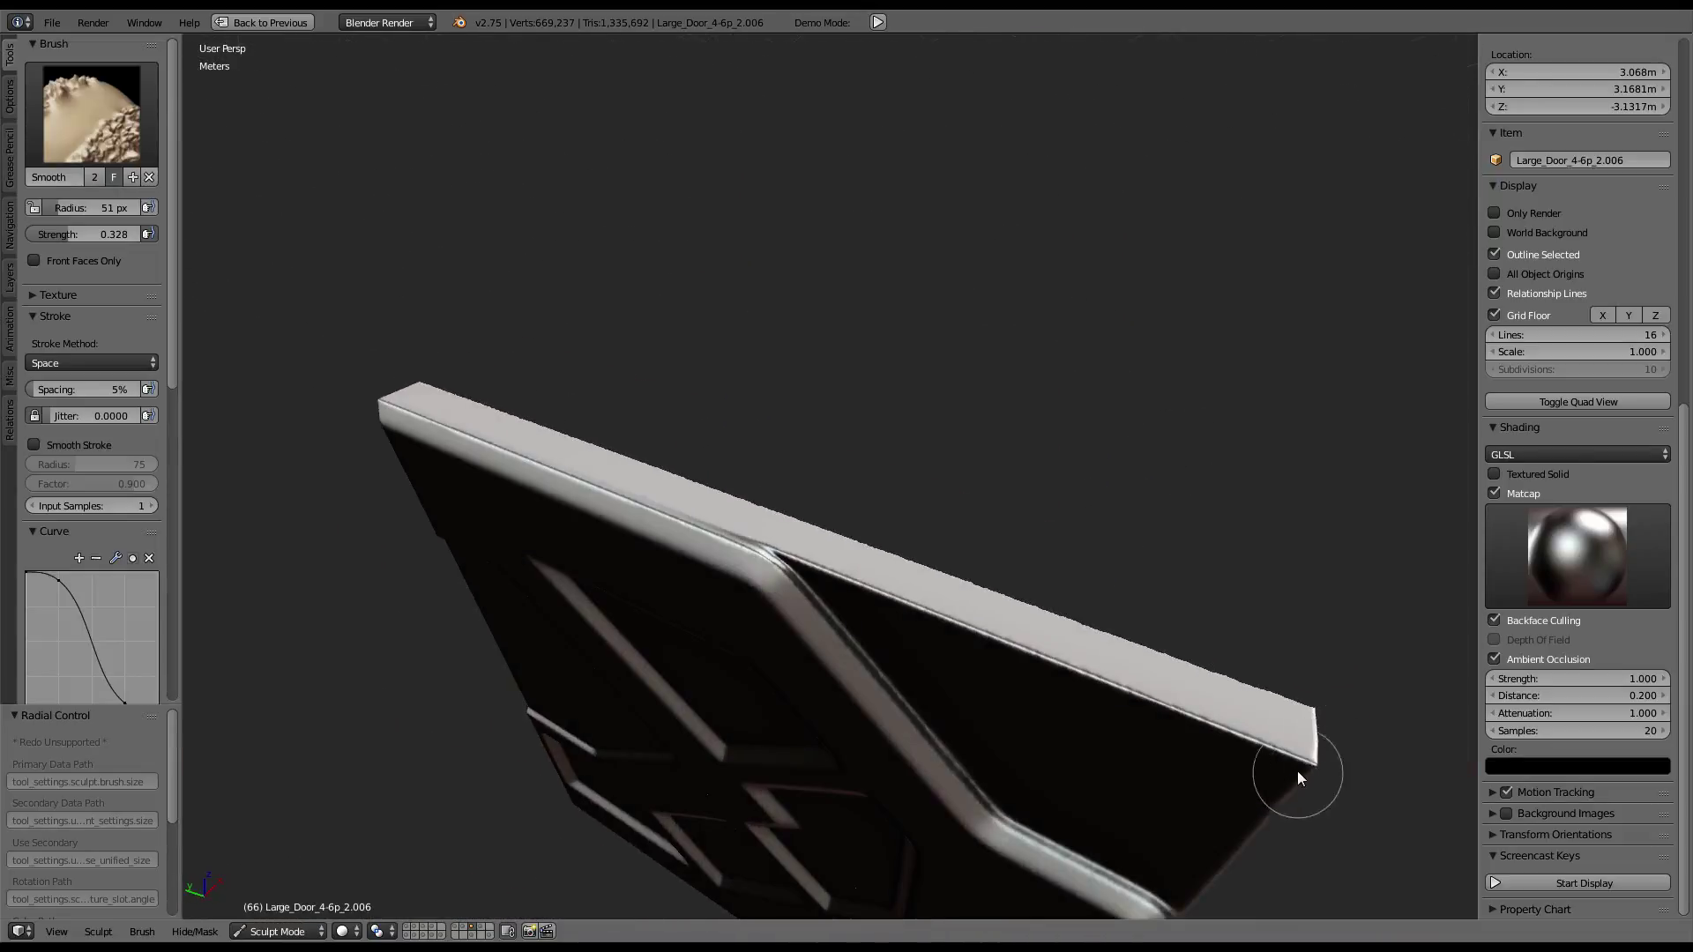
pyautogui.moveTo(675, 499)
pyautogui.mouseDown(button='middle')
pyautogui.moveTo(912, 442)
pyautogui.moveTo(865, 467)
pyautogui.moveTo(918, 467)
pyautogui.mouseUp(button='middle')
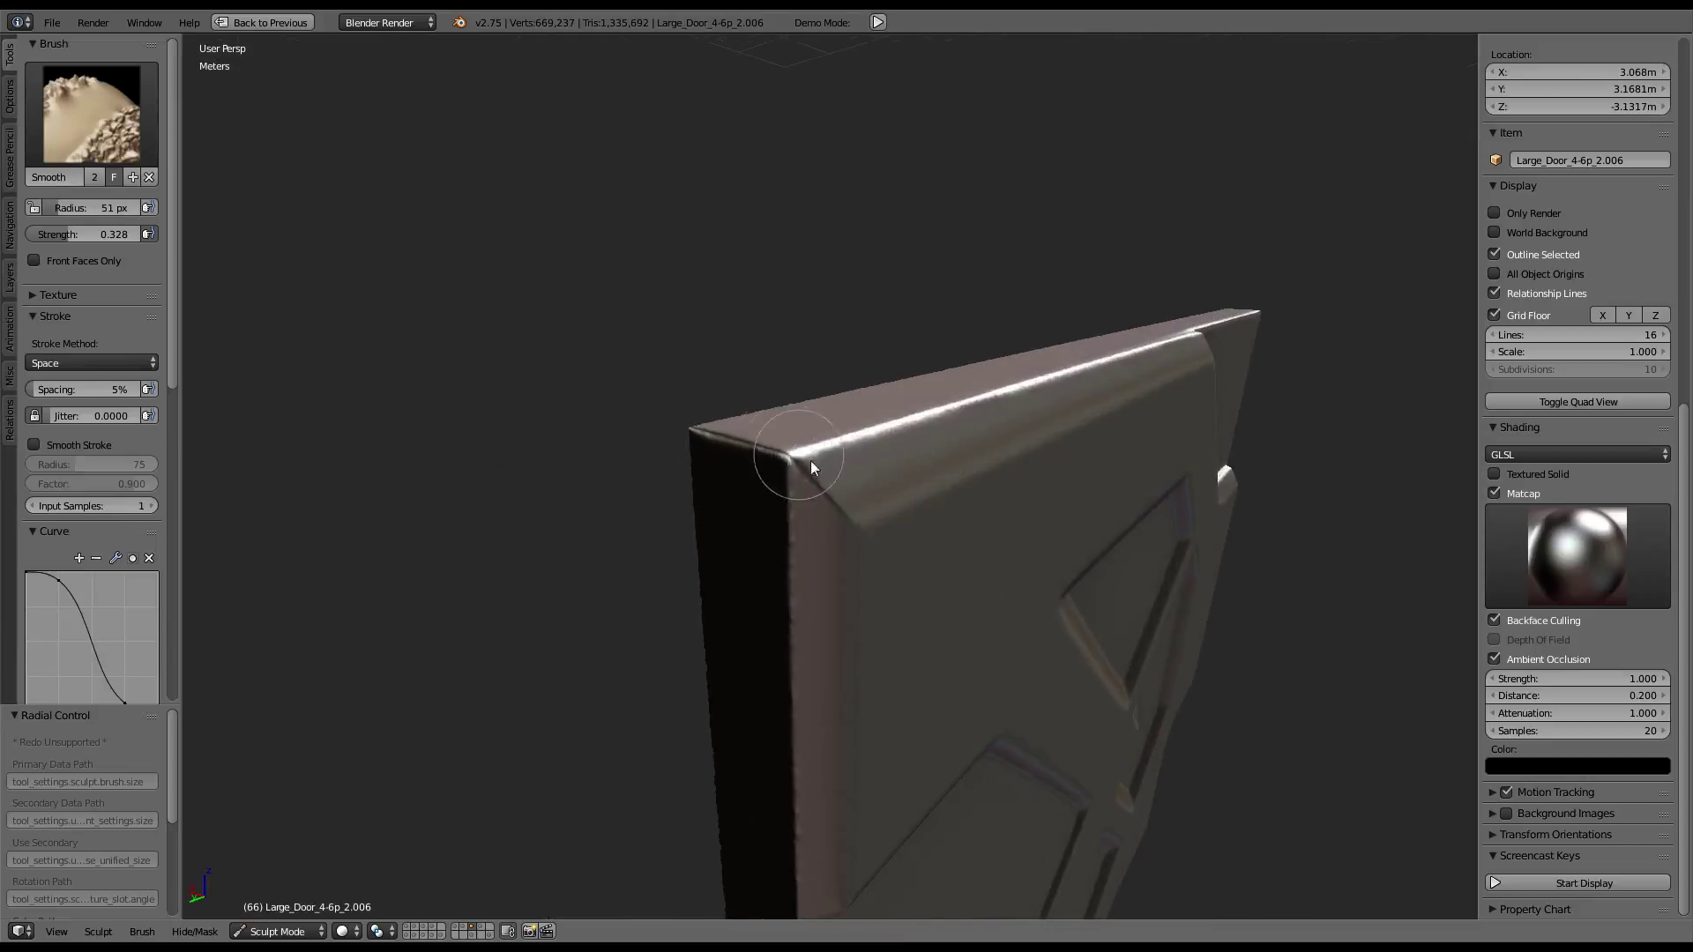
pyautogui.moveTo(811, 460); pyautogui.dragTo(677, 413)
# Smooth the door's bright side edge
pyautogui.moveTo(696, 443); pyautogui.dragTo(885, 468, button='middle')
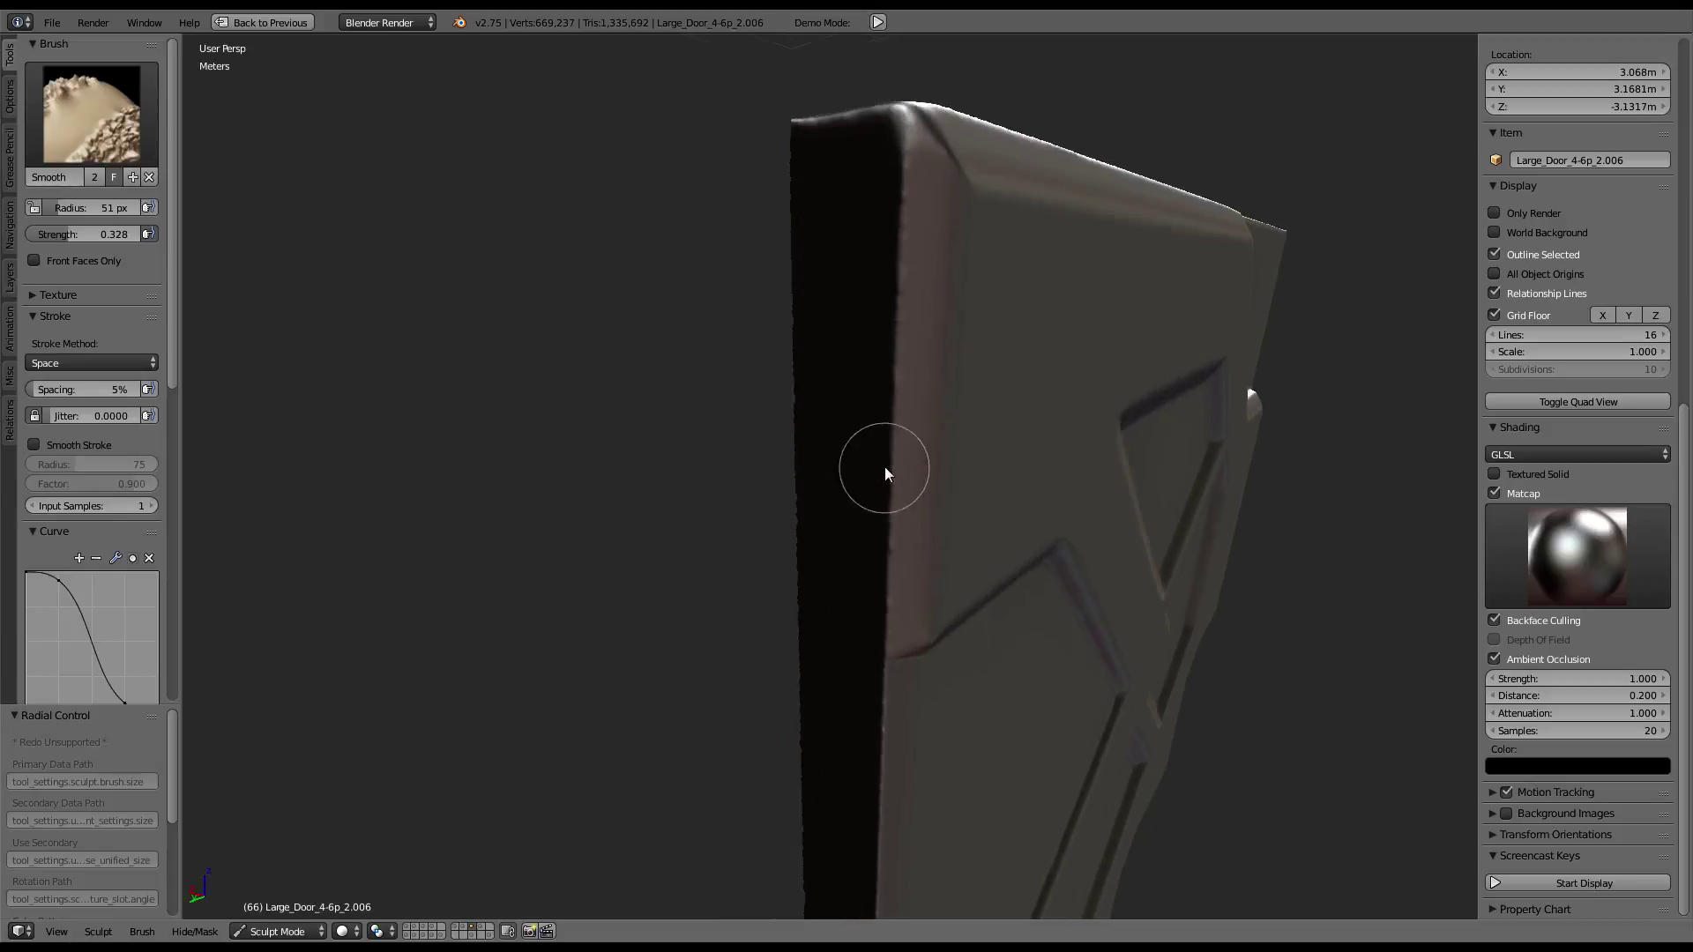
pyautogui.moveTo(893, 753); pyautogui.dragTo(936, 265, button='middle')
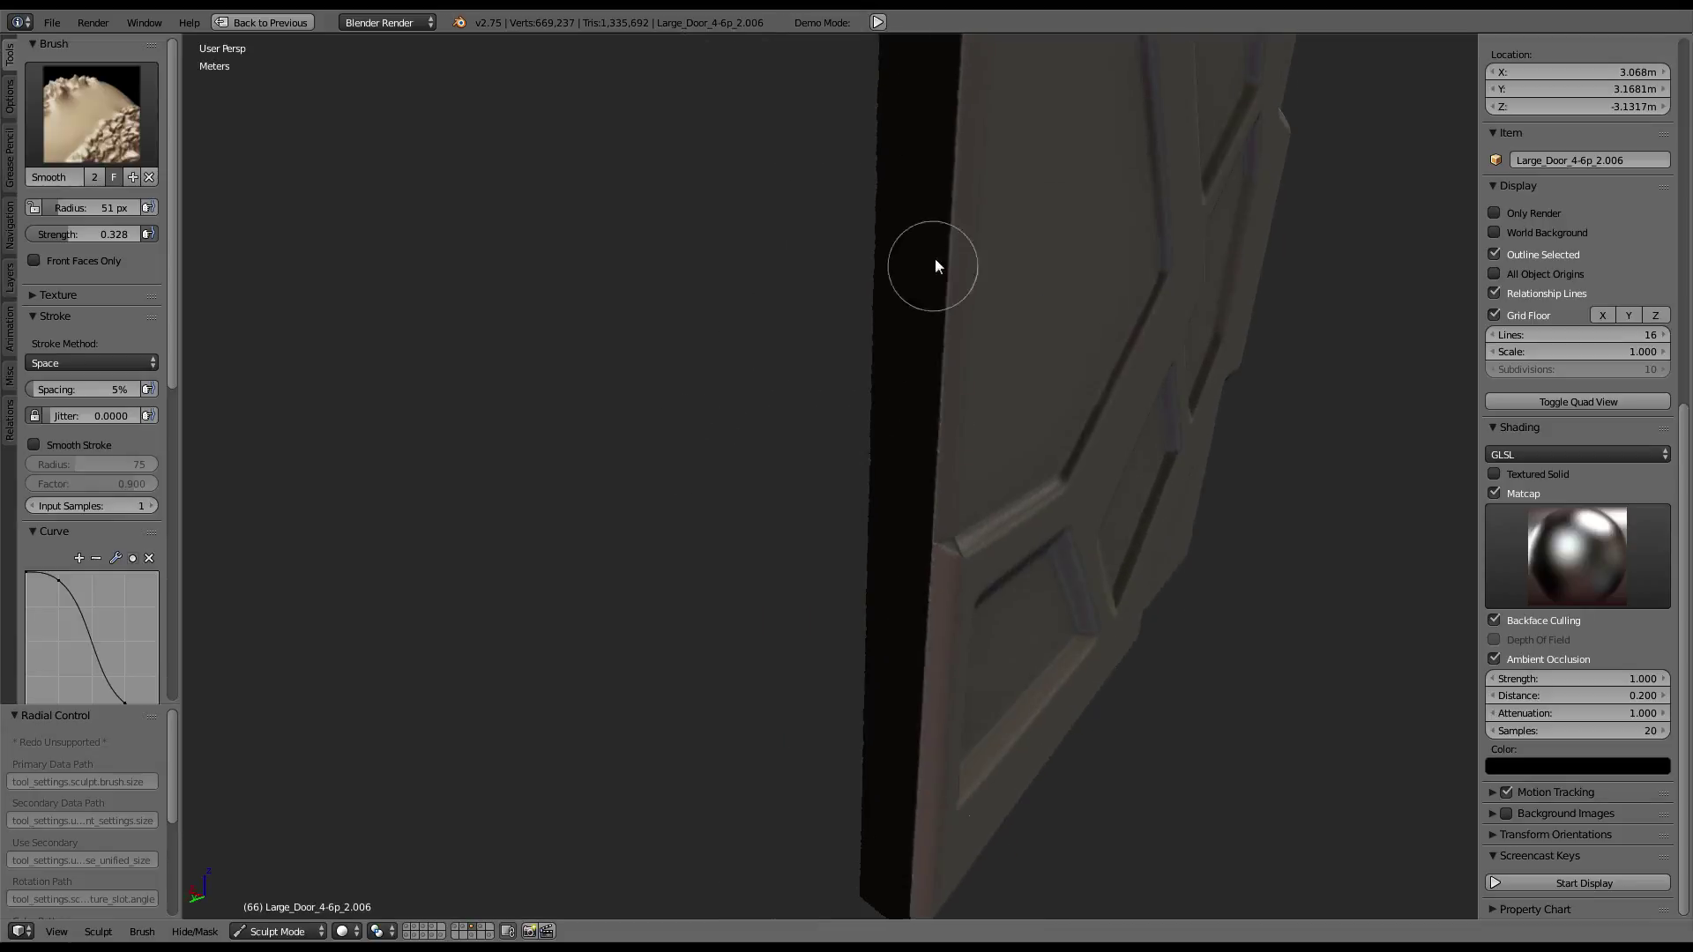
pyautogui.moveTo(942, 117)
pyautogui.mouseDown(button='middle')
pyautogui.moveTo(896, 265)
pyautogui.moveTo(937, 452)
pyautogui.mouseUp(button='middle')
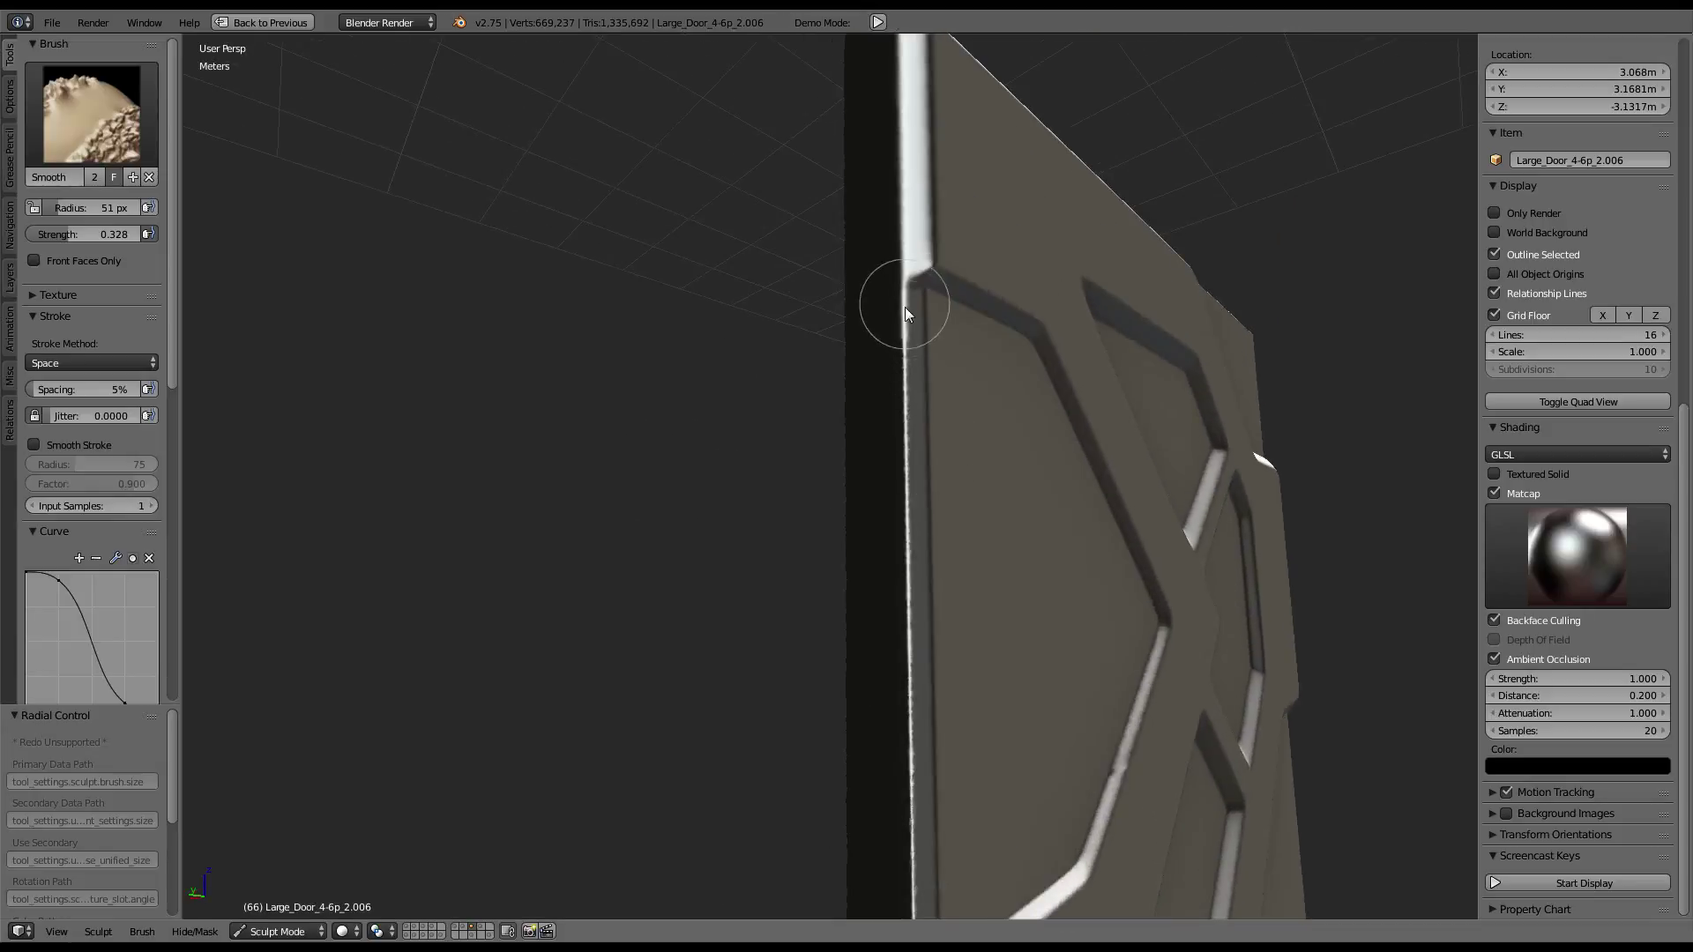
pyautogui.moveTo(913, 755); pyautogui.dragTo(897, 351, button='middle')
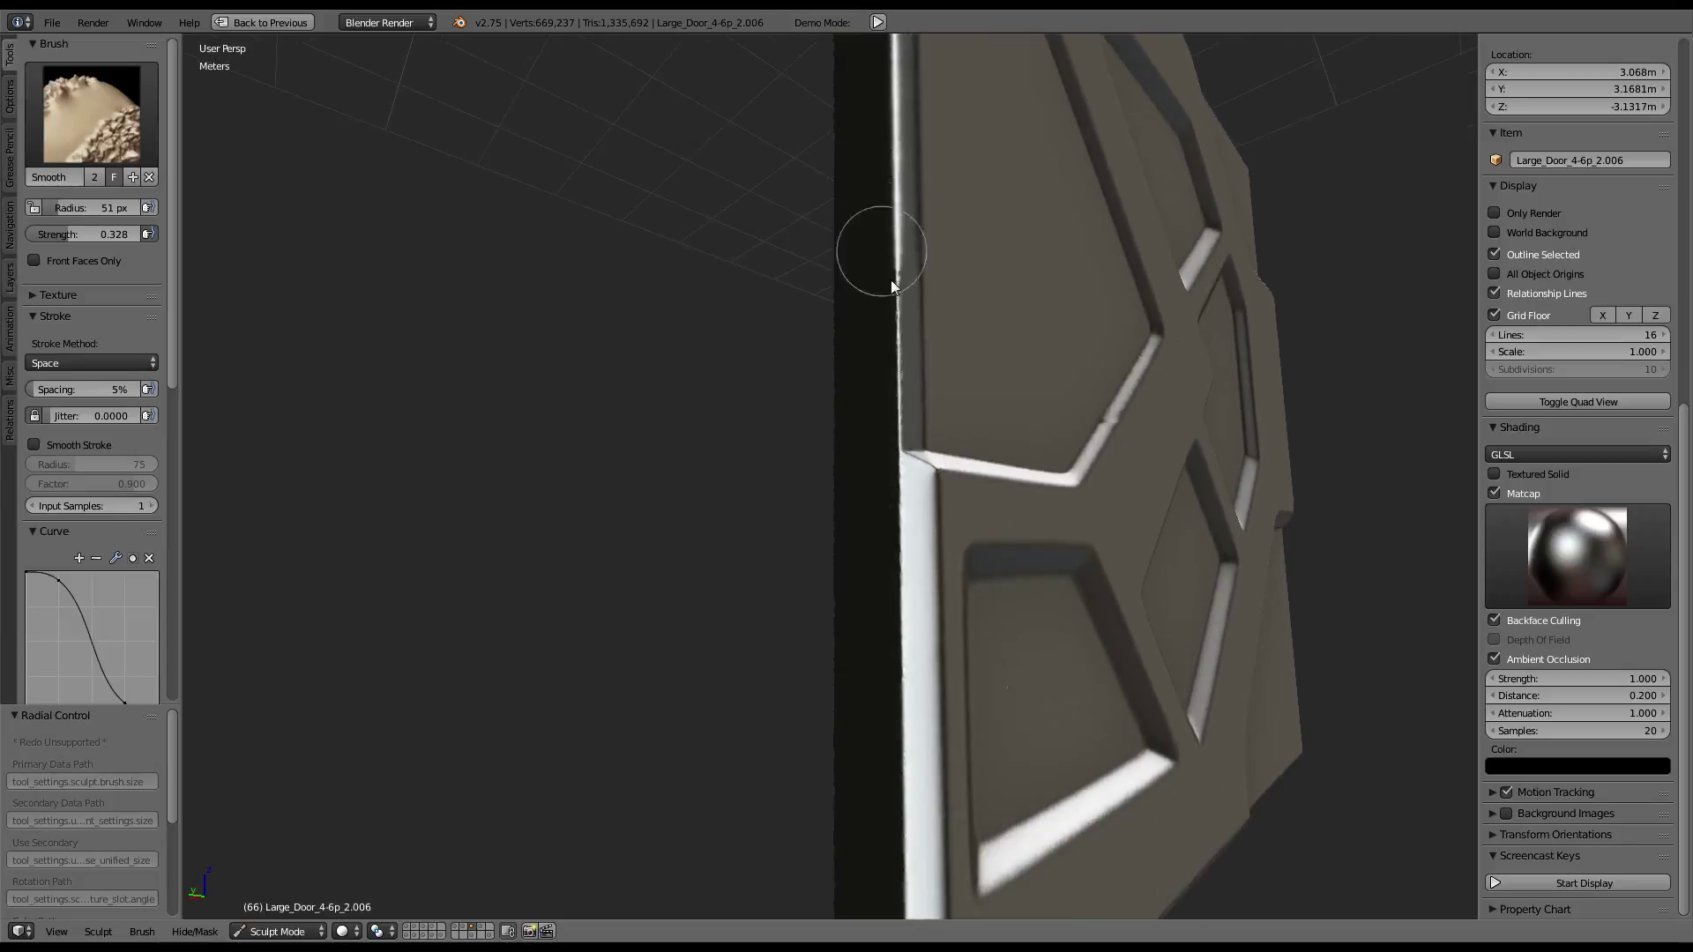
pyautogui.moveTo(891, 278)
pyautogui.mouseDown()
pyautogui.moveTo(882, 494)
pyautogui.moveTo(882, 264)
pyautogui.moveTo(914, 294)
pyautogui.moveTo(917, 543)
pyautogui.mouseUp()
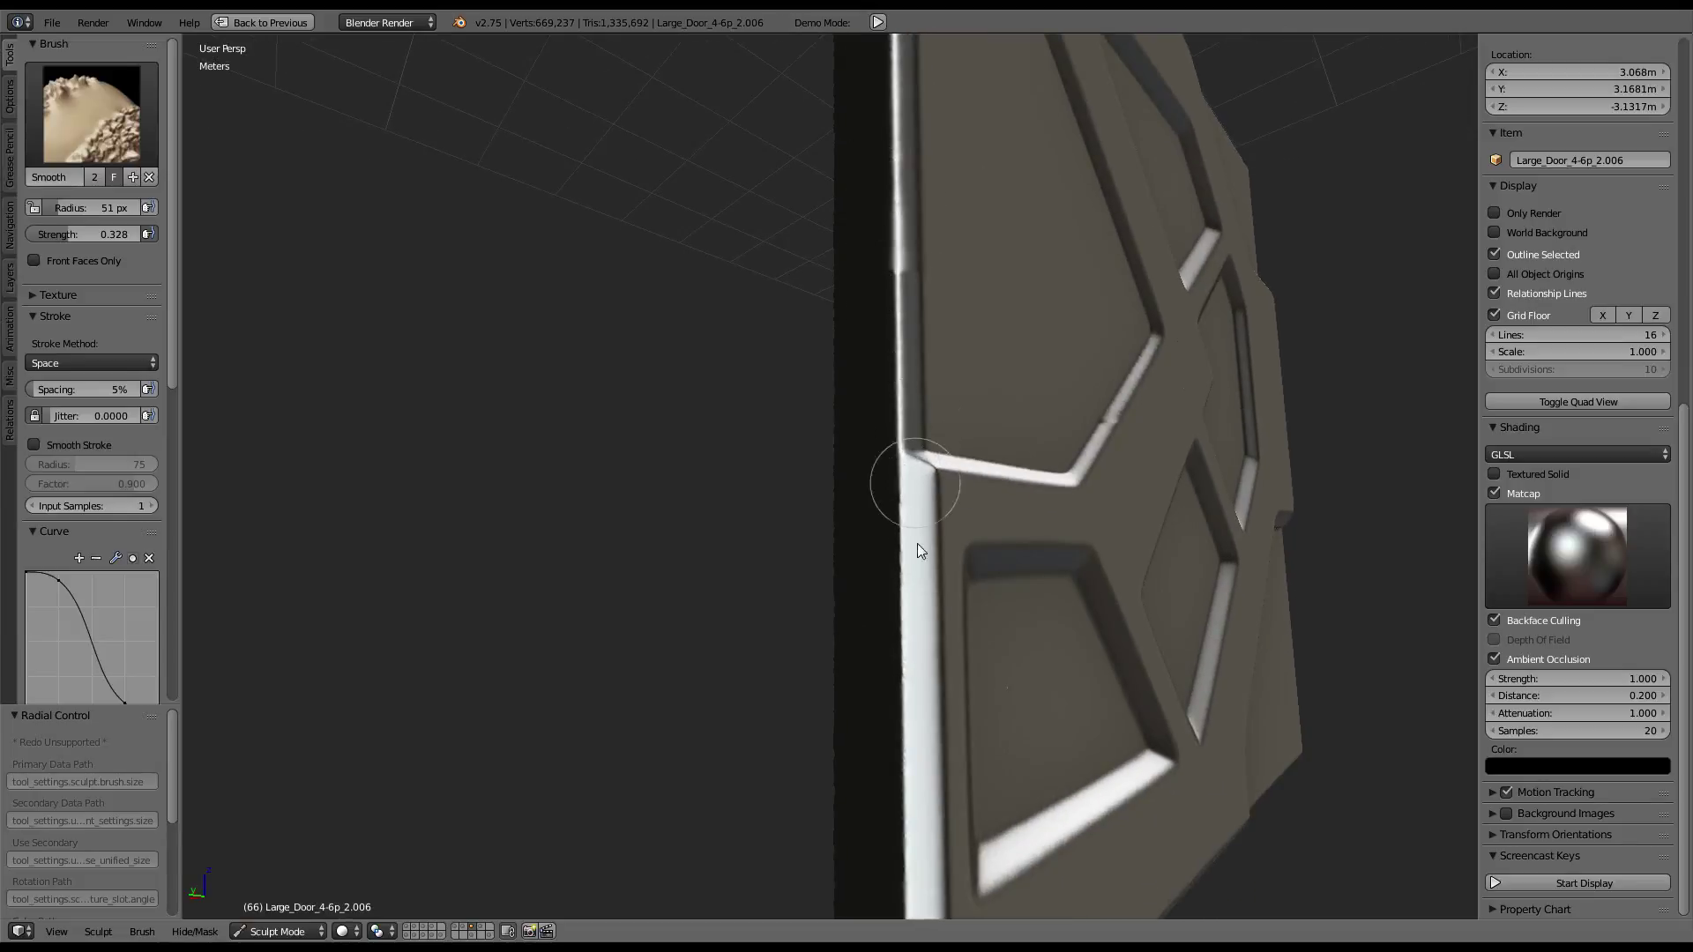
# Smooth the door's bottom edge and inspect it in an orthographic edge-on view
pyautogui.moveTo(919, 679); pyautogui.dragTo(908, 341, button='middle')
pyautogui.moveTo(918, 540)
pyautogui.mouseDown(button='middle')
pyautogui.moveTo(844, 496)
pyautogui.moveTo(853, 648)
pyautogui.mouseUp(button='middle')
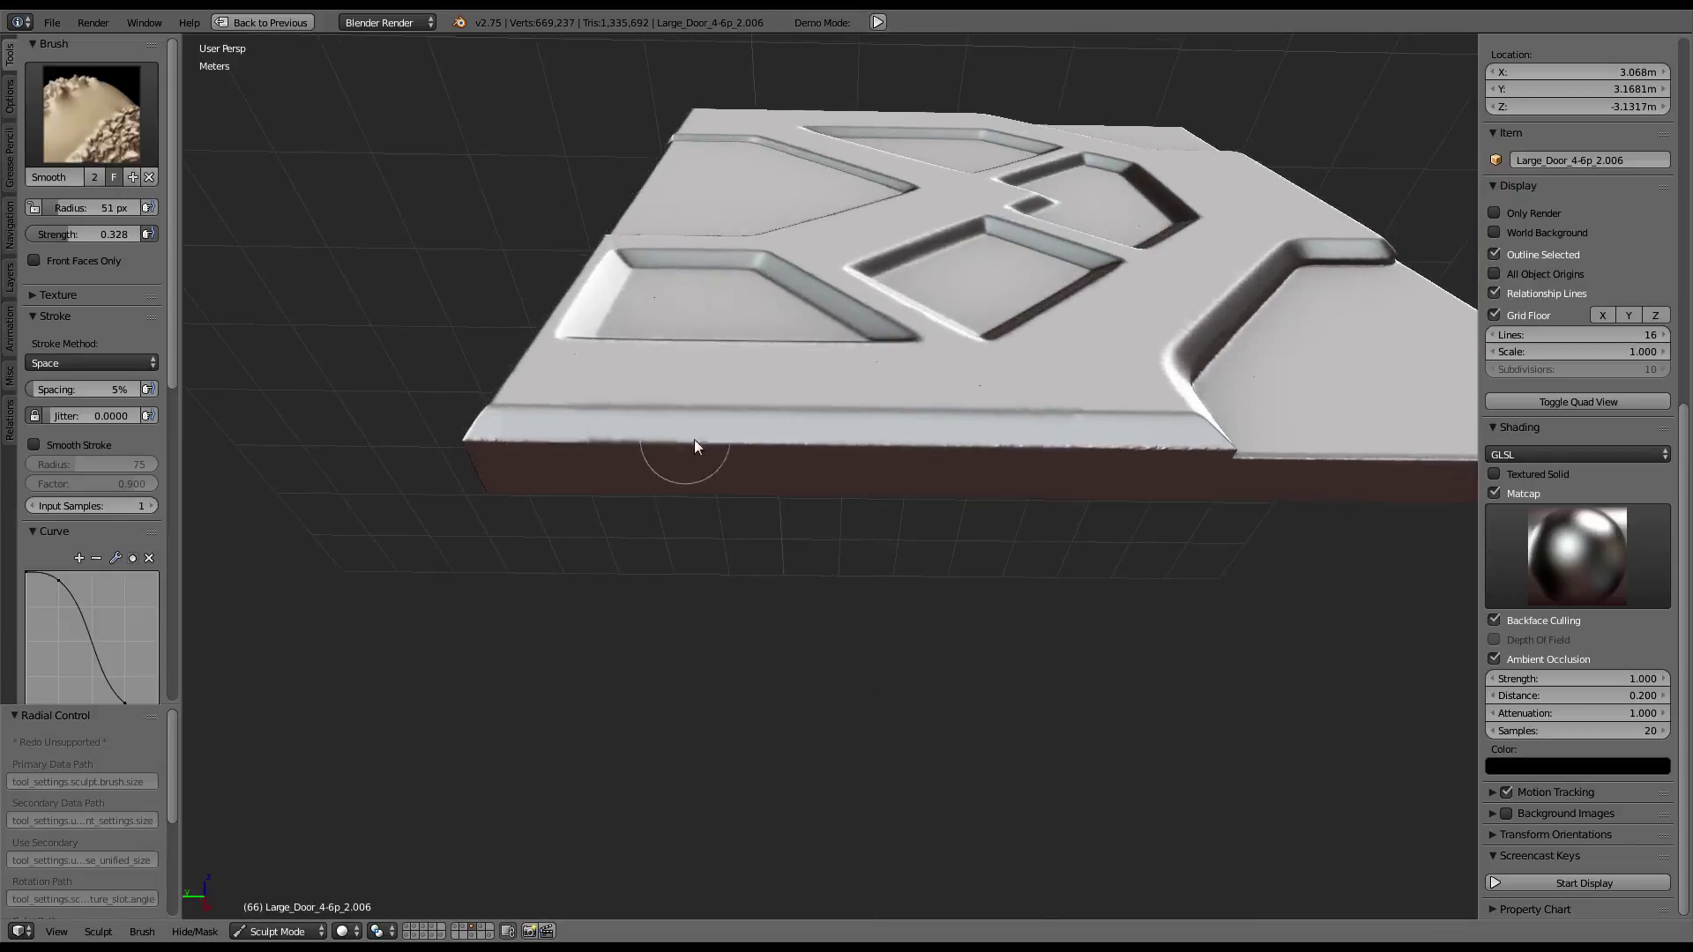
pyautogui.moveTo(1225, 445)
pyautogui.mouseDown(button='middle')
pyautogui.moveTo(933, 494)
pyautogui.moveTo(482, 501)
pyautogui.mouseUp(button='middle')
pyautogui.moveTo(481, 507); pyautogui.dragTo(1457, 526)
pyautogui.moveTo(1456, 526)
pyautogui.mouseDown(button='middle')
pyautogui.moveTo(823, 312)
pyautogui.moveTo(736, 435)
pyautogui.moveTo(882, 399)
pyautogui.moveTo(924, 621)
pyautogui.moveTo(896, 588)
pyautogui.moveTo(981, 569)
pyautogui.moveTo(1008, 606)
pyautogui.mouseUp(button='middle')
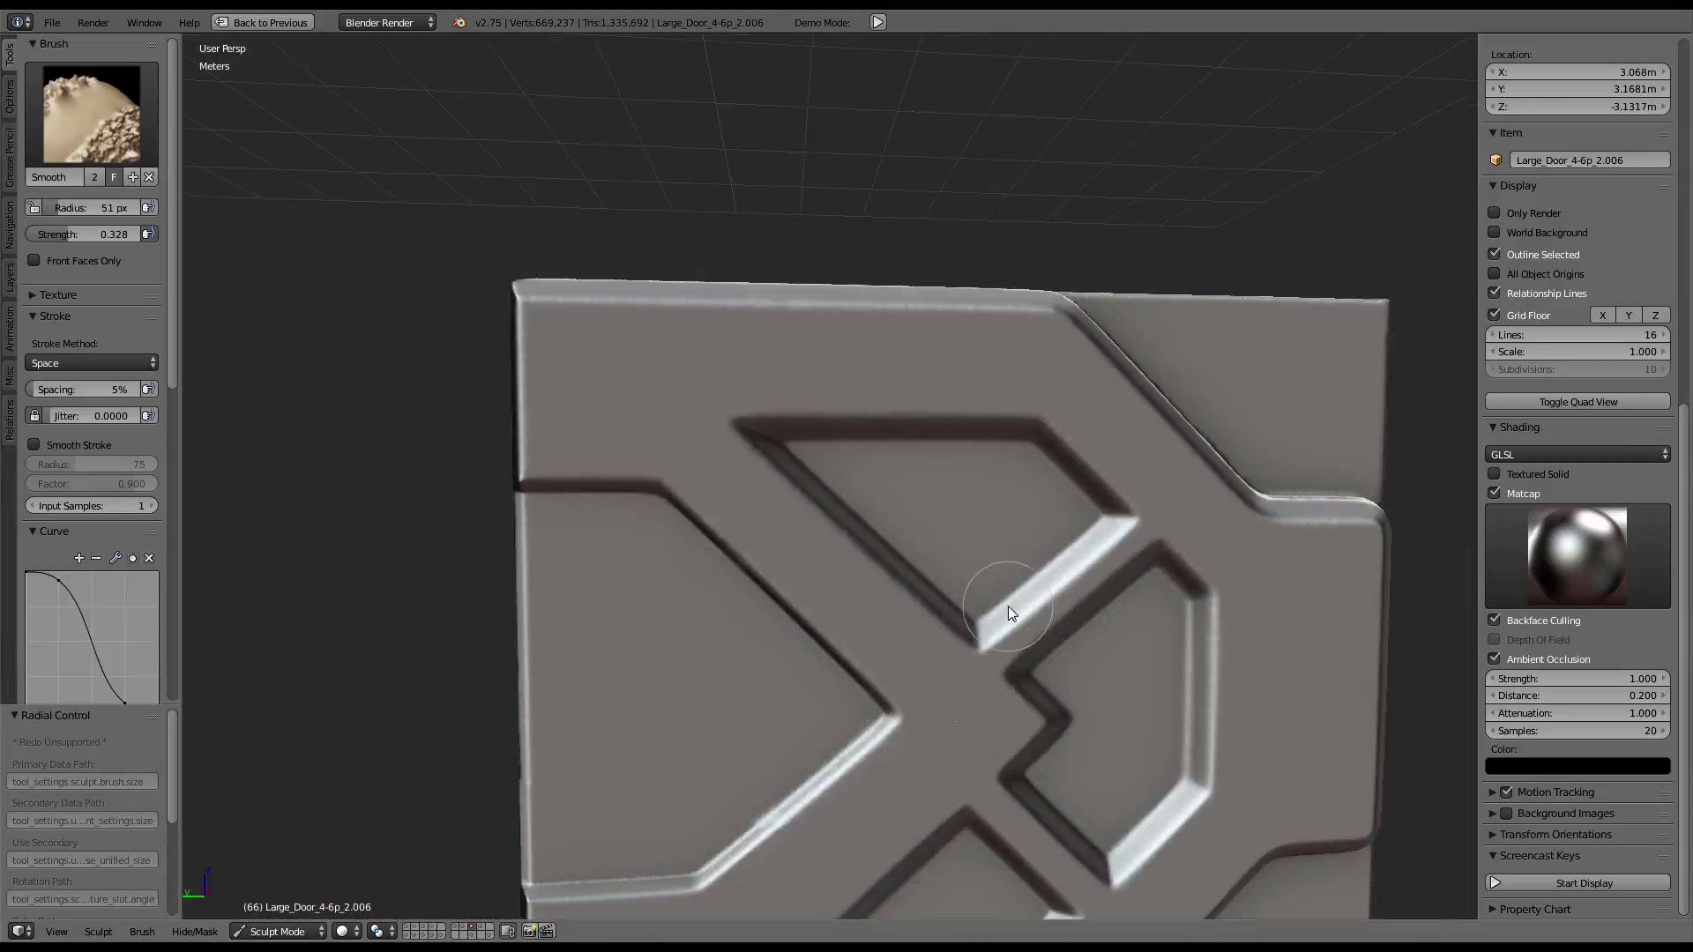
pyautogui.press('ctrl+KP_1')
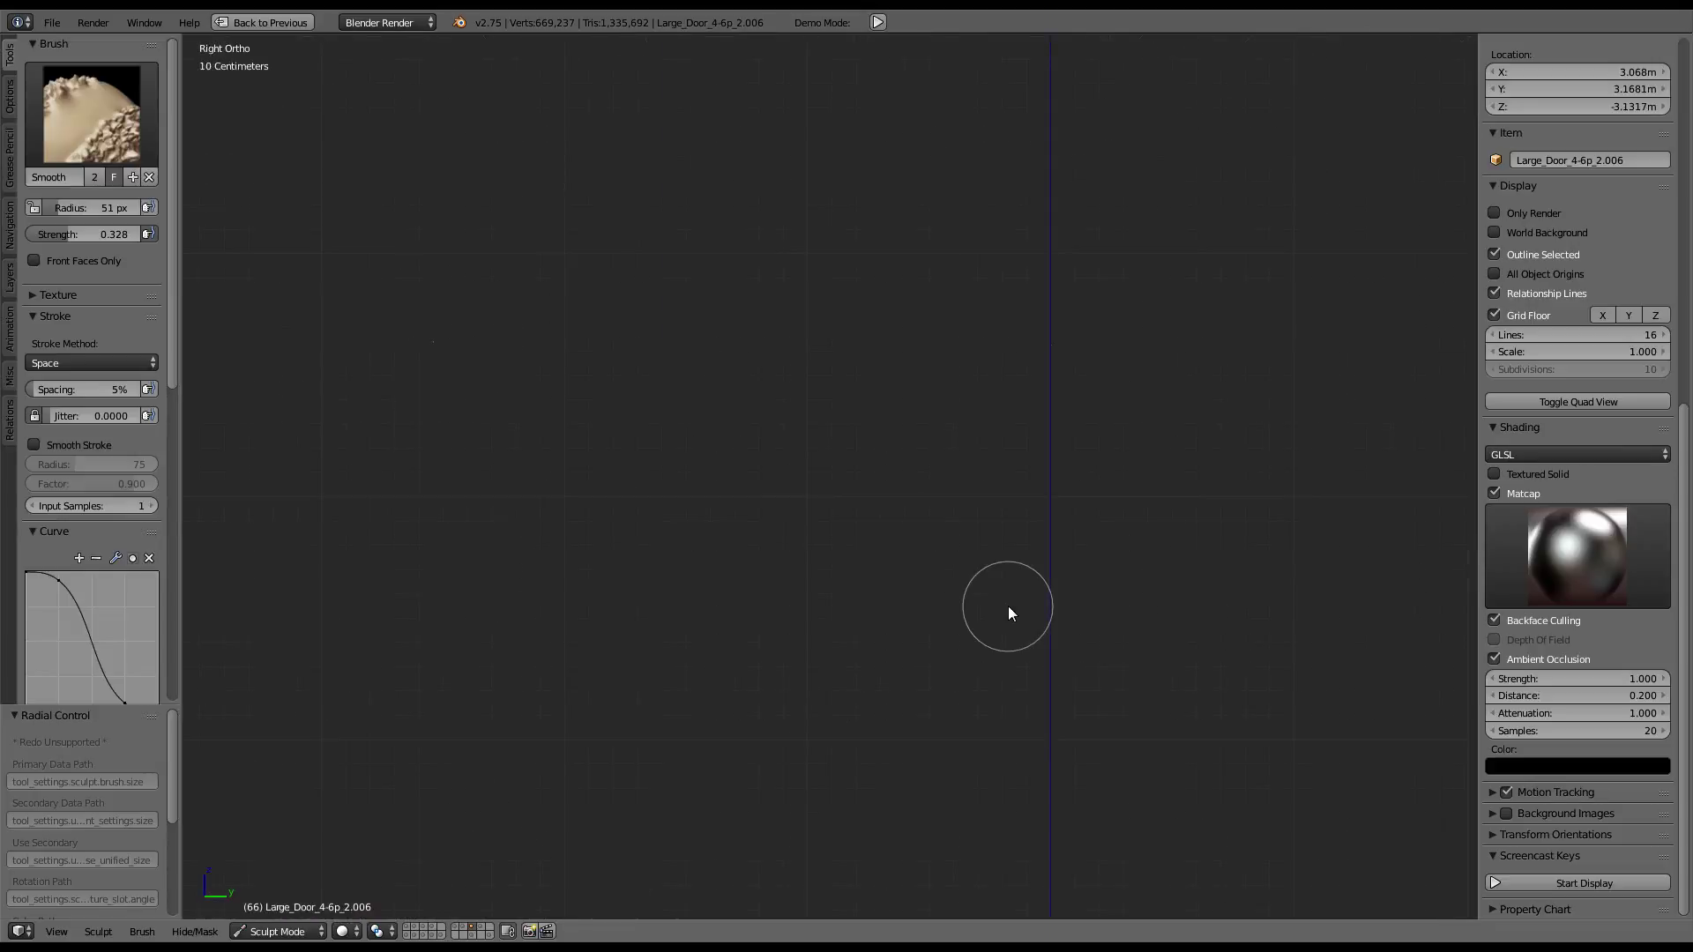
# Zoom into the orthographic door-face view and select the Crease brush
pyautogui.press('ctrl+KP_3')
pyautogui.scroll(3, 993, 575)
pyautogui.scroll(1, 723, 533)
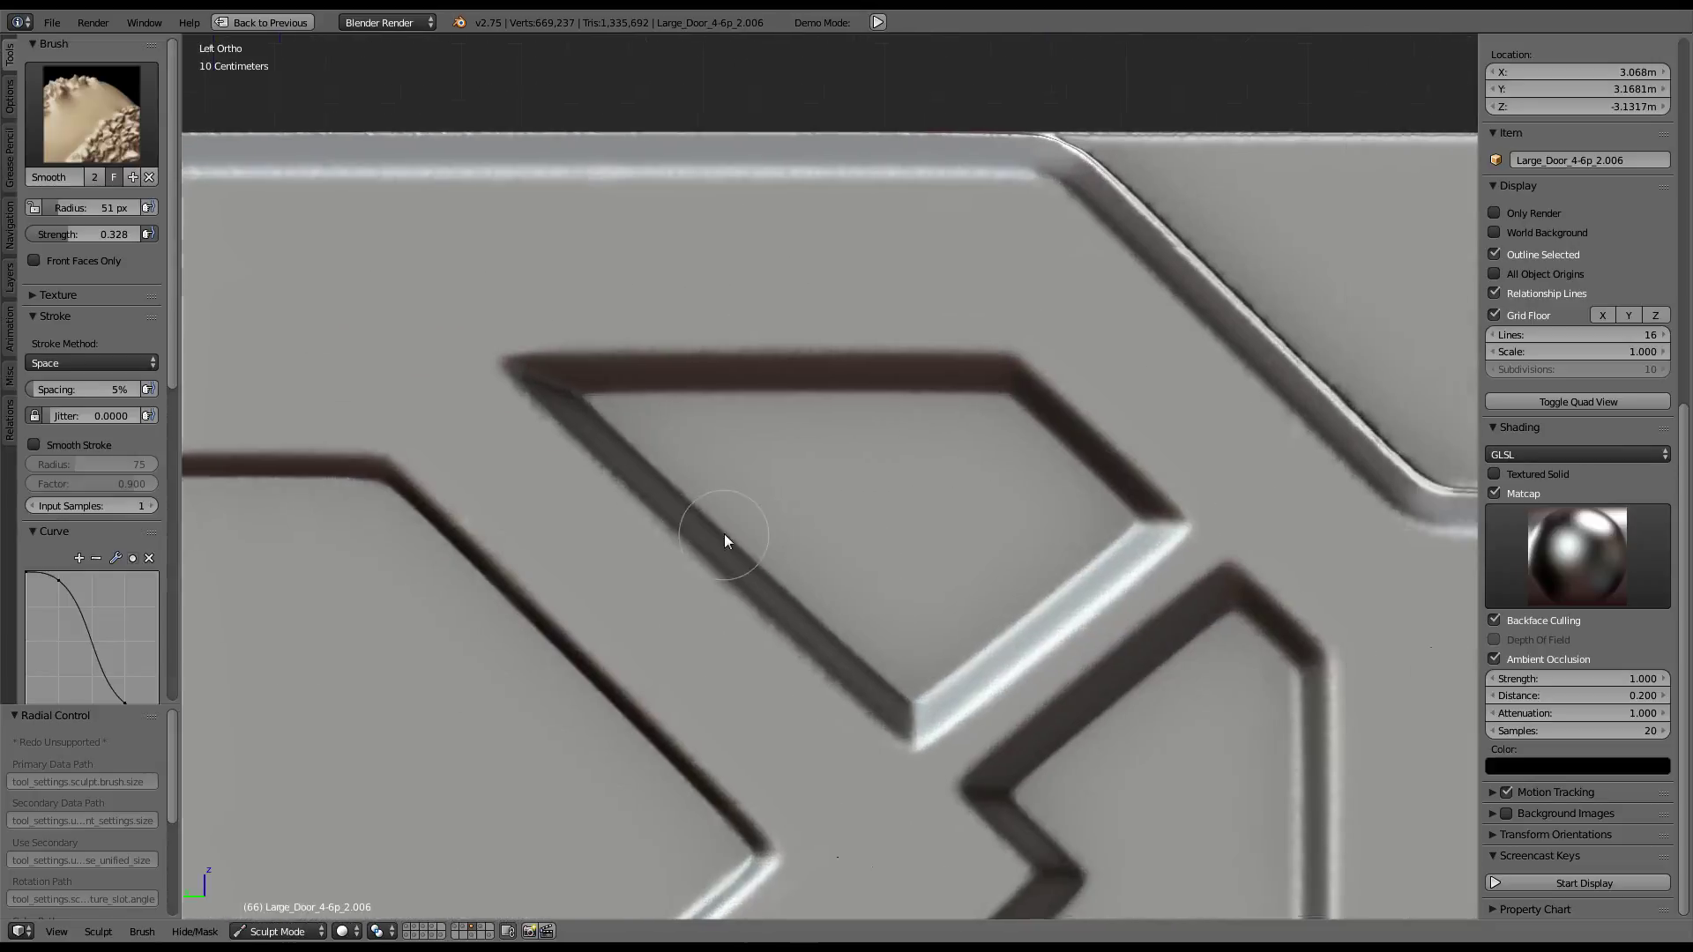
pyautogui.scroll(1, 668, 514)
pyautogui.click(83, 140)
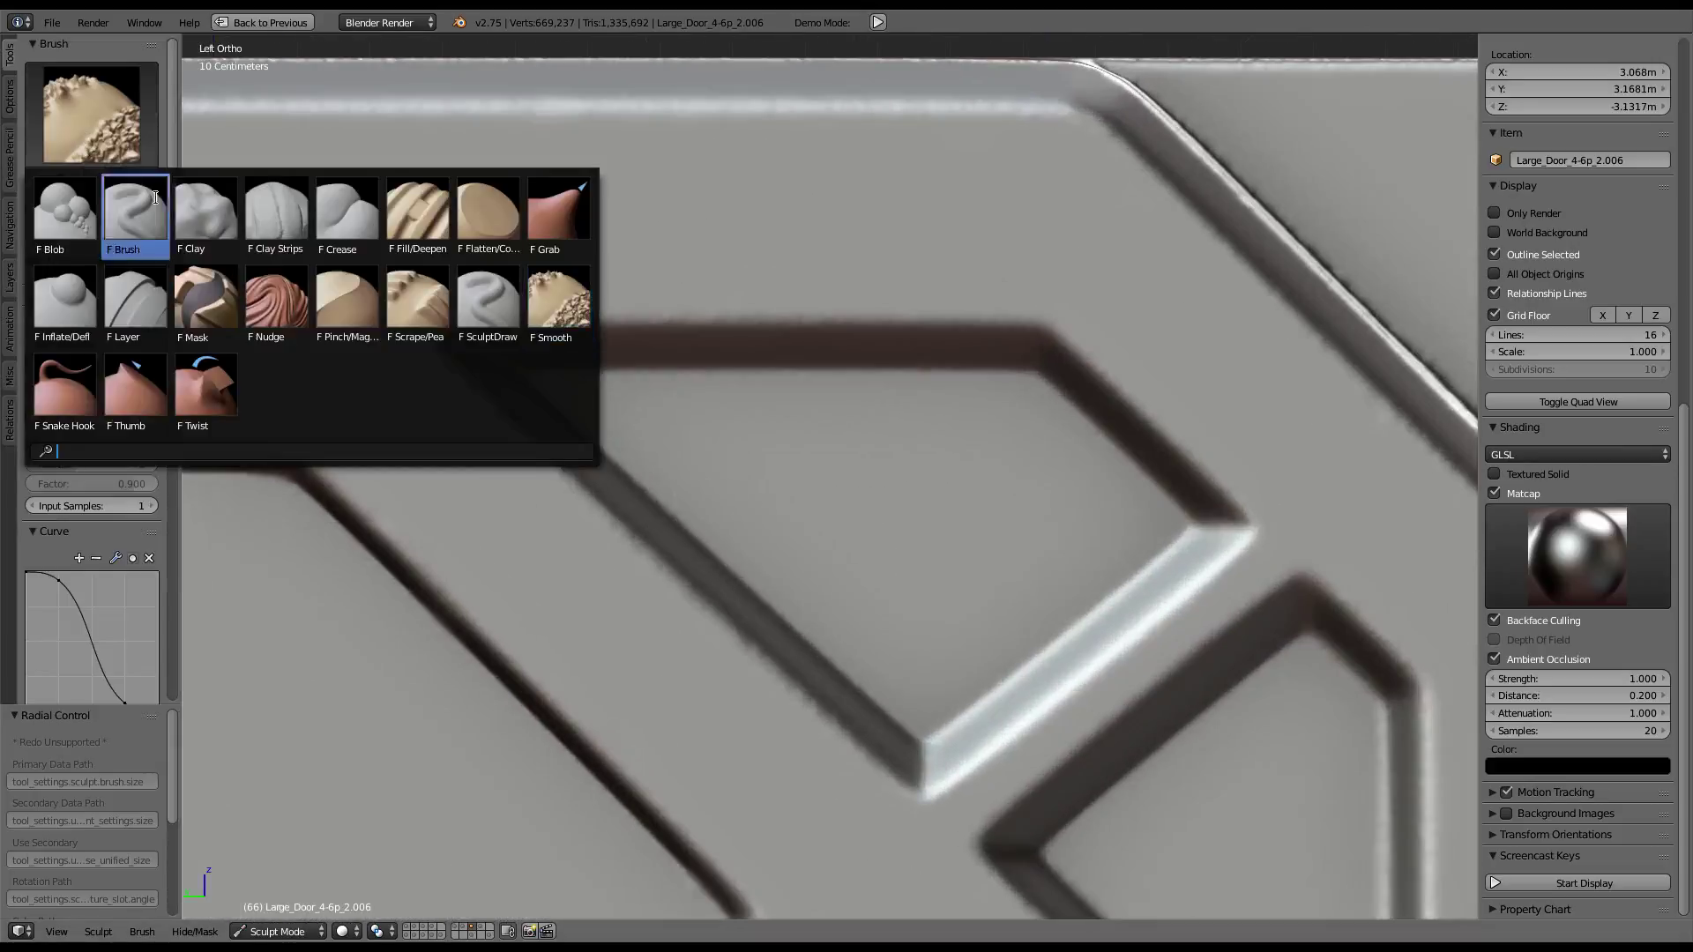
pyautogui.click(326, 211)
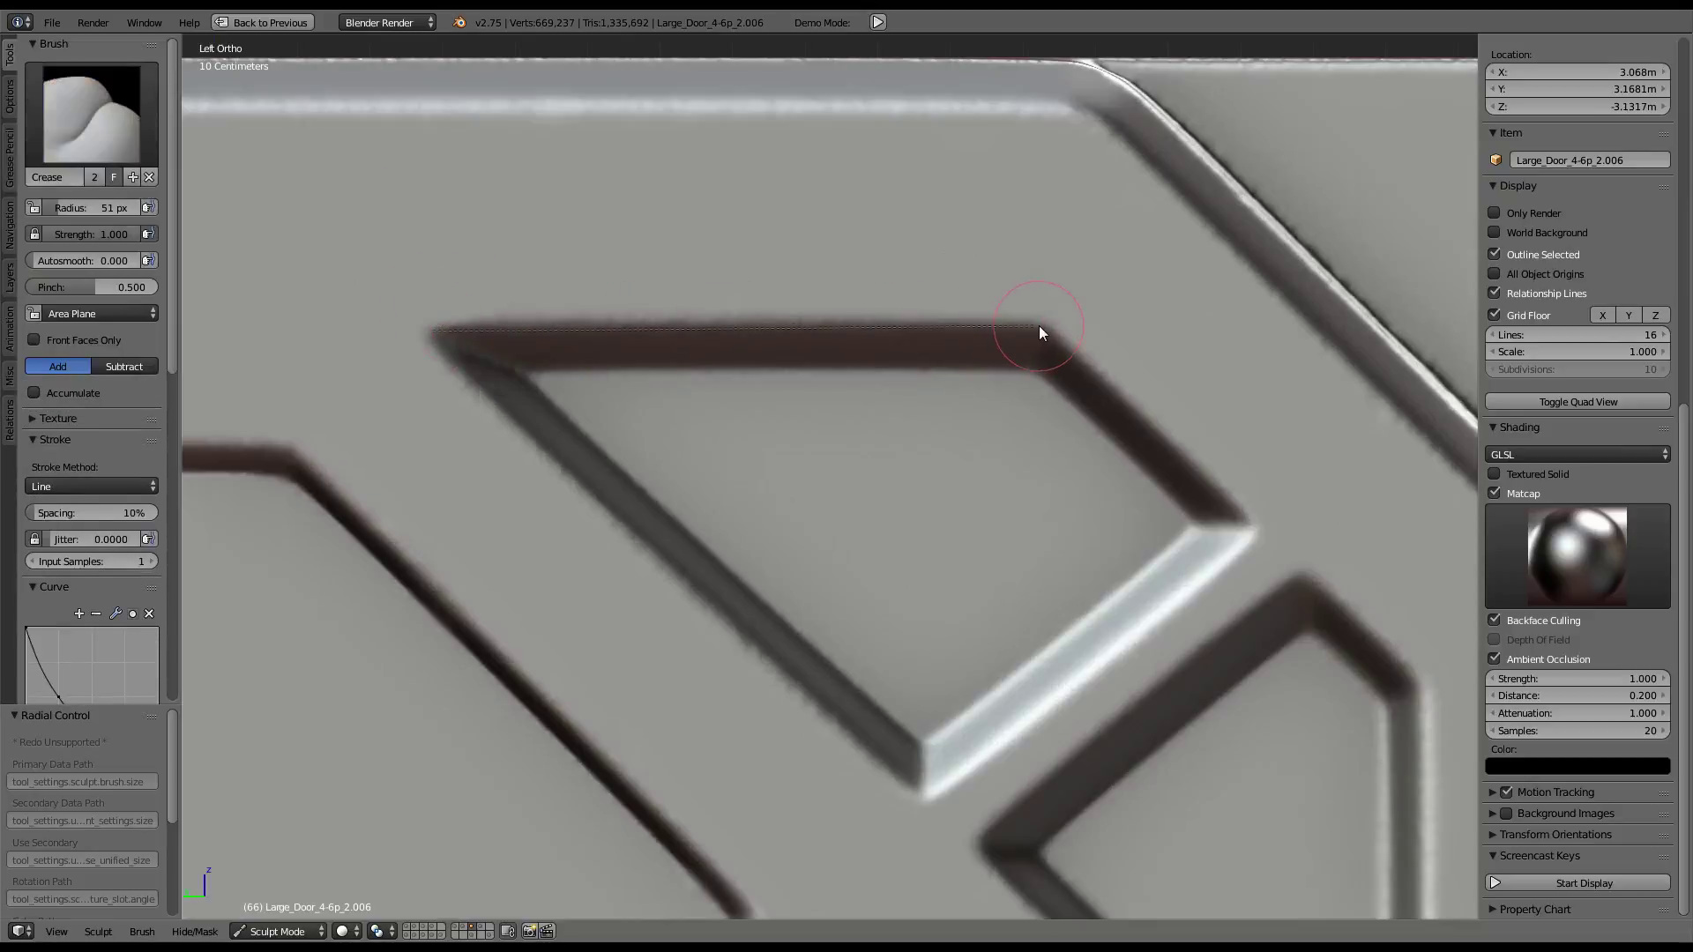
# Draw a trial crease along the pentagon panel's top edge, then undo it
pyautogui.moveTo(1039, 325); pyautogui.dragTo(1039, 325)
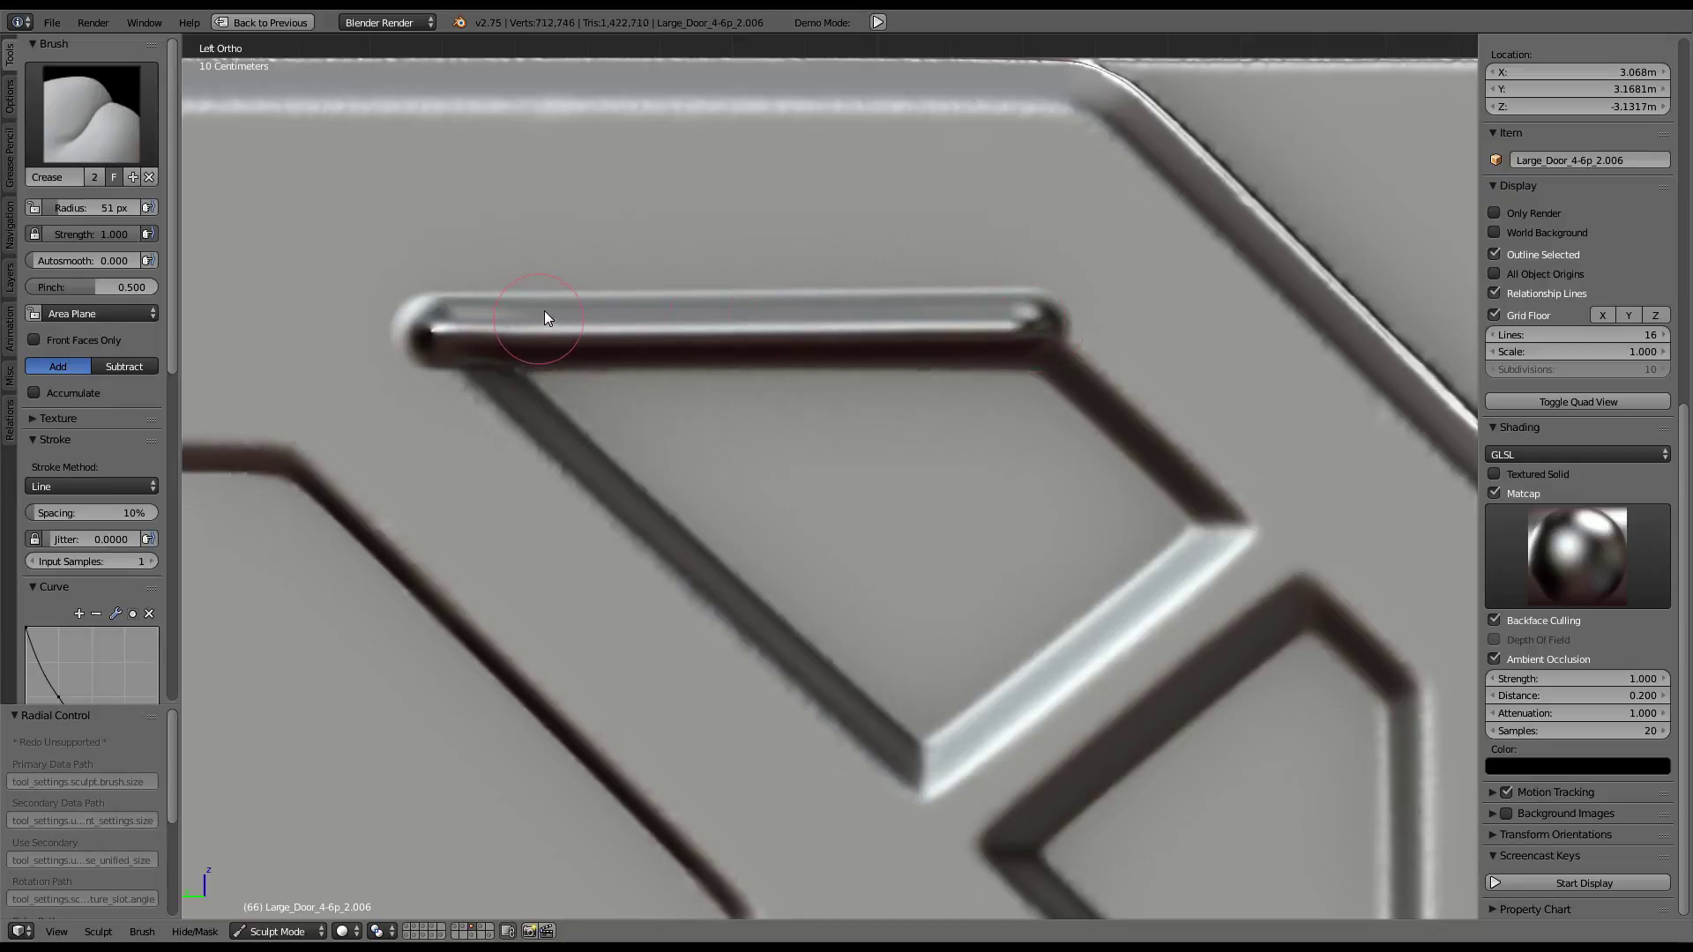
pyautogui.hotkey('ctrl', 'z')
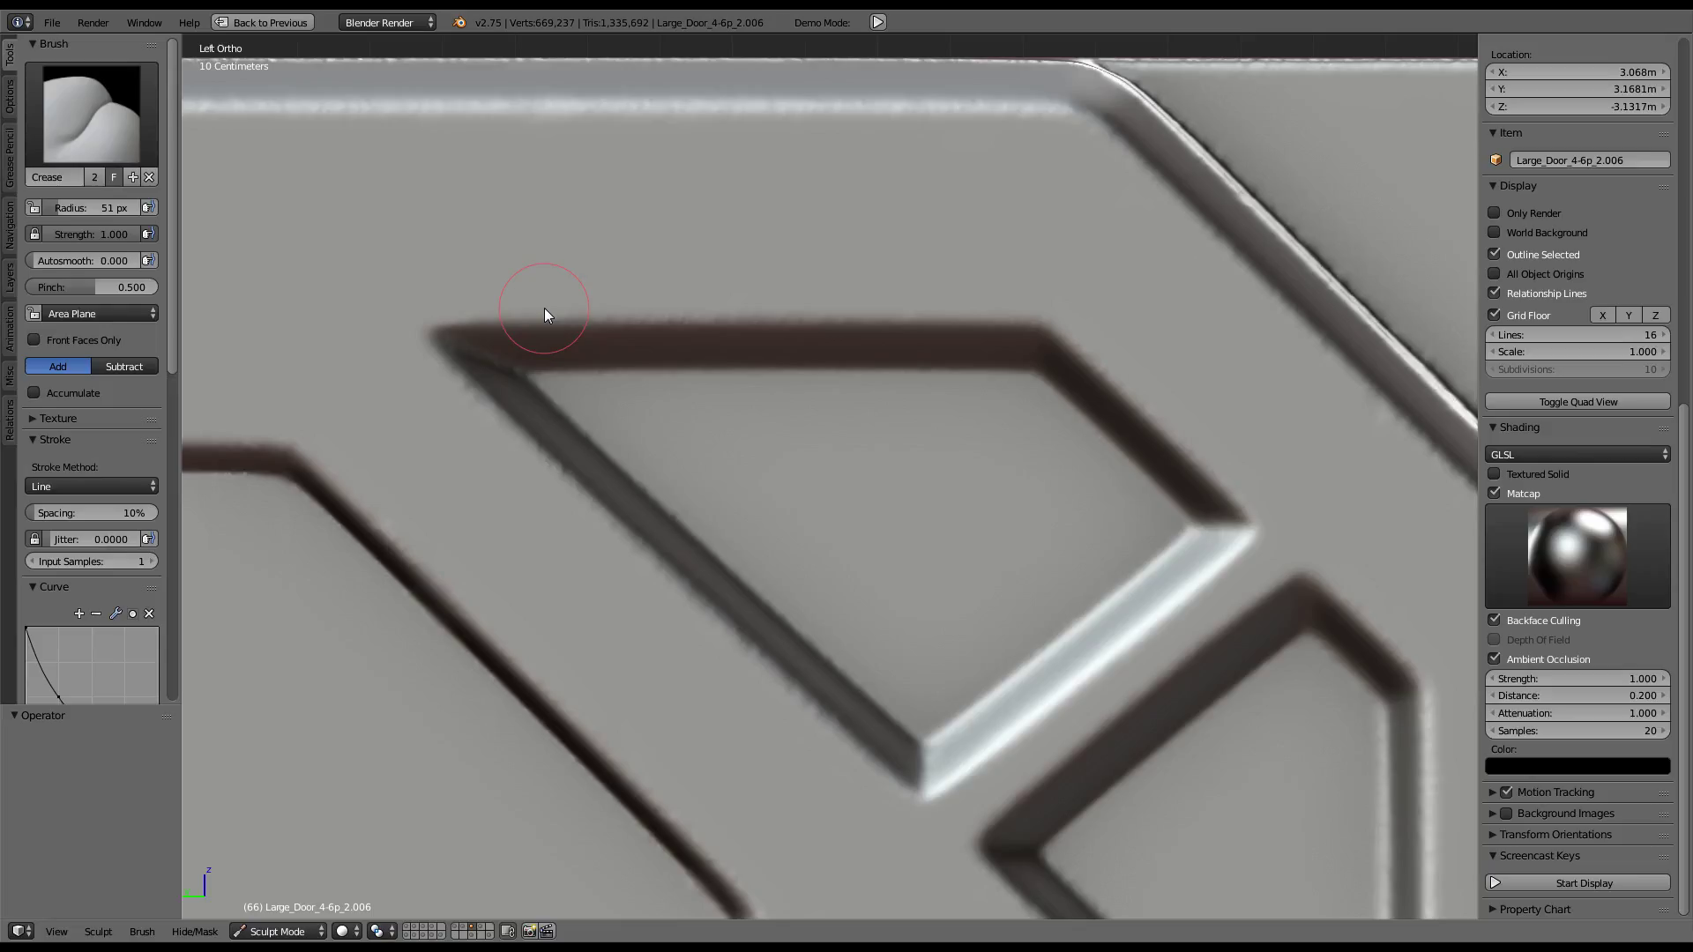
pyautogui.scroll(-10, 98, 503)
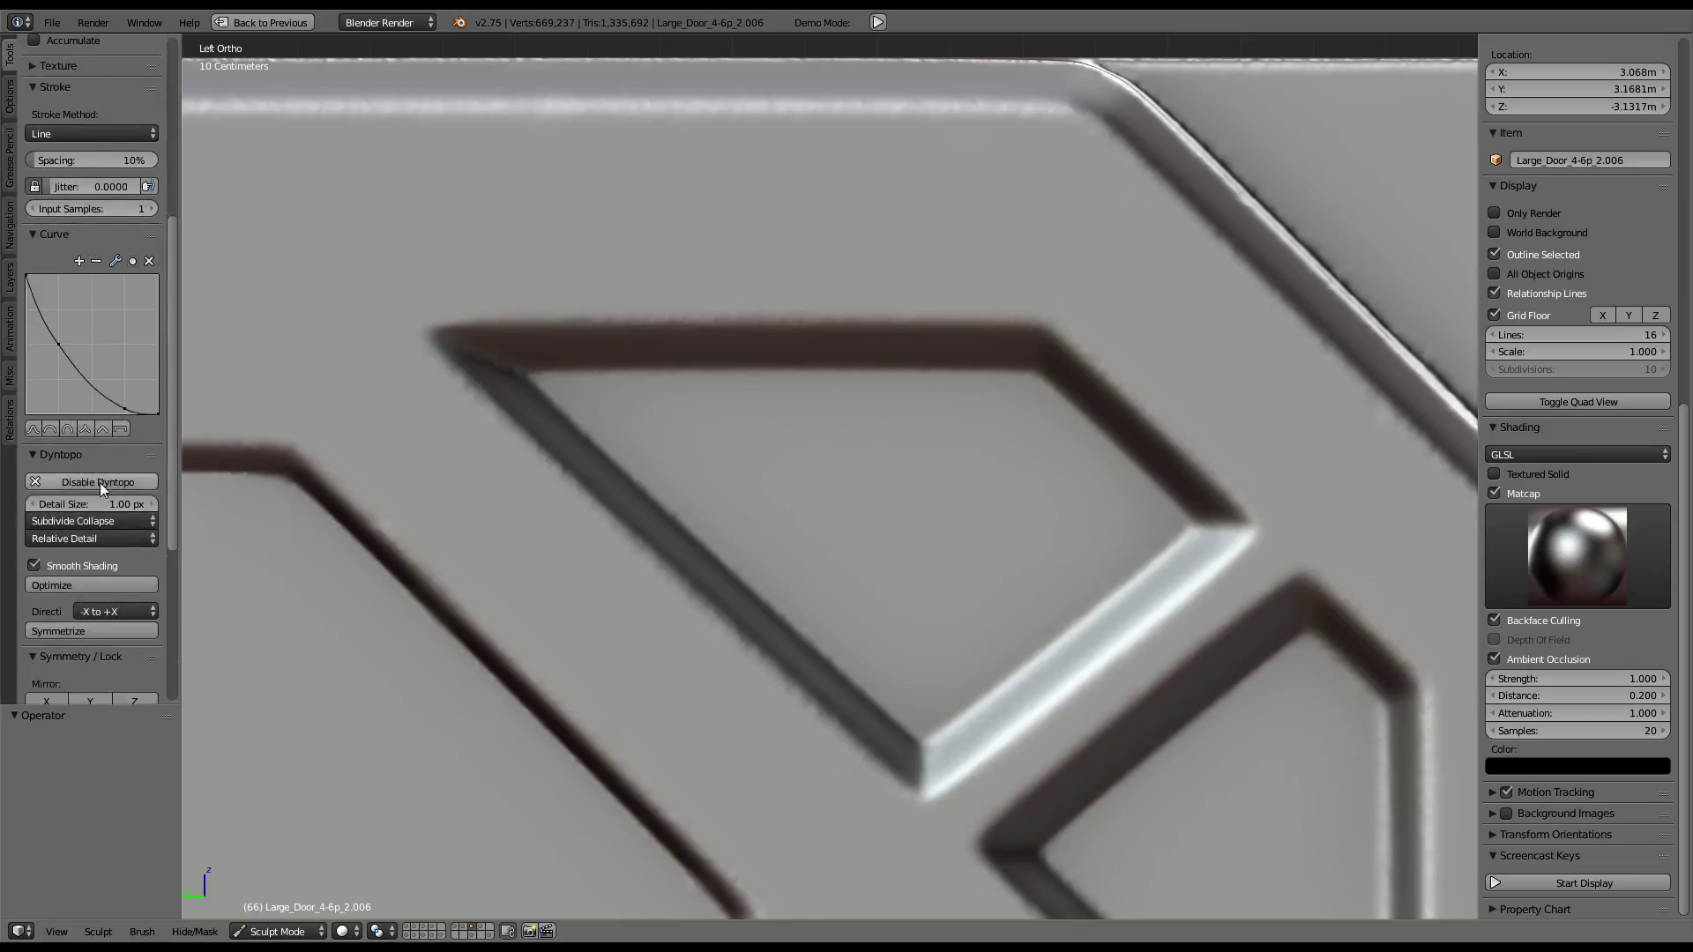
pyautogui.scroll(-5, 104, 485)
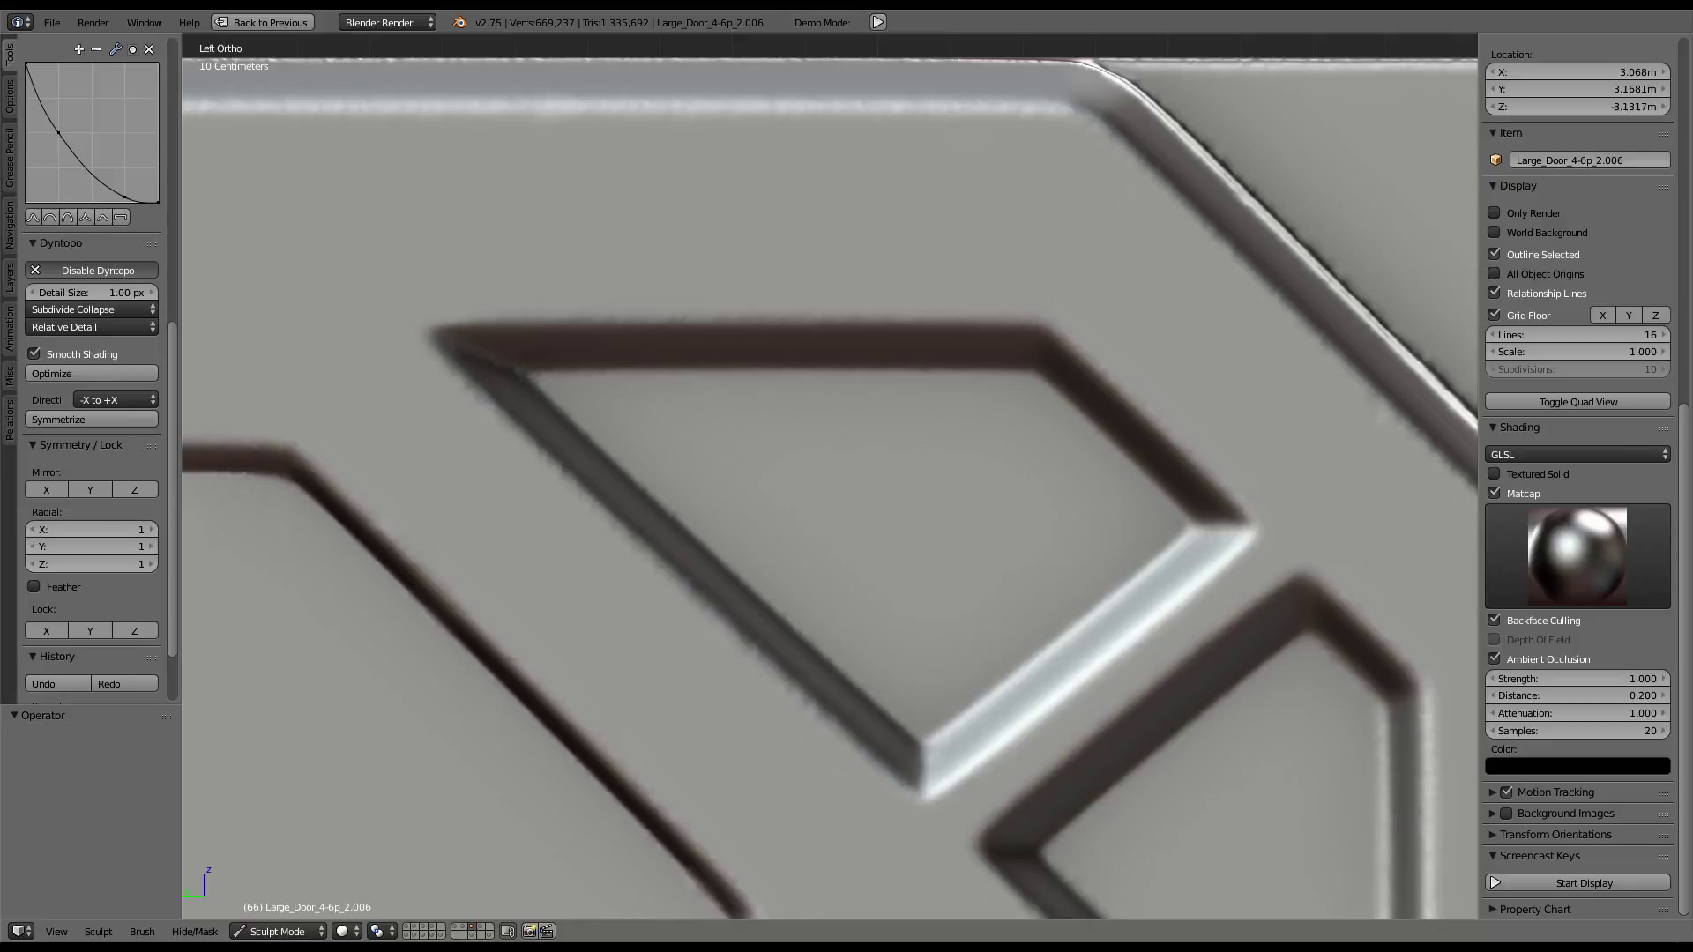
# Turn off dynamic topology and switch to the Pinch/Magnify brush
pyautogui.click(97, 270)
pyautogui.scroll(5, 66, 97)
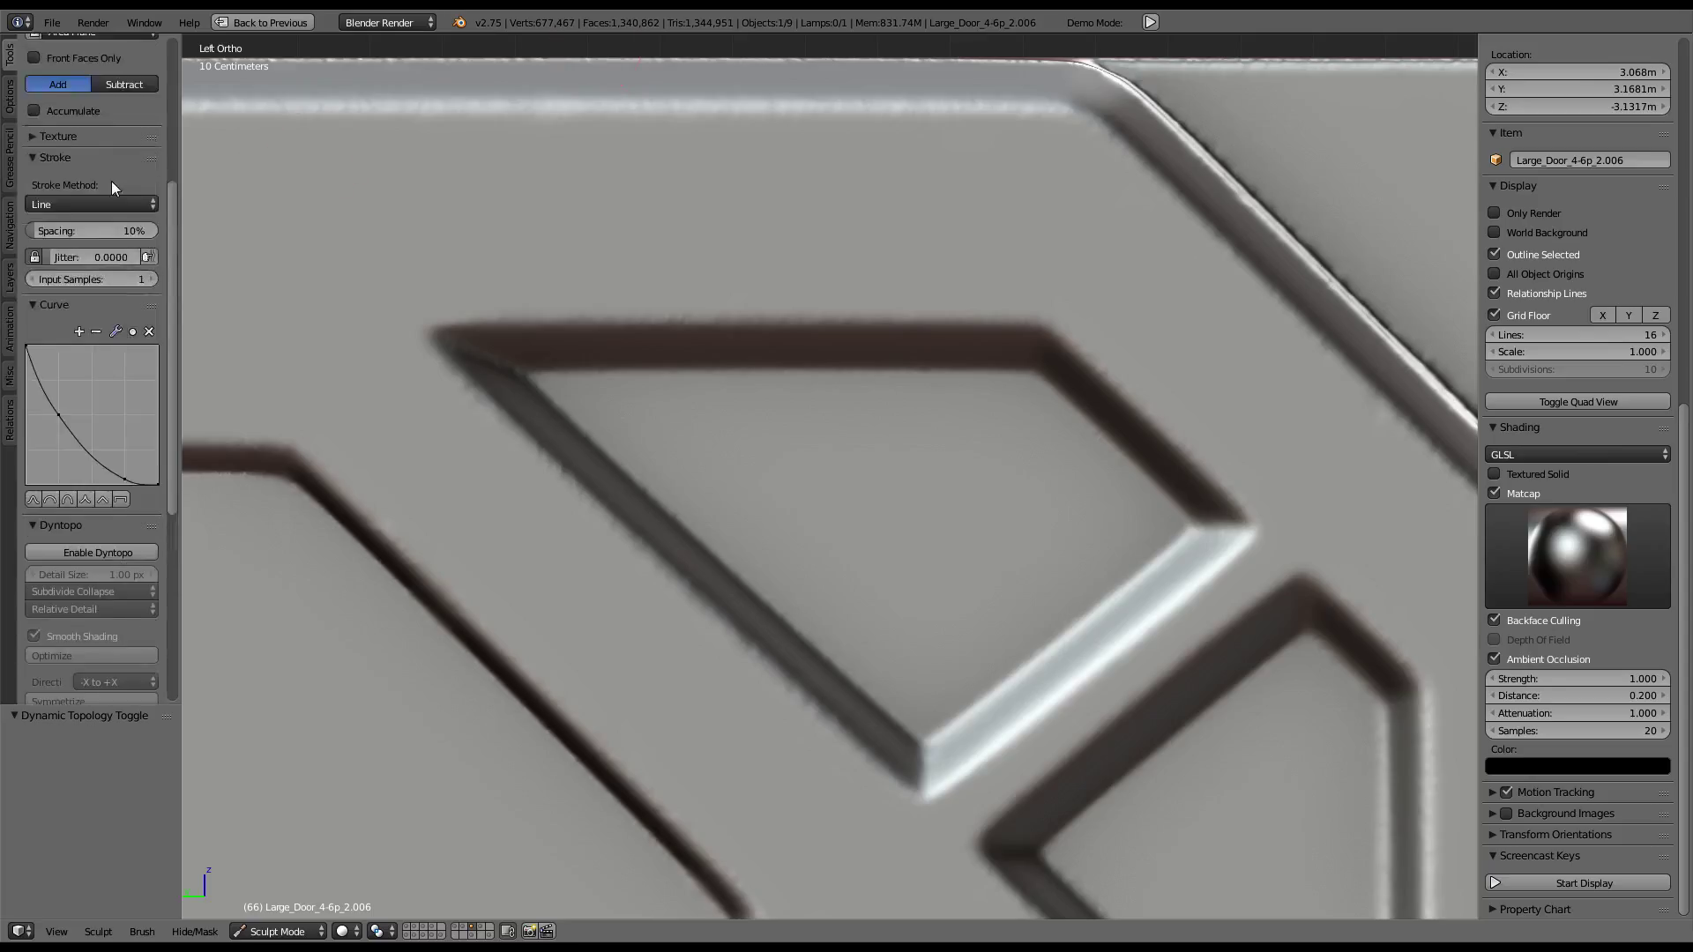
pyautogui.scroll(4, 111, 182)
pyautogui.click(92, 115)
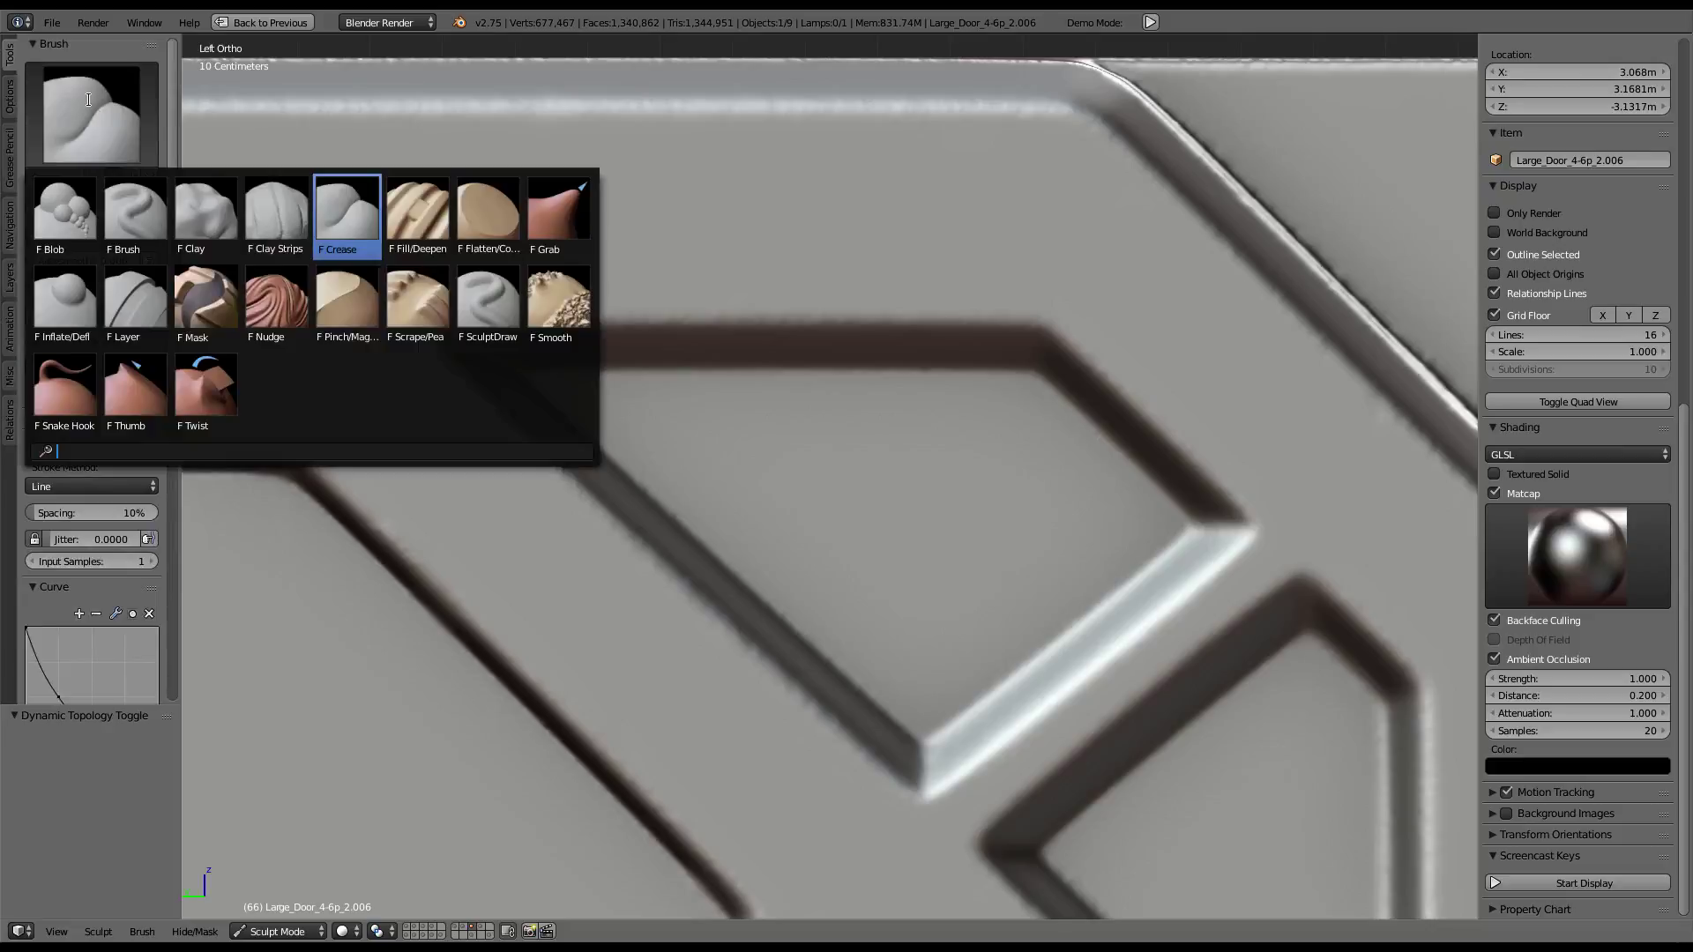
pyautogui.click(348, 299)
# Pinch the recess's top, diagonal and upper groove edges with straight Line strokes
pyautogui.moveTo(444, 323)
pyautogui.mouseDown()
pyautogui.moveTo(976, 324)
pyautogui.moveTo(1246, 509)
pyautogui.moveTo(933, 795)
pyautogui.moveTo(450, 367)
pyautogui.mouseUp()
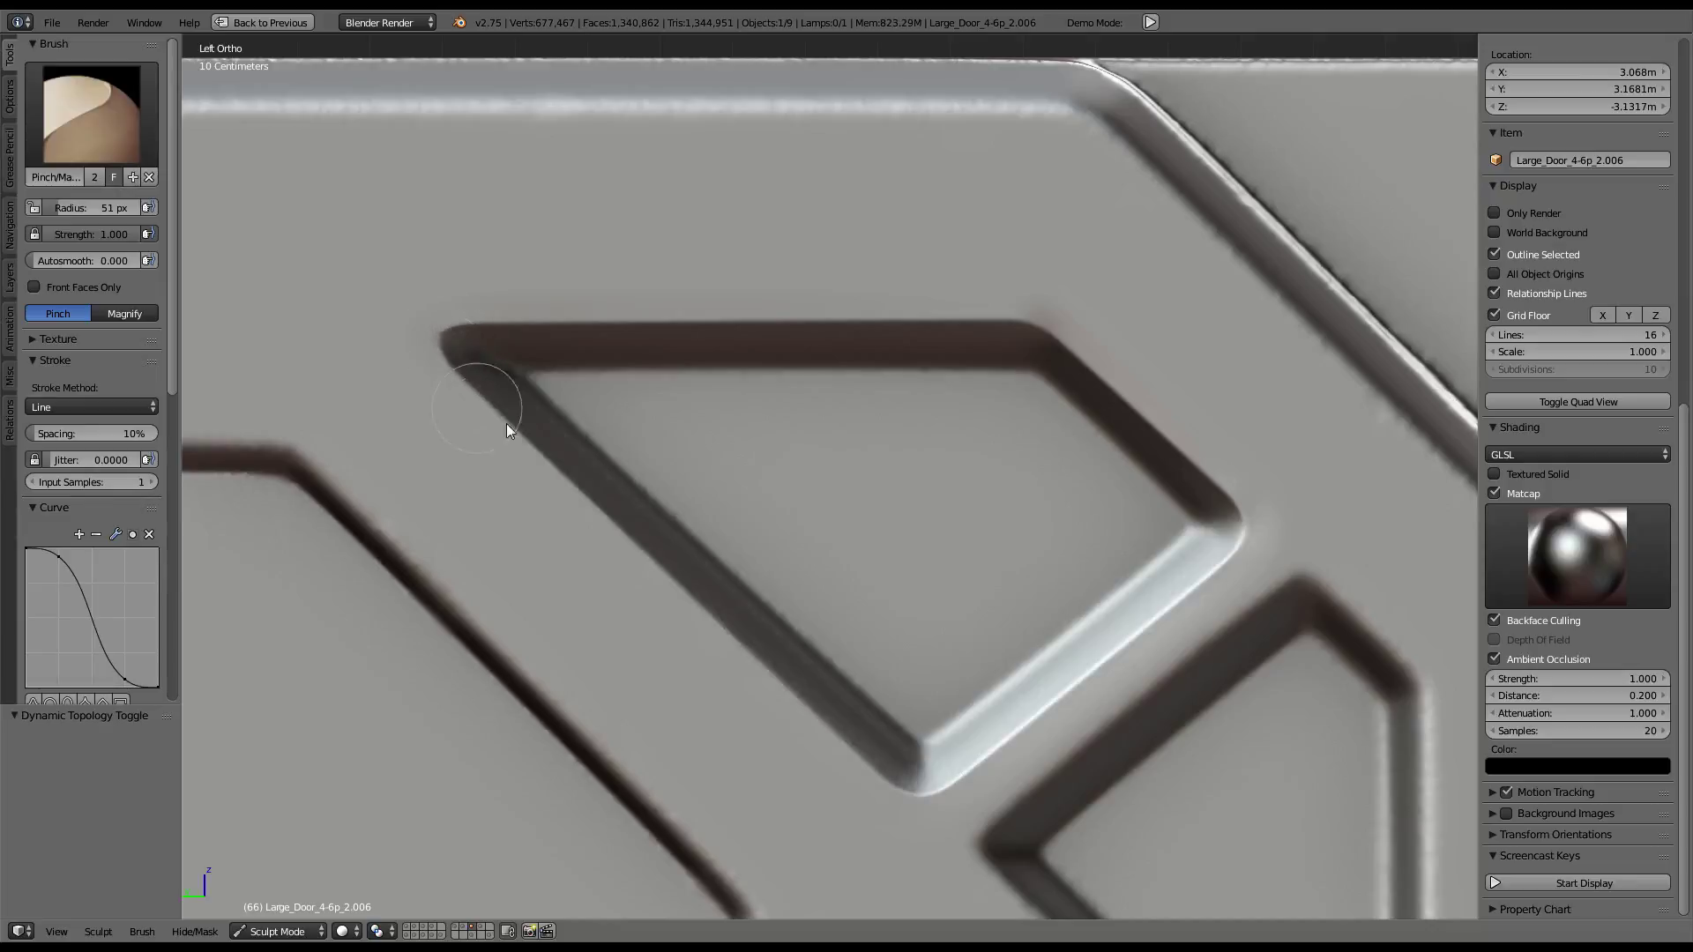
pyautogui.moveTo(506, 423); pyautogui.dragTo(450, 317)
pyautogui.scroll(-1, 970, 512)
pyautogui.keyDown('shift'); pyautogui.moveTo(1130, 594); pyautogui.dragTo(844, 314, button='middle'); pyautogui.keyUp('shift')
pyautogui.scroll(1, 669, 548)
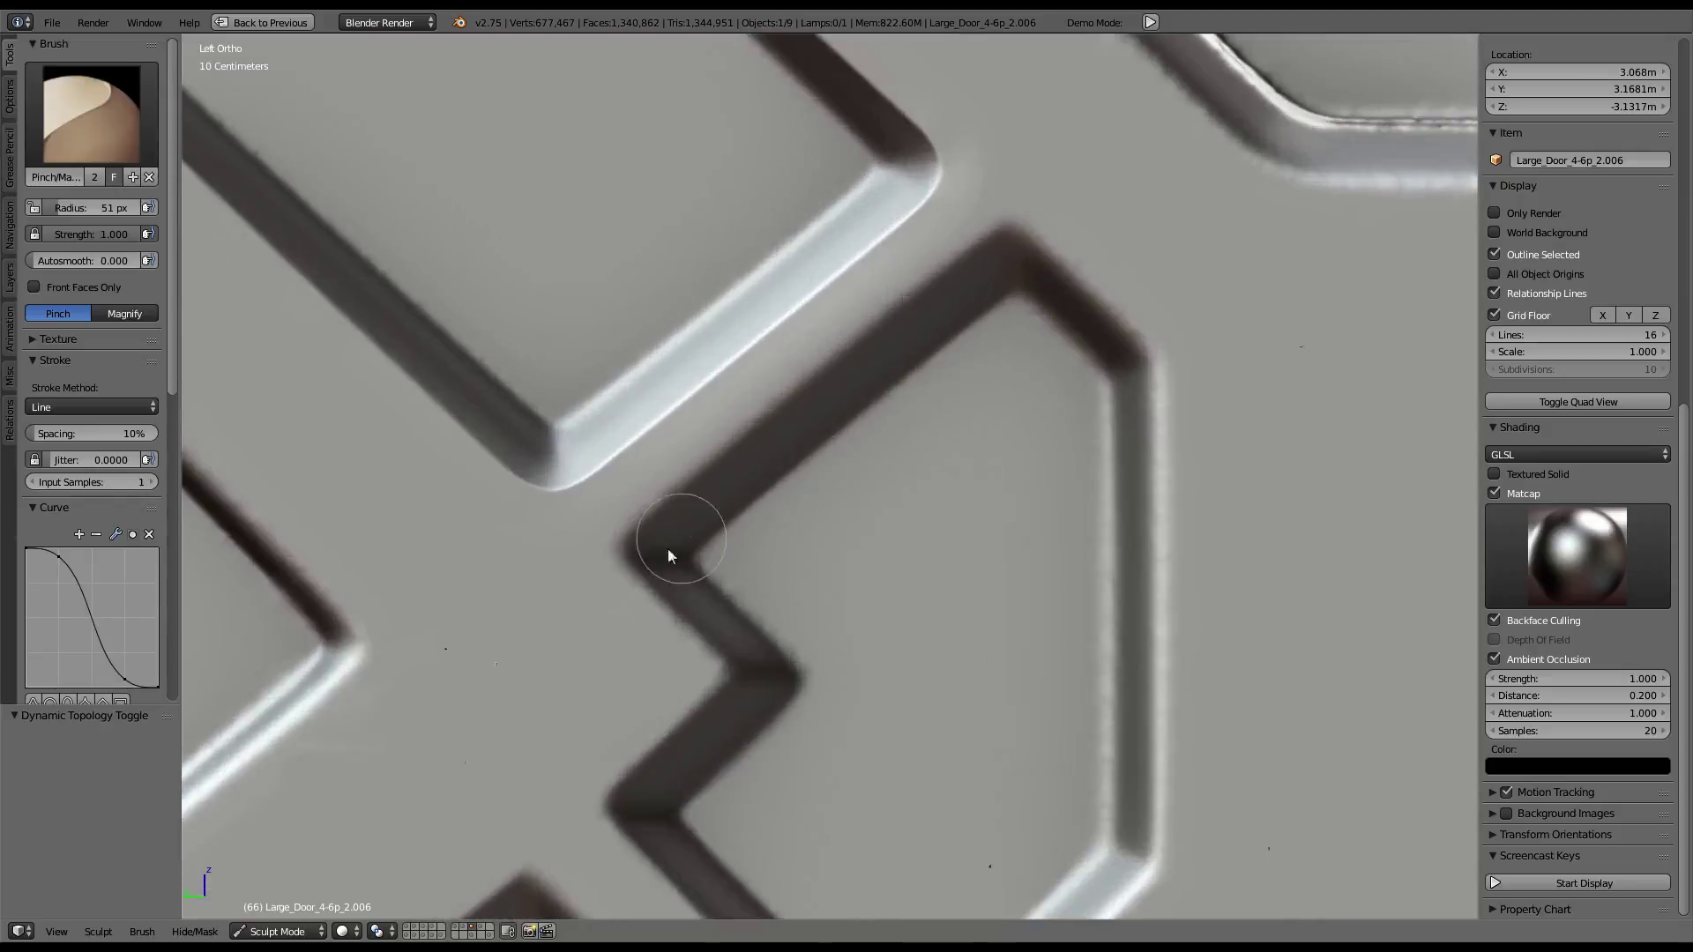
pyautogui.scroll(2, 590, 591)
pyautogui.moveTo(675, 494); pyautogui.dragTo(1023, 221)
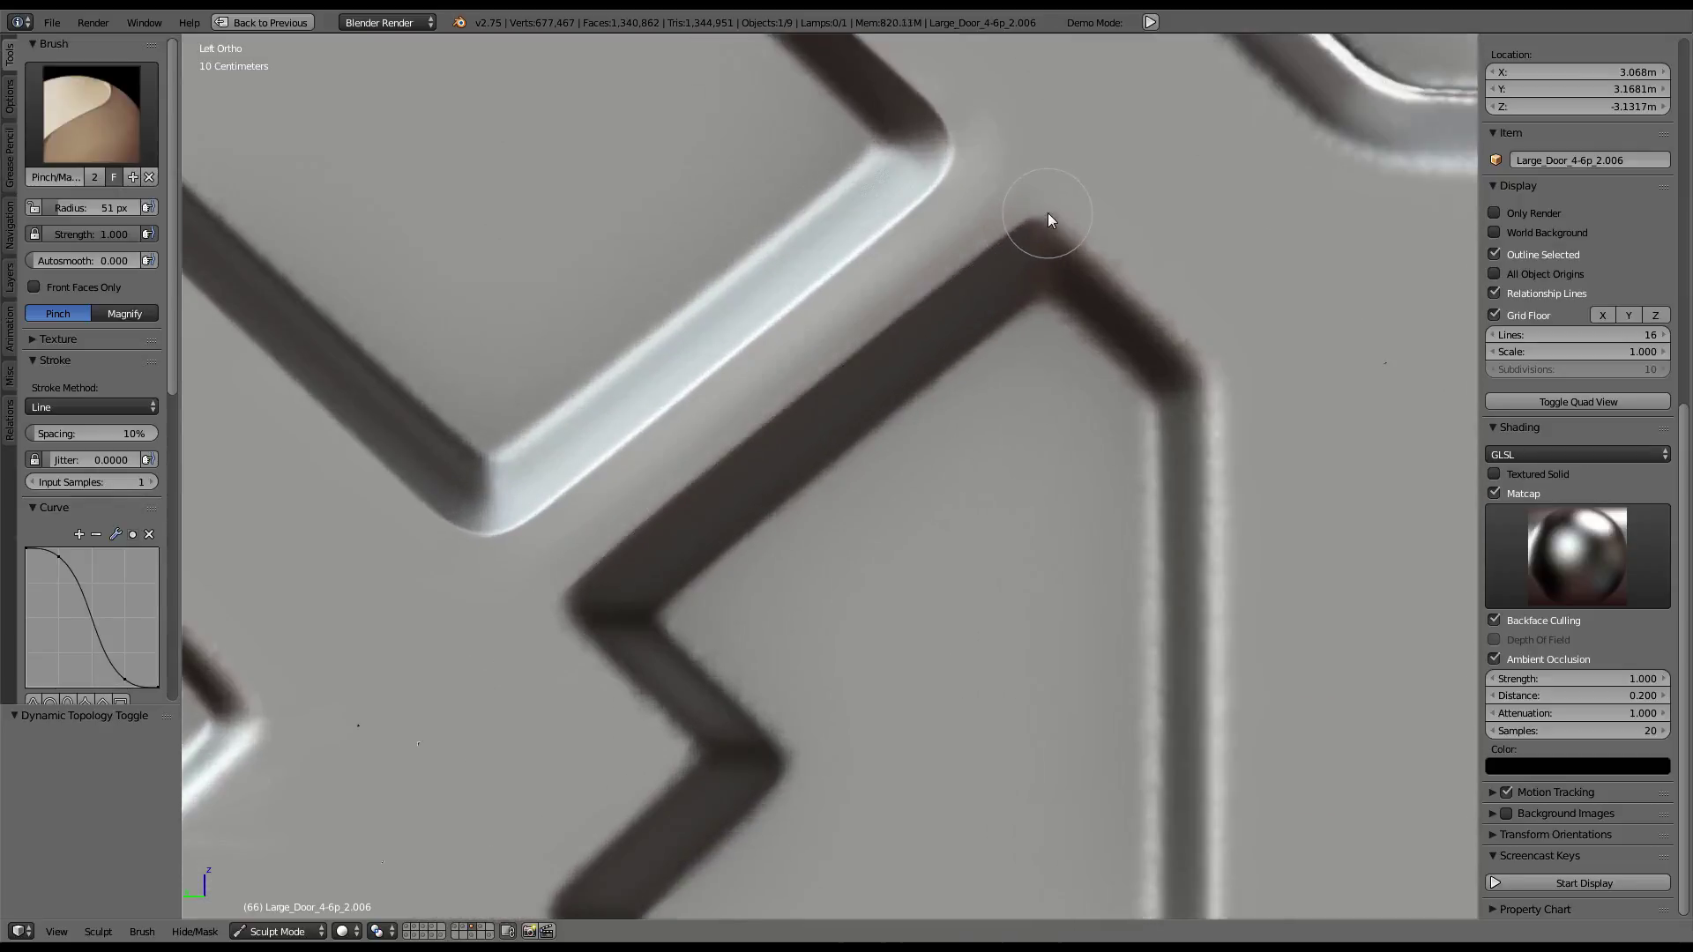
pyautogui.moveTo(1131, 298); pyautogui.dragTo(1189, 341)
pyautogui.moveTo(1189, 344); pyautogui.dragTo(1215, 436)
# Pinch the hexagonal groove's vertical and lower diagonal edges and the inner notch
pyautogui.scroll(-2, 1206, 419)
pyautogui.scroll(2, 1190, 265)
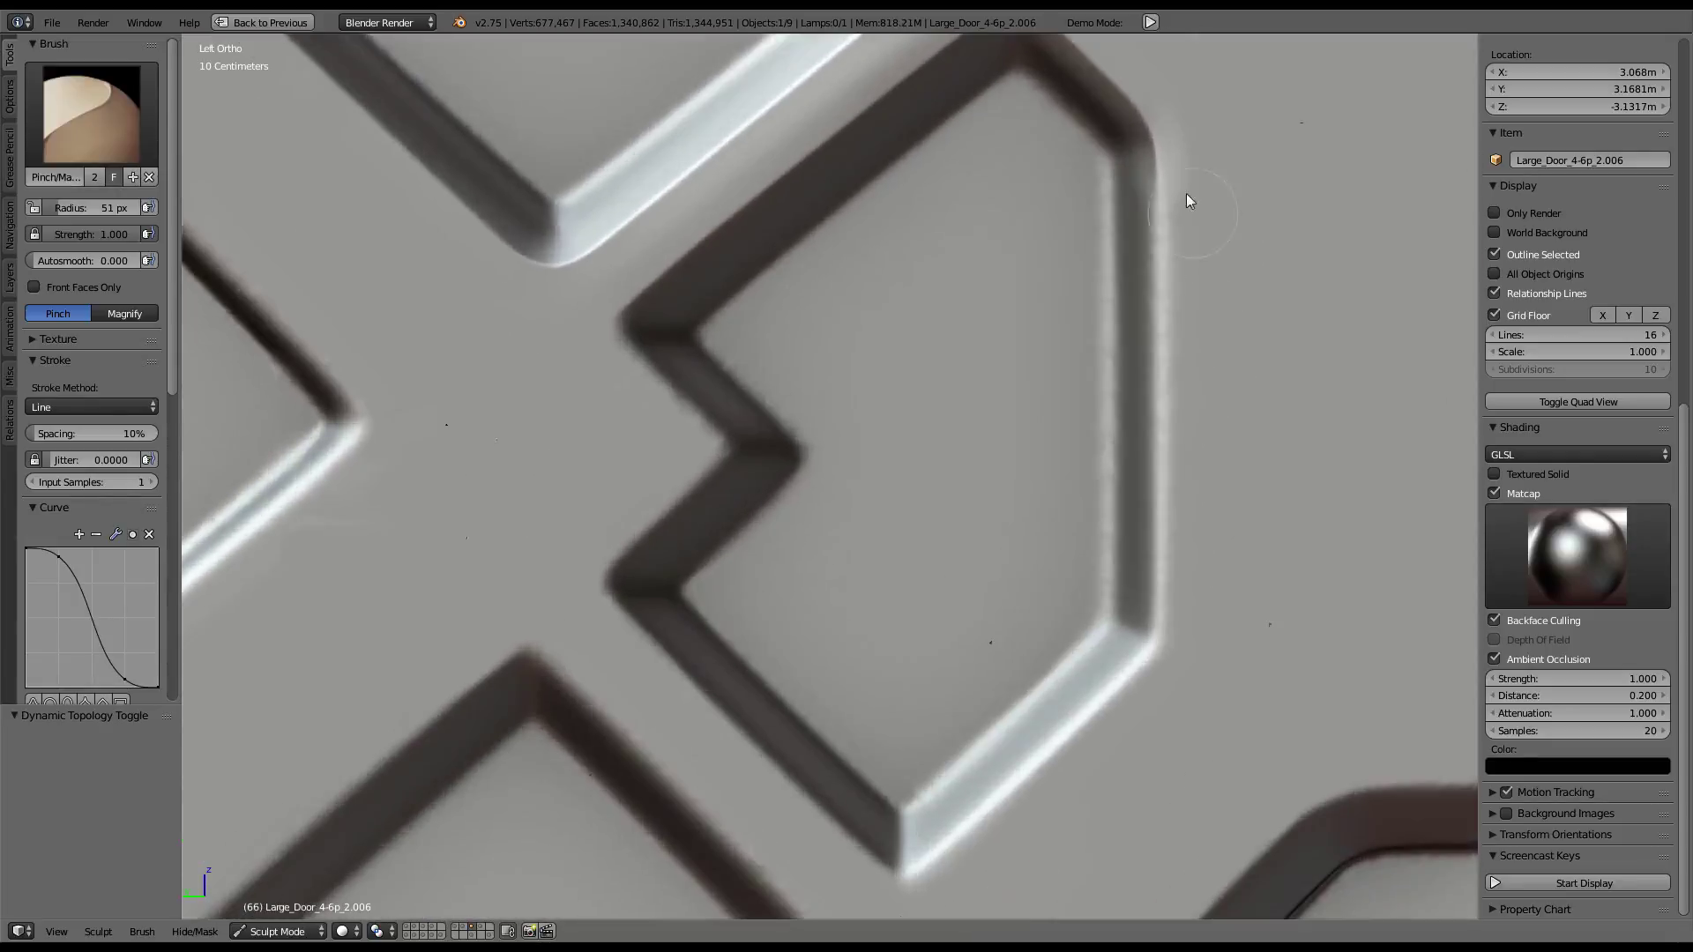
pyautogui.moveTo(1161, 185)
pyautogui.mouseDown()
pyautogui.moveTo(1157, 628)
pyautogui.moveTo(1111, 702)
pyautogui.mouseUp()
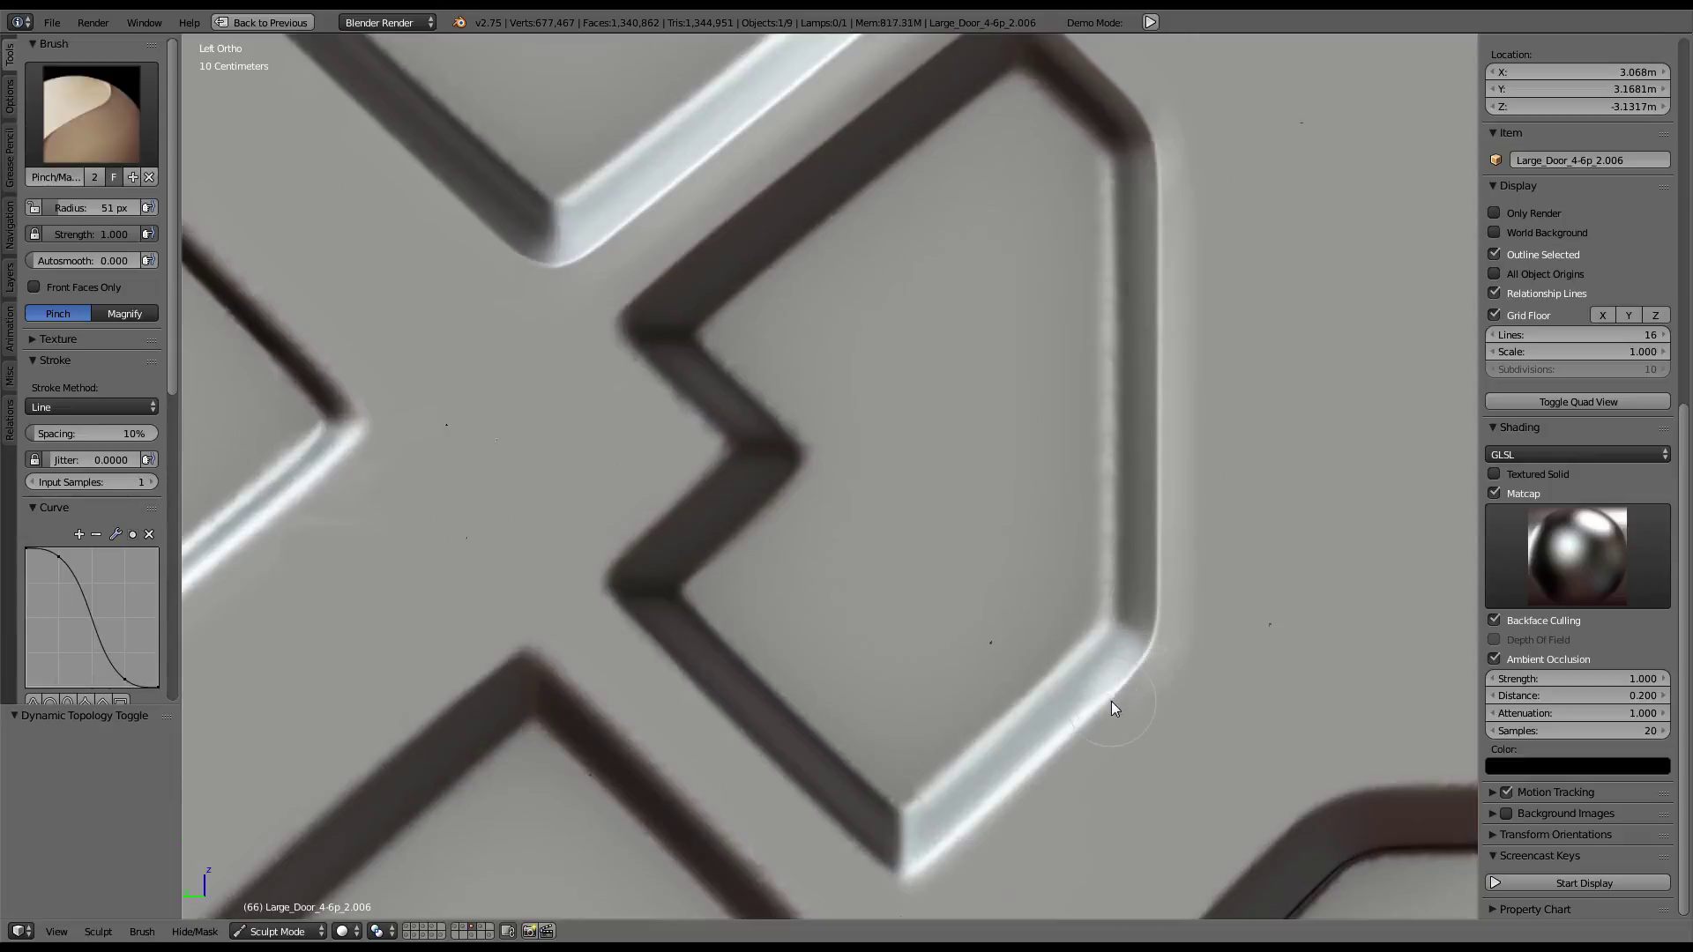
pyautogui.moveTo(1037, 785); pyautogui.dragTo(940, 858)
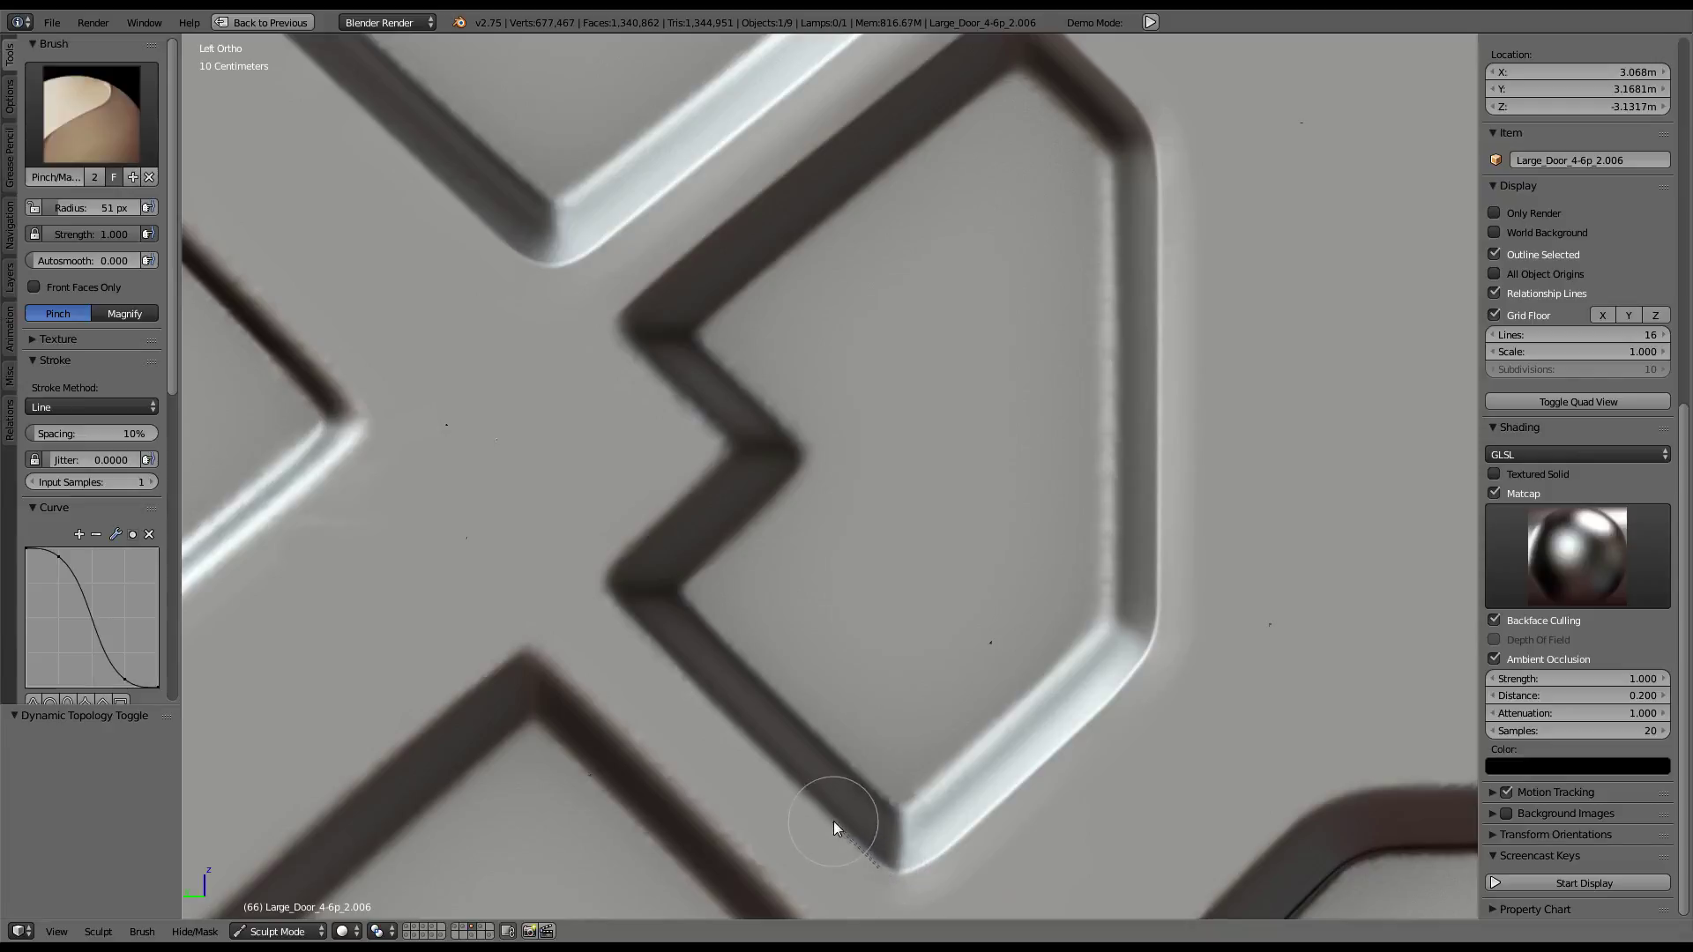
pyautogui.moveTo(833, 822)
pyautogui.mouseDown()
pyautogui.moveTo(649, 623)
pyautogui.moveTo(627, 622)
pyautogui.mouseUp()
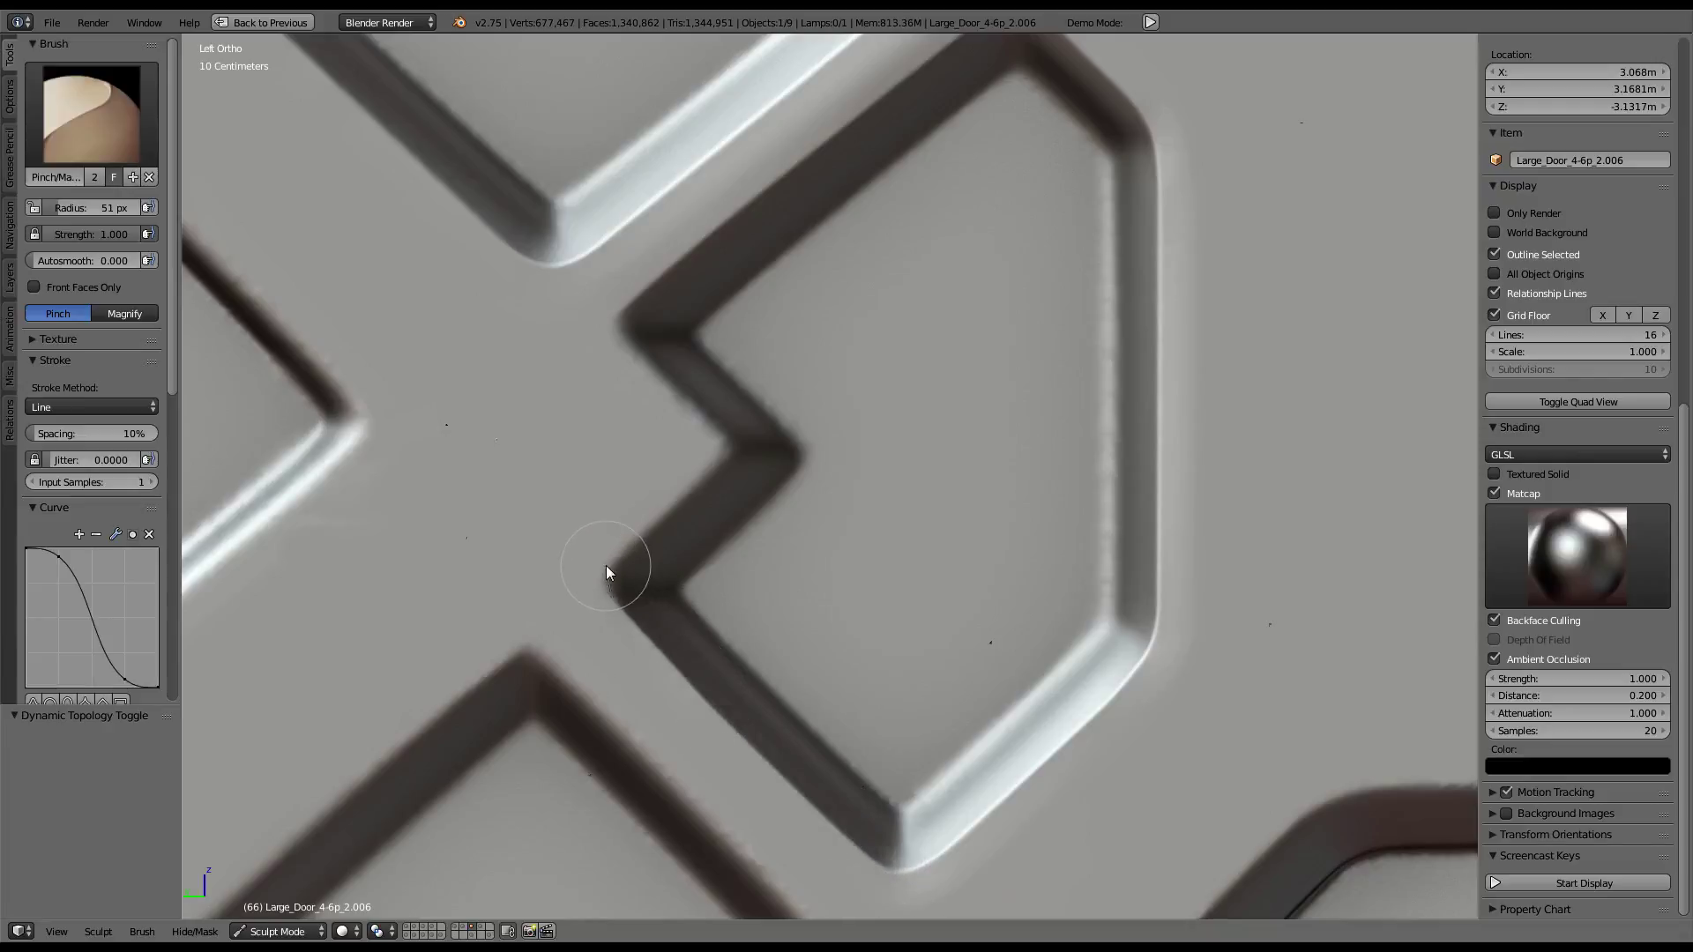
pyautogui.moveTo(695, 478); pyautogui.dragTo(701, 475)
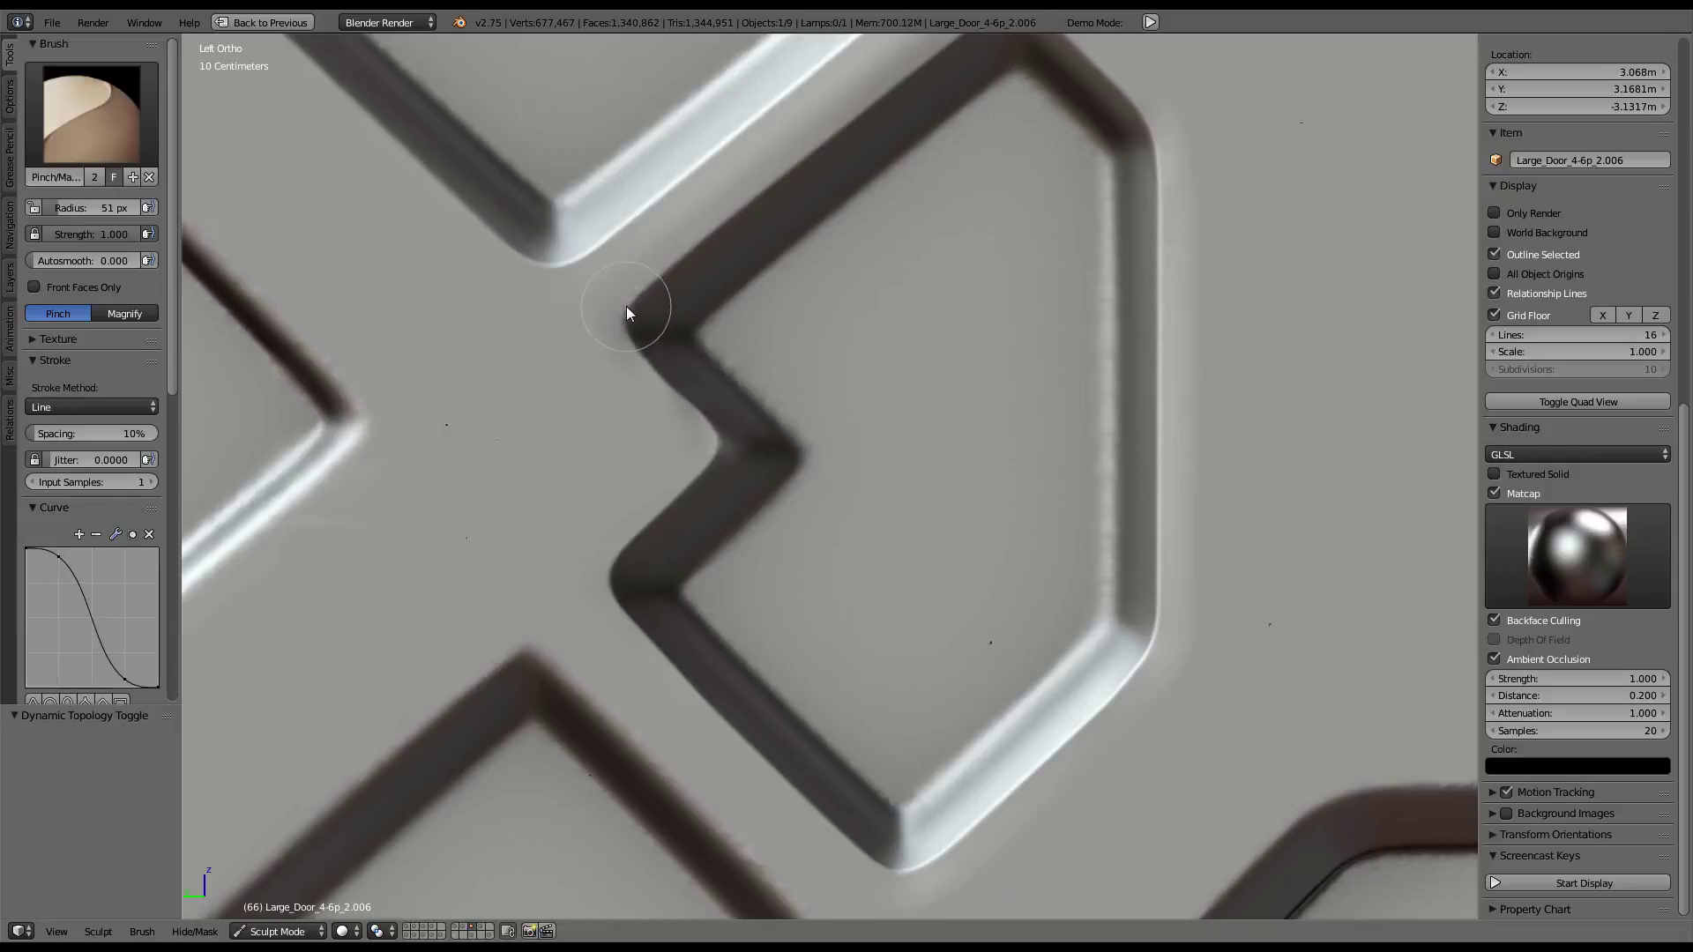
# Sharpen the groove's left edge near the notch with further pinch strokes
pyautogui.scroll(-6, 1008, 266)
pyautogui.scroll(2, 980, 411)
pyautogui.scroll(2, 956, 264)
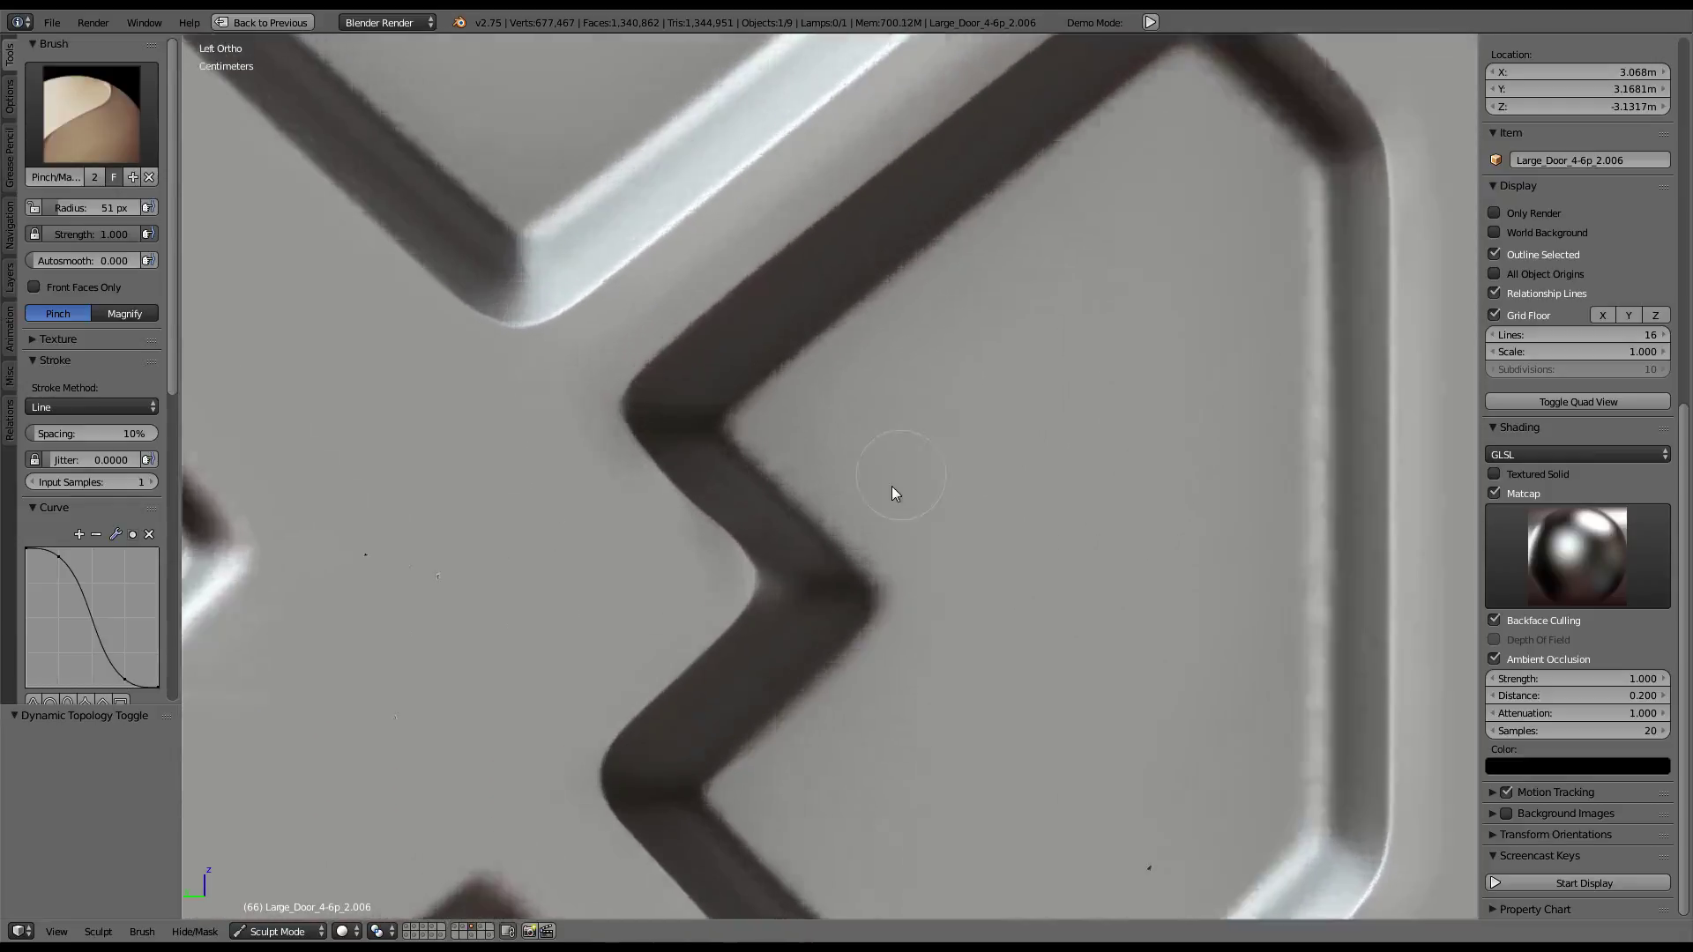
pyautogui.scroll(1, 892, 495)
pyautogui.scroll(1, 647, 548)
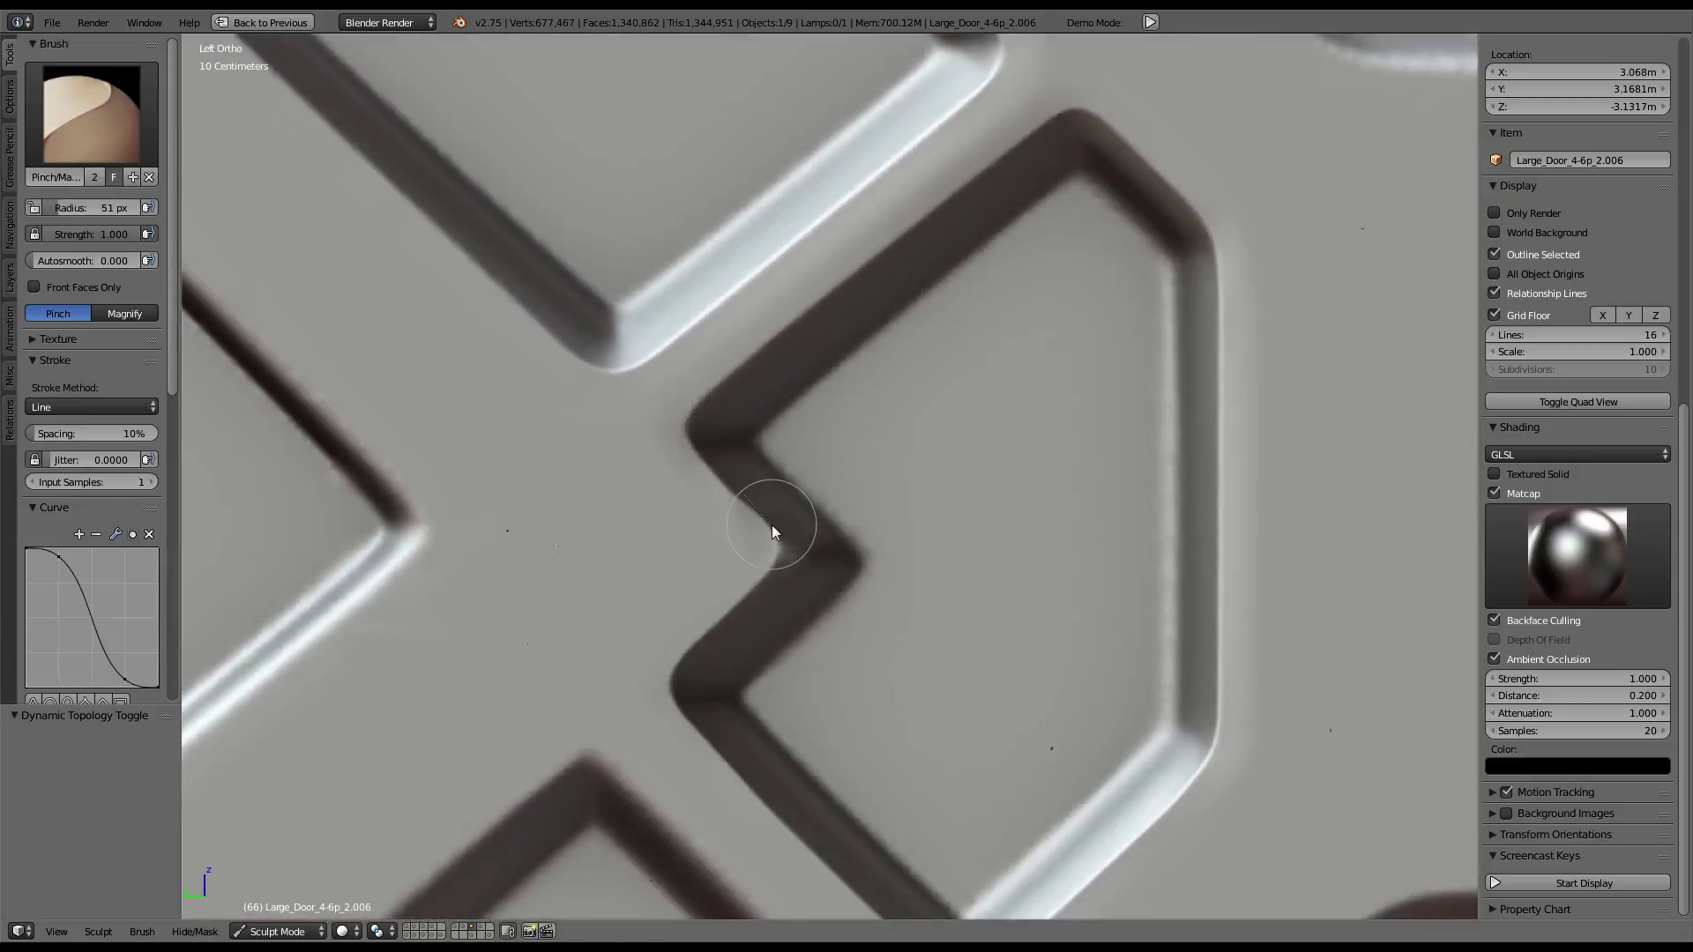
pyautogui.moveTo(766, 537); pyautogui.dragTo(702, 448)
pyautogui.moveTo(765, 521); pyautogui.dragTo(781, 543)
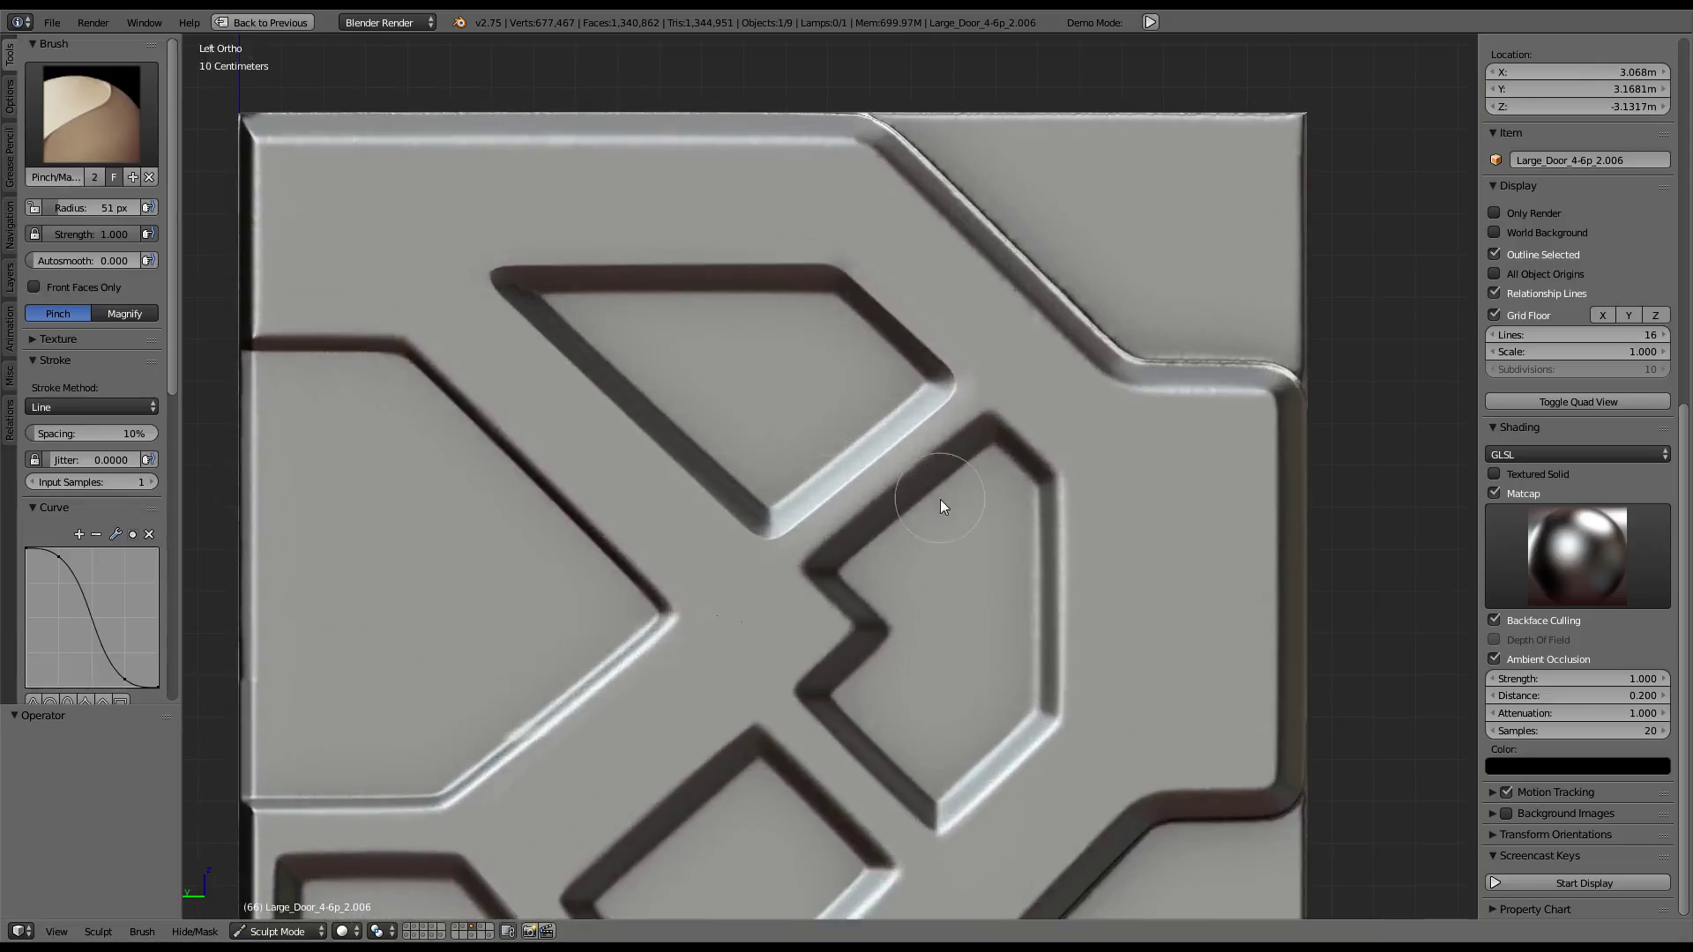
pyautogui.scroll(3, 894, 411)
# Set the Pinch brush's stroke method to Curve
pyautogui.press('e')
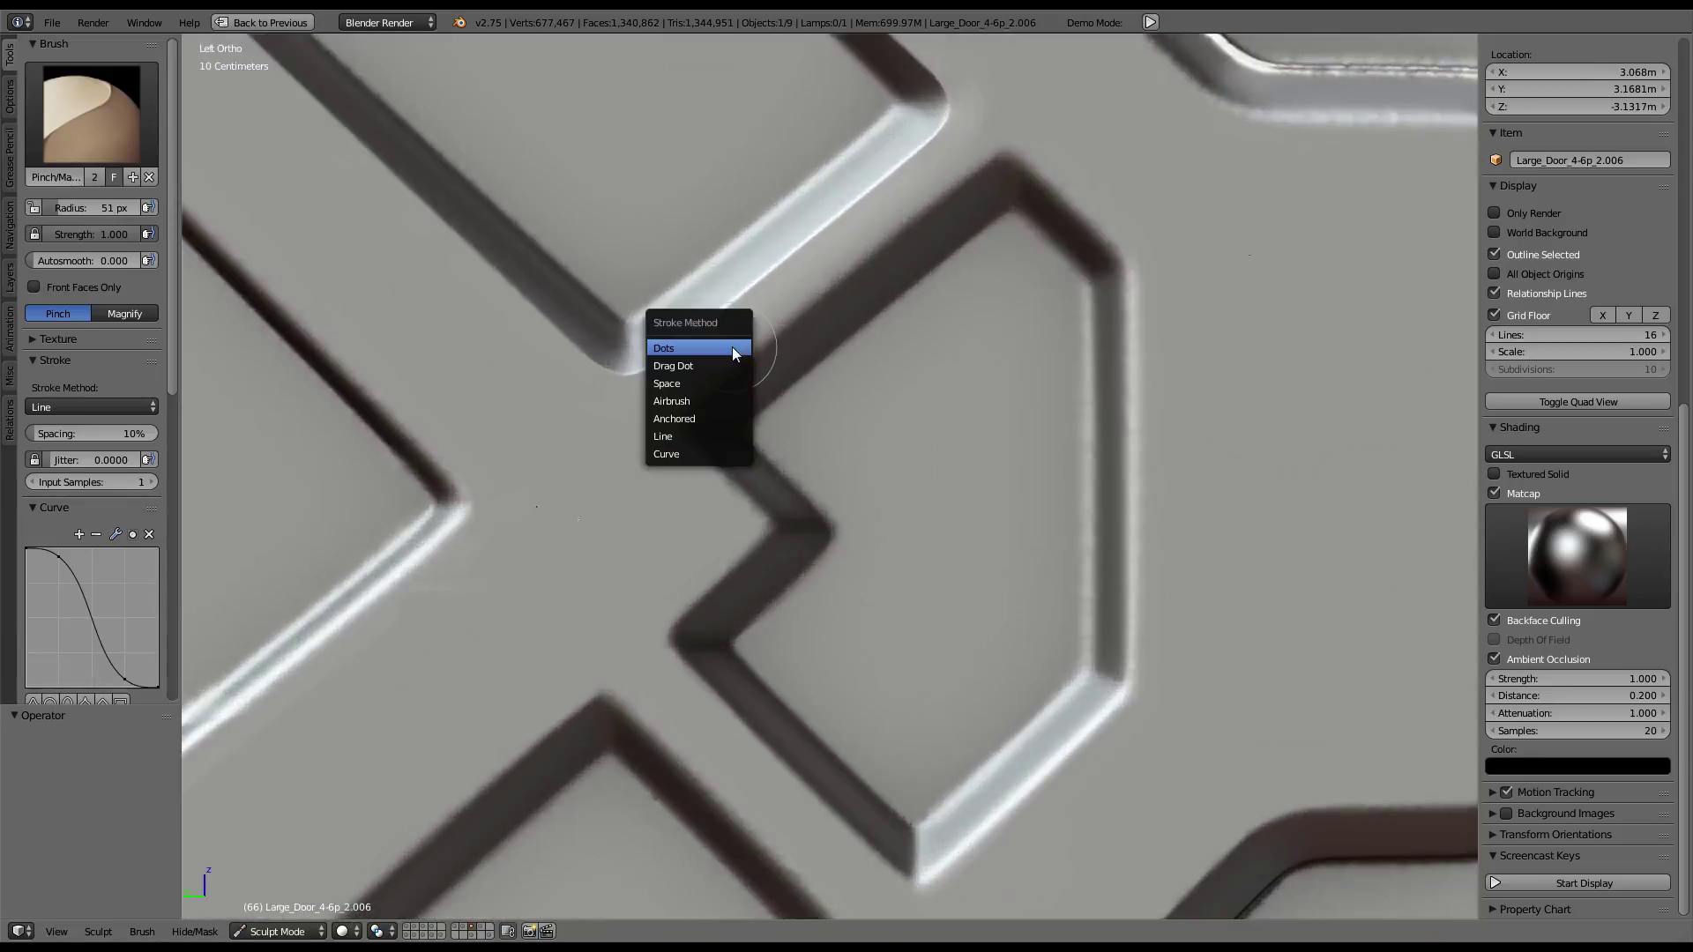
pyautogui.click(685, 443)
pyautogui.press('e')
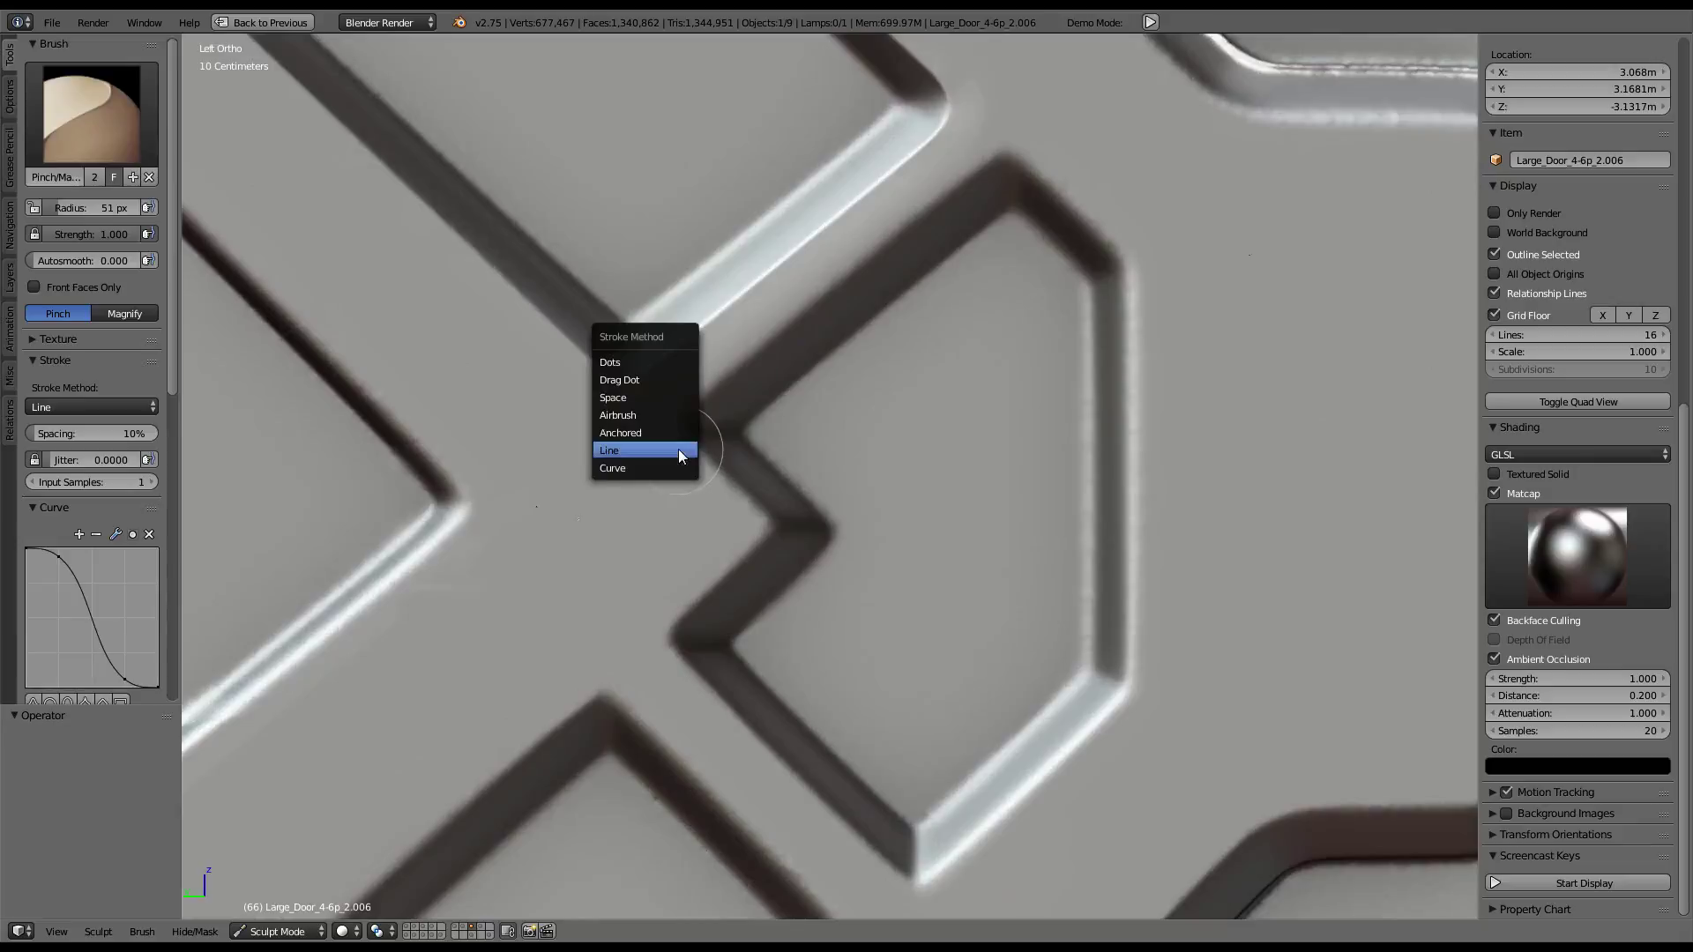
pyautogui.click(672, 456)
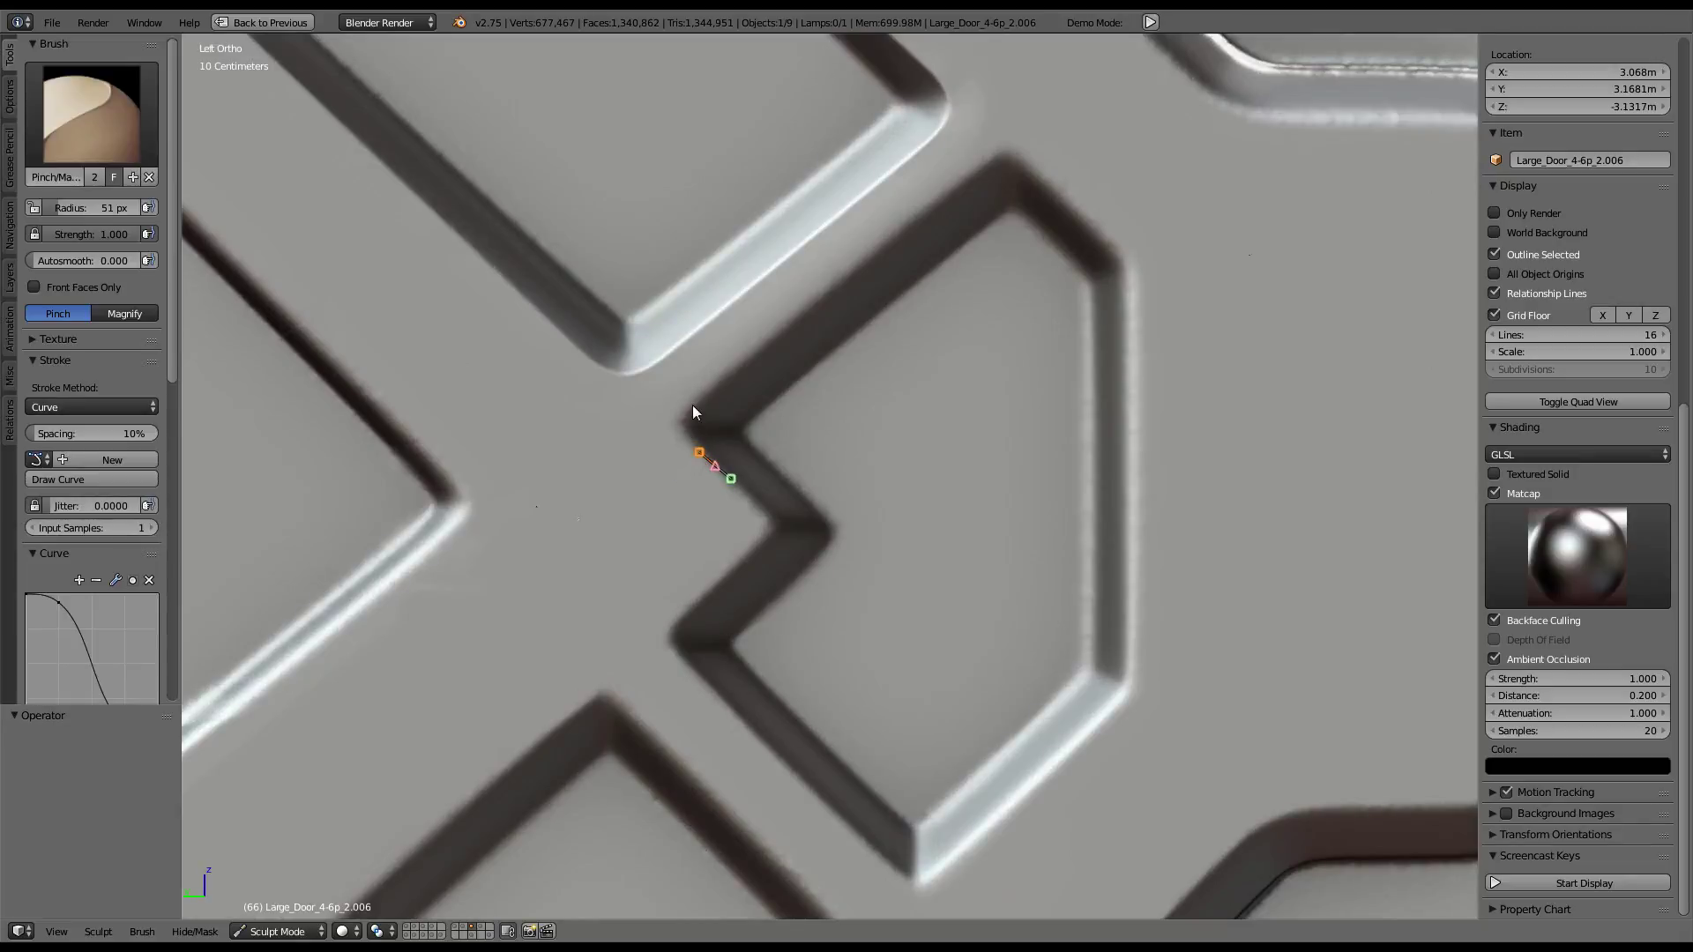
# Trace a paint curve around the hexagonal recess's groove, from its top around the notch
pyautogui.moveTo(716, 392); pyautogui.dragTo(724, 383)
pyautogui.keyDown('ctrl'); pyautogui.click(973, 173); pyautogui.keyUp('ctrl')
pyautogui.keyDown('ctrl'); pyautogui.moveTo(1033, 168); pyautogui.dragTo(1060, 188); pyautogui.keyUp('ctrl')
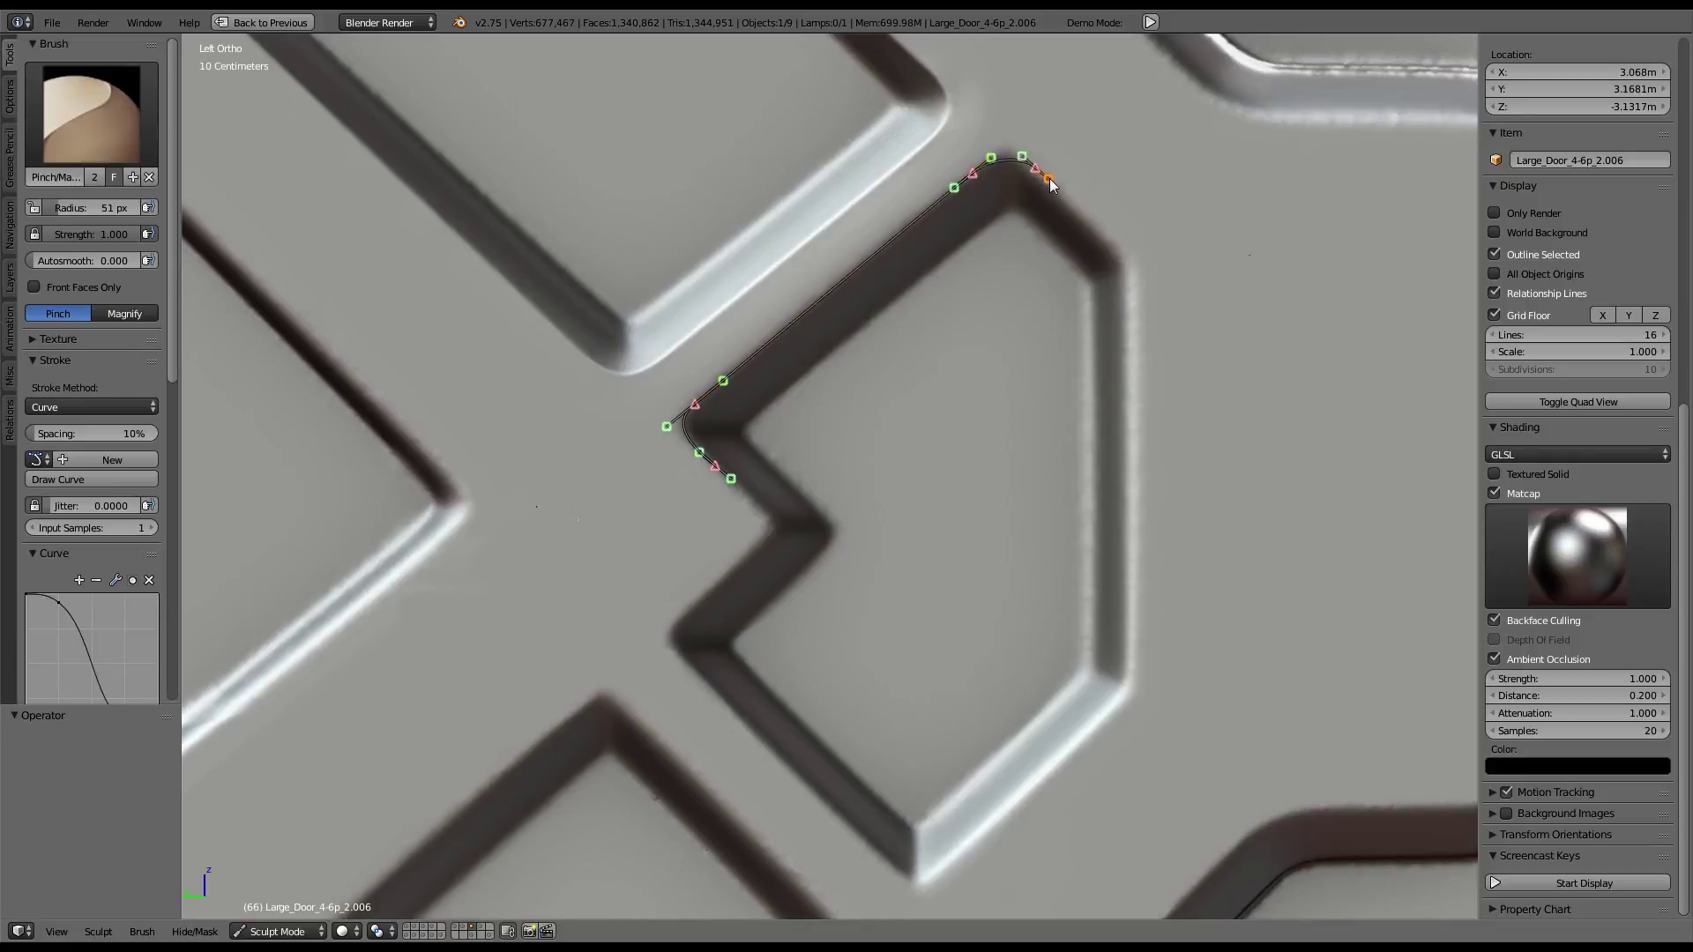
pyautogui.keyDown('ctrl'); pyautogui.click(1113, 242); pyautogui.keyUp('ctrl')
pyautogui.keyDown('ctrl'); pyautogui.moveTo(1132, 291); pyautogui.dragTo(1135, 328); pyautogui.keyUp('ctrl')
pyautogui.keyDown('ctrl'); pyautogui.moveTo(1133, 660); pyautogui.dragTo(1100, 728); pyautogui.keyUp('ctrl')
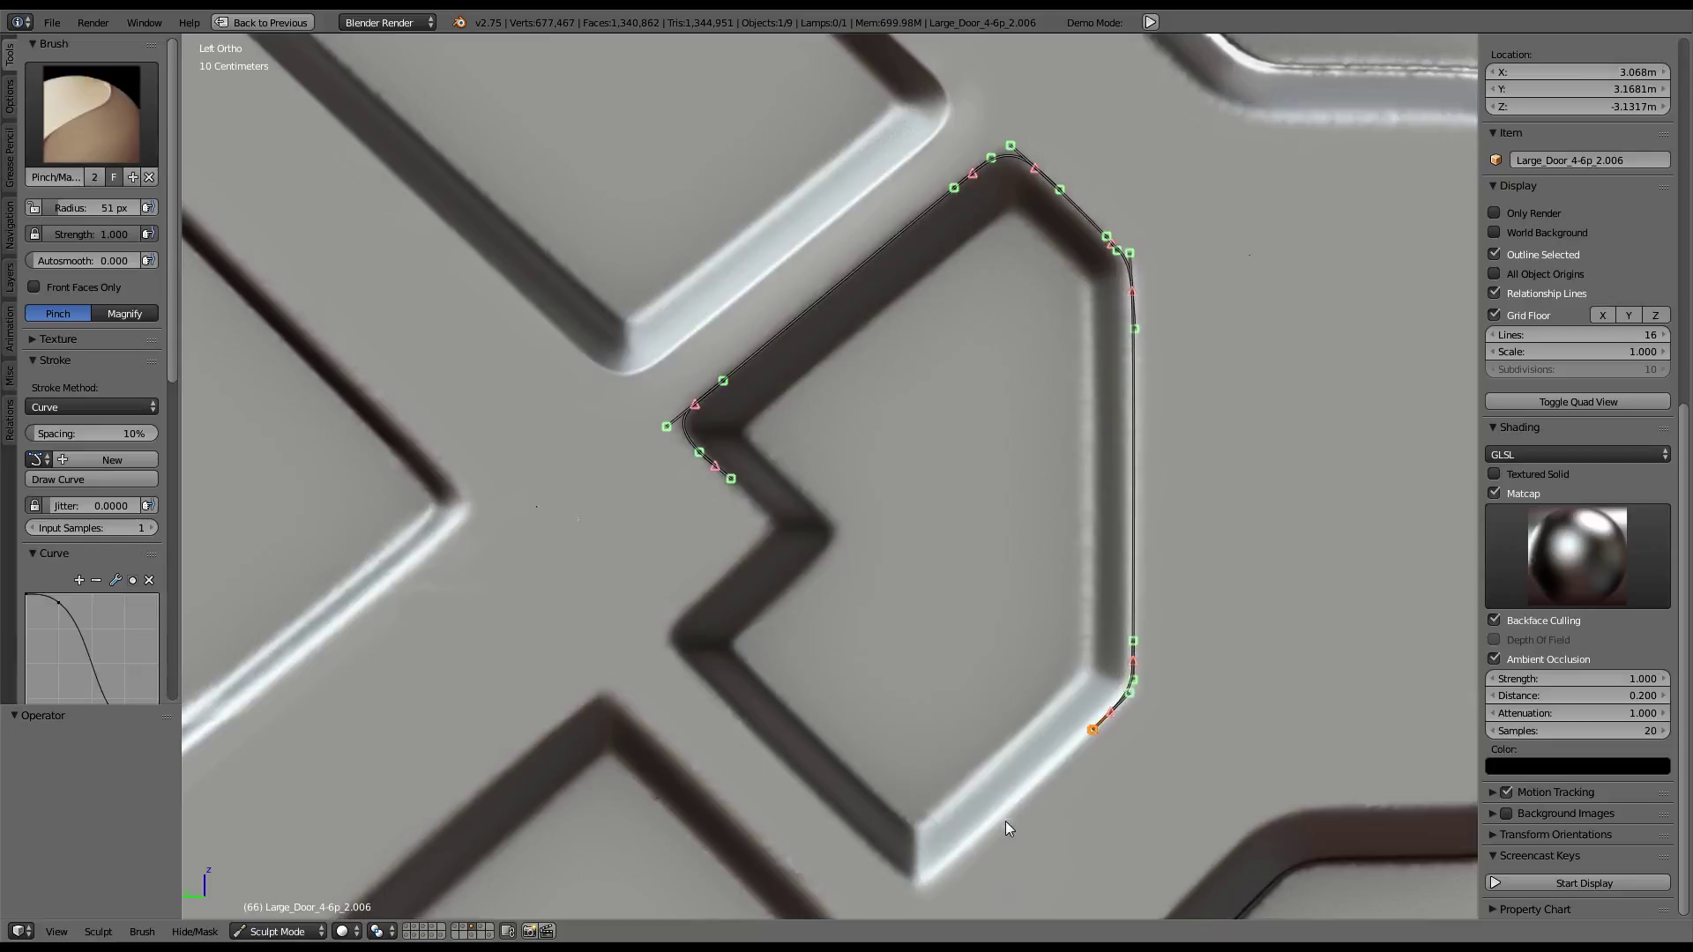
pyautogui.keyDown('ctrl'); pyautogui.moveTo(943, 866); pyautogui.dragTo(933, 877); pyautogui.keyUp('ctrl')
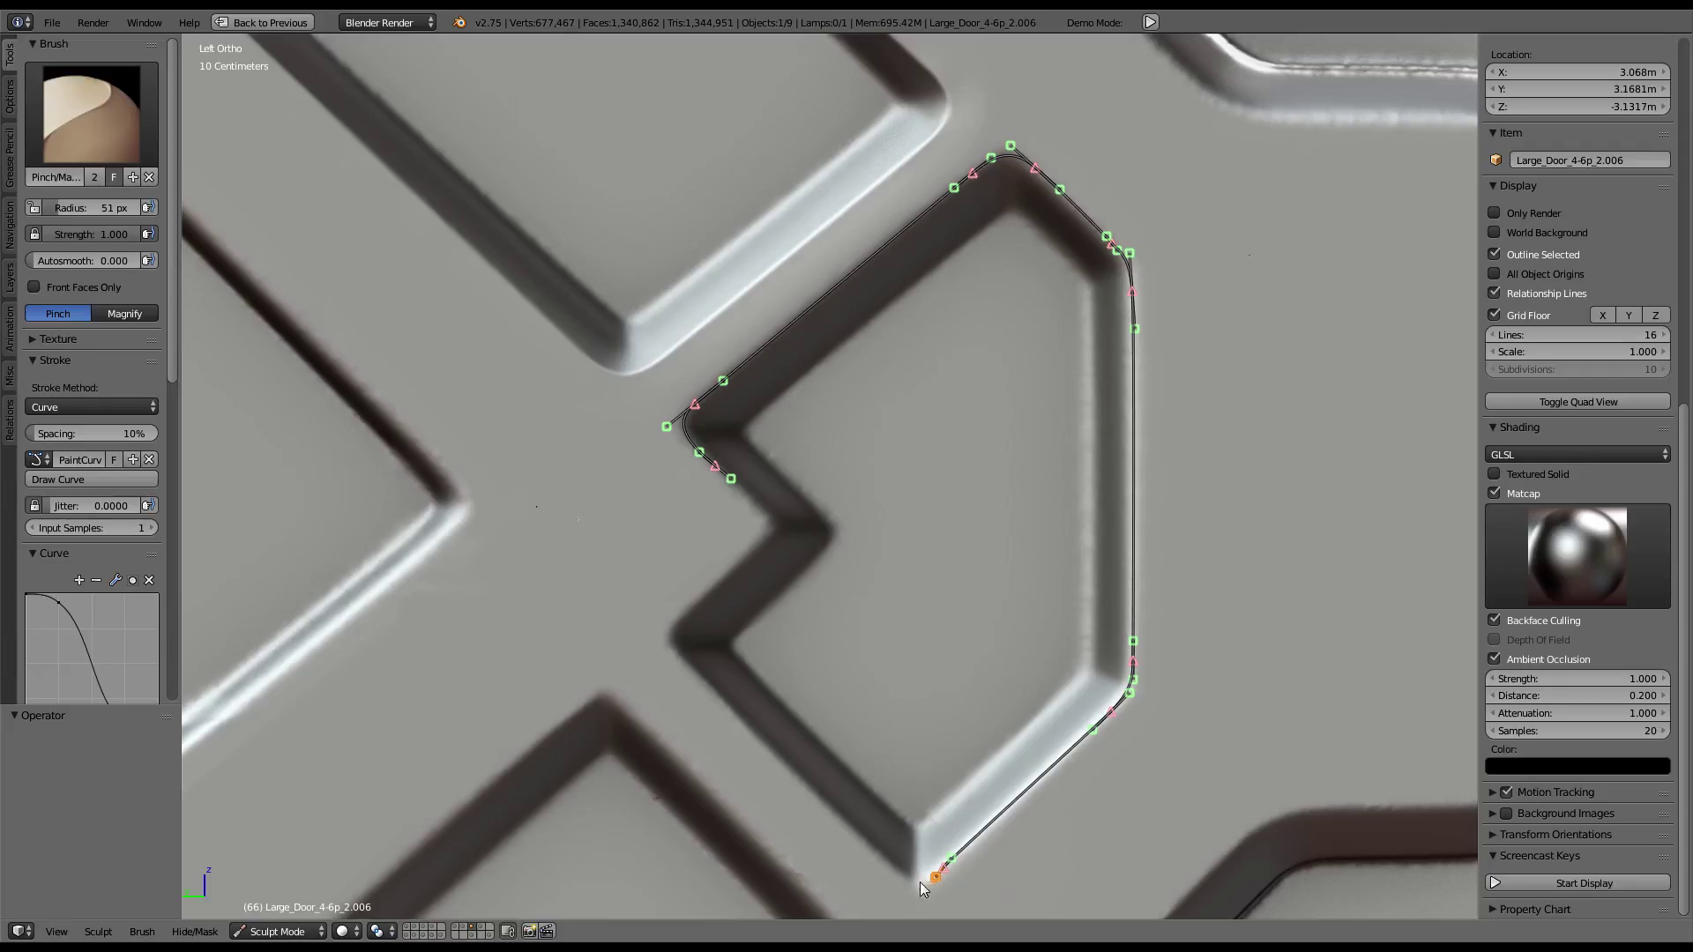
pyautogui.keyDown('ctrl'); pyautogui.moveTo(885, 866); pyautogui.dragTo(858, 843); pyautogui.keyUp('ctrl')
pyautogui.moveTo(690, 669)
pyautogui.keyDown('ctrl'); pyautogui.mouseDown()
pyautogui.moveTo(660, 635)
pyautogui.moveTo(713, 596)
pyautogui.mouseUp(); pyautogui.keyUp('ctrl')
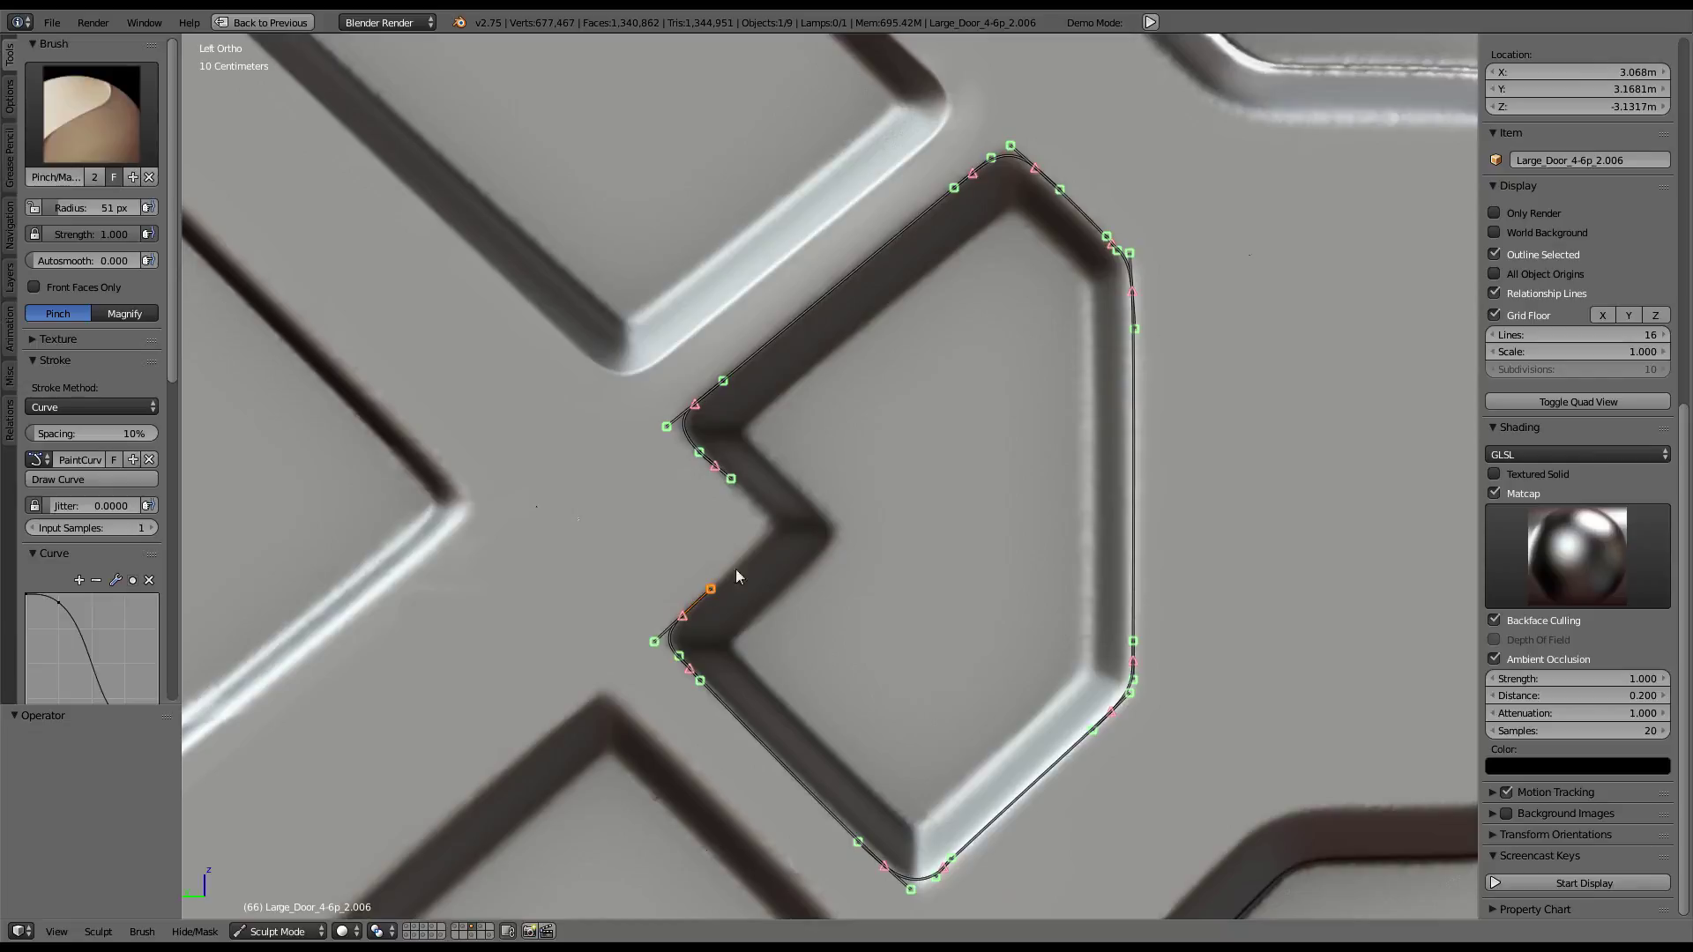
pyautogui.keyDown('ctrl'); pyautogui.moveTo(755, 550); pyautogui.dragTo(748, 490); pyautogui.keyUp('ctrl')
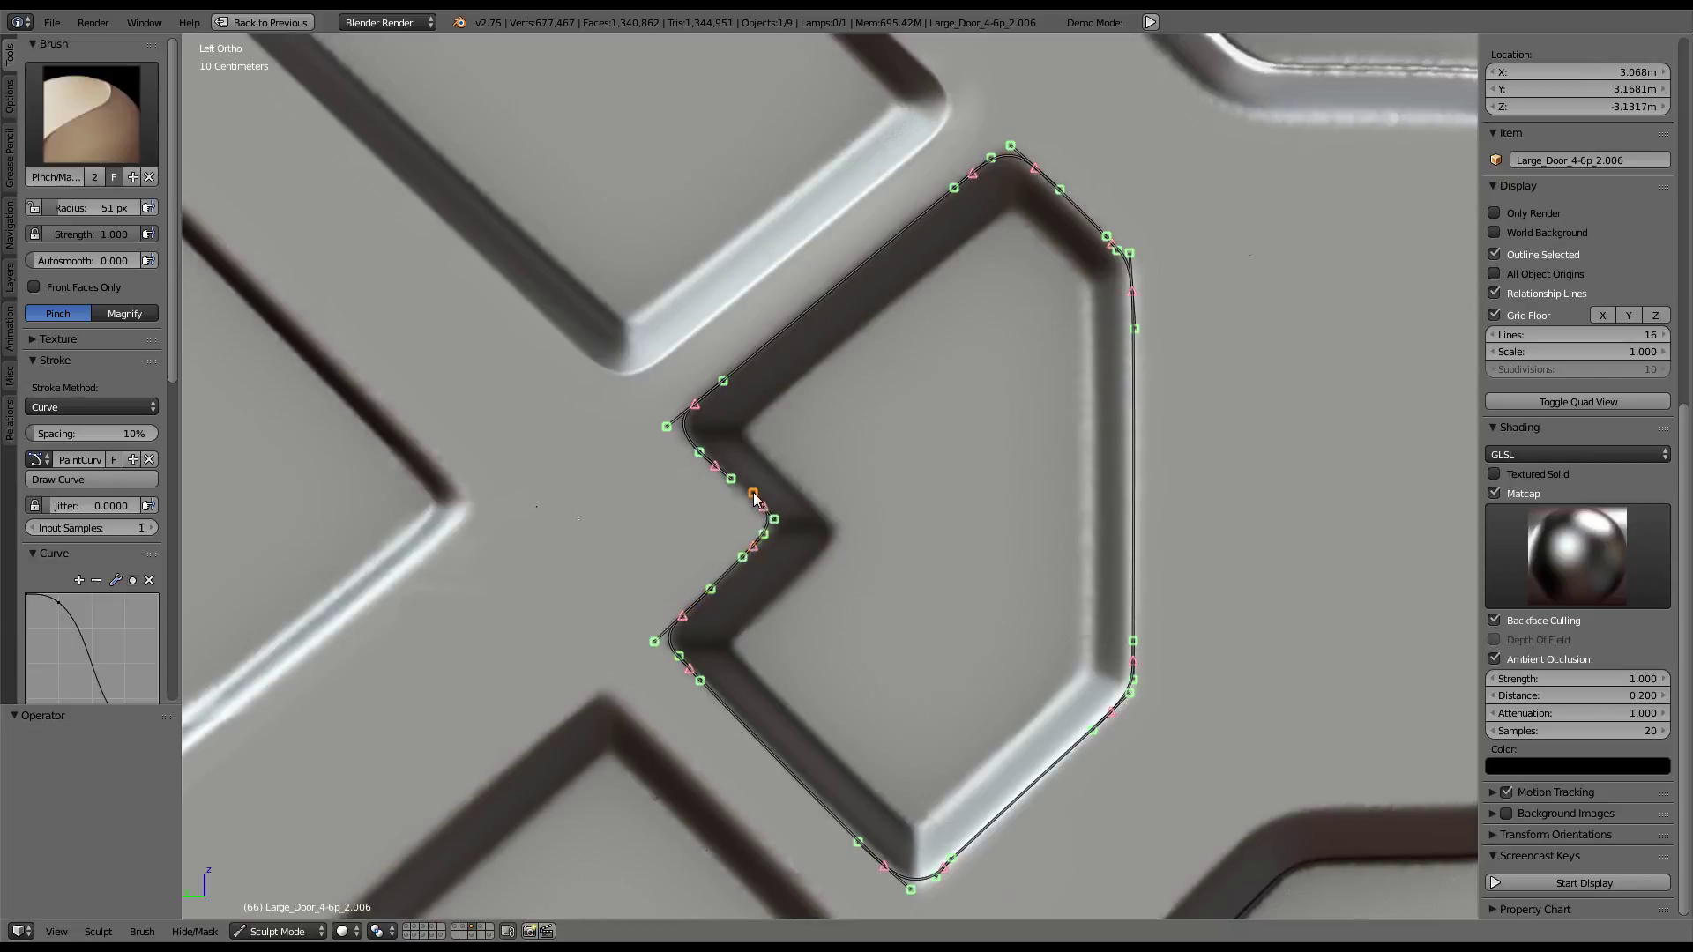
# Apply the Pinch stroke along the hexagon's paint curve twice, then toggle a curve point's selection
pyautogui.click(701, 452)
pyautogui.press('Return')
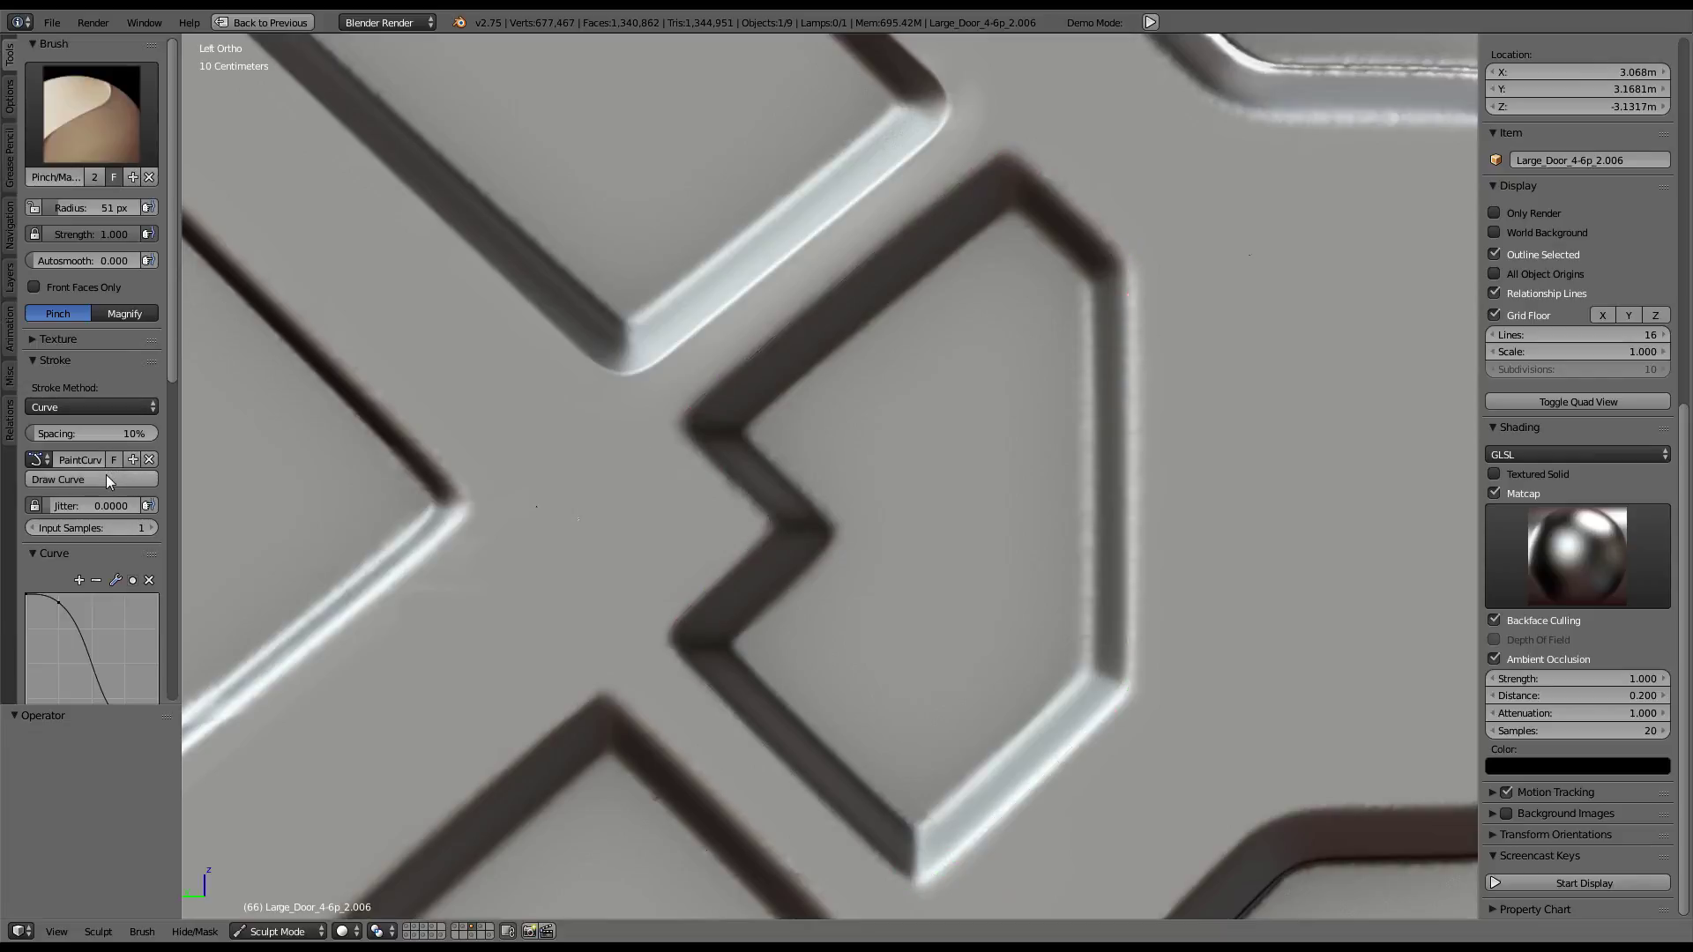
pyautogui.click(106, 479)
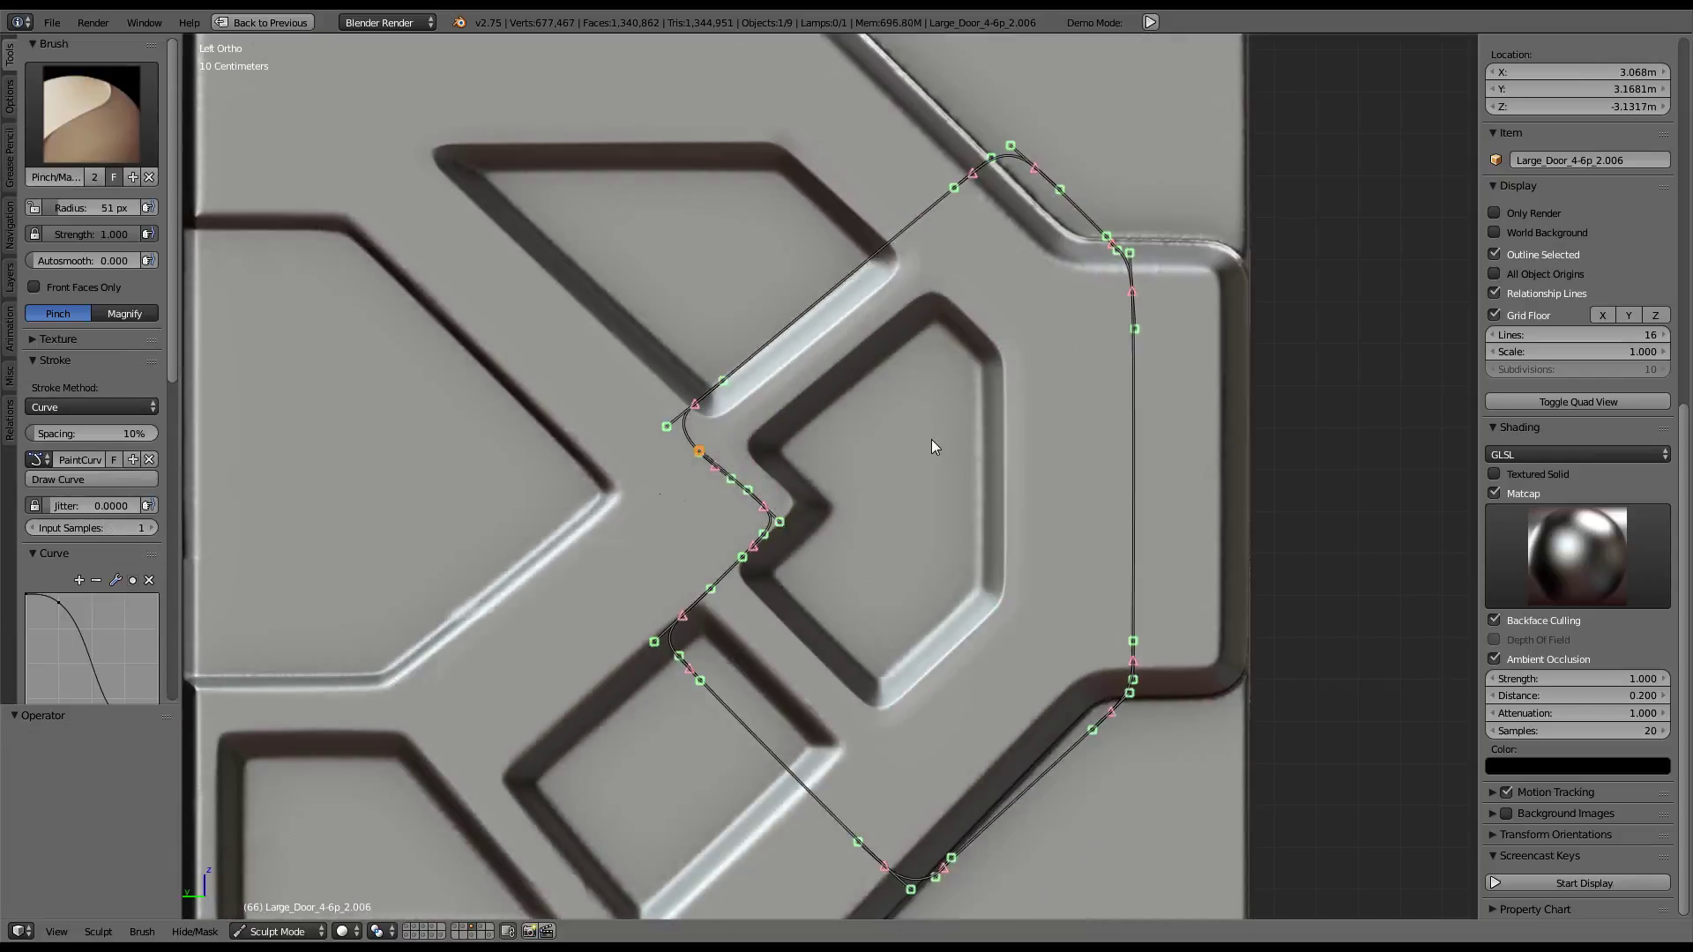
pyautogui.scroll(2, 931, 439)
pyautogui.scroll(3, 932, 439)
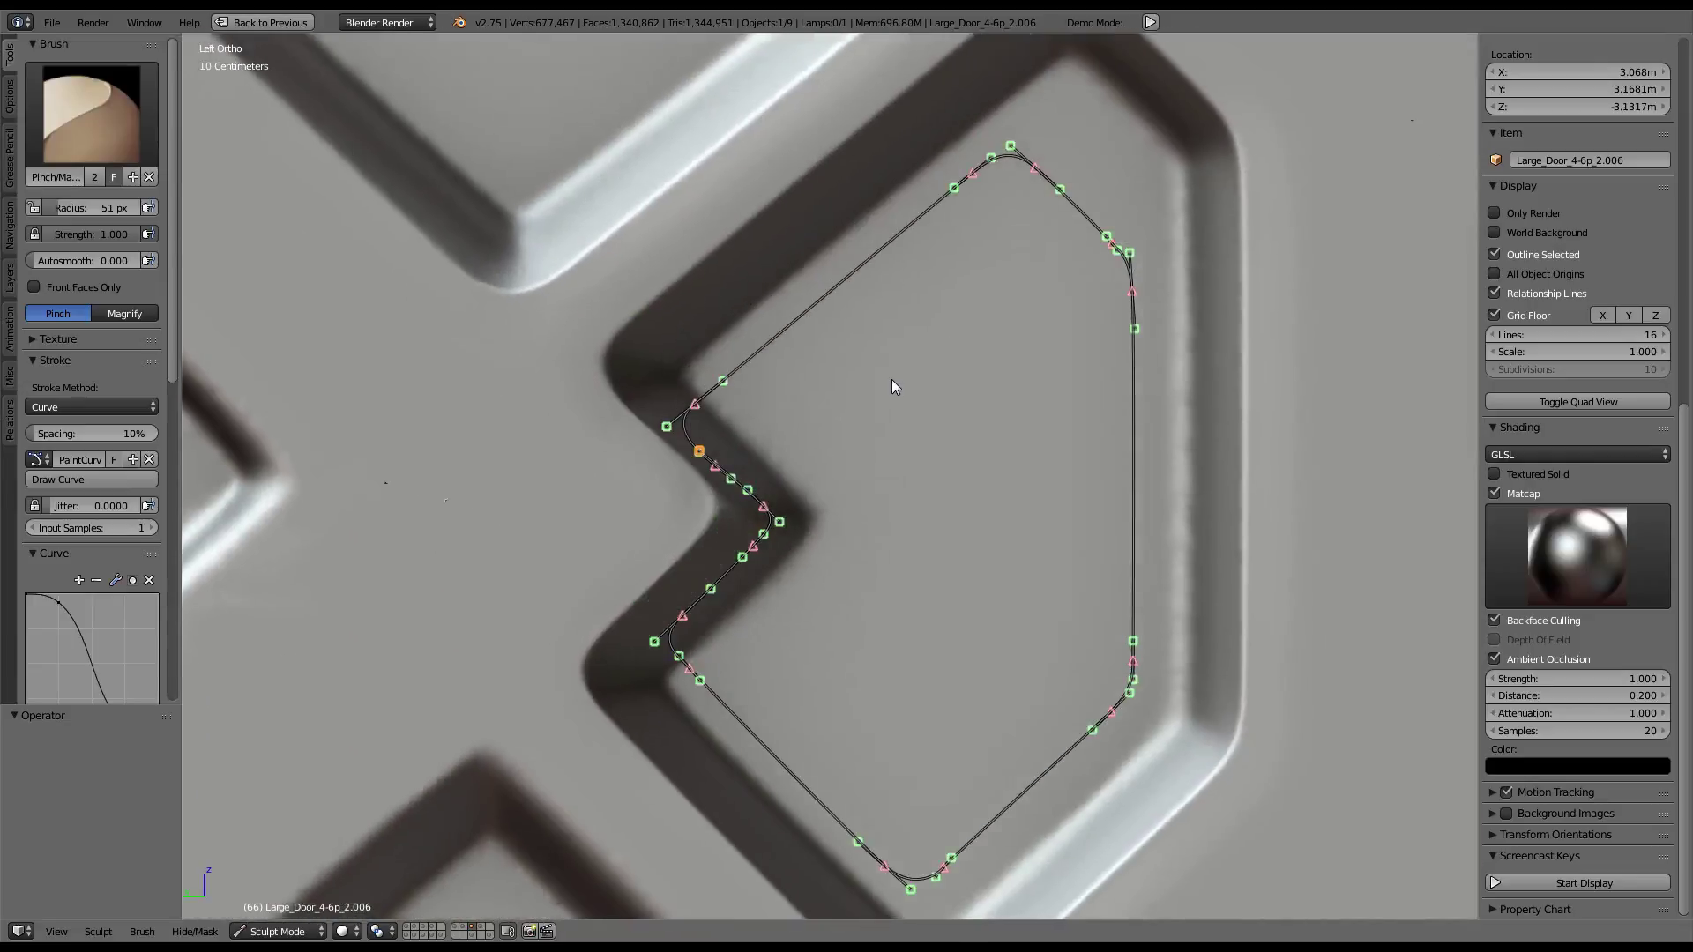
pyautogui.scroll(-4, 892, 379)
pyautogui.scroll(4, 872, 372)
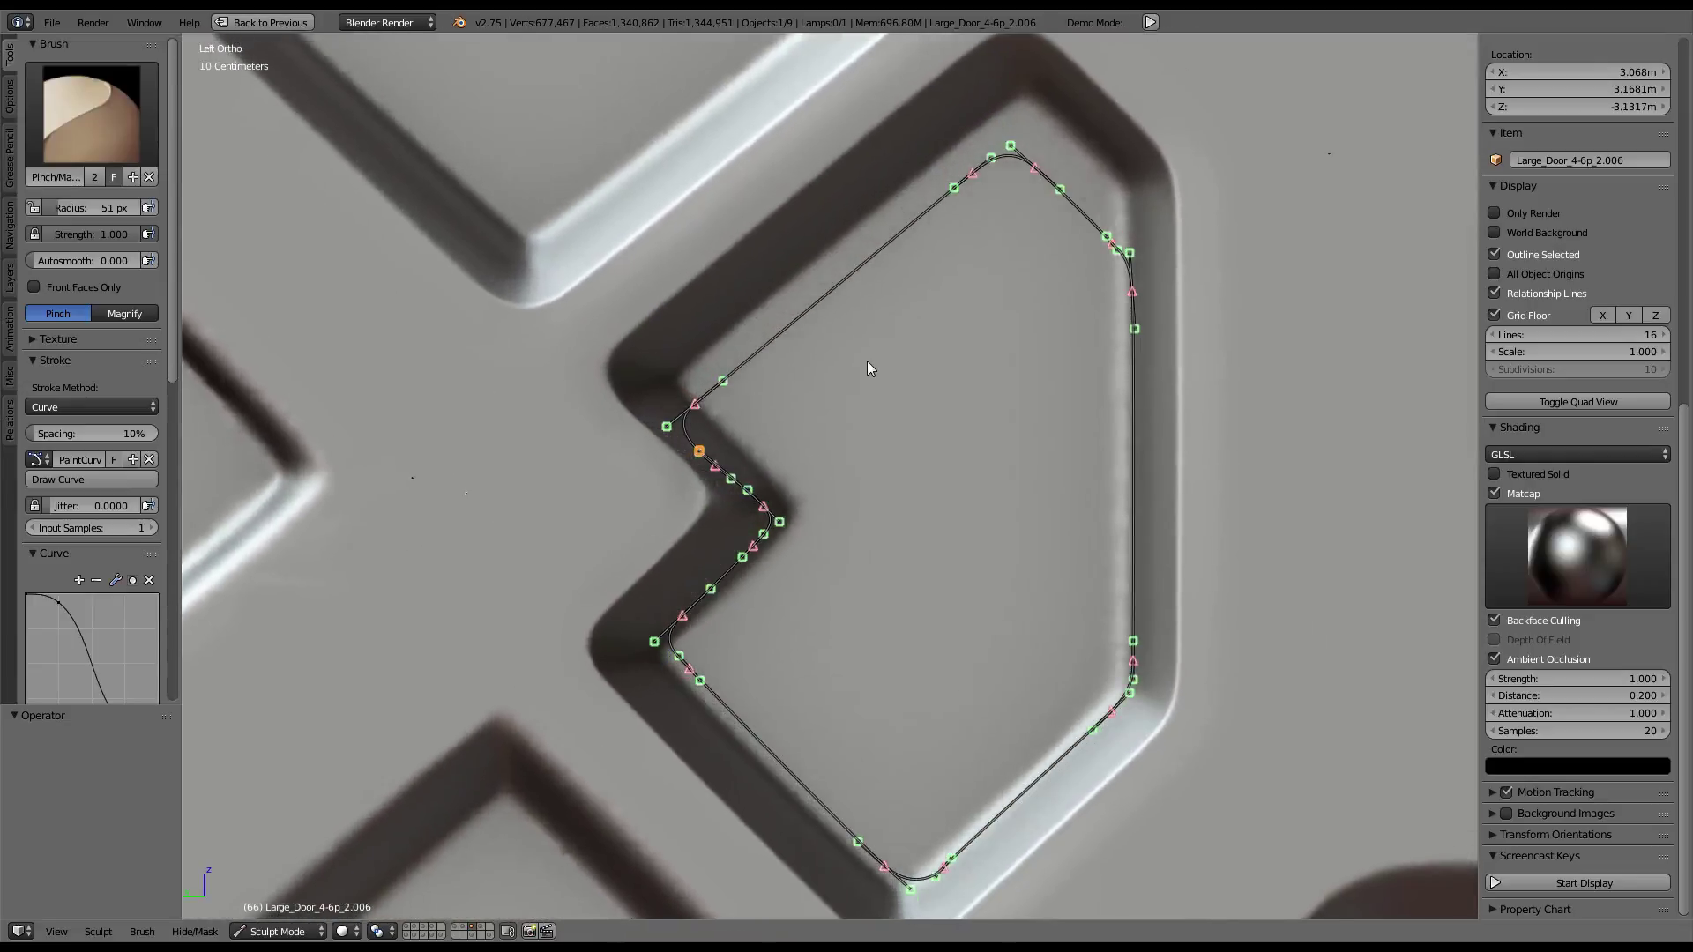
pyautogui.keyDown('shift'); pyautogui.rightClick(911, 300); pyautogui.keyUp('shift')
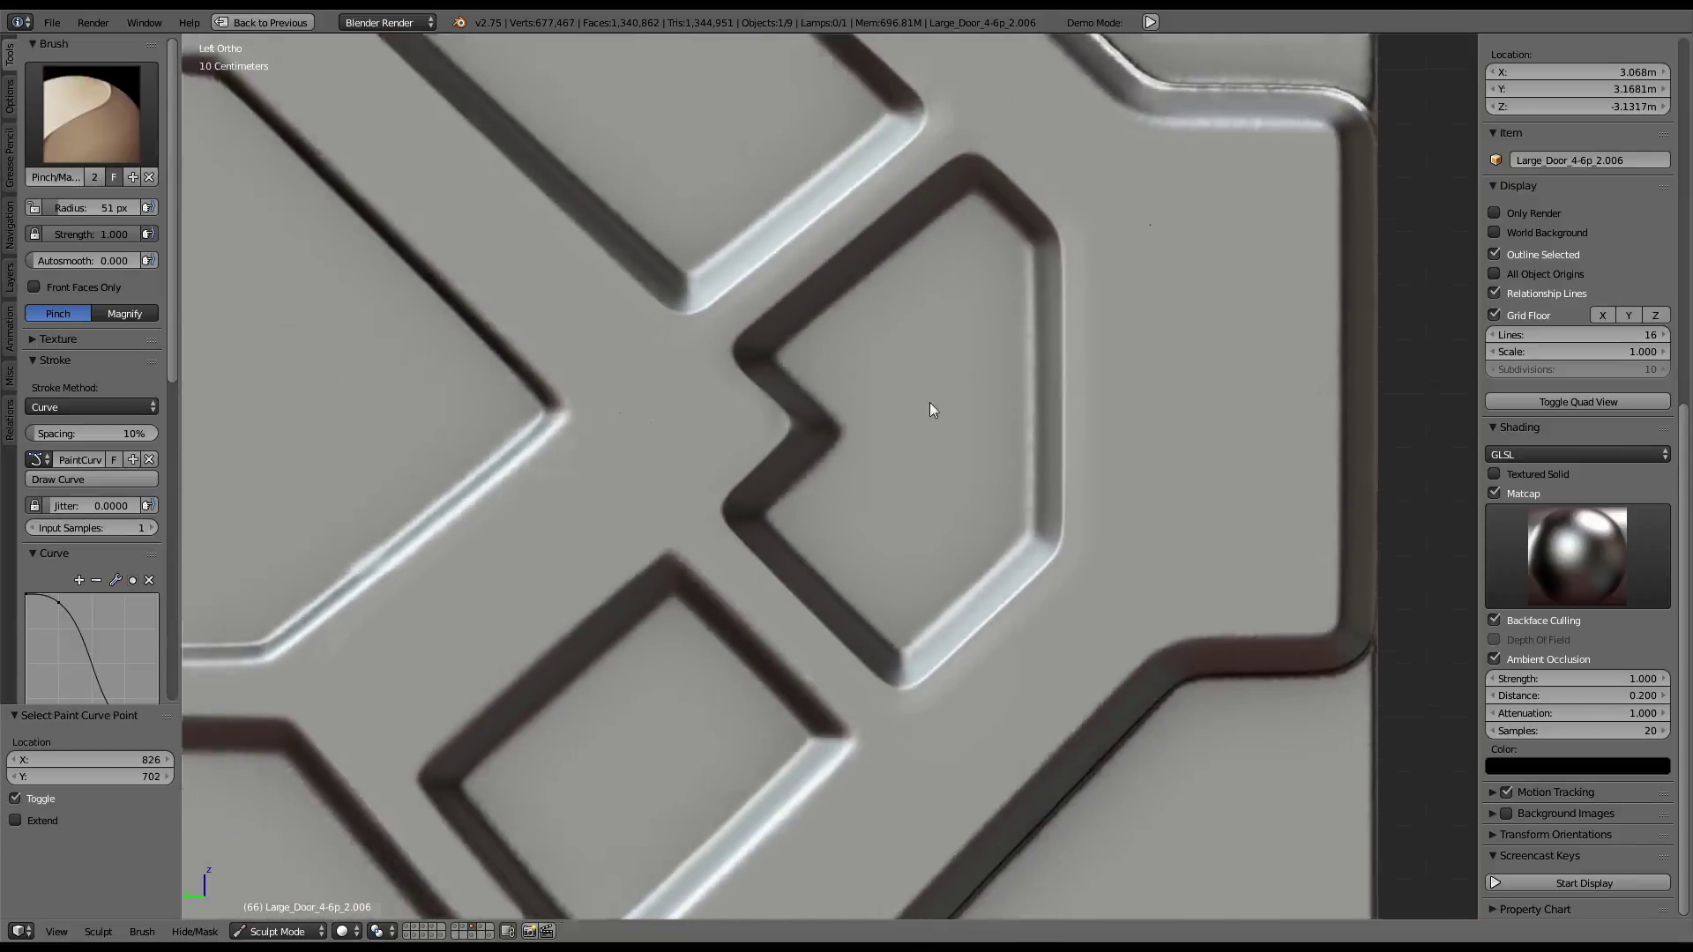
pyautogui.scroll(-4, 930, 402)
pyautogui.scroll(1, 964, 434)
pyautogui.scroll(2, 1047, 341)
# Trace a paint curve around the square recess's corners and pinch its groove along it
pyautogui.scroll(3, 985, 378)
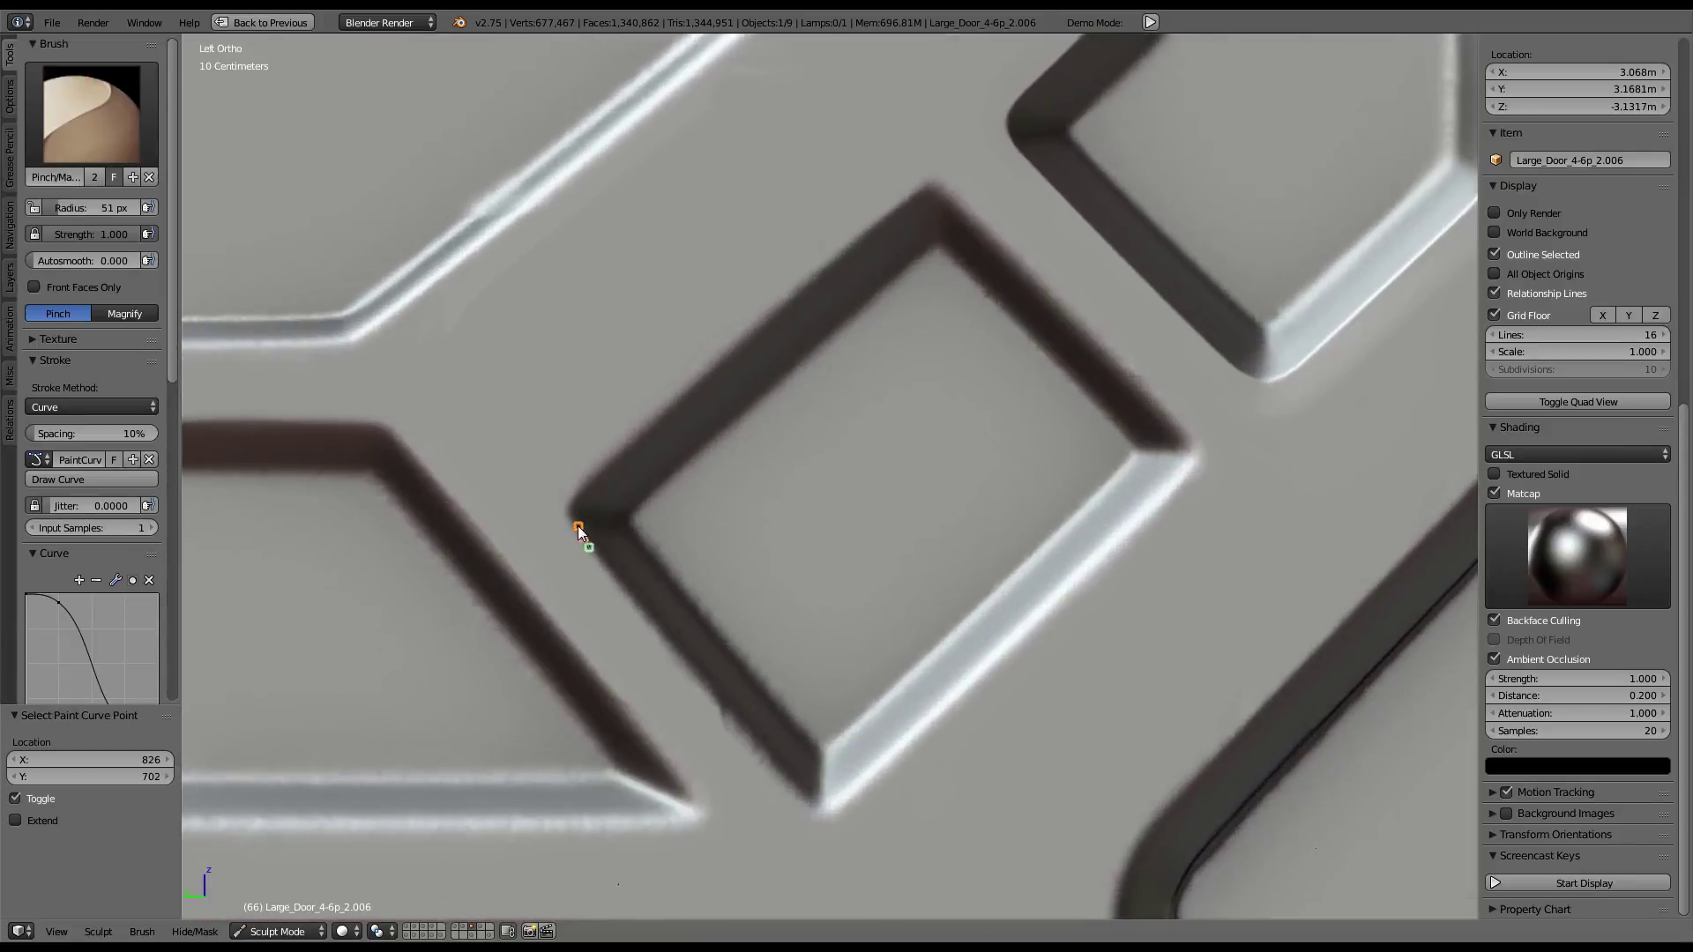
pyautogui.keyDown('ctrl'); pyautogui.moveTo(594, 474); pyautogui.dragTo(632, 442); pyautogui.keyUp('ctrl')
pyautogui.moveTo(884, 214)
pyautogui.keyDown('ctrl'); pyautogui.mouseDown()
pyautogui.moveTo(913, 192)
pyautogui.moveTo(991, 226)
pyautogui.mouseUp(); pyautogui.keyUp('ctrl')
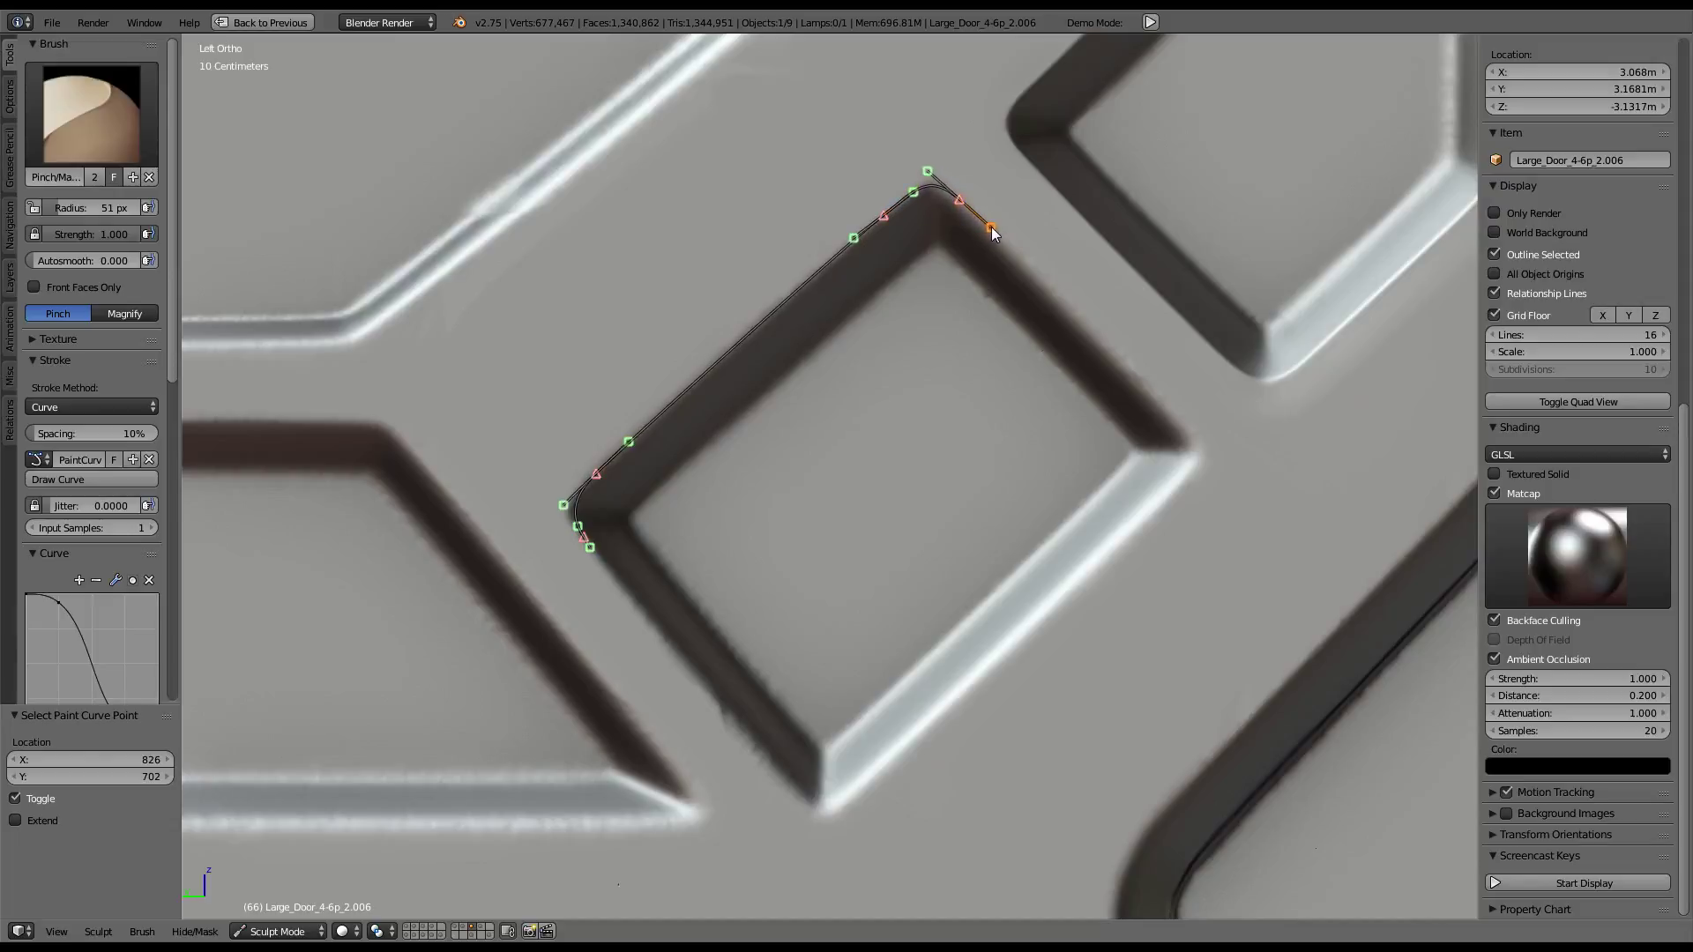
pyautogui.moveTo(1178, 424)
pyautogui.keyDown('ctrl'); pyautogui.mouseDown()
pyautogui.moveTo(1194, 435)
pyautogui.moveTo(1132, 545)
pyautogui.mouseUp(); pyautogui.keyUp('ctrl')
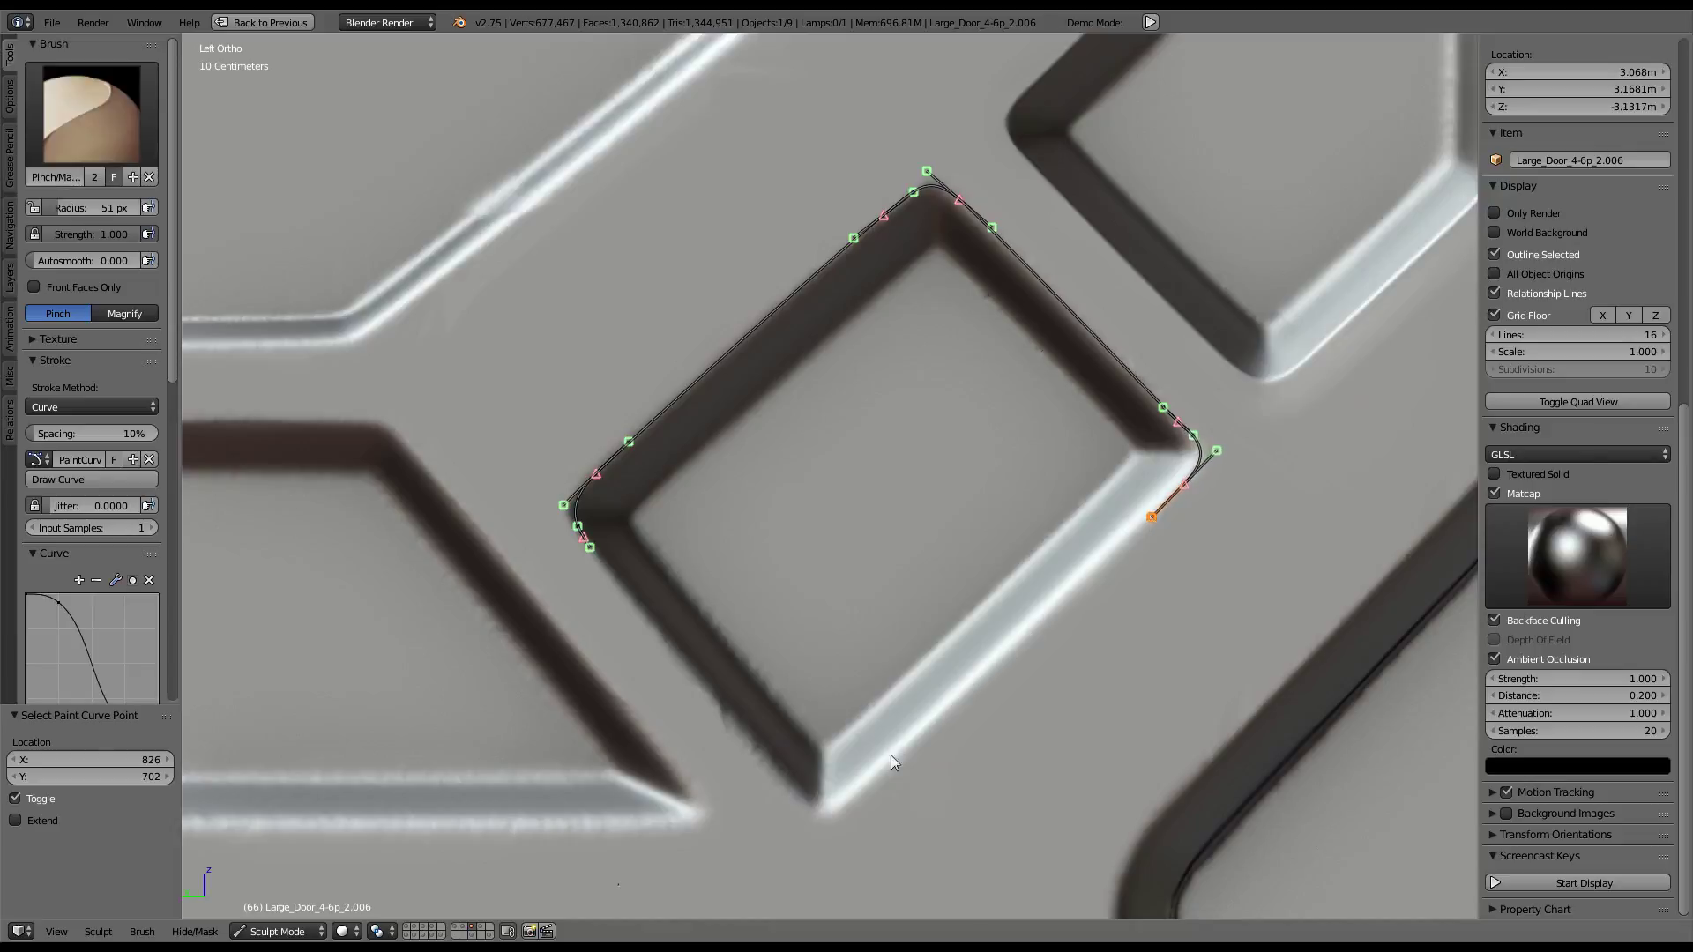
pyautogui.keyDown('ctrl'); pyautogui.moveTo(855, 791); pyautogui.dragTo(773, 765); pyautogui.keyUp('ctrl')
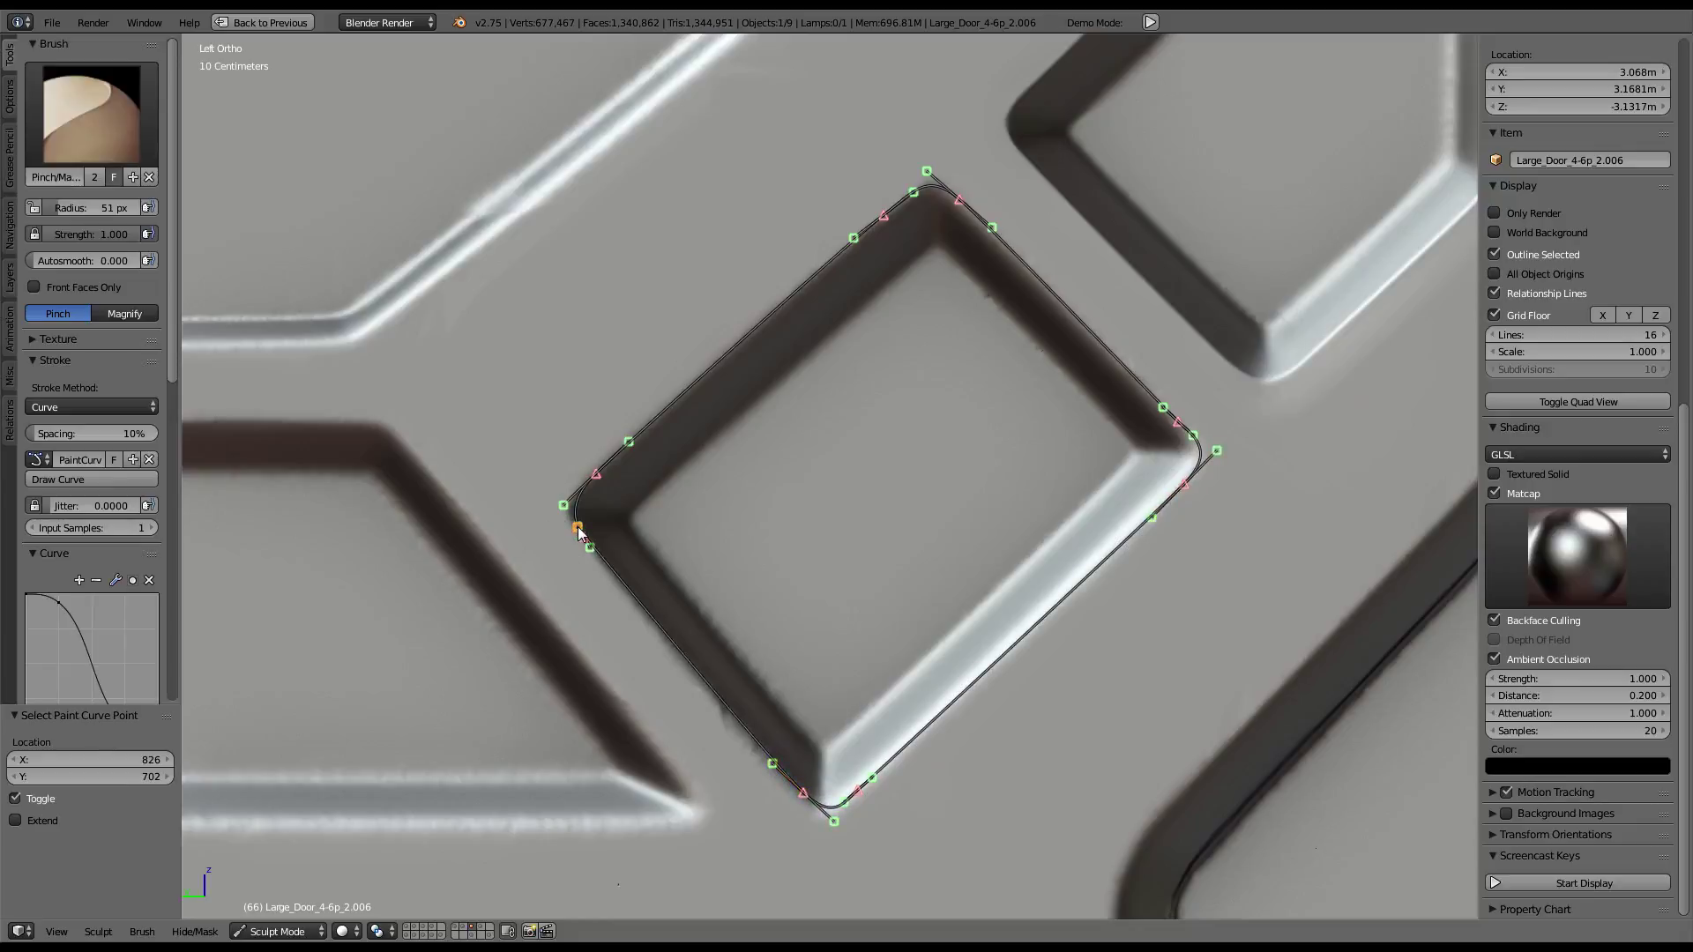
pyautogui.click(87, 478)
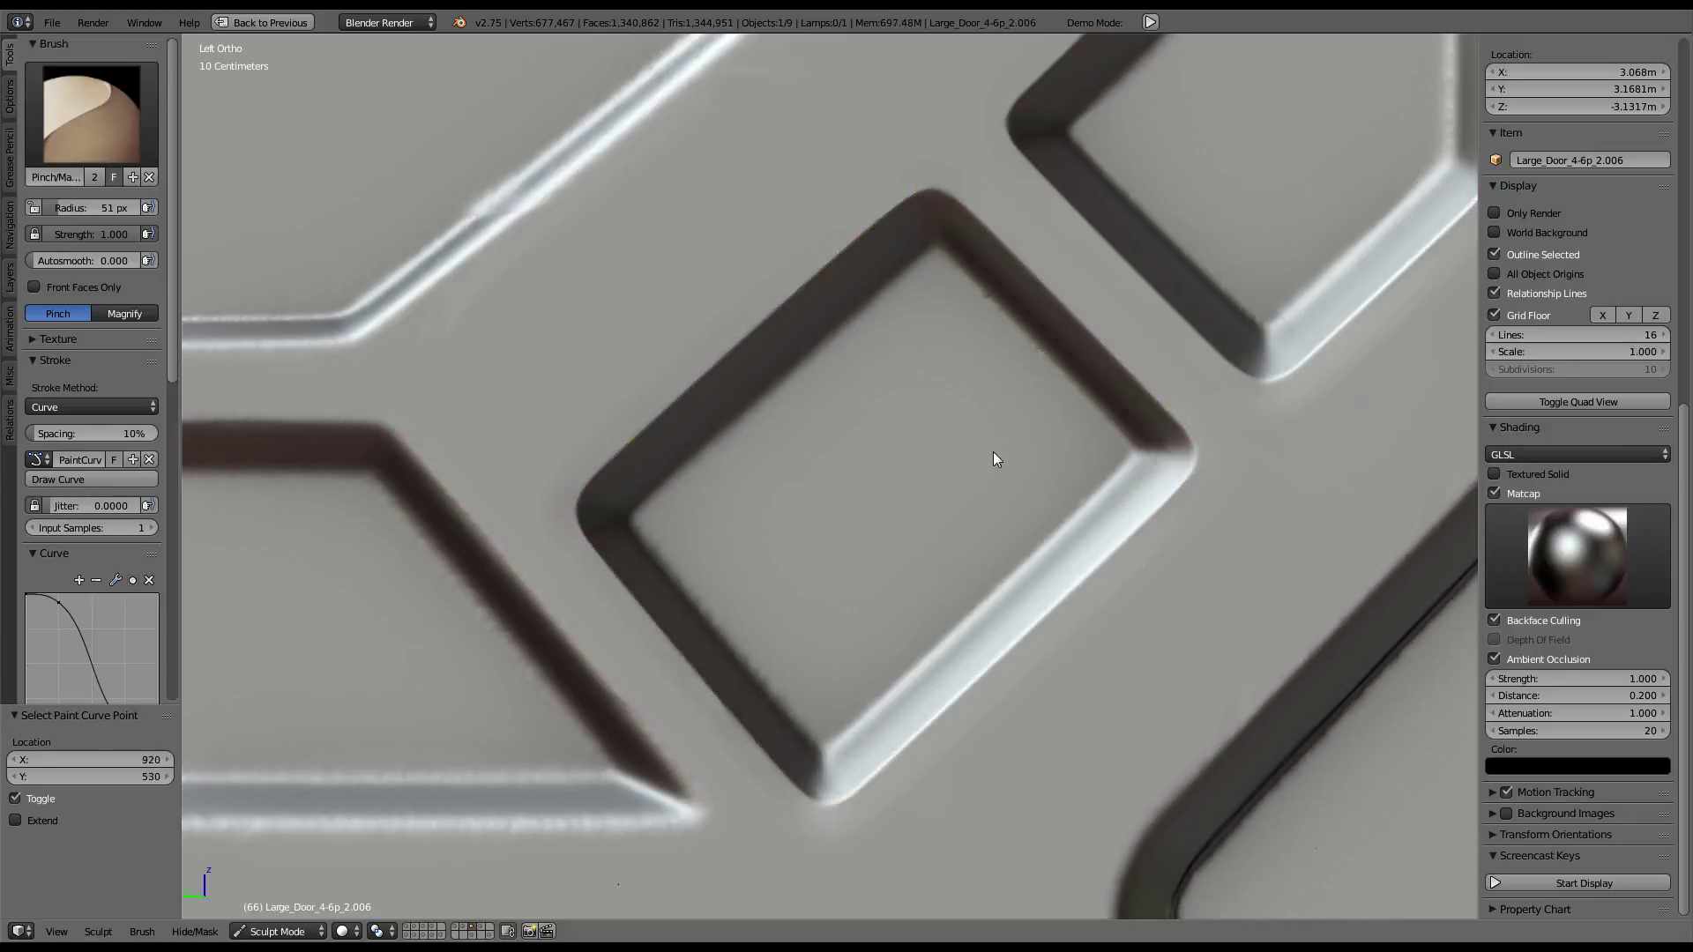
# Start a paint curve at the trapezoid recess's bottom-left, running up and along its top edge
pyautogui.scroll(-4, 1005, 441)
pyautogui.keyDown('ctrl'); pyautogui.scroll(2, 1050, 362); pyautogui.keyUp('ctrl')
pyautogui.scroll(2, 987, 380)
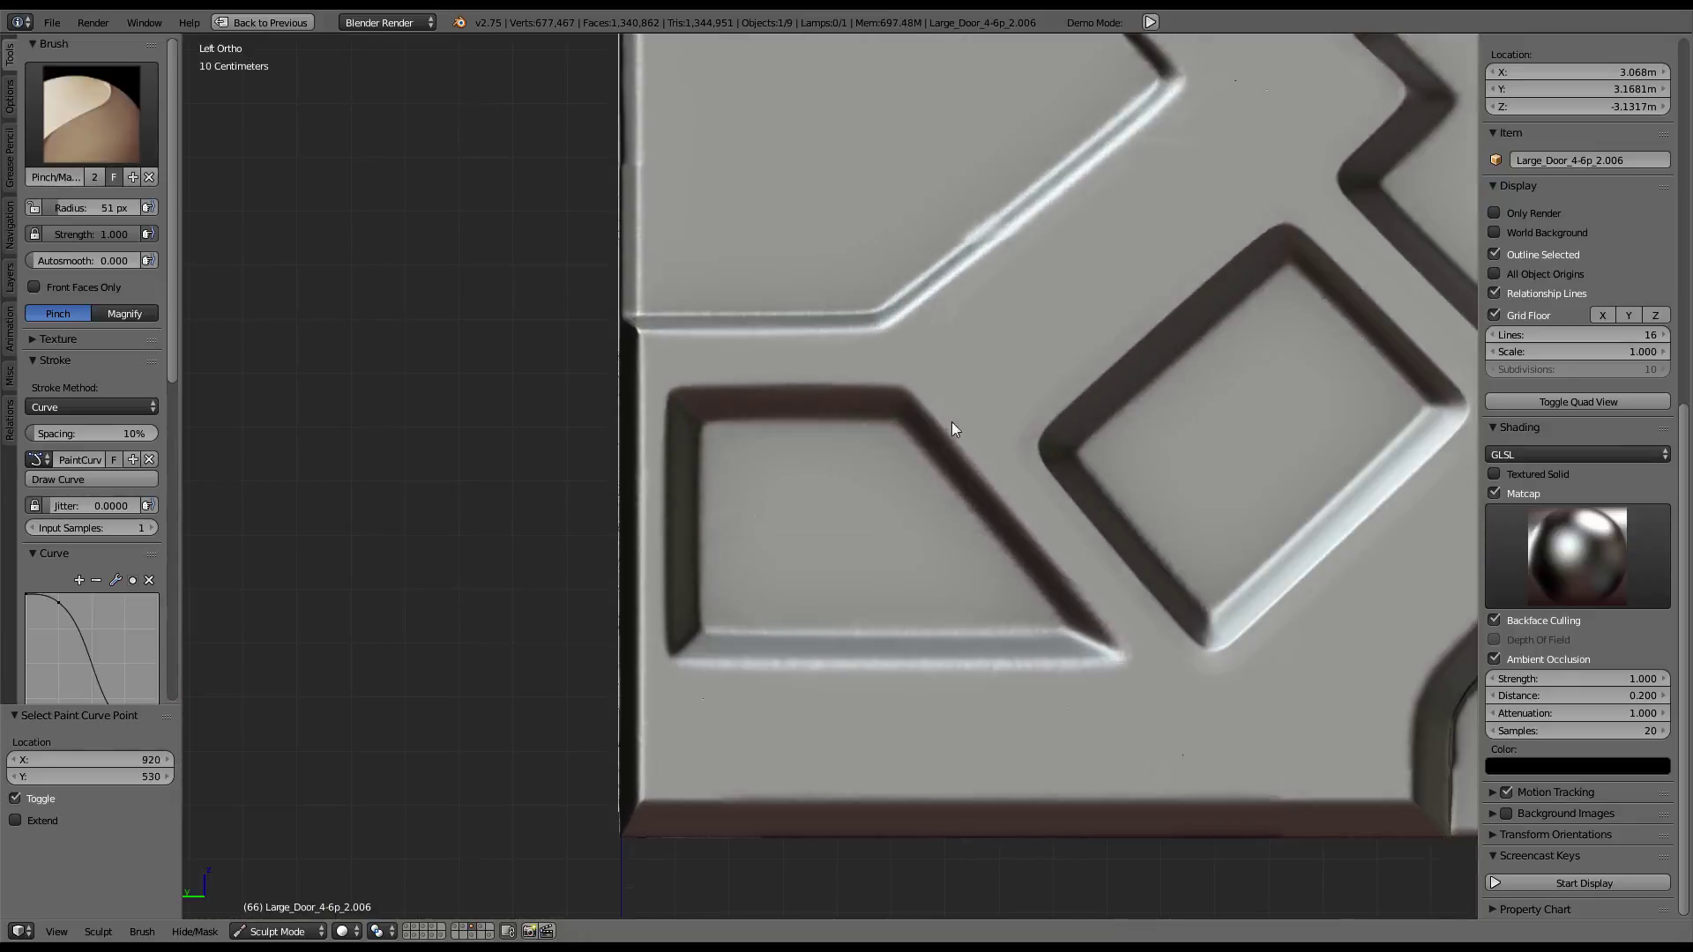
pyautogui.scroll(1, 948, 427)
pyautogui.scroll(1, 873, 441)
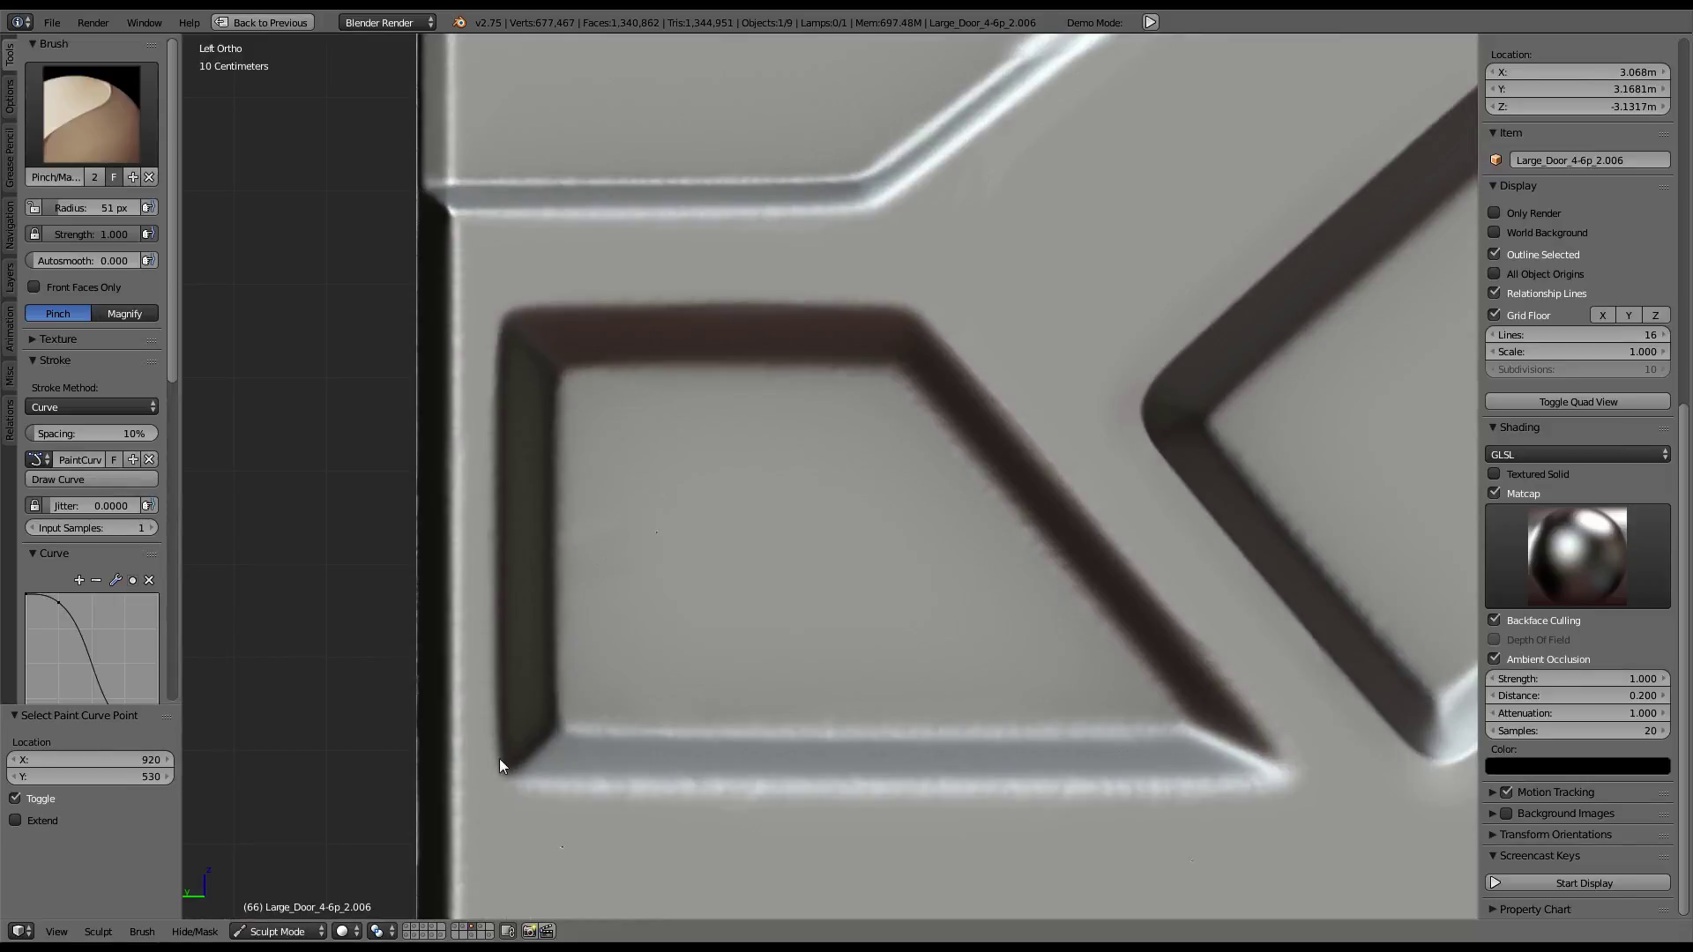
pyautogui.keyDown('ctrl'); pyautogui.moveTo(499, 759); pyautogui.dragTo(496, 677, button='right'); pyautogui.keyUp('ctrl')
pyautogui.keyDown('ctrl'); pyautogui.moveTo(500, 336); pyautogui.dragTo(500, 314, button='right'); pyautogui.keyUp('ctrl')
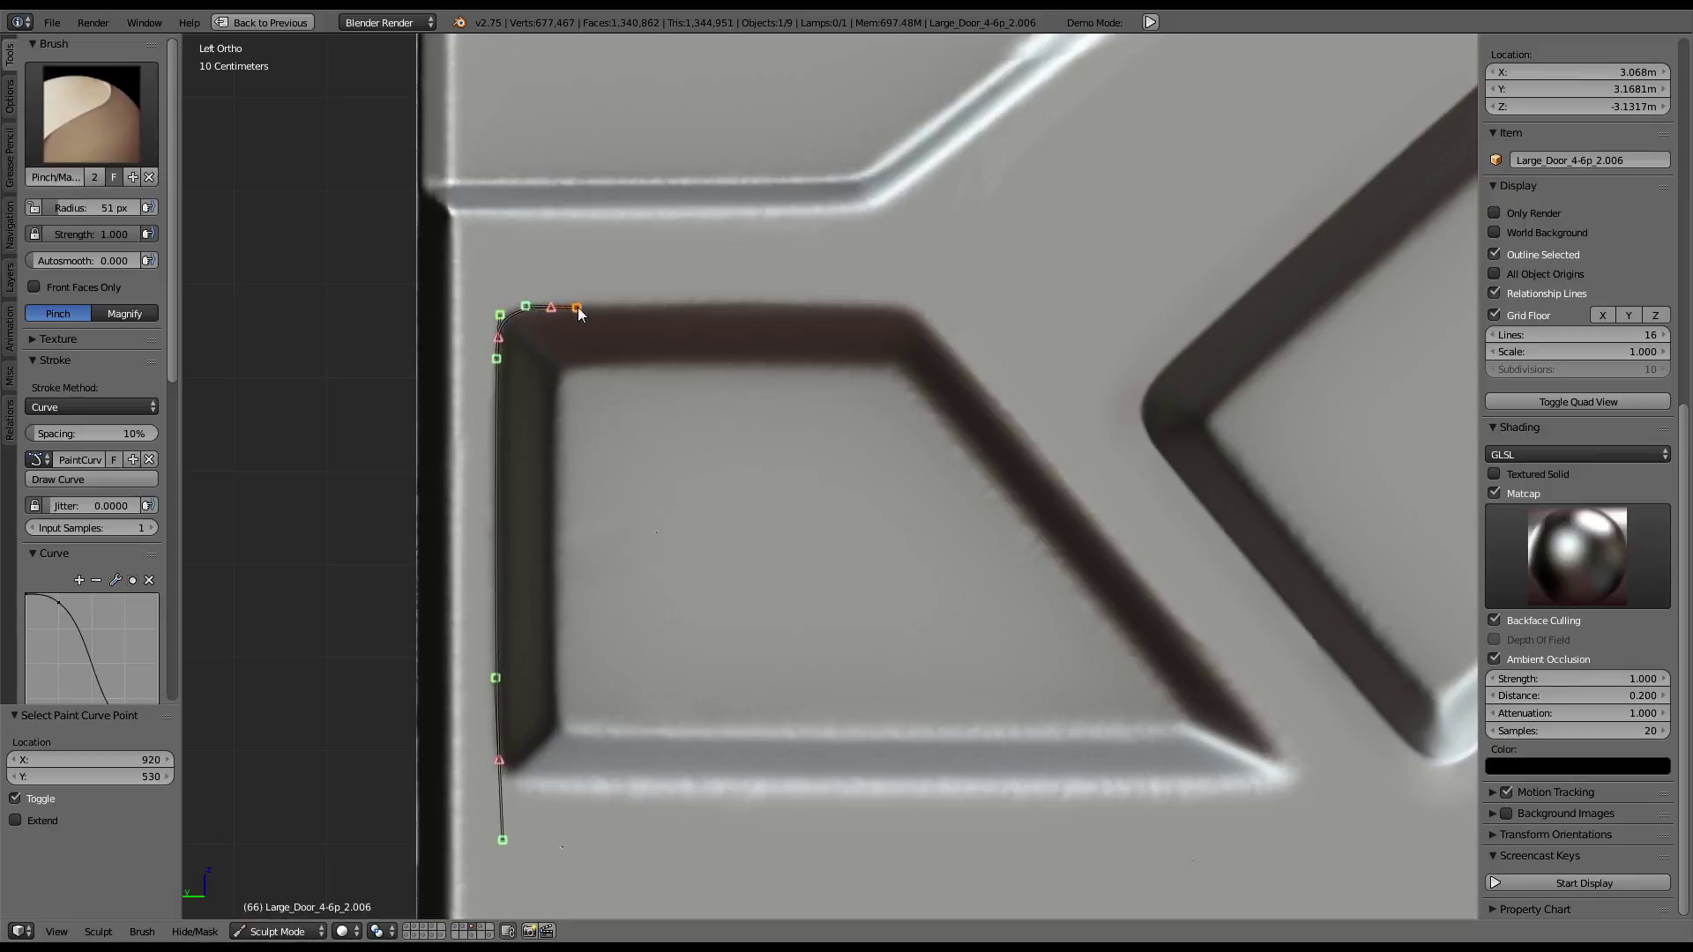
pyautogui.keyDown('ctrl'); pyautogui.moveTo(865, 305); pyautogui.dragTo(885, 306, button='right'); pyautogui.keyUp('ctrl')
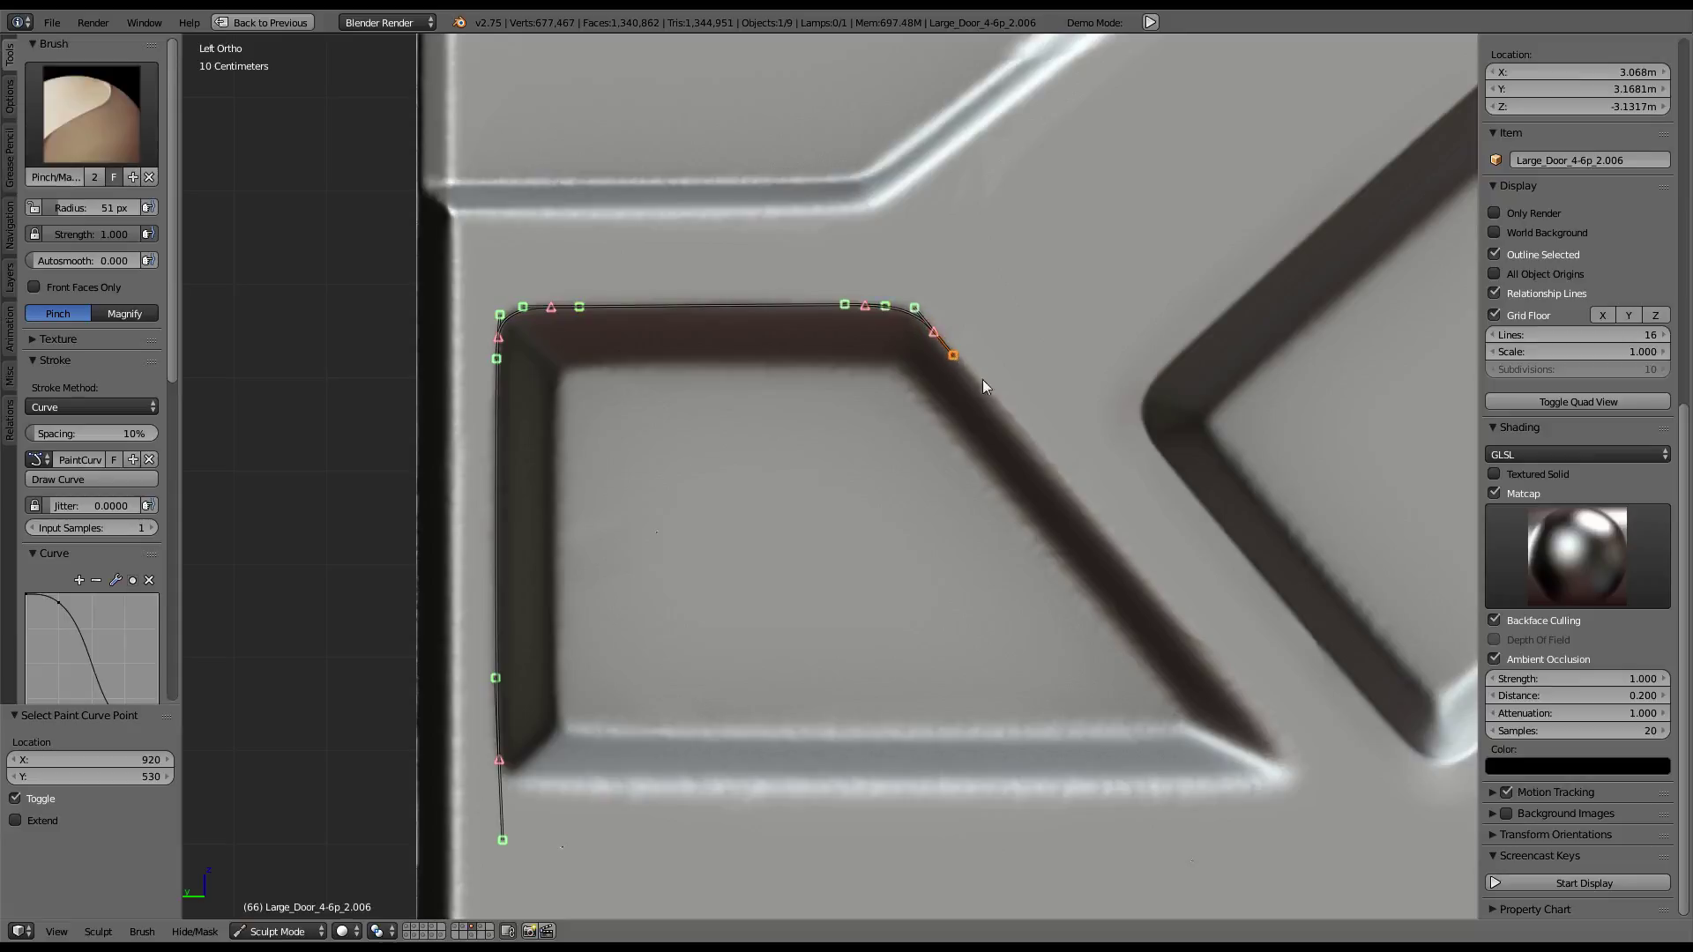
# Carry the curve to the lower-right corner, close it along the bottom, and apply the pinch
pyautogui.keyDown('ctrl'); pyautogui.moveTo(1272, 739); pyautogui.dragTo(1222, 795, button='right'); pyautogui.keyUp('ctrl')
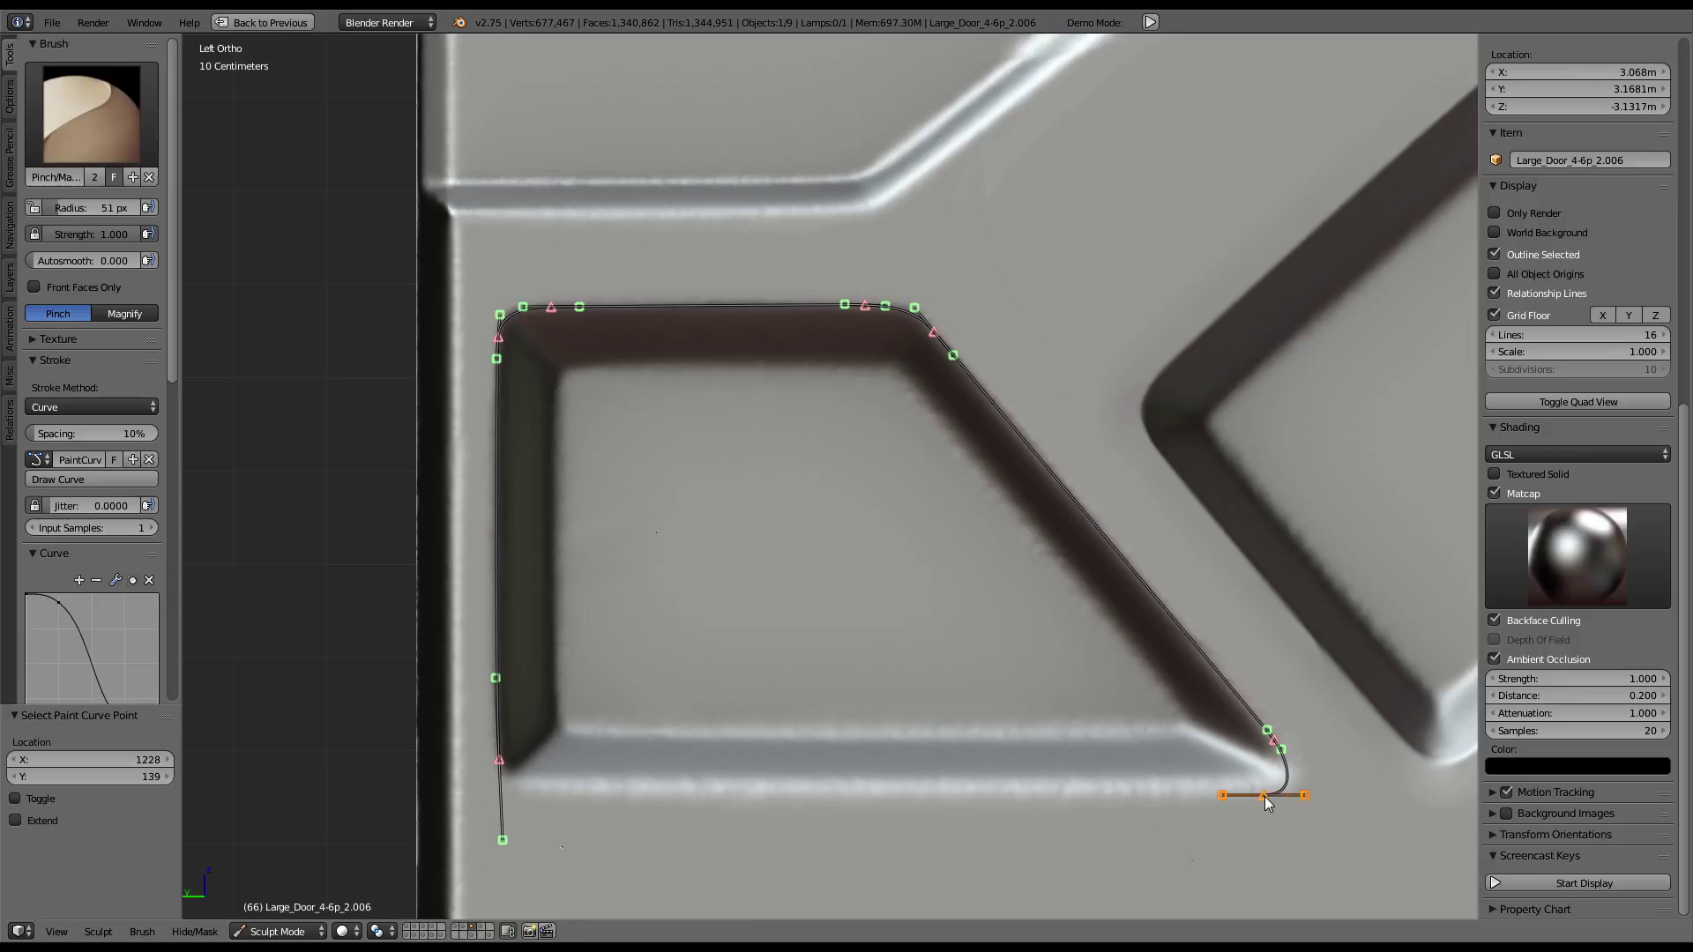
pyautogui.moveTo(1265, 796); pyautogui.dragTo(1258, 799, button='right')
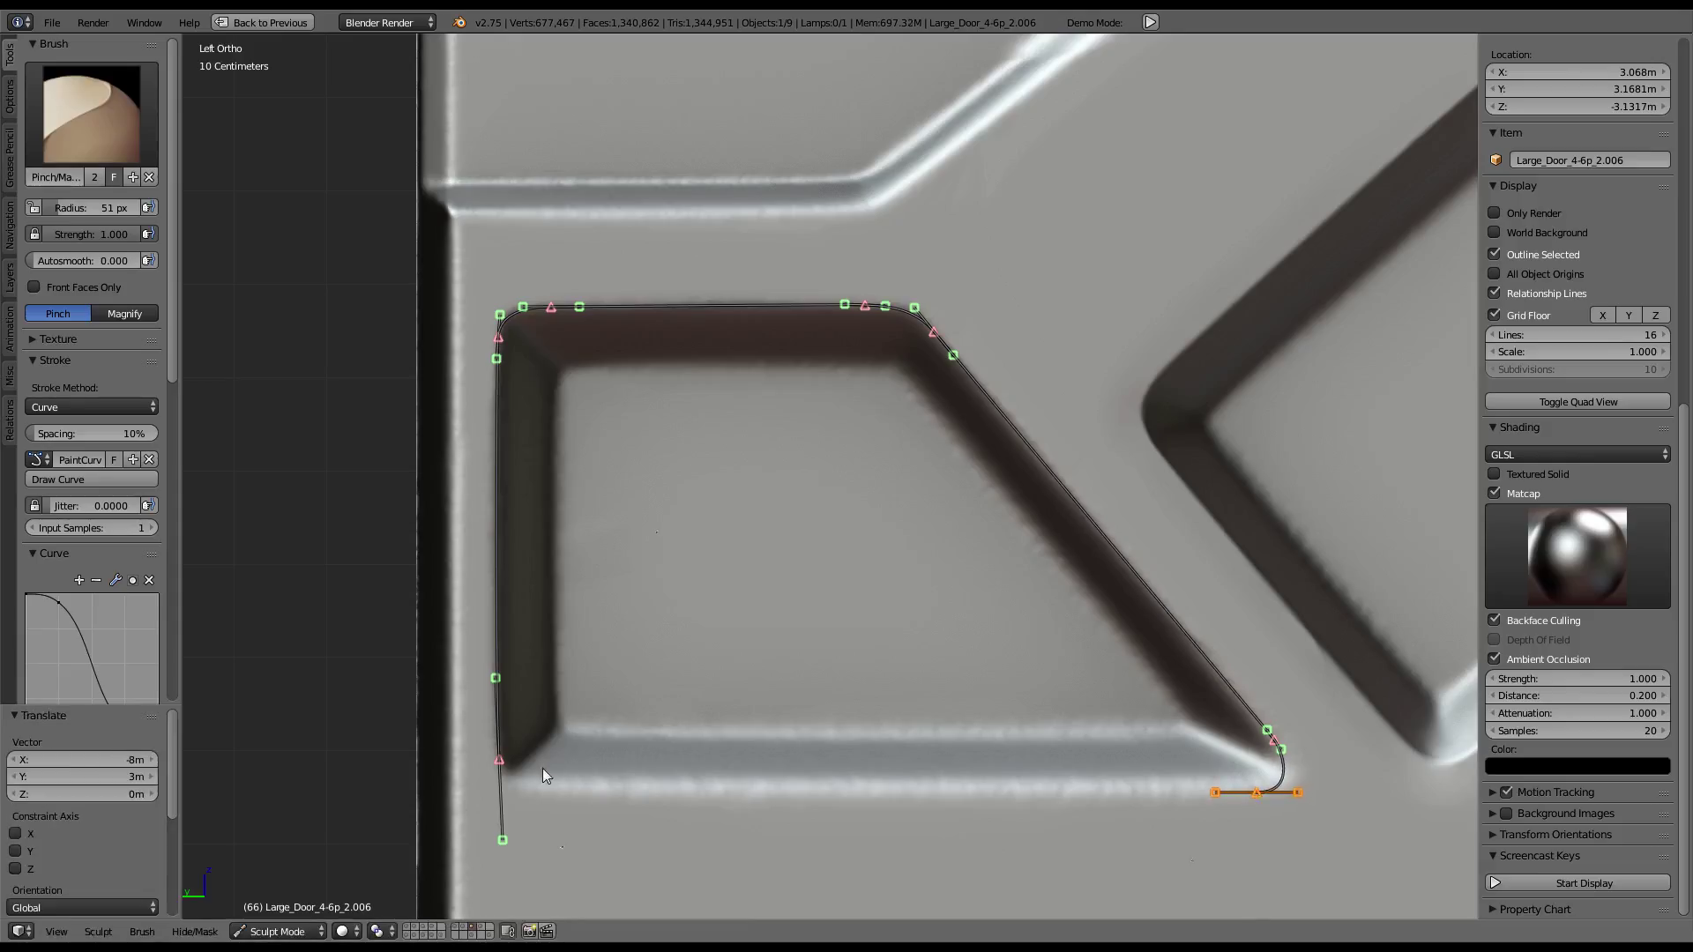
pyautogui.keyDown('ctrl'); pyautogui.moveTo(531, 786); pyautogui.dragTo(509, 787, button='right'); pyautogui.keyUp('ctrl')
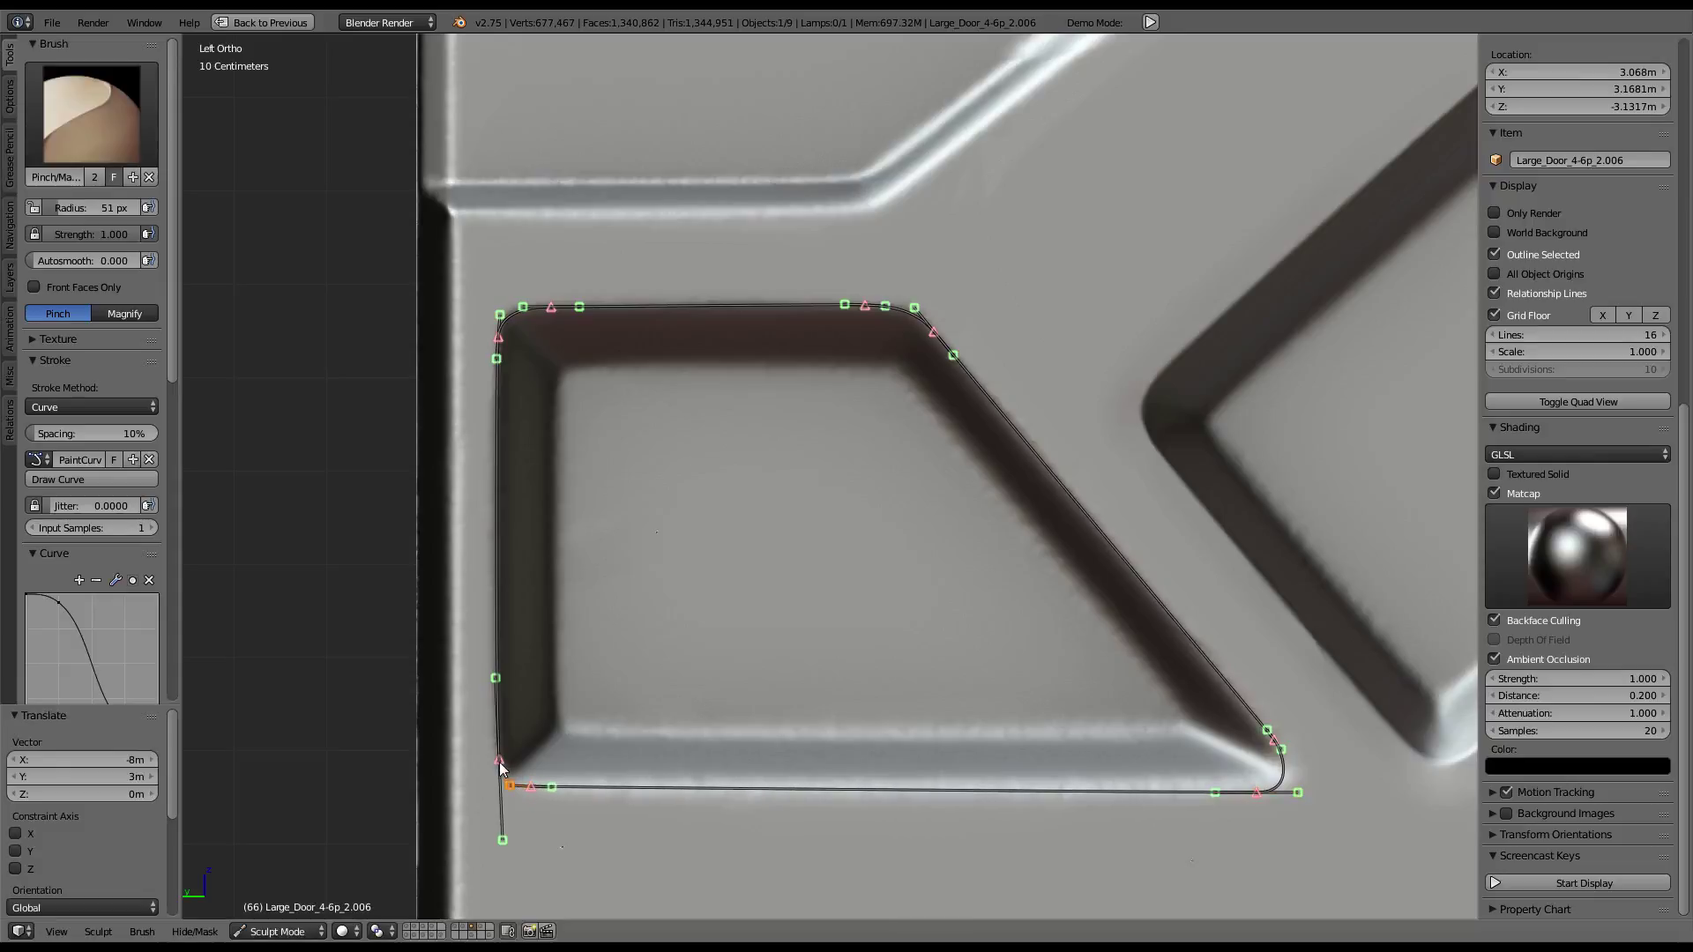
pyautogui.moveTo(509, 788); pyautogui.dragTo(499, 756, button='right')
pyautogui.click(122, 482)
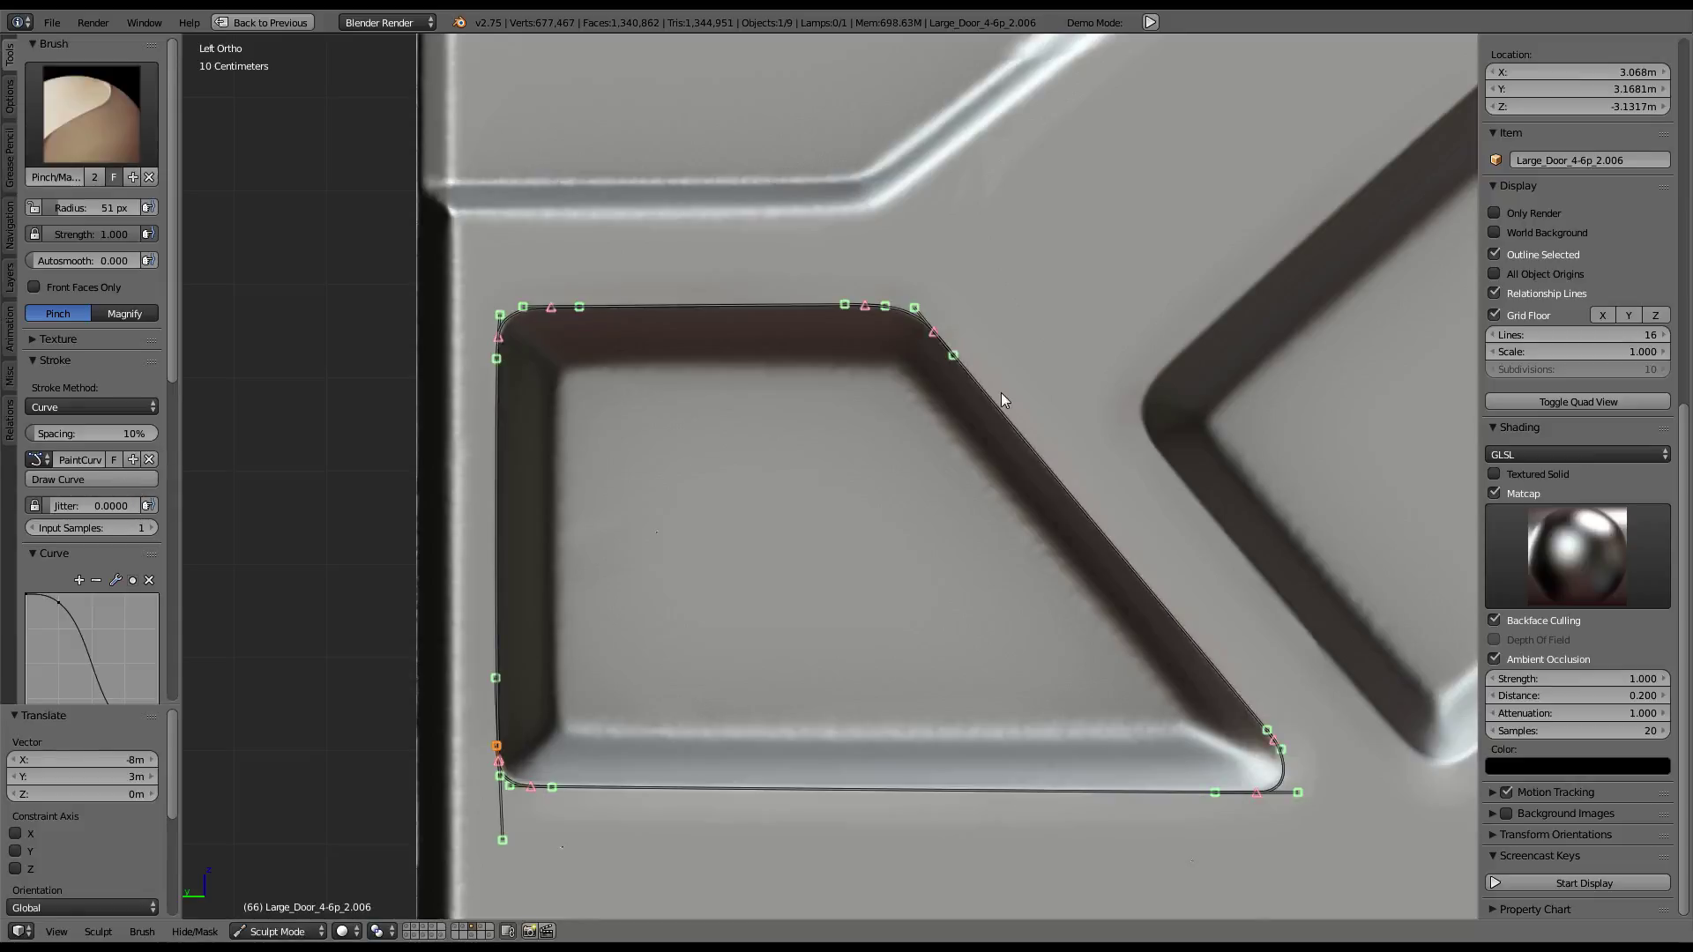
# Trace a paint curve along the arrow groove's top edge, tip and lower diagonal, then pinch along it
pyautogui.press('a')
pyautogui.scroll(-5, 1001, 393)
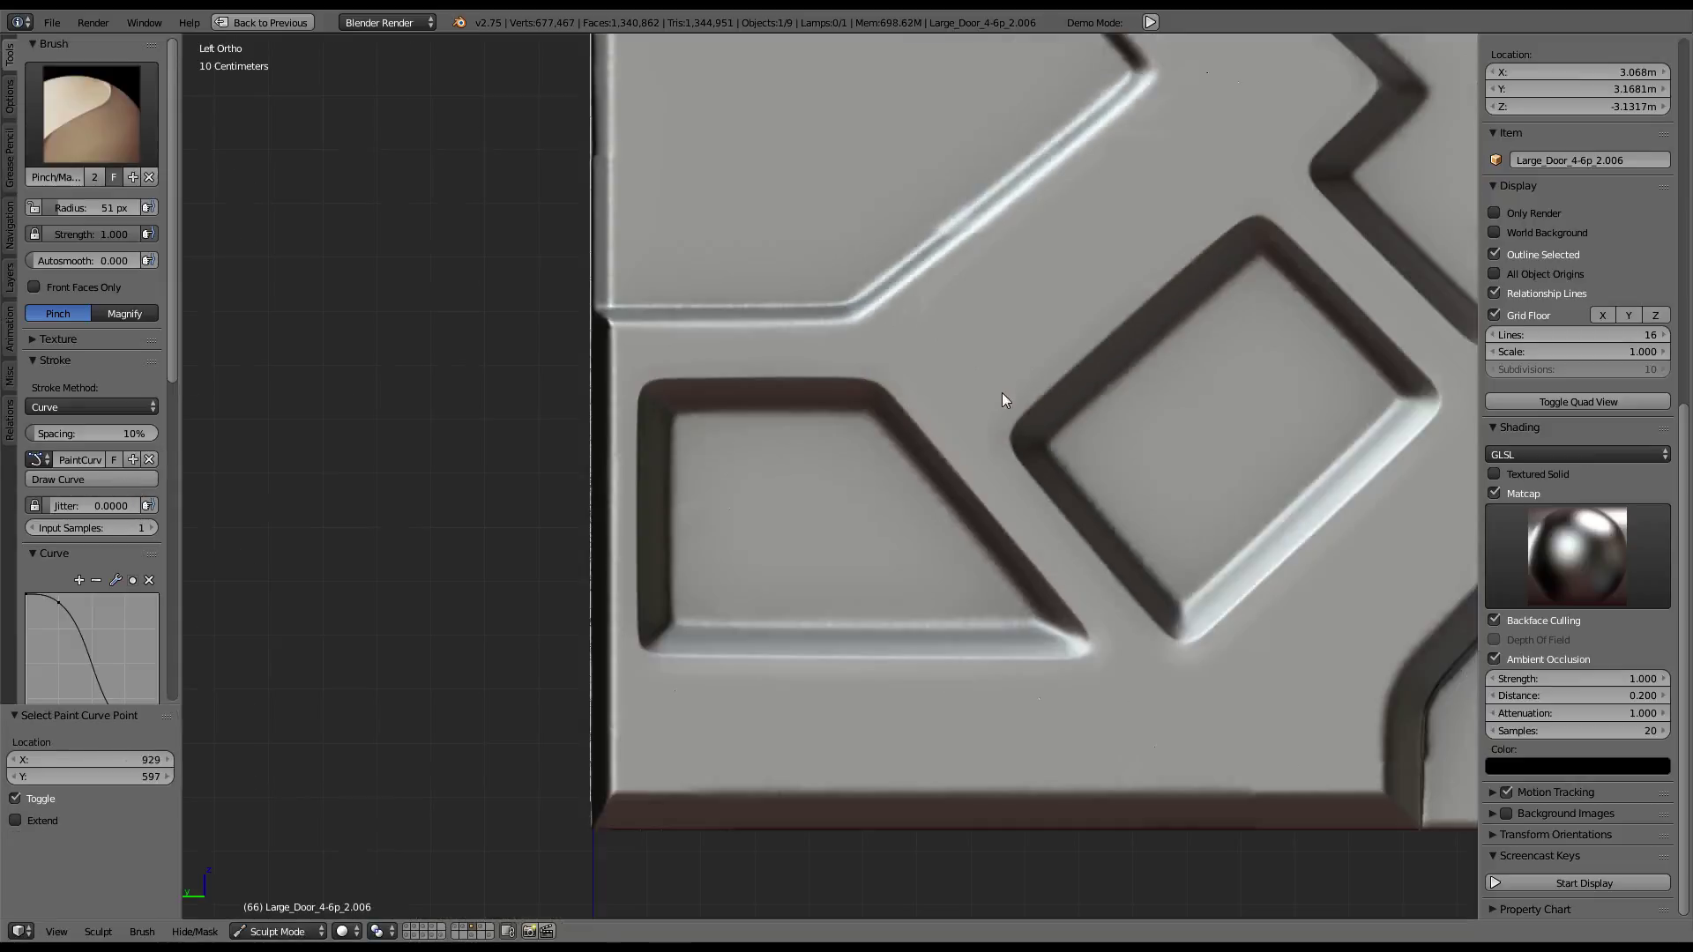
pyautogui.scroll(5, 764, 546)
pyautogui.scroll(-2, 770, 390)
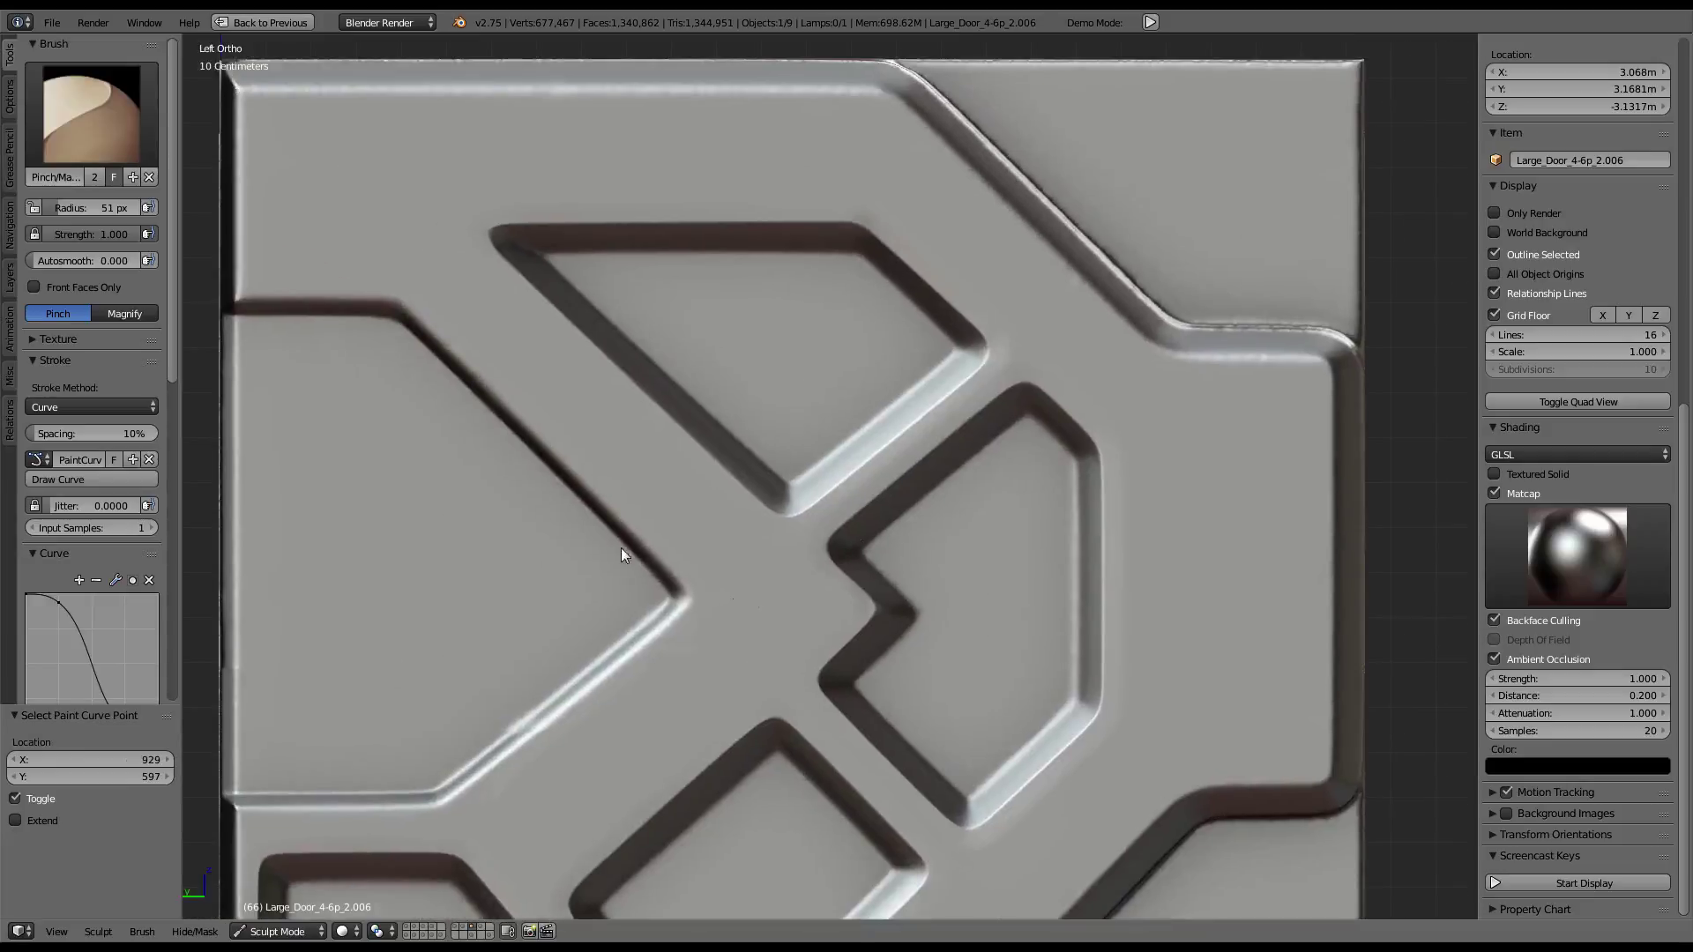
pyautogui.scroll(4, 621, 548)
pyautogui.scroll(2, 849, 495)
pyautogui.keyDown('ctrl'); pyautogui.scroll(-1, 891, 386); pyautogui.keyUp('ctrl')
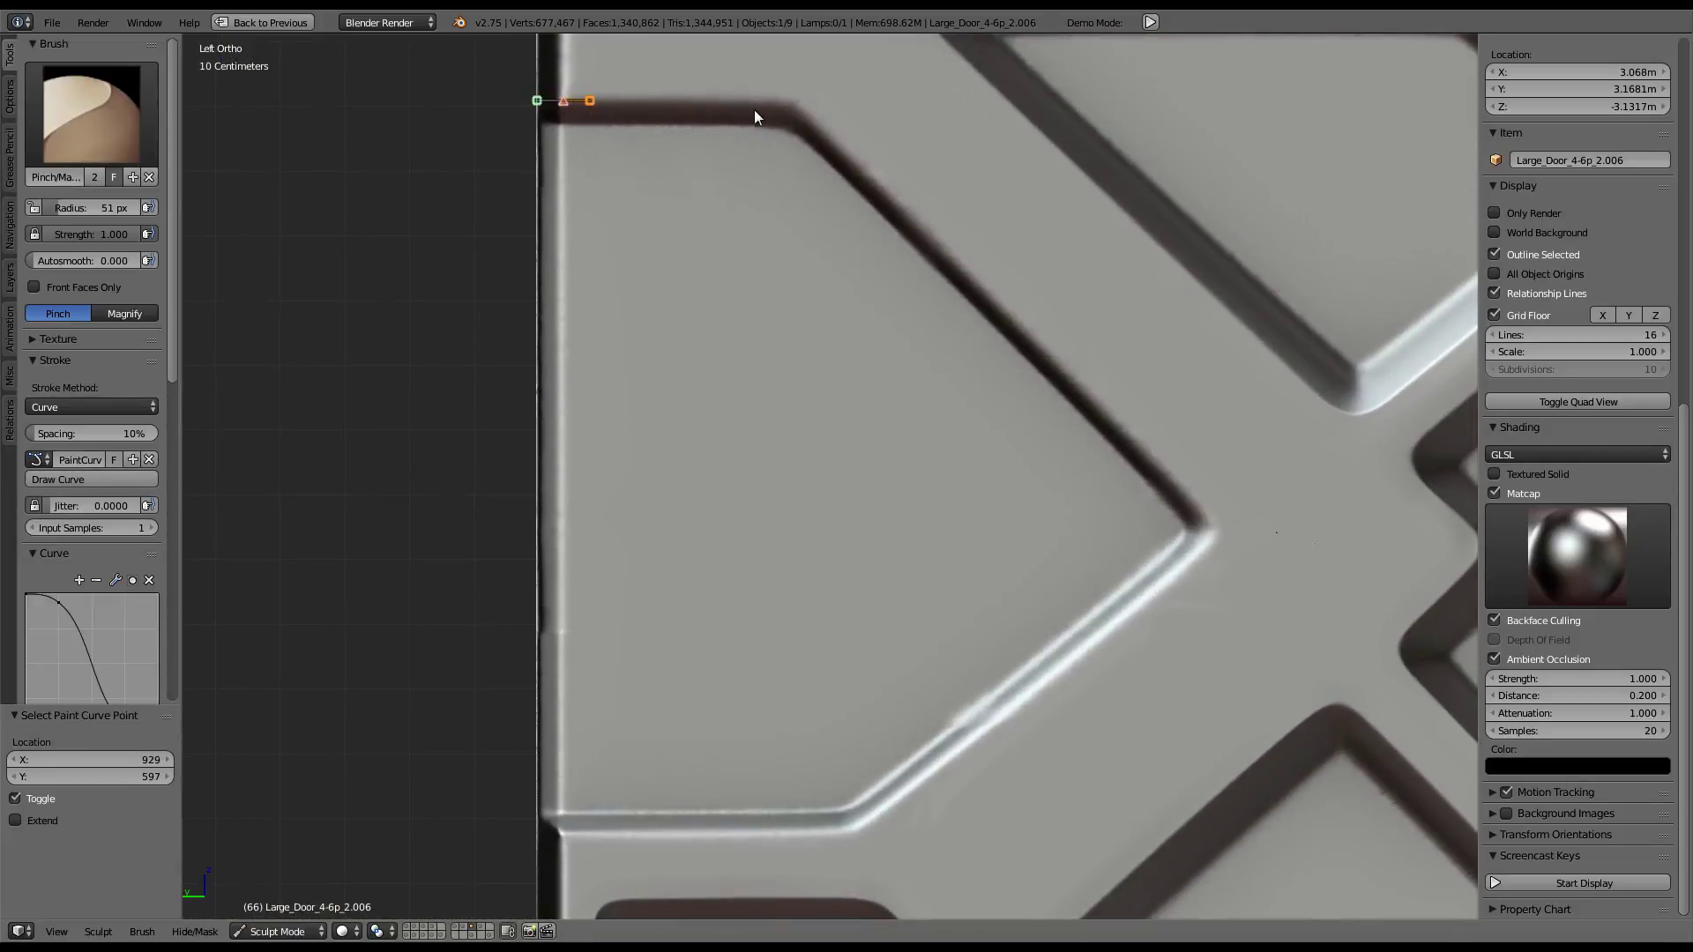
pyautogui.keyDown('ctrl'); pyautogui.moveTo(760, 99); pyautogui.dragTo(851, 157); pyautogui.keyUp('ctrl')
pyautogui.moveTo(1192, 499)
pyautogui.keyDown('ctrl'); pyautogui.mouseDown()
pyautogui.moveTo(1209, 513)
pyautogui.moveTo(1164, 587)
pyautogui.mouseUp(); pyautogui.keyUp('ctrl')
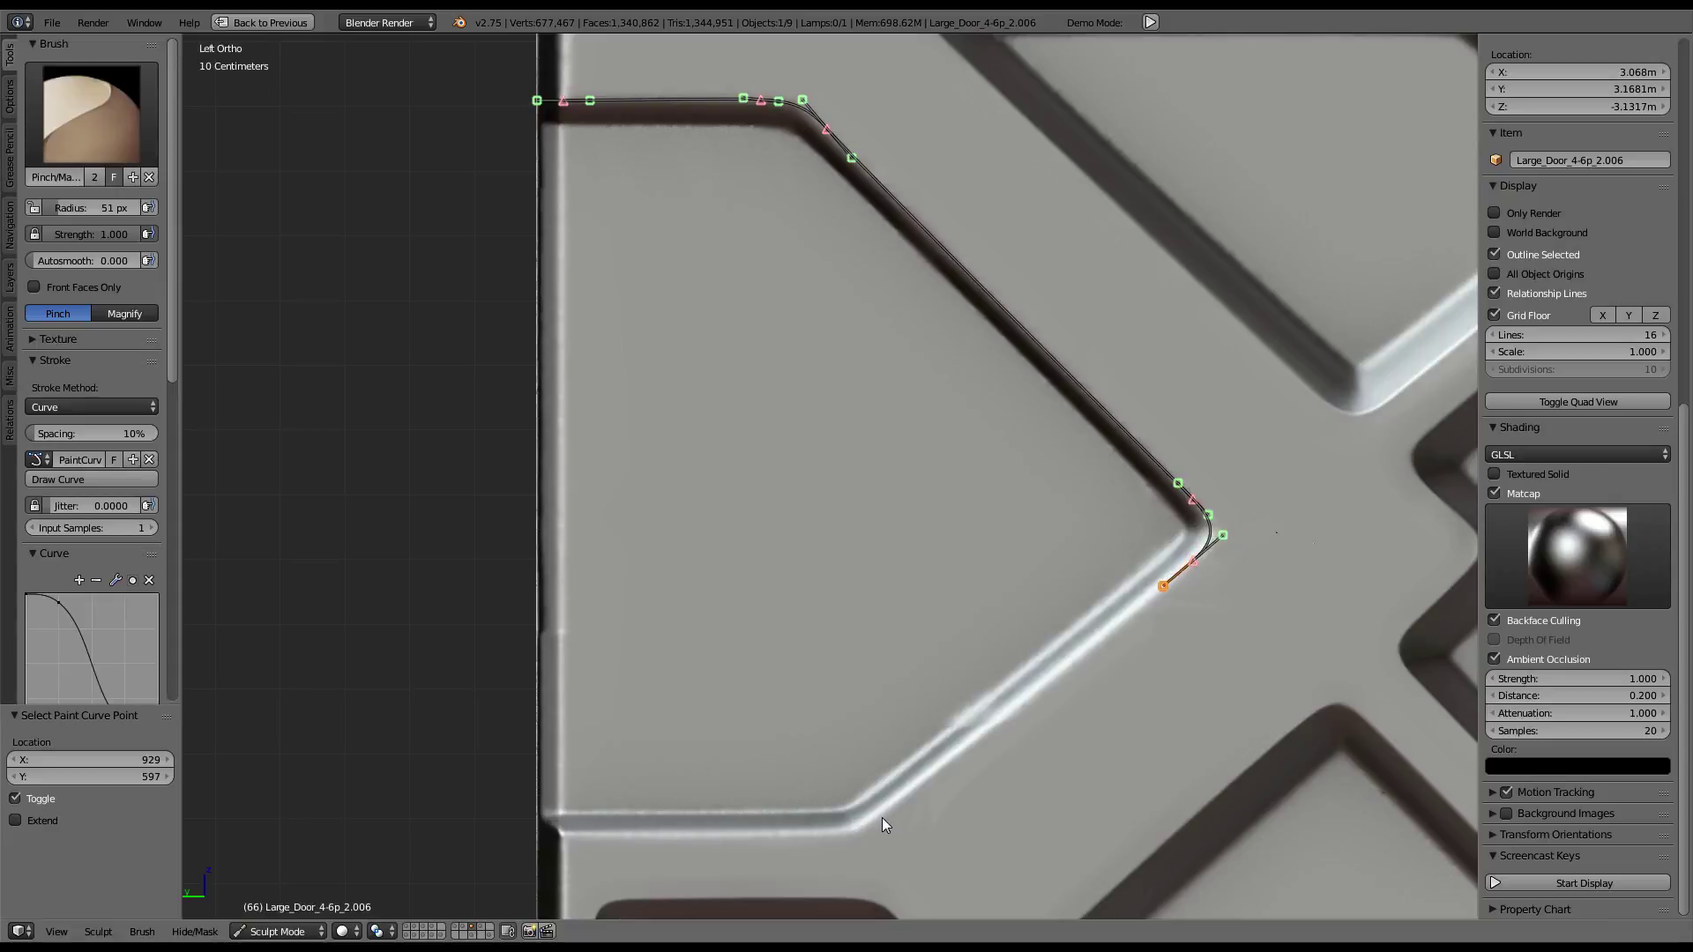
pyautogui.keyDown('ctrl'); pyautogui.moveTo(881, 813); pyautogui.dragTo(864, 825); pyautogui.keyUp('ctrl')
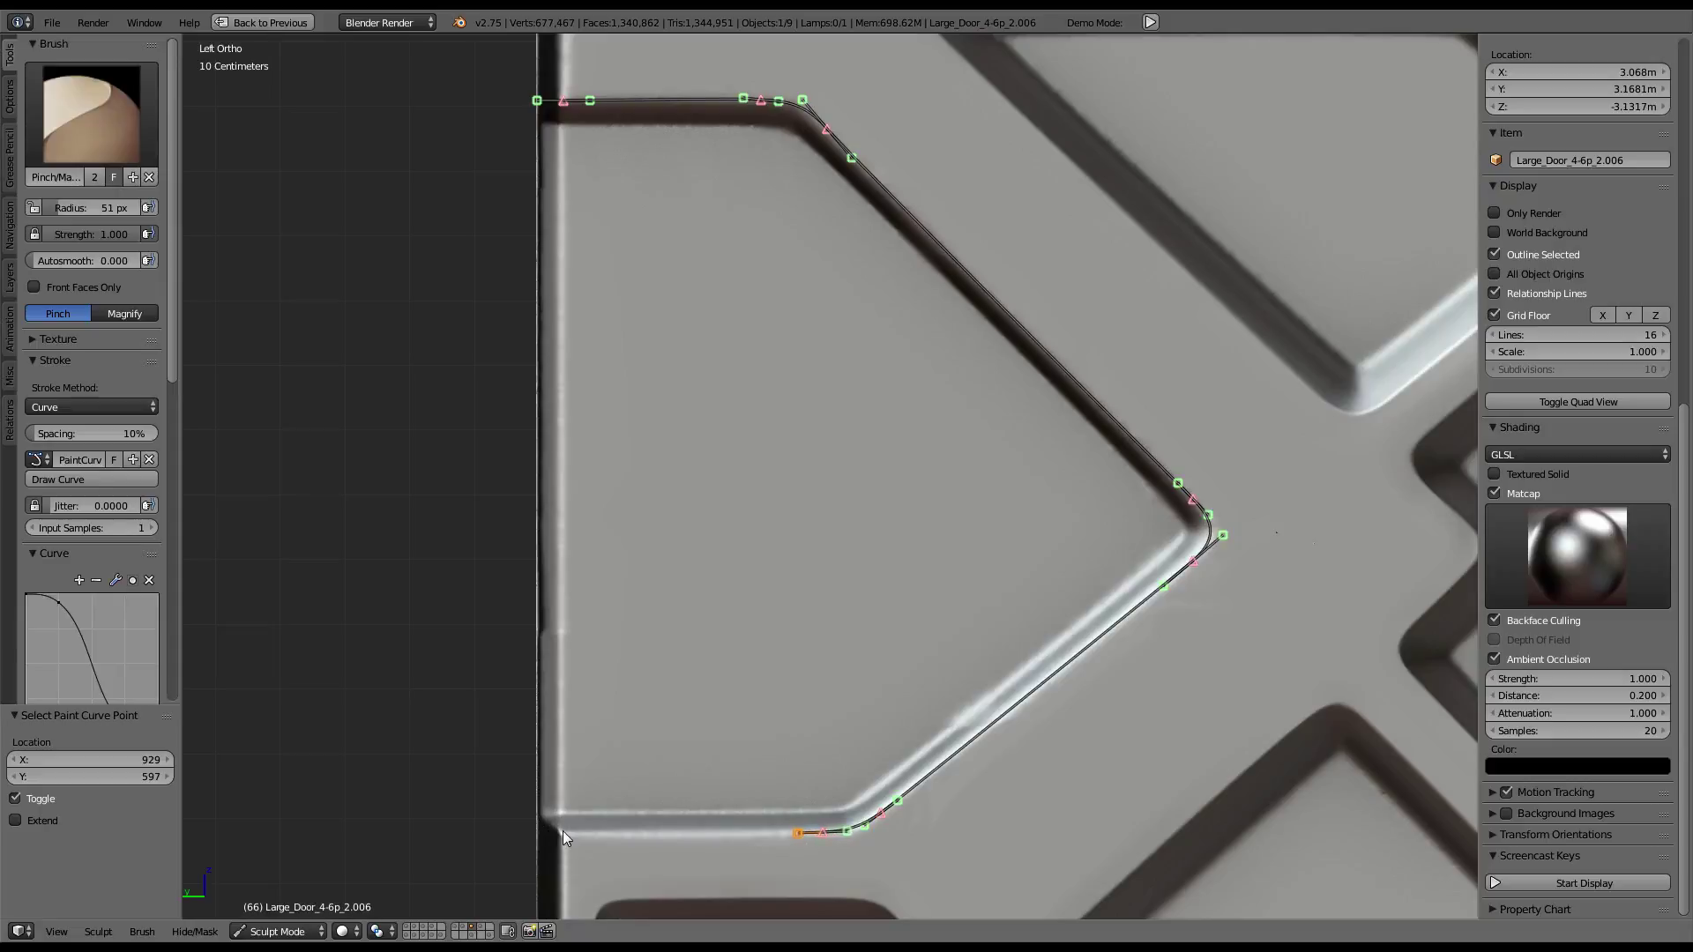
pyautogui.press('Return')
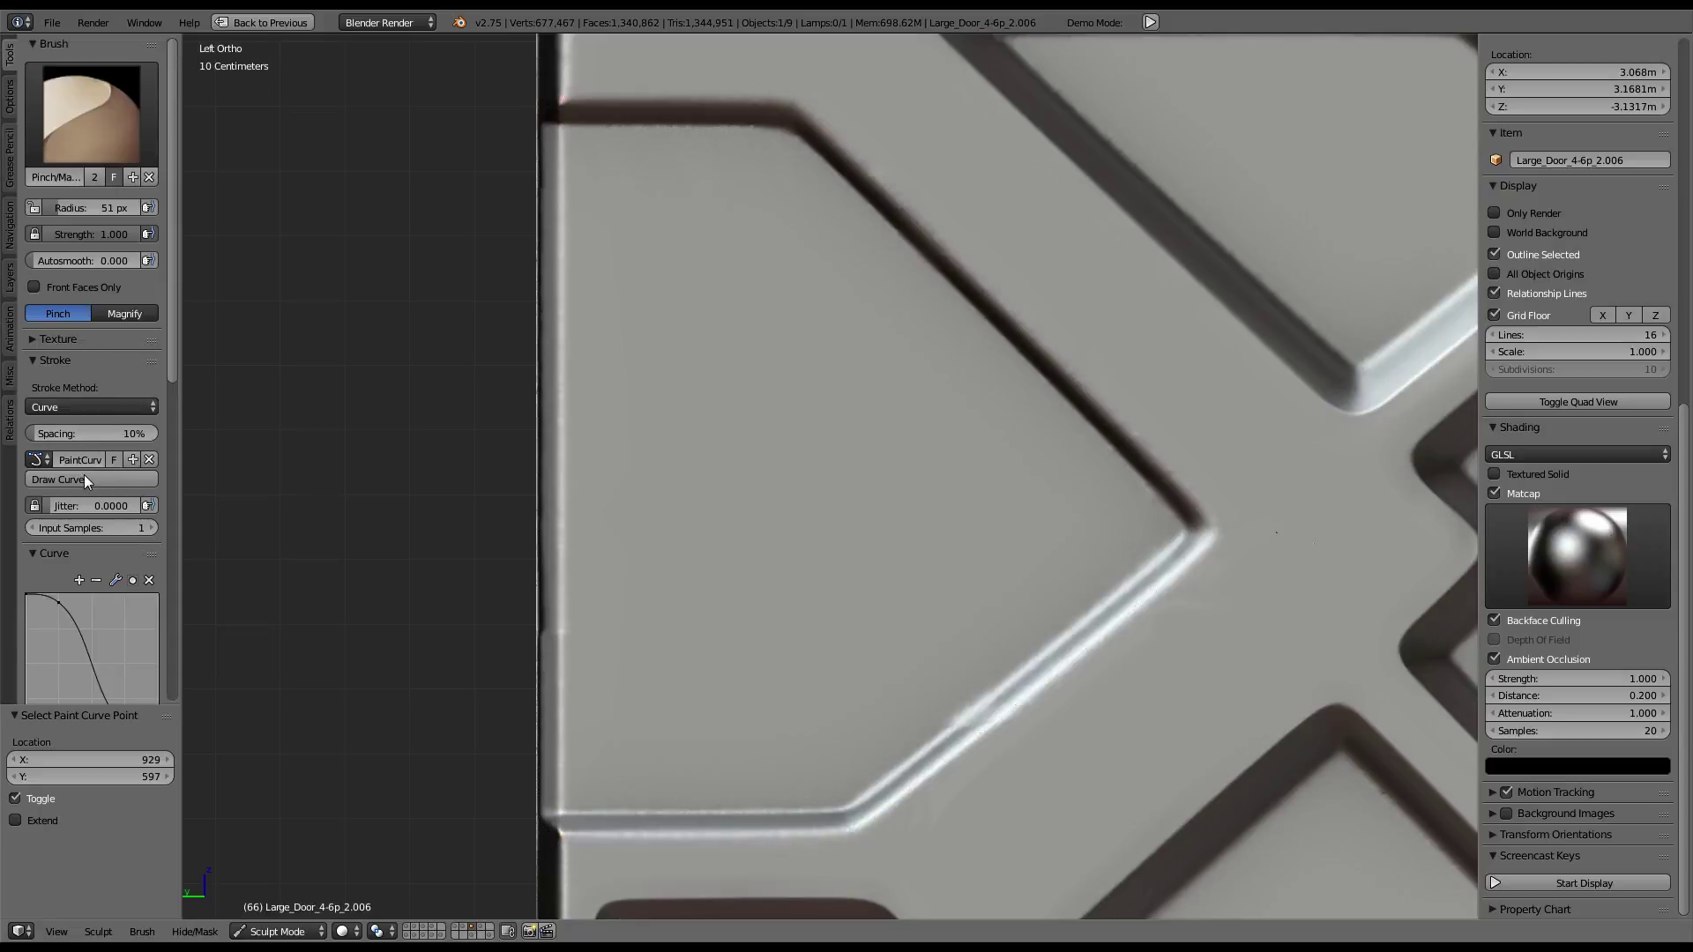
pyautogui.click(84, 479)
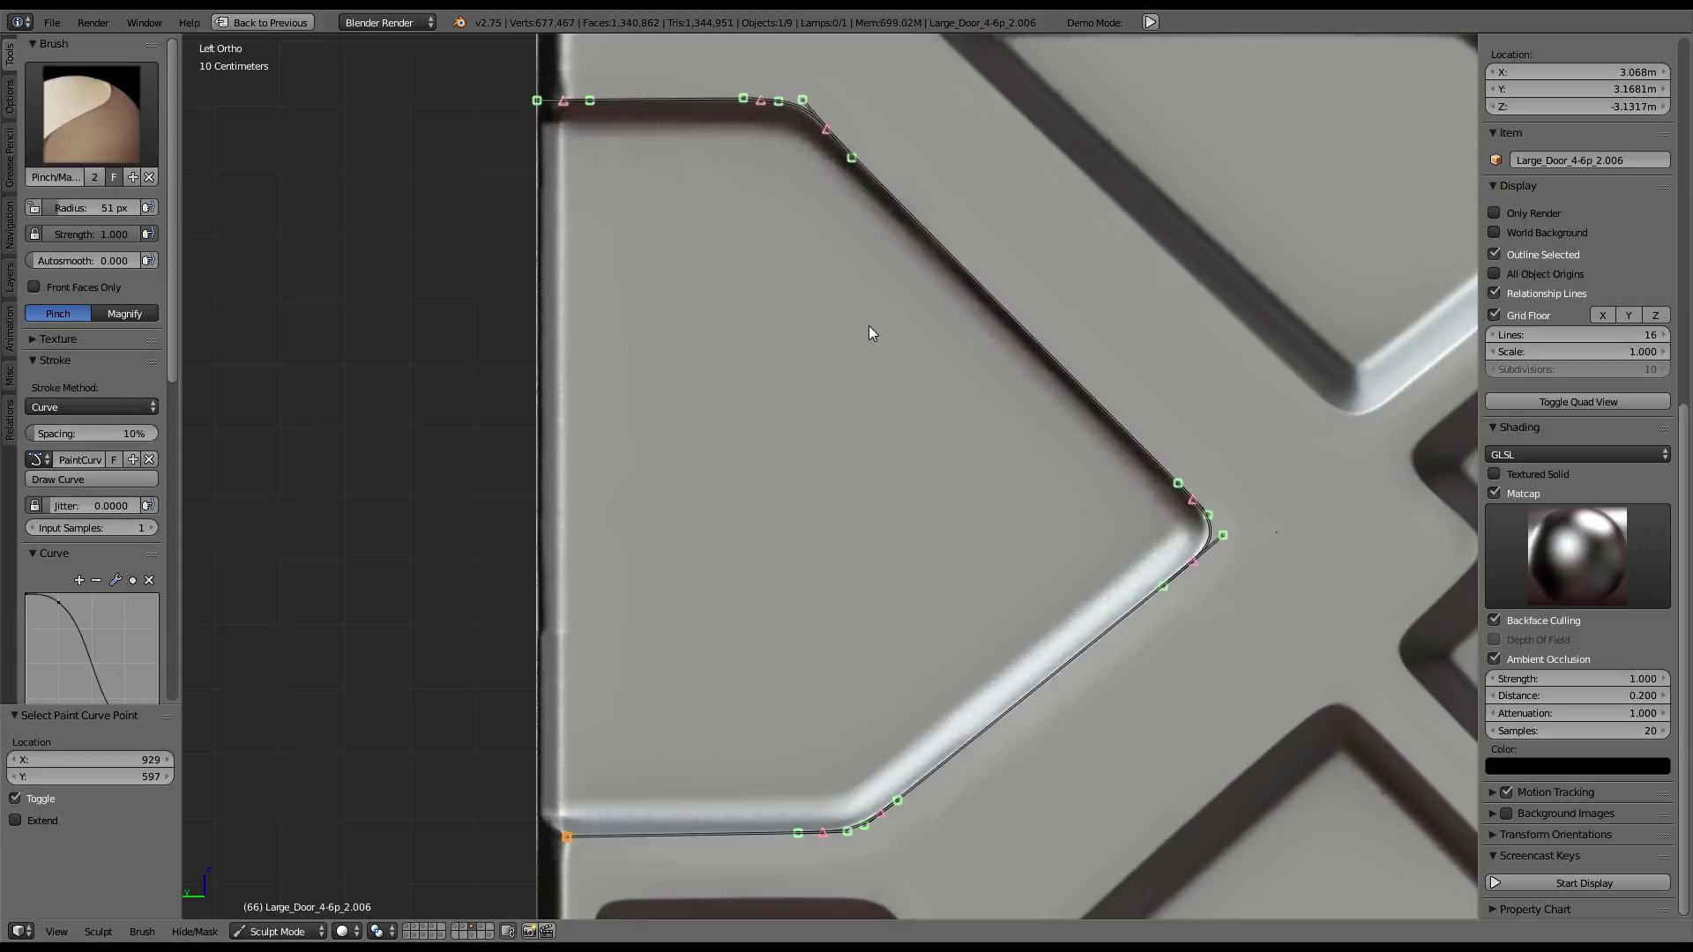
# Pinch the arrow groove again, including a pass at 17 px radius, then set radius to 20 px
pyautogui.press('Return')
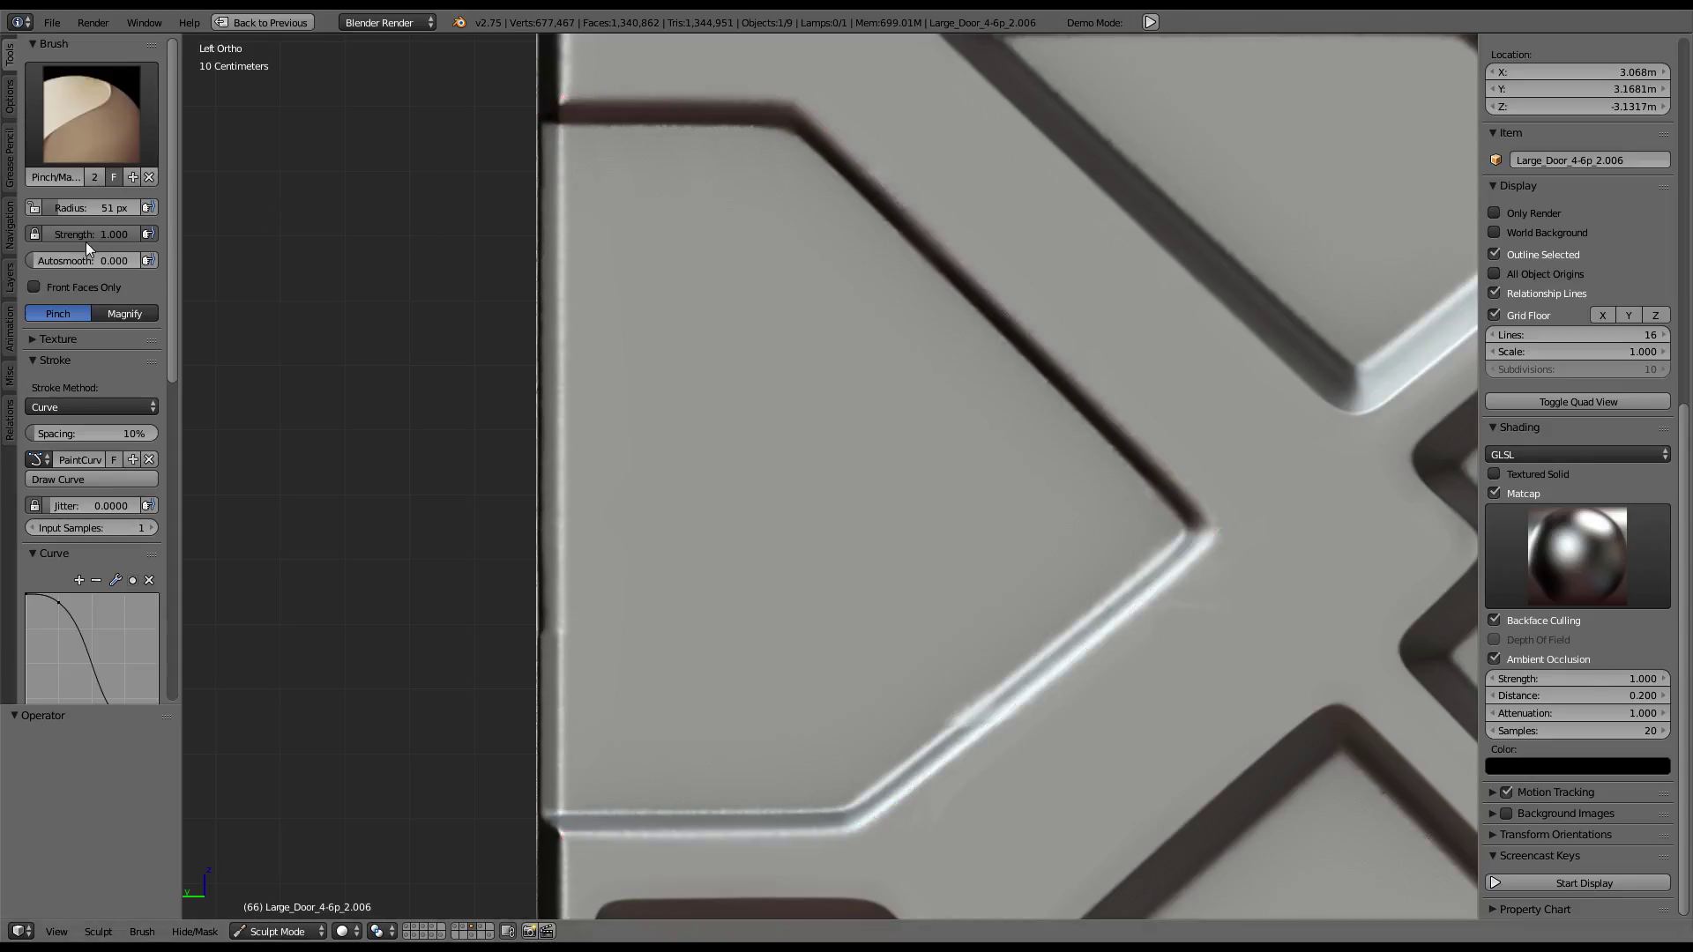
pyautogui.moveTo(88, 209); pyautogui.dragTo(54, 209)
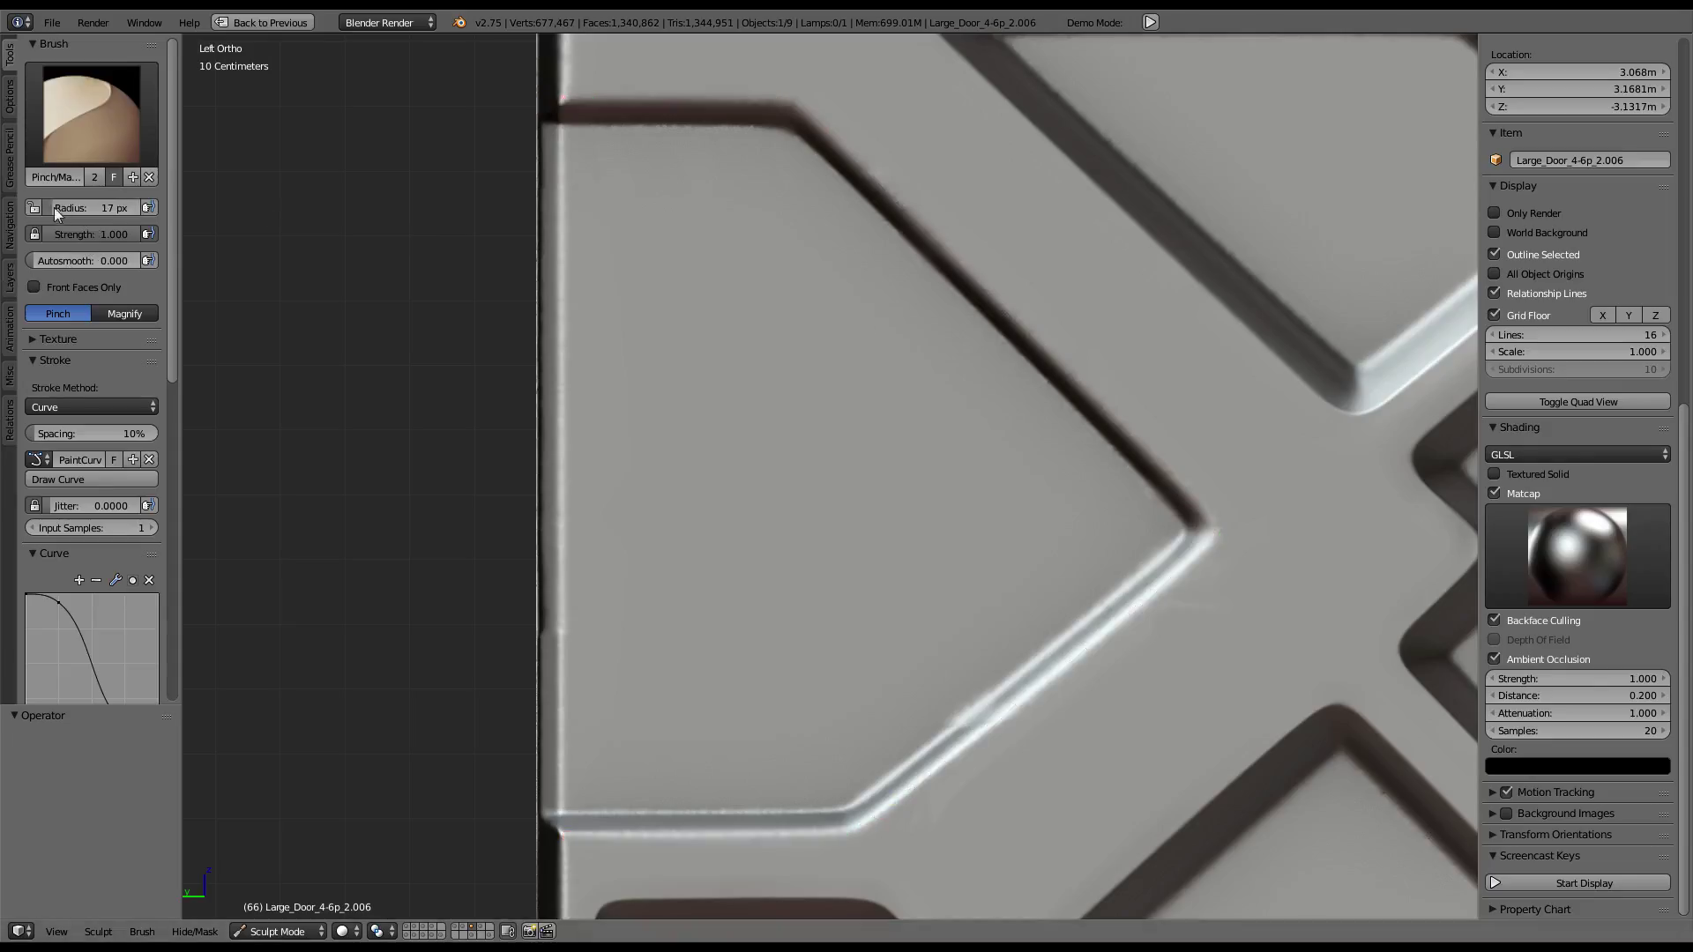
pyautogui.click(95, 473)
pyautogui.moveTo(81, 208); pyautogui.dragTo(92, 208)
# Draw a new curve along the groove's top, tip and bottom edge, pinch it, then pinch again at 27 px
pyautogui.scroll(-3, 871, 404)
pyautogui.keyDown('shift'); pyautogui.rightClick(1073, 417); pyautogui.keyUp('shift')
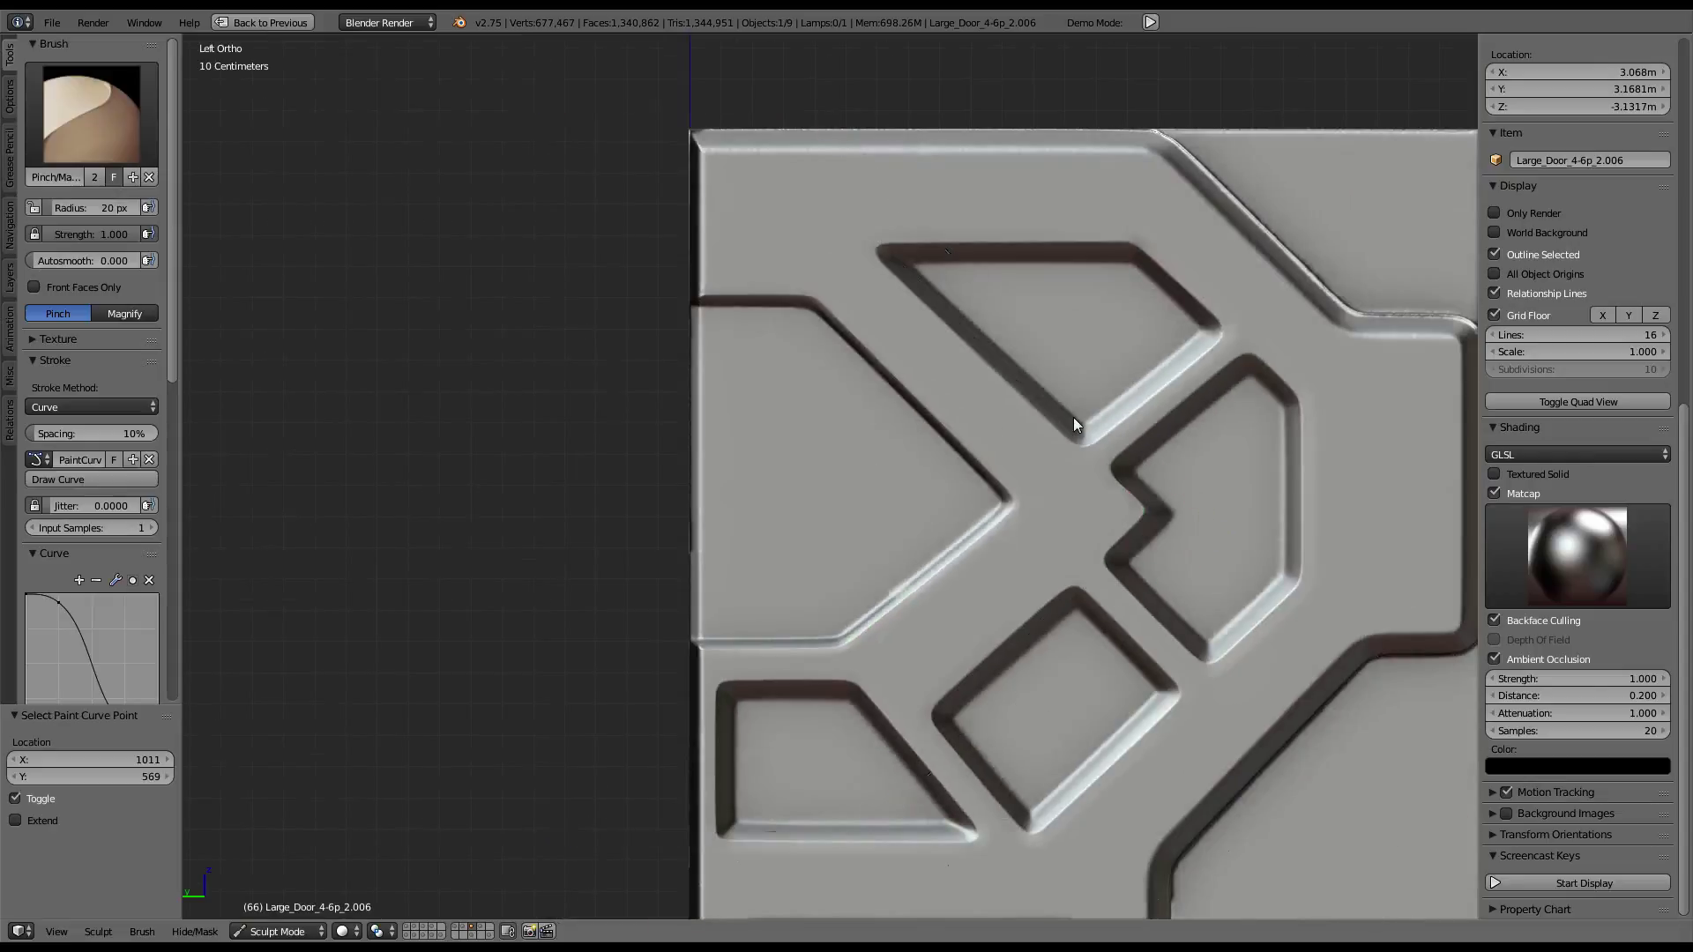
pyautogui.scroll(2, 1028, 505)
pyautogui.scroll(2, 1028, 505)
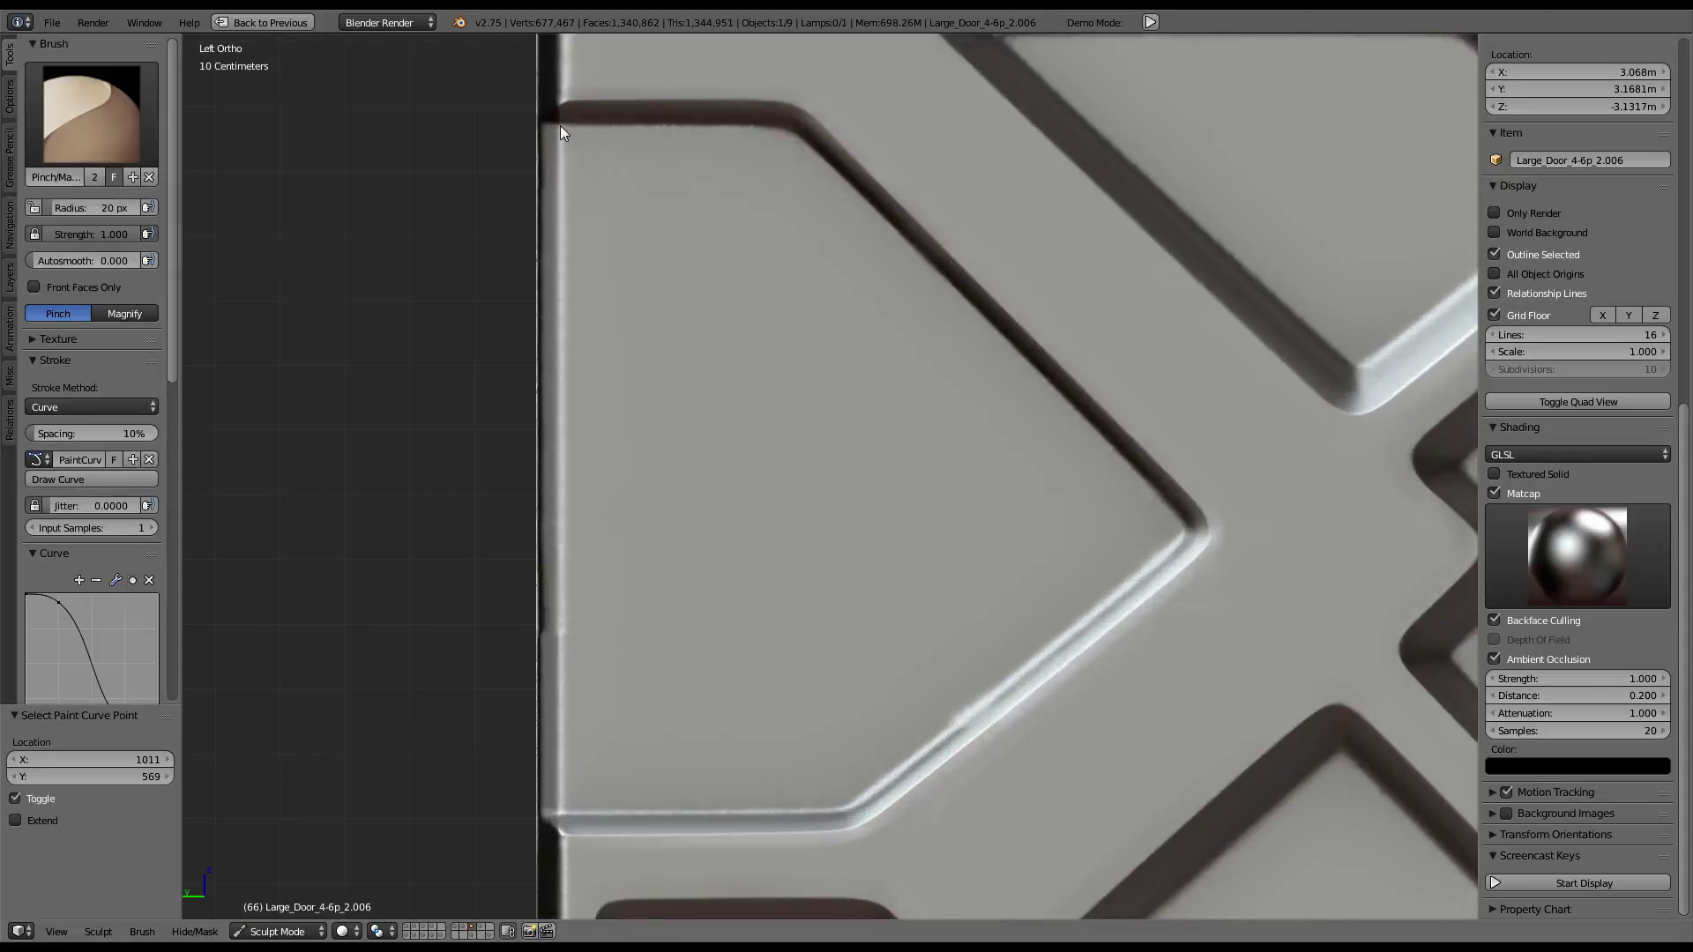
pyautogui.keyDown('ctrl'); pyautogui.moveTo(767, 129); pyautogui.dragTo(782, 131); pyautogui.keyUp('ctrl')
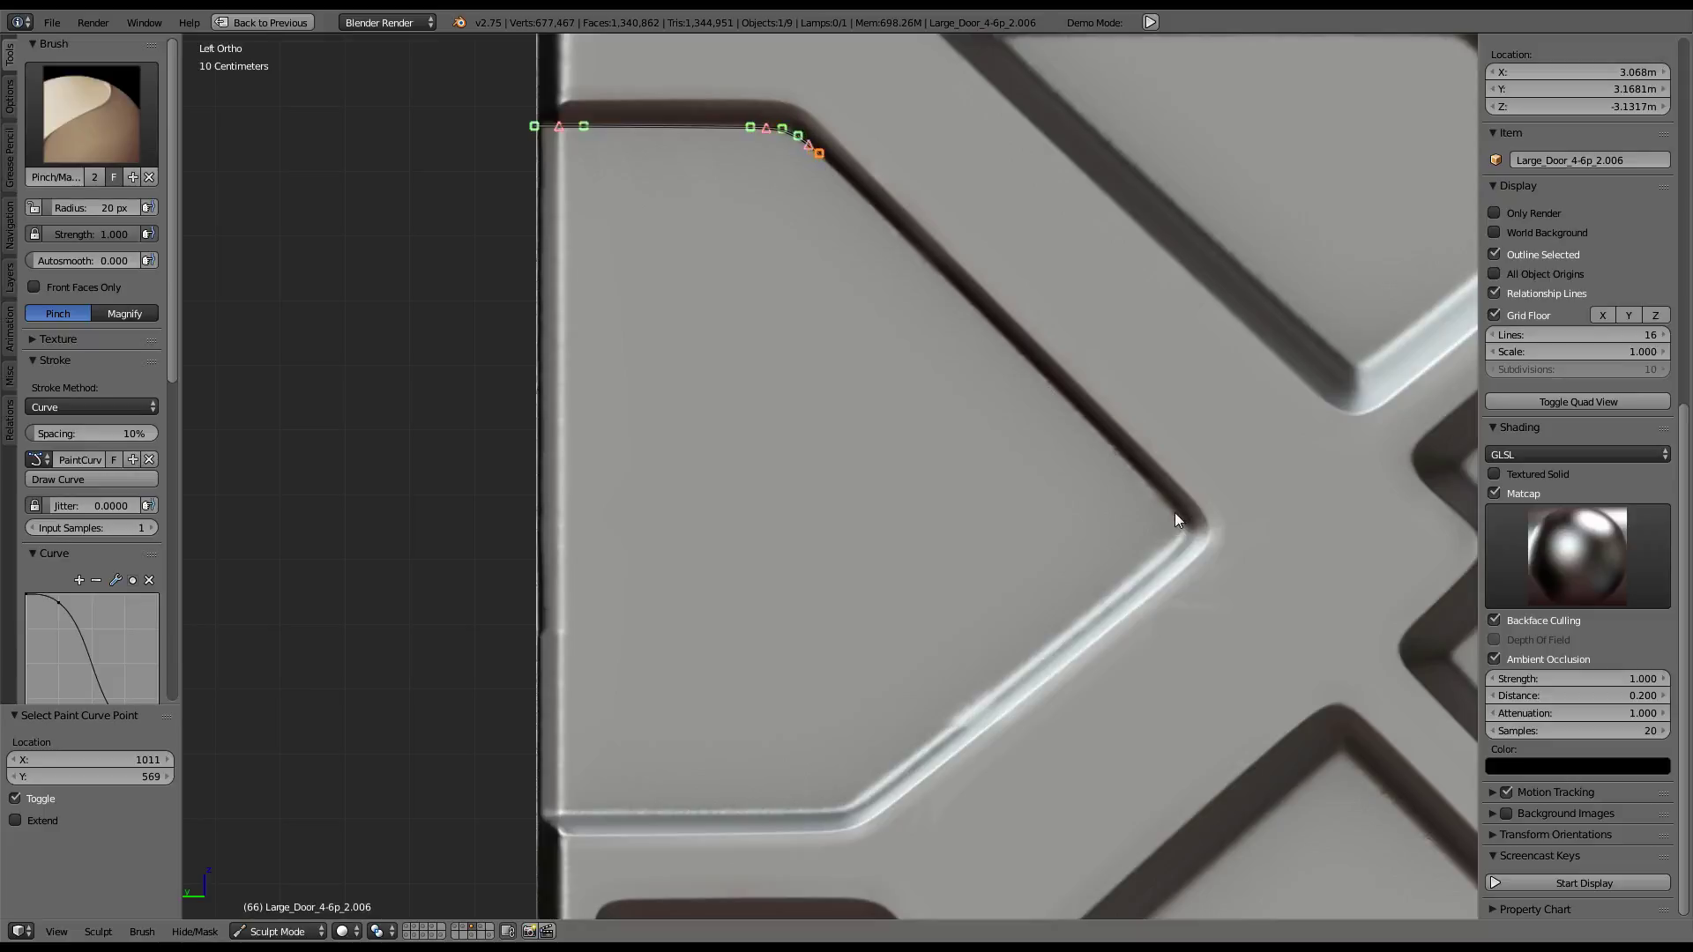
pyautogui.keyDown('ctrl'); pyautogui.moveTo(1173, 510); pyautogui.dragTo(1146, 573); pyautogui.keyUp('ctrl')
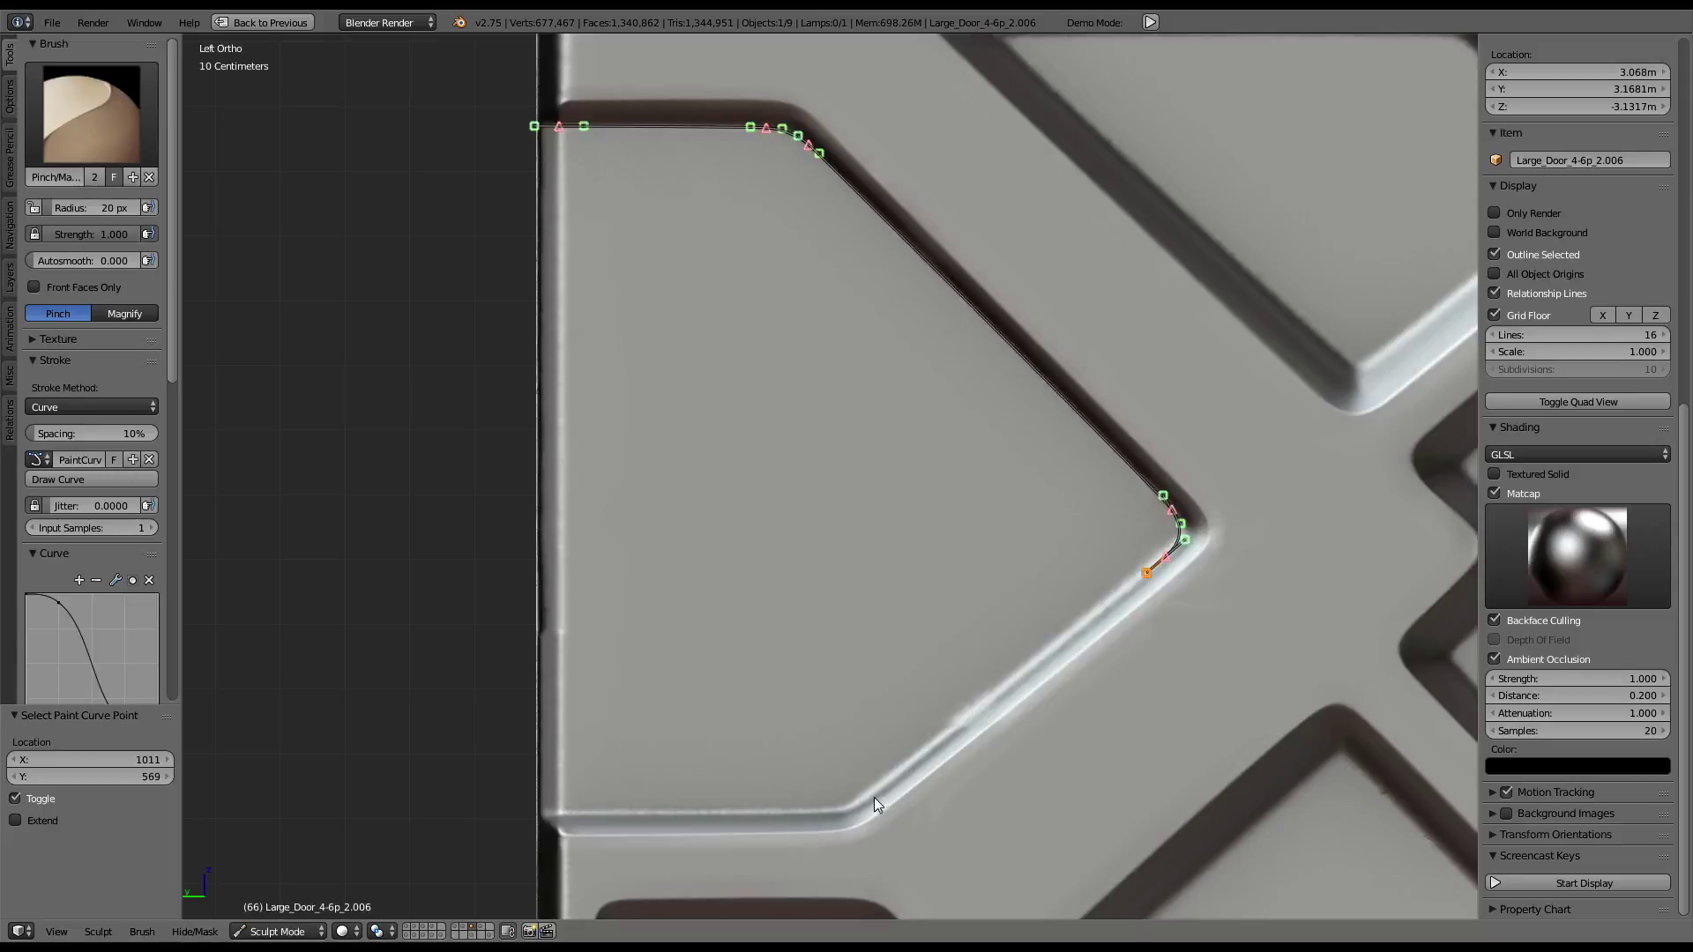
pyautogui.keyDown('ctrl'); pyautogui.moveTo(870, 794); pyautogui.dragTo(784, 817); pyautogui.keyUp('ctrl')
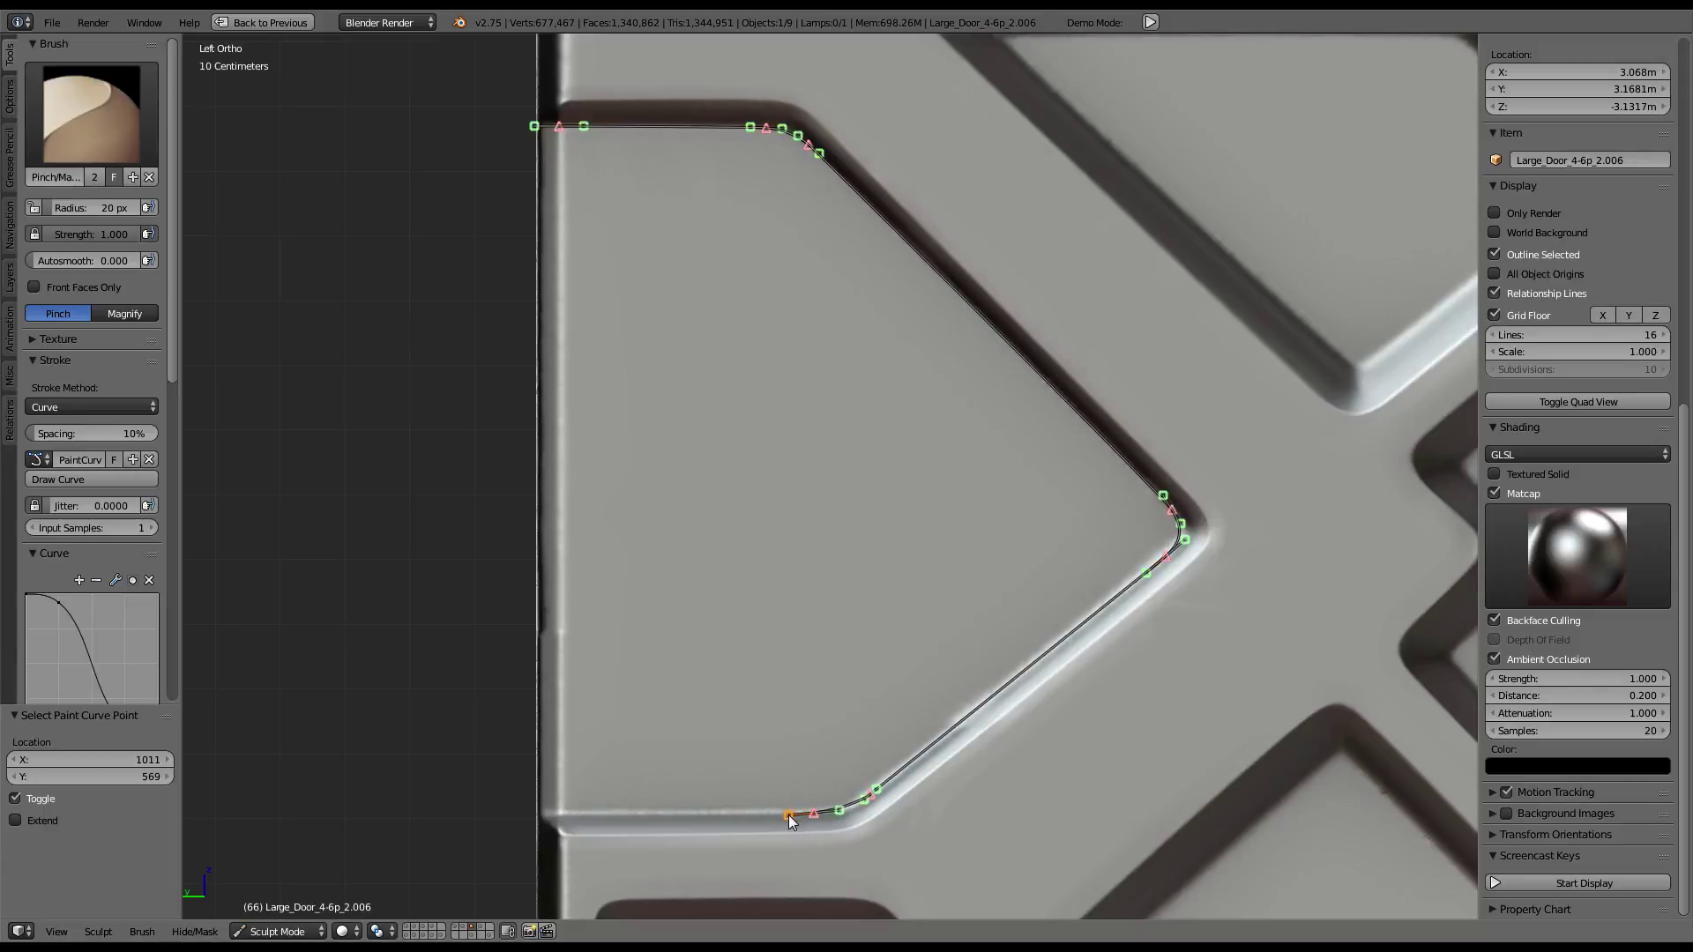
pyautogui.keyDown('ctrl'); pyautogui.click(553, 813); pyautogui.keyUp('ctrl')
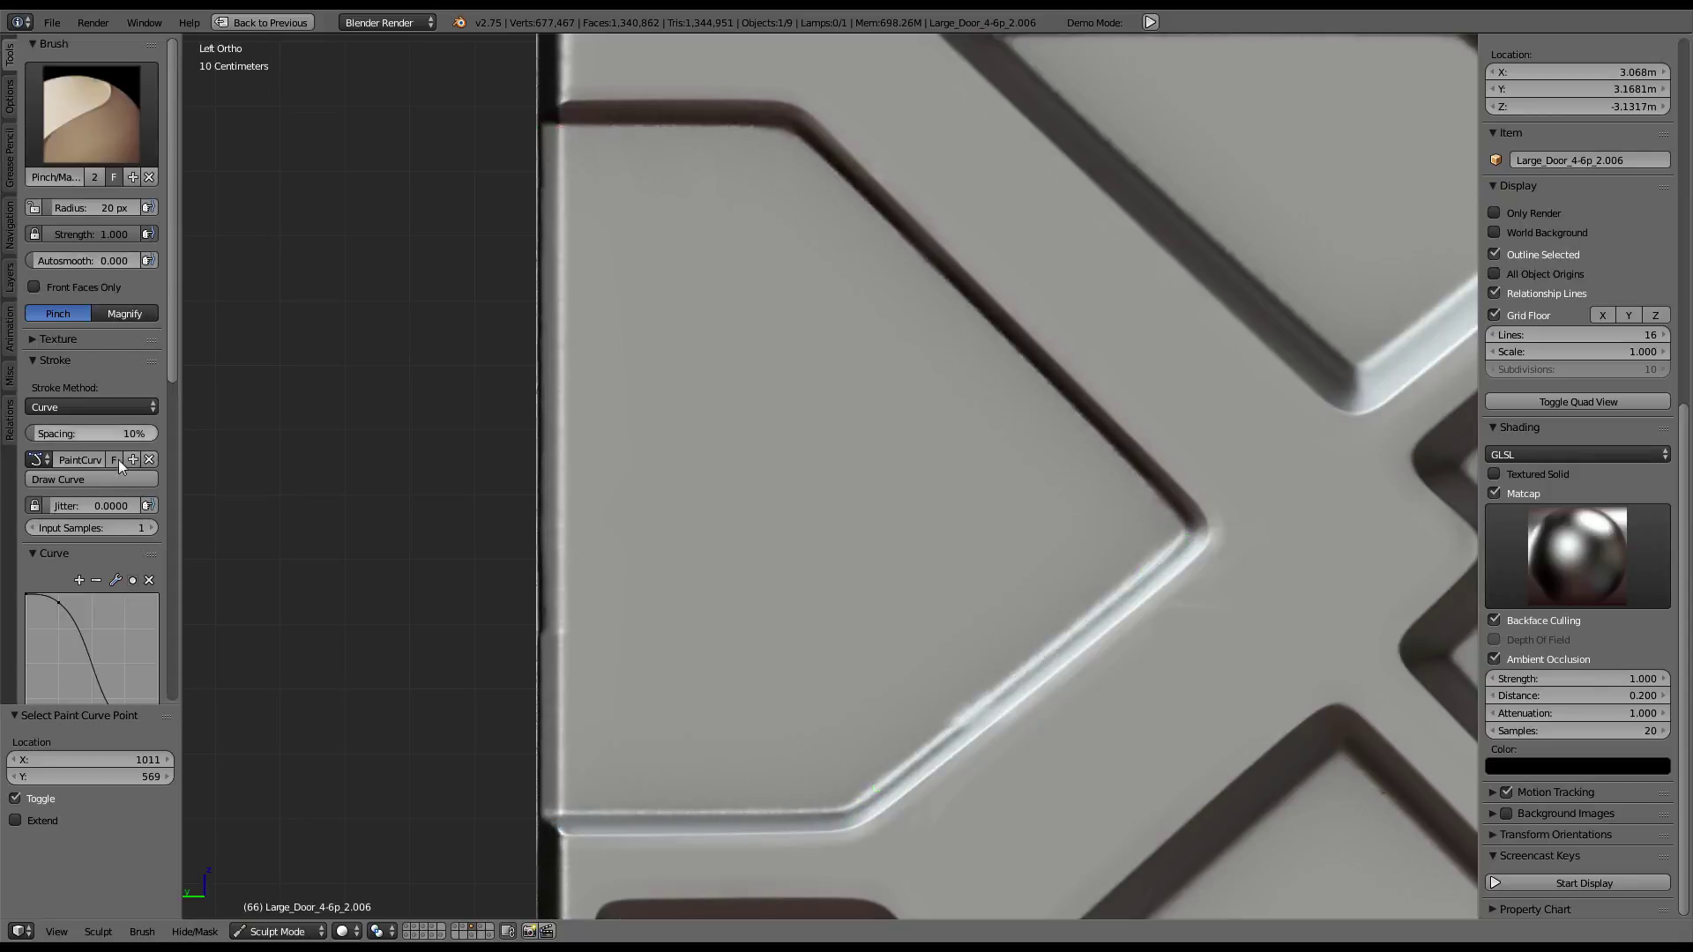
pyautogui.click(107, 481)
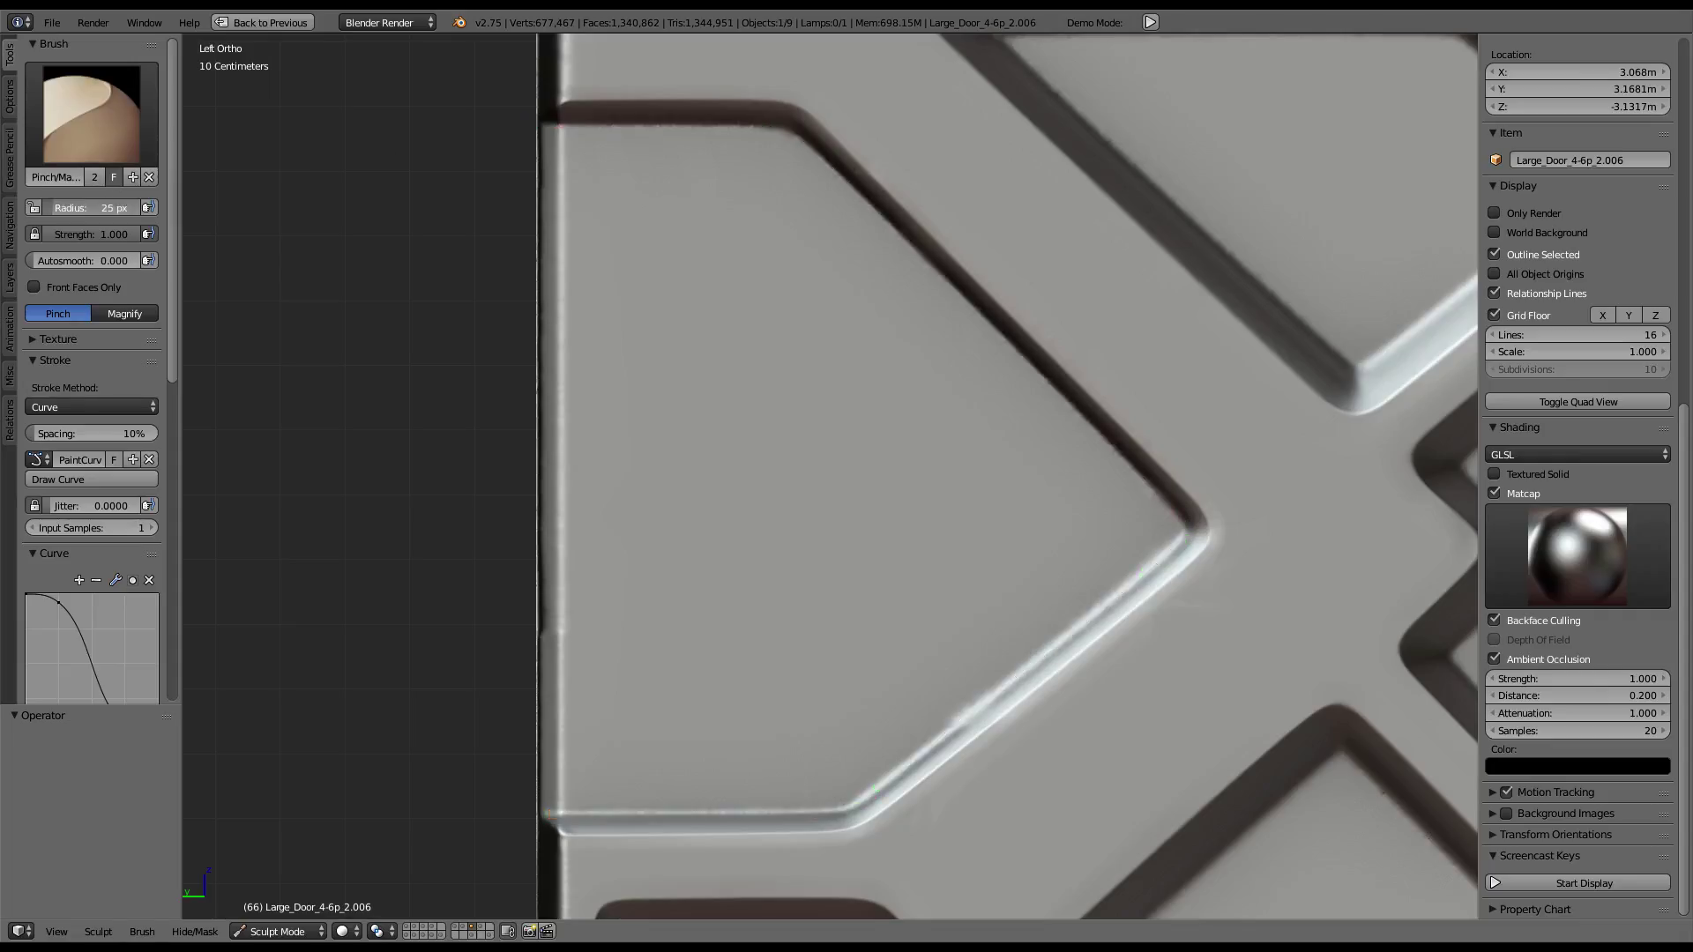
pyautogui.moveTo(88, 208); pyautogui.dragTo(85, 279)
pyautogui.click(81, 484)
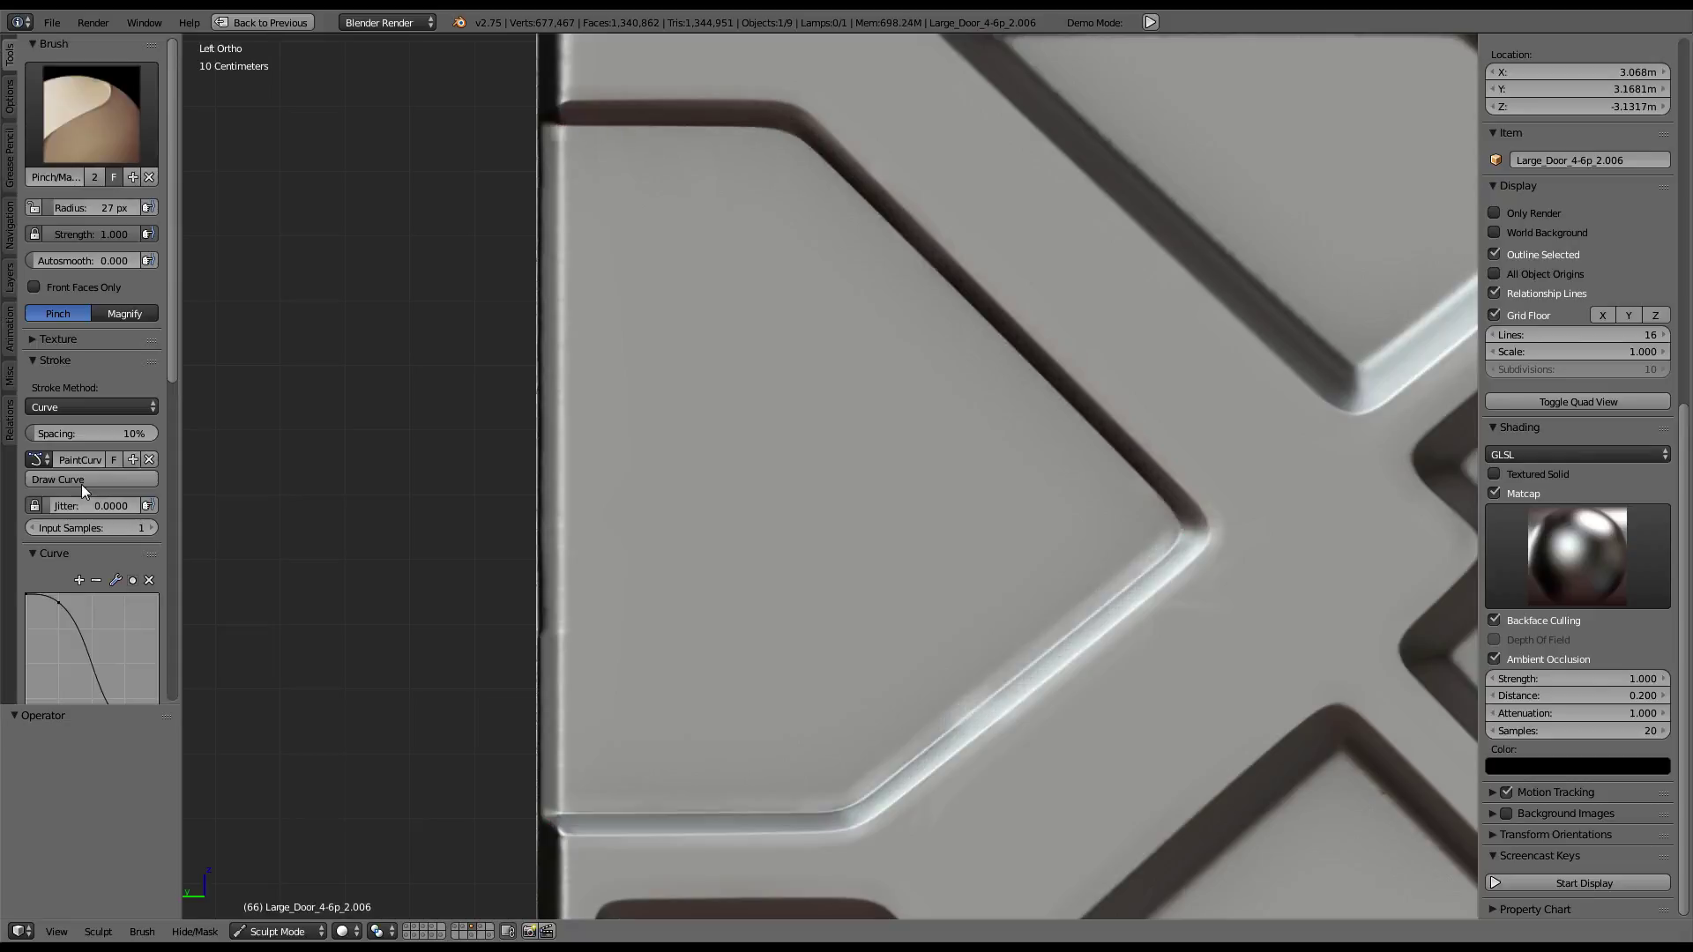
# Deselect the curve points and switch to Left Ortho view framed on the notched recess
pyautogui.press('a')
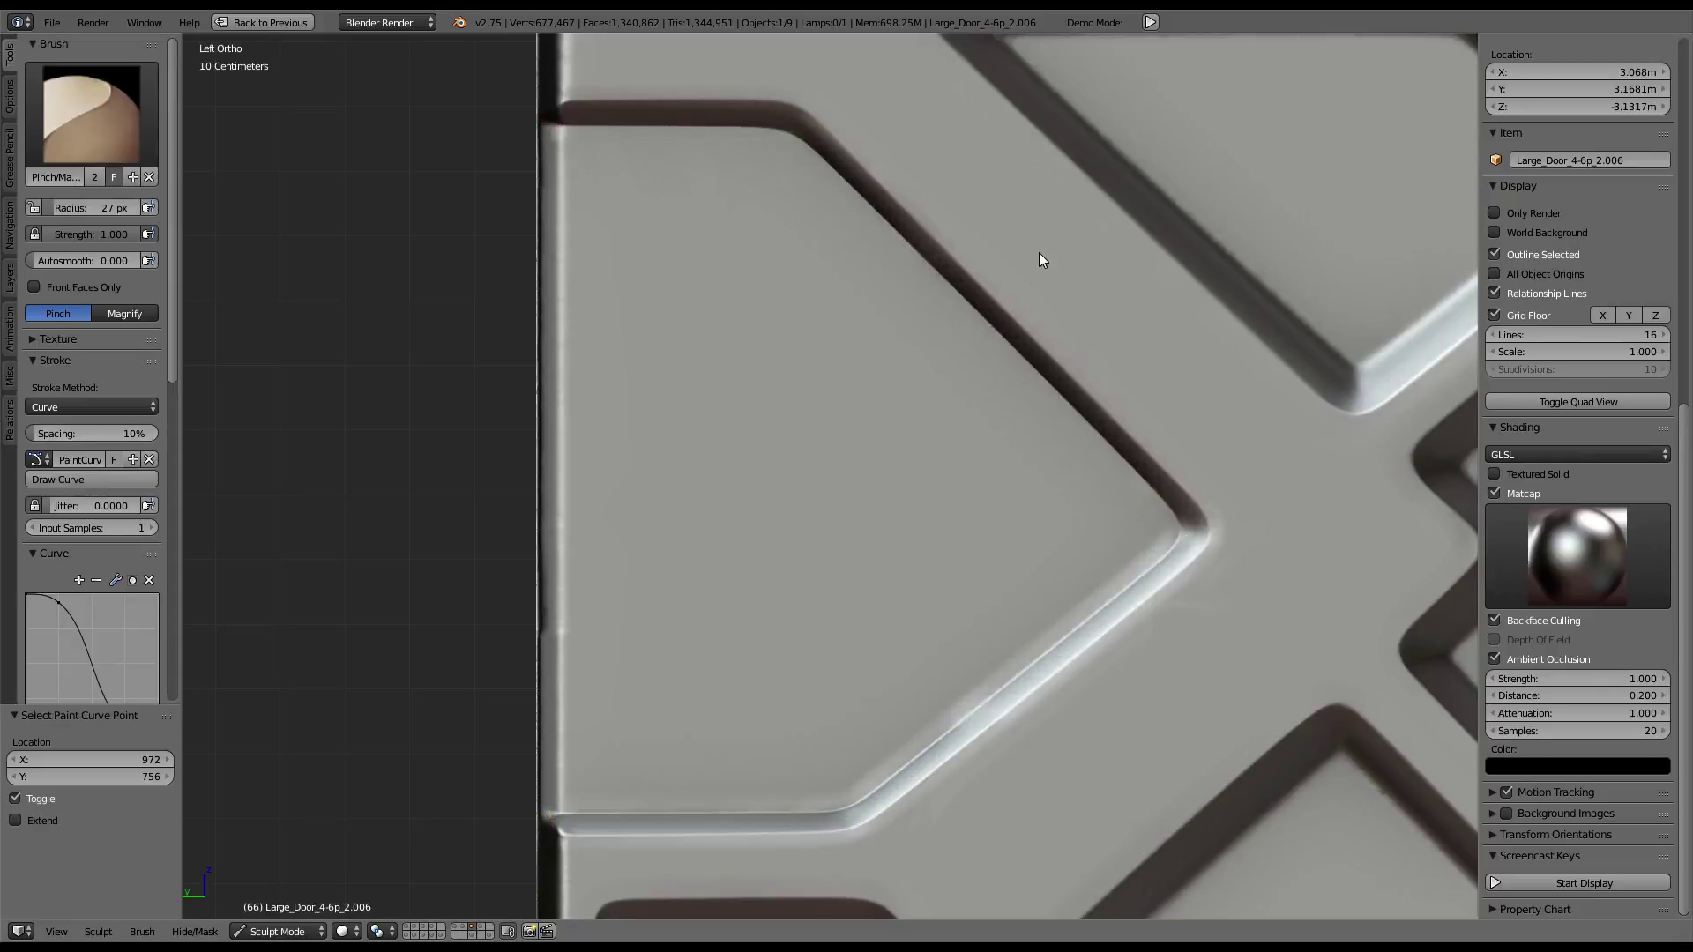
pyautogui.scroll(-4, 1039, 252)
pyautogui.moveTo(1169, 272)
pyautogui.mouseDown(button='middle')
pyautogui.moveTo(968, 267)
pyautogui.moveTo(1046, 263)
pyautogui.moveTo(1053, 340)
pyautogui.moveTo(909, 281)
pyautogui.mouseUp(button='middle')
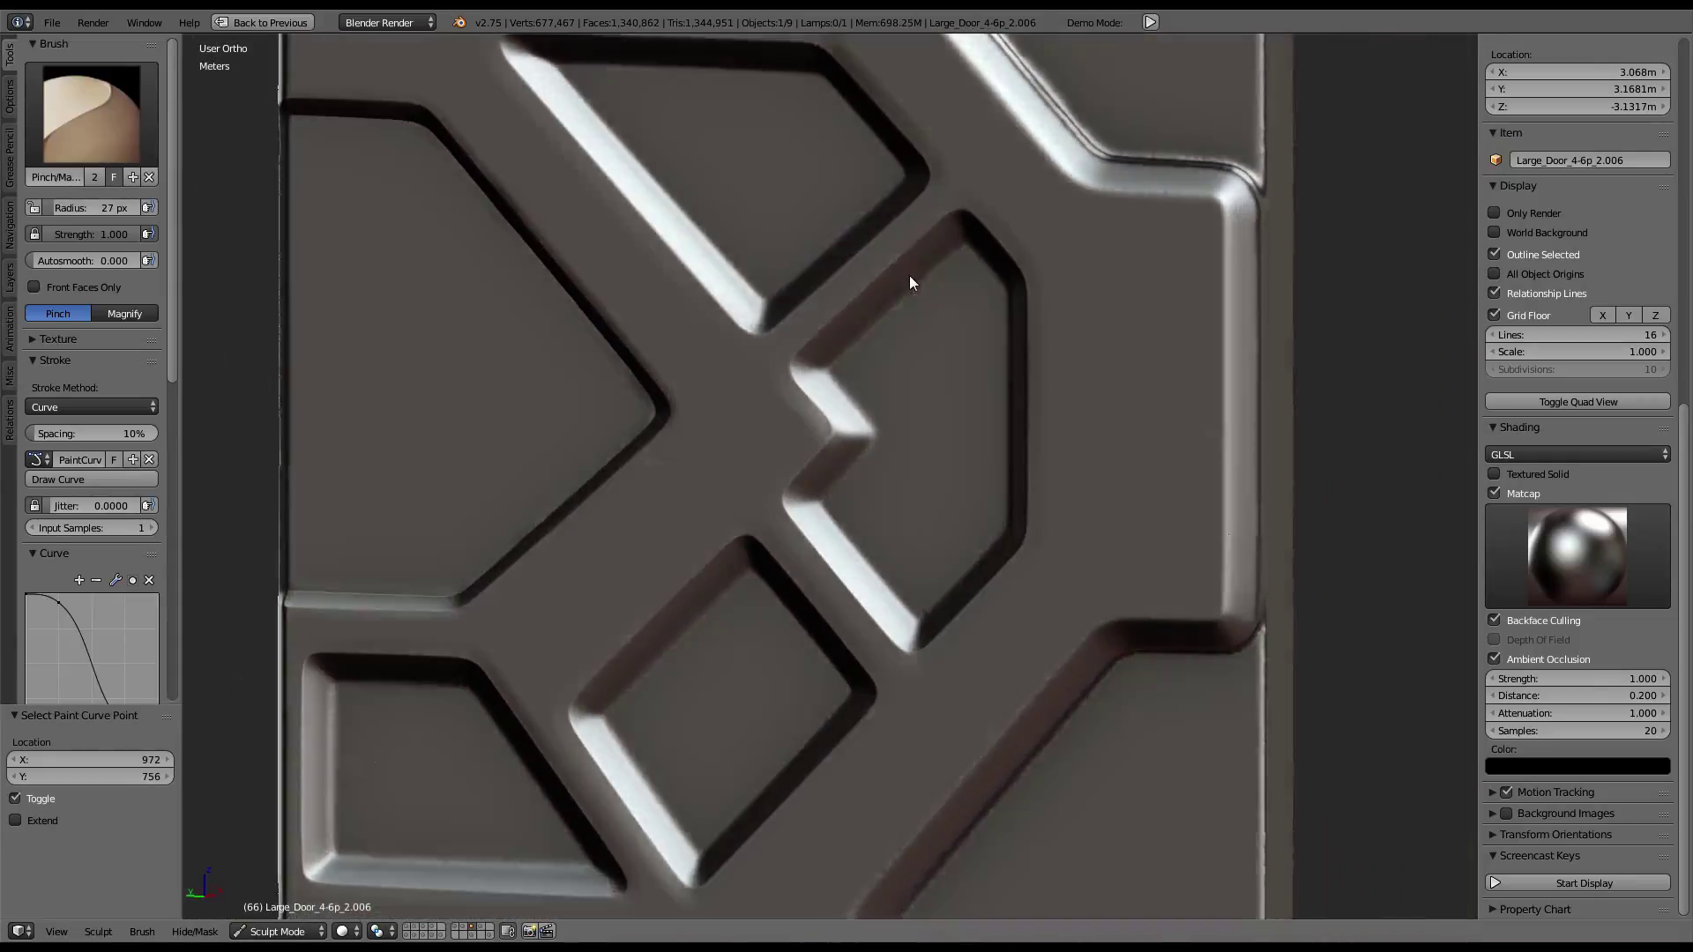
pyautogui.press('KP_5')
pyautogui.press('KP_3')
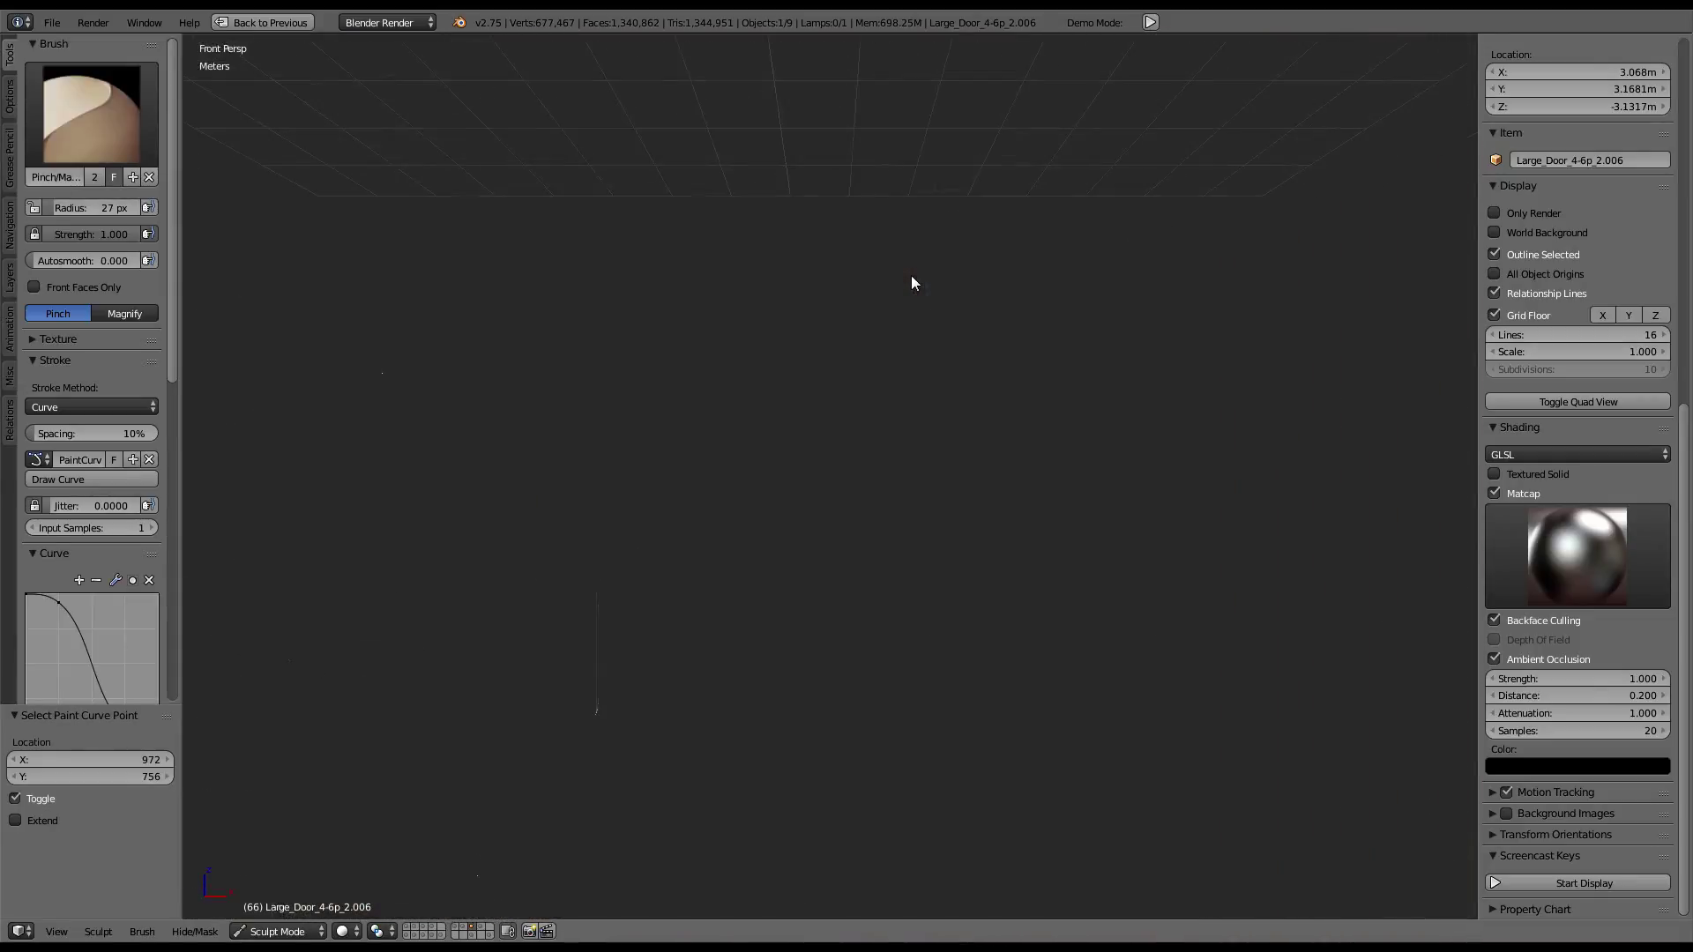
pyautogui.press('ctrl+KP_3')
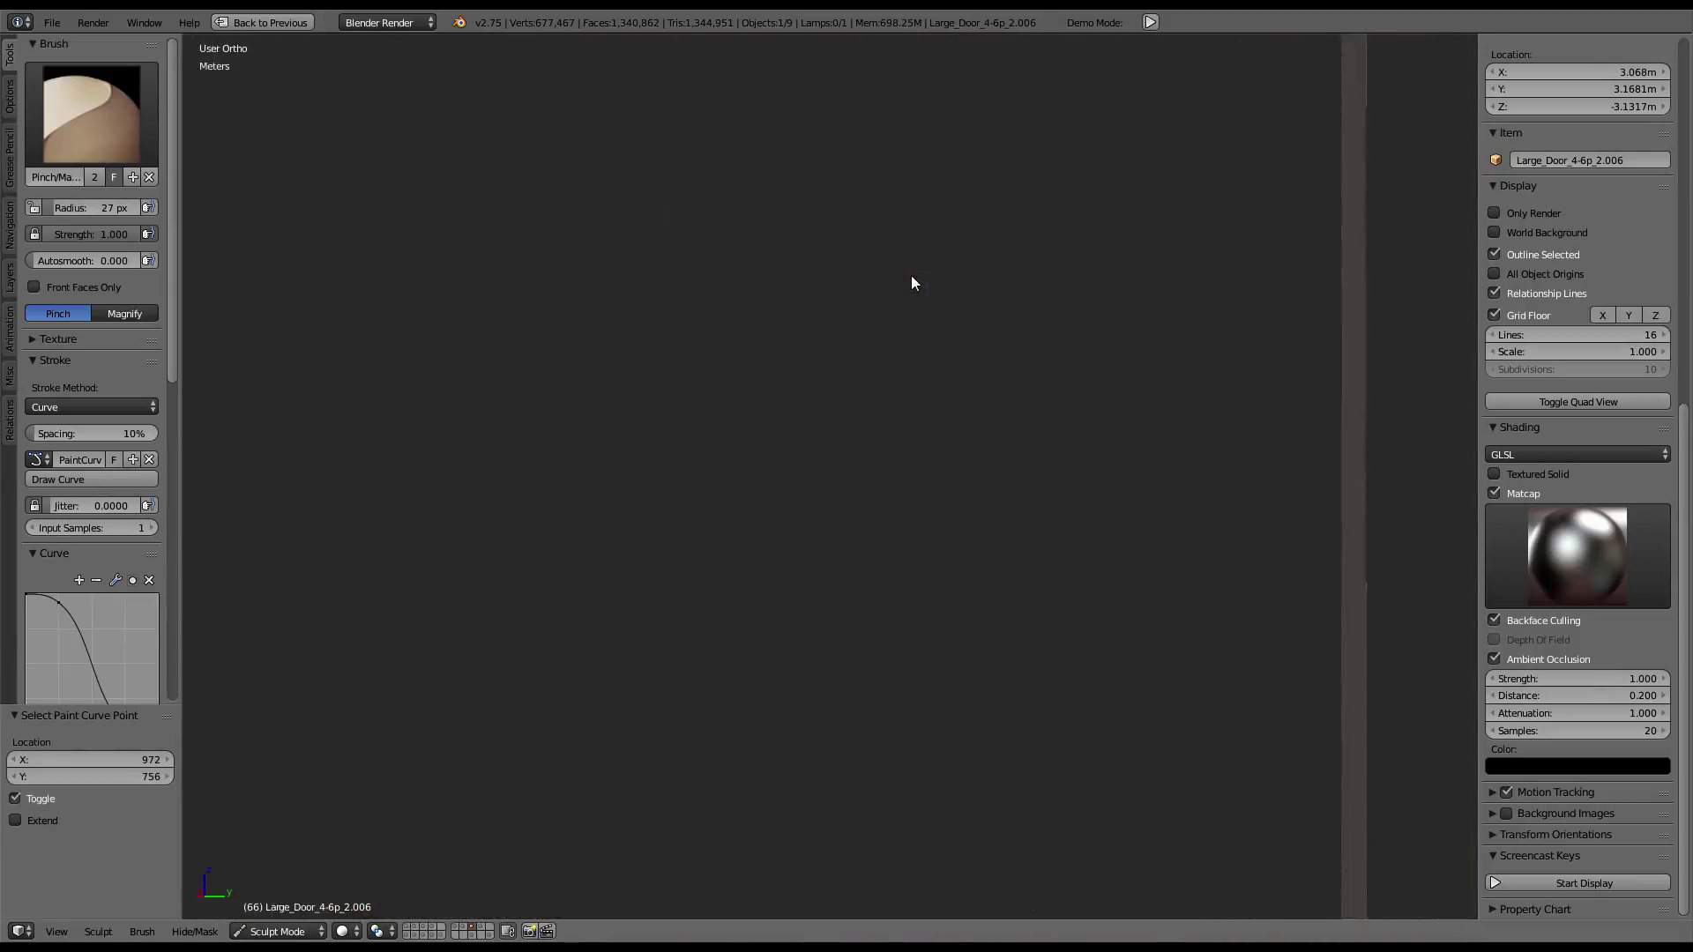
pyautogui.moveTo(912, 275)
pyautogui.keyDown('shift'); pyautogui.mouseDown(button='middle')
pyautogui.moveTo(749, 416)
pyautogui.moveTo(744, 340)
pyautogui.moveTo(747, 476)
pyautogui.mouseUp(button='middle'); pyautogui.keyUp('shift')
pyautogui.scroll(2, 749, 416)
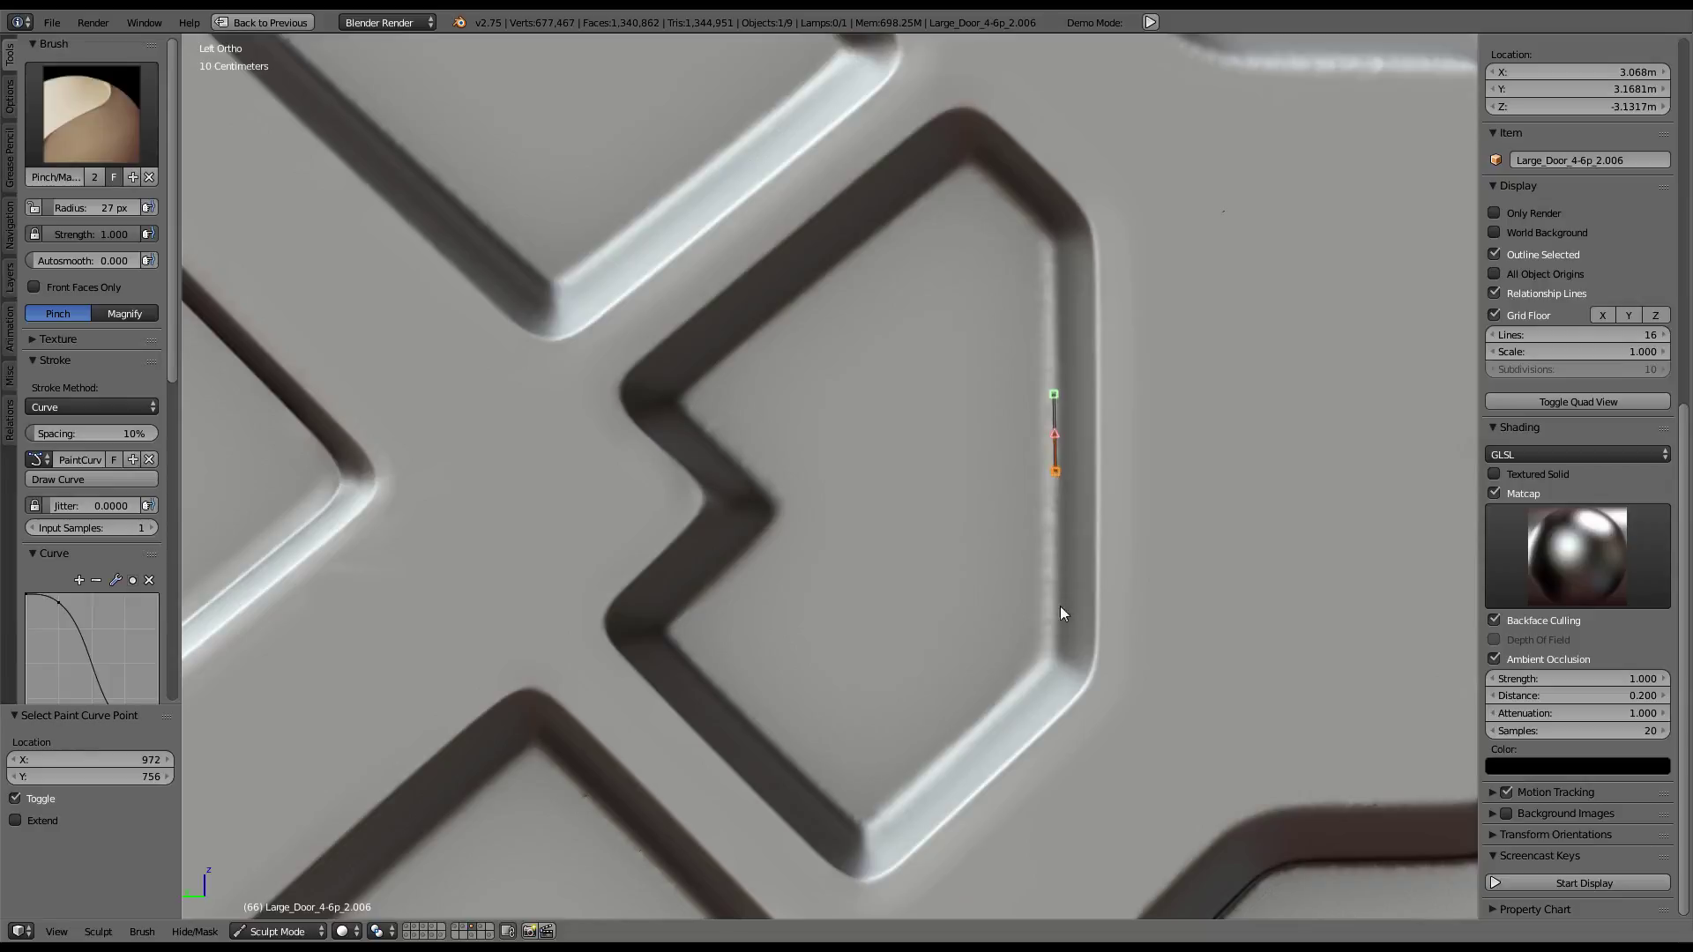
# Trace a paint curve from the recess's right edge around the bottom corner and notch to the top edge
pyautogui.keyDown('ctrl'); pyautogui.moveTo(1056, 625); pyautogui.dragTo(1054, 632); pyautogui.keyUp('ctrl')
pyautogui.moveTo(1006, 707); pyautogui.dragTo(1001, 718)
pyautogui.keyDown('ctrl'); pyautogui.moveTo(897, 806); pyautogui.dragTo(805, 783); pyautogui.keyUp('ctrl')
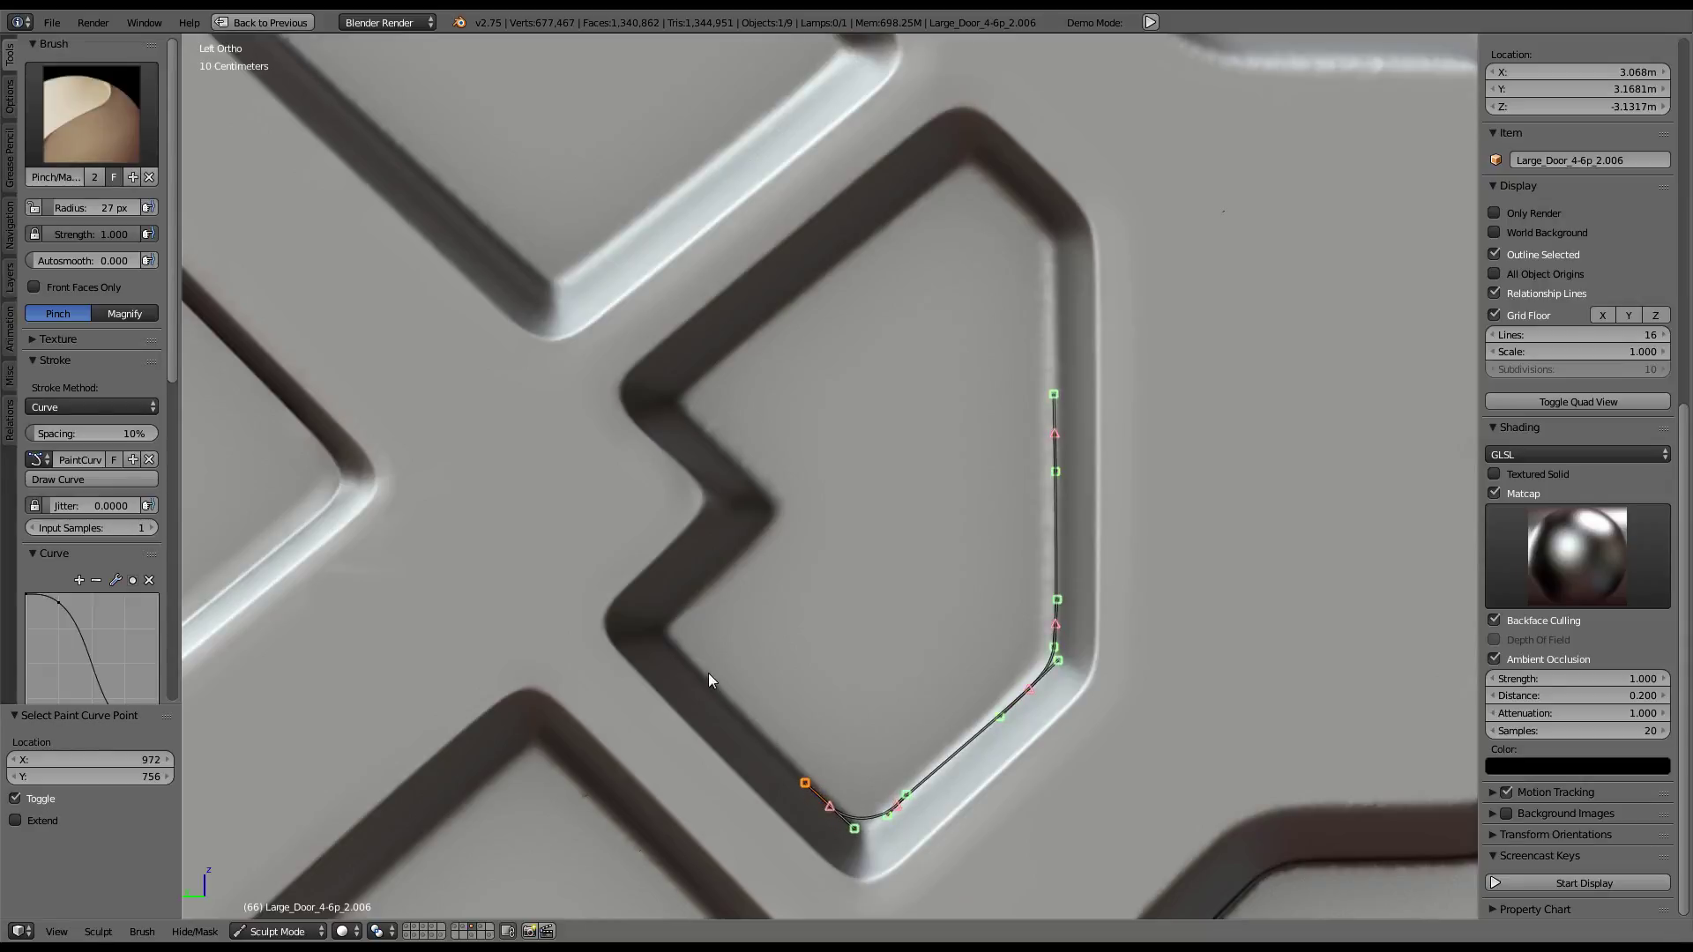
pyautogui.moveTo(688, 661)
pyautogui.keyDown('ctrl'); pyautogui.mouseDown()
pyautogui.moveTo(674, 646)
pyautogui.moveTo(702, 599)
pyautogui.mouseUp(); pyautogui.keyUp('ctrl')
pyautogui.keyDown('ctrl'); pyautogui.click(762, 533); pyautogui.keyUp('ctrl')
pyautogui.keyDown('ctrl'); pyautogui.moveTo(763, 496); pyautogui.dragTo(743, 473); pyautogui.keyUp('ctrl')
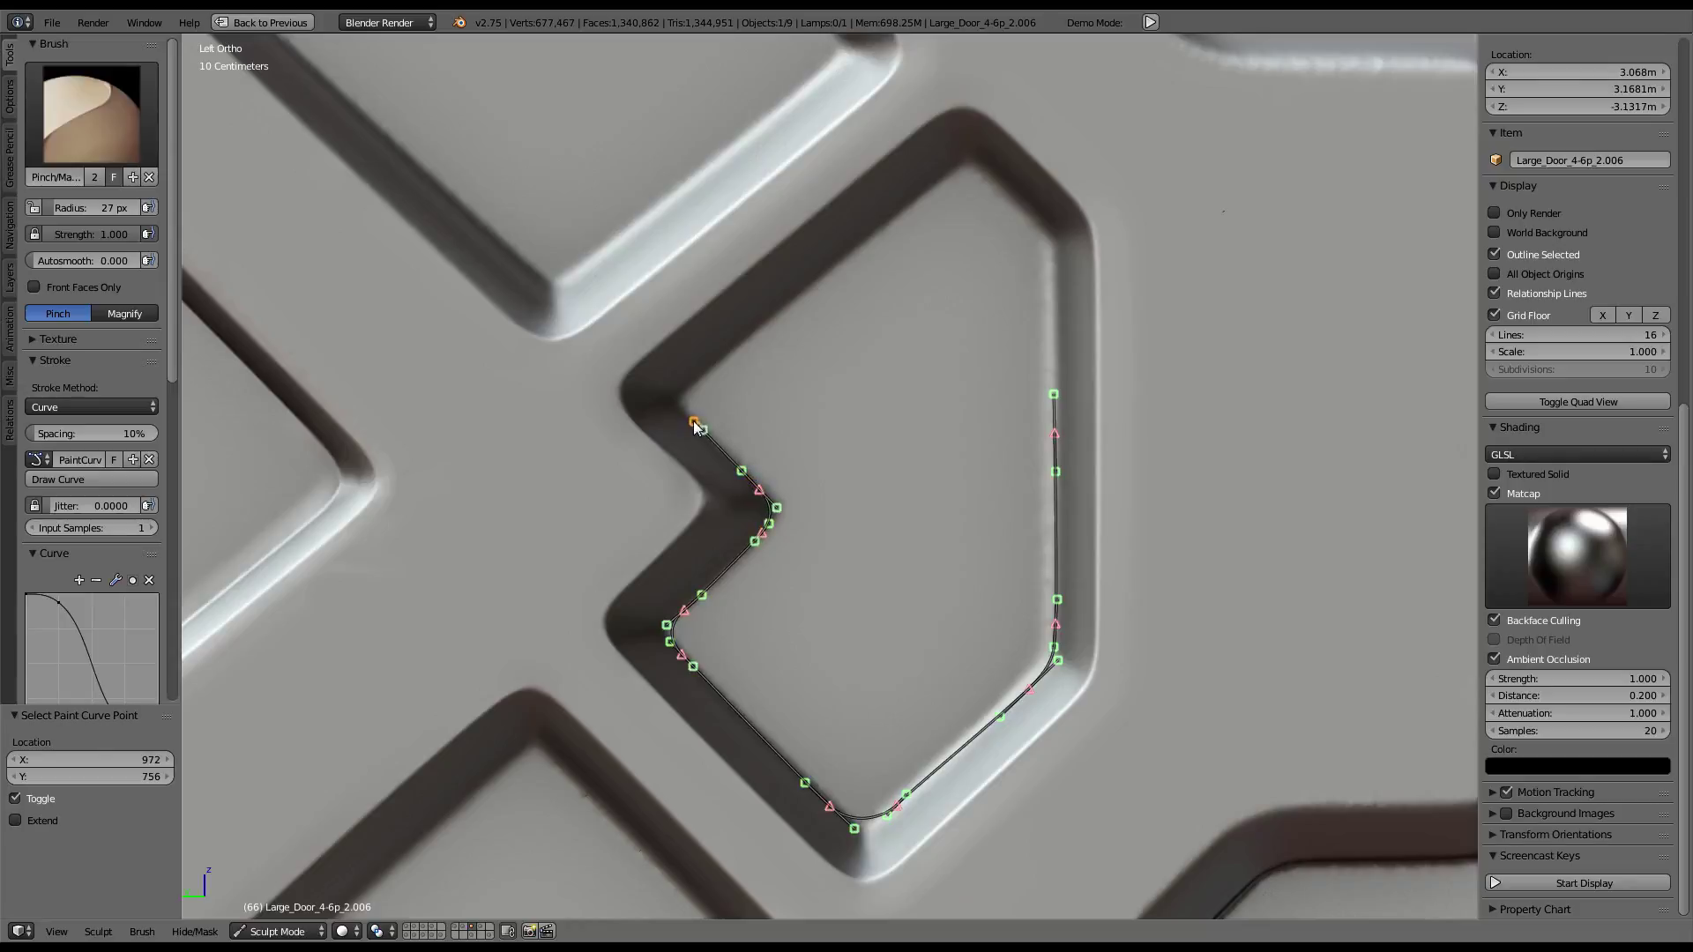
pyautogui.keyDown('ctrl'); pyautogui.moveTo(712, 437); pyautogui.dragTo(684, 415); pyautogui.keyUp('ctrl')
pyautogui.keyDown('ctrl'); pyautogui.moveTo(934, 184); pyautogui.dragTo(1011, 201); pyautogui.keyUp('ctrl')
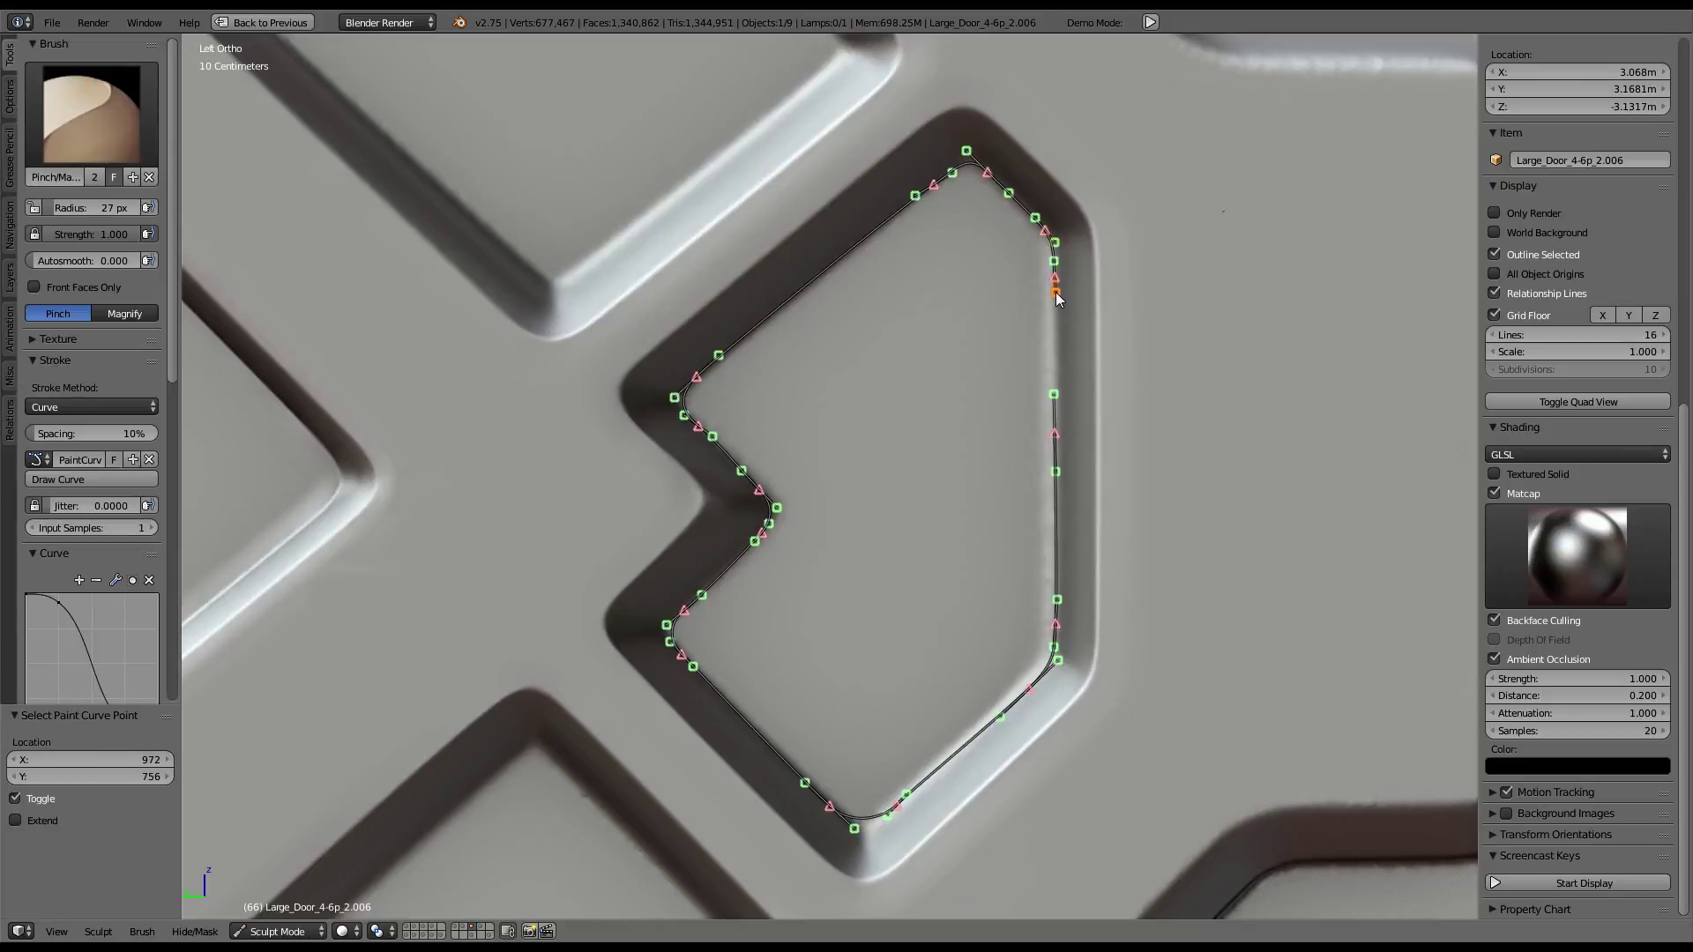
# Reshape the paint curve at the pentagon recess's right edge and pinch the rim along it
pyautogui.keyDown('ctrl'); pyautogui.click(1058, 434); pyautogui.keyUp('ctrl')
pyautogui.keyDown('ctrl'); pyautogui.moveTo(1034, 410); pyautogui.dragTo(1041, 409); pyautogui.keyUp('ctrl')
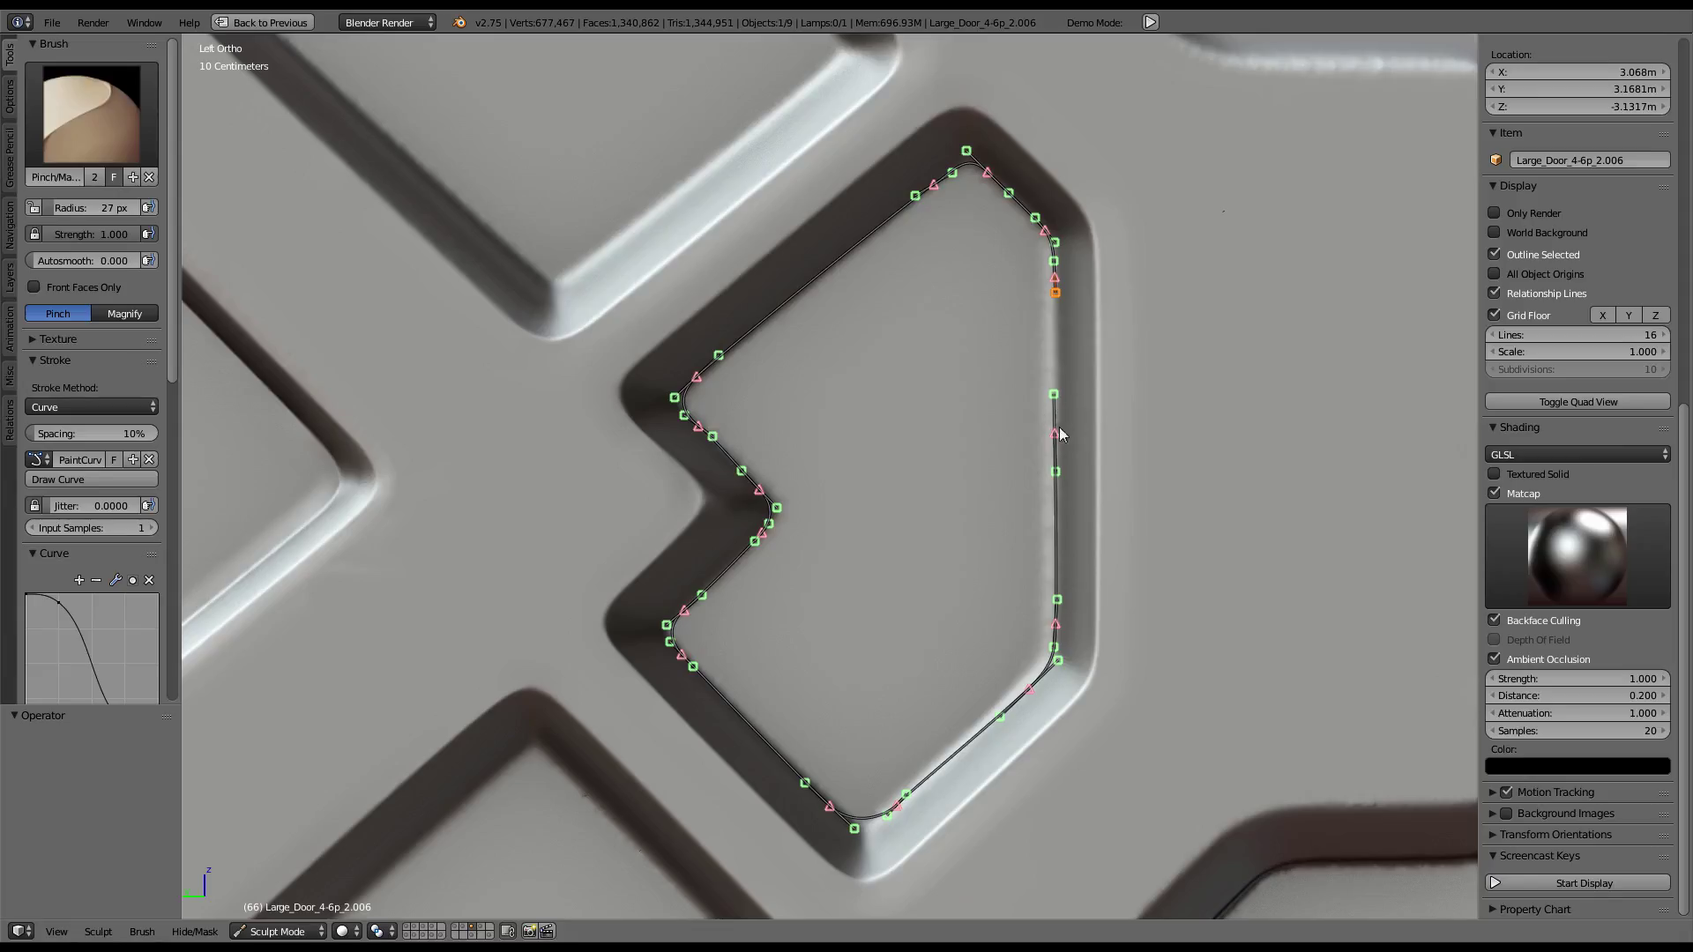
pyautogui.rightClick(1058, 434)
pyautogui.press('g')
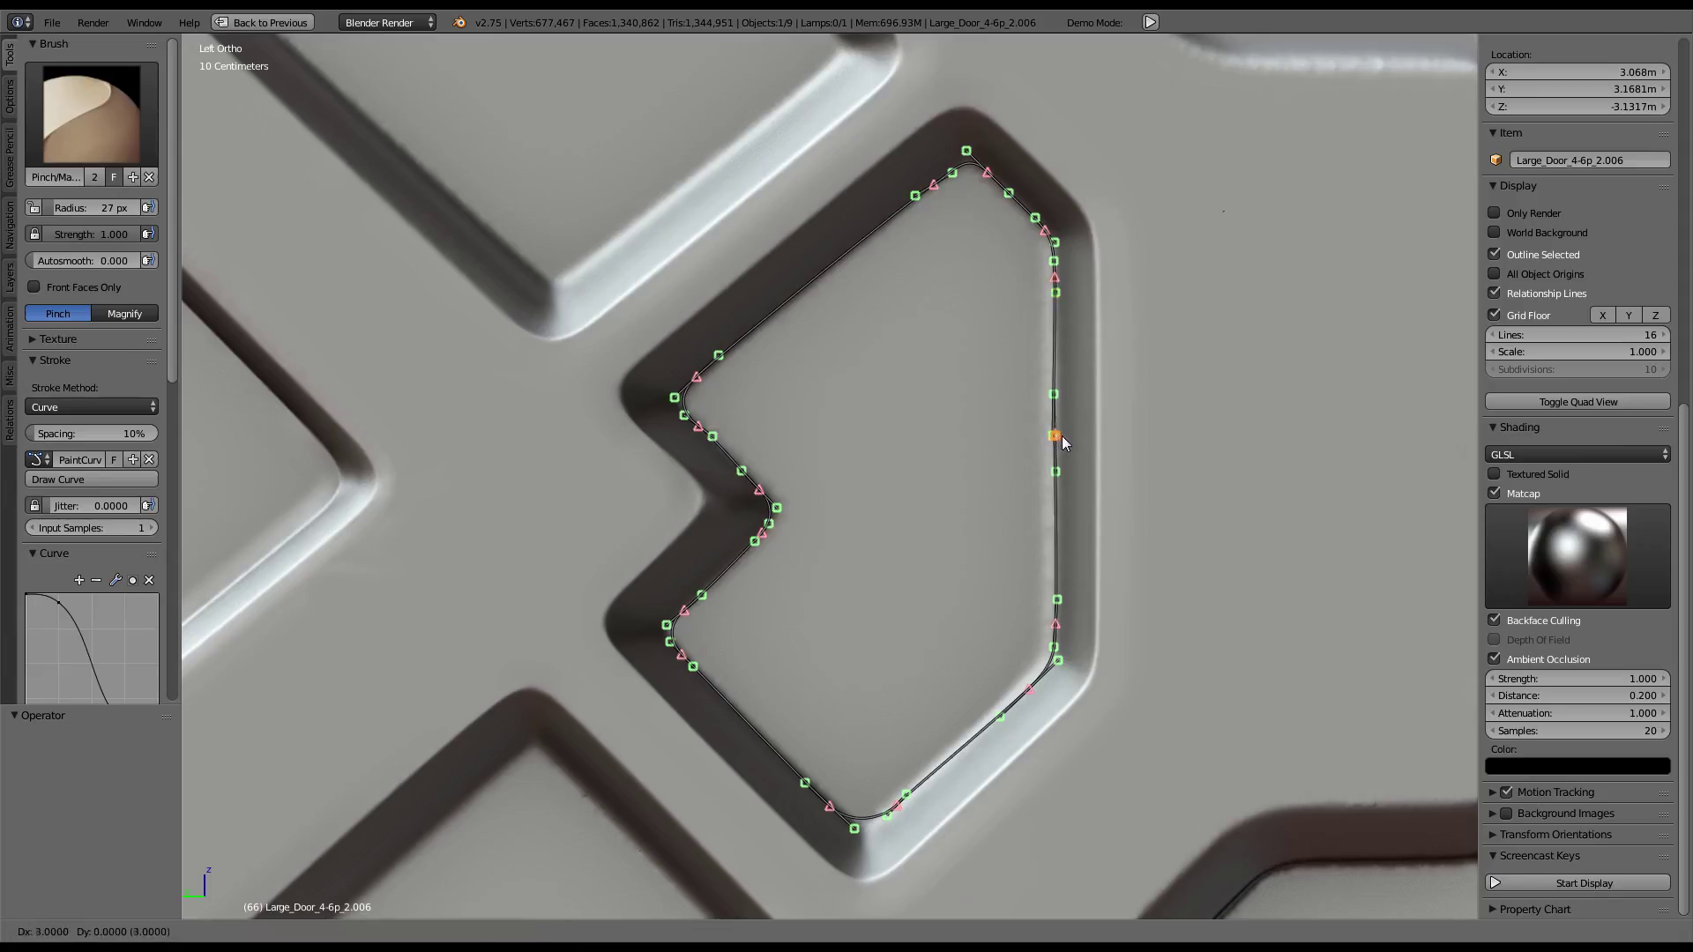
pyautogui.click(1067, 443)
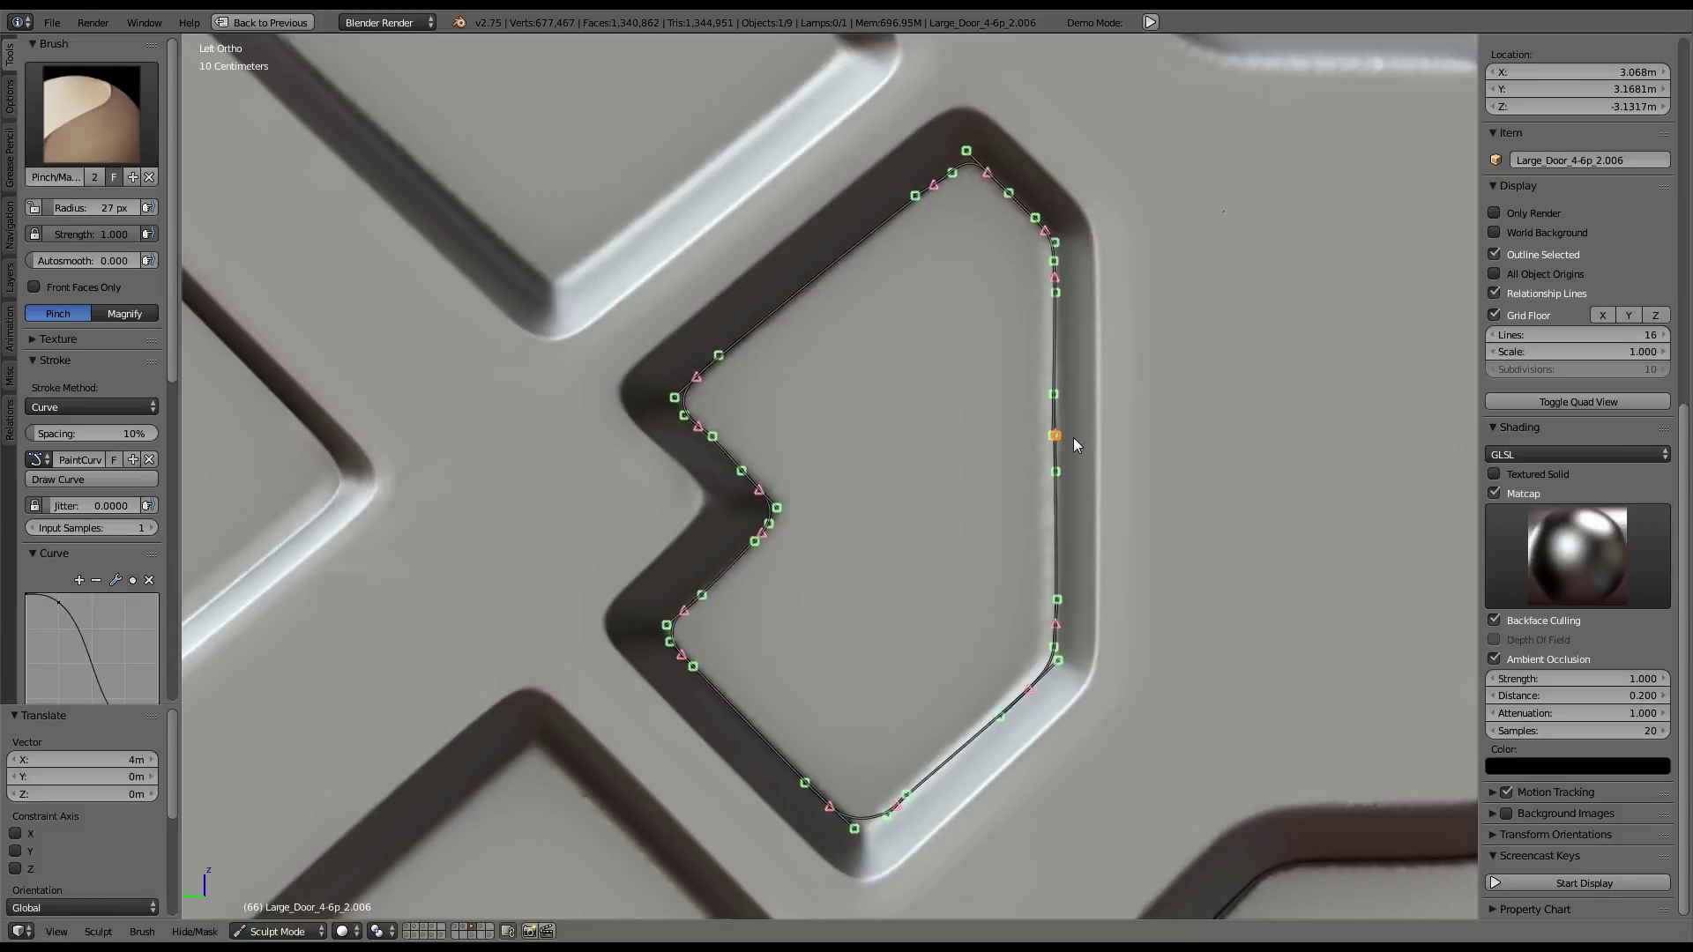
pyautogui.hotkey('ctrl', 'z')
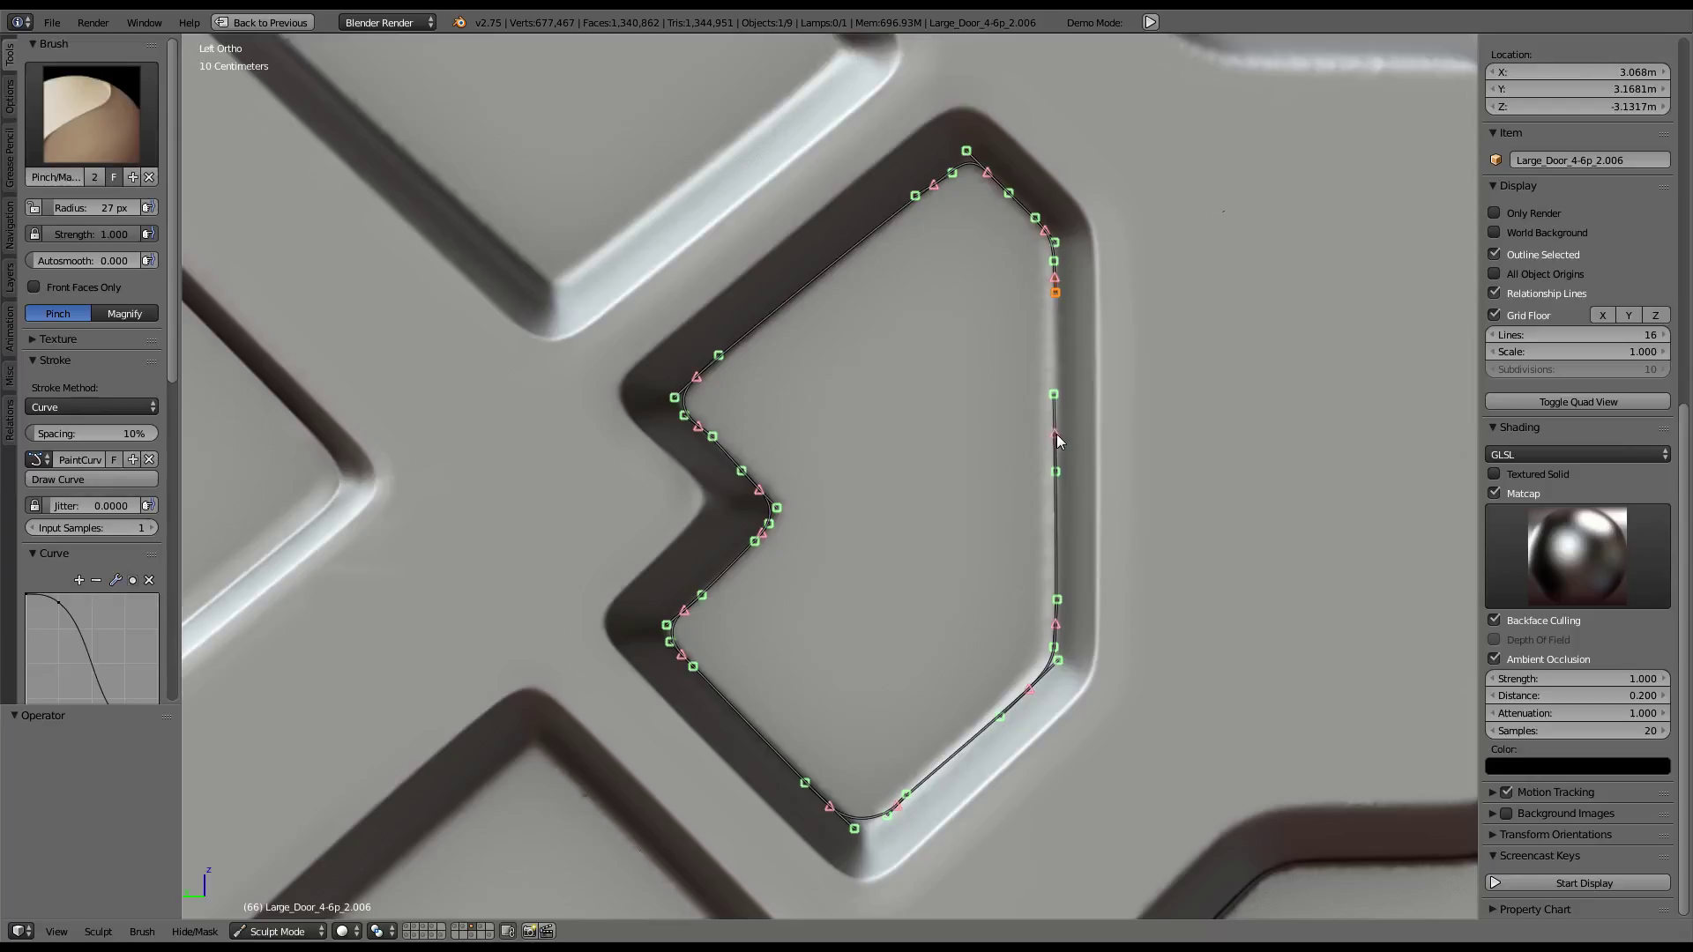
pyautogui.moveTo(1058, 436); pyautogui.dragTo(1056, 476)
pyautogui.click(97, 479)
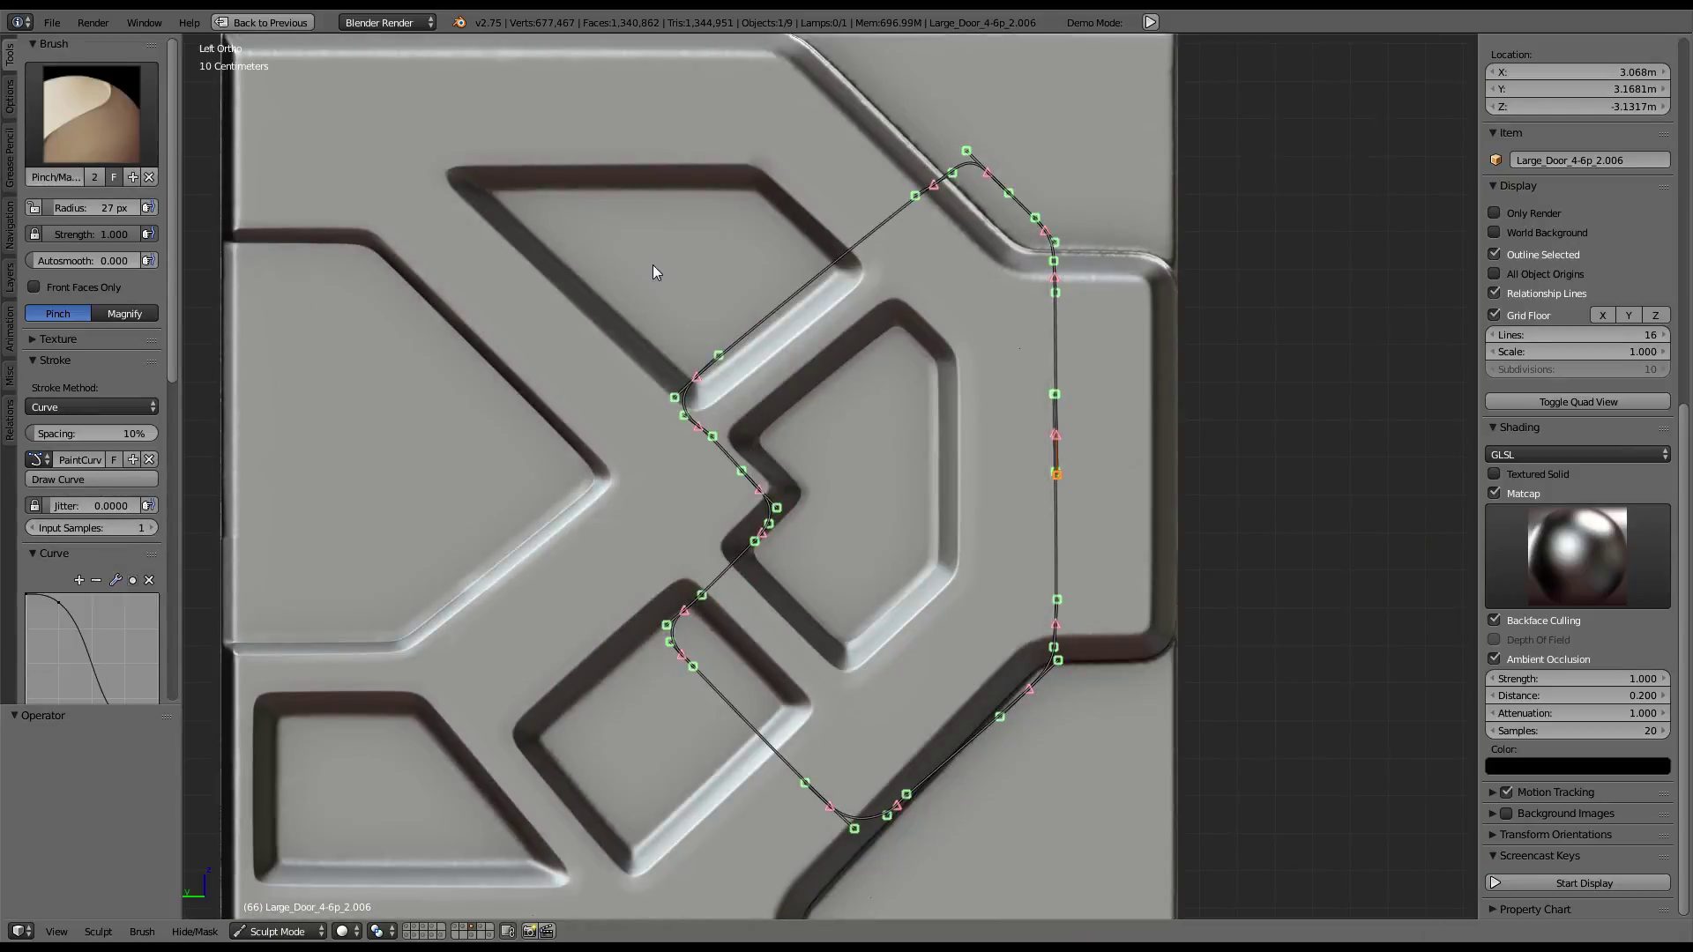
# Zoom in and pinch the trapezoid recess's top edge along a paint curve
pyautogui.rightClick(653, 264)
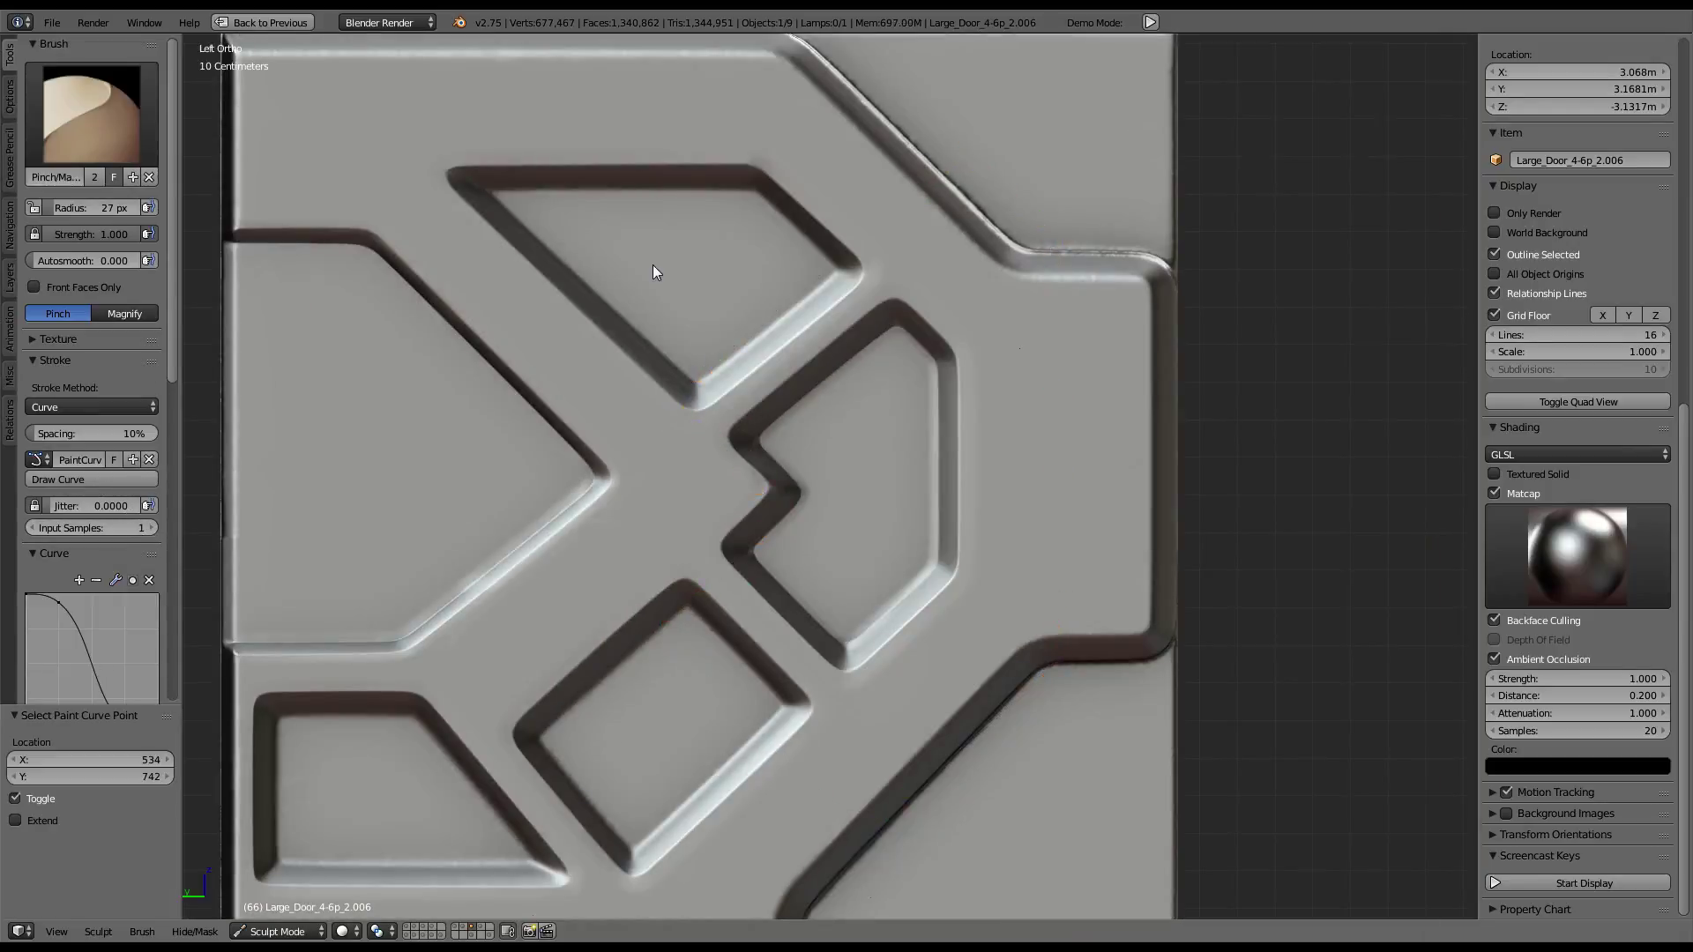
pyautogui.scroll(2, 653, 265)
pyautogui.scroll(3, 812, 479)
pyautogui.keyDown('ctrl'); pyautogui.moveTo(368, 267); pyautogui.dragTo(400, 267, button='right'); pyautogui.keyUp('ctrl')
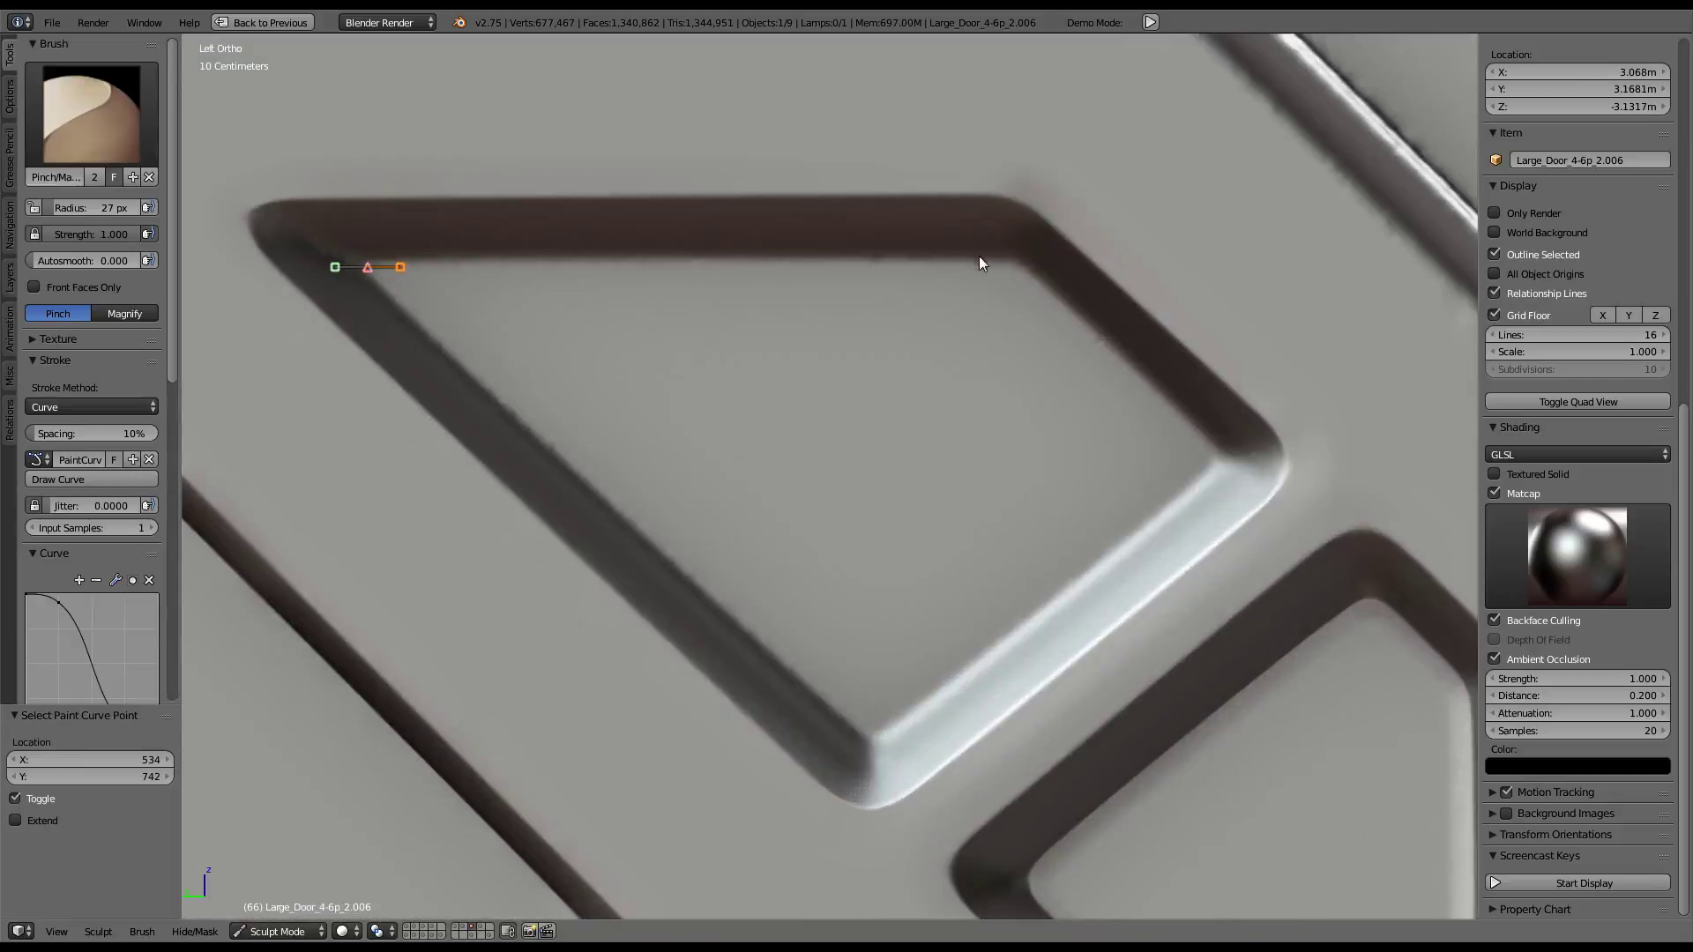
pyautogui.keyDown('ctrl'); pyautogui.moveTo(994, 261); pyautogui.dragTo(1076, 306, button='right'); pyautogui.keyUp('ctrl')
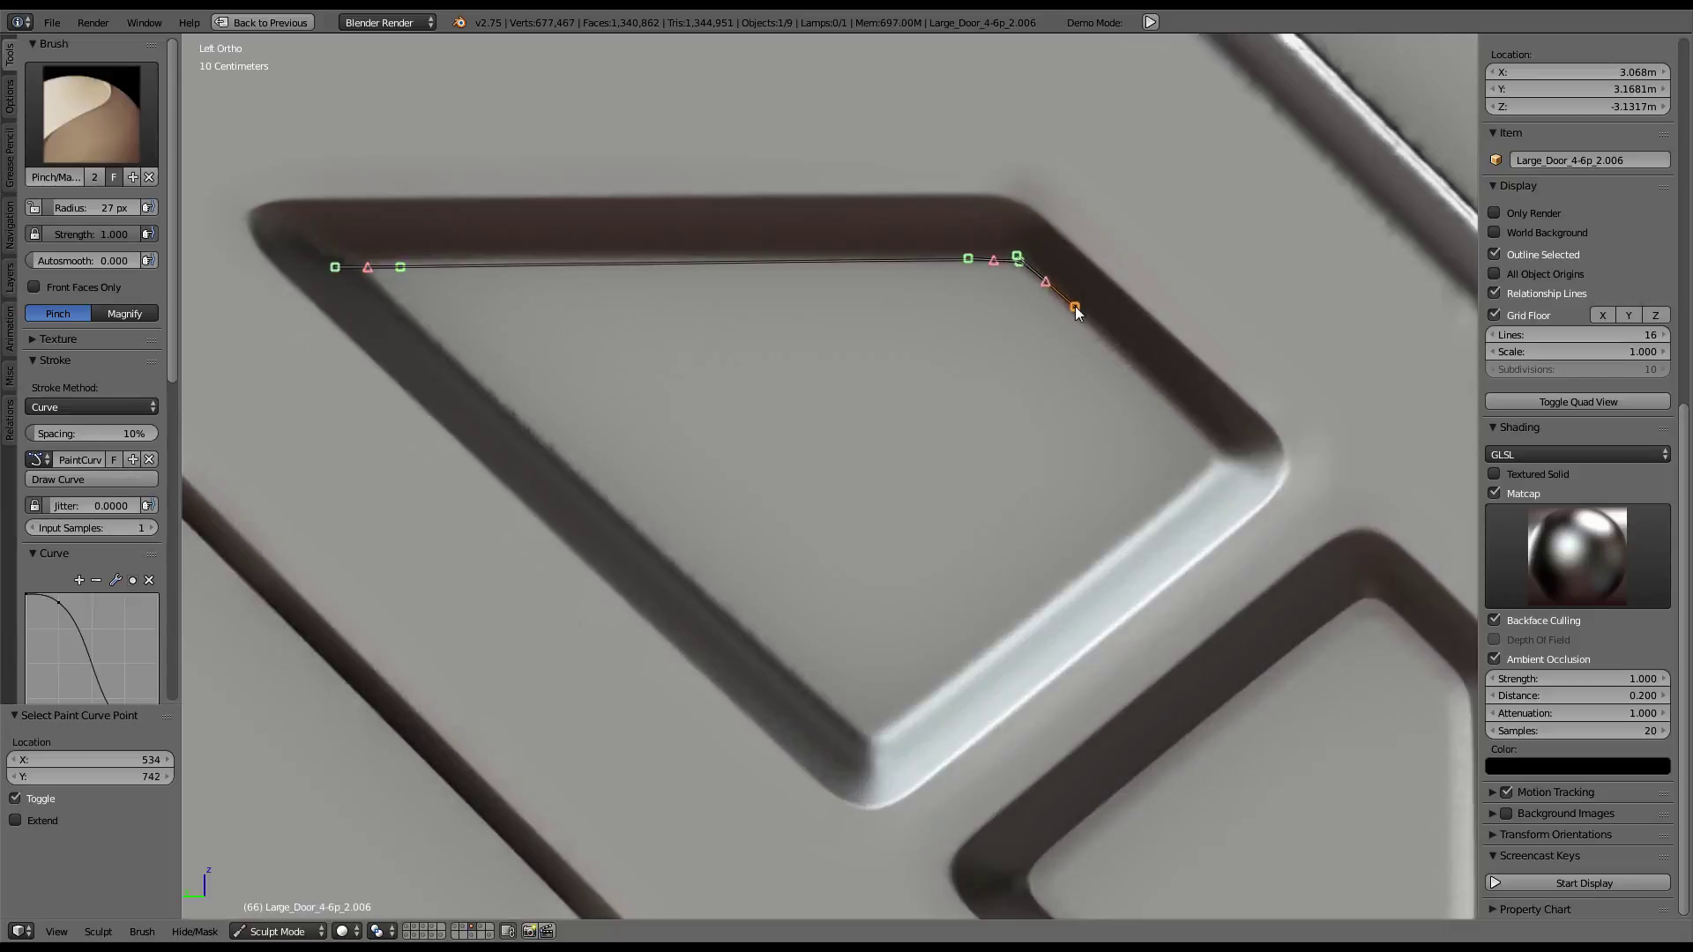
pyautogui.rightClick(905, 299)
pyautogui.press('Return')
# Trace a paint curve around the whole trapezoid rim and pinch along it twice
pyautogui.keyDown('ctrl'); pyautogui.moveTo(360, 261); pyautogui.dragTo(400, 263, button='right'); pyautogui.keyUp('ctrl')
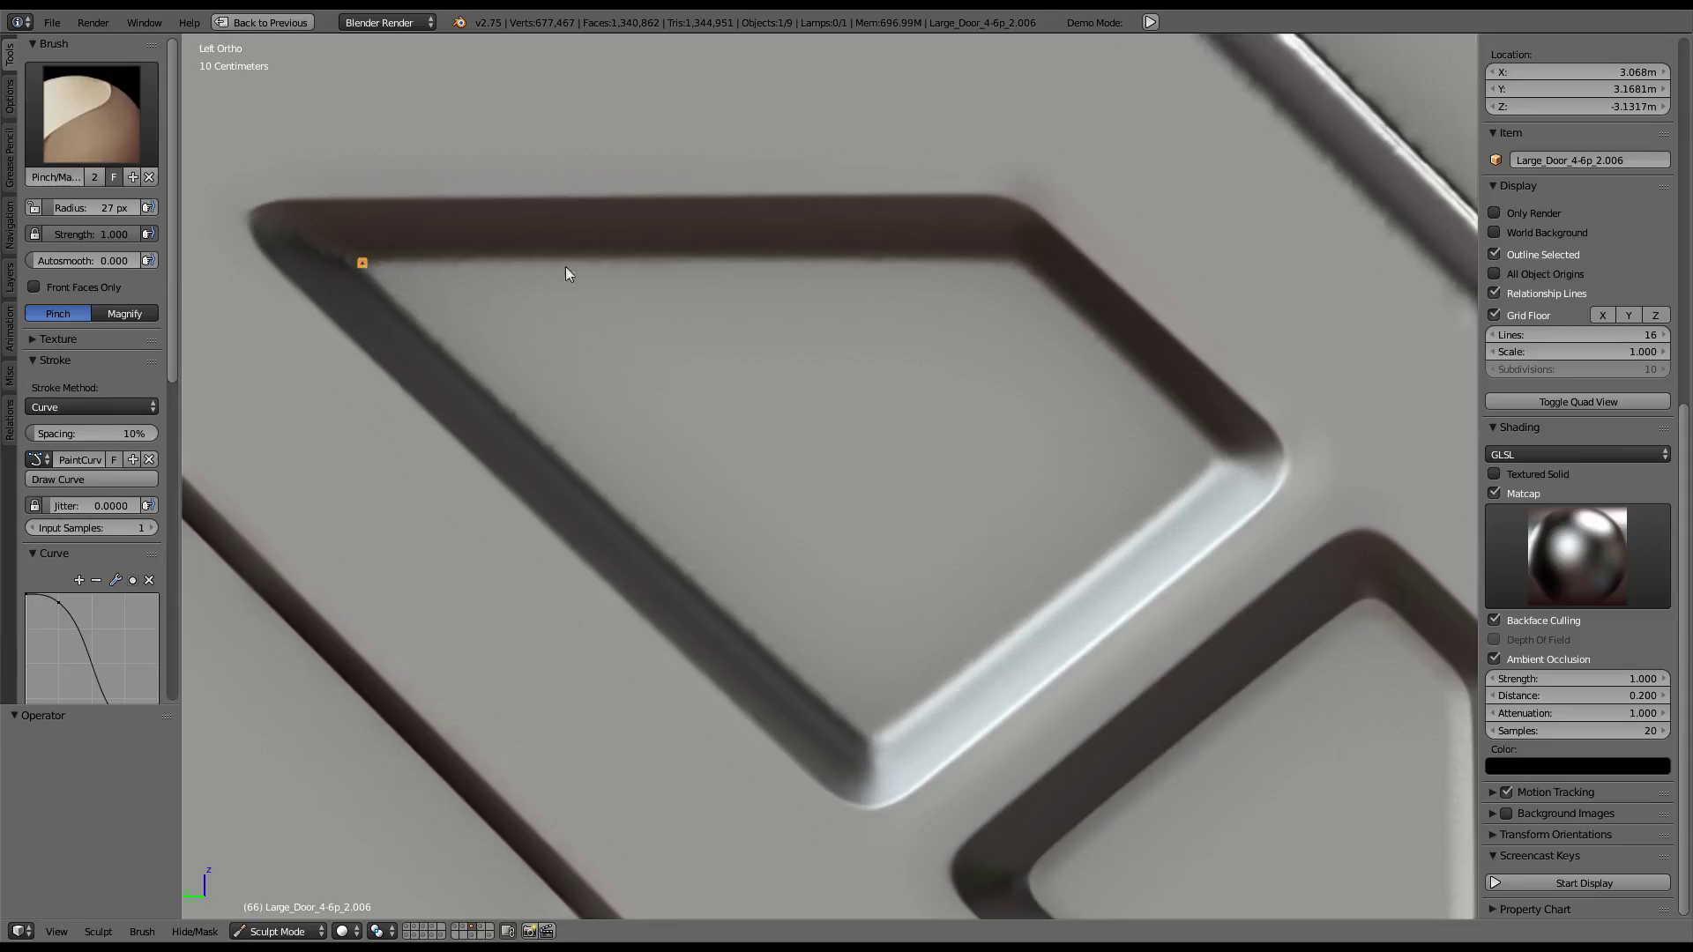
pyautogui.keyDown('ctrl'); pyautogui.moveTo(956, 261); pyautogui.dragTo(1070, 304, button='right'); pyautogui.keyUp('ctrl')
pyautogui.keyDown('ctrl'); pyautogui.moveTo(1205, 436); pyautogui.dragTo(1213, 450, button='right'); pyautogui.keyUp('ctrl')
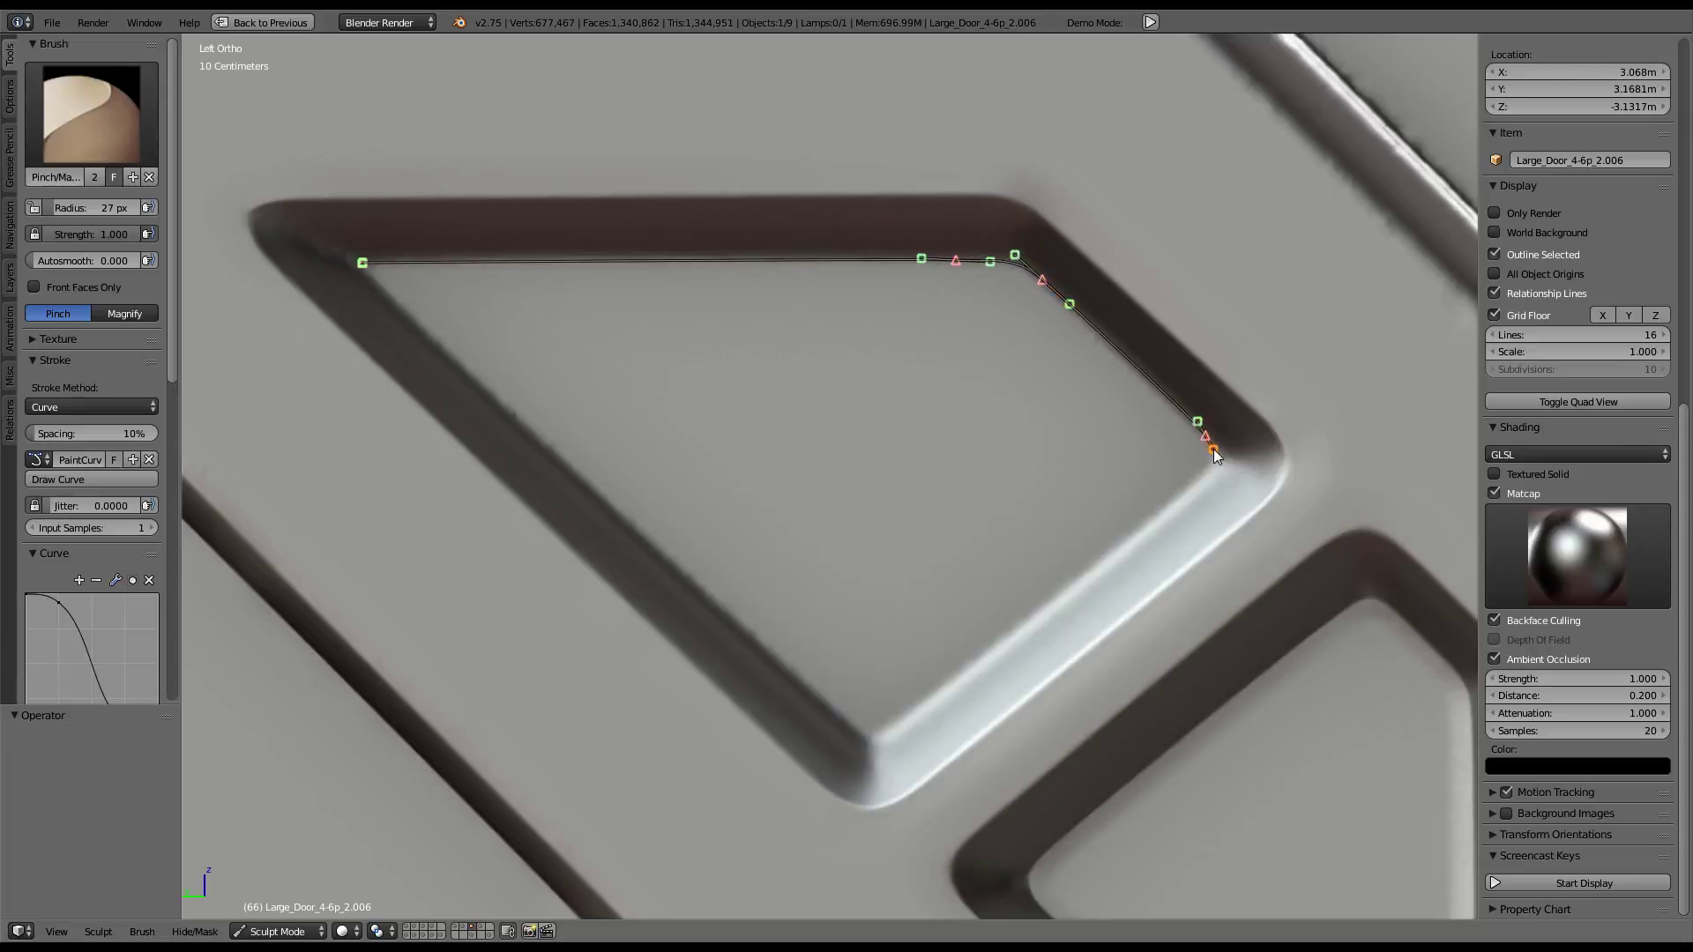
pyautogui.keyDown('ctrl'); pyautogui.moveTo(1167, 508); pyautogui.dragTo(1153, 525, button='right'); pyautogui.keyUp('ctrl')
pyautogui.moveTo(909, 719)
pyautogui.keyDown('ctrl'); pyautogui.mouseDown(button='right')
pyautogui.moveTo(813, 696)
pyautogui.moveTo(757, 646)
pyautogui.mouseUp(button='right'); pyautogui.keyUp('ctrl')
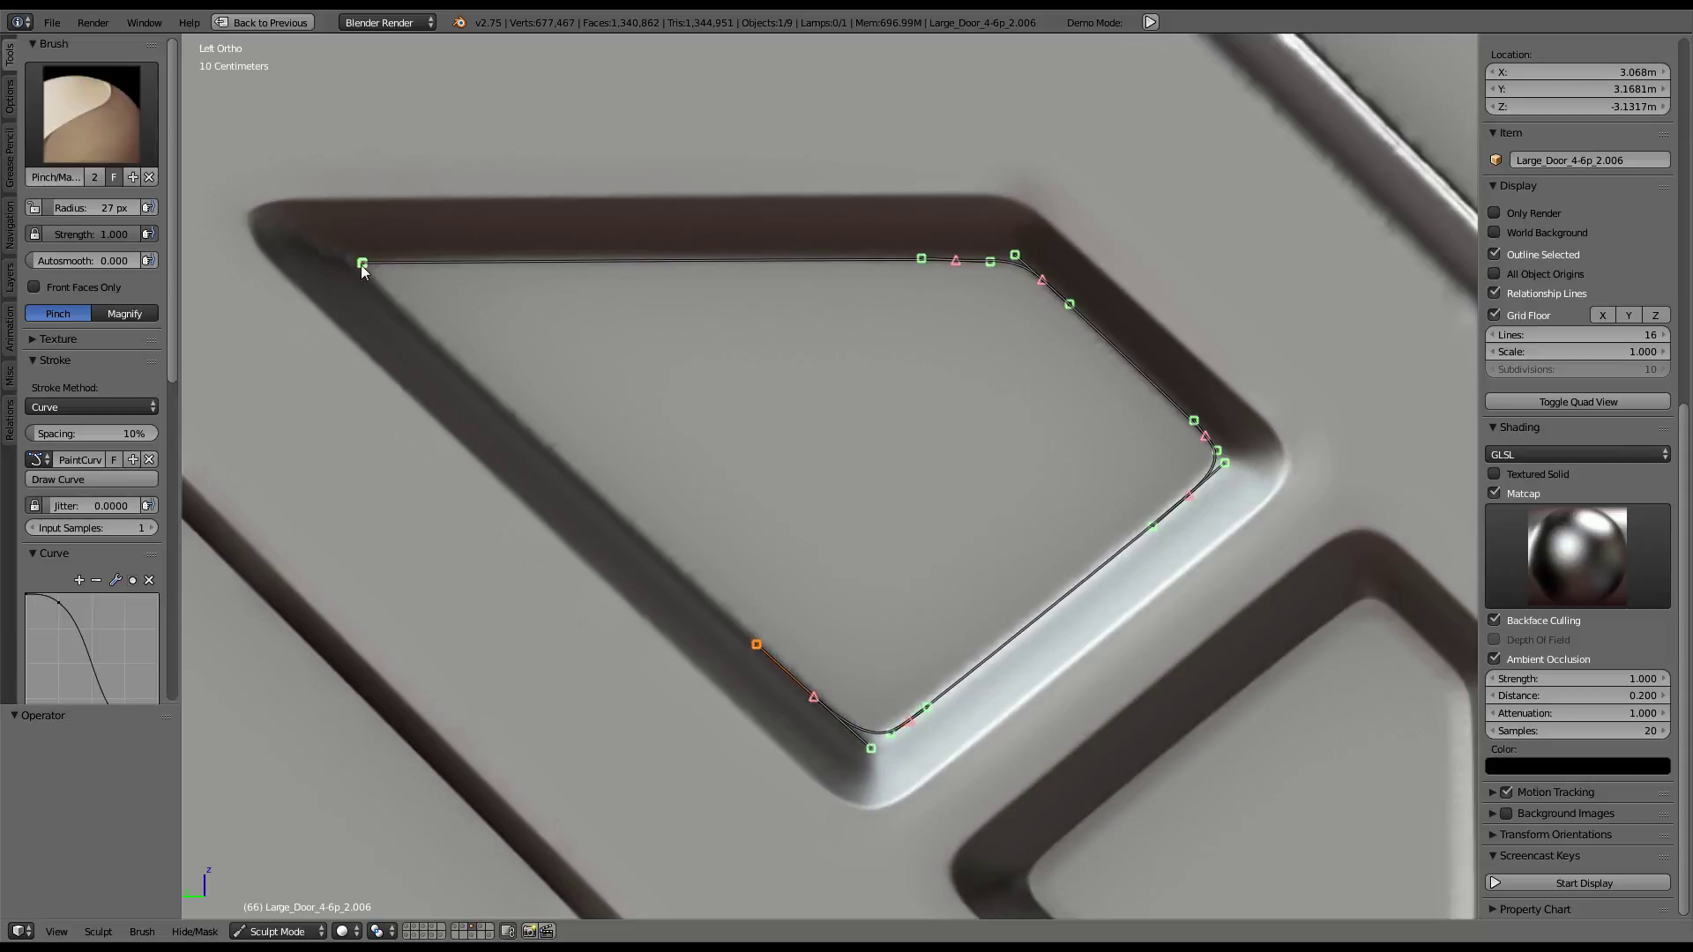
pyautogui.press('Return')
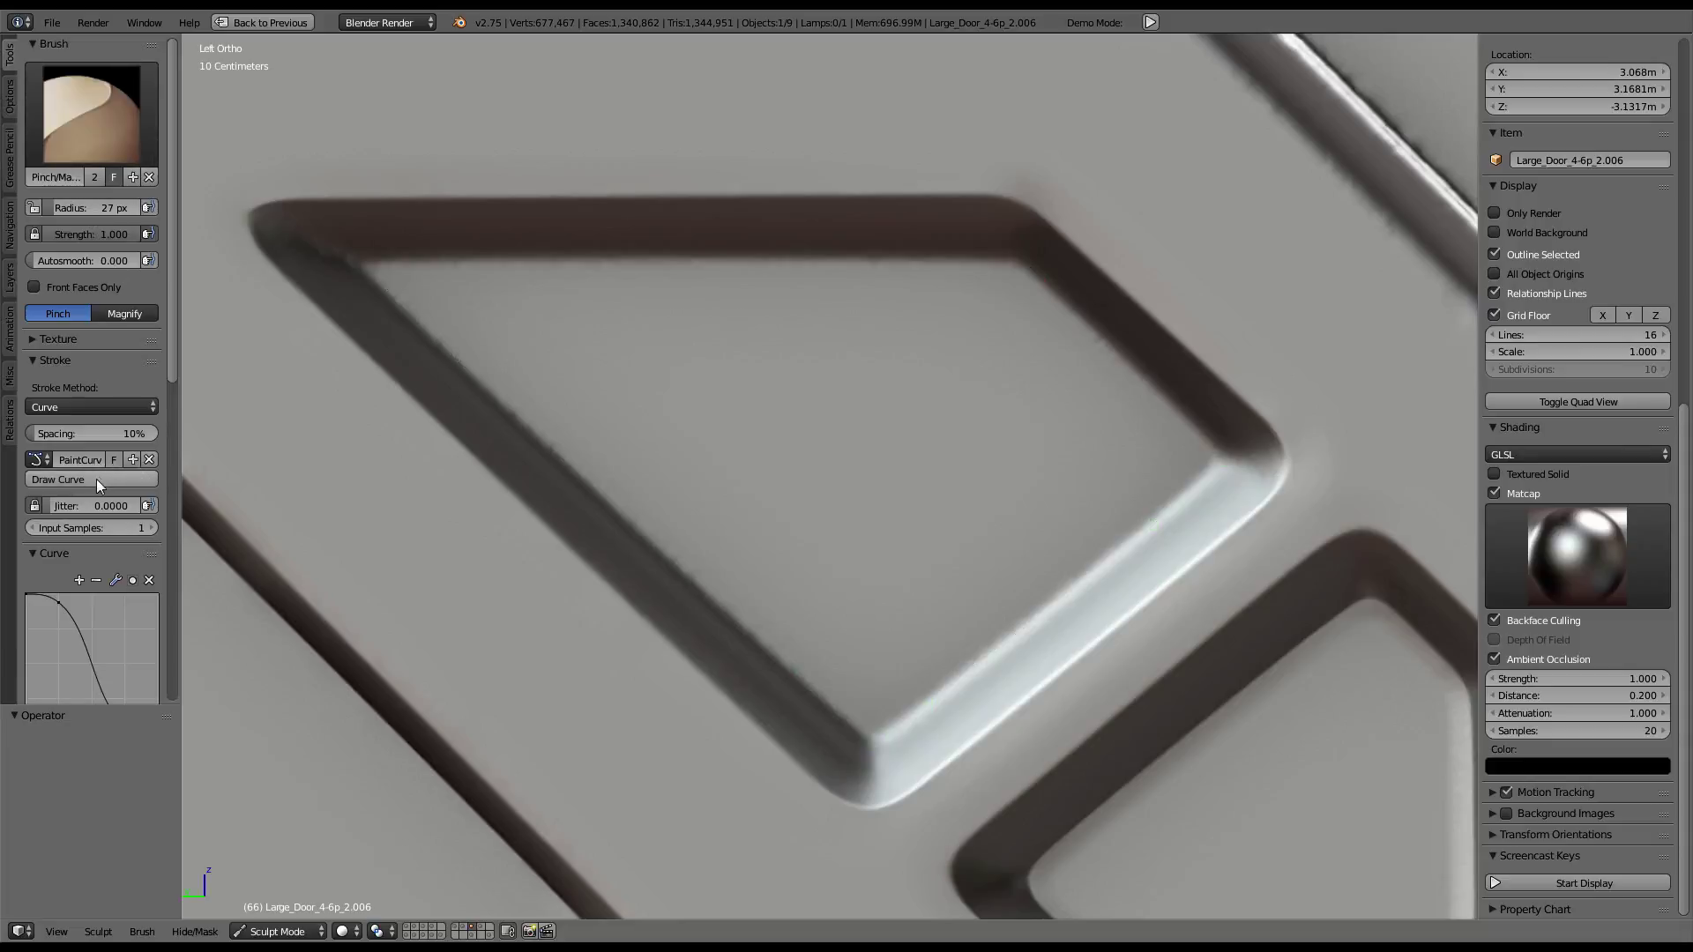
pyautogui.click(97, 480)
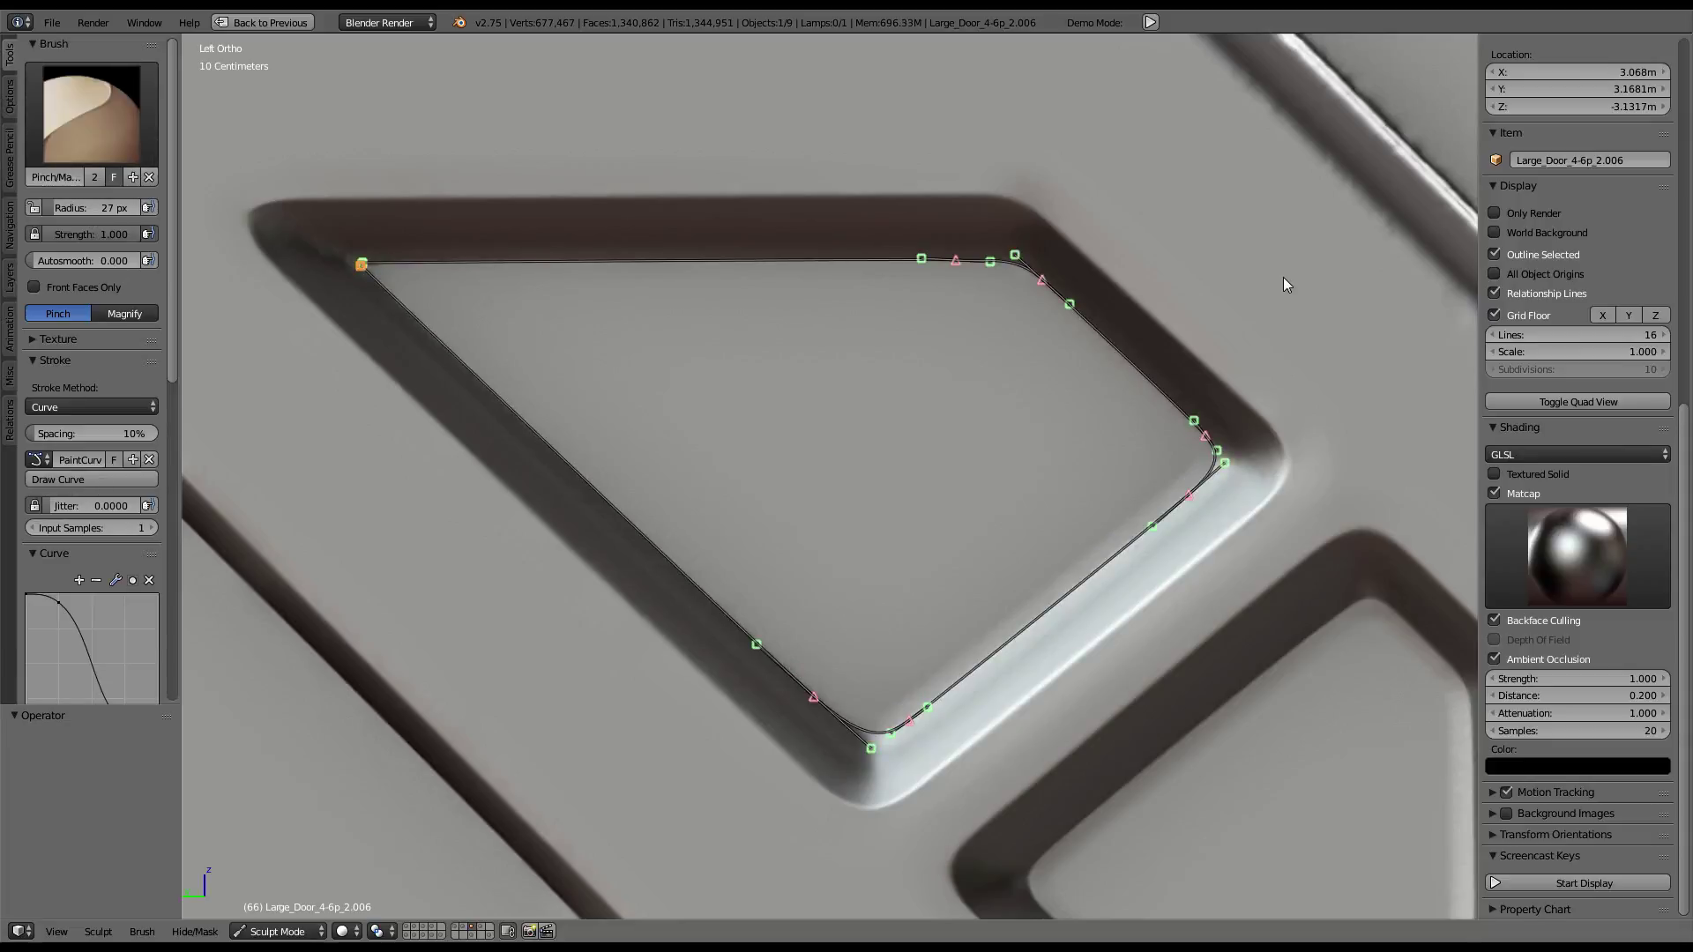
# Zoom and pan the view up to the door panel's top edge
pyautogui.scroll(-3, 1284, 277)
pyautogui.press('a')
pyautogui.scroll(-4, 1137, 243)
pyautogui.scroll(2, 964, 382)
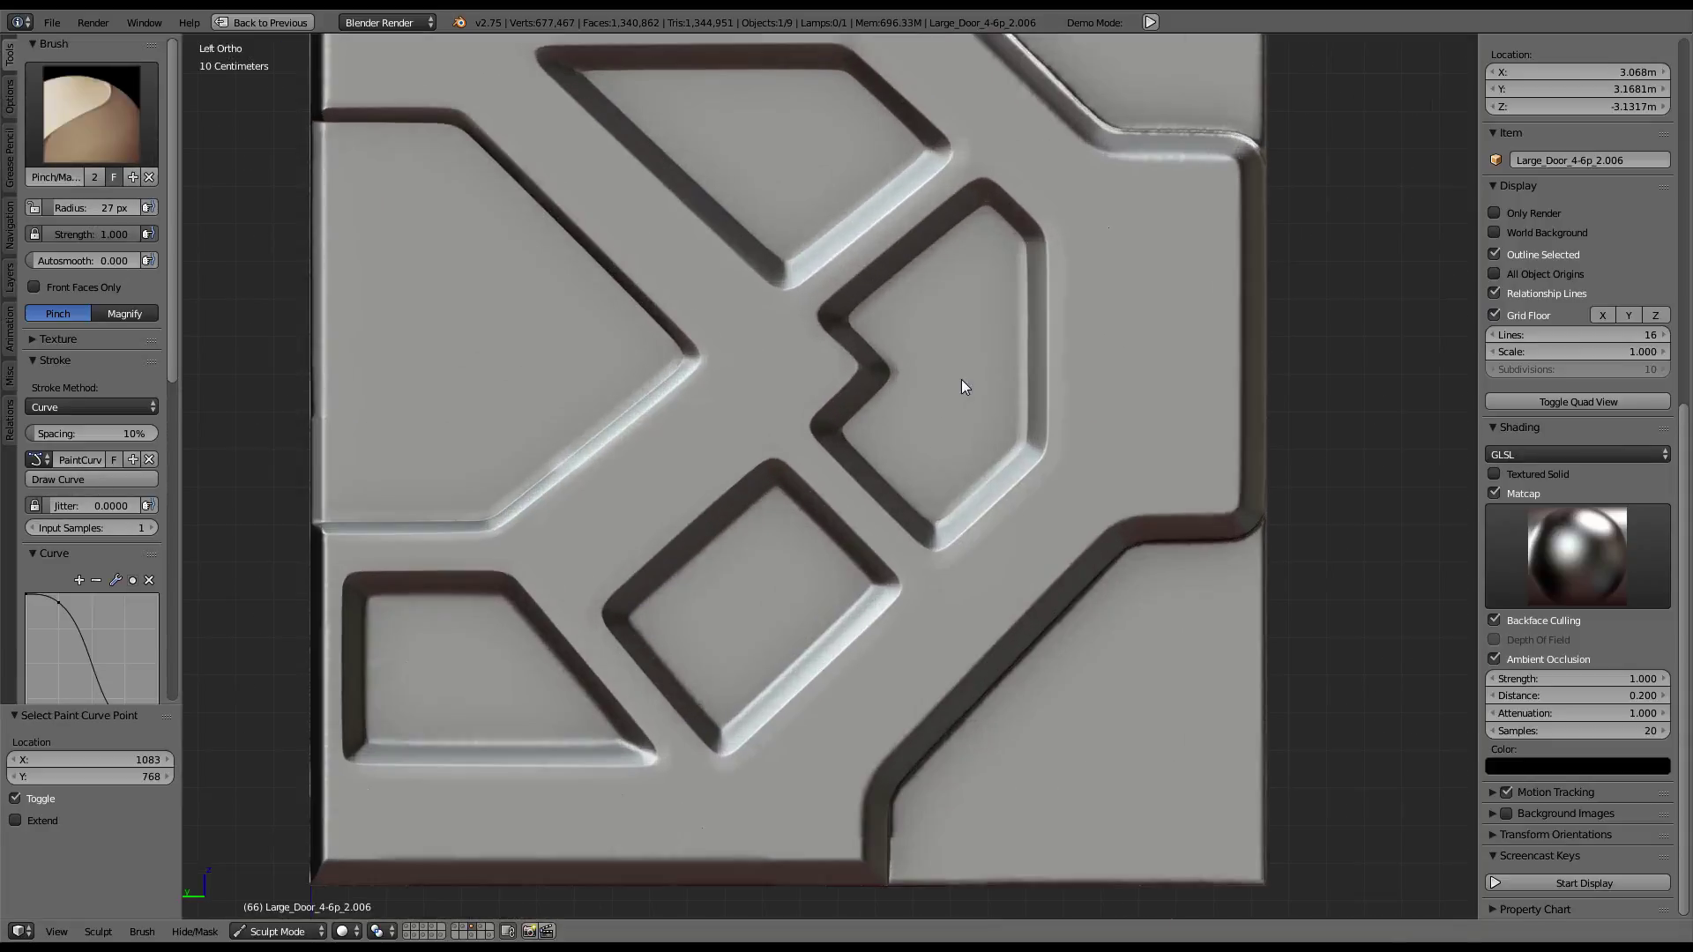
pyautogui.scroll(2, 1123, 283)
pyautogui.scroll(2, 1013, 341)
pyautogui.scroll(-1, 1012, 340)
pyautogui.scroll(3, 964, 321)
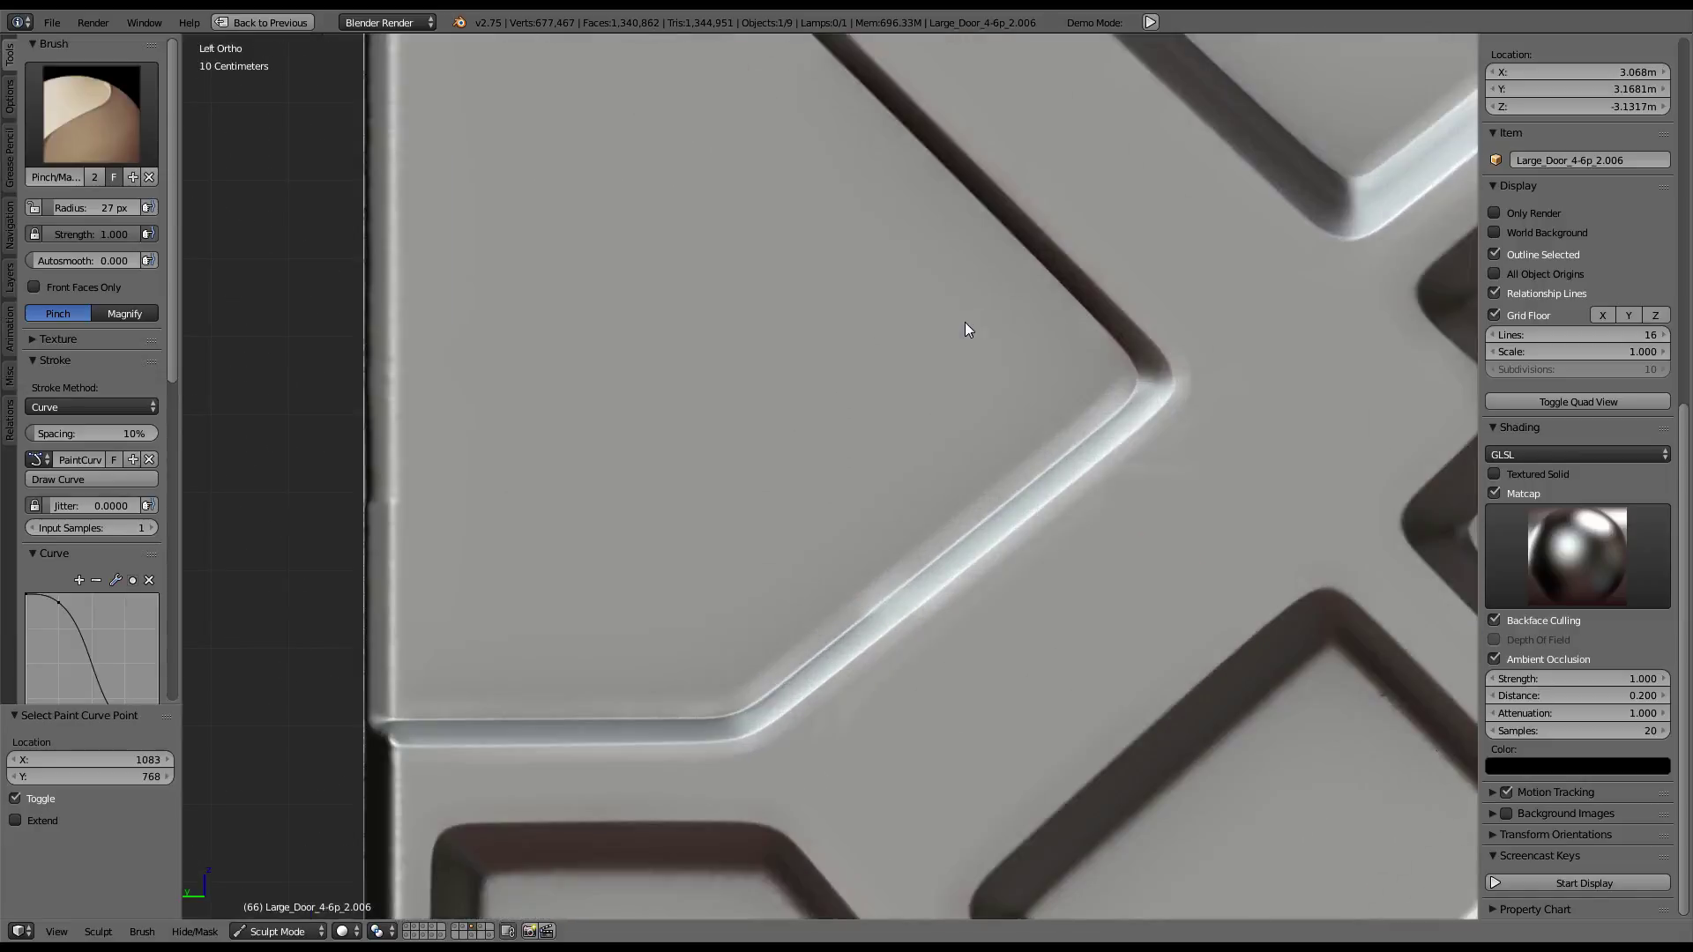
pyautogui.scroll(2, 950, 287)
pyautogui.scroll(-2, 1002, 378)
pyautogui.keyDown('shift'); pyautogui.moveTo(945, 415); pyautogui.dragTo(907, 104, button='middle'); pyautogui.keyUp('shift')
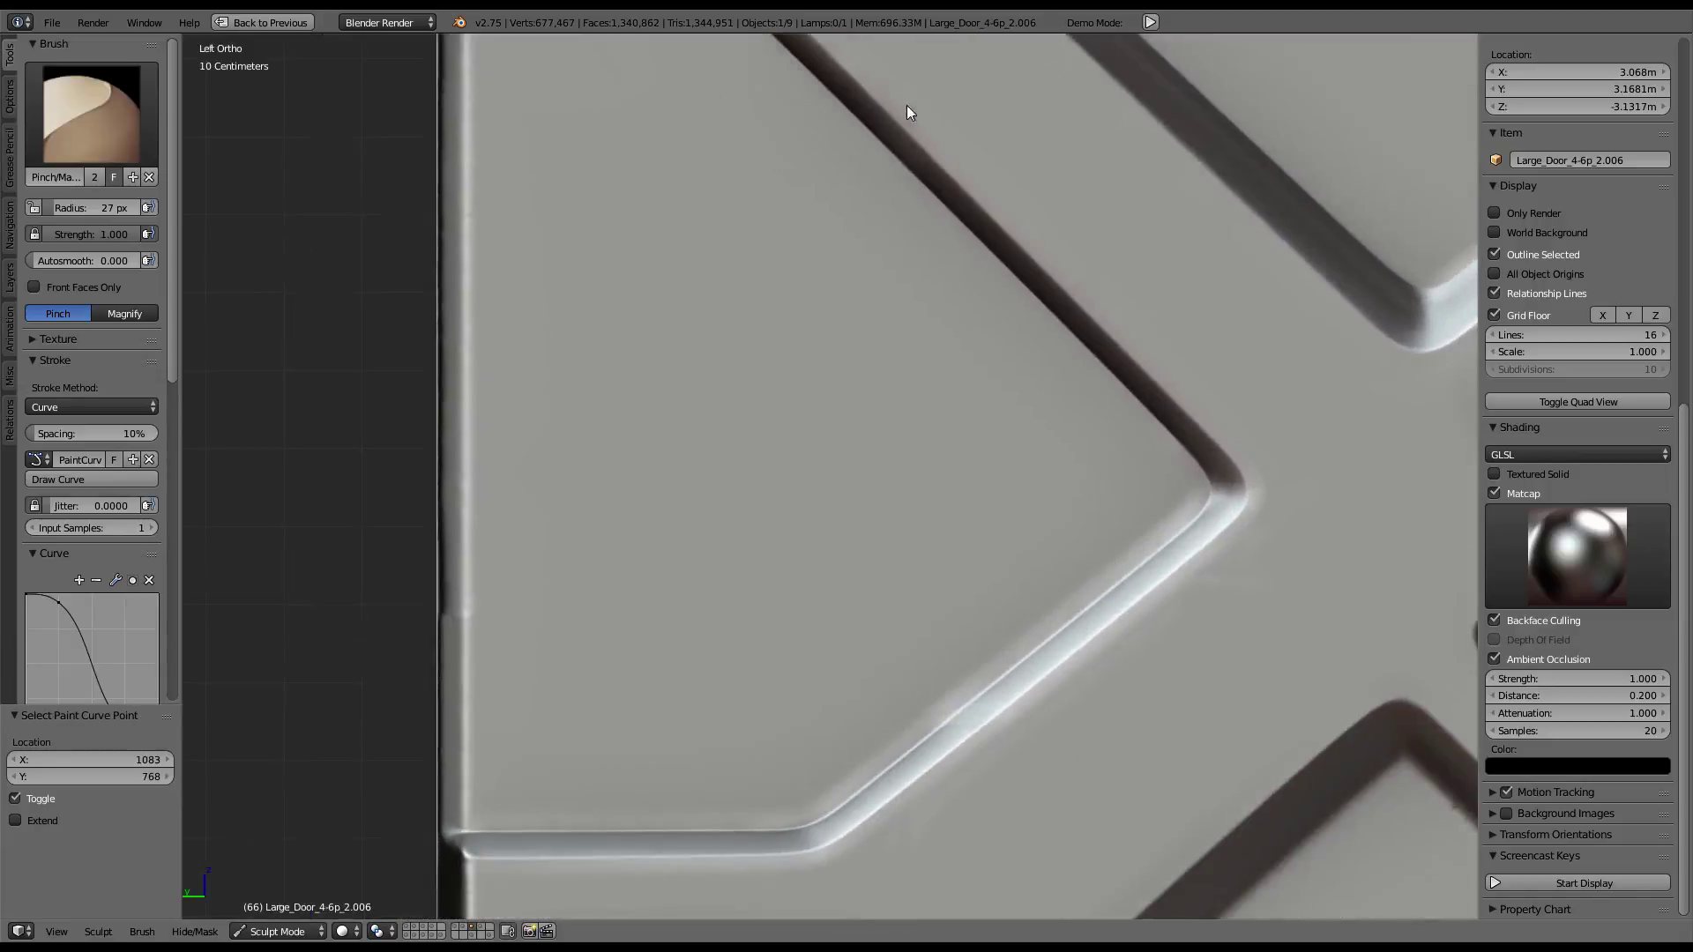
pyautogui.moveTo(848, 515)
pyautogui.keyDown('shift'); pyautogui.mouseDown(button='middle')
pyautogui.moveTo(849, 410)
pyautogui.moveTo(862, 646)
pyautogui.mouseUp(button='middle'); pyautogui.keyUp('shift')
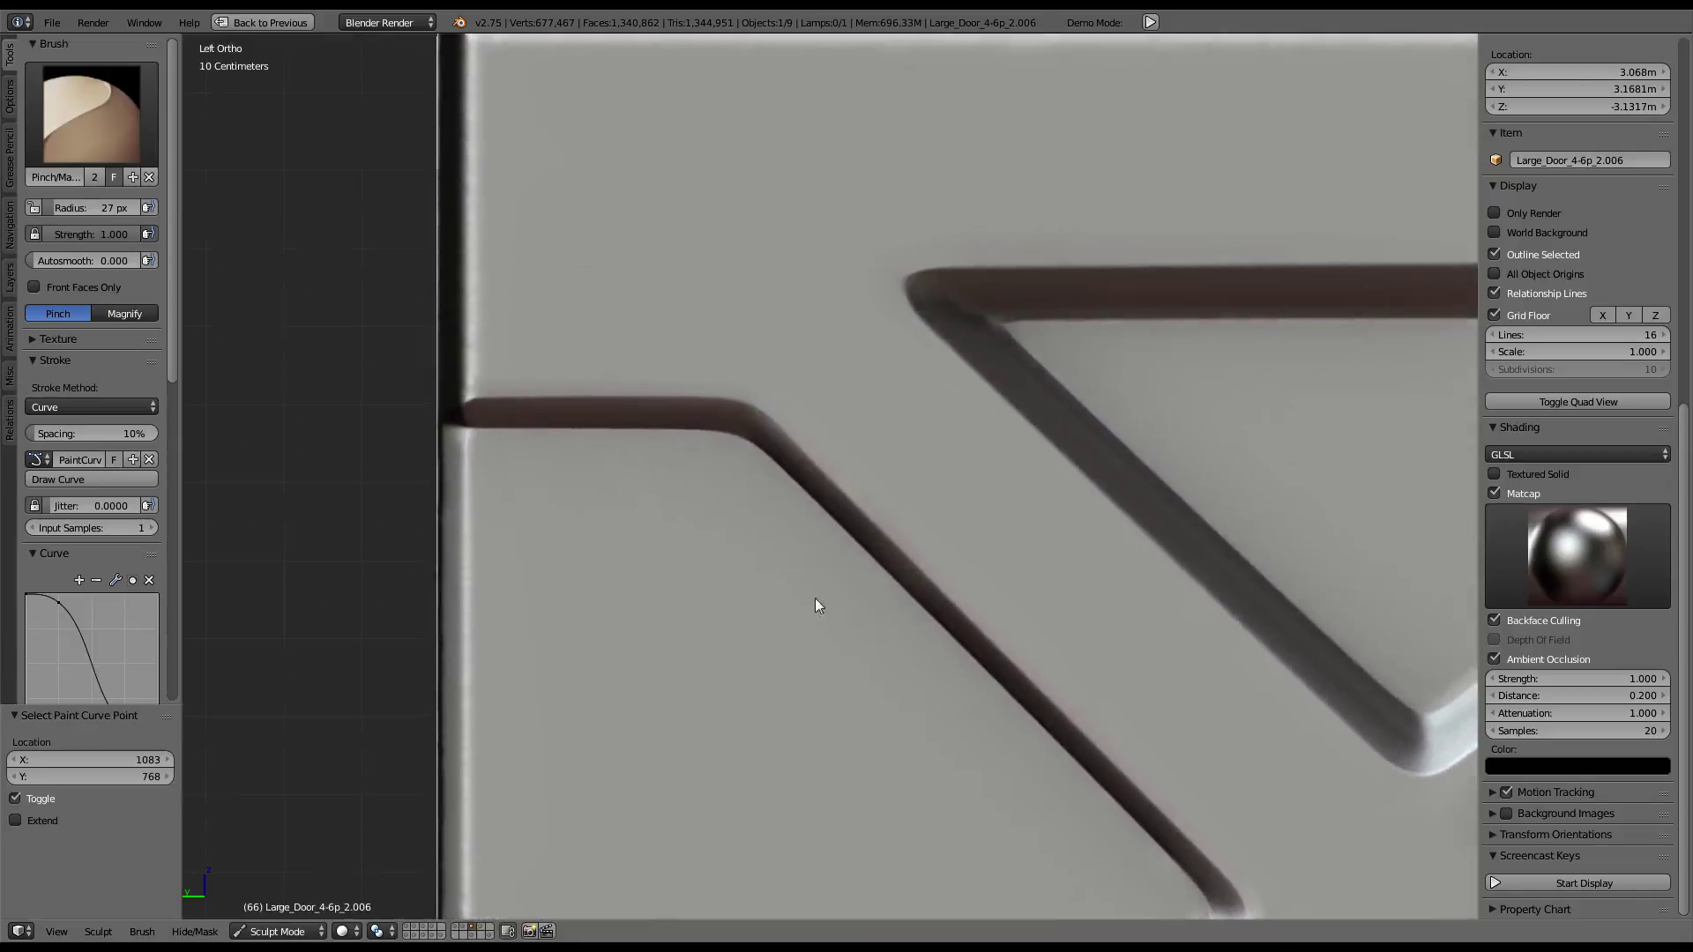
pyautogui.scroll(-2, 652, 414)
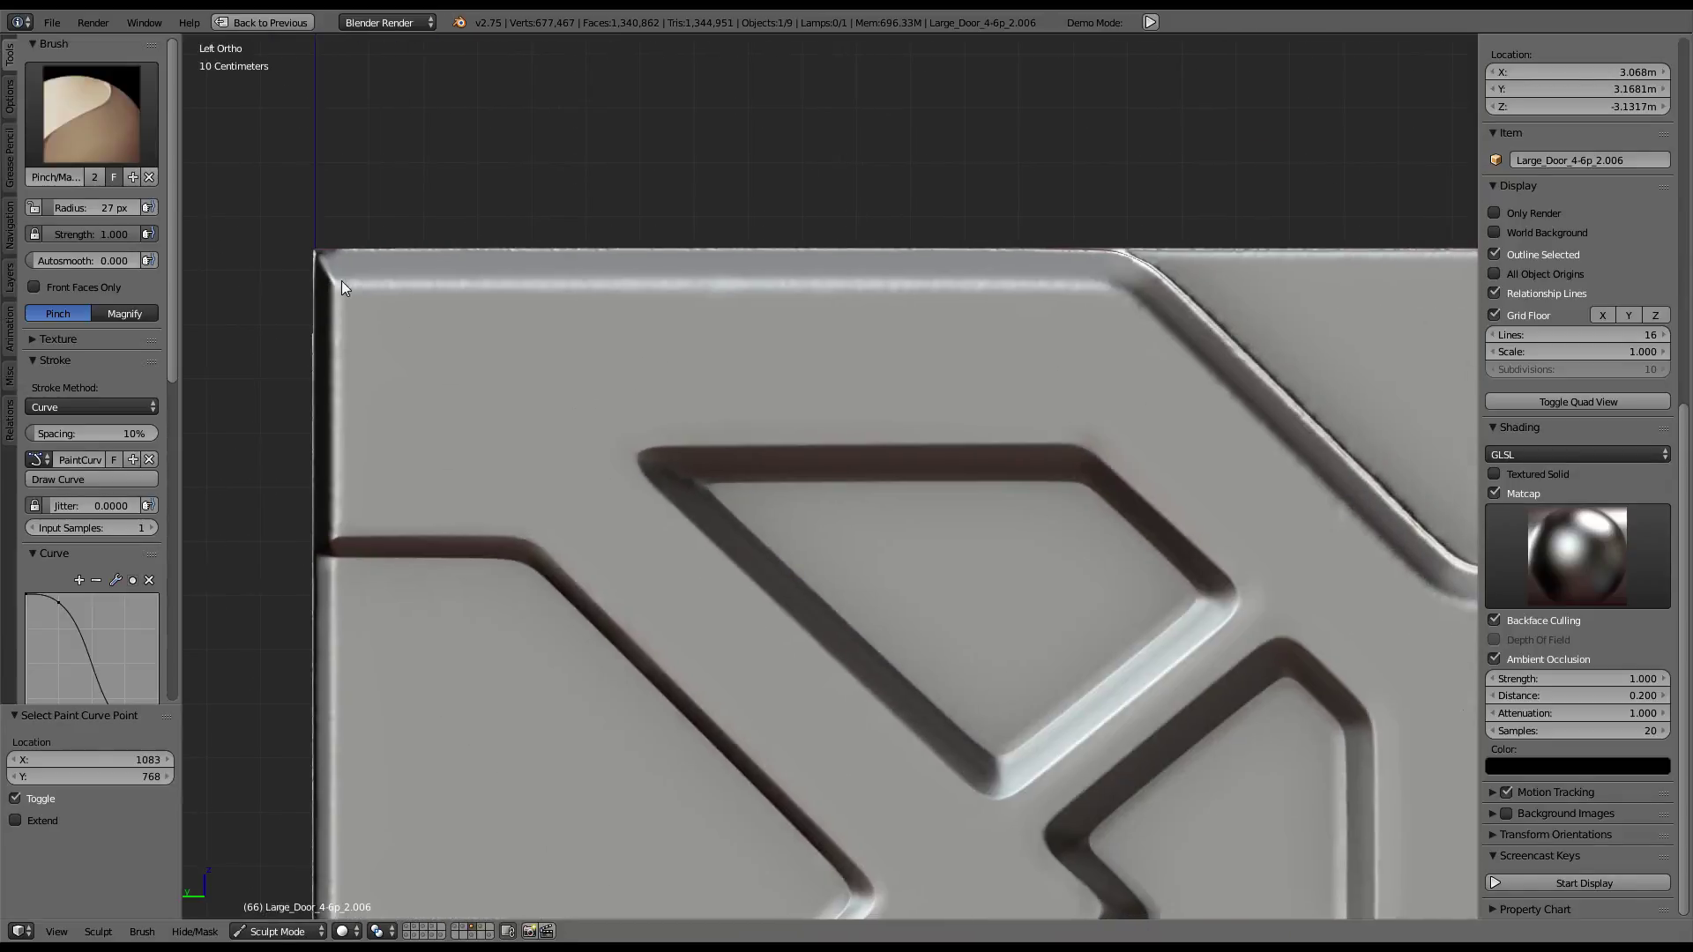
# Start a paint curve near the panel's top-left and reframe the view around that corner
pyautogui.moveTo(341, 280)
pyautogui.keyDown('ctrl'); pyautogui.mouseDown(button='right')
pyautogui.moveTo(421, 284)
pyautogui.moveTo(372, 281)
pyautogui.mouseUp(button='right'); pyautogui.keyUp('ctrl')
pyautogui.scroll(-2, 869, 351)
pyautogui.keyDown('shift'); pyautogui.moveTo(759, 234); pyautogui.dragTo(748, 197, button='middle'); pyautogui.keyUp('shift')
pyautogui.scroll(1, 749, 197)
pyautogui.keyDown('shift'); pyautogui.moveTo(749, 276); pyautogui.dragTo(748, 310, button='middle'); pyautogui.keyUp('shift')
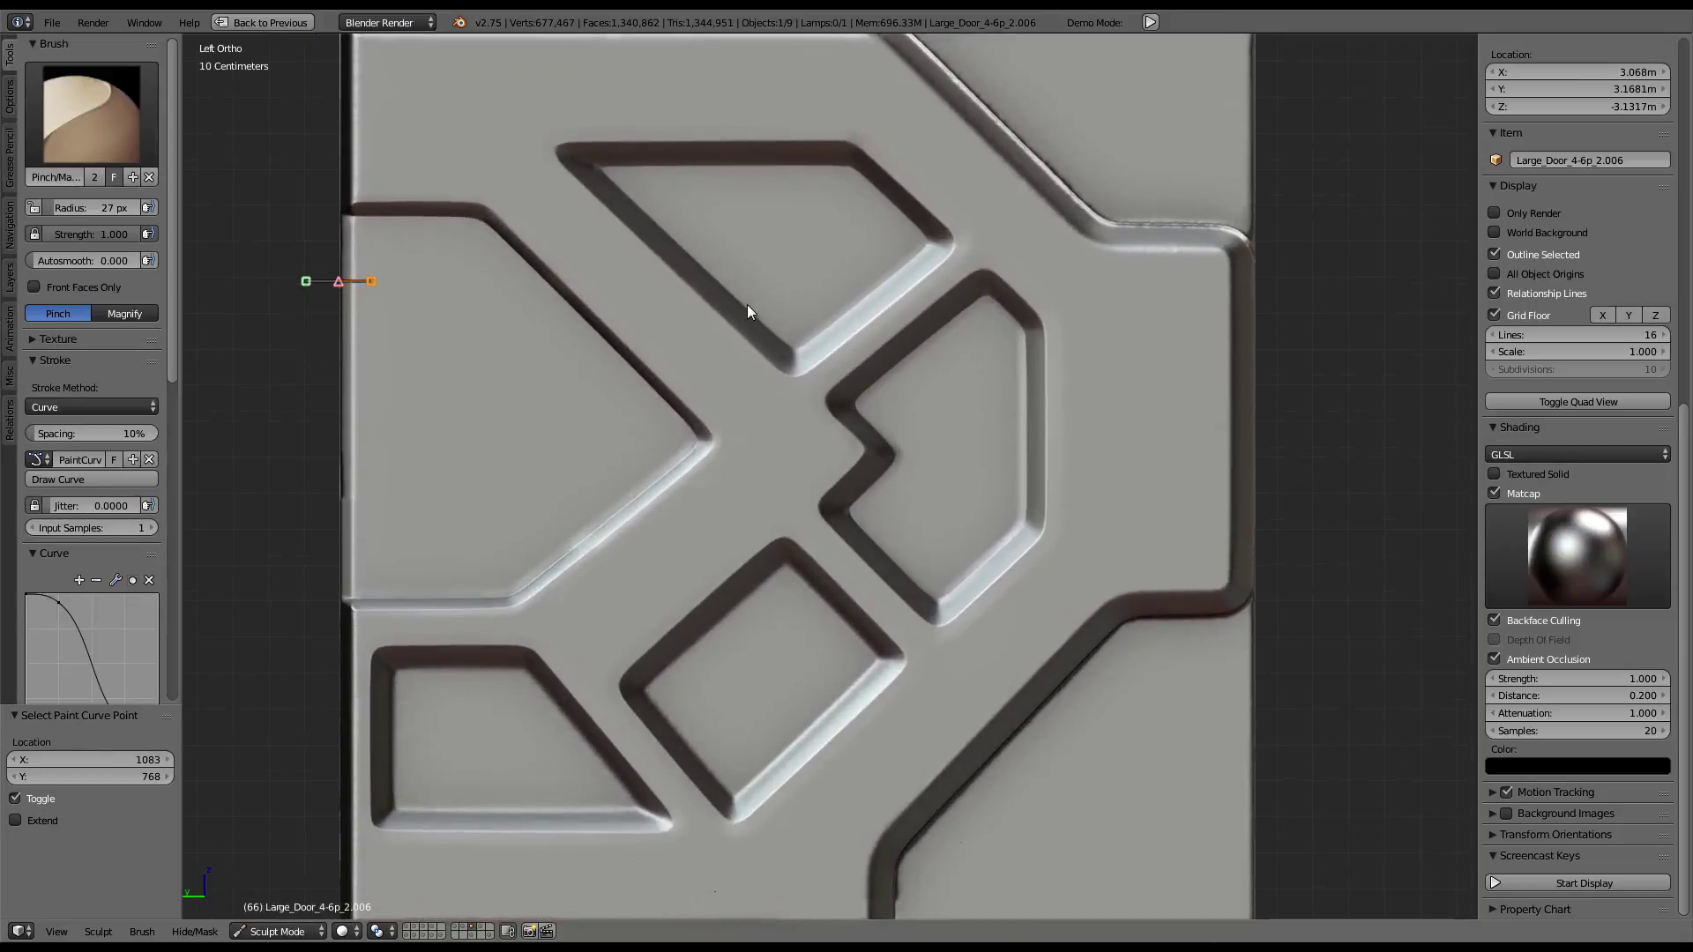
pyautogui.scroll(-1, 748, 305)
pyautogui.scroll(3, 716, 273)
pyautogui.keyDown('shift'); pyautogui.moveTo(817, 423); pyautogui.dragTo(821, 477, button='middle'); pyautogui.keyUp('shift')
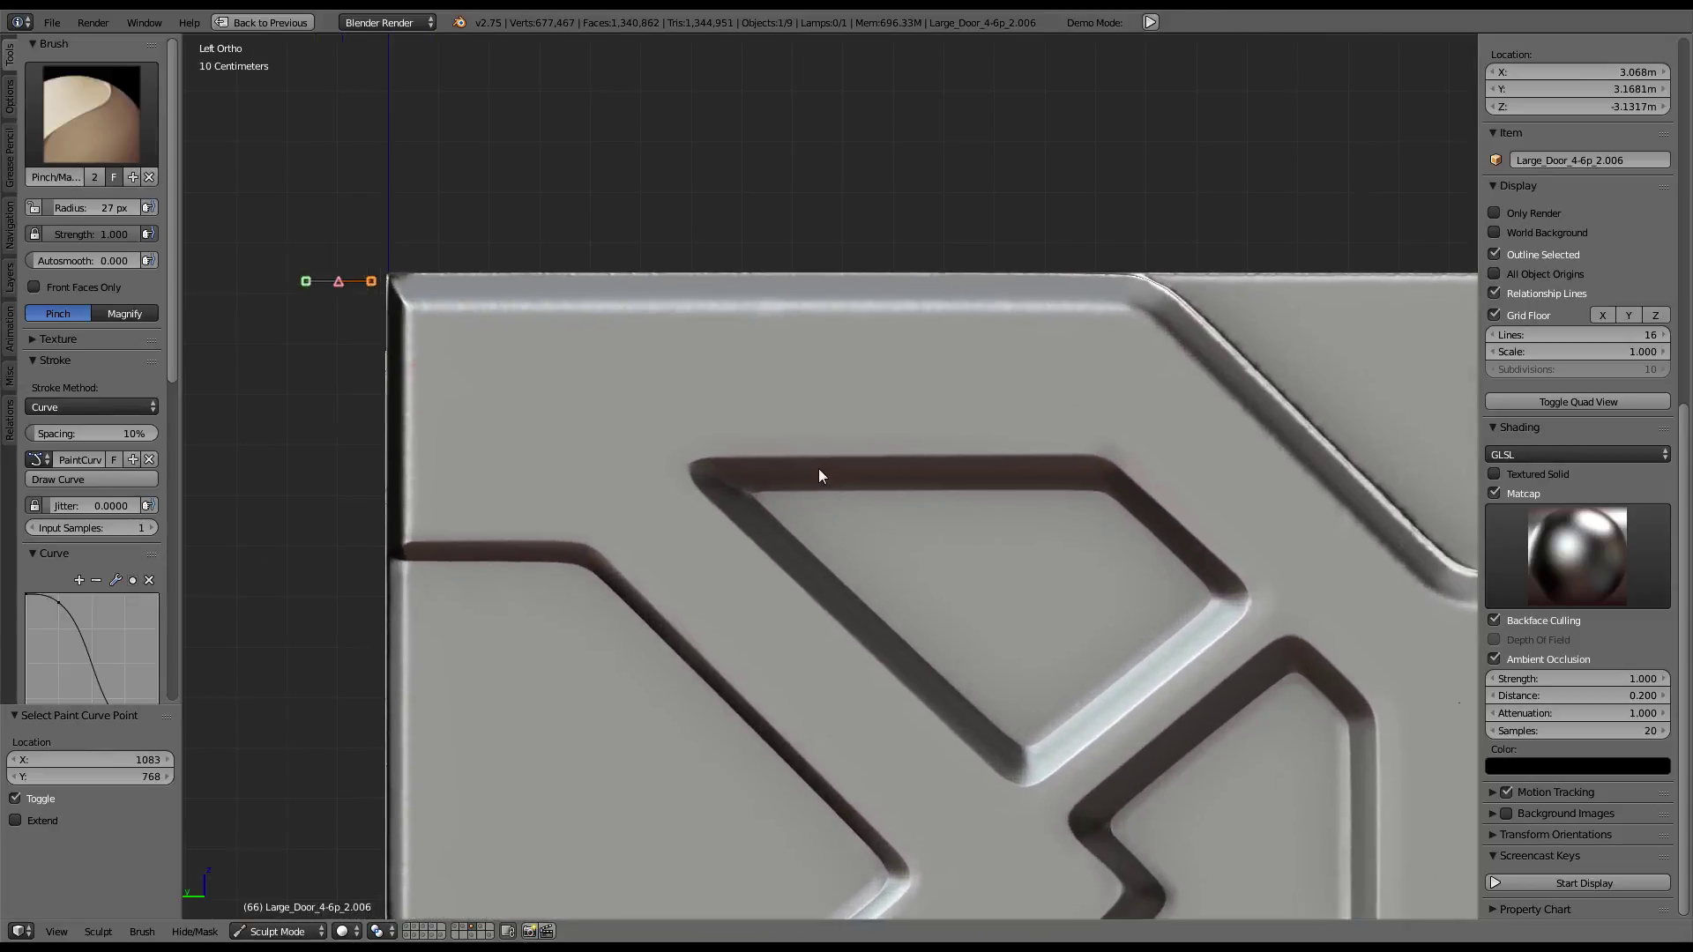
pyautogui.scroll(2, 499, 313)
pyautogui.keyDown('shift'); pyautogui.moveTo(499, 310); pyautogui.dragTo(544, 350, button='middle'); pyautogui.keyUp('shift')
# Replace the misplaced curve with one along the panel's top edge and pinch it
pyautogui.press('x')
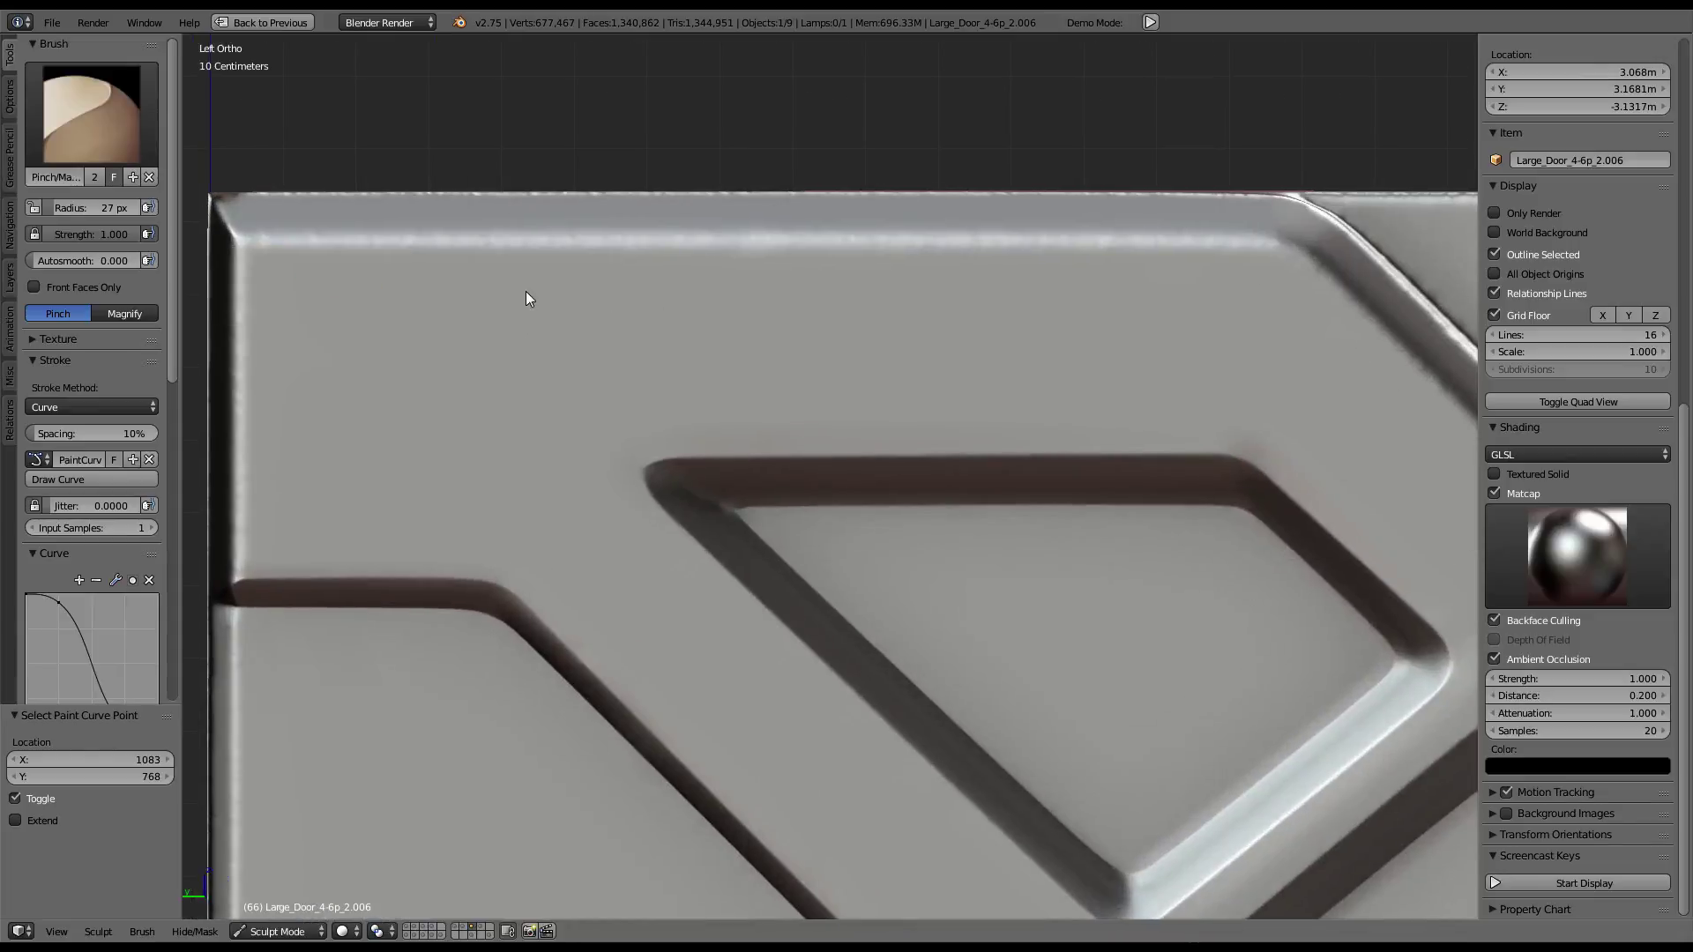
pyautogui.keyDown('ctrl'); pyautogui.moveTo(239, 243); pyautogui.dragTo(283, 244, button='right'); pyautogui.keyUp('ctrl')
pyautogui.keyDown('ctrl'); pyautogui.moveTo(1239, 244); pyautogui.dragTo(1385, 332, button='right'); pyautogui.keyUp('ctrl')
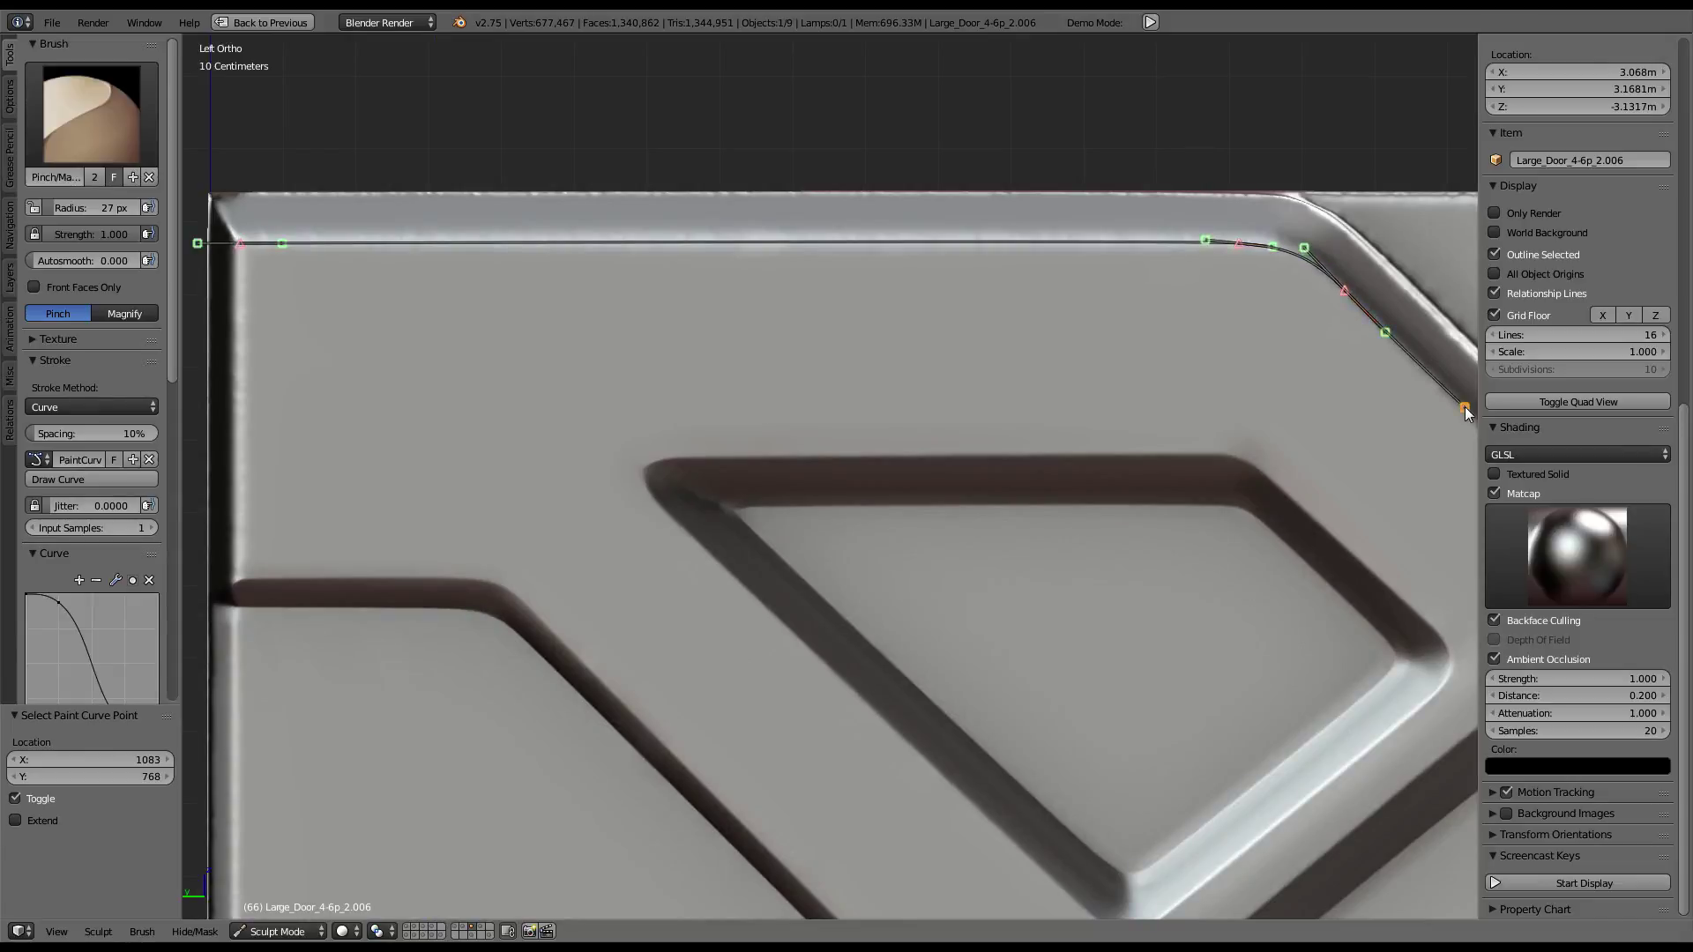
pyautogui.press('Return')
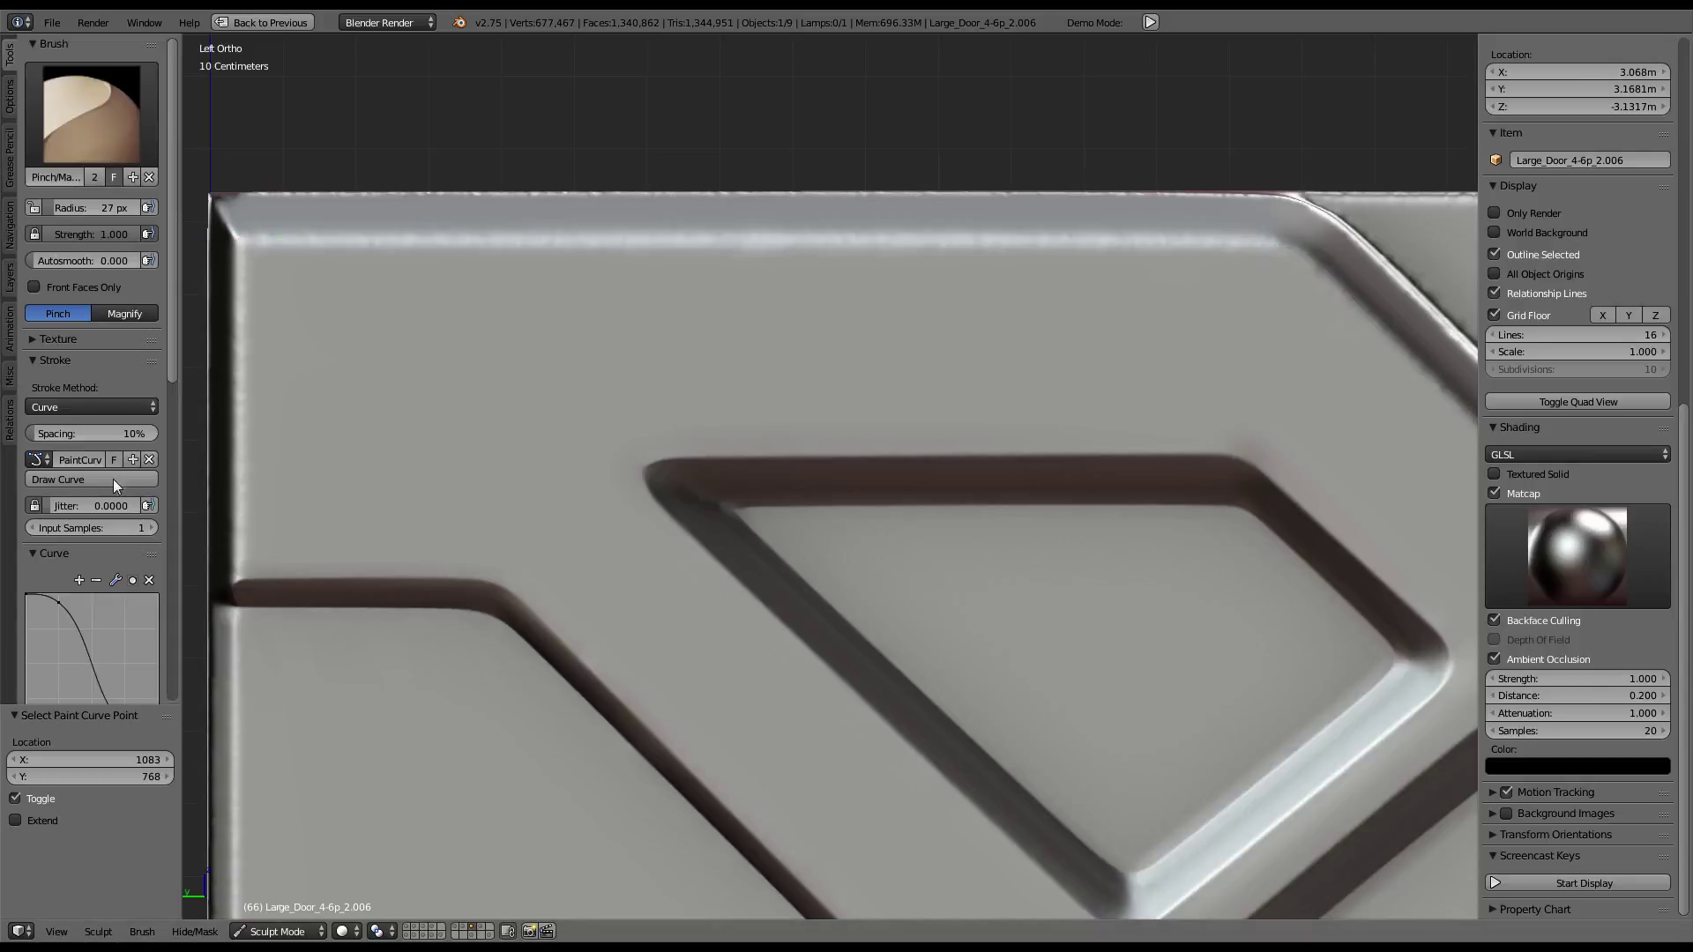
pyautogui.click(113, 483)
# Trace a new paint curve along the diagonal outer edge, around its corner and down the right edge
pyautogui.moveTo(1065, 258)
pyautogui.keyDown('shift'); pyautogui.mouseDown(button='middle')
pyautogui.moveTo(858, 237)
pyautogui.moveTo(644, 265)
pyautogui.moveTo(601, 247)
pyautogui.mouseUp(button='middle'); pyautogui.keyUp('shift')
pyautogui.press('a')
pyautogui.scroll(-3, 857, 230)
pyautogui.scroll(3, 947, 295)
pyautogui.scroll(1, 838, 288)
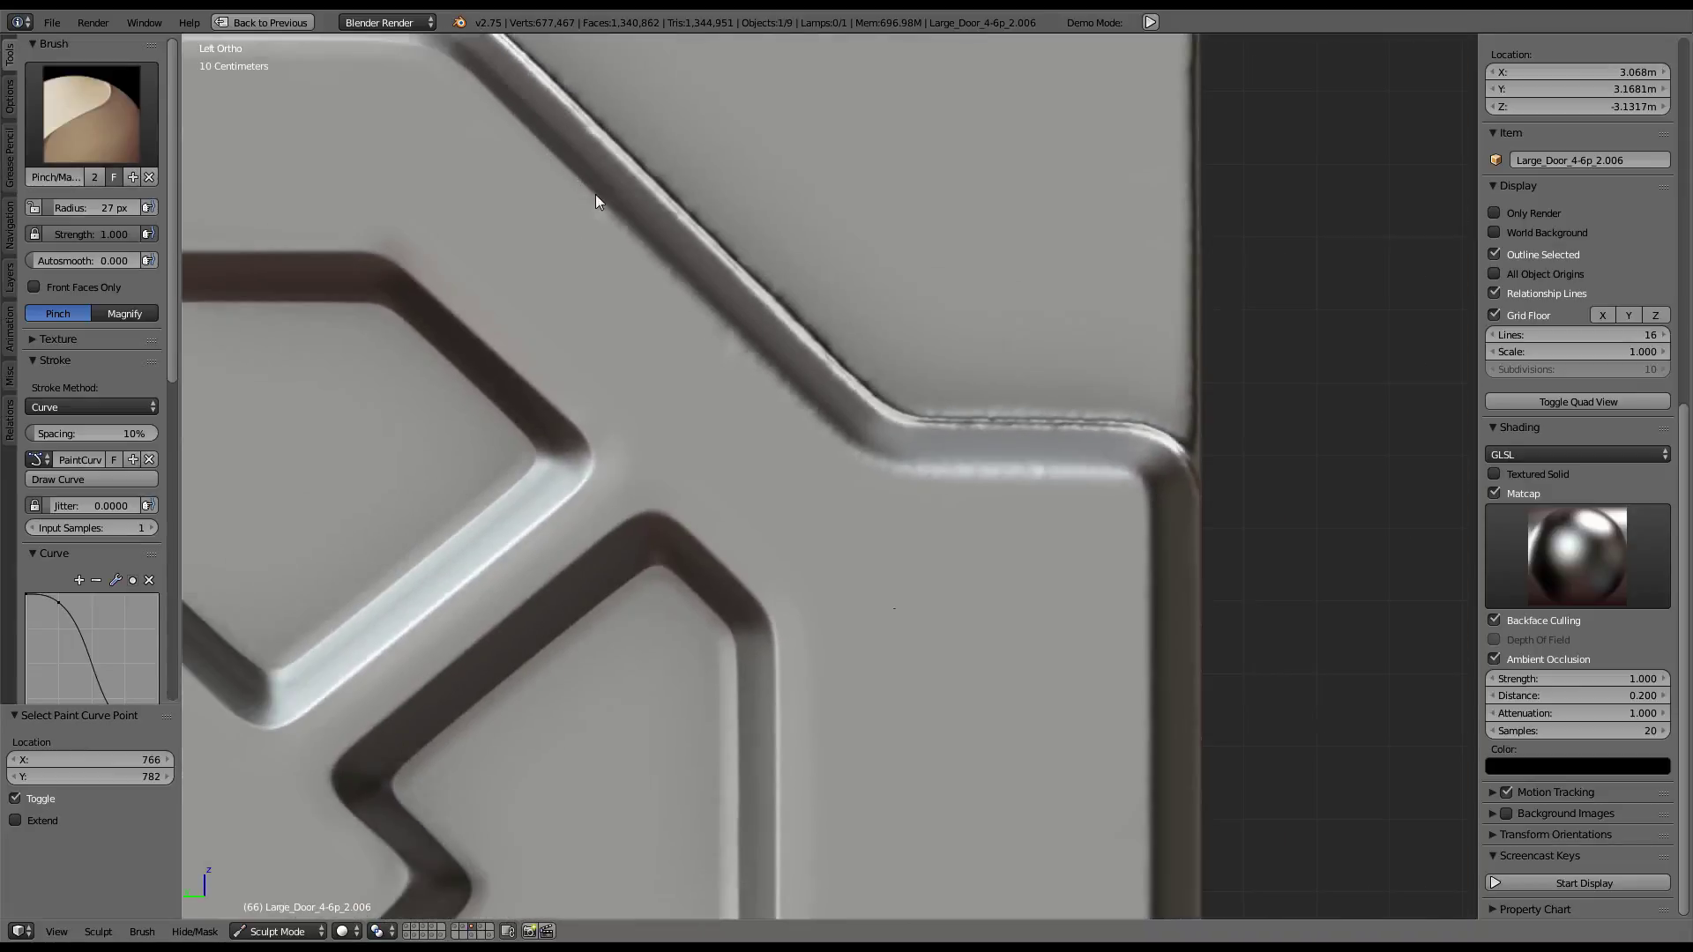
pyautogui.keyDown('ctrl'); pyautogui.moveTo(844, 429); pyautogui.dragTo(967, 474, button='right'); pyautogui.keyUp('ctrl')
pyautogui.keyDown('ctrl'); pyautogui.moveTo(1076, 472); pyautogui.dragTo(1098, 473, button='right'); pyautogui.keyUp('ctrl')
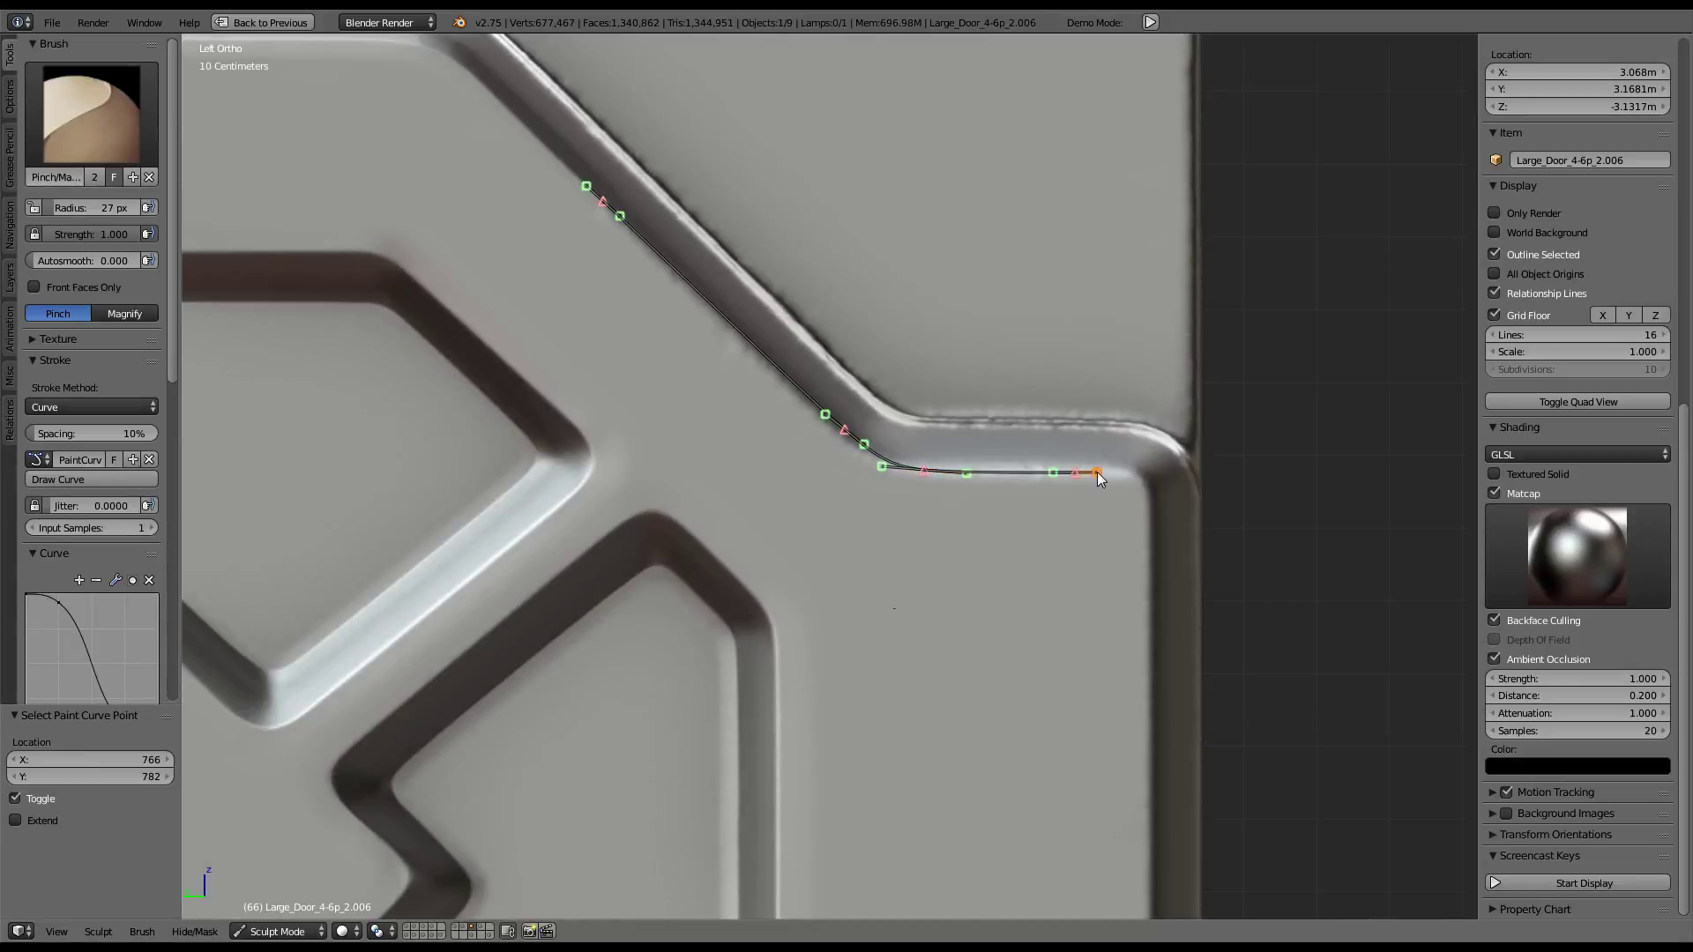
pyautogui.keyDown('ctrl'); pyautogui.moveTo(1152, 536); pyautogui.dragTo(1150, 612, button='right'); pyautogui.keyUp('ctrl')
pyautogui.keyDown('ctrl'); pyautogui.rightClick(1152, 894); pyautogui.keyUp('ctrl')
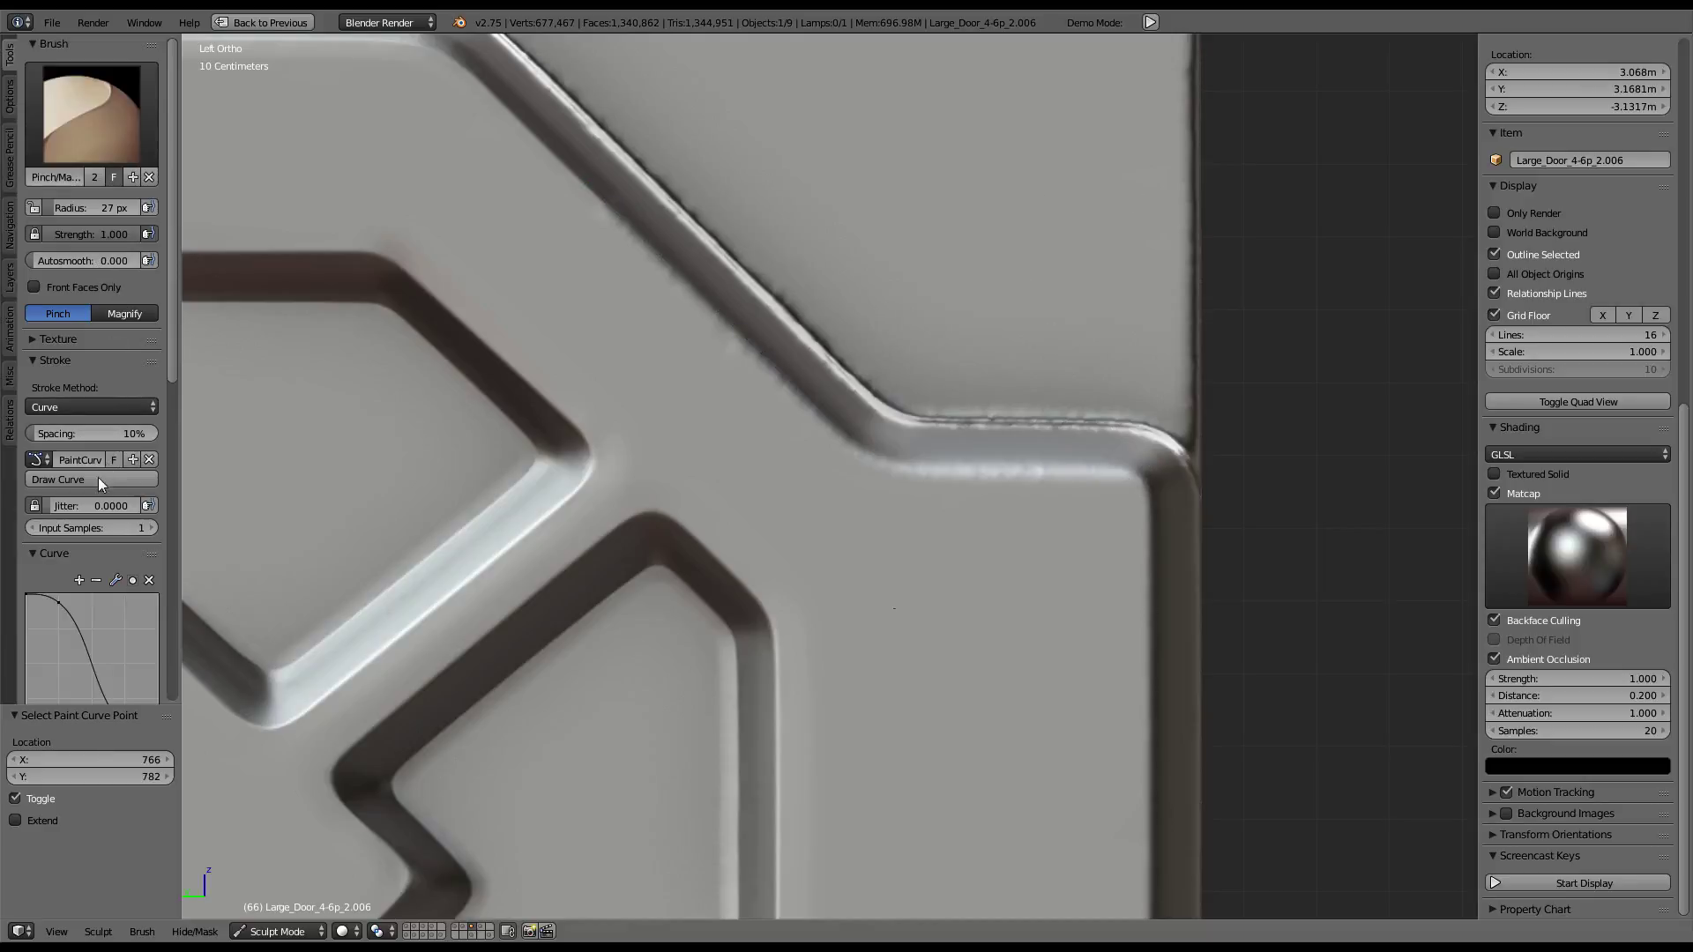
# Frame the panel's bottom edge and pinch the groove's lower corner along a paint curve
pyautogui.scroll(-2, 908, 473)
pyautogui.keyDown('shift'); pyautogui.moveTo(908, 474); pyautogui.dragTo(903, 319, button='middle'); pyautogui.keyUp('shift')
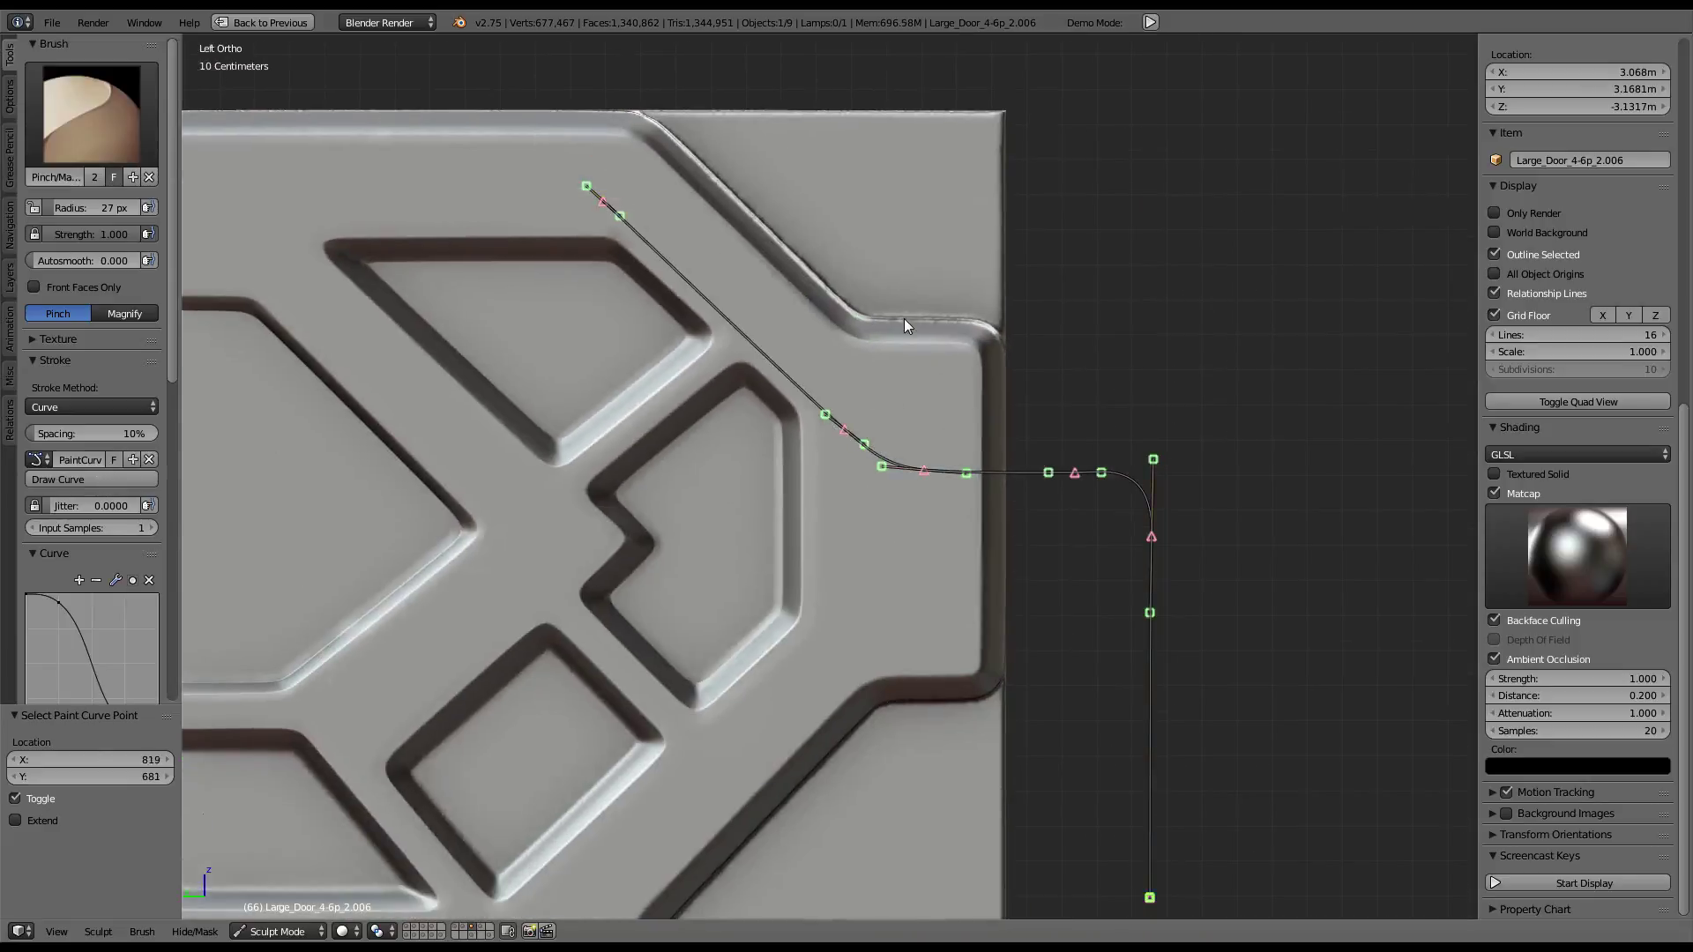
pyautogui.scroll(3, 892, 263)
pyautogui.scroll(-2, 893, 268)
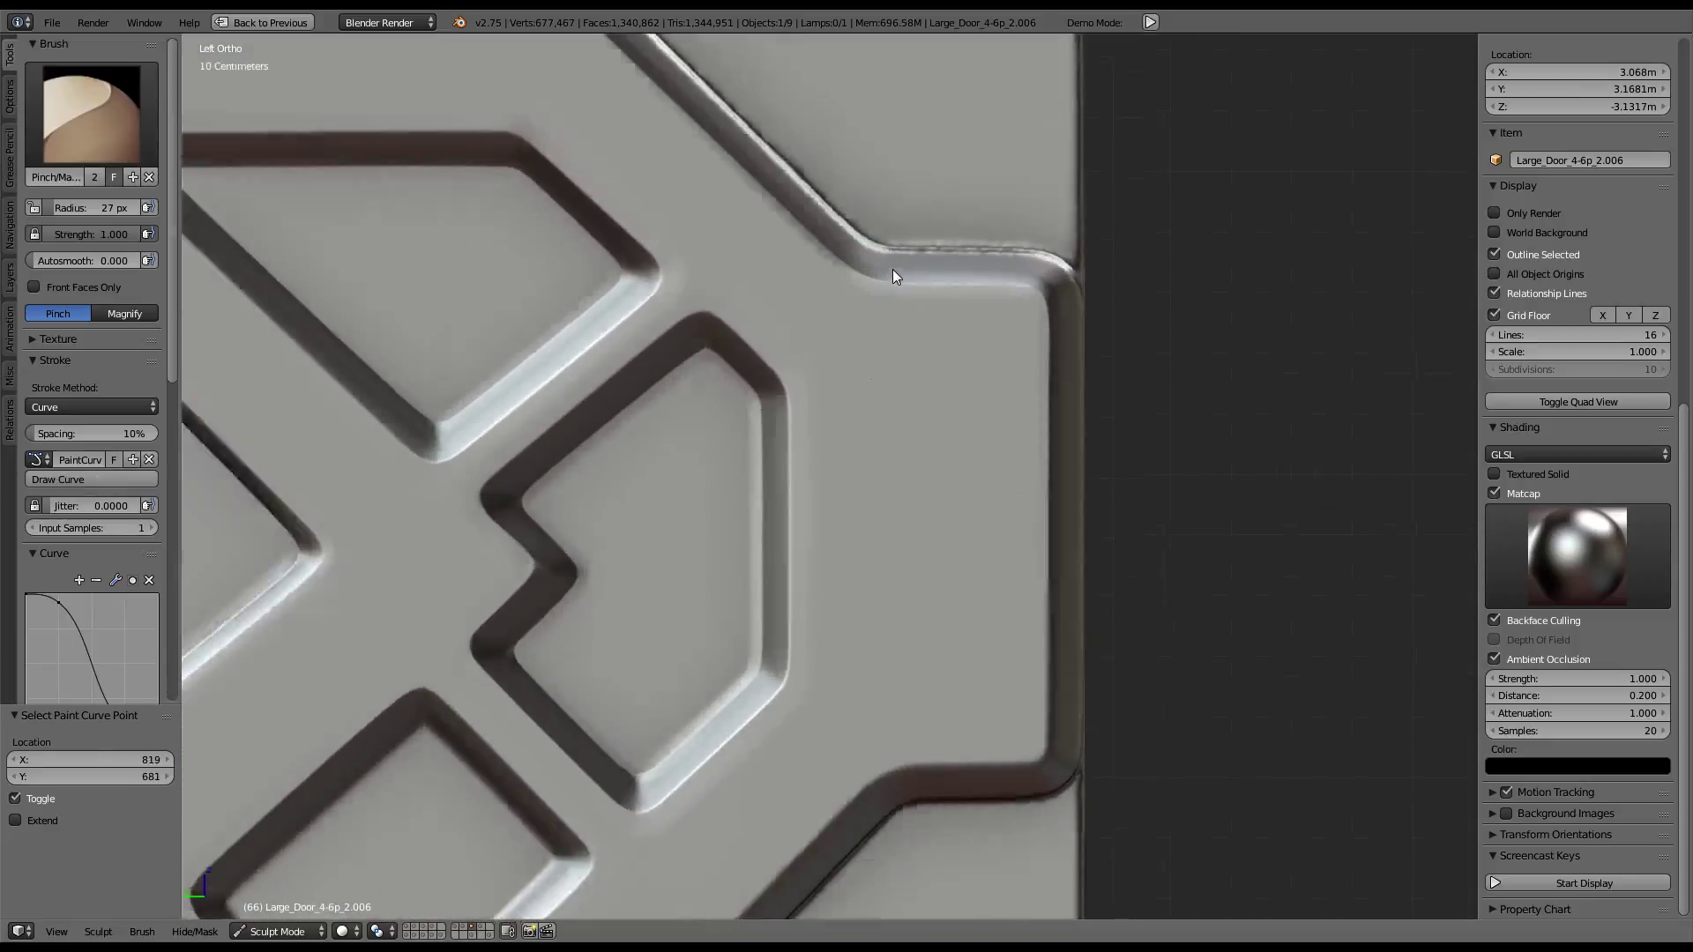
pyautogui.scroll(-2, 957, 300)
pyautogui.scroll(3, 881, 451)
pyautogui.scroll(2, 851, 315)
pyautogui.keyDown('shift'); pyautogui.moveTo(851, 322); pyautogui.dragTo(792, 556, button='middle'); pyautogui.keyUp('shift')
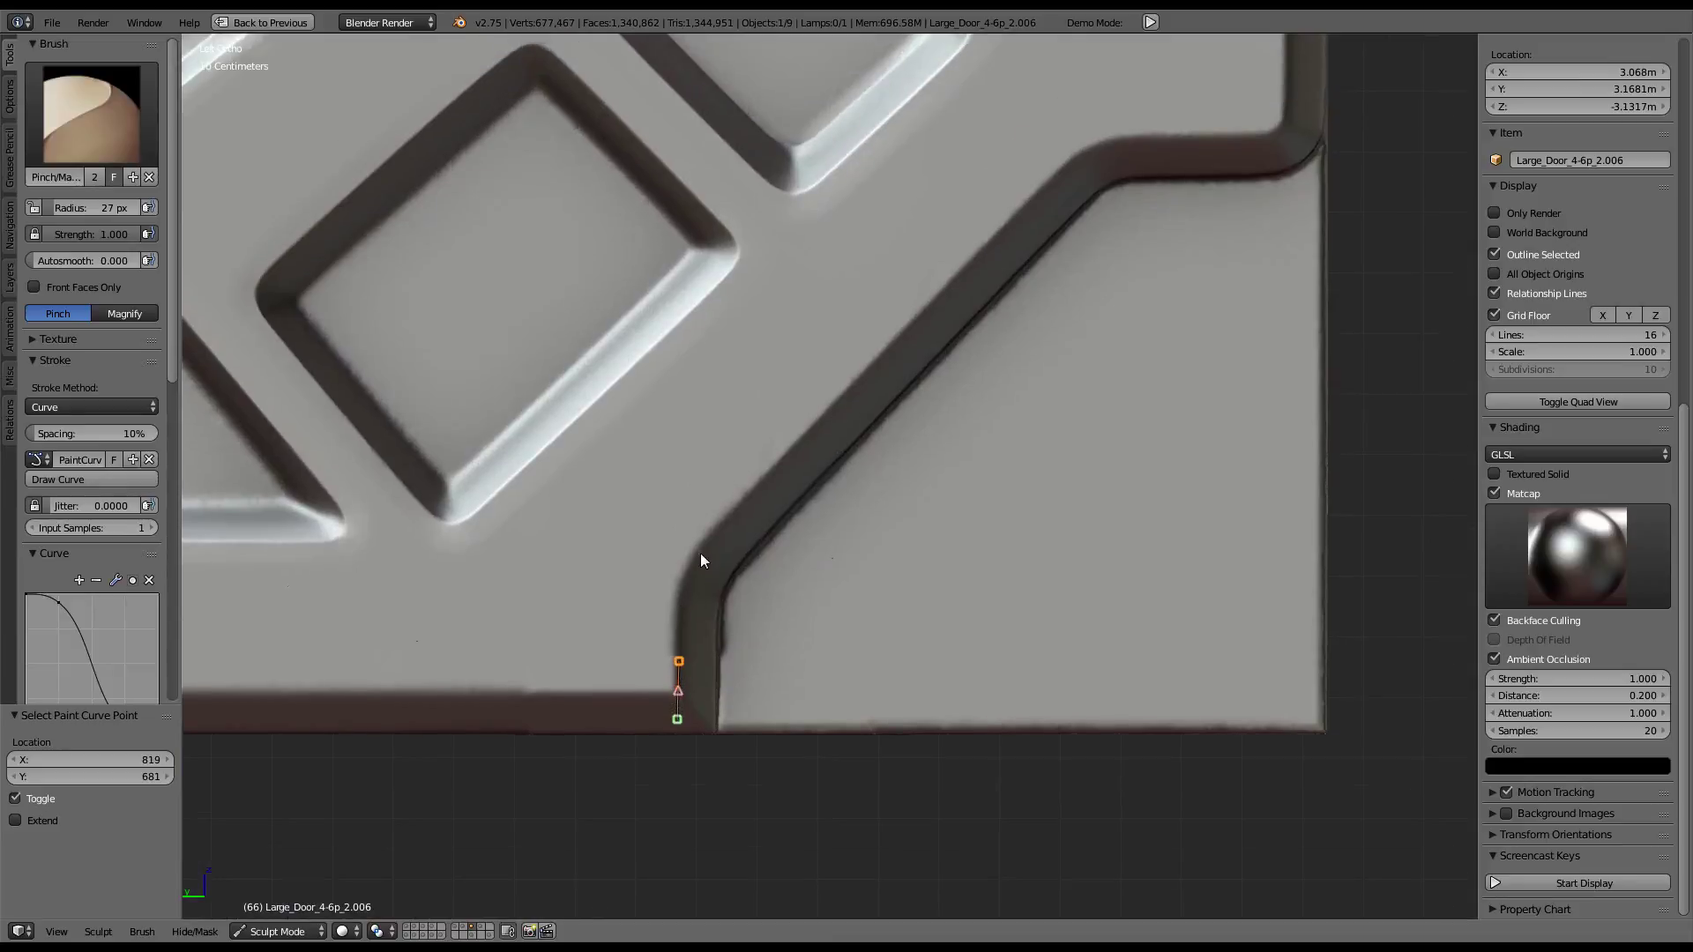
pyautogui.keyDown('ctrl'); pyautogui.moveTo(714, 529); pyautogui.dragTo(775, 465); pyautogui.keyUp('ctrl')
pyautogui.press('Return')
# Trace a curve along the whole bottom edge and up the right groove, then pinch along it
pyautogui.scroll(-3, 561, 691)
pyautogui.scroll(4, 832, 627)
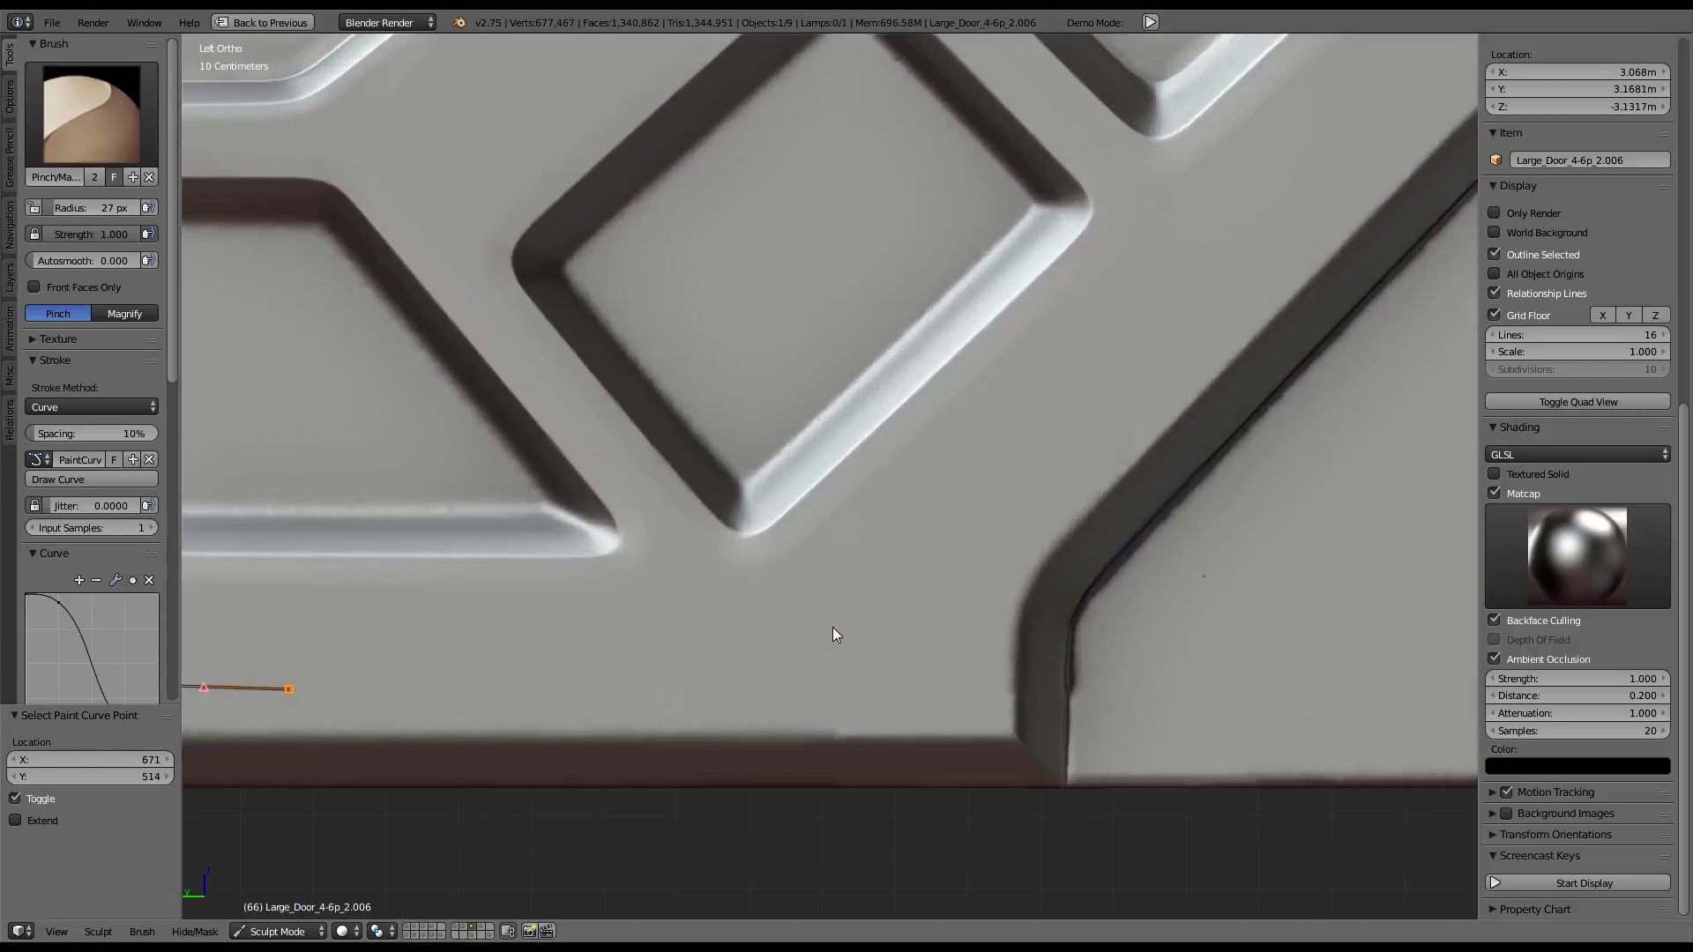
pyautogui.scroll(-1, 938, 584)
pyautogui.scroll(-1, 993, 582)
pyautogui.scroll(2, 993, 586)
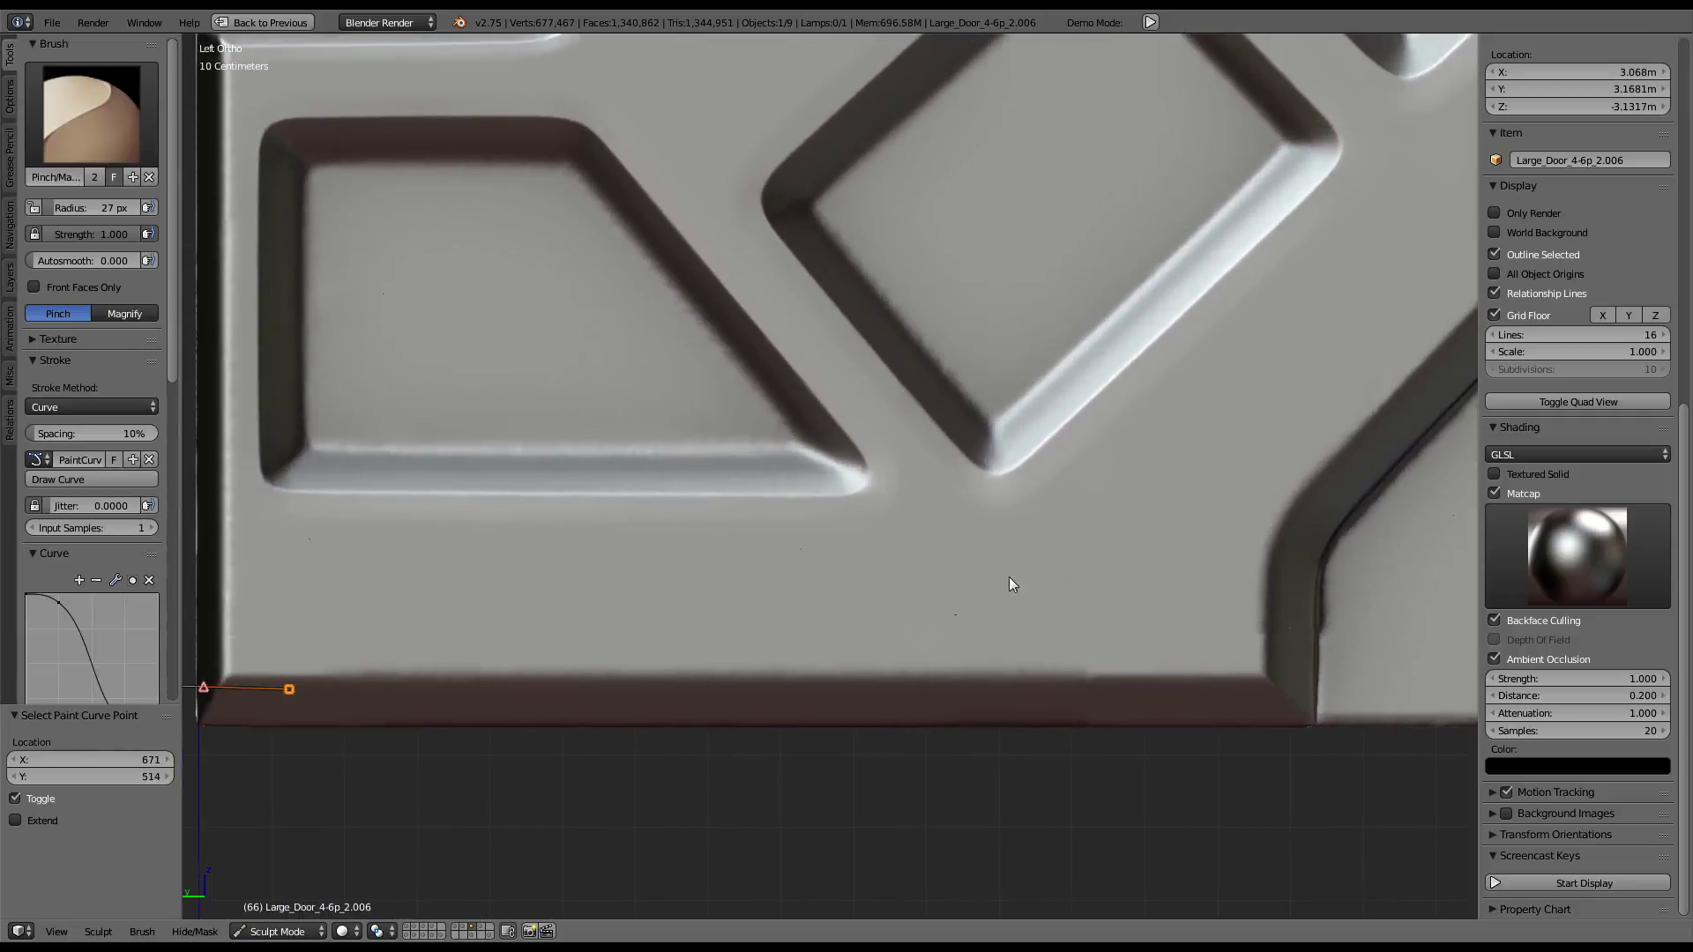
pyautogui.keyDown('ctrl'); pyautogui.moveTo(233, 677); pyautogui.dragTo(304, 677, button='right'); pyautogui.keyUp('ctrl')
pyautogui.keyDown('ctrl'); pyautogui.moveTo(1263, 675); pyautogui.dragTo(1278, 676, button='right'); pyautogui.keyUp('ctrl')
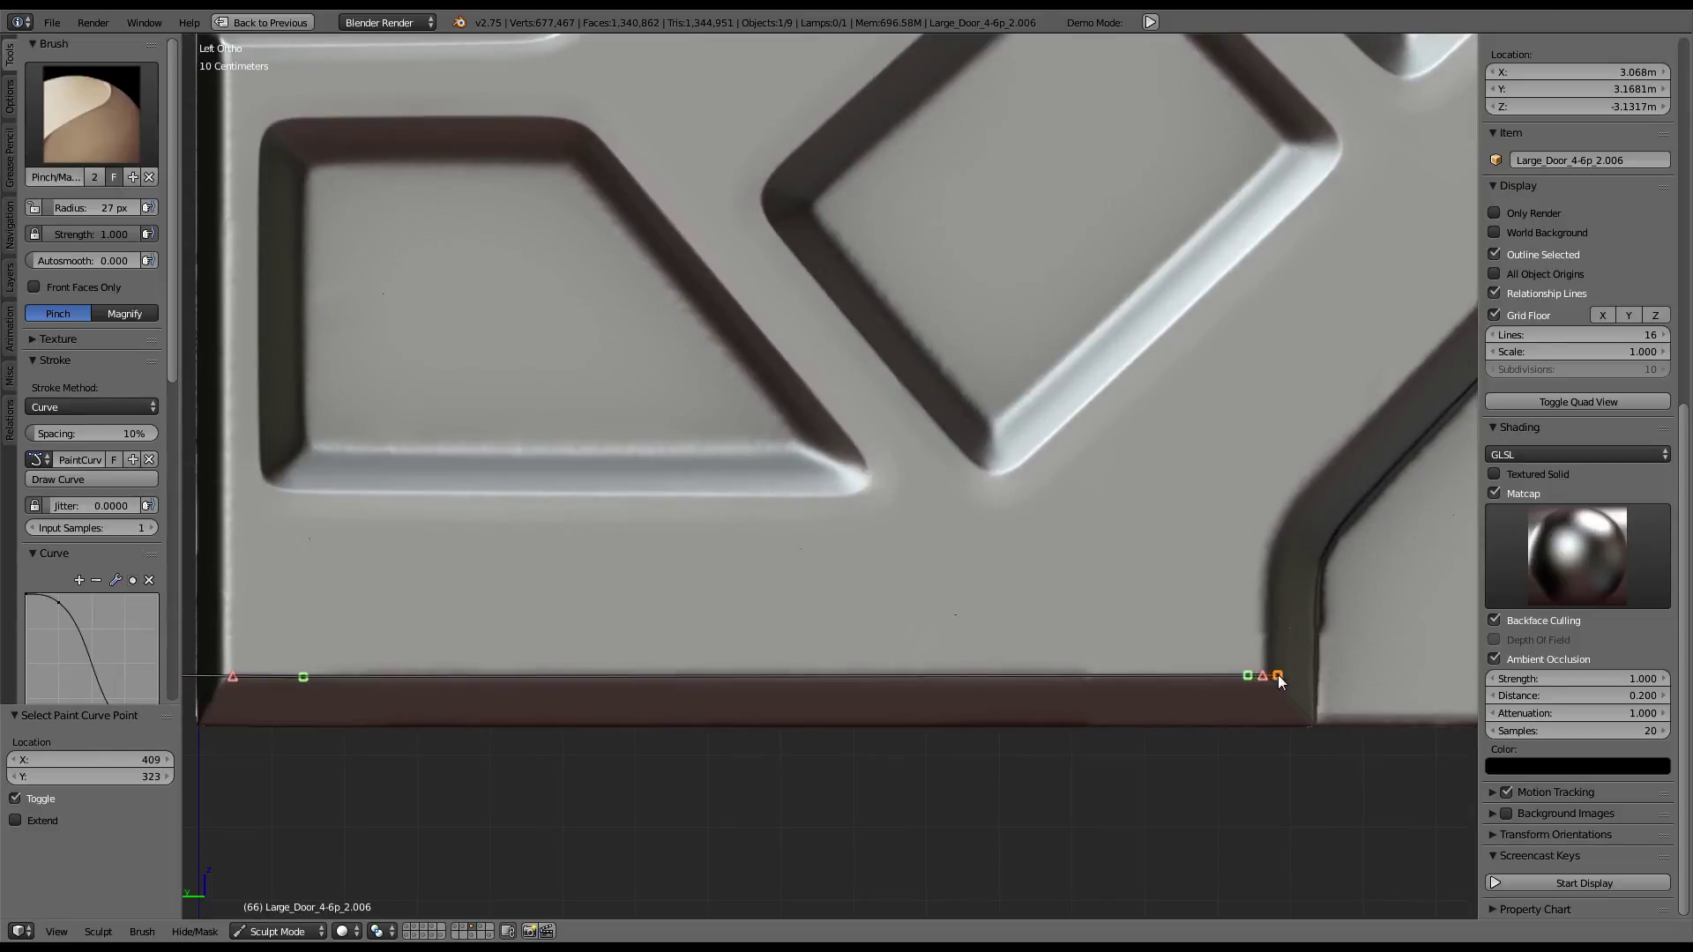
pyautogui.moveTo(1278, 676); pyautogui.dragTo(1274, 675)
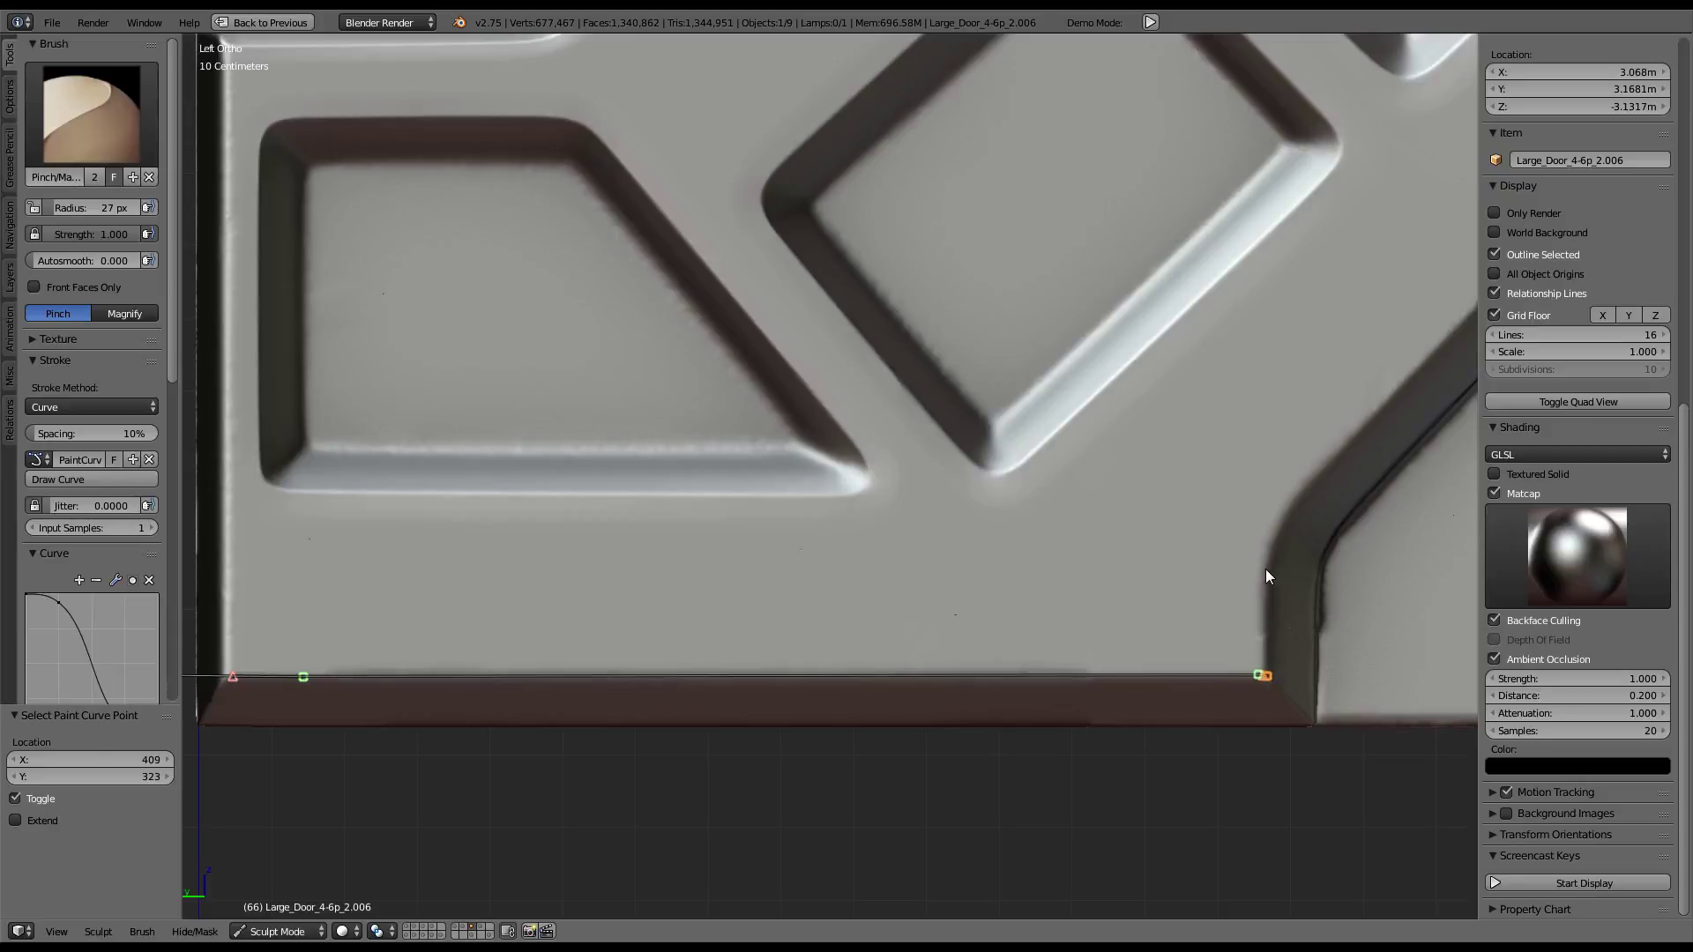
pyautogui.keyDown('ctrl'); pyautogui.moveTo(1266, 578); pyautogui.dragTo(1266, 594, button='right'); pyautogui.keyUp('ctrl')
pyautogui.keyDown('ctrl'); pyautogui.moveTo(1327, 463); pyautogui.dragTo(1377, 415, button='right'); pyautogui.keyUp('ctrl')
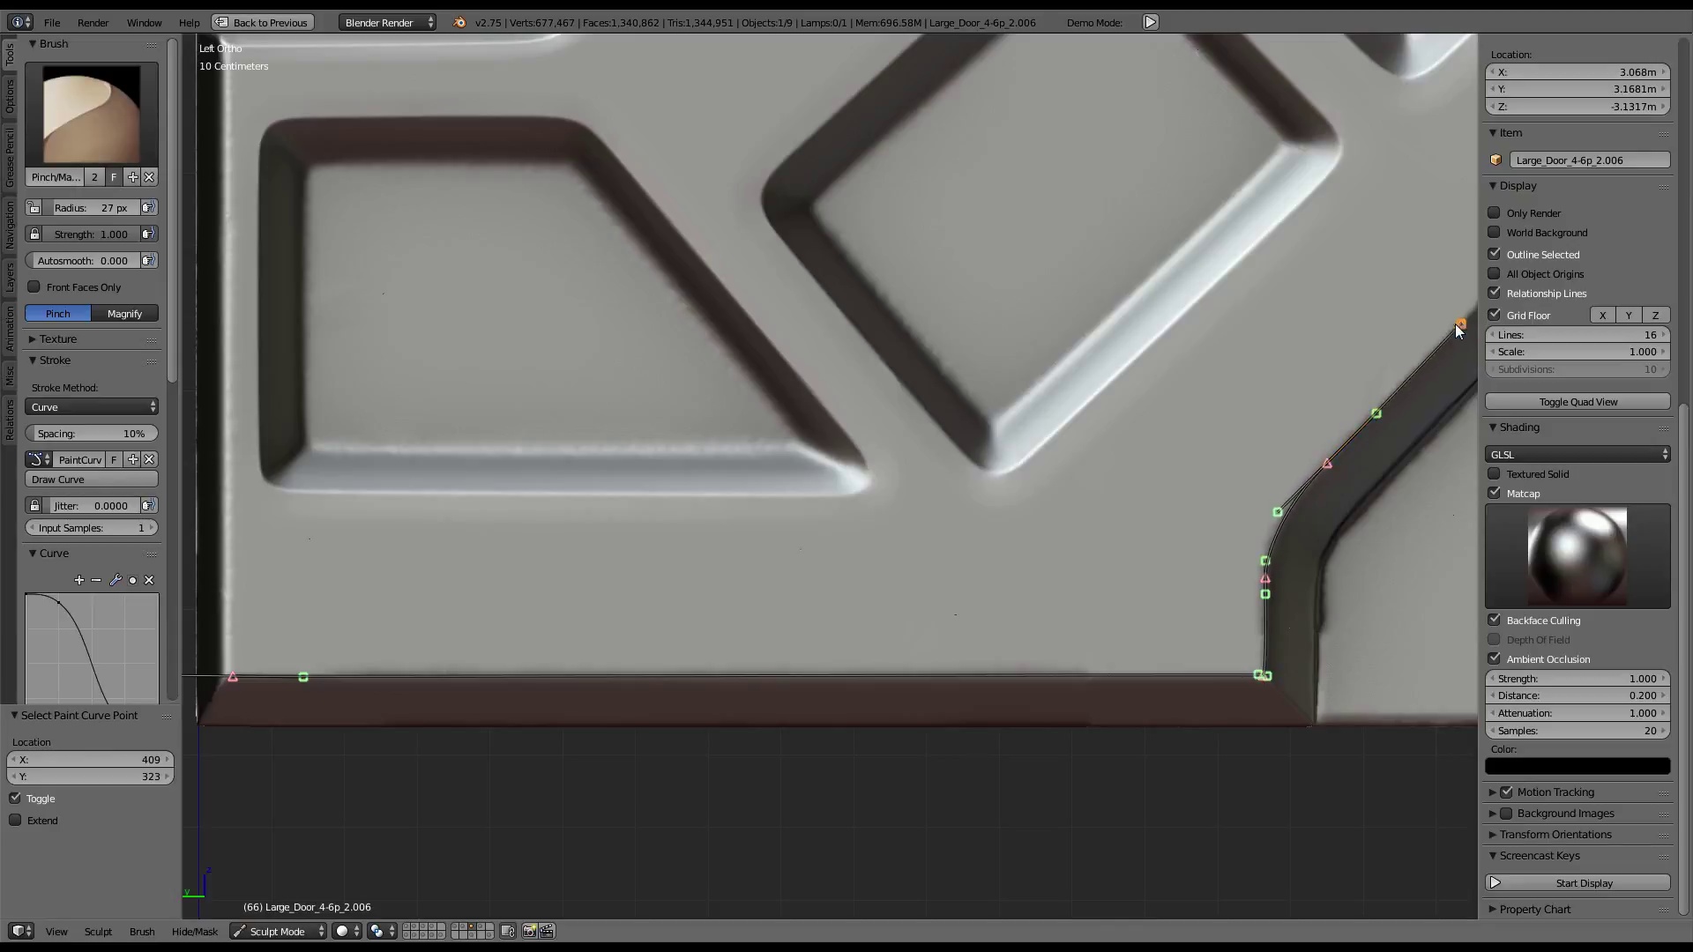
pyautogui.press('Return')
pyautogui.click(90, 479)
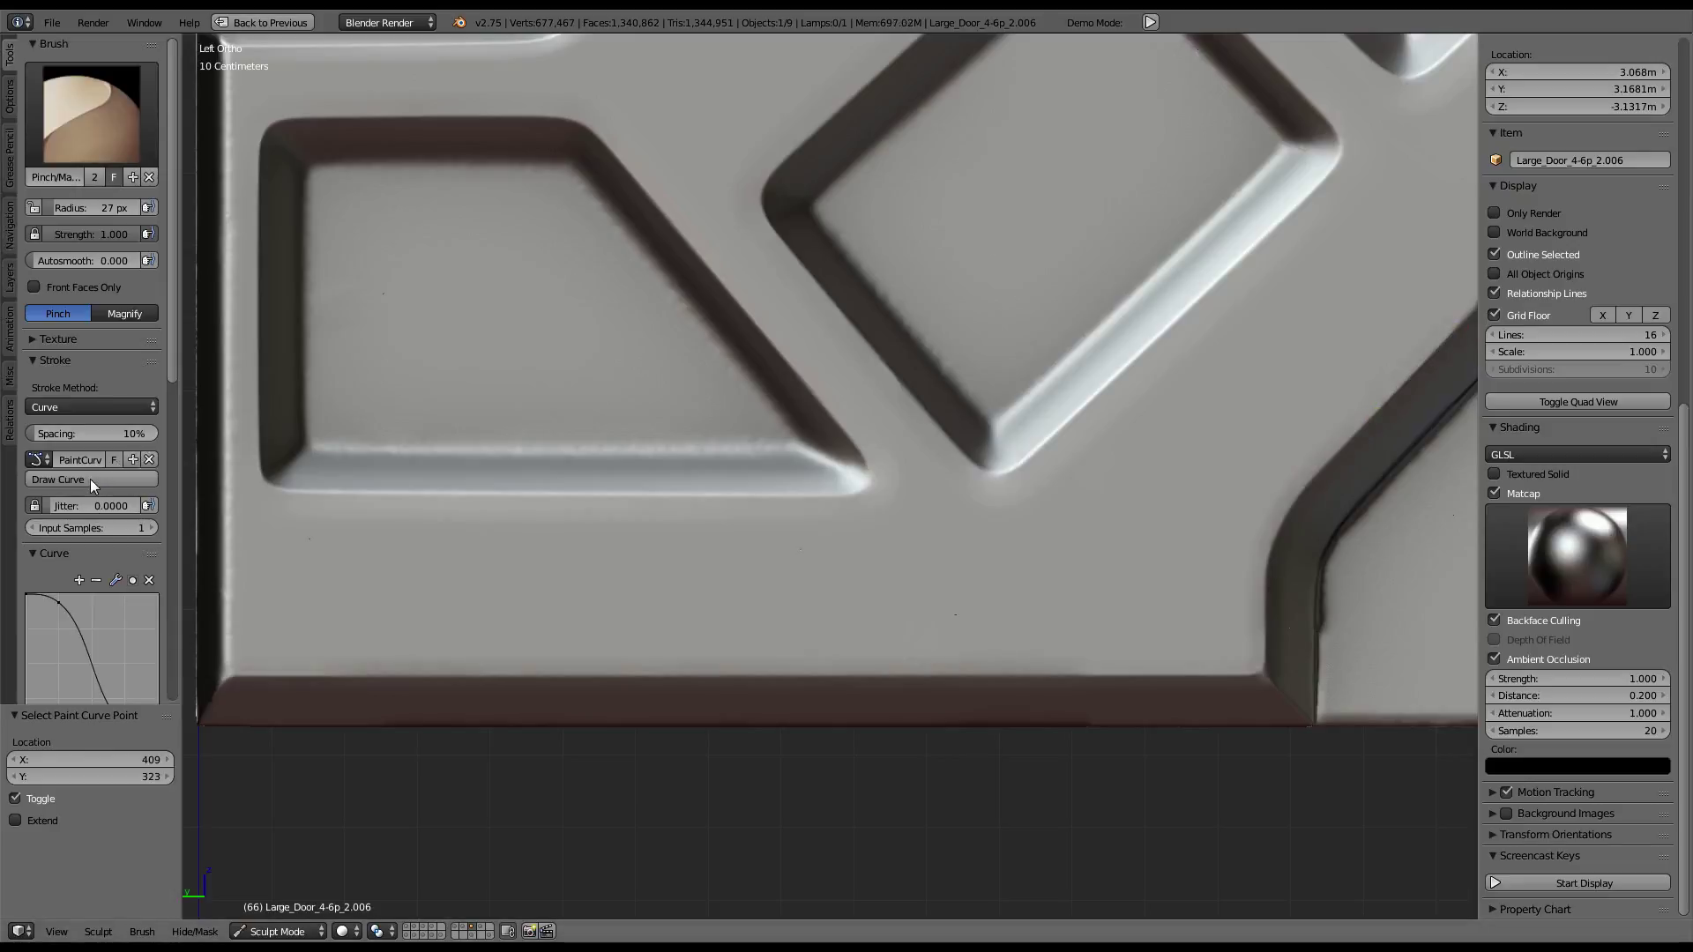
# Tilt the view and trace a paint curve up the diagonal groove to its upper bend
pyautogui.scroll(-3, 1229, 432)
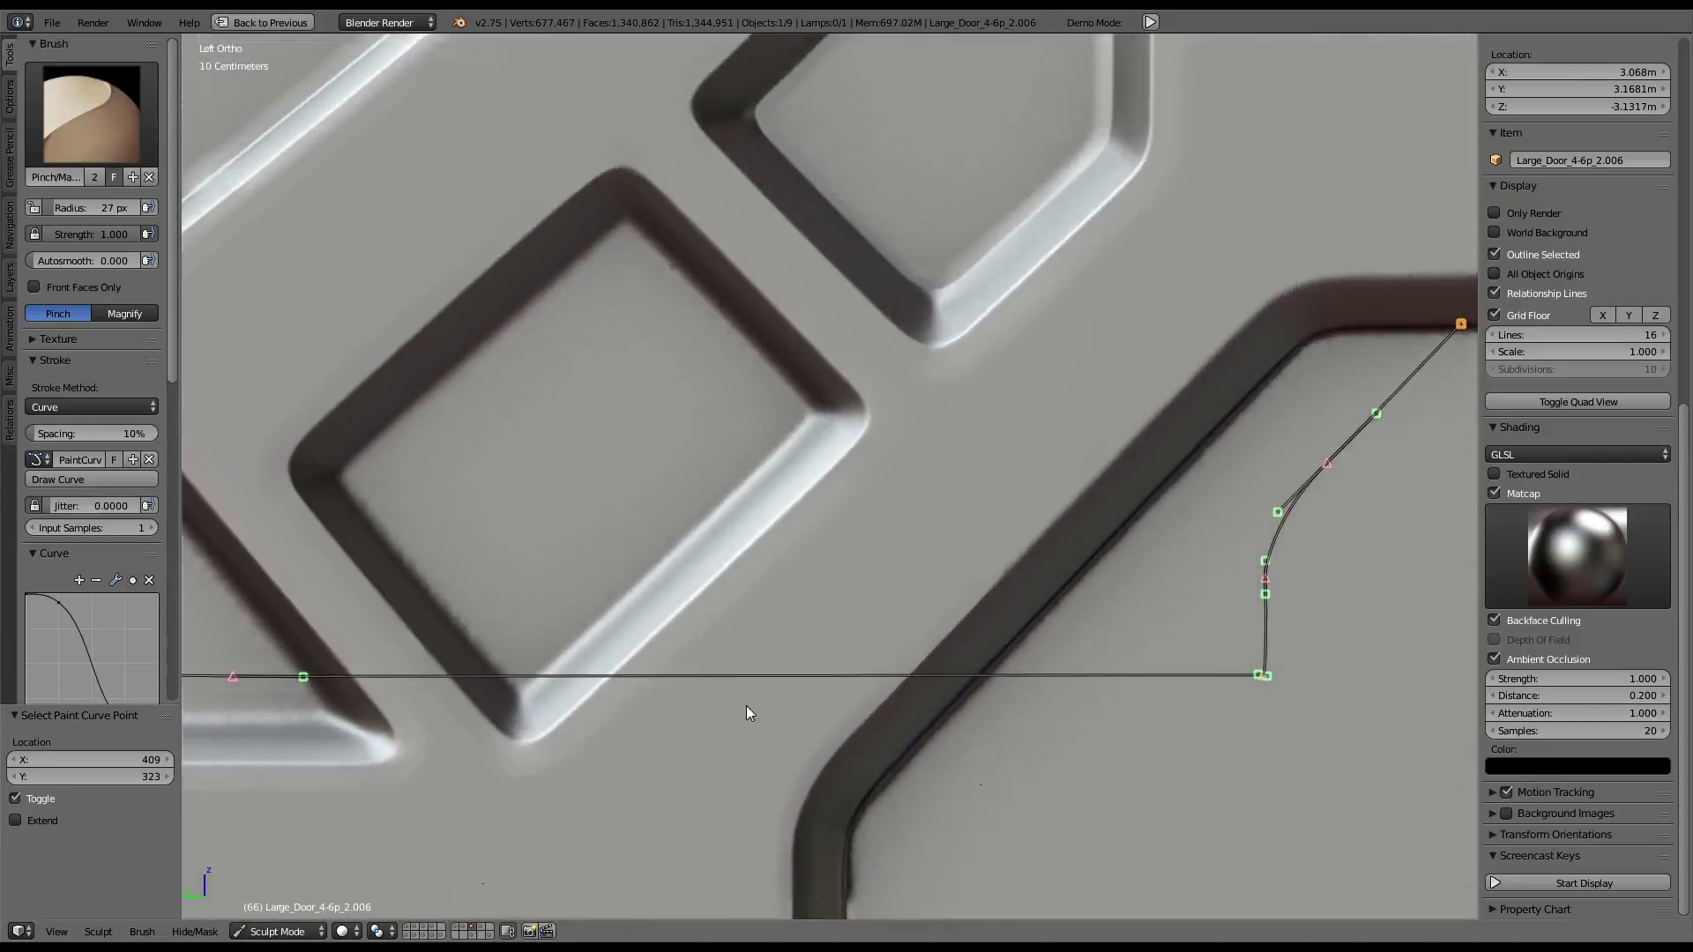
pyautogui.click(747, 706)
pyautogui.press('shift+ctrl+KP_4')
pyautogui.press('shift+ctrl+KP_4')
pyautogui.press('shift+ctrl+KP_4')
pyautogui.scroll(2, 818, 712)
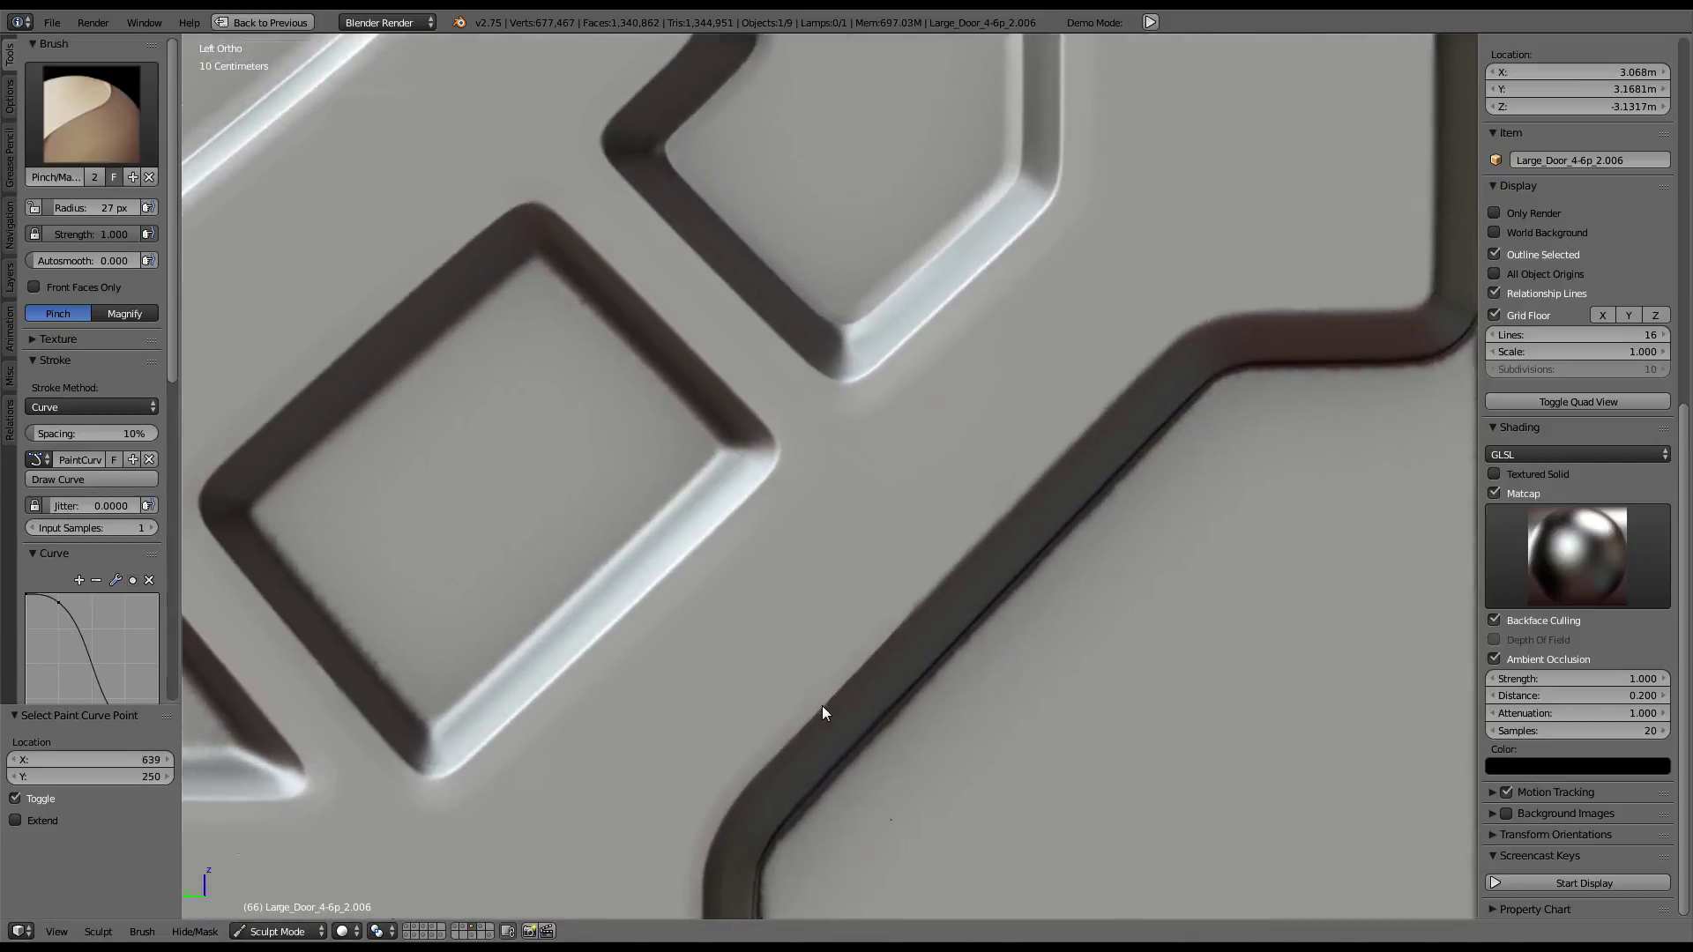
pyautogui.keyDown('ctrl'); pyautogui.moveTo(822, 705); pyautogui.dragTo(905, 618); pyautogui.keyUp('ctrl')
pyautogui.keyDown('ctrl'); pyautogui.moveTo(1125, 389); pyautogui.dragTo(1170, 349); pyautogui.keyUp('ctrl')
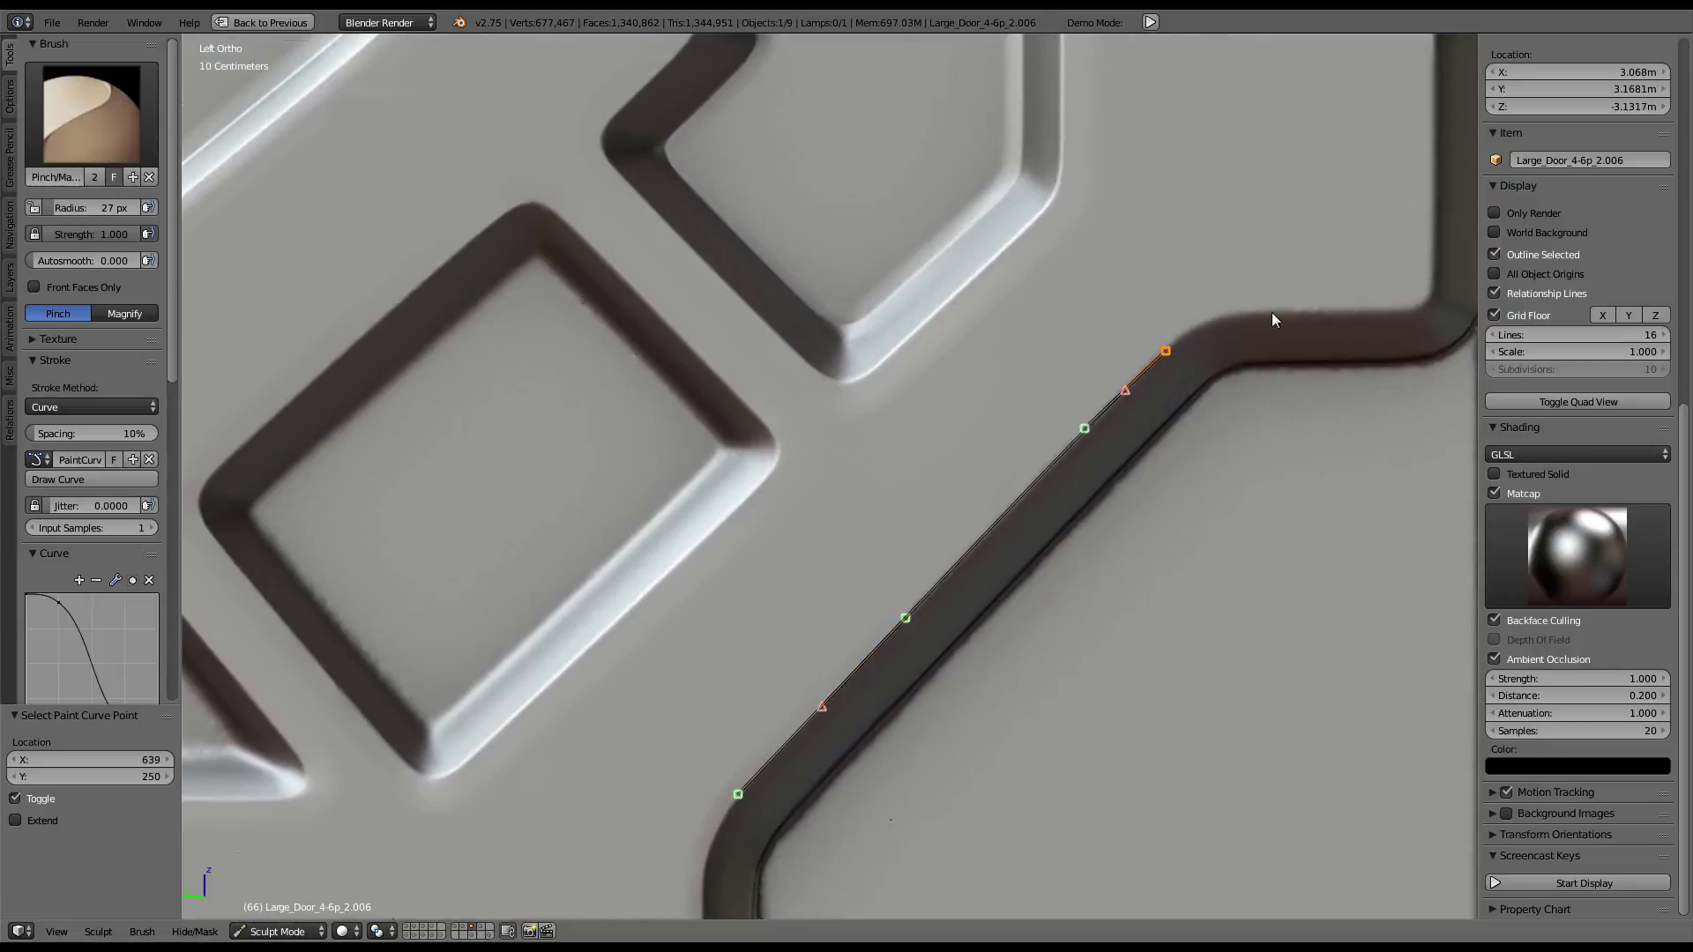
pyautogui.keyDown('ctrl'); pyautogui.moveTo(1290, 308); pyautogui.dragTo(1362, 303); pyautogui.keyUp('ctrl')
# Reposition the curve's end point, rotate its handles, and pinch the diagonal groove
pyautogui.rightClick(1294, 314)
pyautogui.press('g')
pyautogui.click(1287, 330)
pyautogui.press('r')
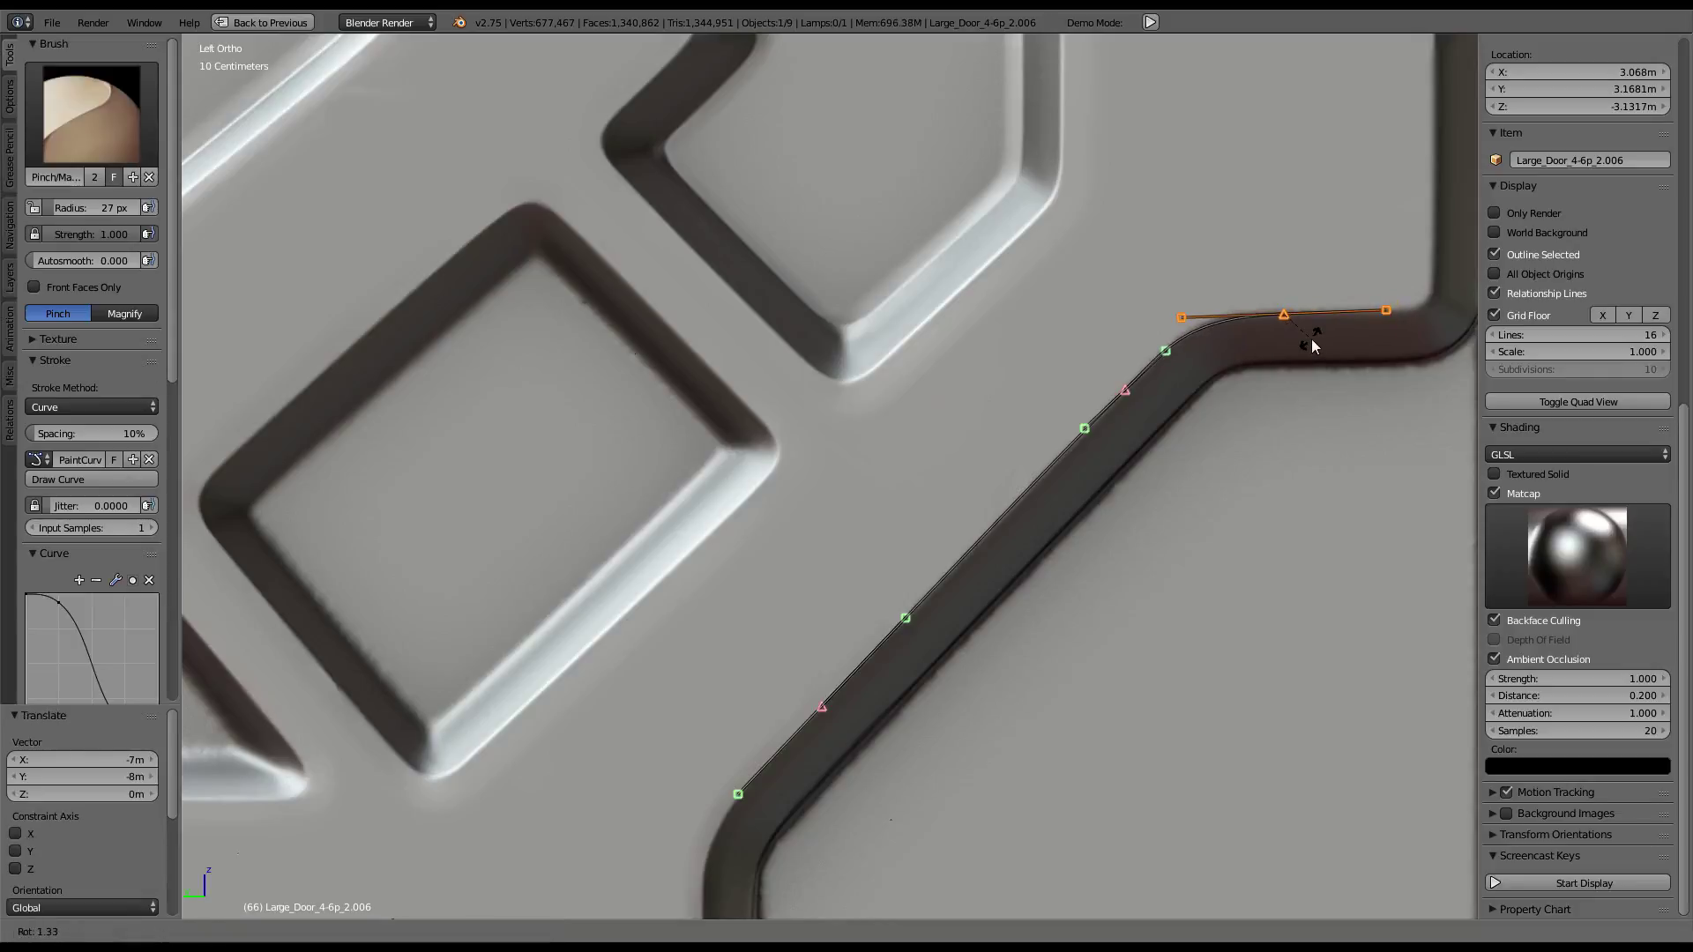
pyautogui.click(1314, 339)
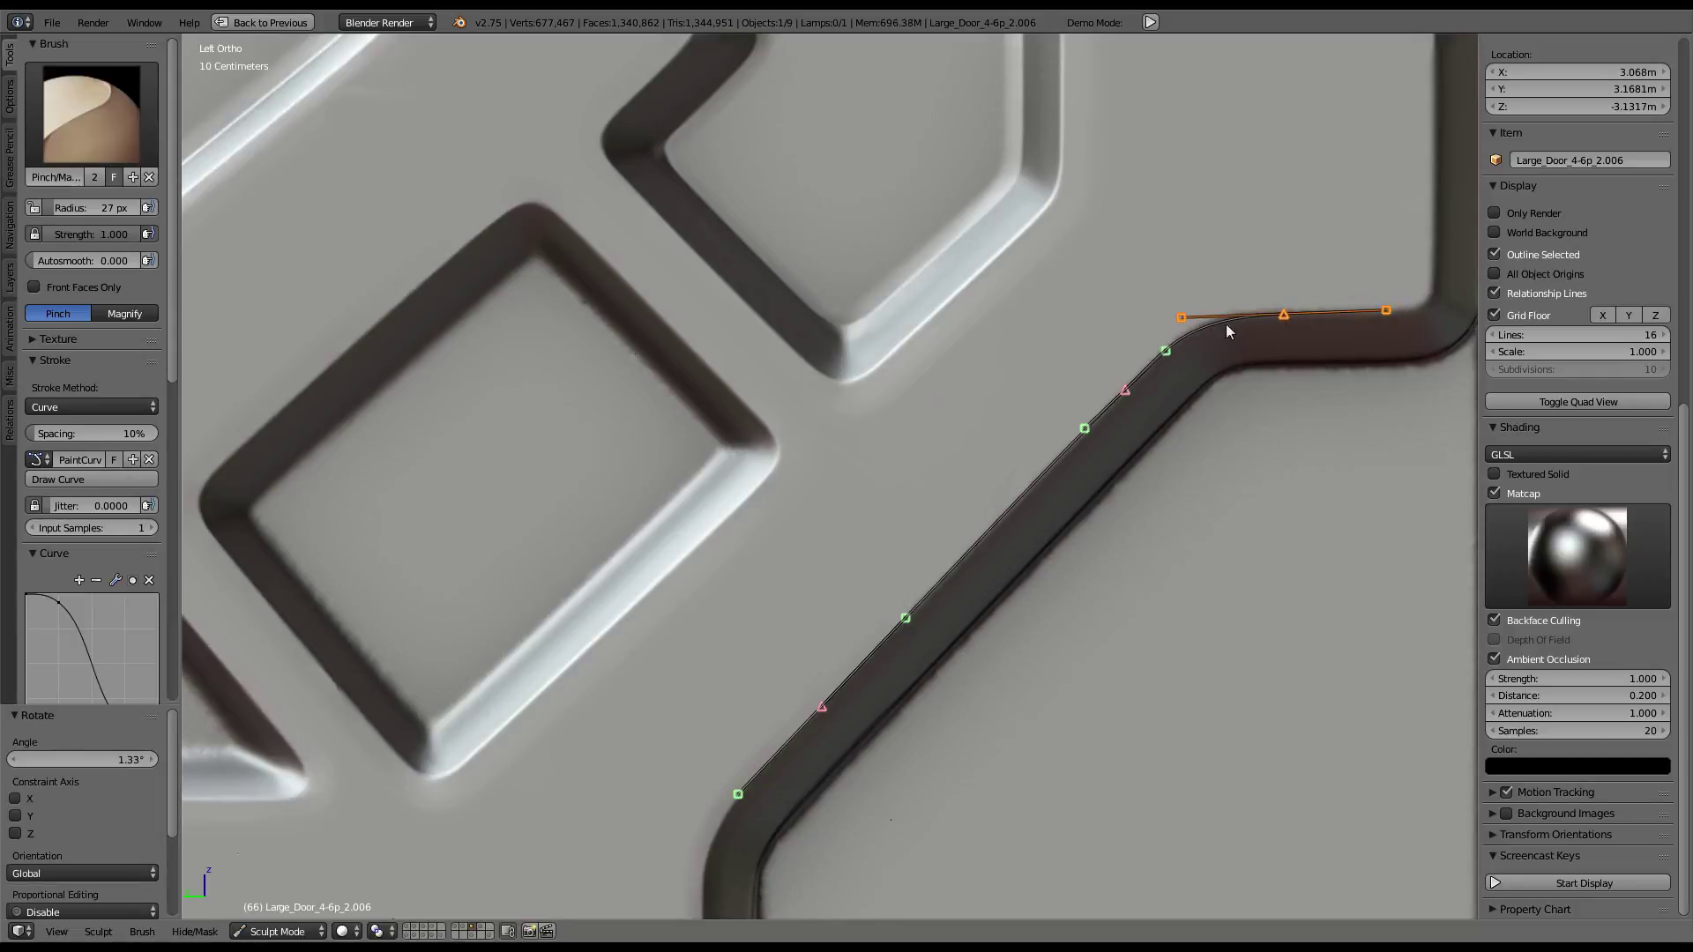
pyautogui.click(91, 478)
# Trace a curve along the groove's top edge and up the vertical edge, fitting the corner point's handles
pyautogui.keyDown('shift'); pyautogui.moveTo(1157, 319); pyautogui.dragTo(770, 476, button='middle'); pyautogui.keyUp('shift')
pyautogui.keyDown('shift'); pyautogui.rightClick(813, 451); pyautogui.keyUp('shift')
pyautogui.keyDown('ctrl'); pyautogui.moveTo(806, 501); pyautogui.dragTo(934, 499, button='right'); pyautogui.keyUp('ctrl')
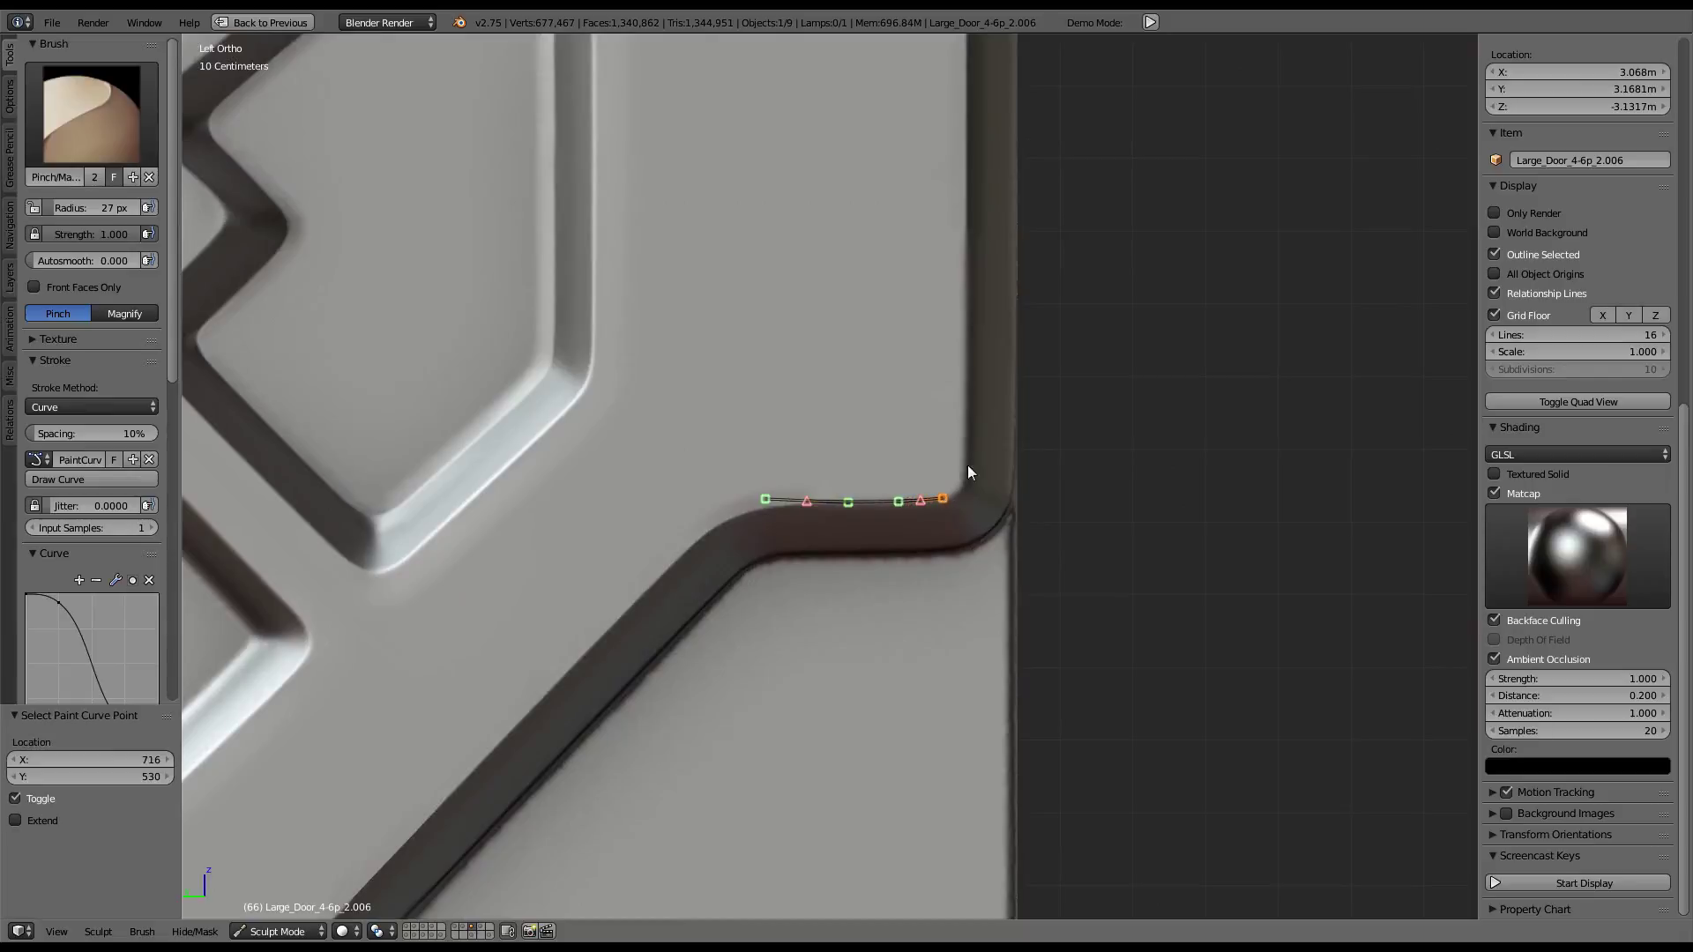
pyautogui.keyDown('ctrl'); pyautogui.moveTo(965, 443); pyautogui.dragTo(966, 388, button='right'); pyautogui.keyUp('ctrl')
pyautogui.press('g')
pyautogui.press('Escape')
pyautogui.rightClick(965, 443)
pyautogui.press('g')
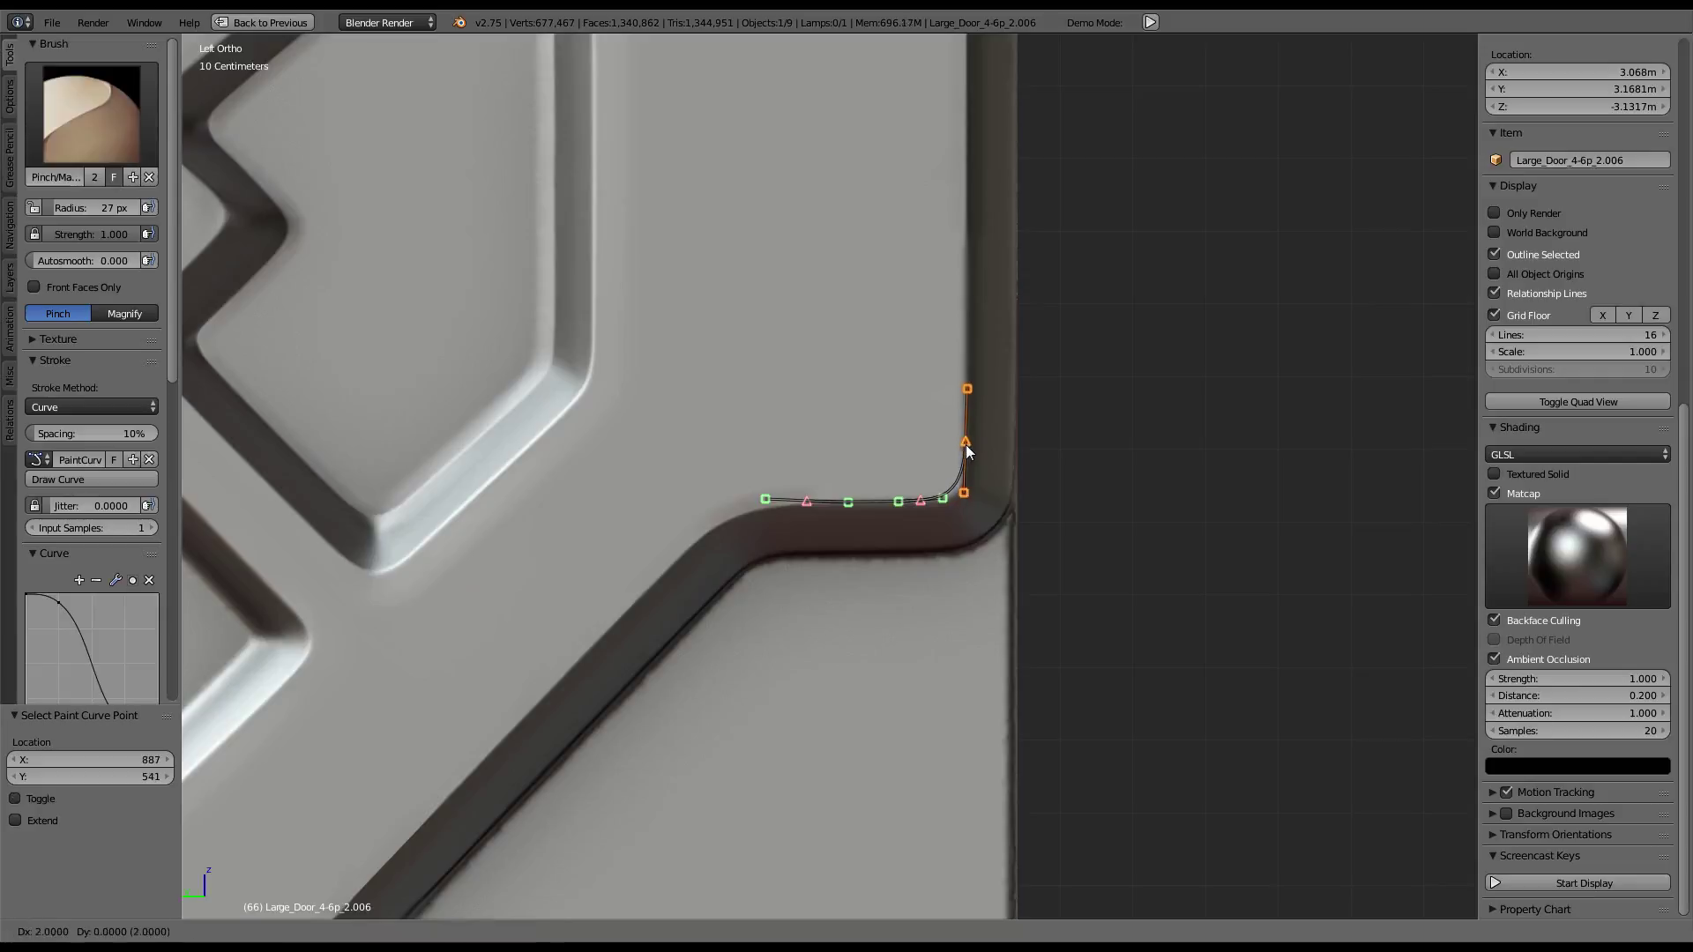
pyautogui.press('r')
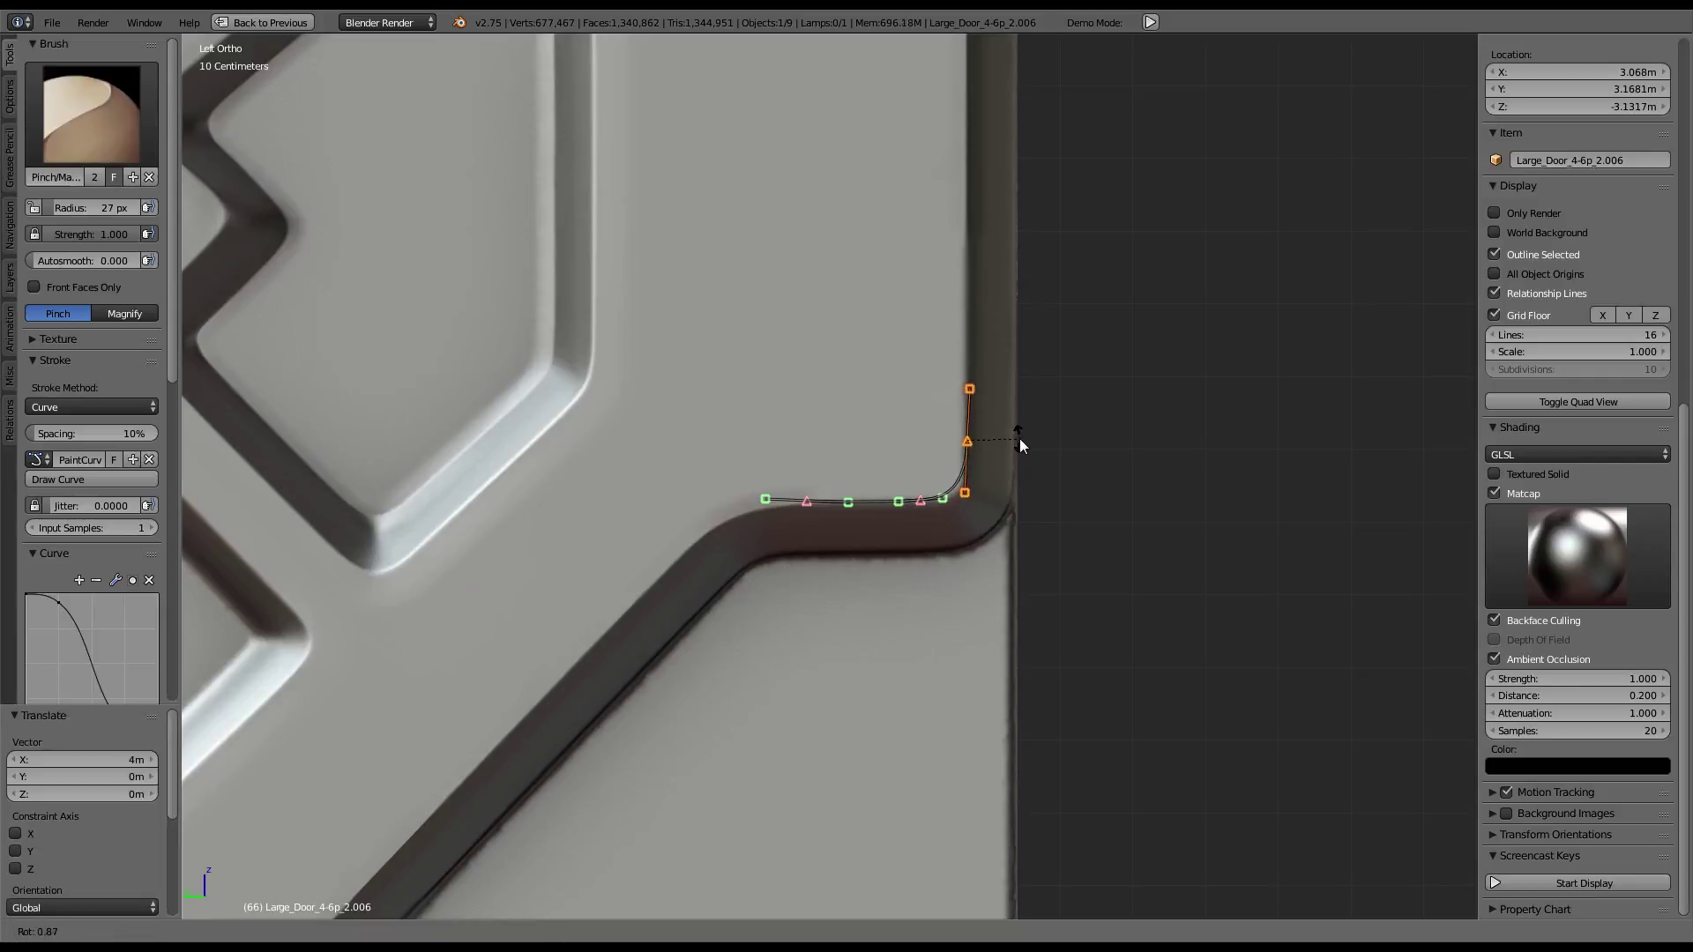
pyautogui.click(1019, 438)
pyautogui.press('r')
pyautogui.click(1018, 436)
# Pinch the groove corner and the right-edge groove along their paint curves
pyautogui.click(83, 480)
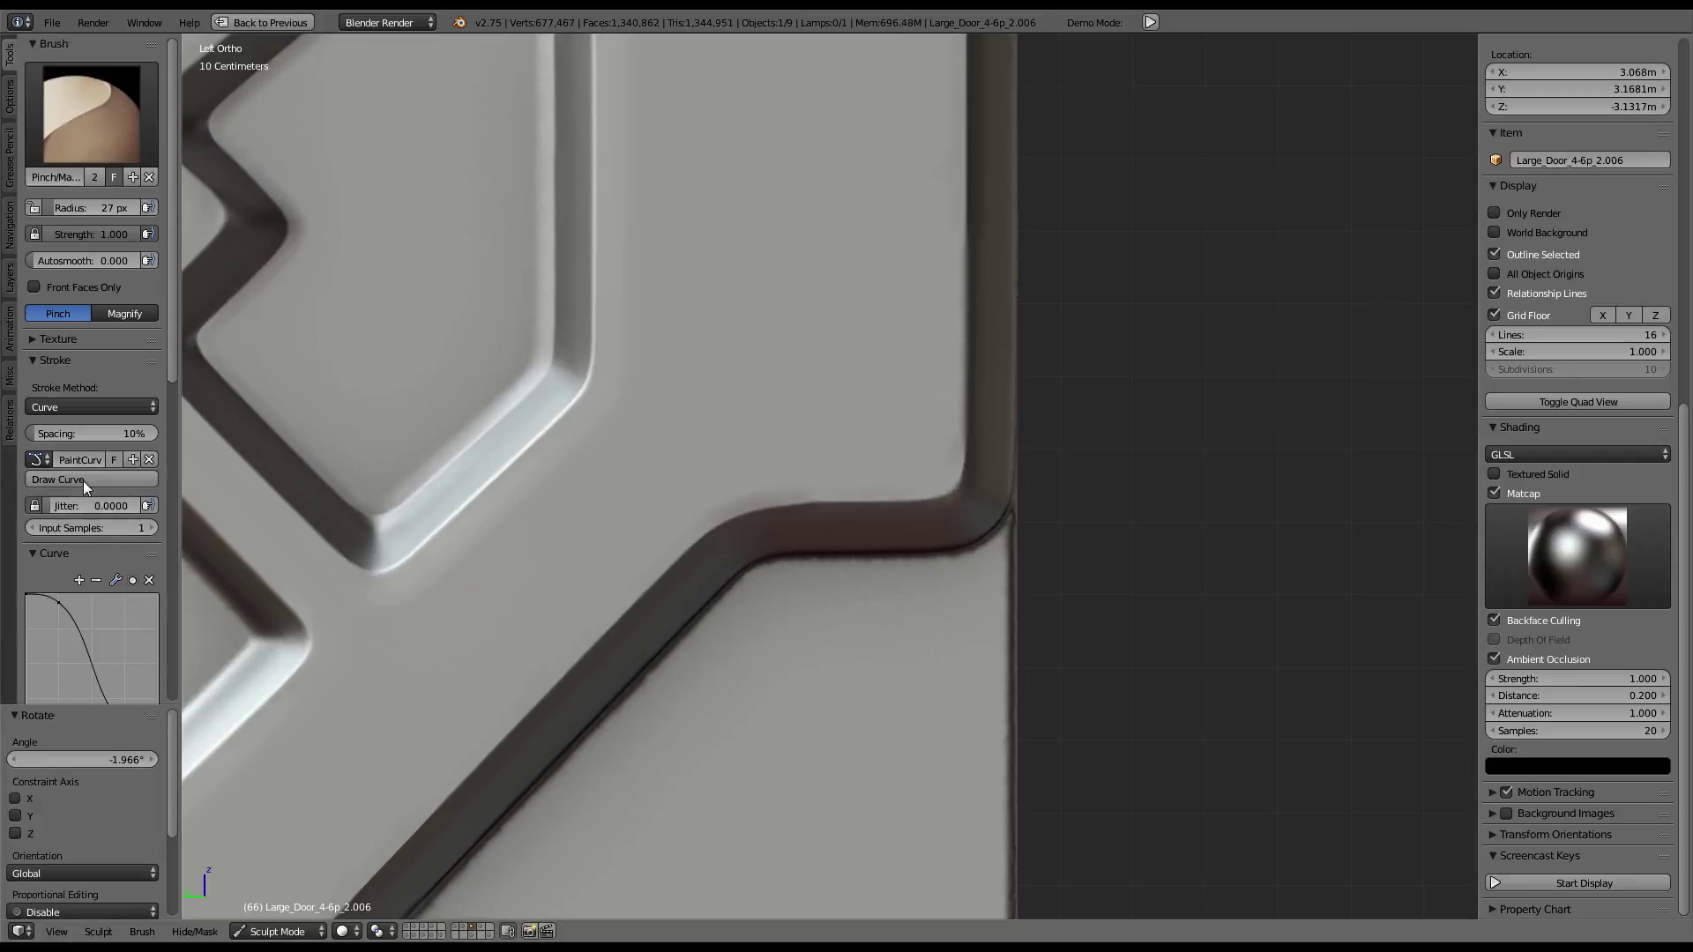
pyautogui.scroll(-3, 1067, 265)
pyautogui.rightClick(1065, 304)
pyautogui.scroll(2, 1063, 379)
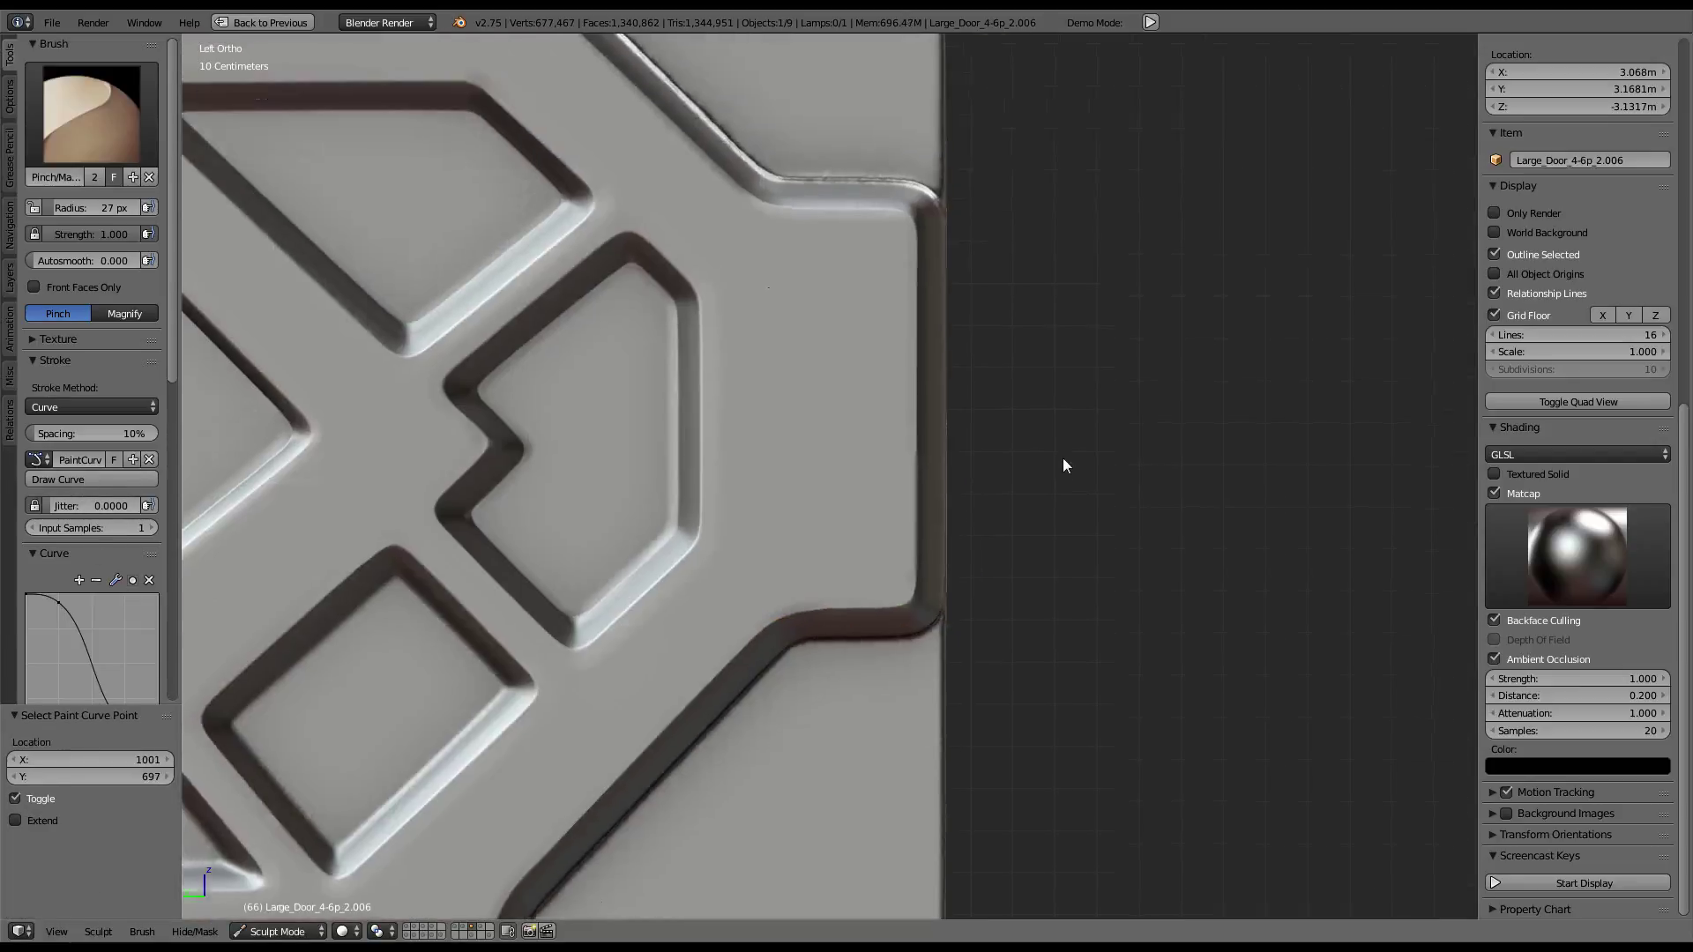
pyautogui.scroll(2, 1040, 529)
pyautogui.scroll(1, 987, 613)
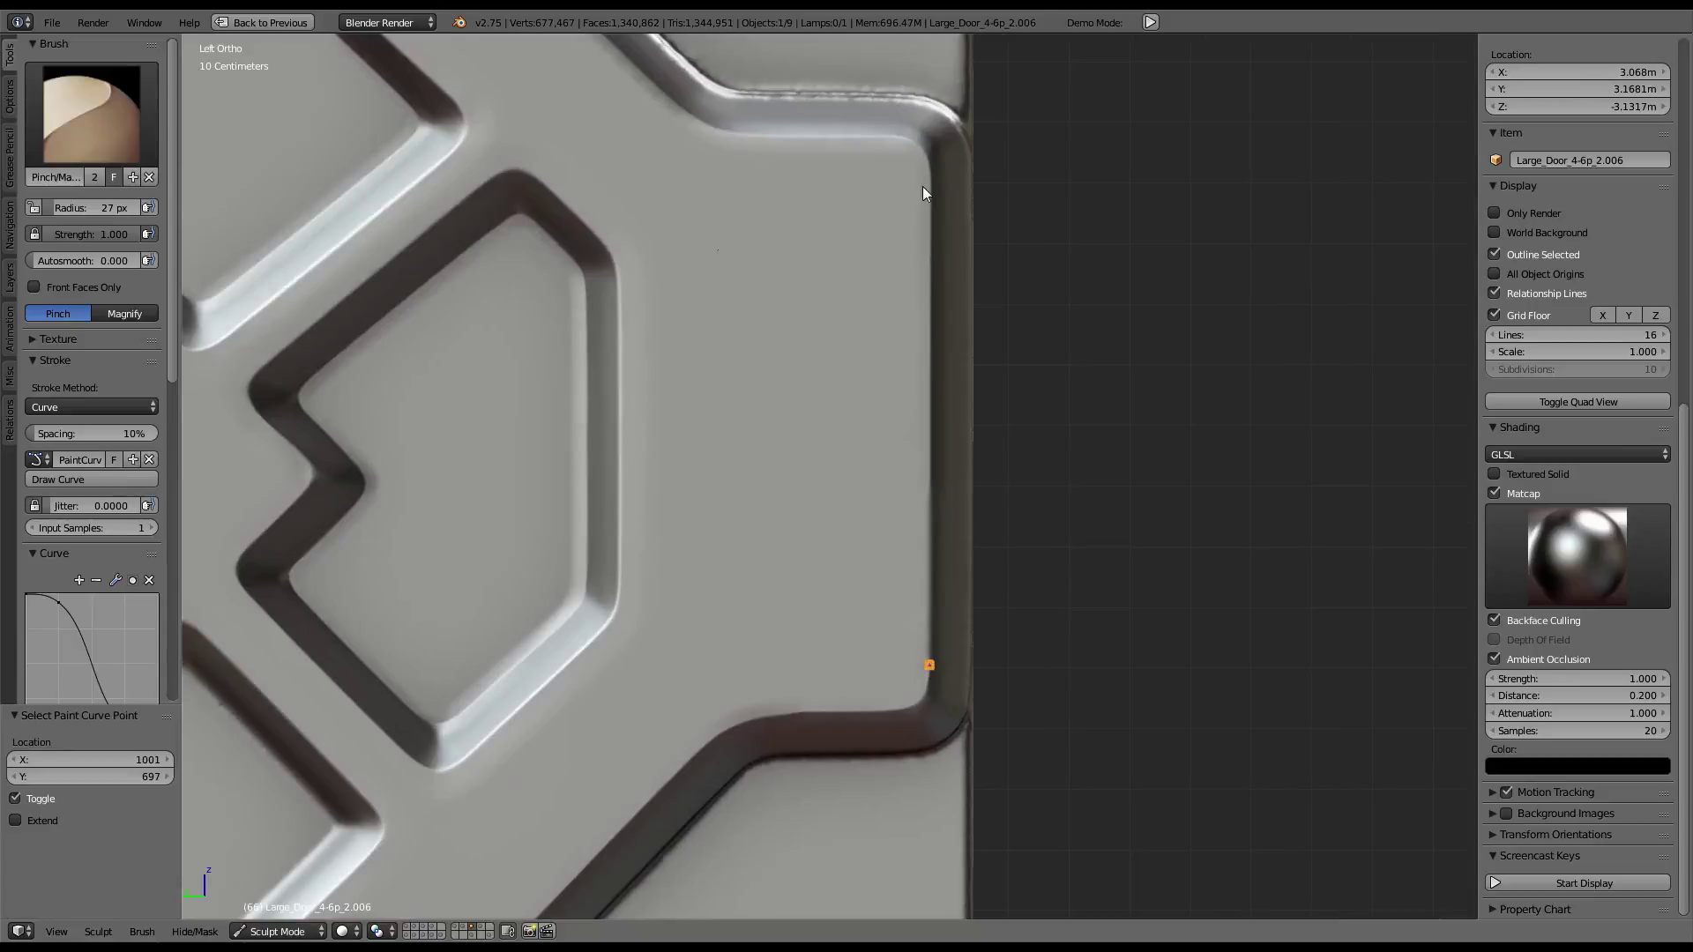
pyautogui.click(89, 479)
# Zoom in on the left chevron's diagonal bevel and add a new curve point along it
pyautogui.scroll(-4, 691, 379)
pyautogui.rightClick(828, 465)
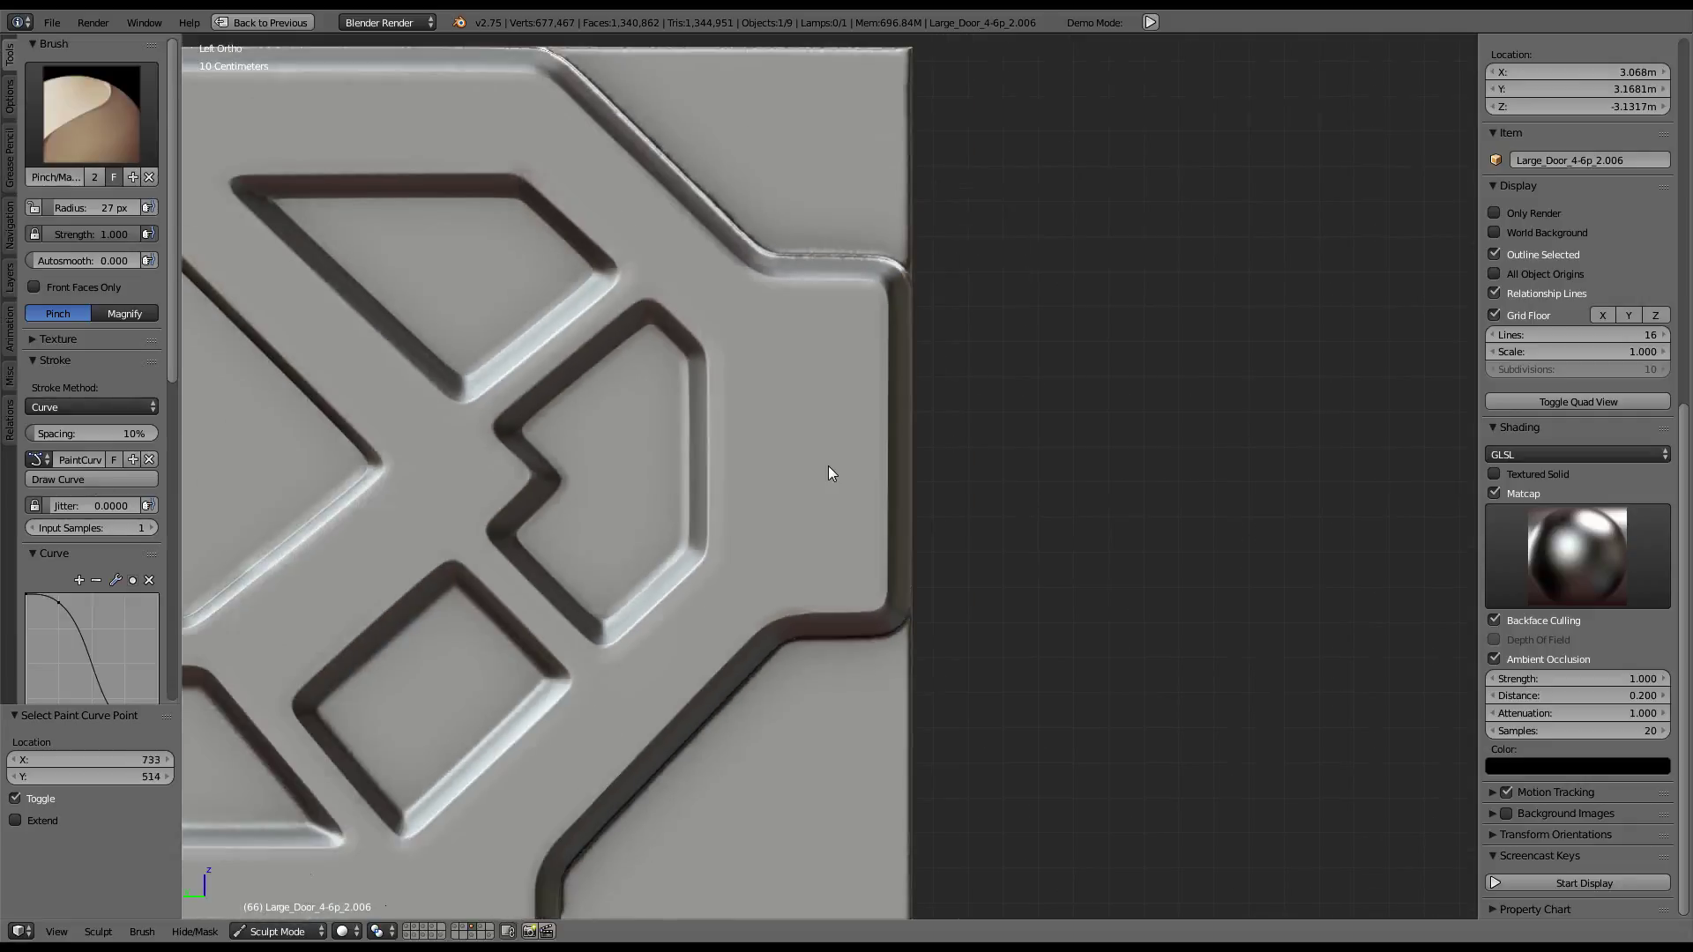
pyautogui.scroll(-3, 828, 466)
pyautogui.scroll(4, 1040, 483)
pyautogui.scroll(3, 1185, 406)
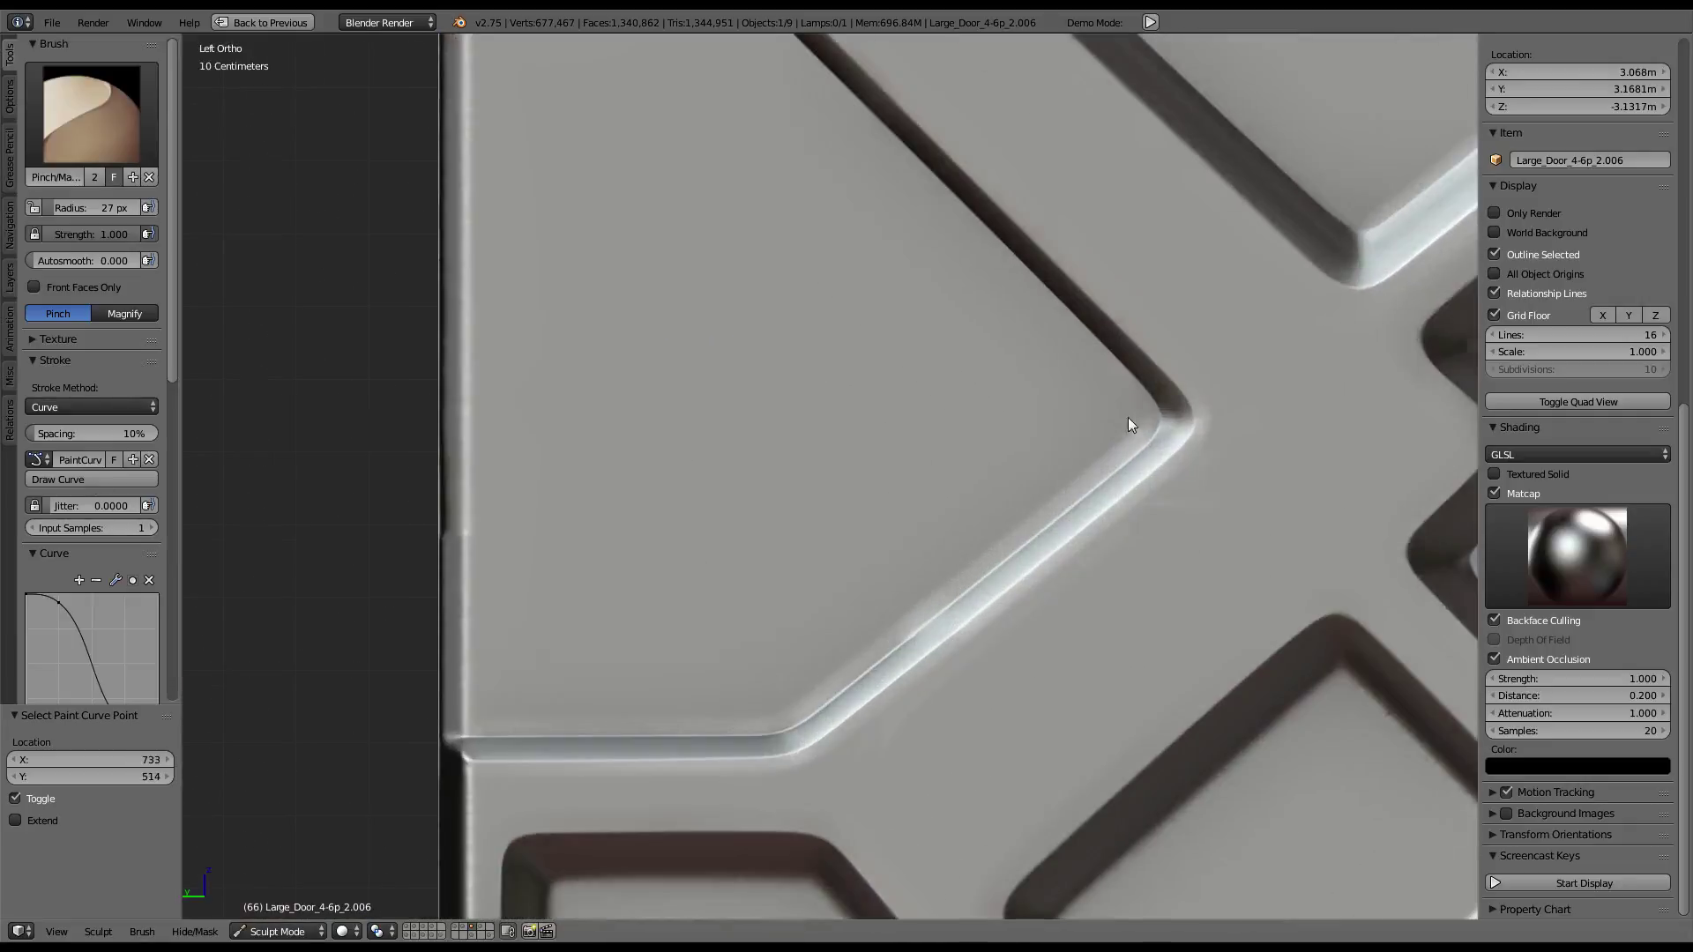
pyautogui.scroll(2, 1049, 407)
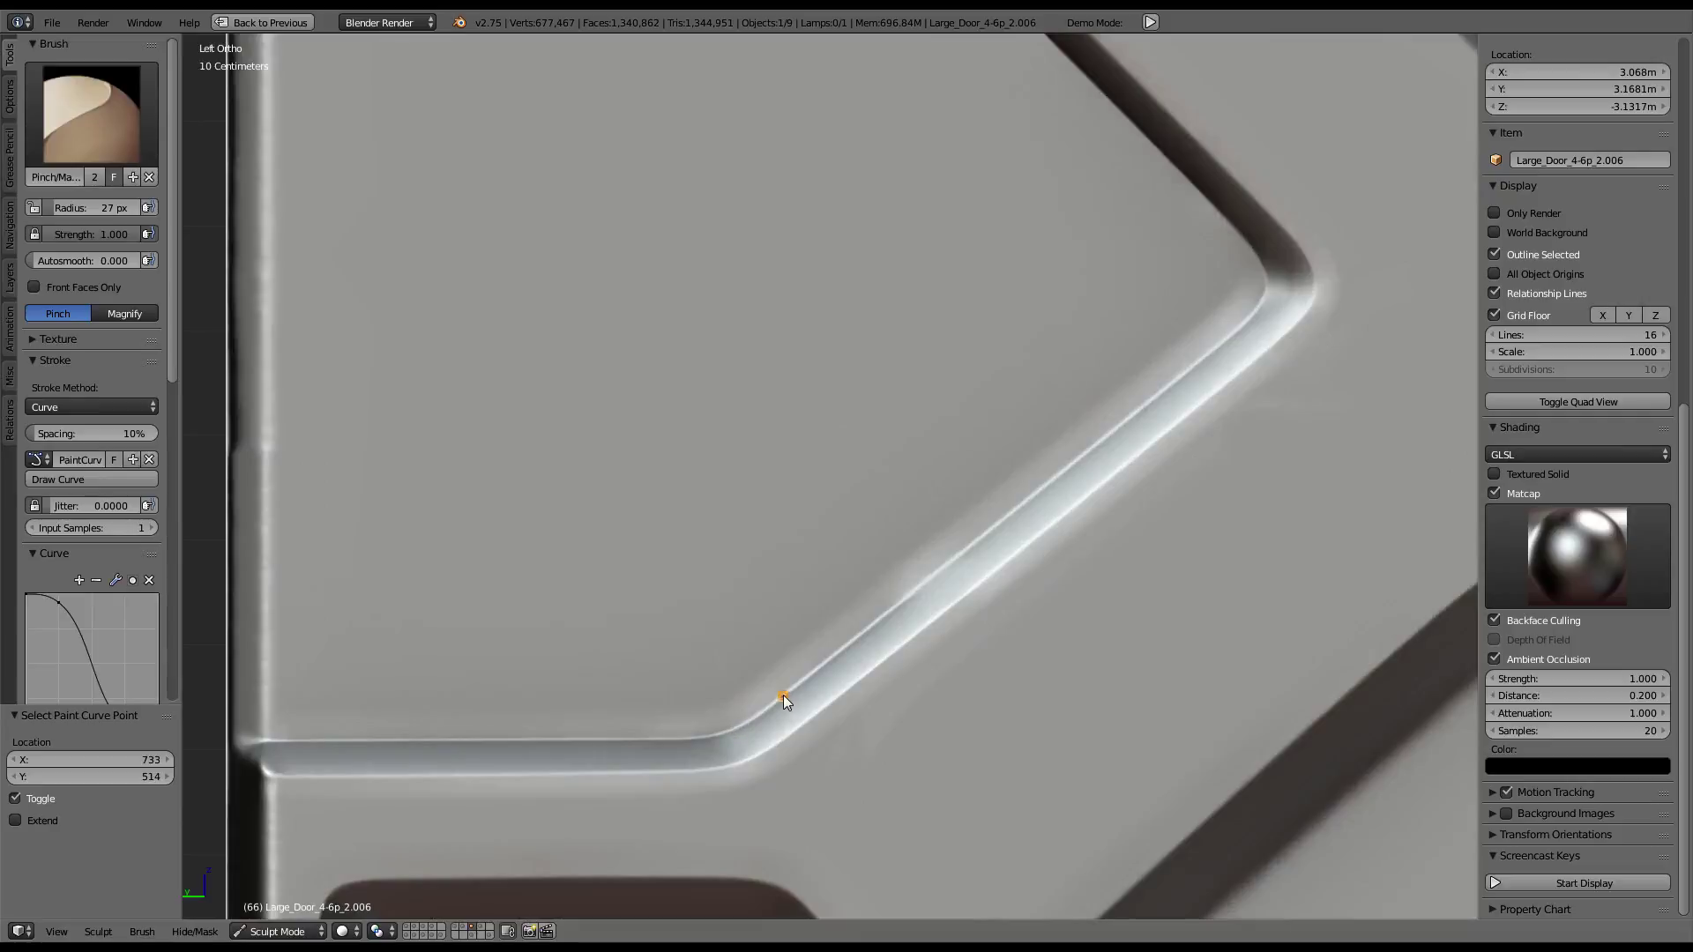
pyautogui.keyDown('ctrl'); pyautogui.rightClick(1250, 310); pyautogui.keyUp('ctrl')
# Trace a new paint curve along the diagonal bevel, from the lower ledge to the upper corner
pyautogui.click(93, 480)
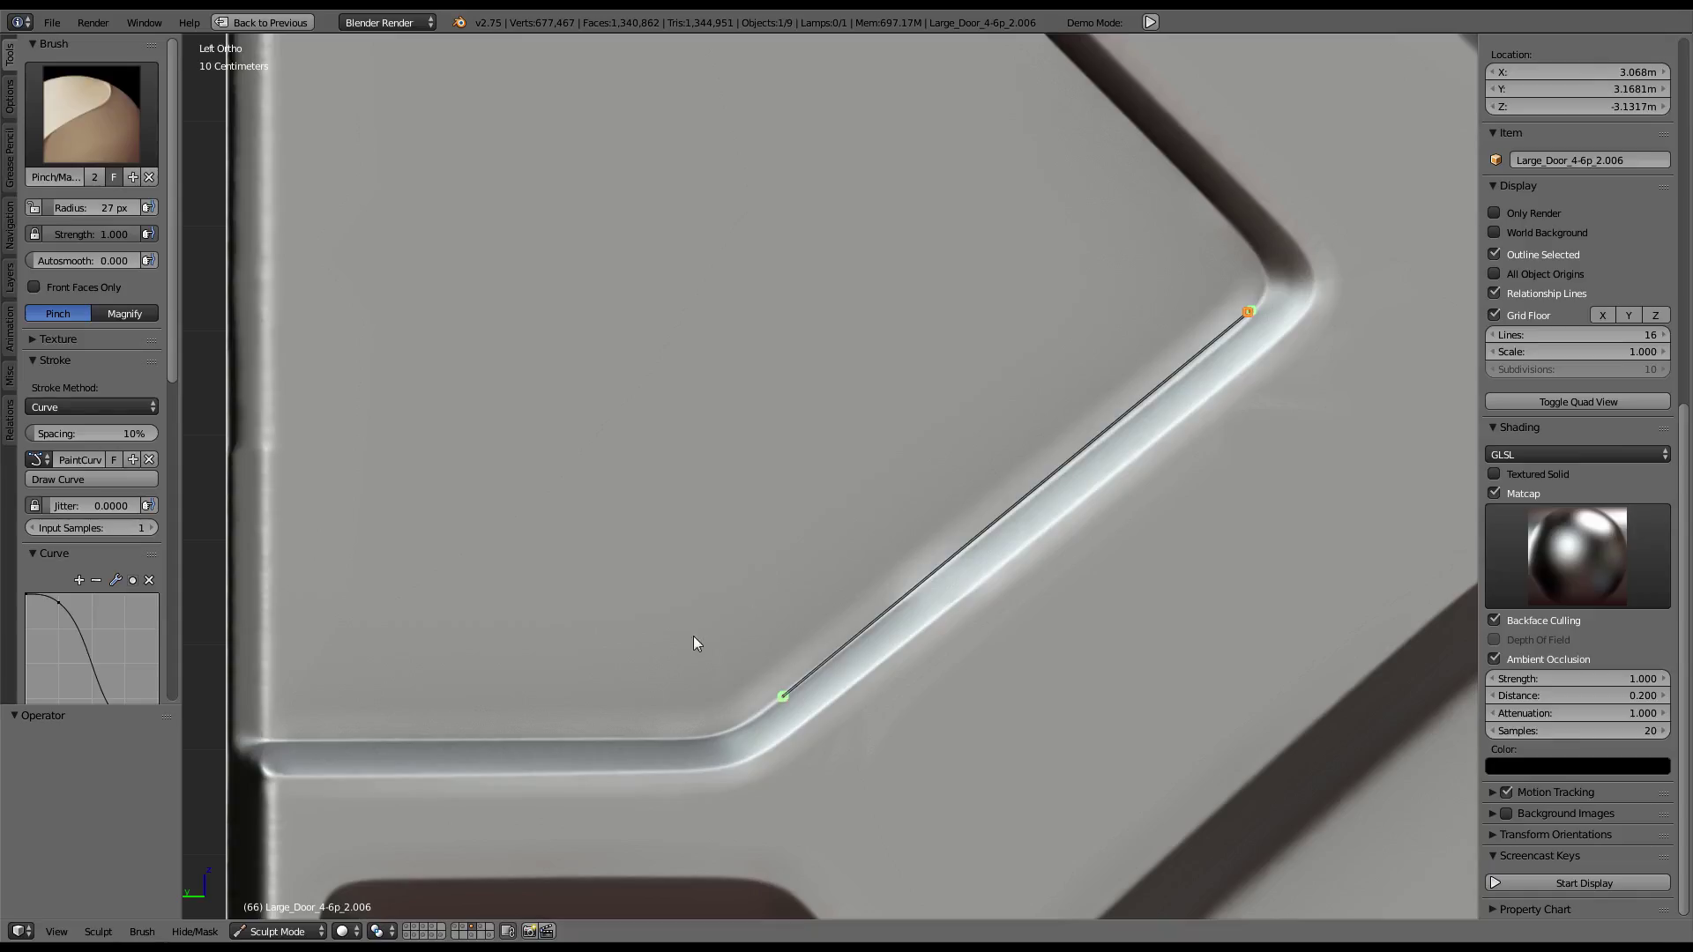
pyautogui.click(704, 621)
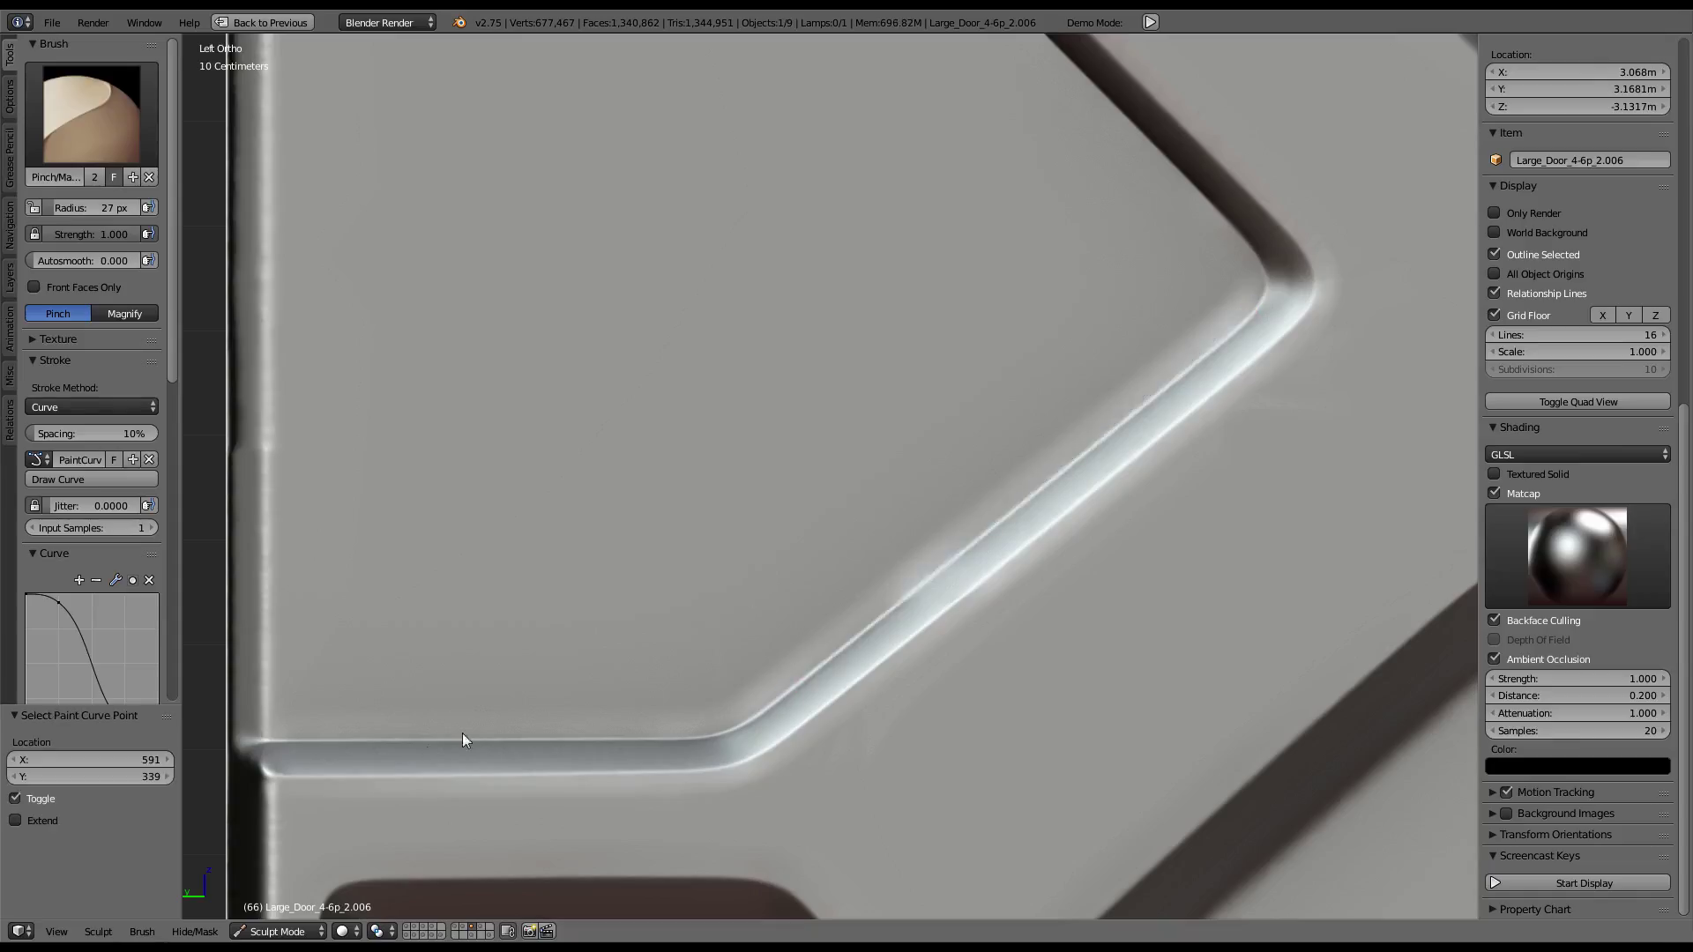
pyautogui.keyDown('ctrl'); pyautogui.moveTo(274, 741); pyautogui.dragTo(396, 742, button='right'); pyautogui.keyUp('ctrl')
pyautogui.keyDown('ctrl'); pyautogui.moveTo(664, 738); pyautogui.dragTo(684, 737, button='right'); pyautogui.keyUp('ctrl')
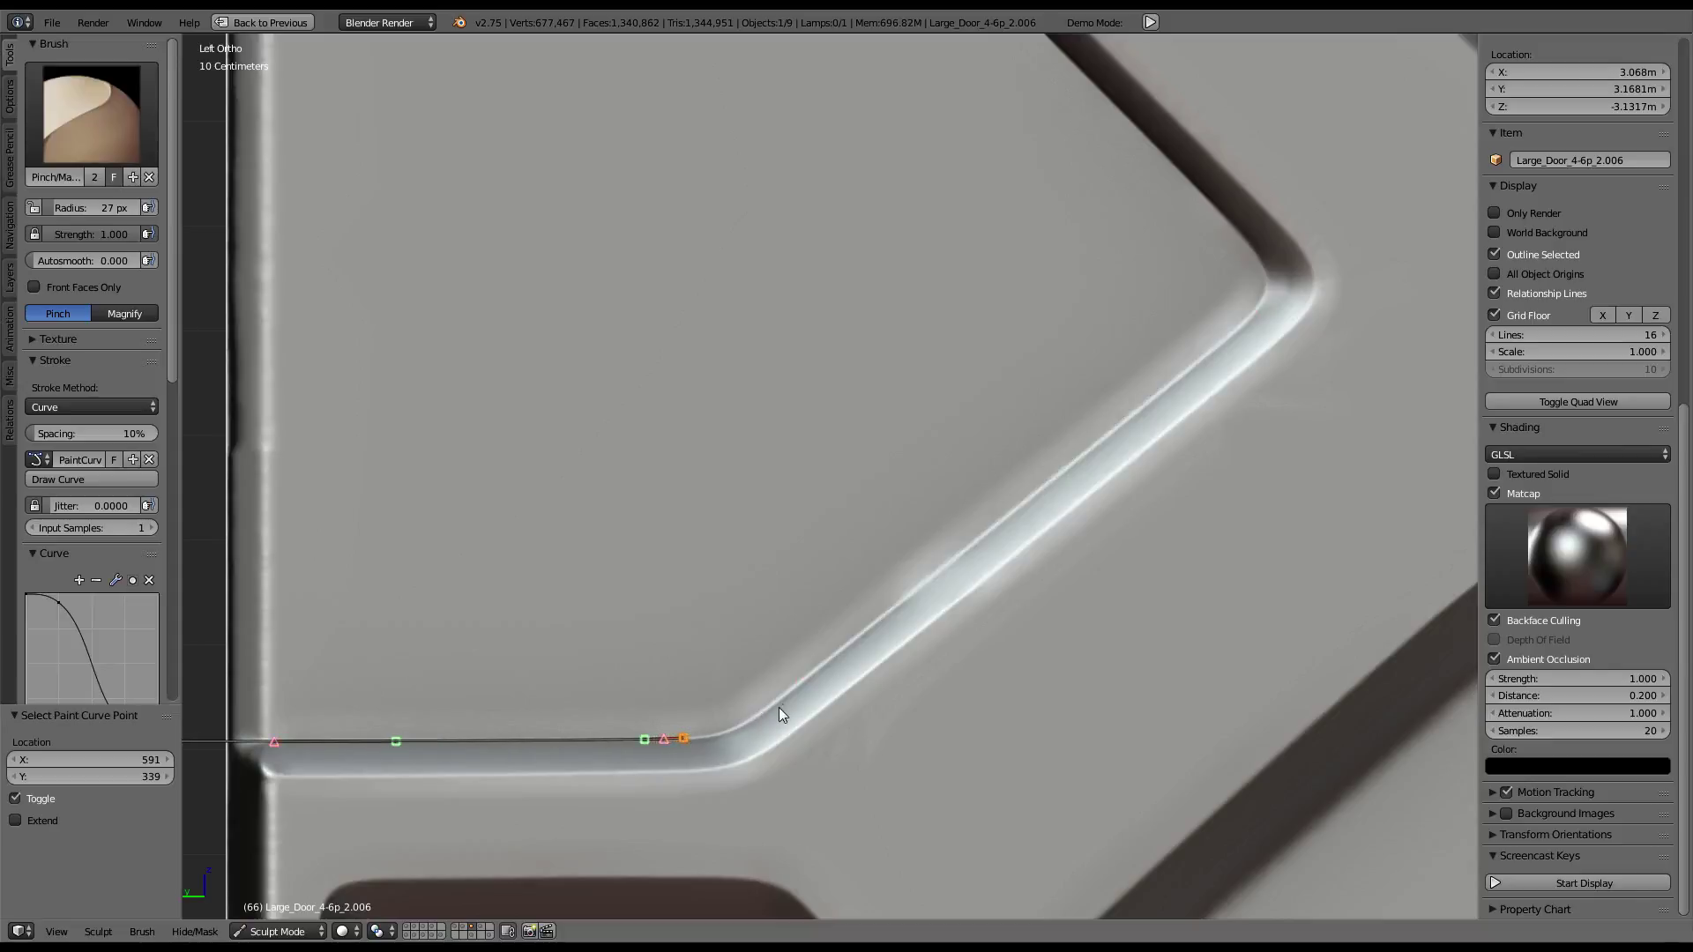
pyautogui.keyDown('ctrl'); pyautogui.moveTo(784, 697); pyautogui.dragTo(839, 644, button='right'); pyautogui.keyUp('ctrl')
pyautogui.keyDown('ctrl'); pyautogui.rightClick(1247, 323); pyautogui.keyUp('ctrl')
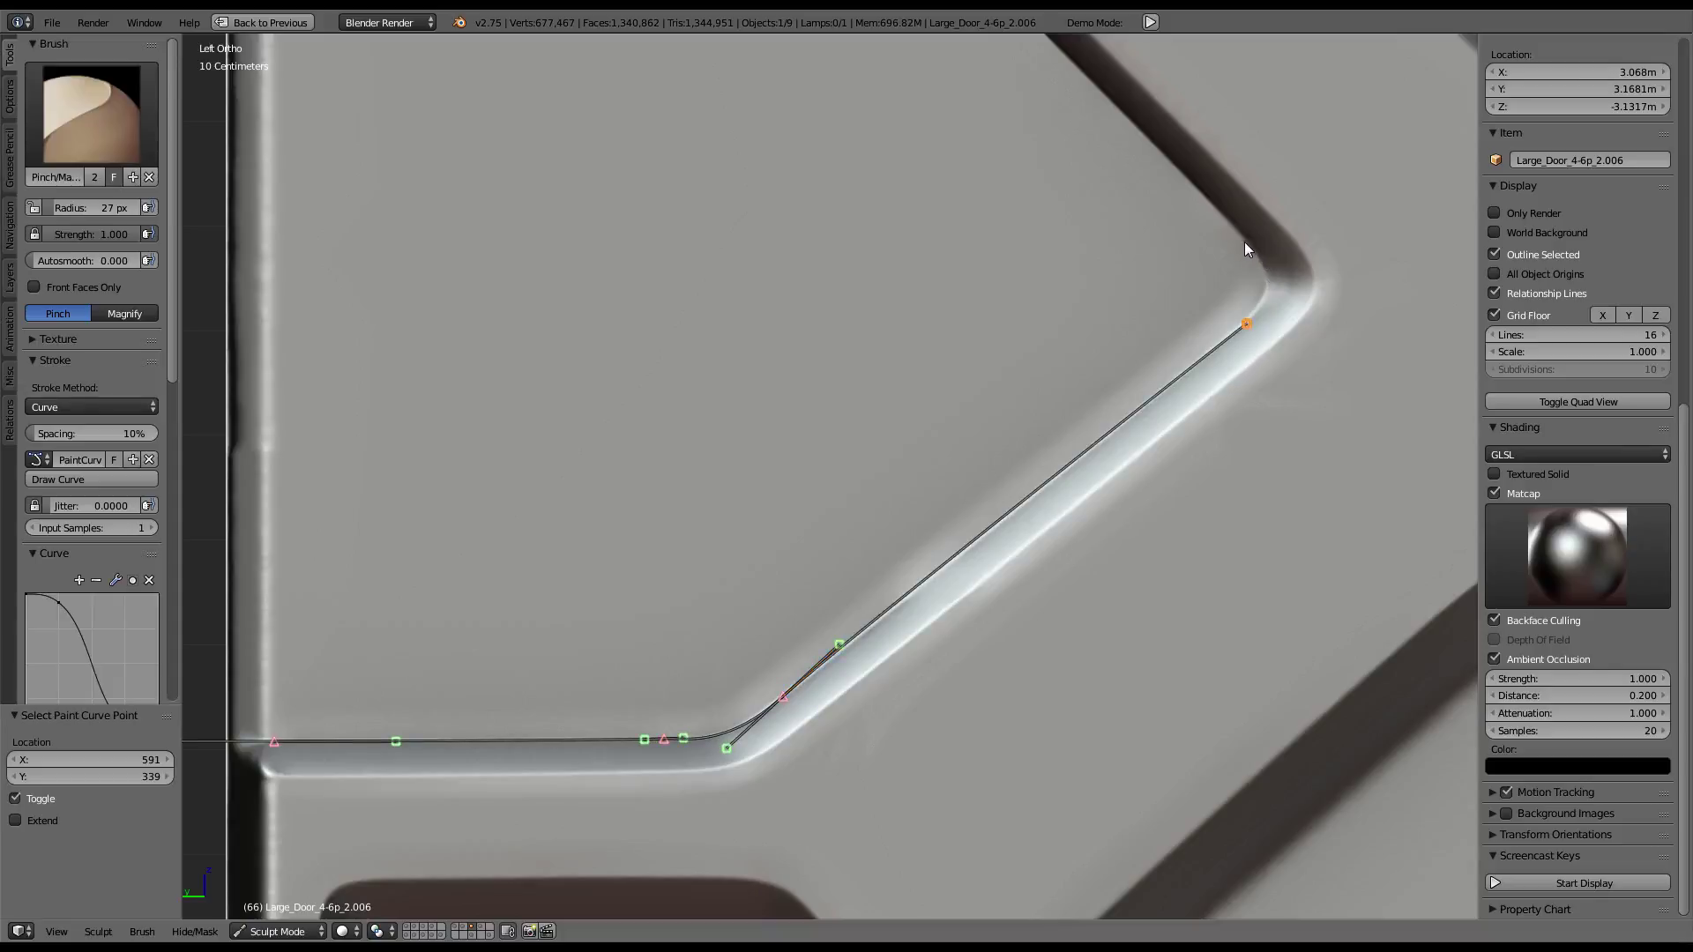
pyautogui.keyDown('ctrl'); pyautogui.moveTo(1229, 222); pyautogui.dragTo(1161, 156, button='right'); pyautogui.keyUp('ctrl')
# Apply the pinch stroke along the curve and inspect the sharpened bevel edge
pyautogui.click(95, 479)
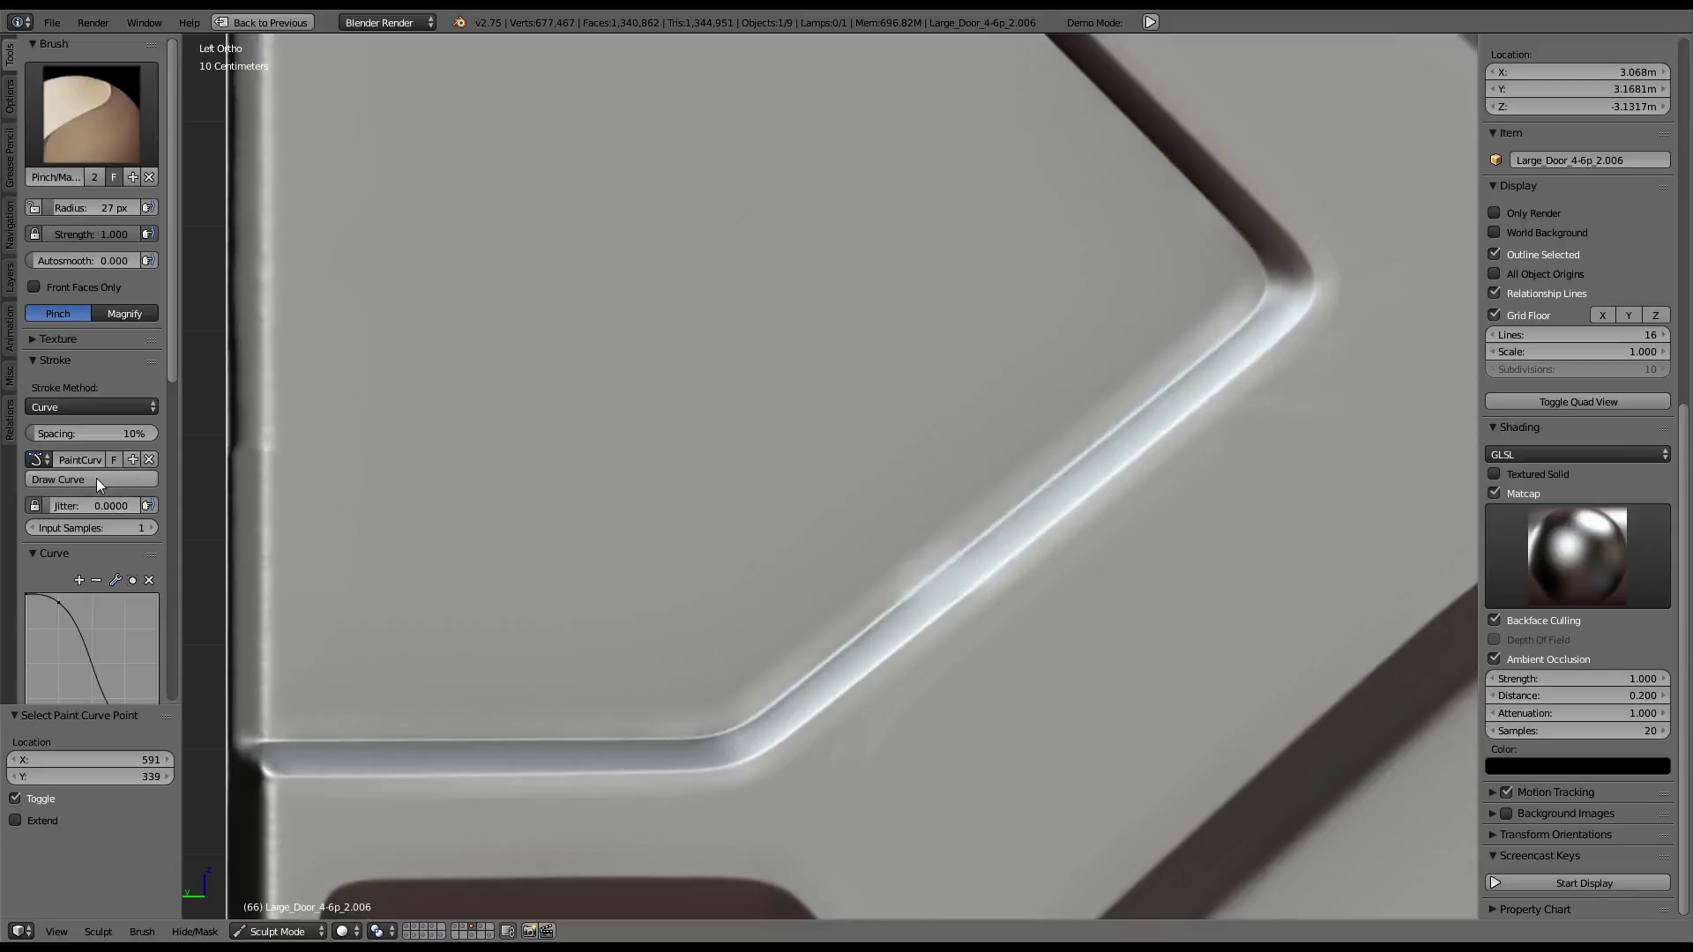
pyautogui.scroll(-3, 1181, 341)
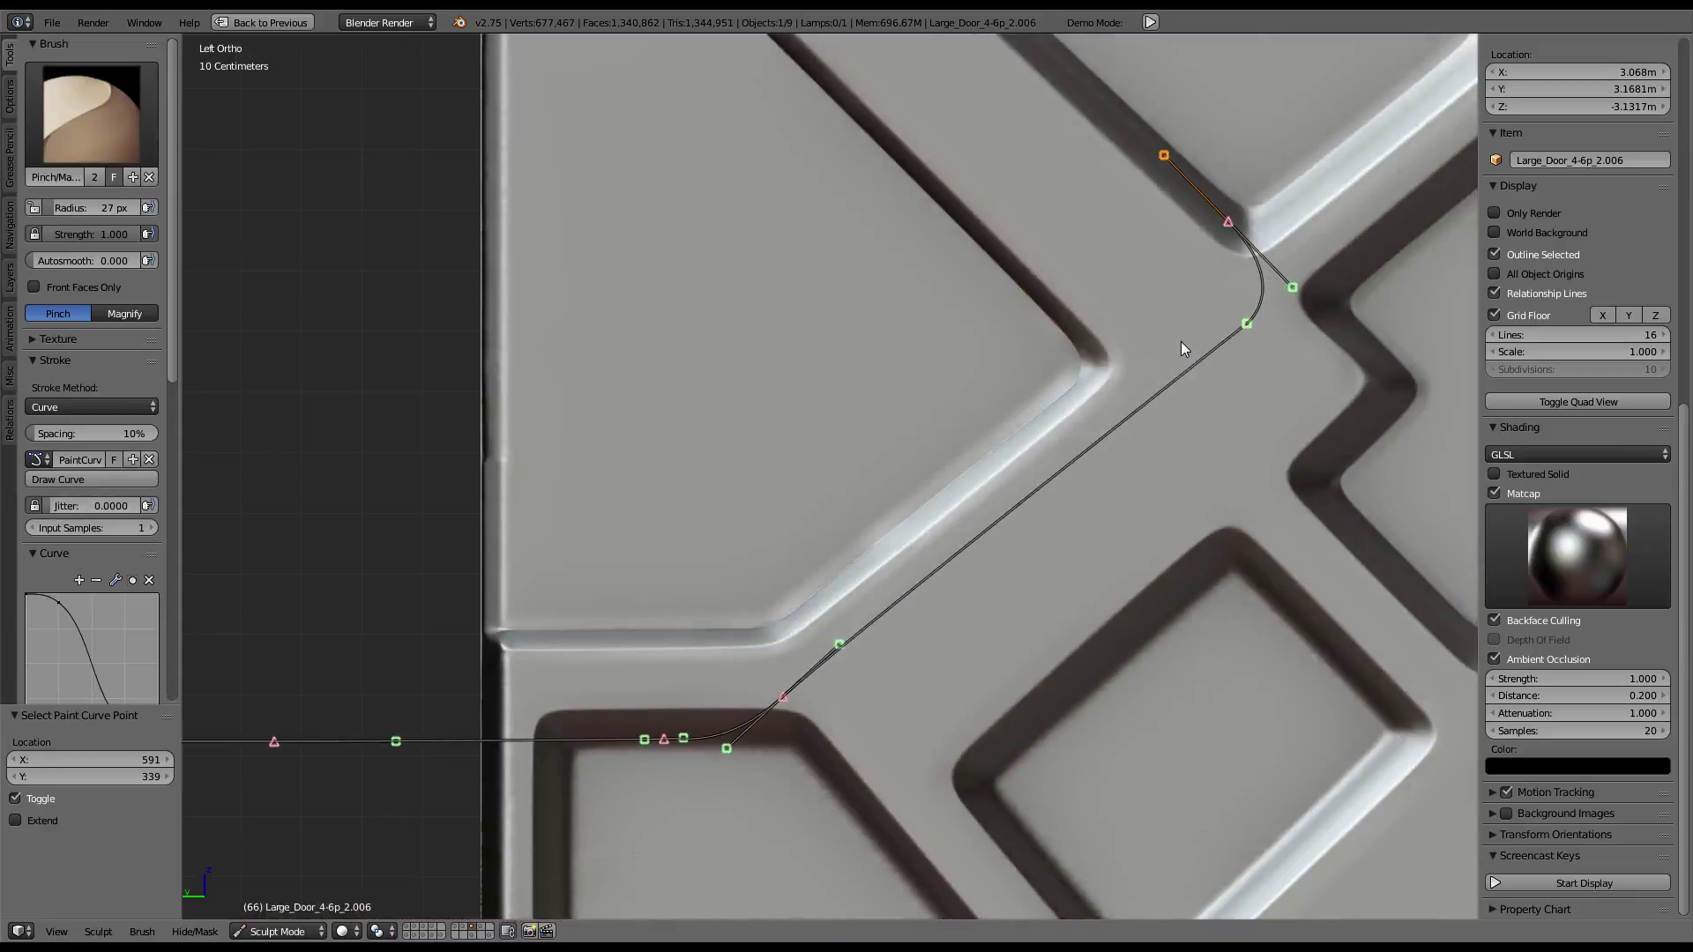
pyautogui.scroll(-4, 1131, 360)
pyautogui.scroll(3, 1054, 394)
pyautogui.scroll(4, 1054, 393)
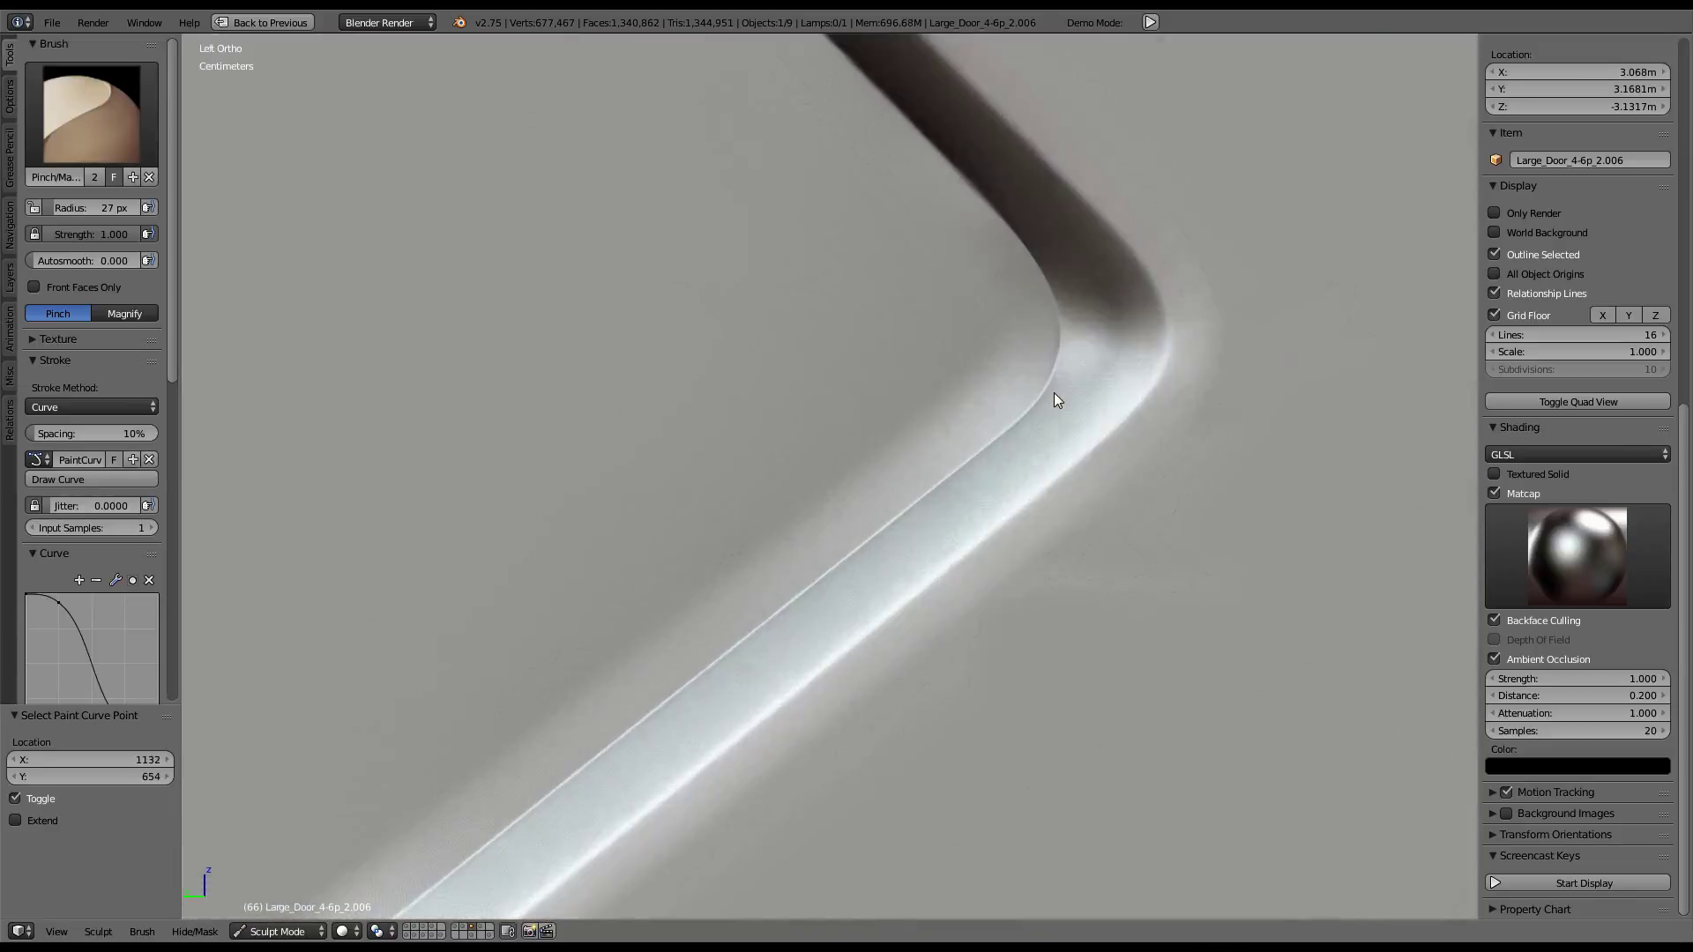
pyautogui.scroll(-3, 1056, 405)
pyautogui.scroll(-4, 1056, 413)
pyautogui.scroll(4, 1189, 459)
pyautogui.scroll(2, 1159, 389)
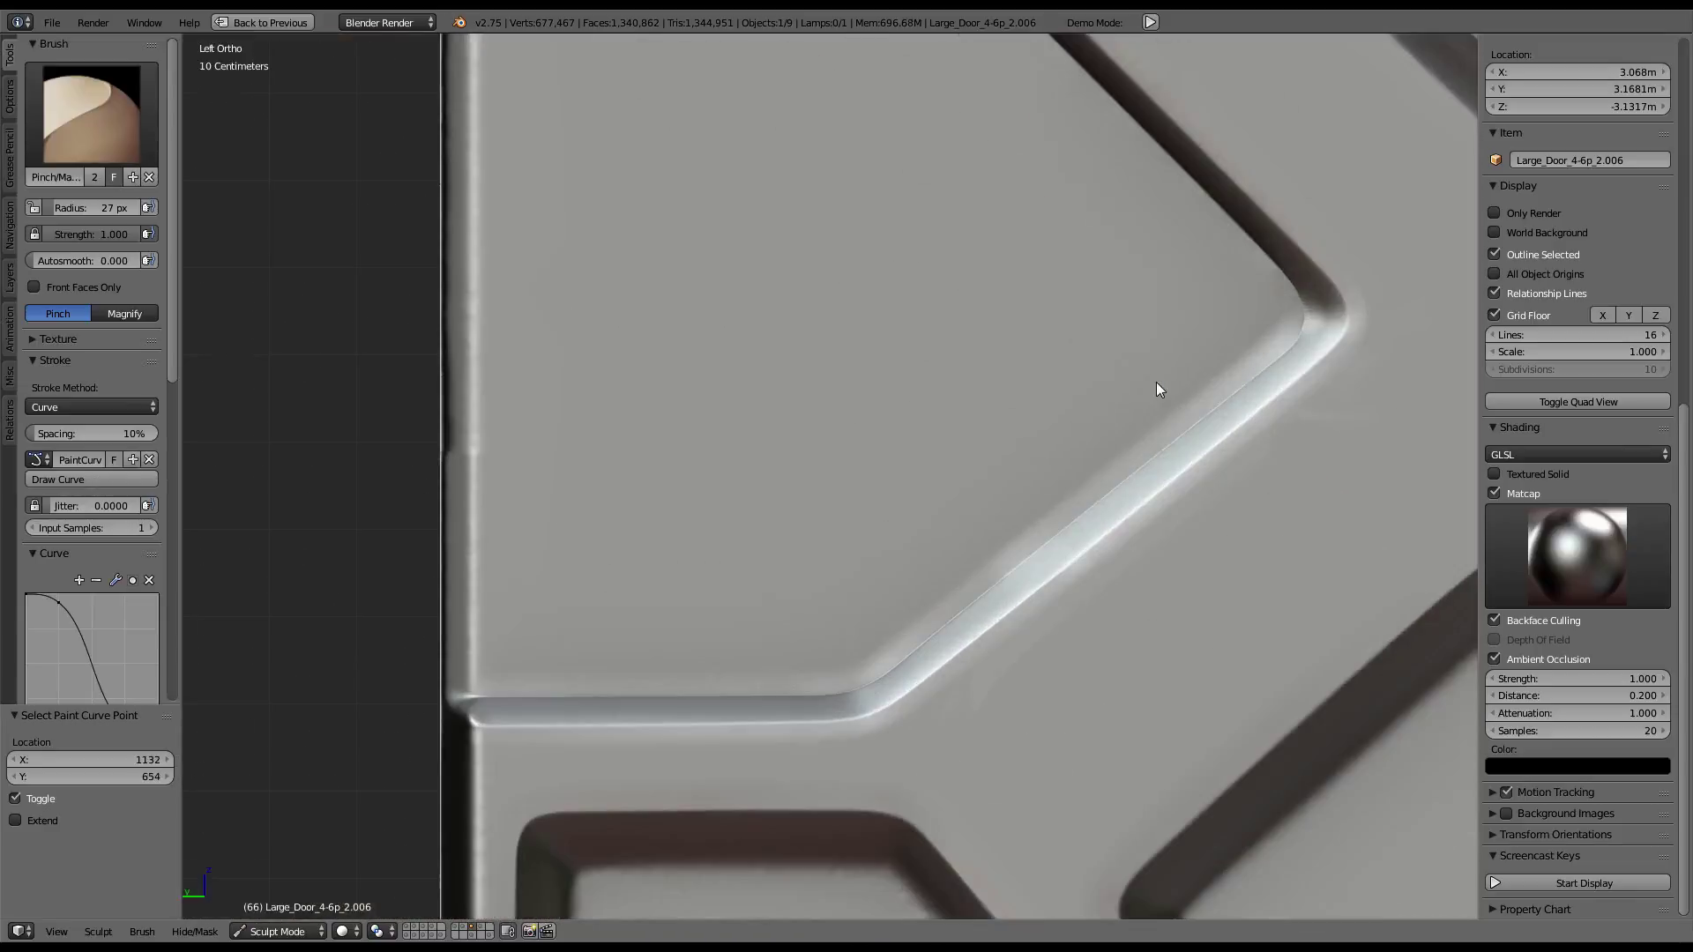
pyautogui.scroll(1, 1156, 383)
pyautogui.scroll(-1, 1152, 441)
pyautogui.keyDown('shift'); pyautogui.moveTo(723, 390); pyautogui.dragTo(750, 473, button='middle'); pyautogui.keyUp('shift')
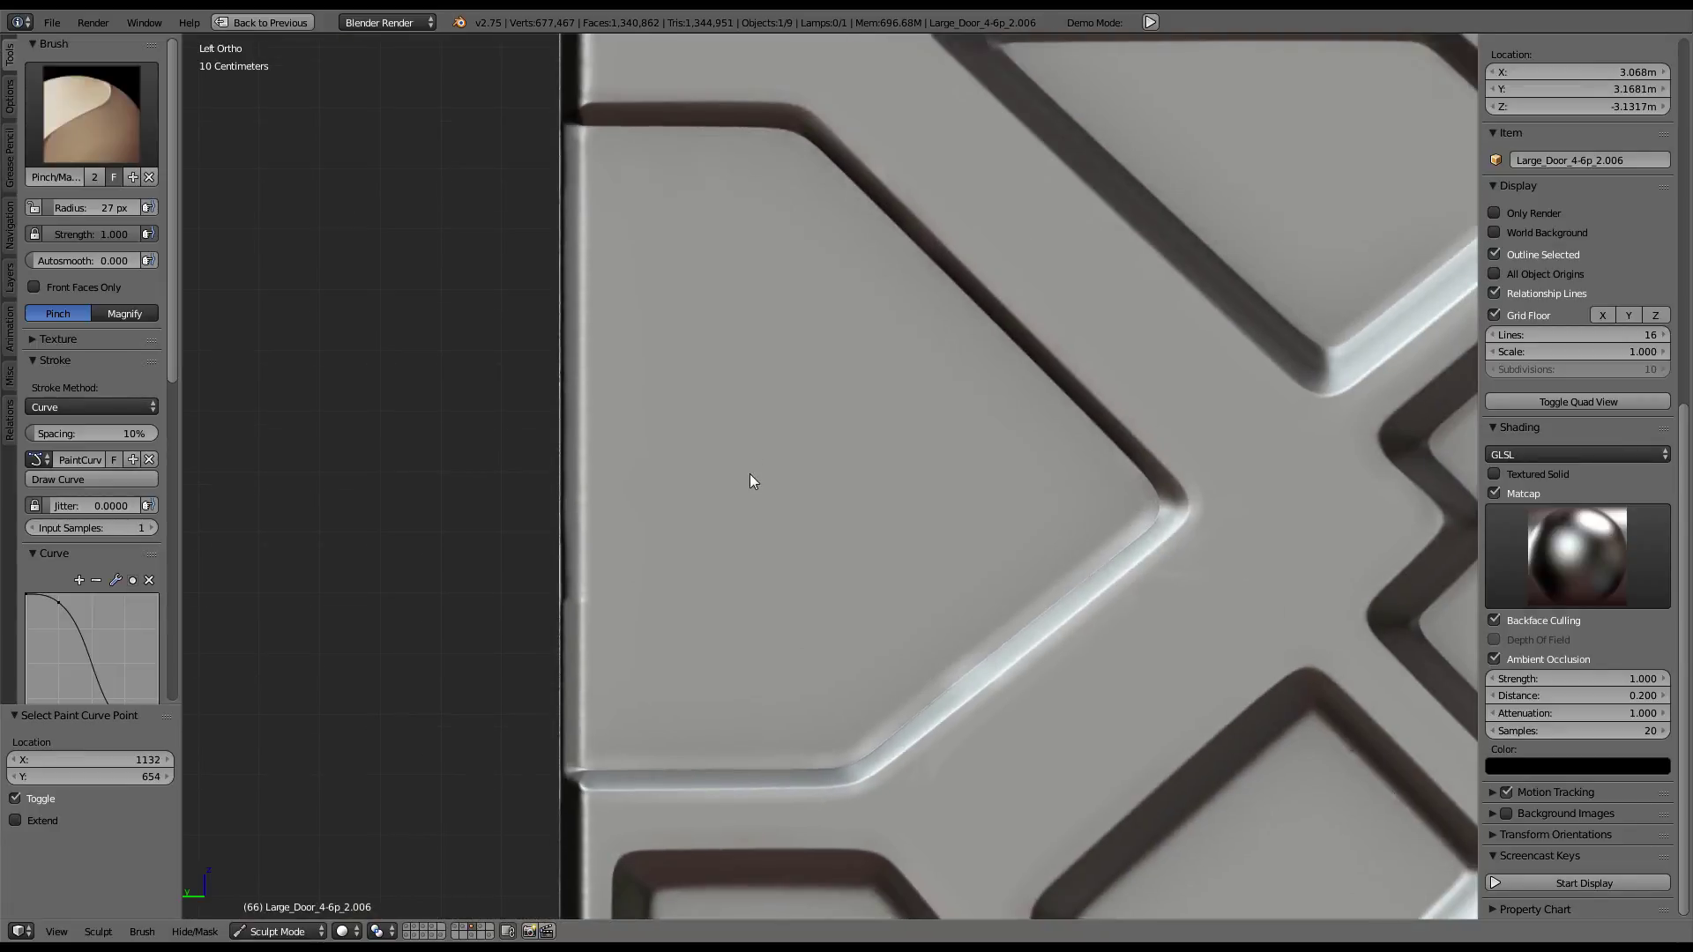
pyautogui.scroll(-1, 711, 378)
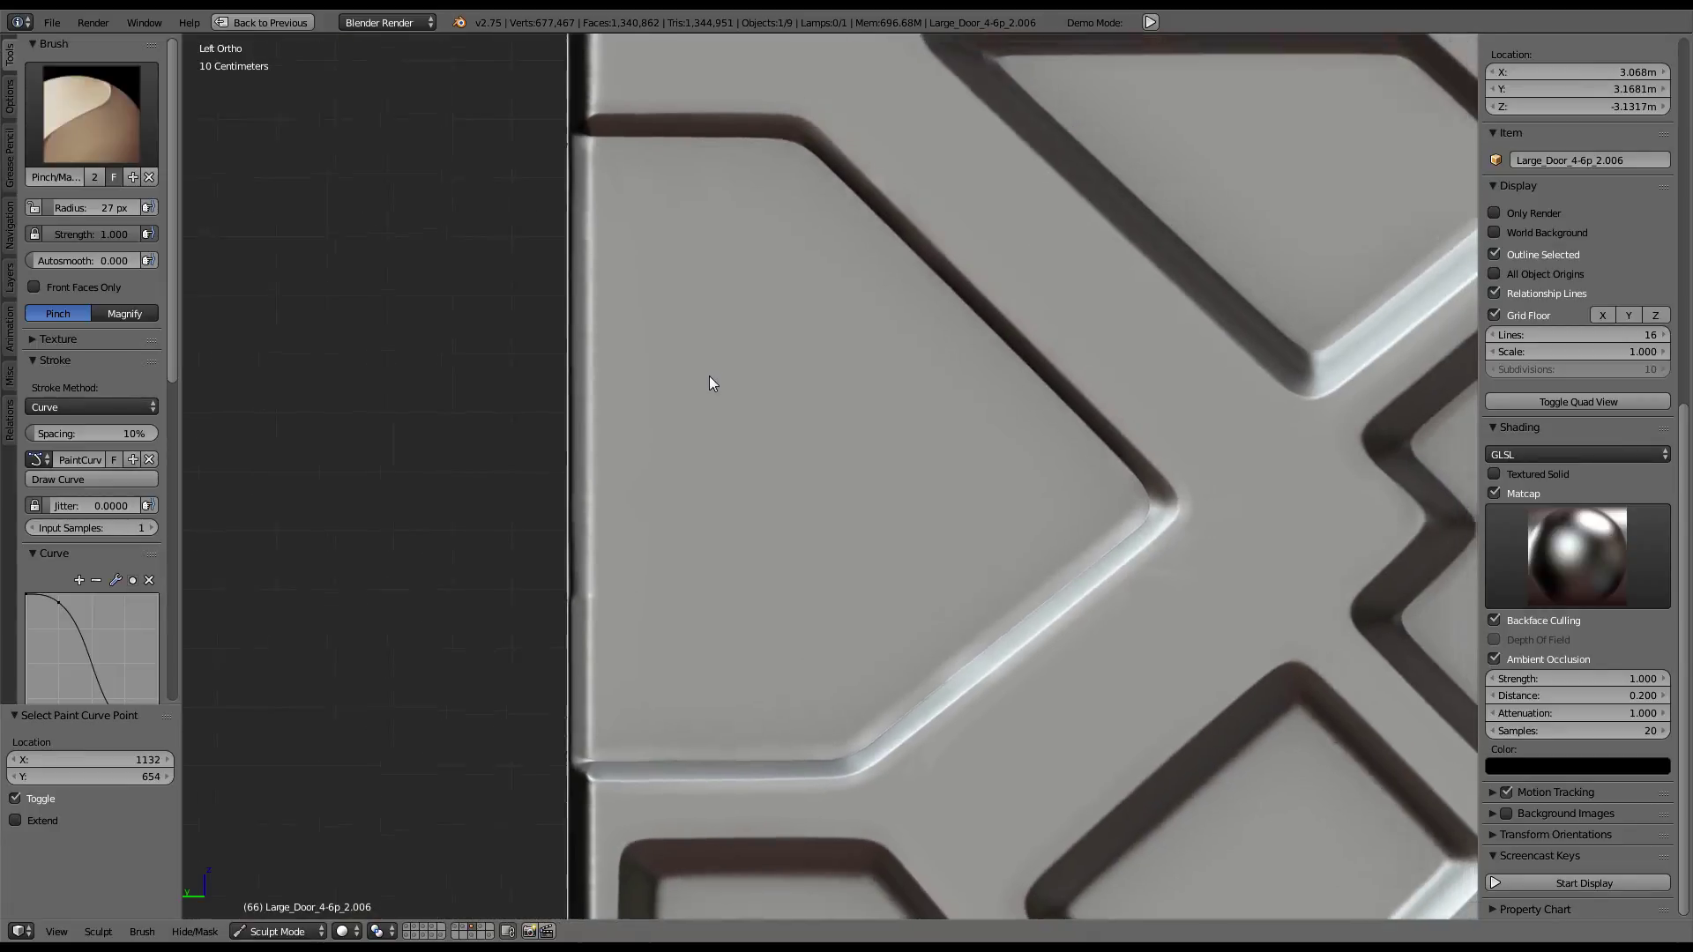
pyautogui.scroll(2, 710, 374)
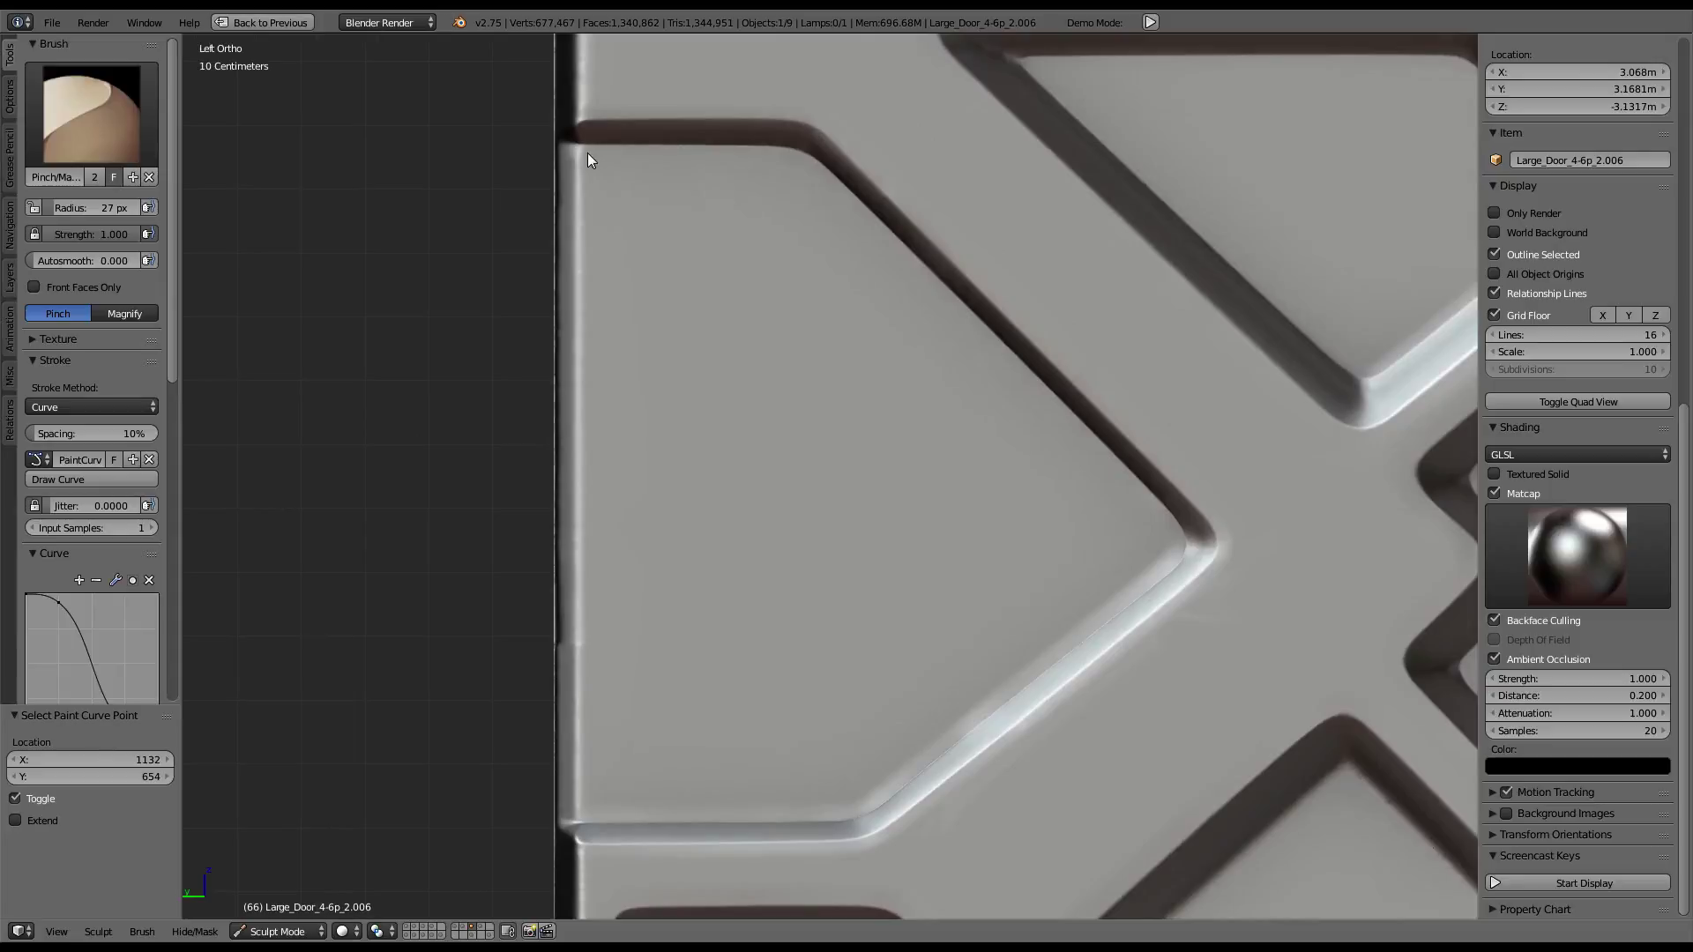
# Place paint curve points around the panel's top edge, pointed tip, lower diagonal and bottom edge
pyautogui.keyDown('ctrl'); pyautogui.rightClick(770, 153); pyautogui.keyUp('ctrl')
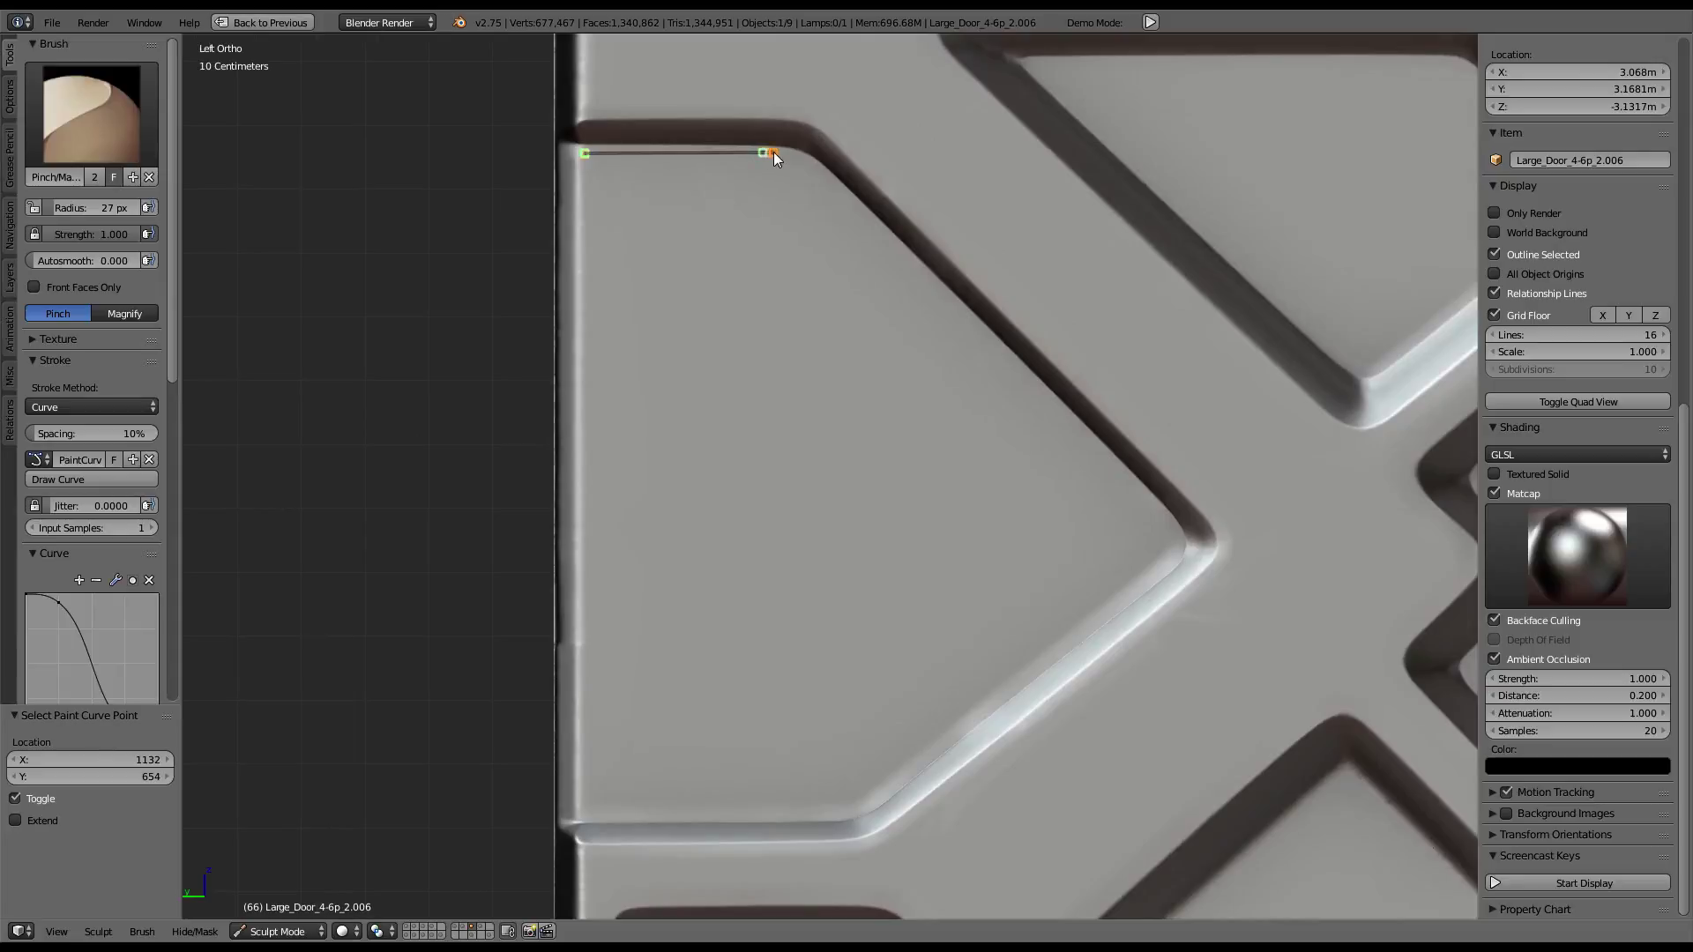
pyautogui.keyDown('ctrl'); pyautogui.rightClick(831, 180); pyautogui.keyUp('ctrl')
pyautogui.keyDown('ctrl'); pyautogui.rightClick(1168, 519); pyautogui.keyUp('ctrl')
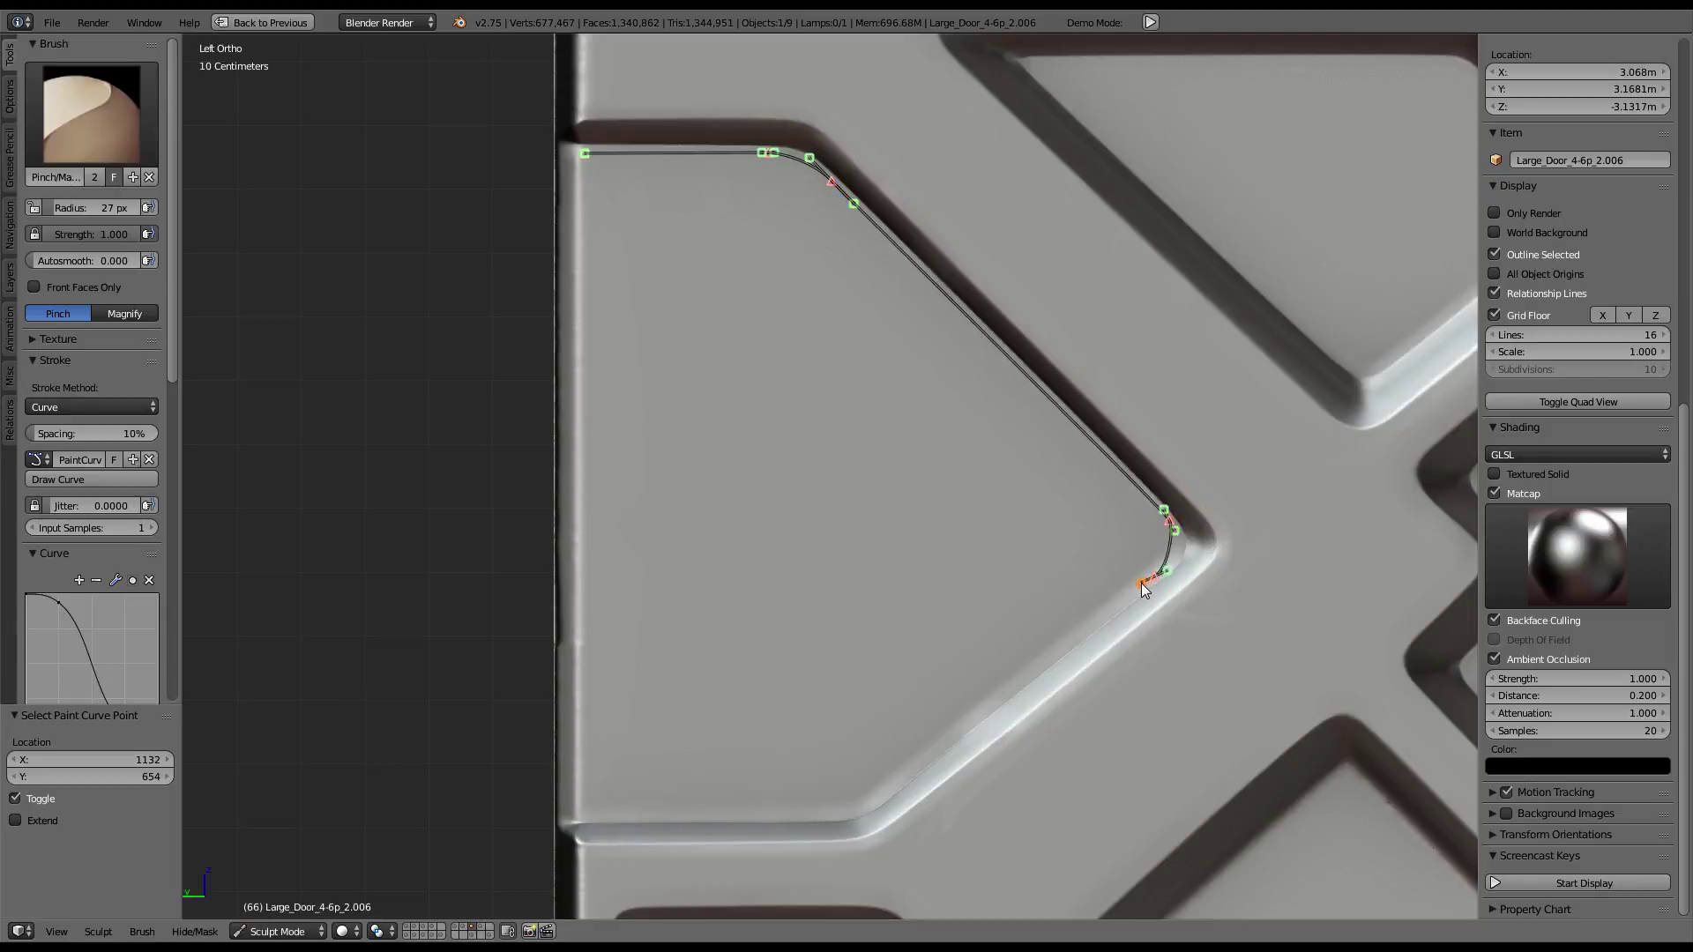
pyautogui.moveTo(1132, 591); pyautogui.dragTo(1122, 602)
pyautogui.keyDown('ctrl'); pyautogui.moveTo(875, 795); pyautogui.dragTo(861, 806, button='right'); pyautogui.keyUp('ctrl')
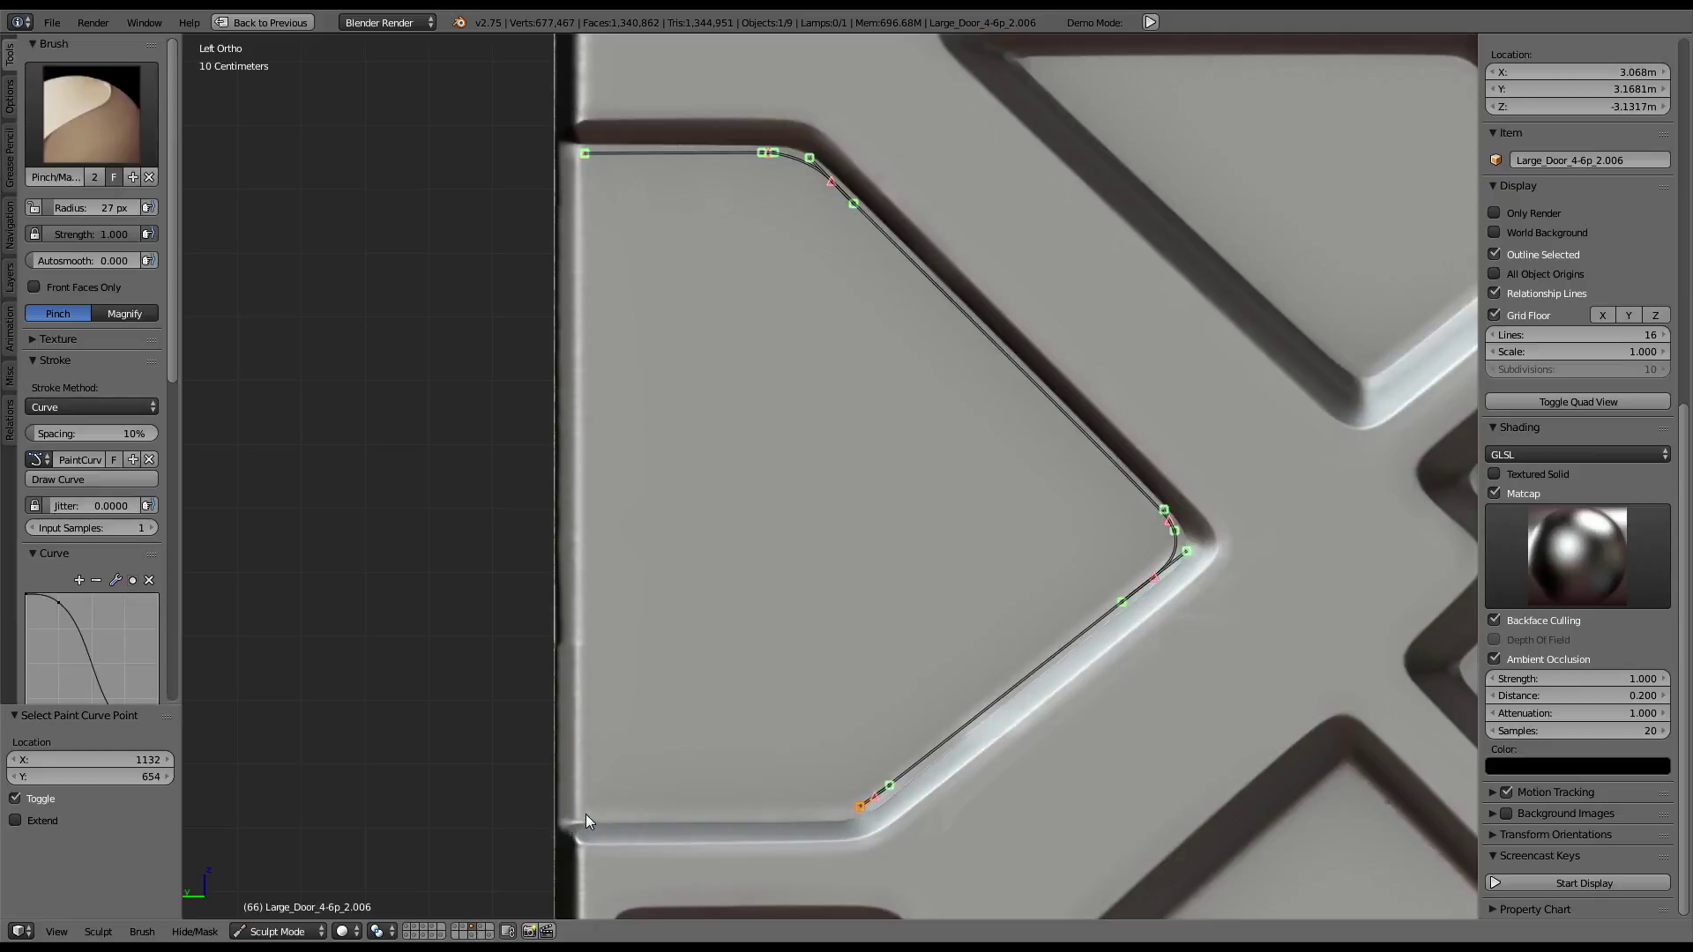
pyautogui.keyDown('ctrl'); pyautogui.moveTo(590, 811); pyautogui.dragTo(572, 811, button='right'); pyautogui.keyUp('ctrl')
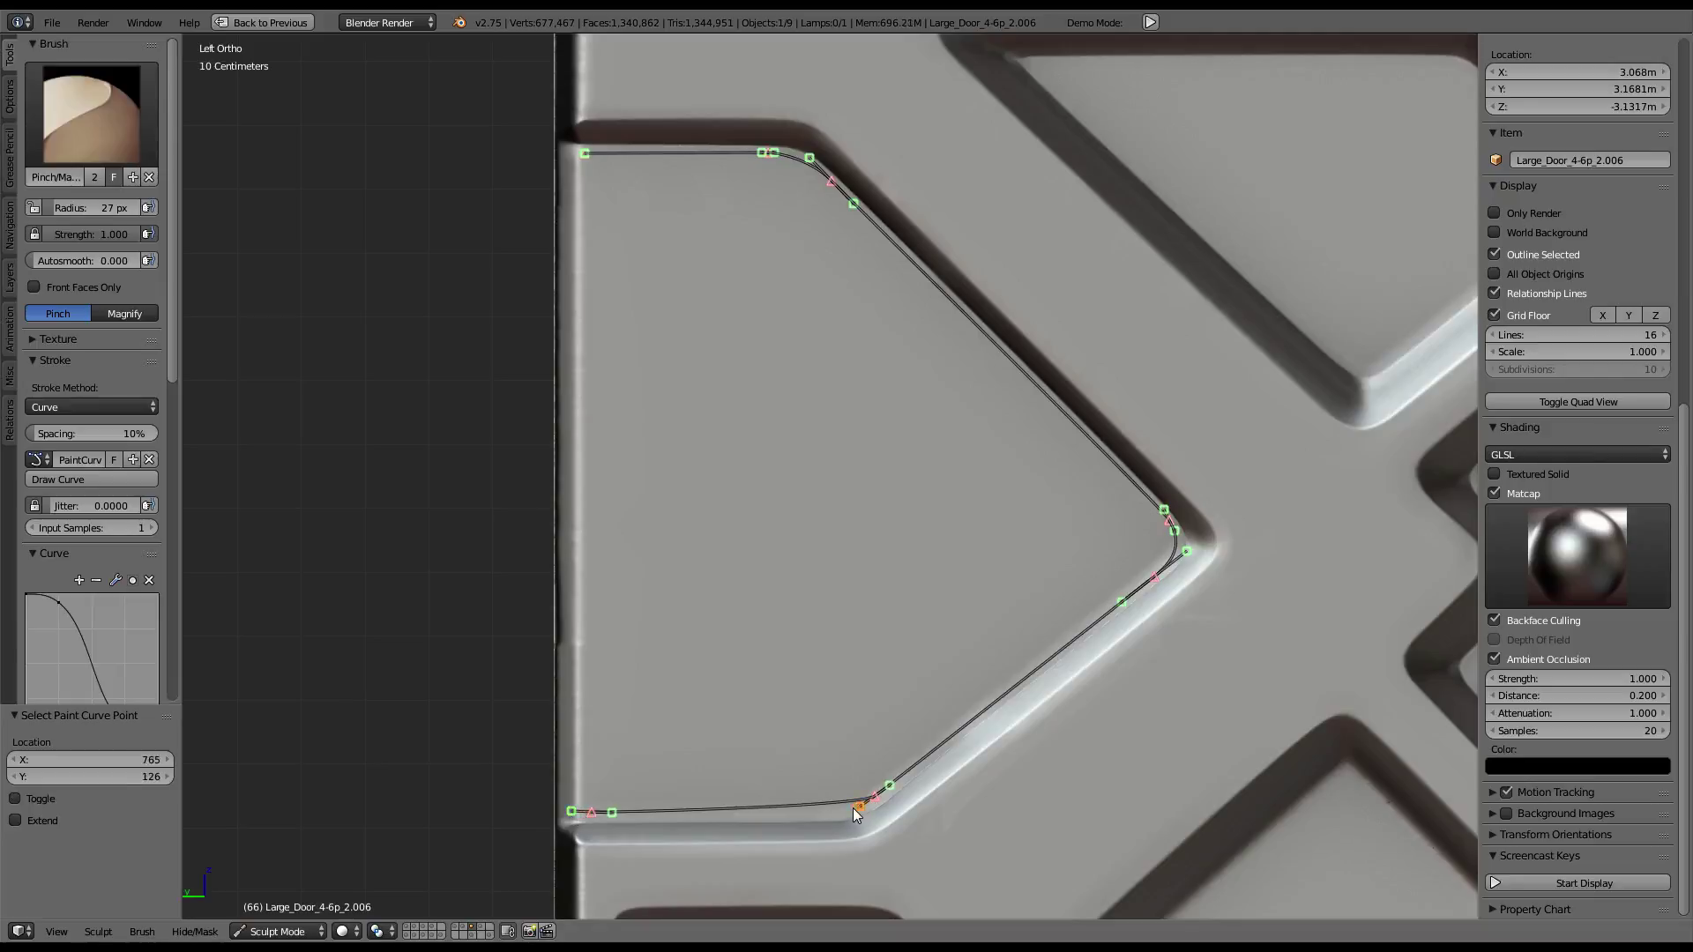
# Fit the curve handles to the panel corners, then make F Brush the active brush
pyautogui.moveTo(853, 808); pyautogui.dragTo(832, 820, button='right')
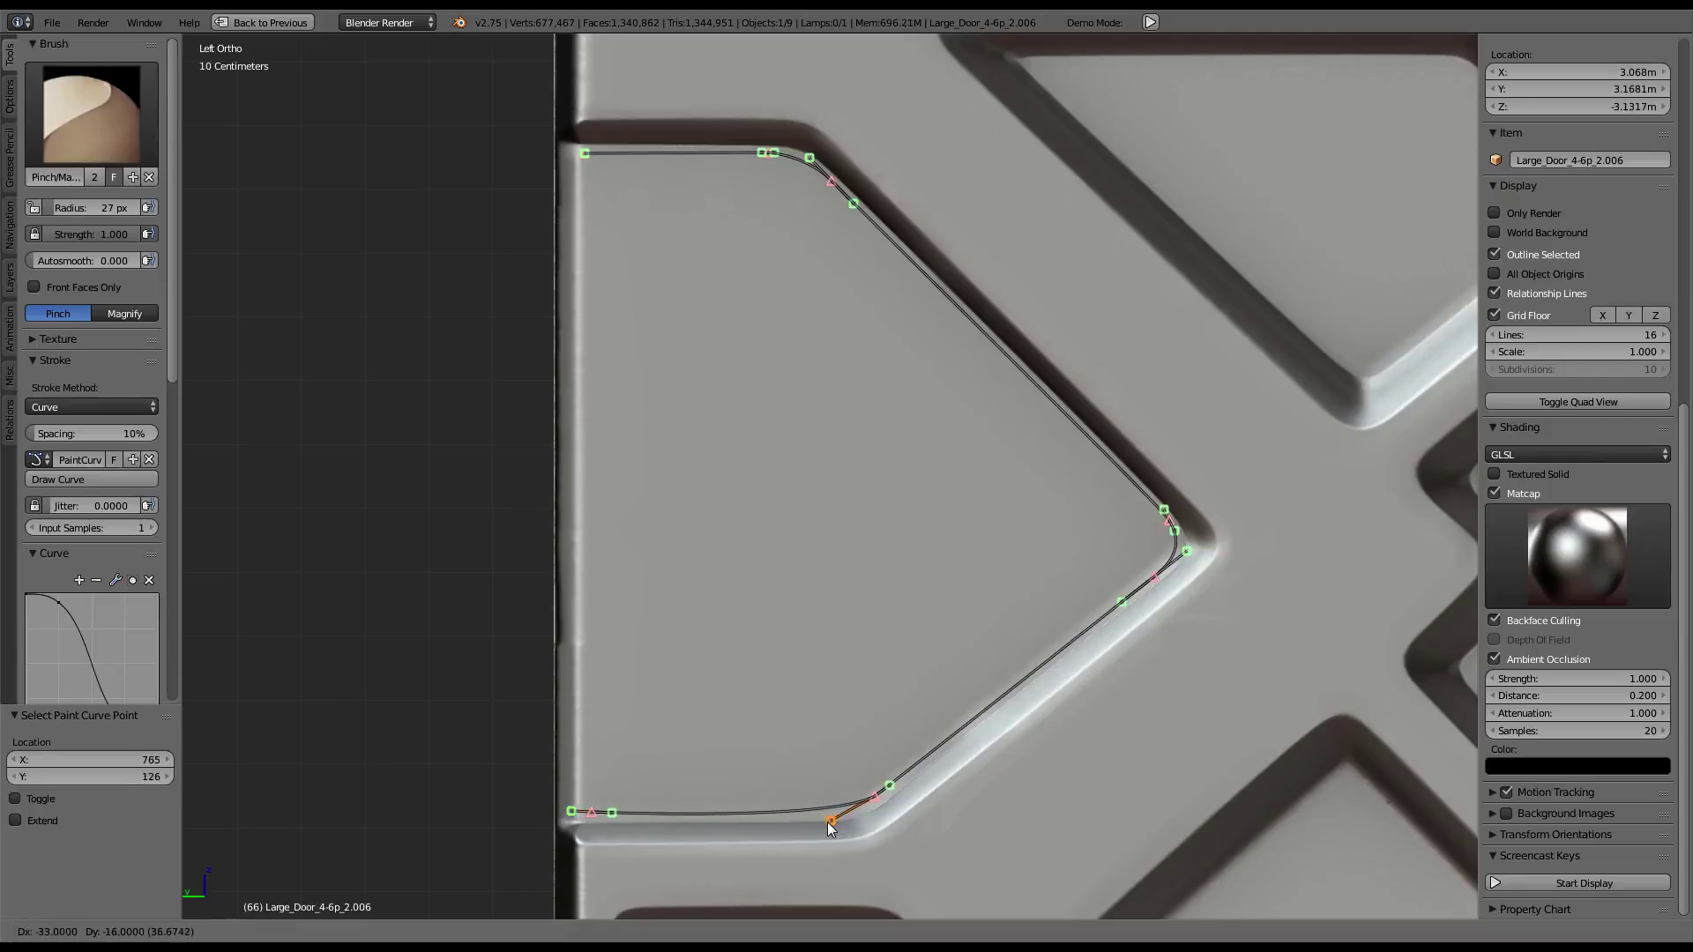
pyautogui.moveTo(833, 820); pyautogui.dragTo(908, 780, button='right')
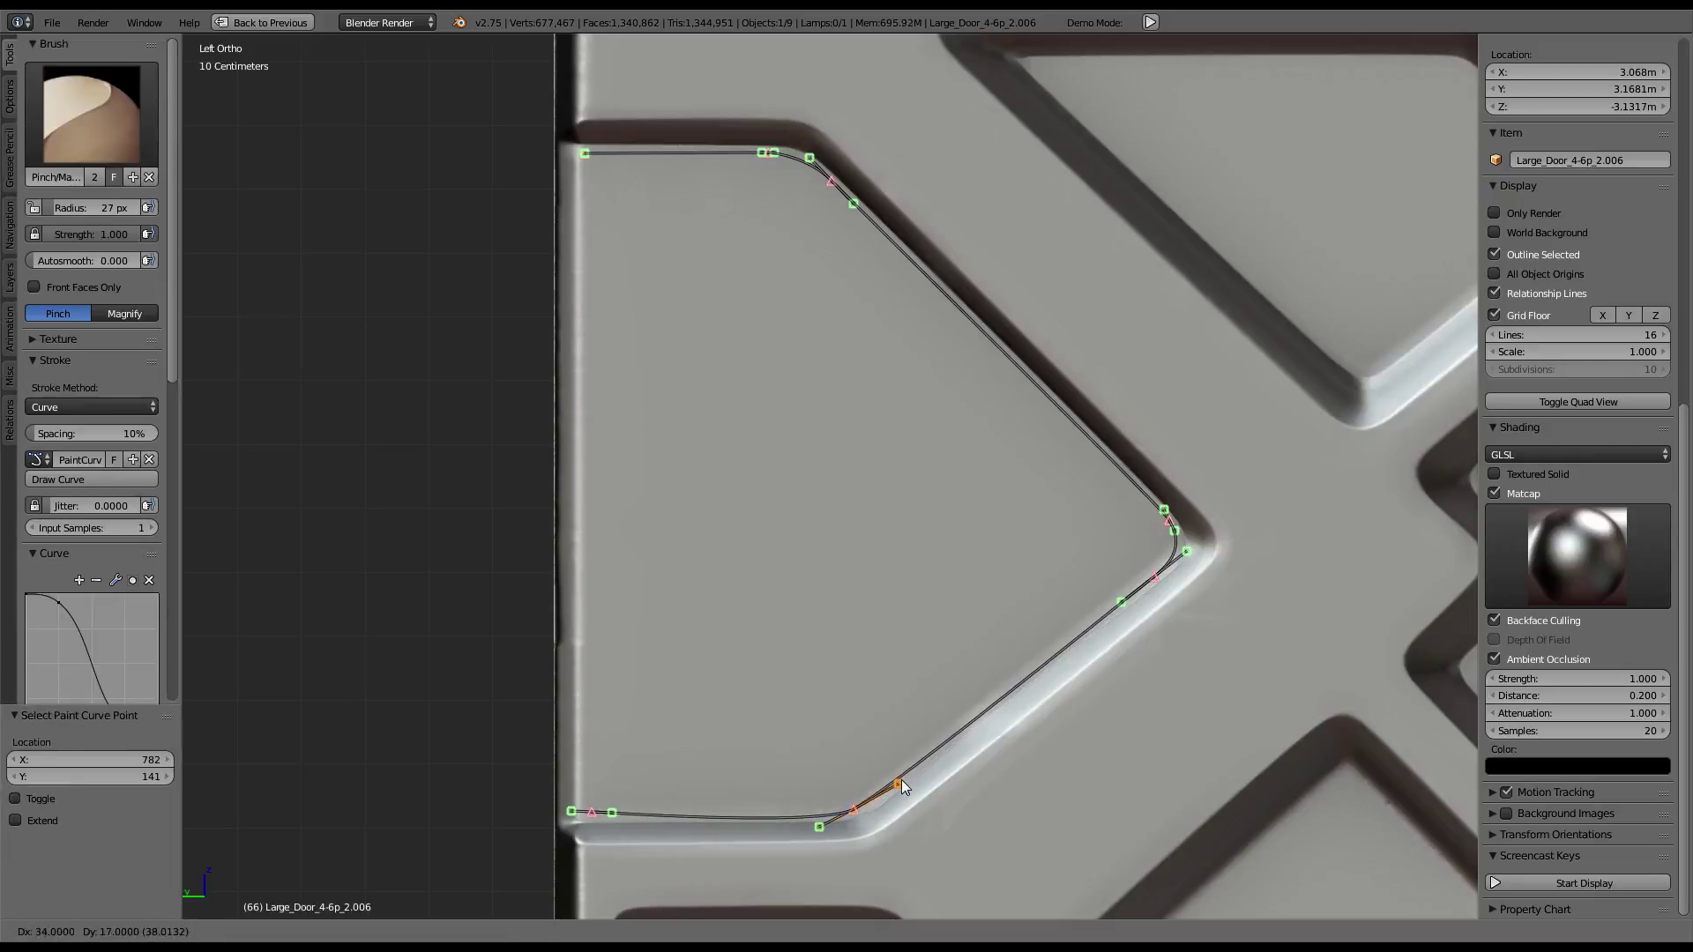
pyautogui.moveTo(909, 781); pyautogui.dragTo(894, 778, button='right')
pyautogui.moveTo(824, 822); pyautogui.dragTo(809, 808, button='right')
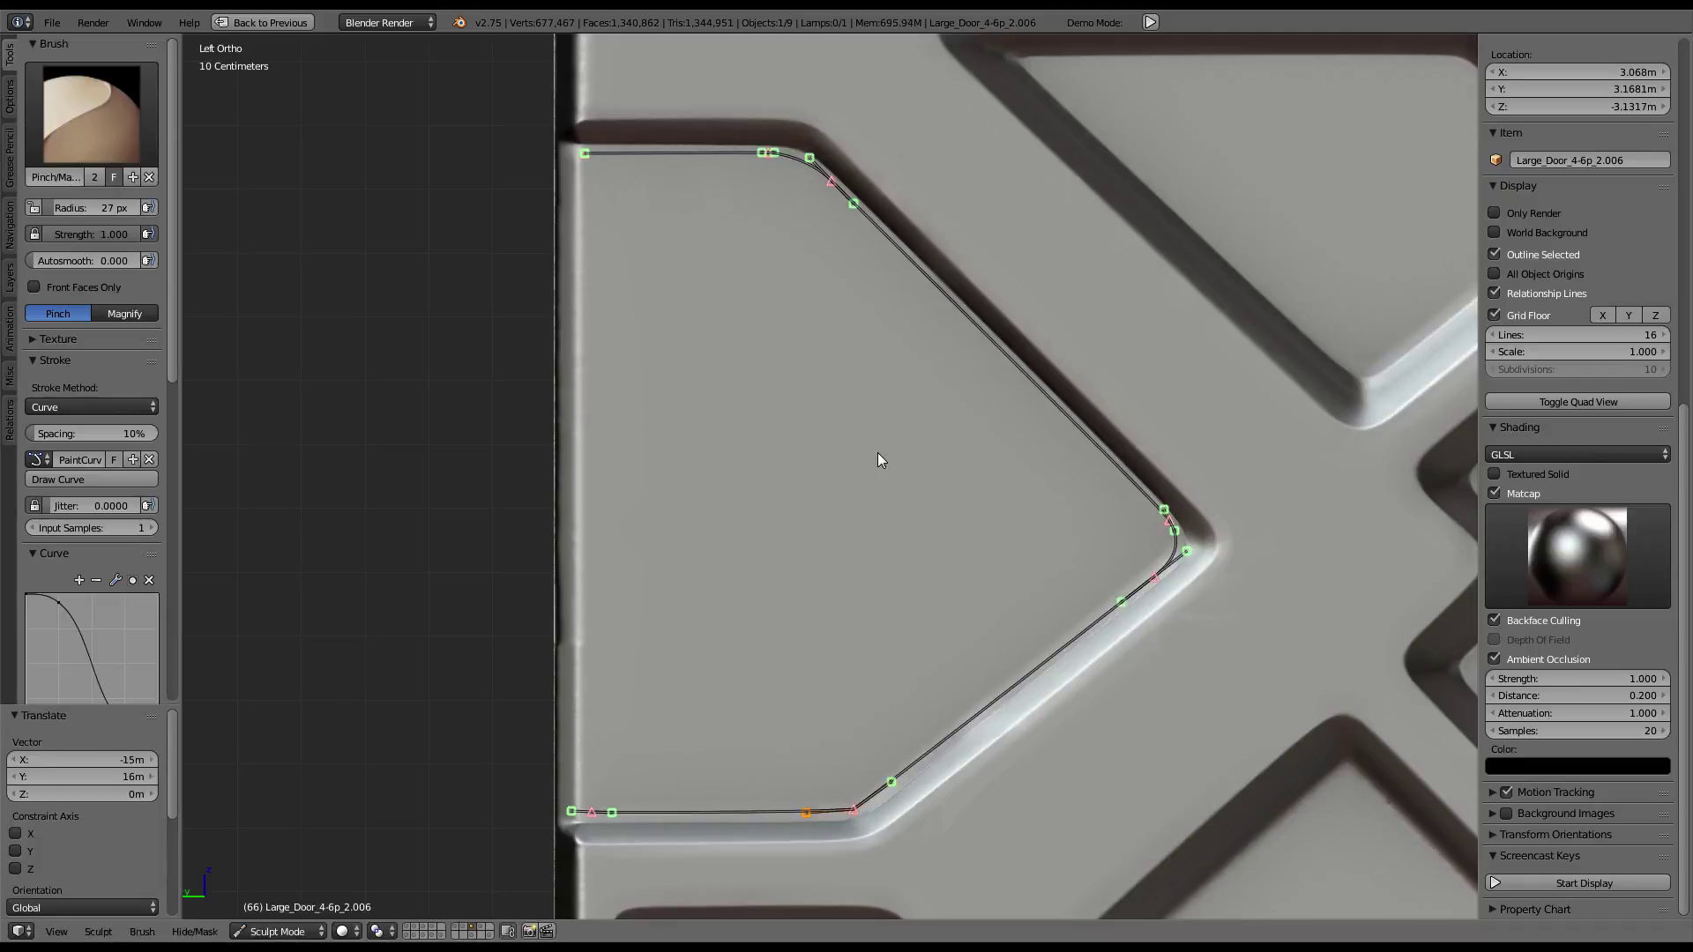
pyautogui.moveTo(837, 196); pyautogui.dragTo(832, 190, button='right')
pyautogui.rightClick(814, 159)
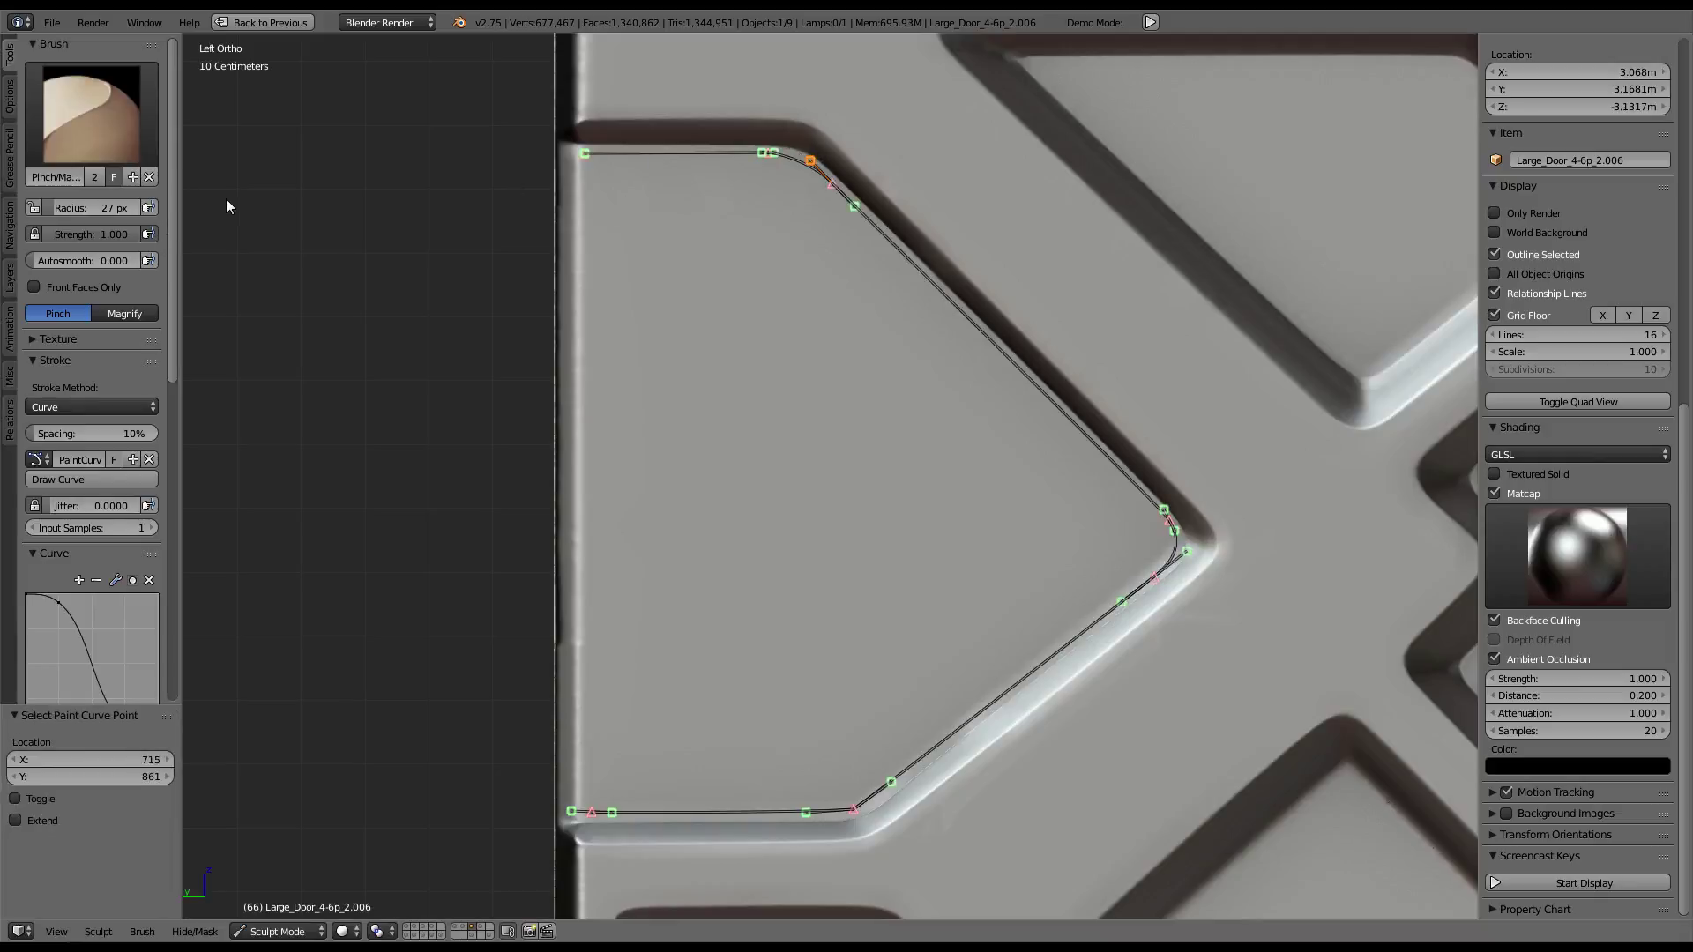
pyautogui.click(97, 132)
pyautogui.click(110, 193)
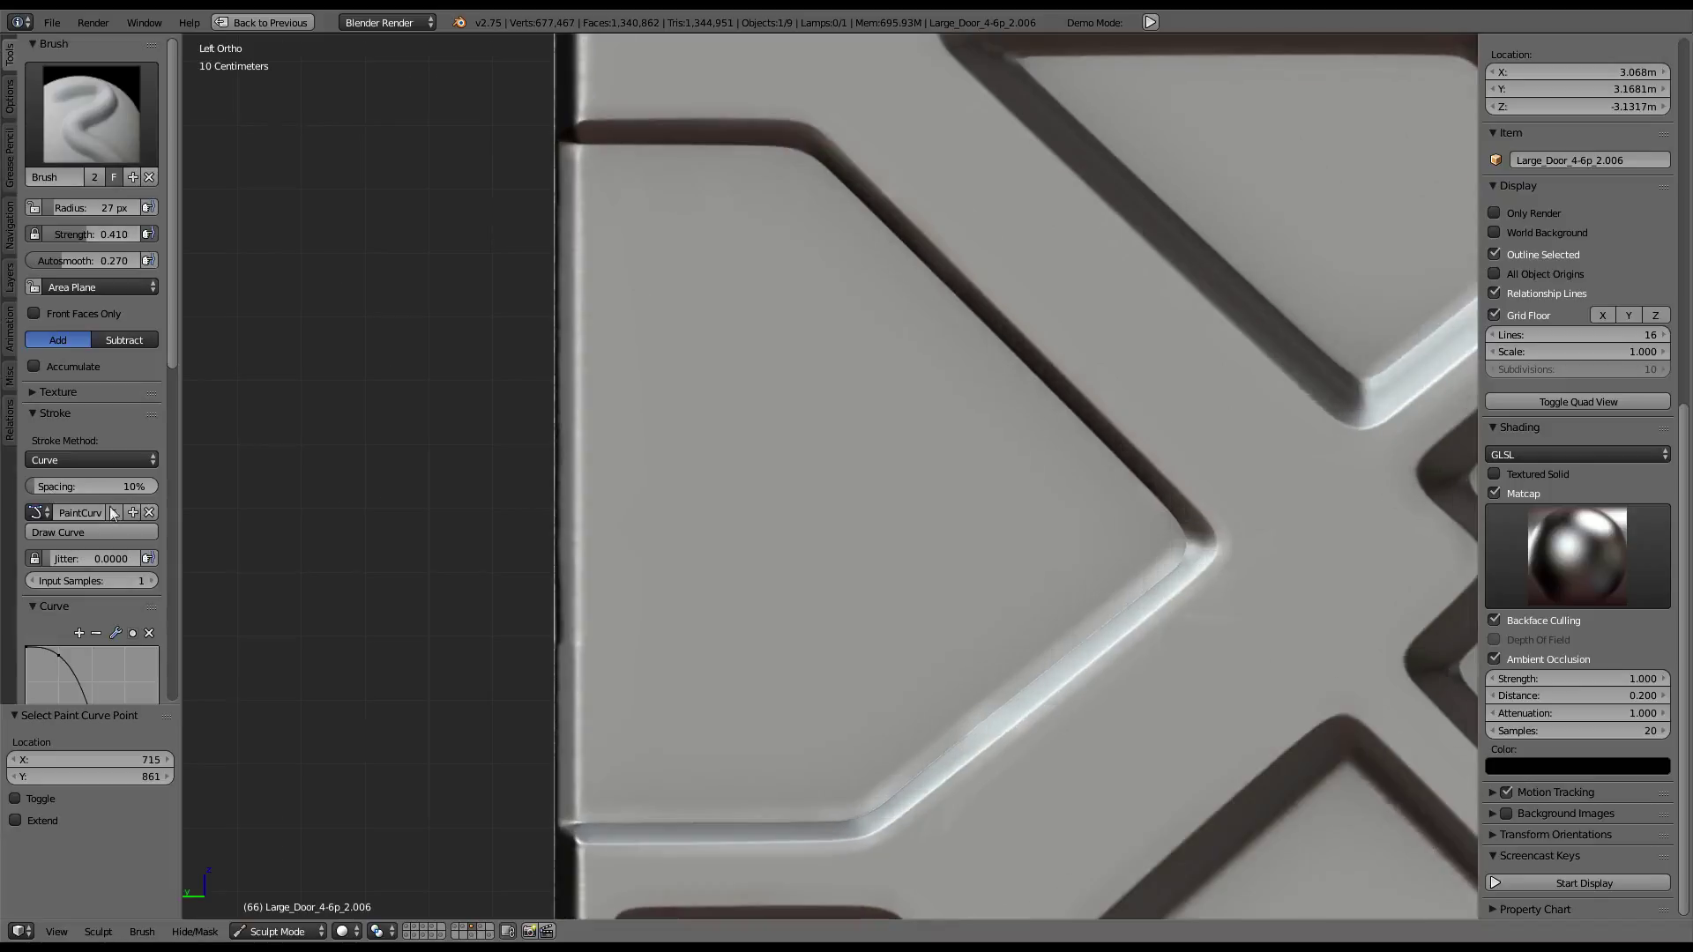
# Assign the shared PaintCurve to F Brush and stroke it along the curve
pyautogui.scroll(-3, 113, 599)
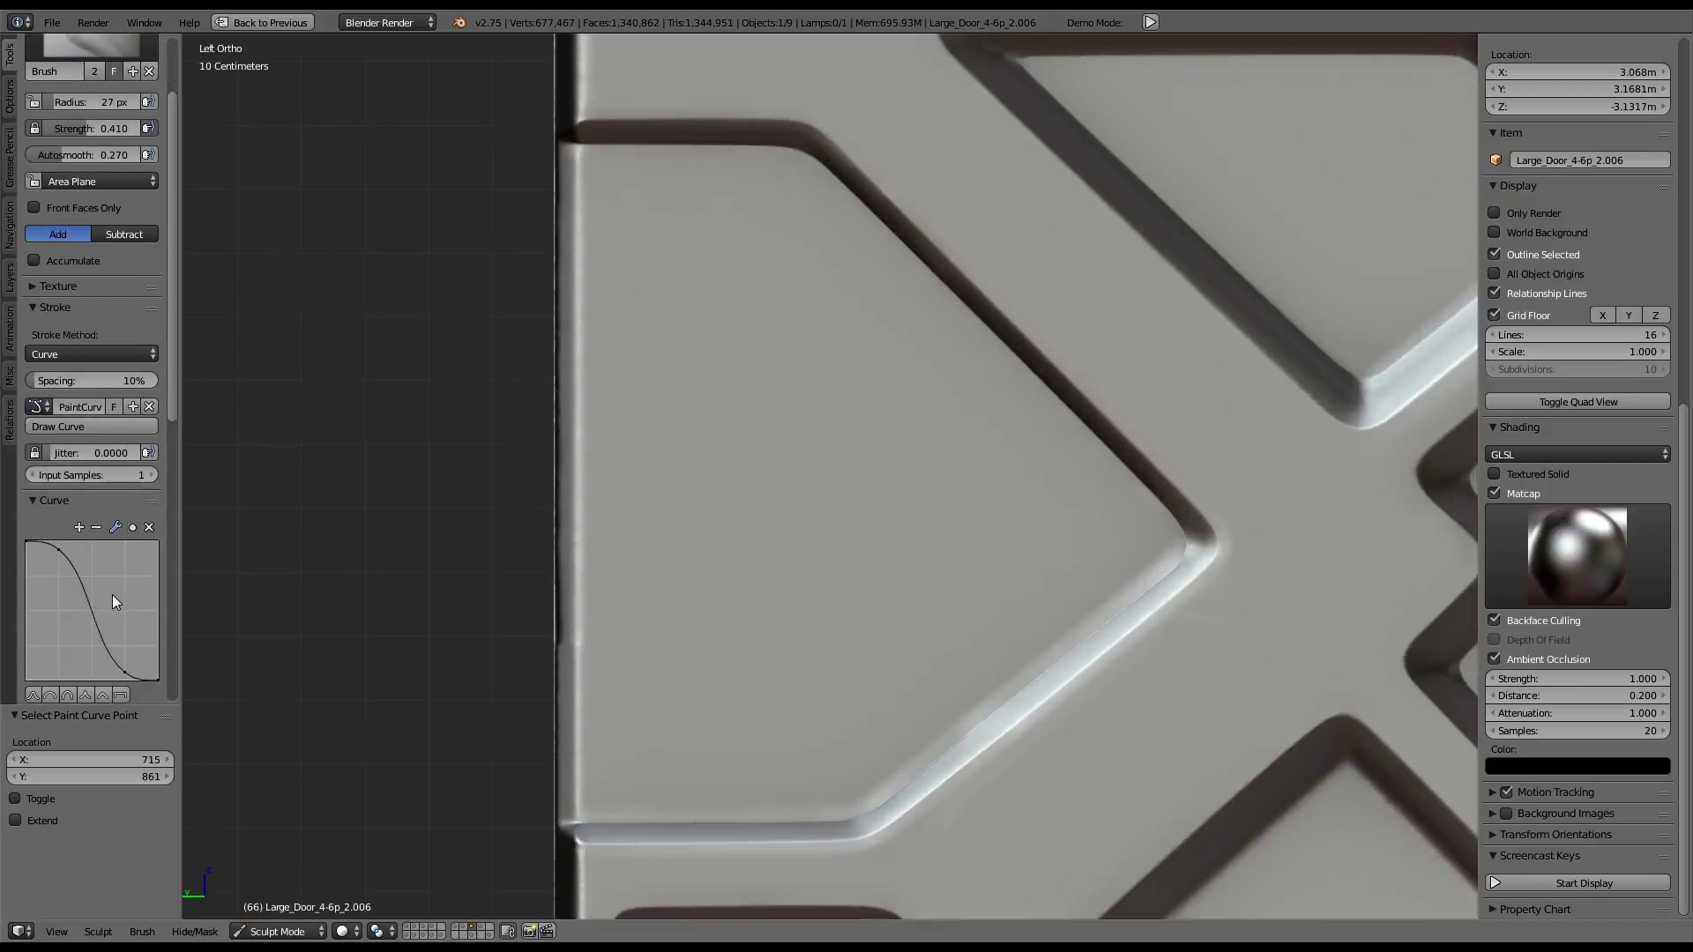
pyautogui.click(37, 411)
pyautogui.click(53, 461)
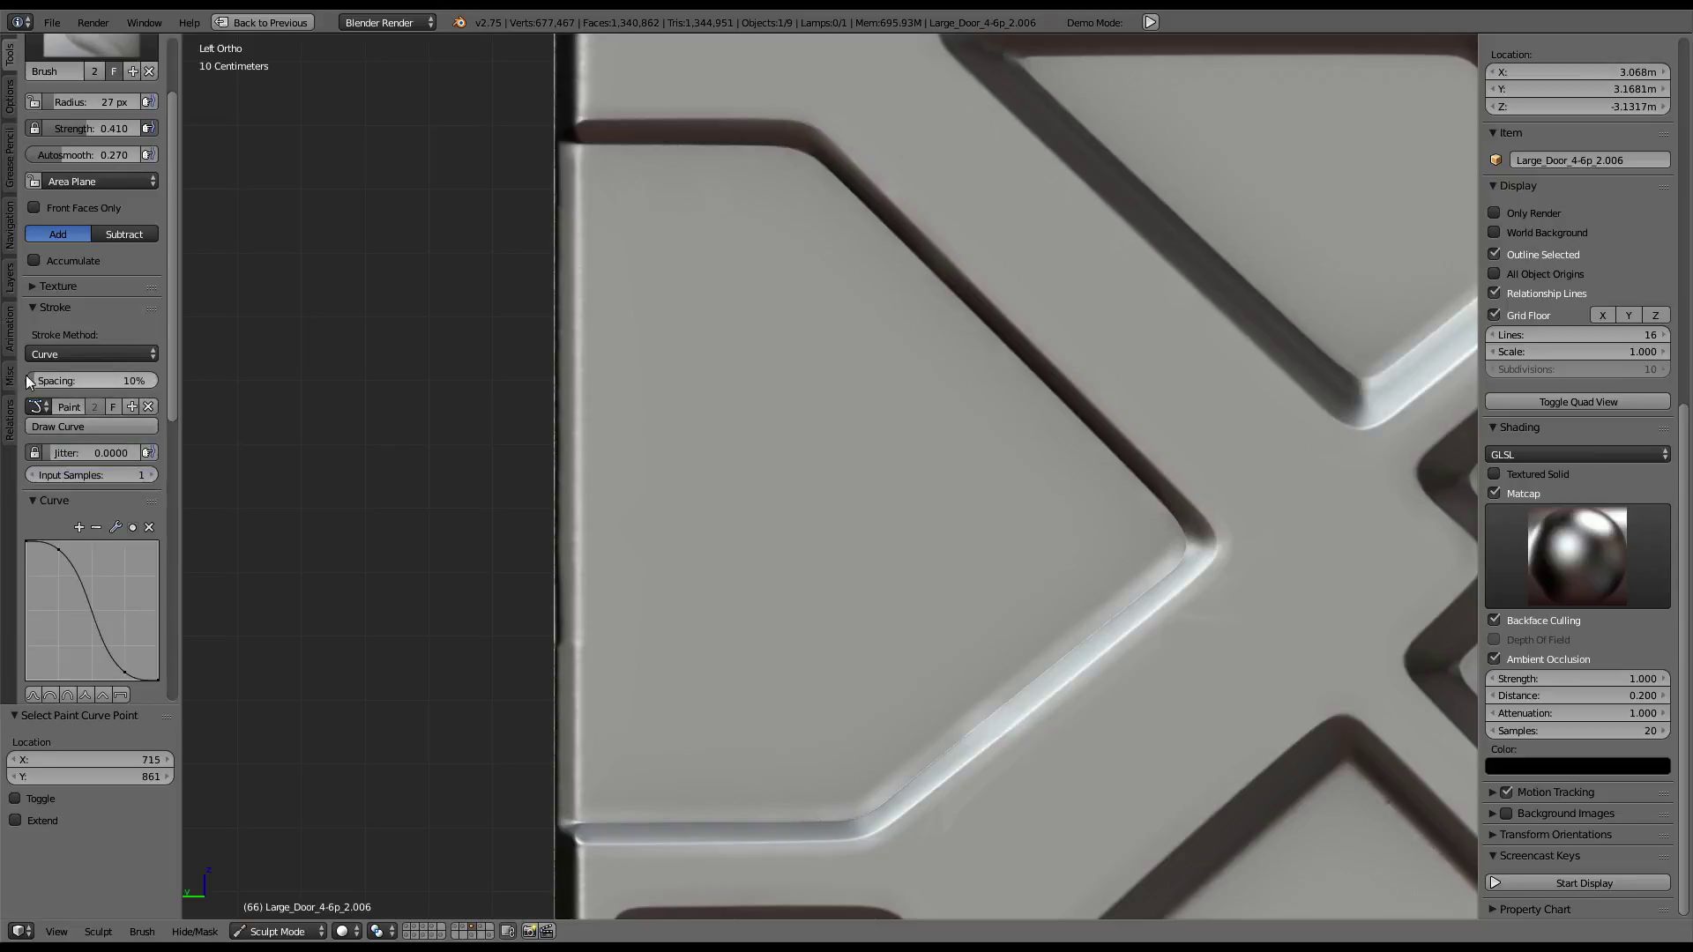
pyautogui.click(37, 407)
pyautogui.click(39, 452)
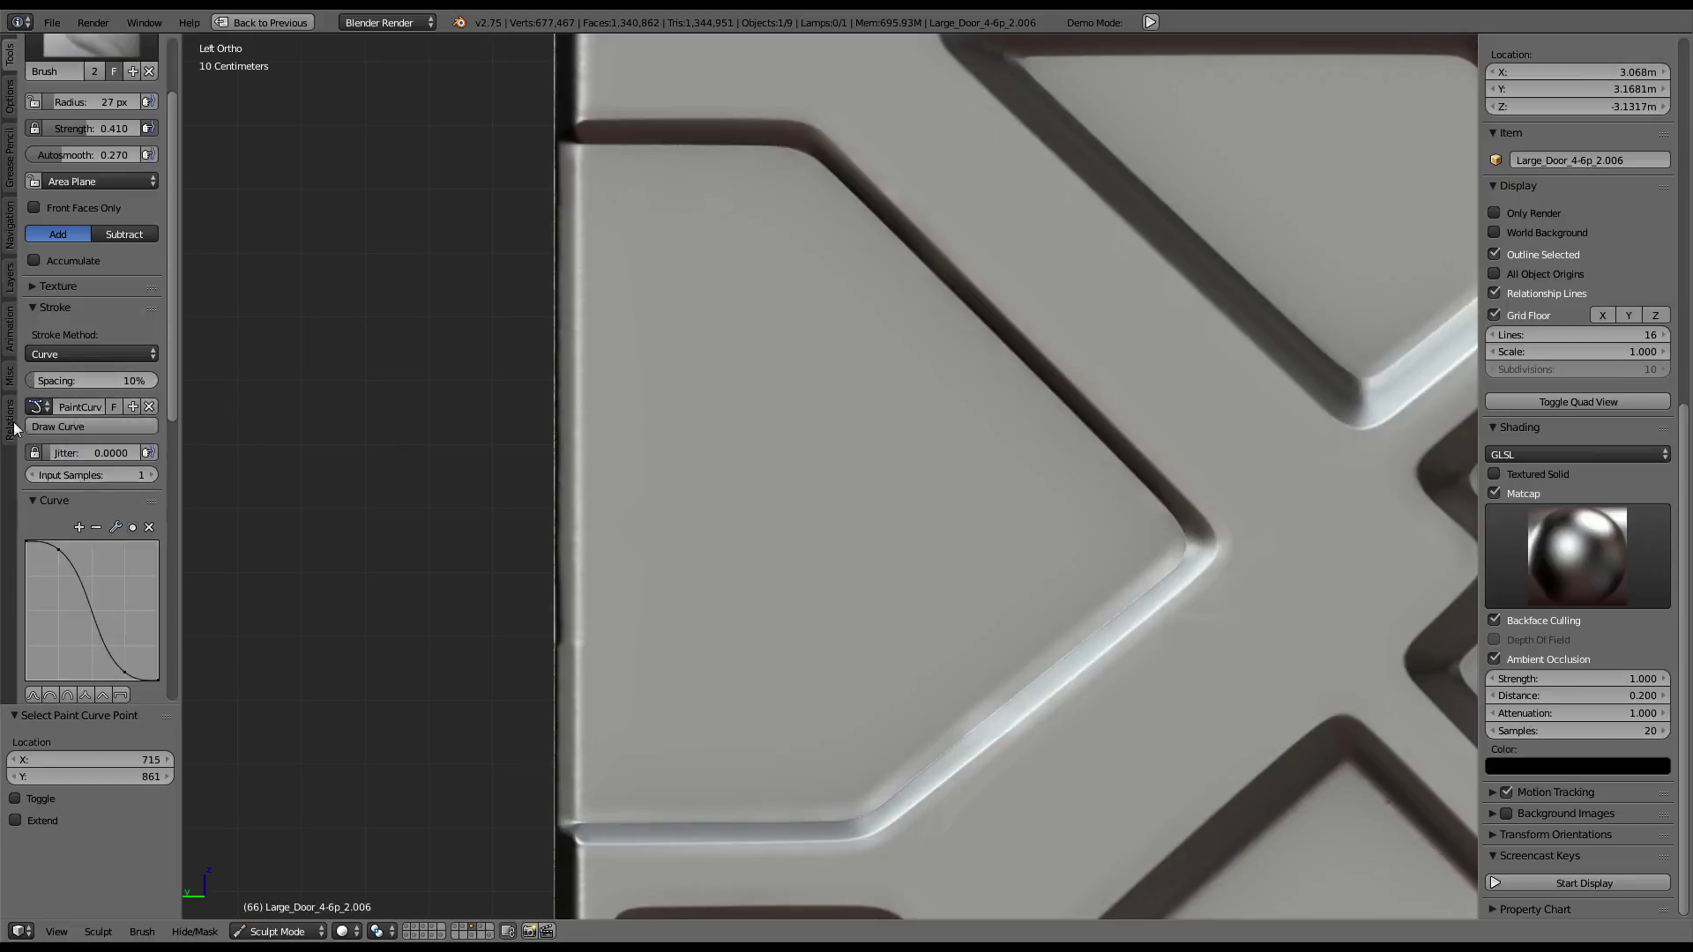
pyautogui.click(37, 406)
pyautogui.click(53, 452)
pyautogui.click(108, 427)
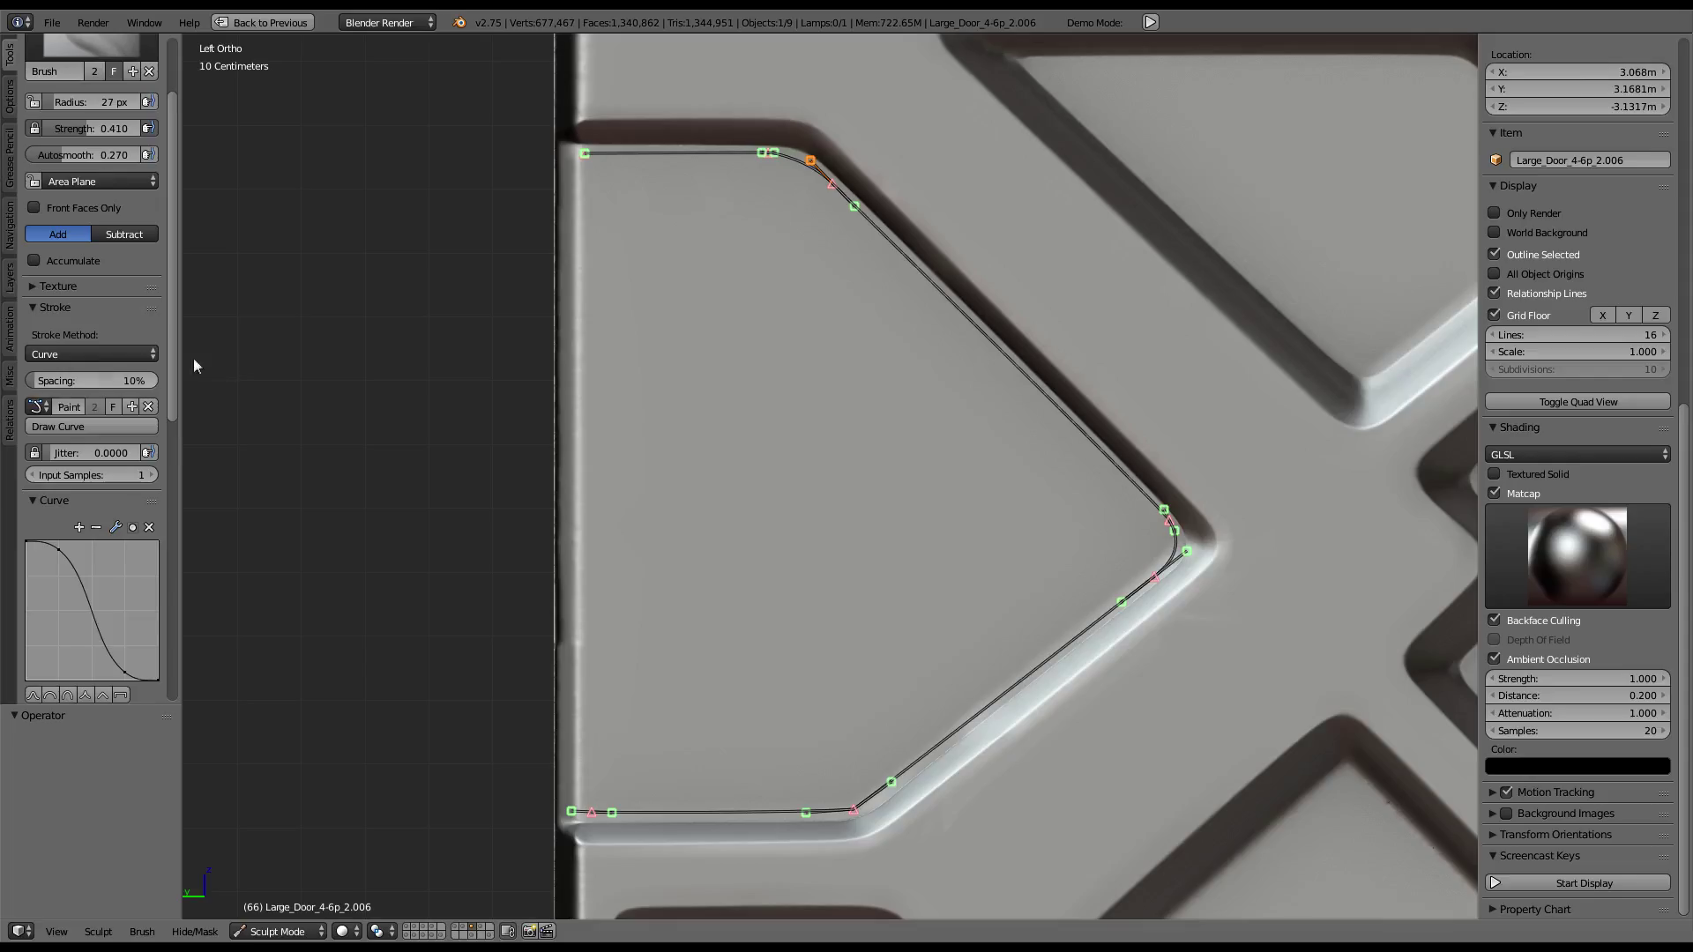
# Enable dynamic topology with 1.00 px detail size and Subdivide Collapse refinement
pyautogui.scroll(-1, 86, 430)
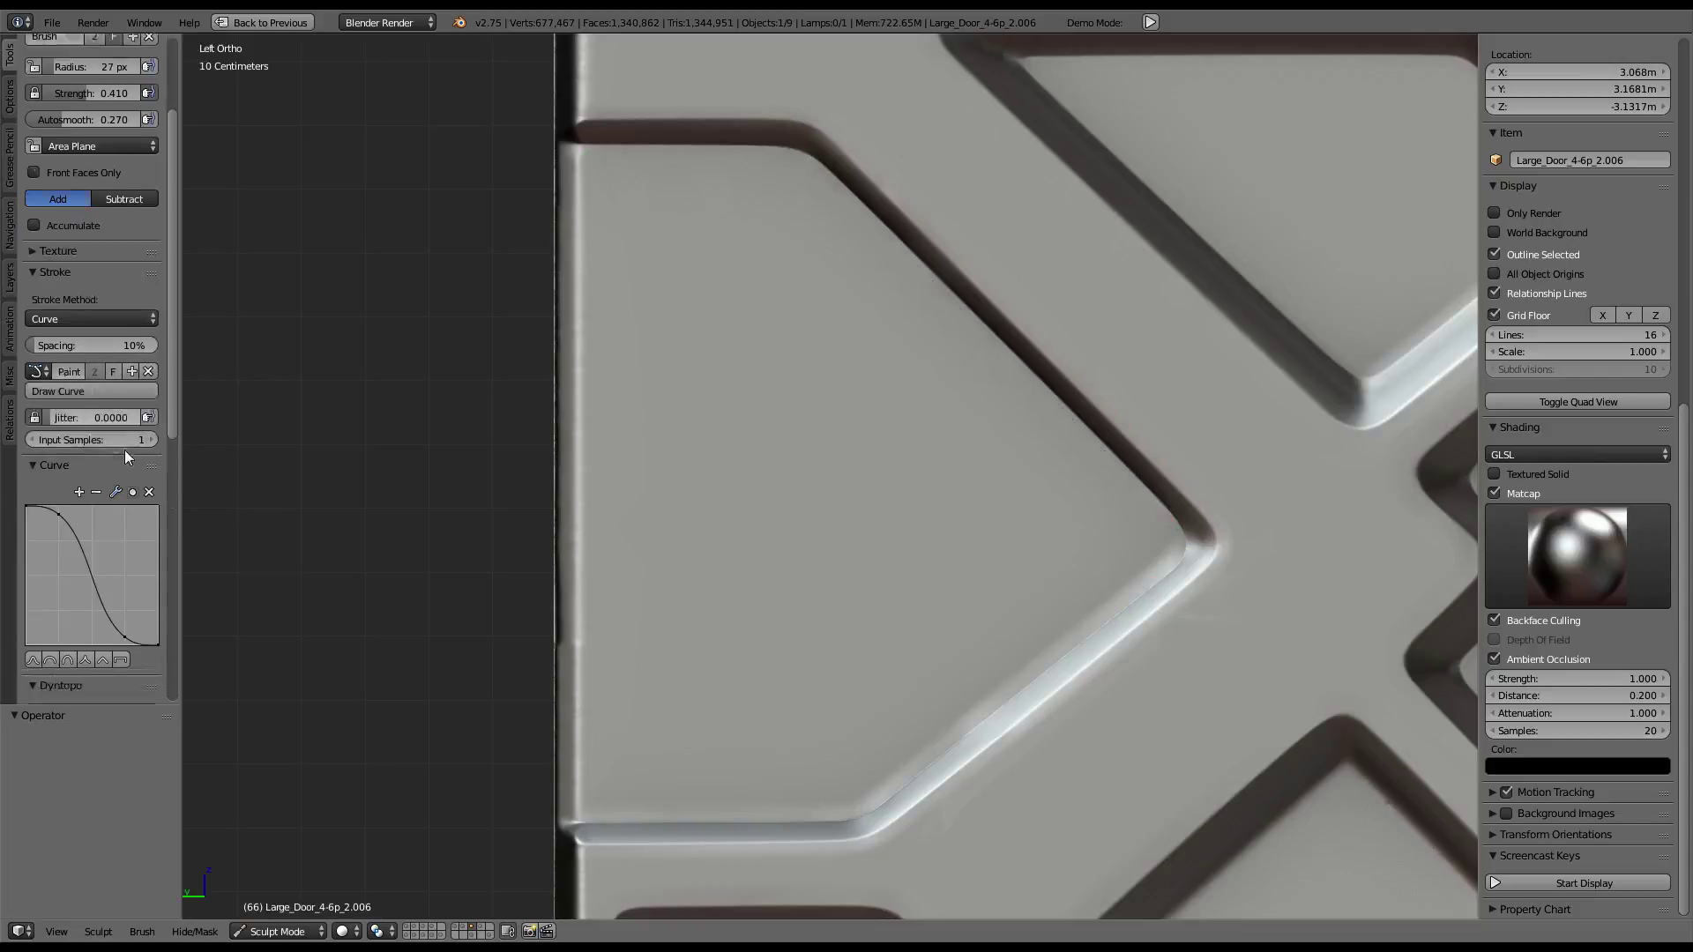
pyautogui.scroll(-5, 125, 450)
pyautogui.click(103, 538)
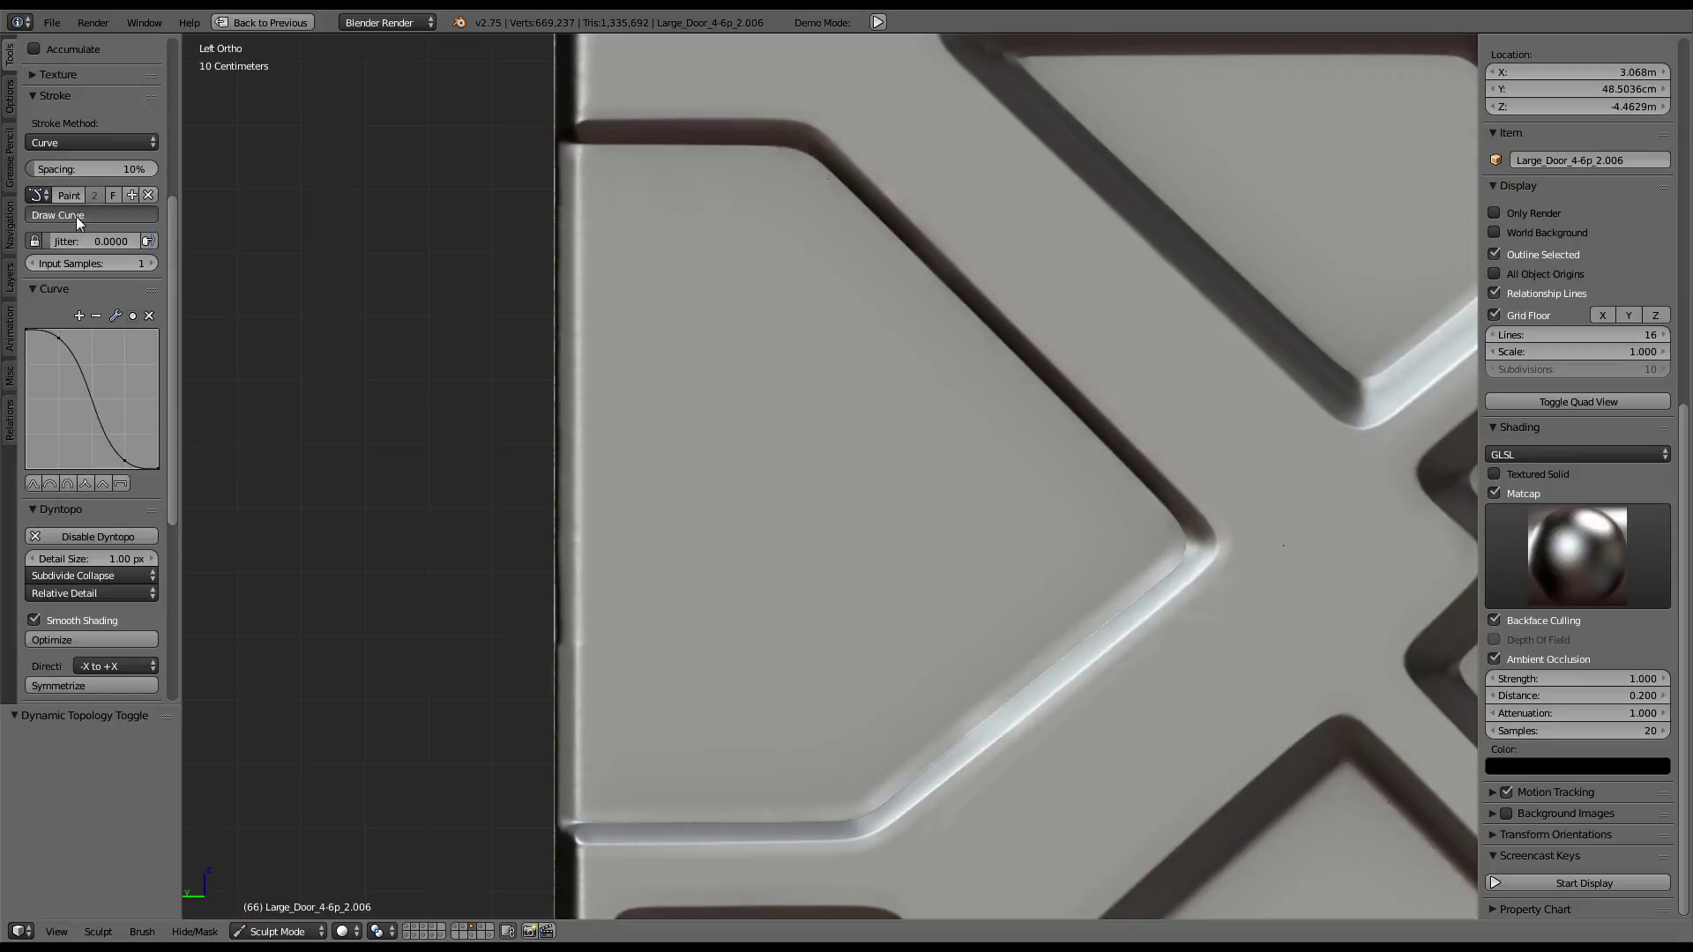
# Stroke along the paint curve again to raise a ridge around the pointed panel edge
pyautogui.press('Return')
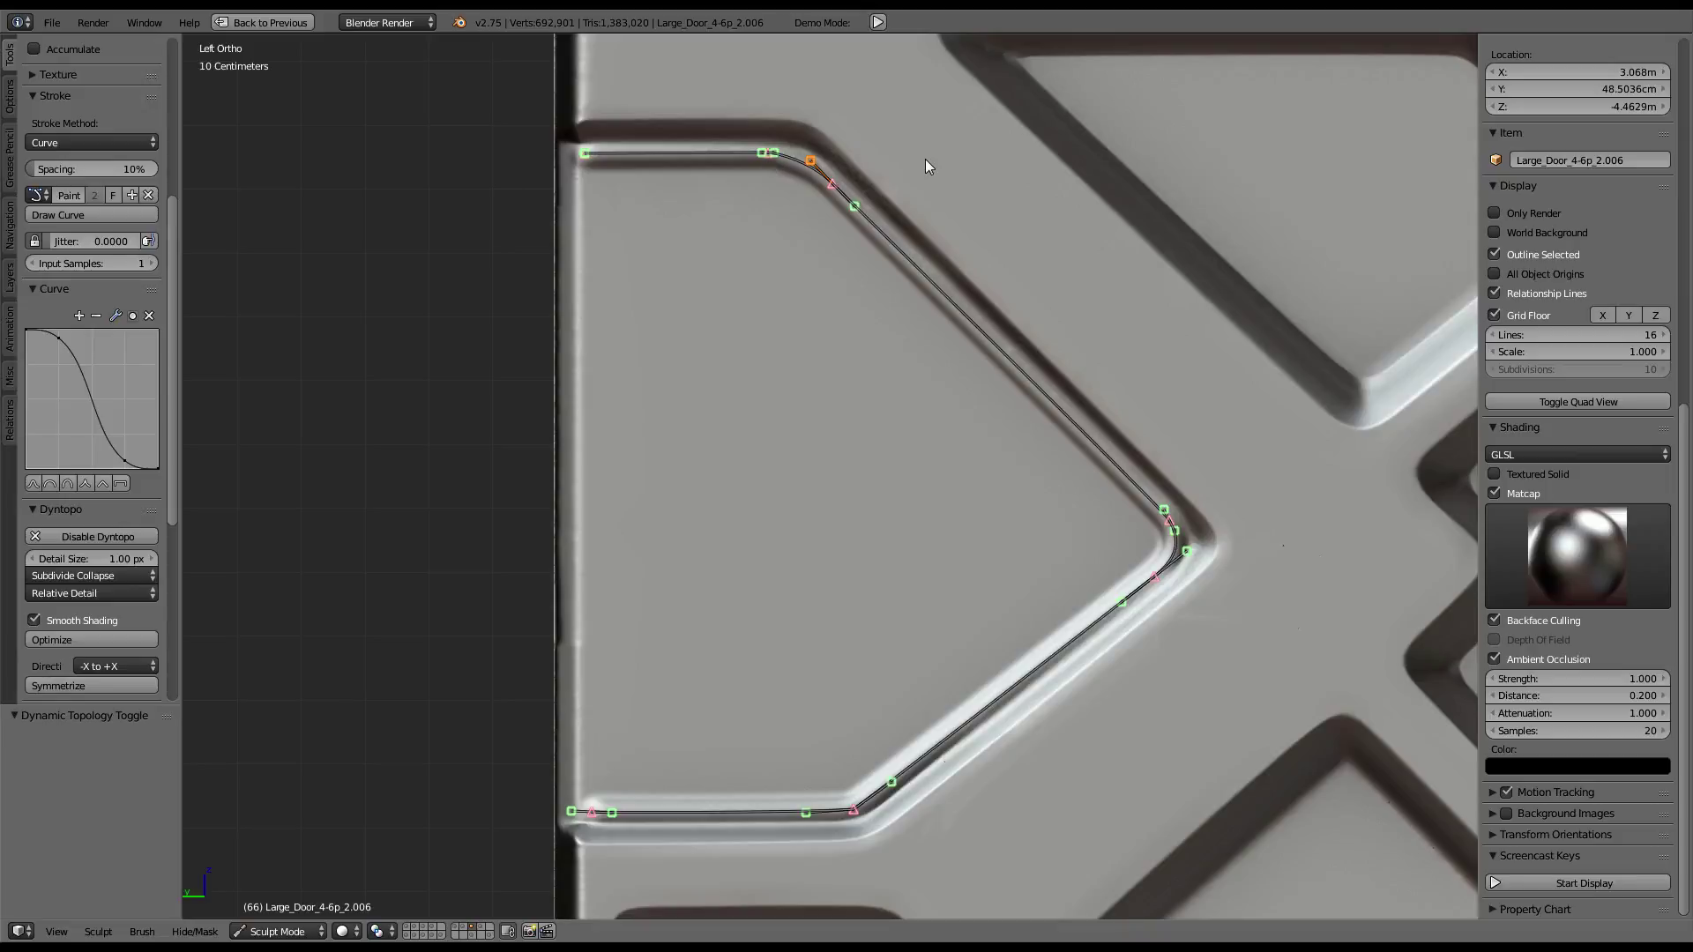
pyautogui.keyDown('shift'); pyautogui.rightClick(999, 242); pyautogui.keyUp('shift')
pyautogui.press('Return')
pyautogui.scroll(-5, 1009, 235)
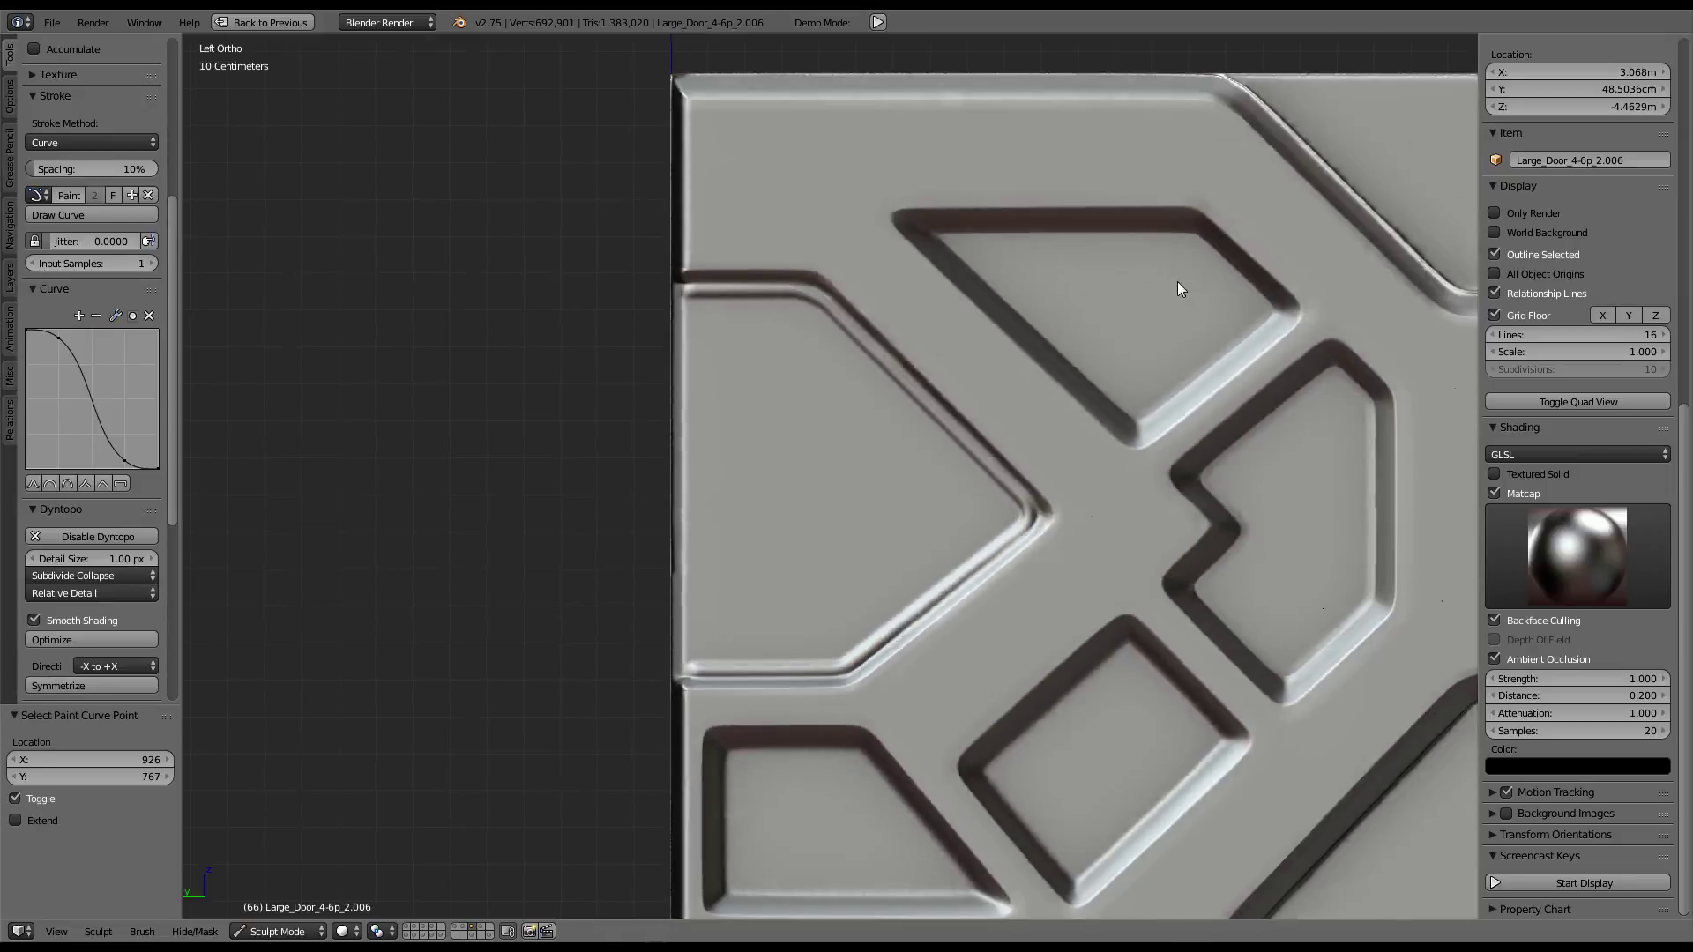
pyautogui.scroll(-4, 965, 205)
pyautogui.scroll(5, 965, 205)
pyautogui.scroll(2, 939, 292)
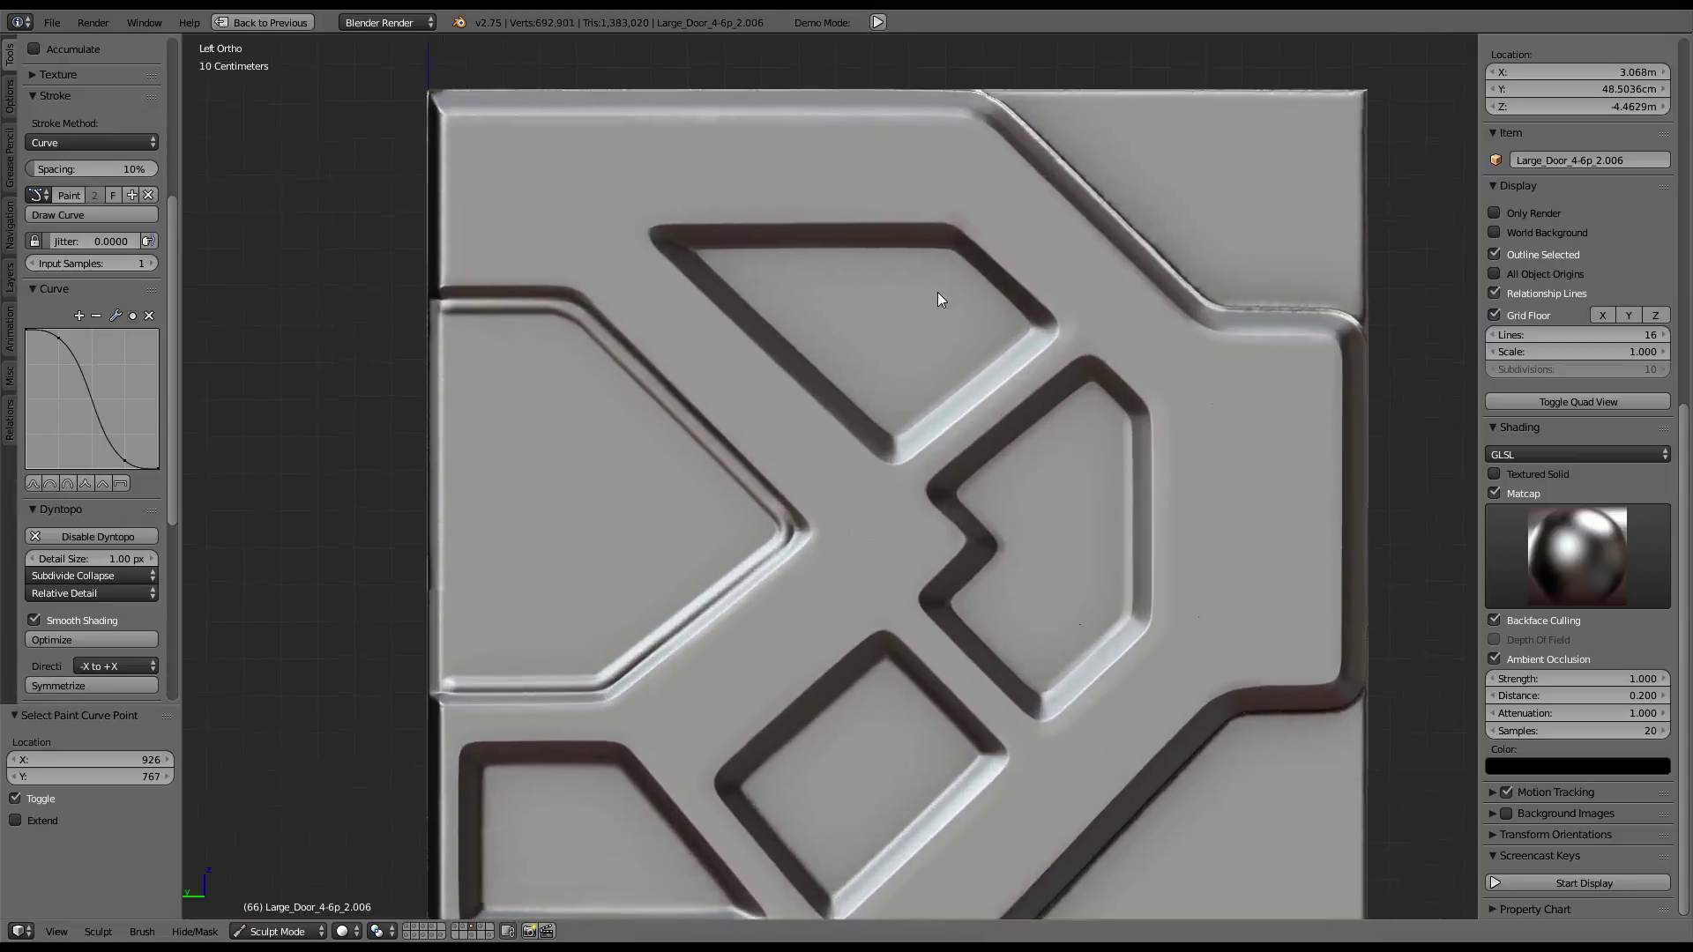
pyautogui.click(53, 22)
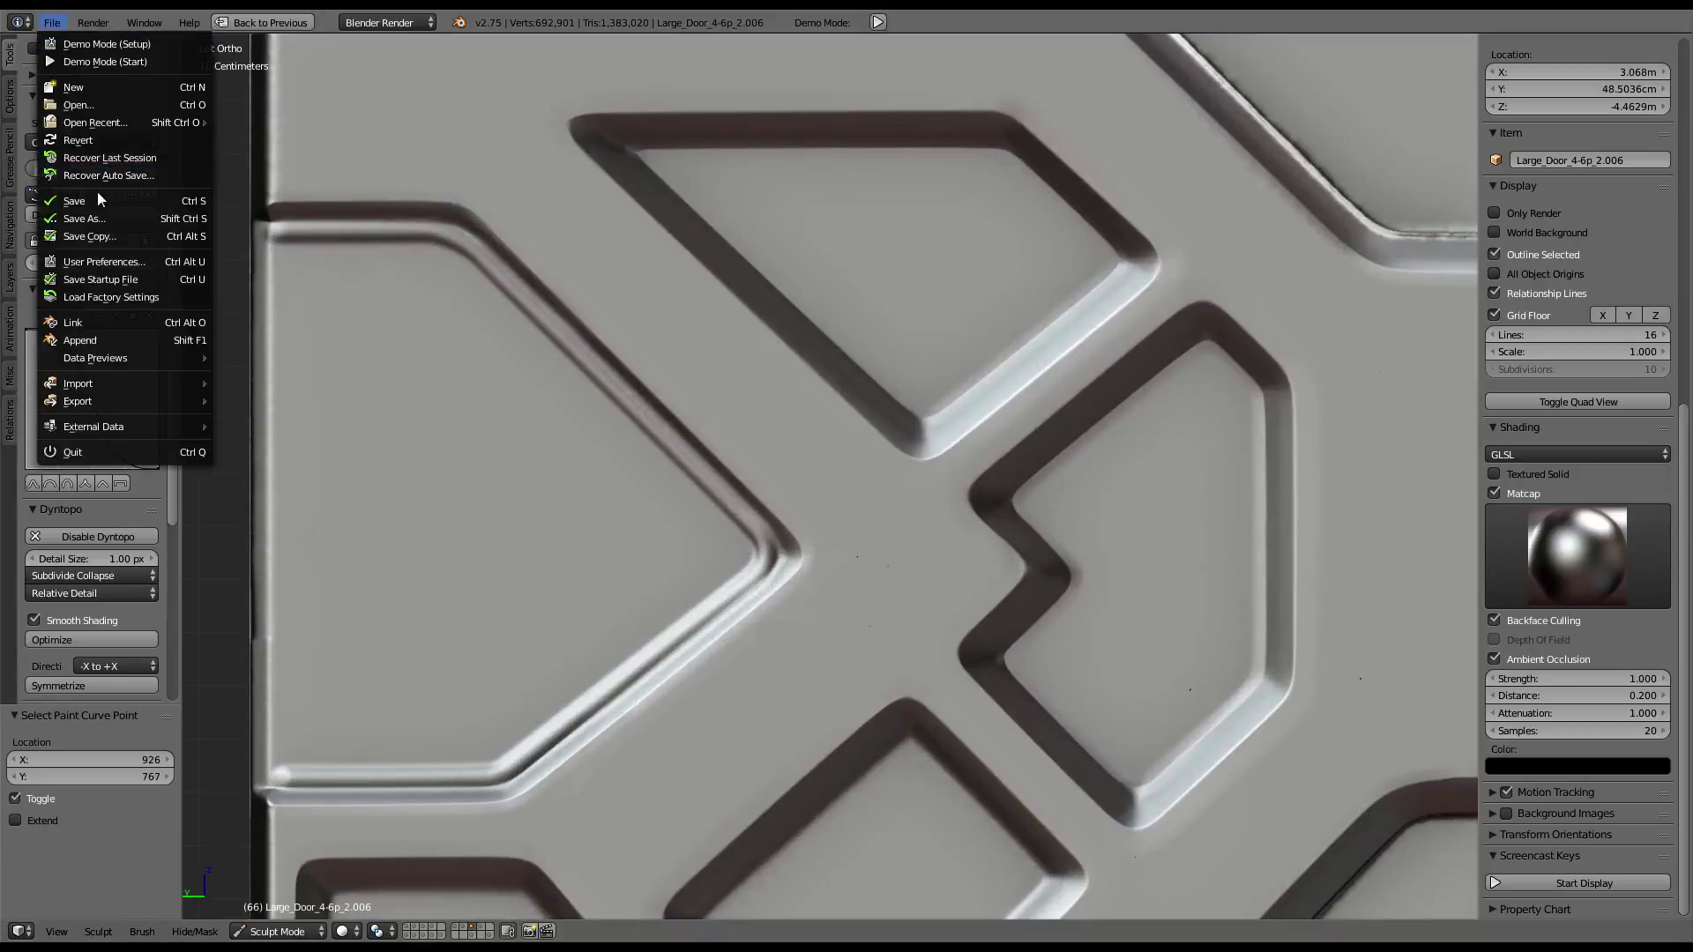